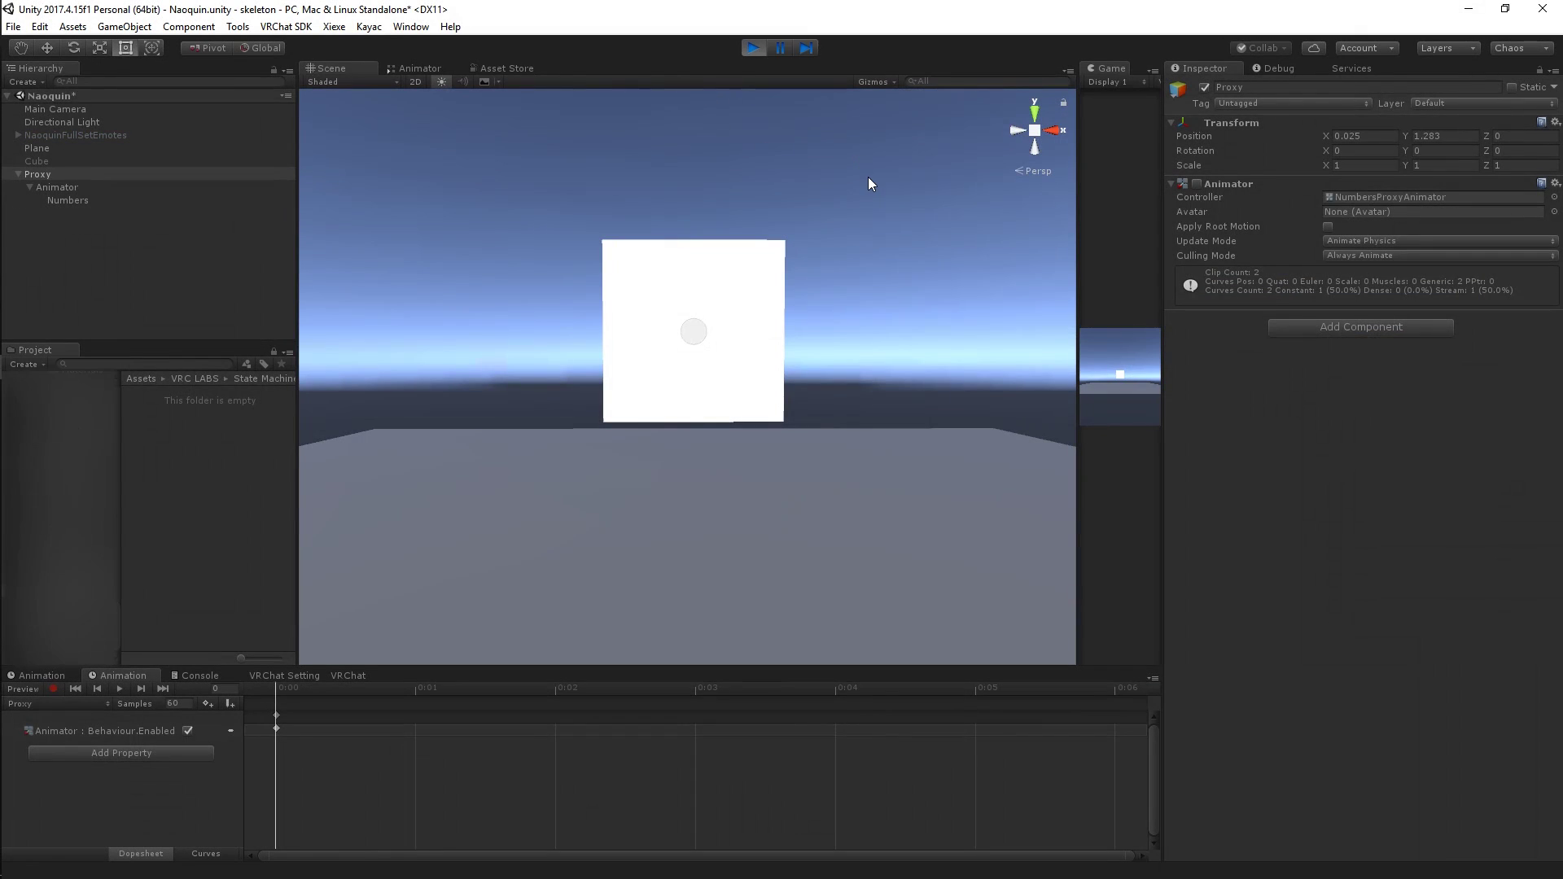
click(199, 675)
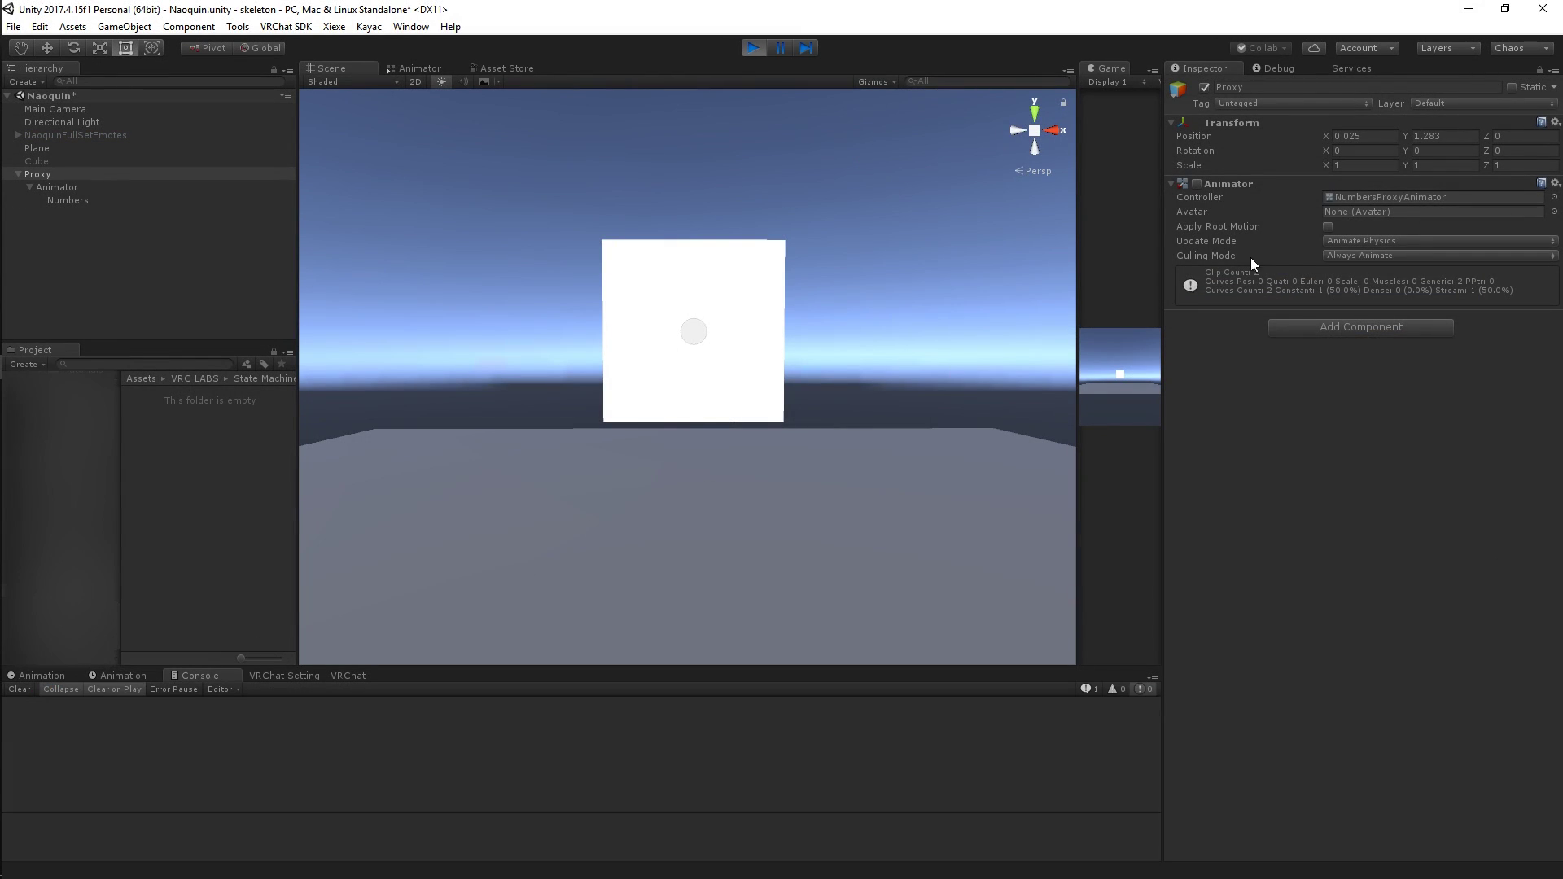
click(1198, 184)
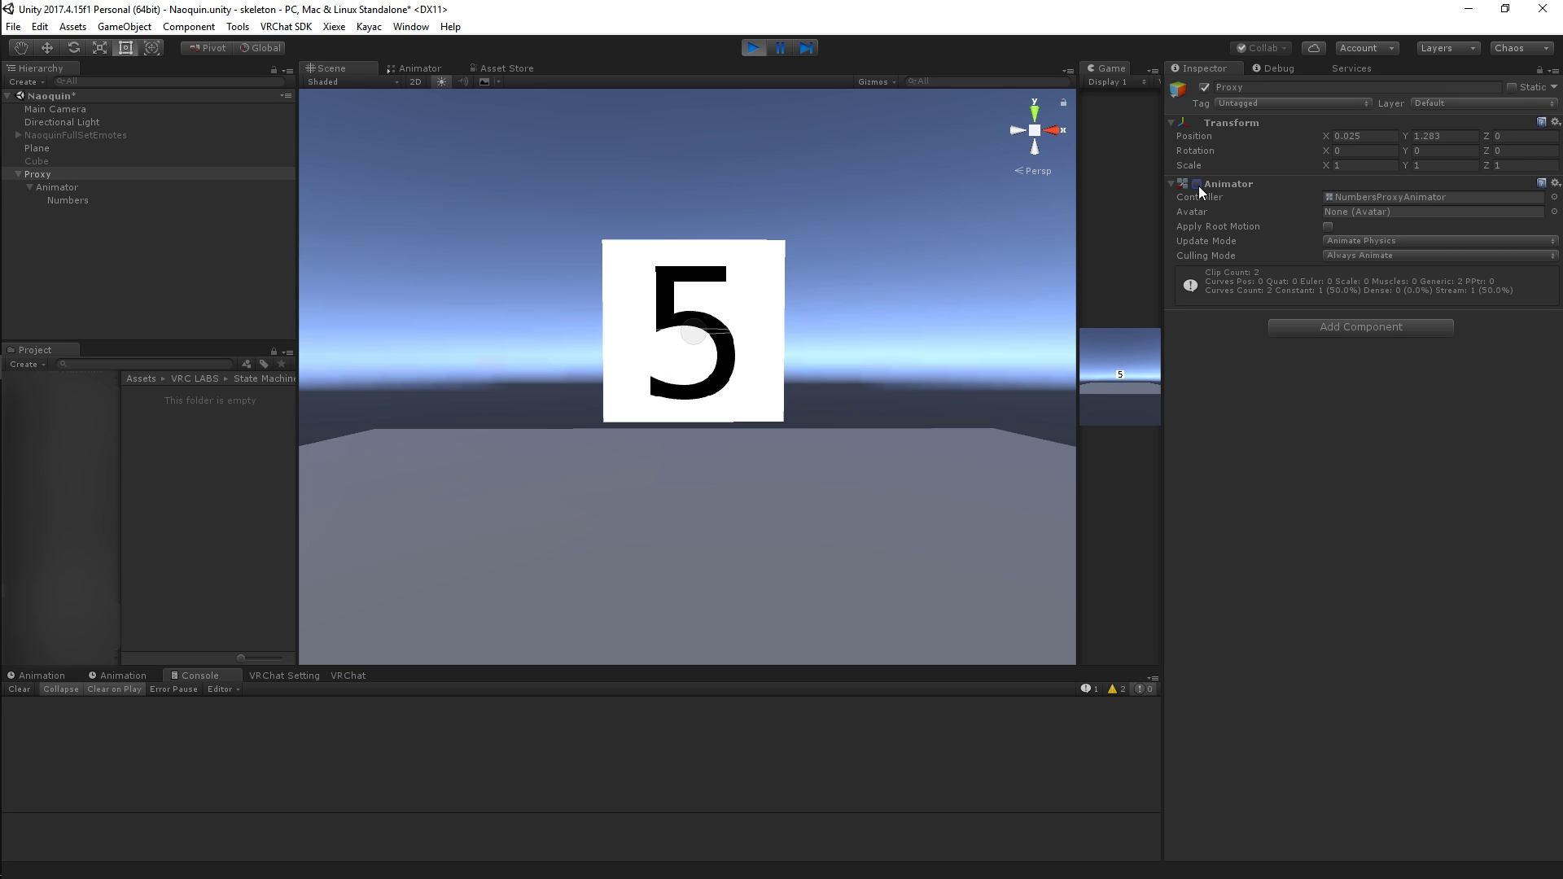
click(1198, 184)
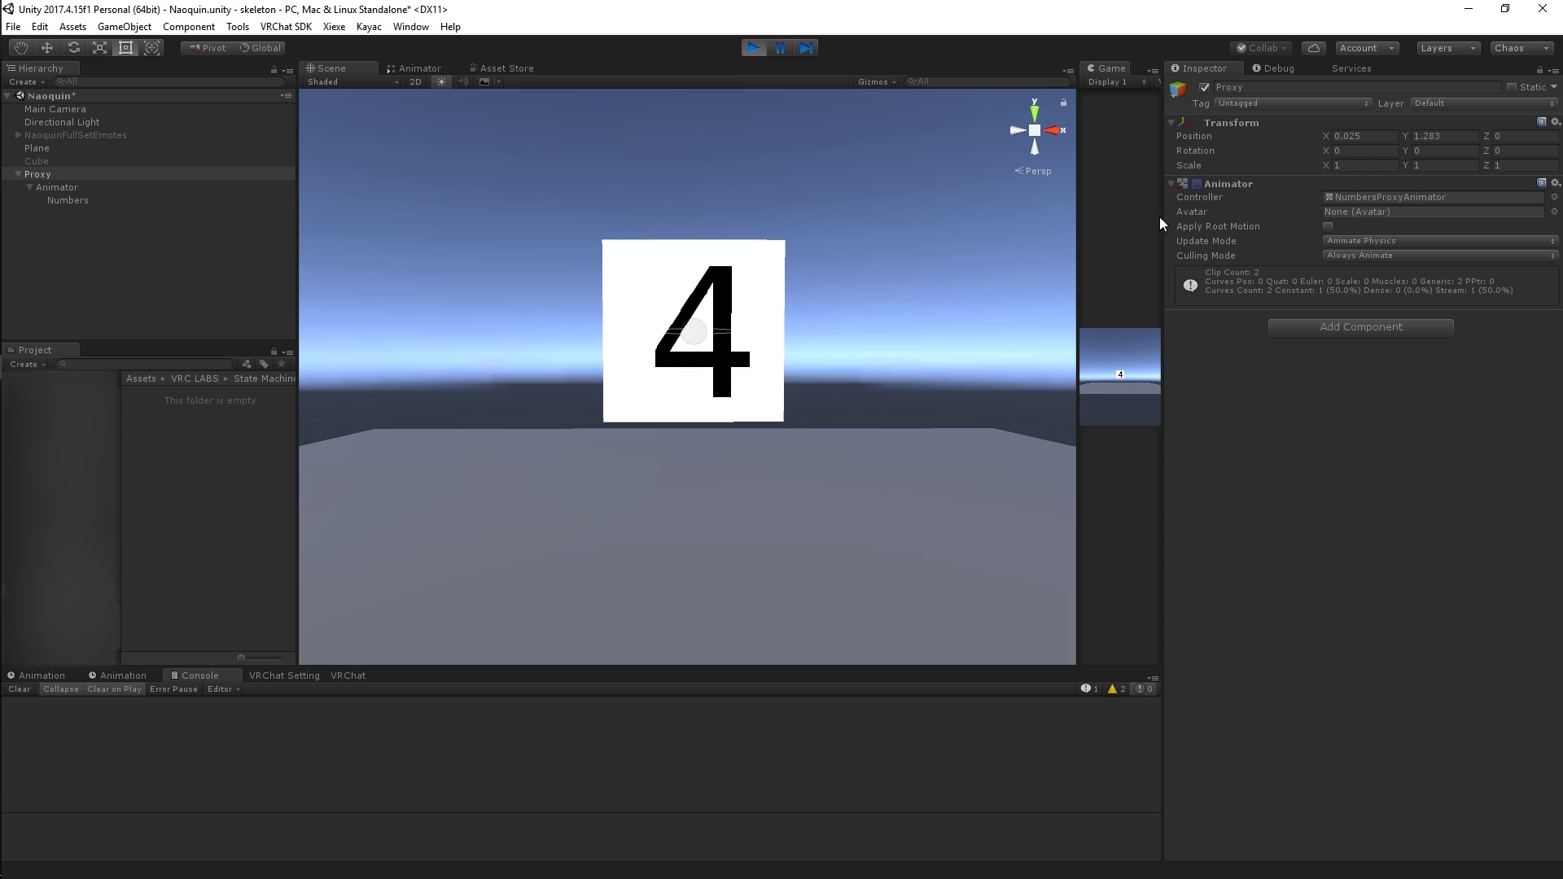
click(49, 176)
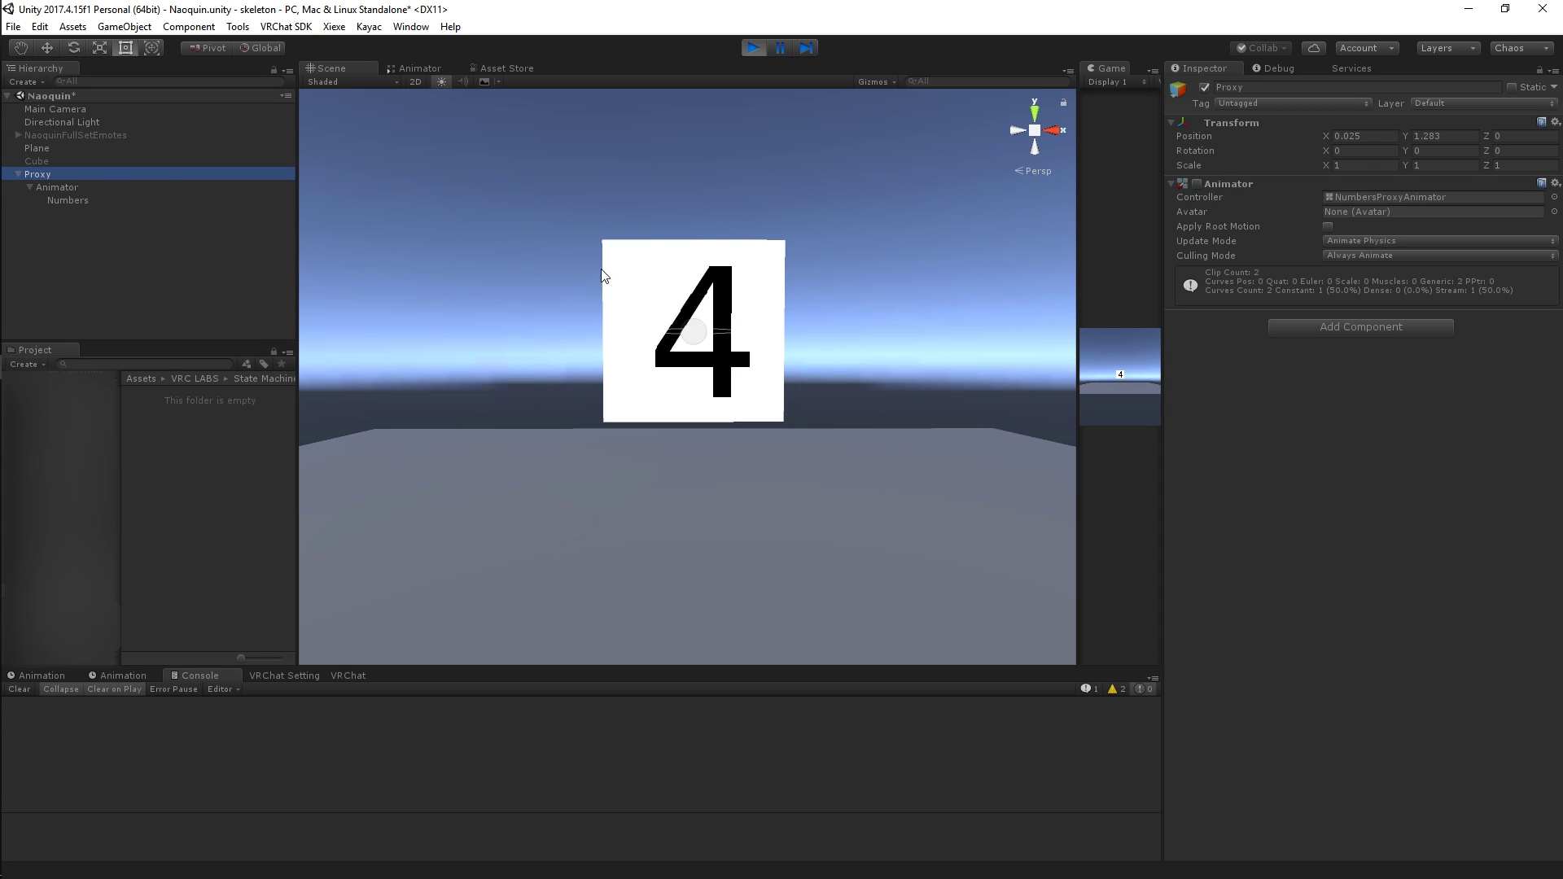
click(1204, 88)
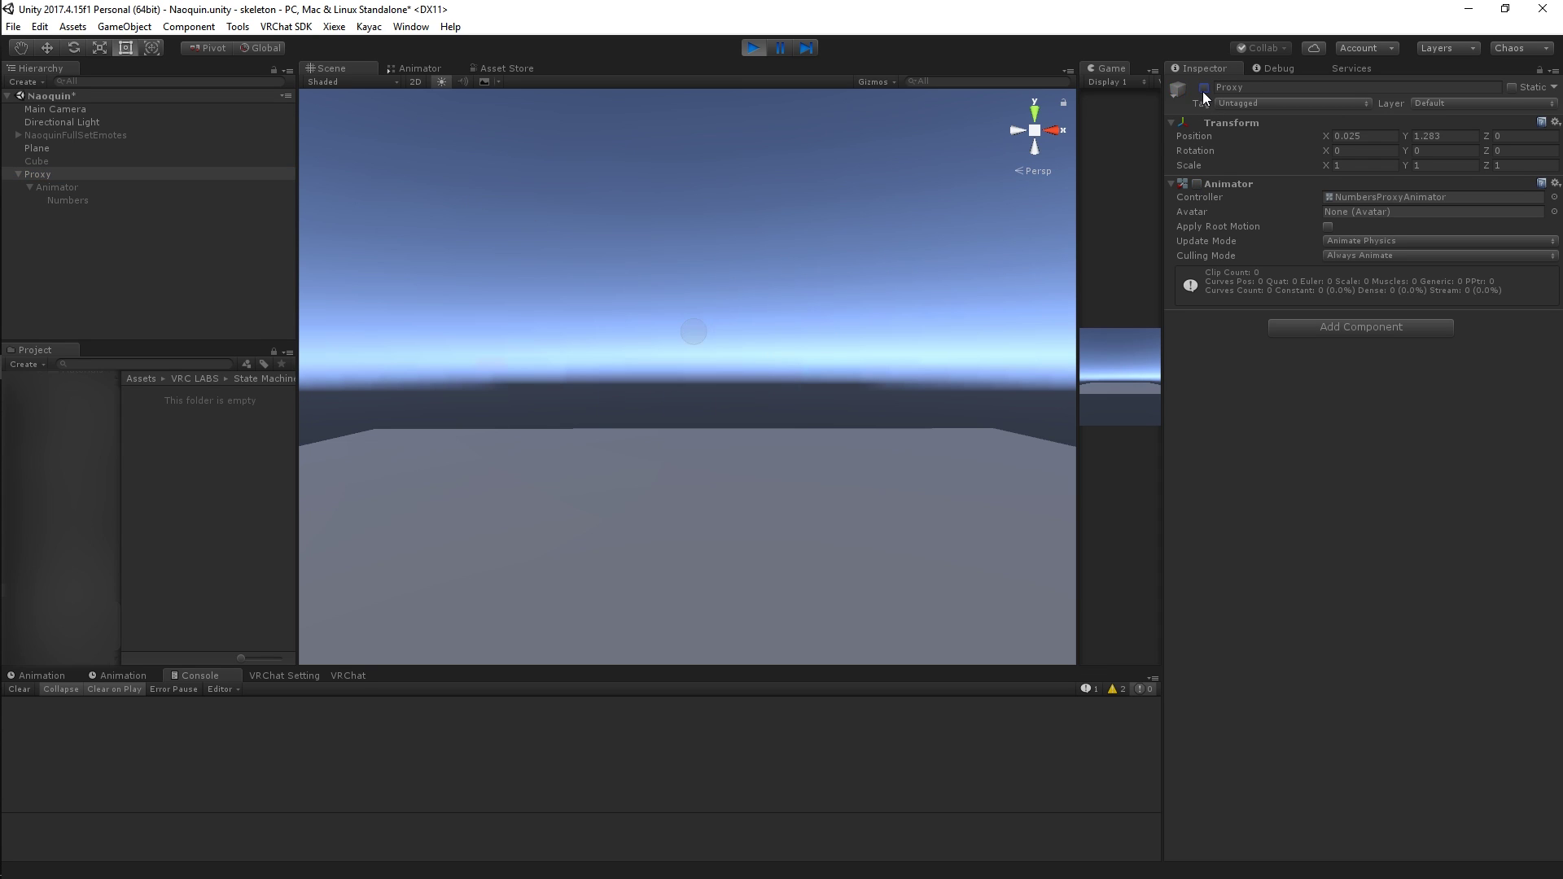
click(1204, 87)
click(1202, 183)
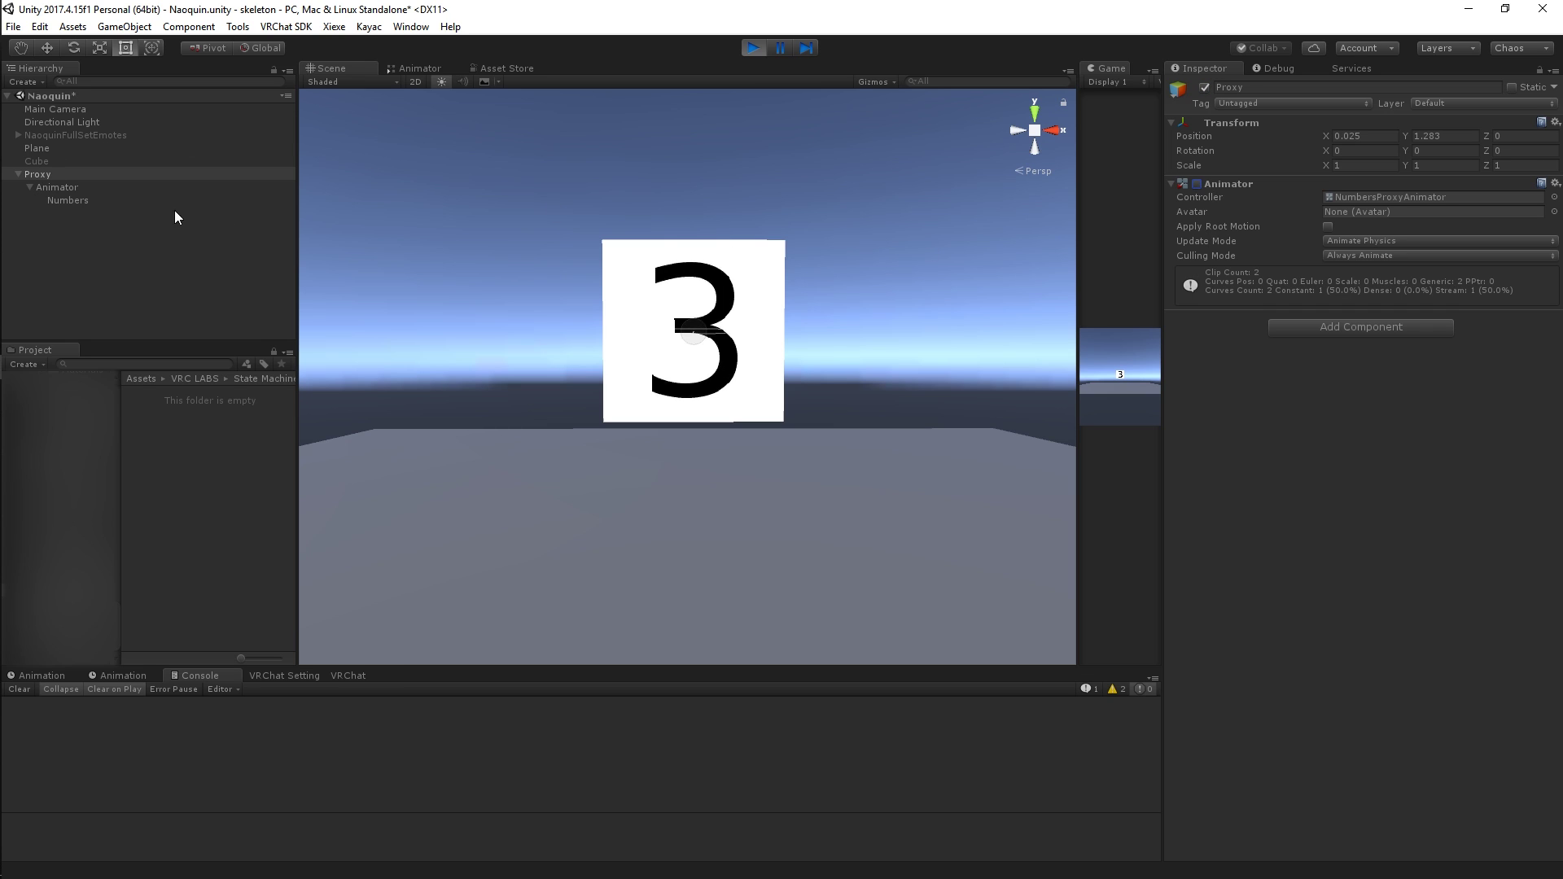
click(1204, 88)
click(1203, 88)
click(127, 200)
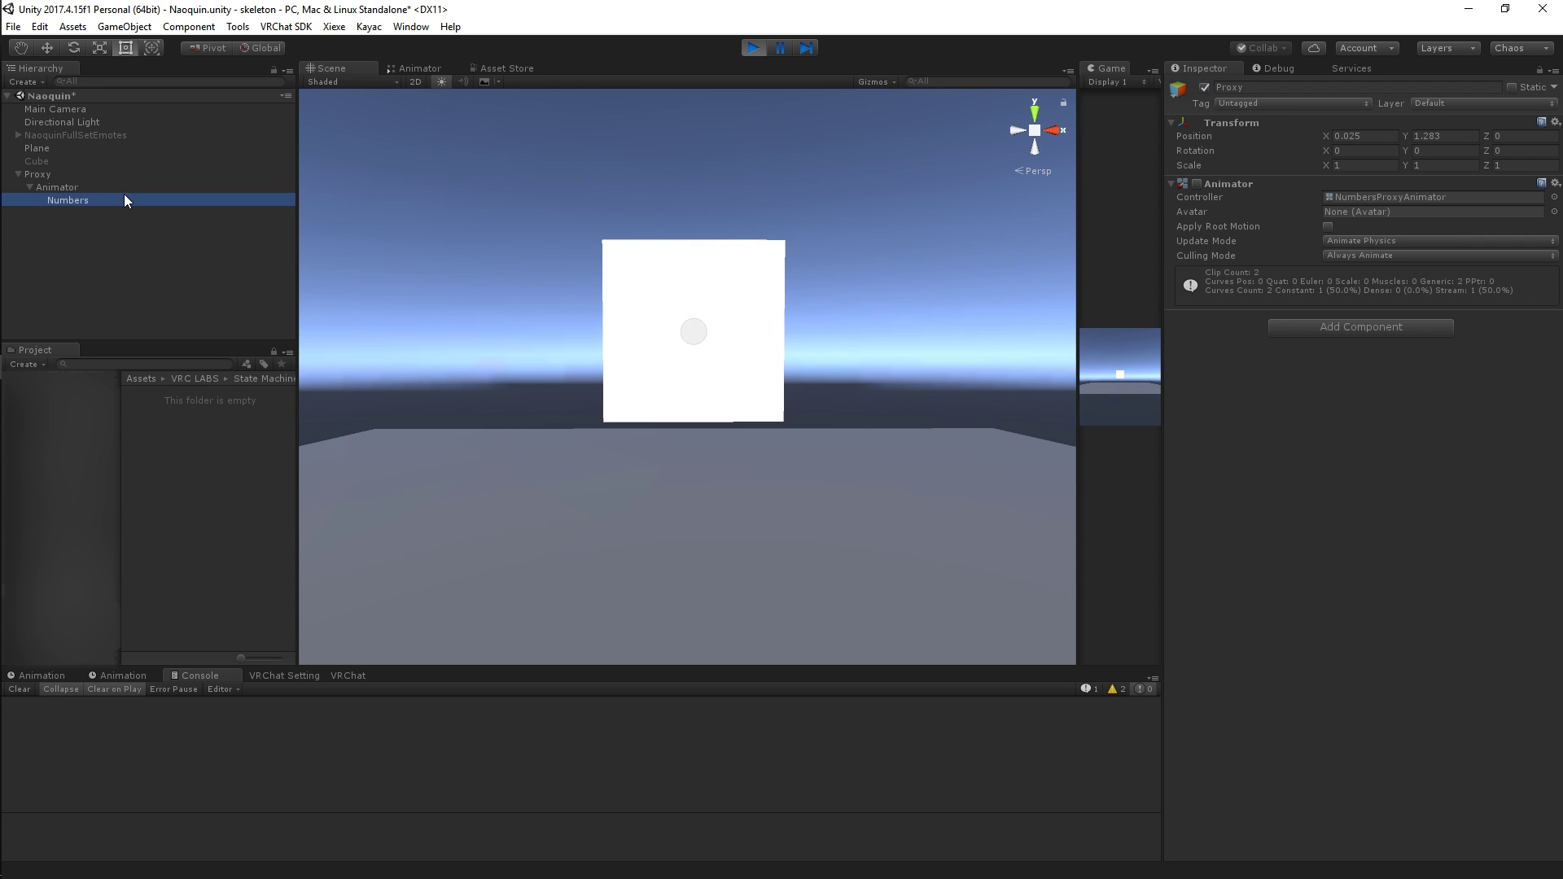
click(137, 175)
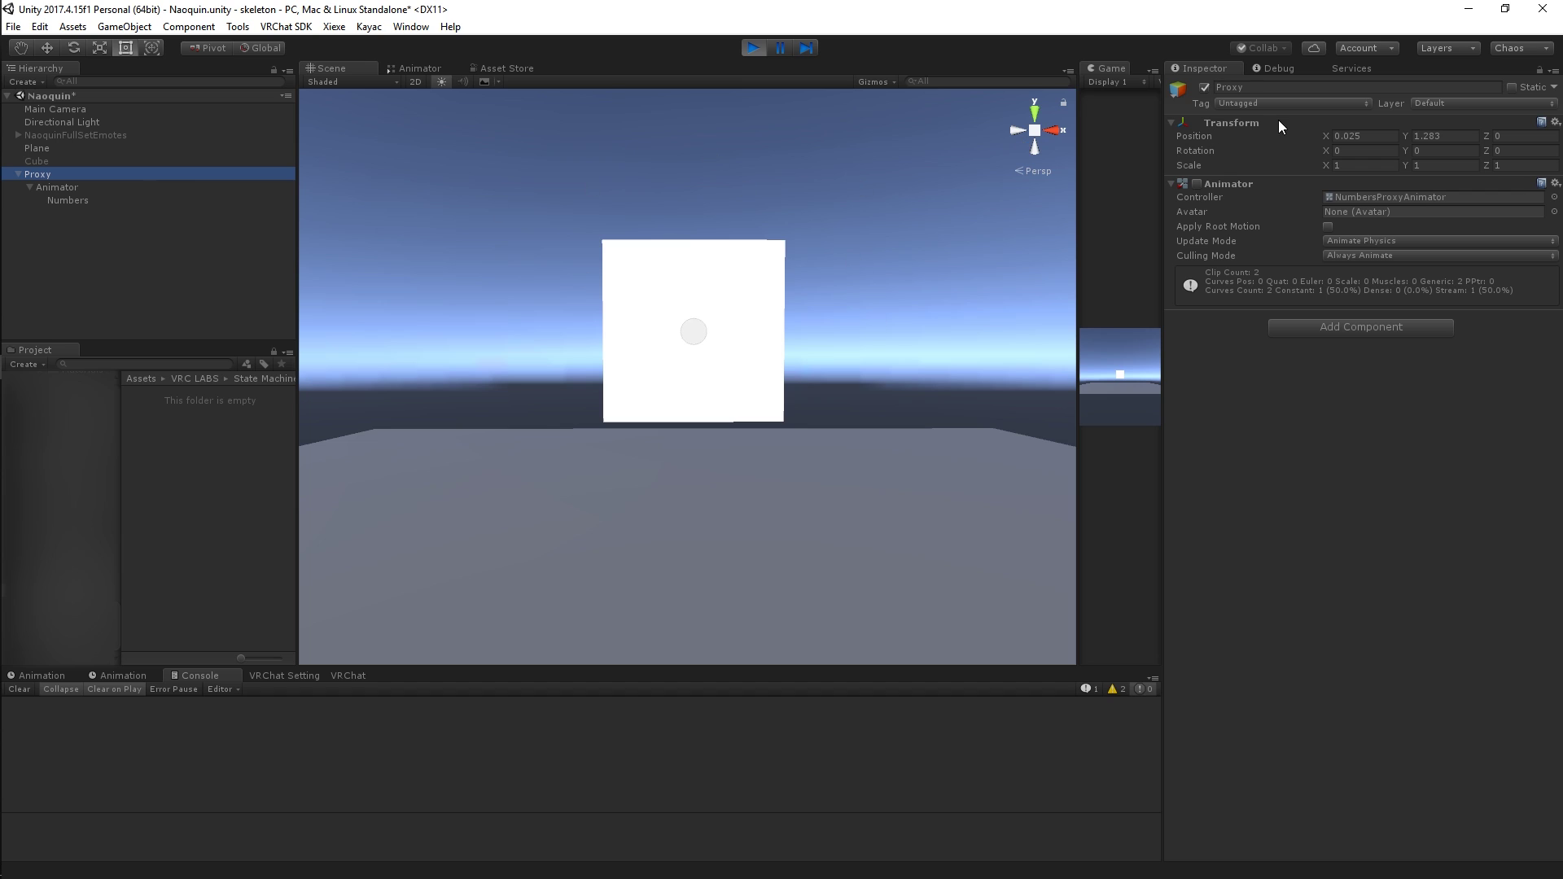
click(1197, 184)
click(1197, 183)
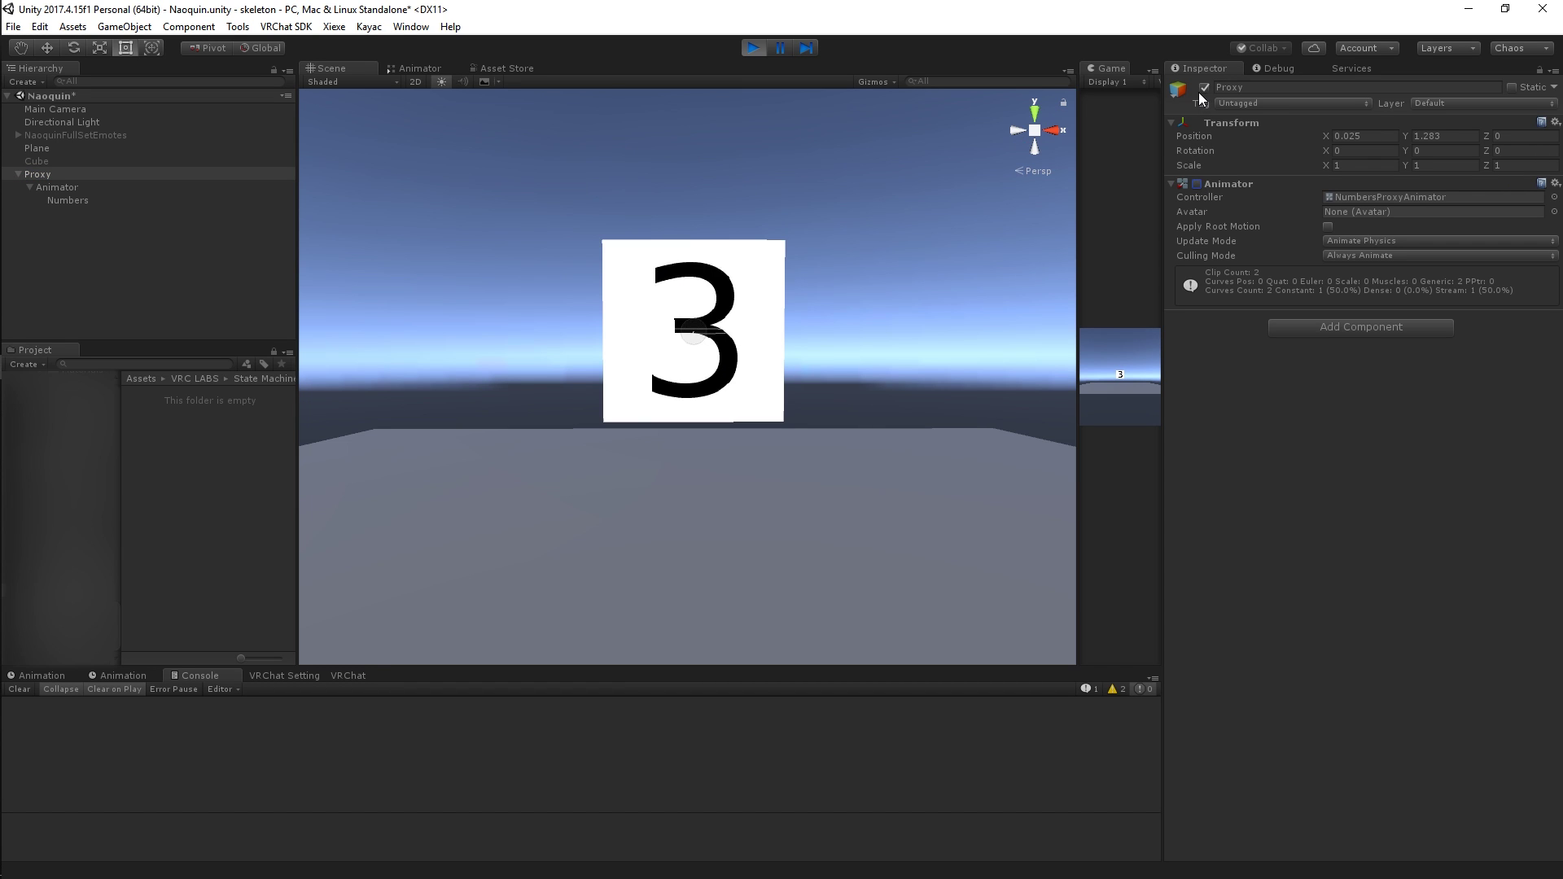
click(1204, 87)
click(1204, 88)
click(1196, 183)
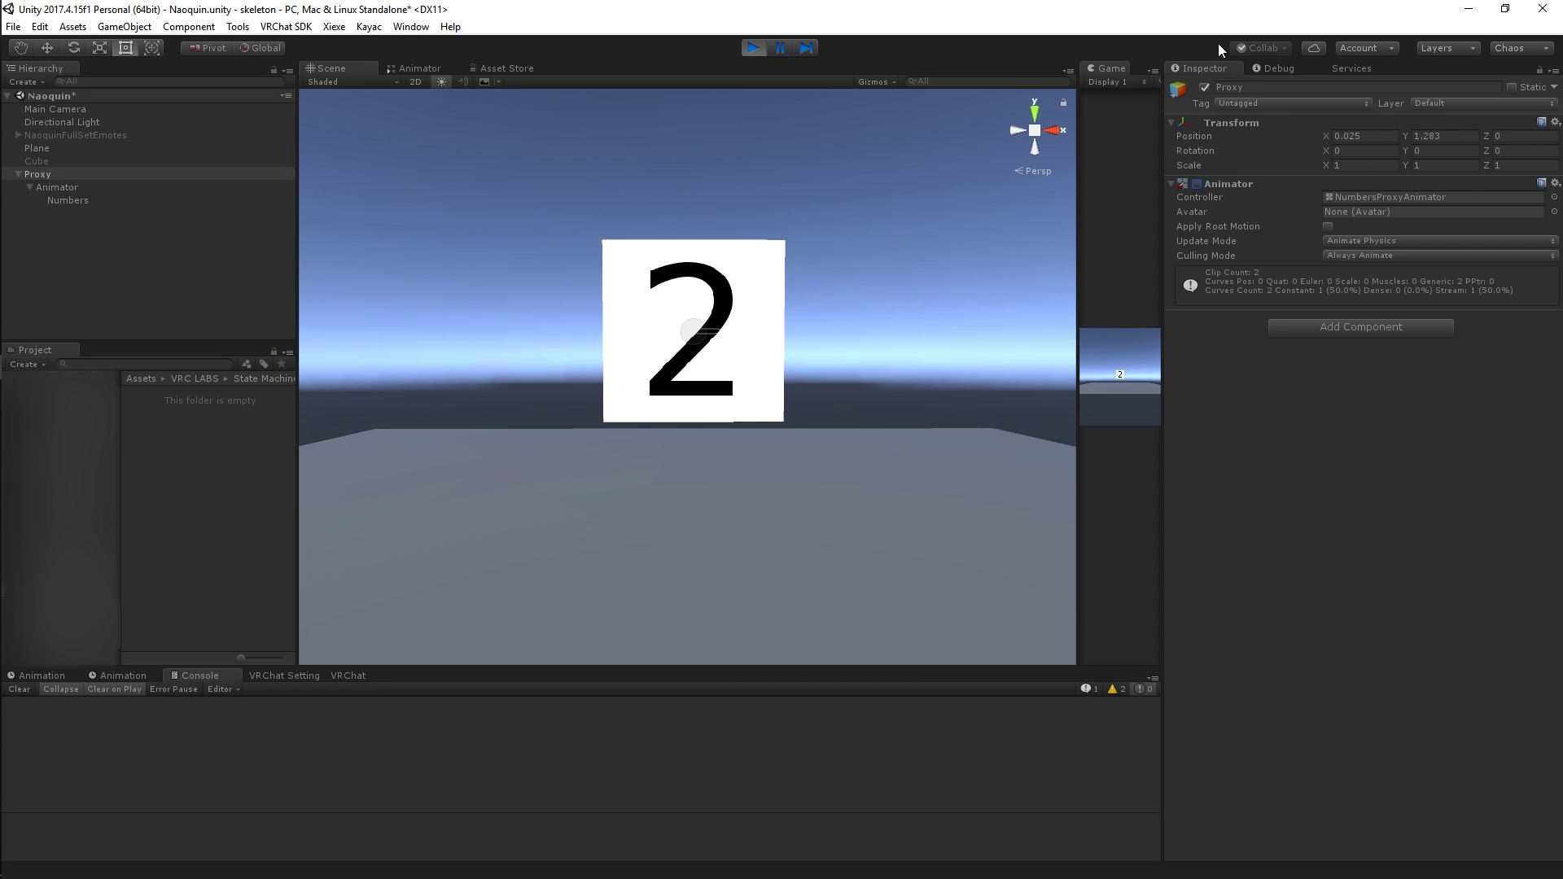
click(1204, 88)
click(1204, 88)
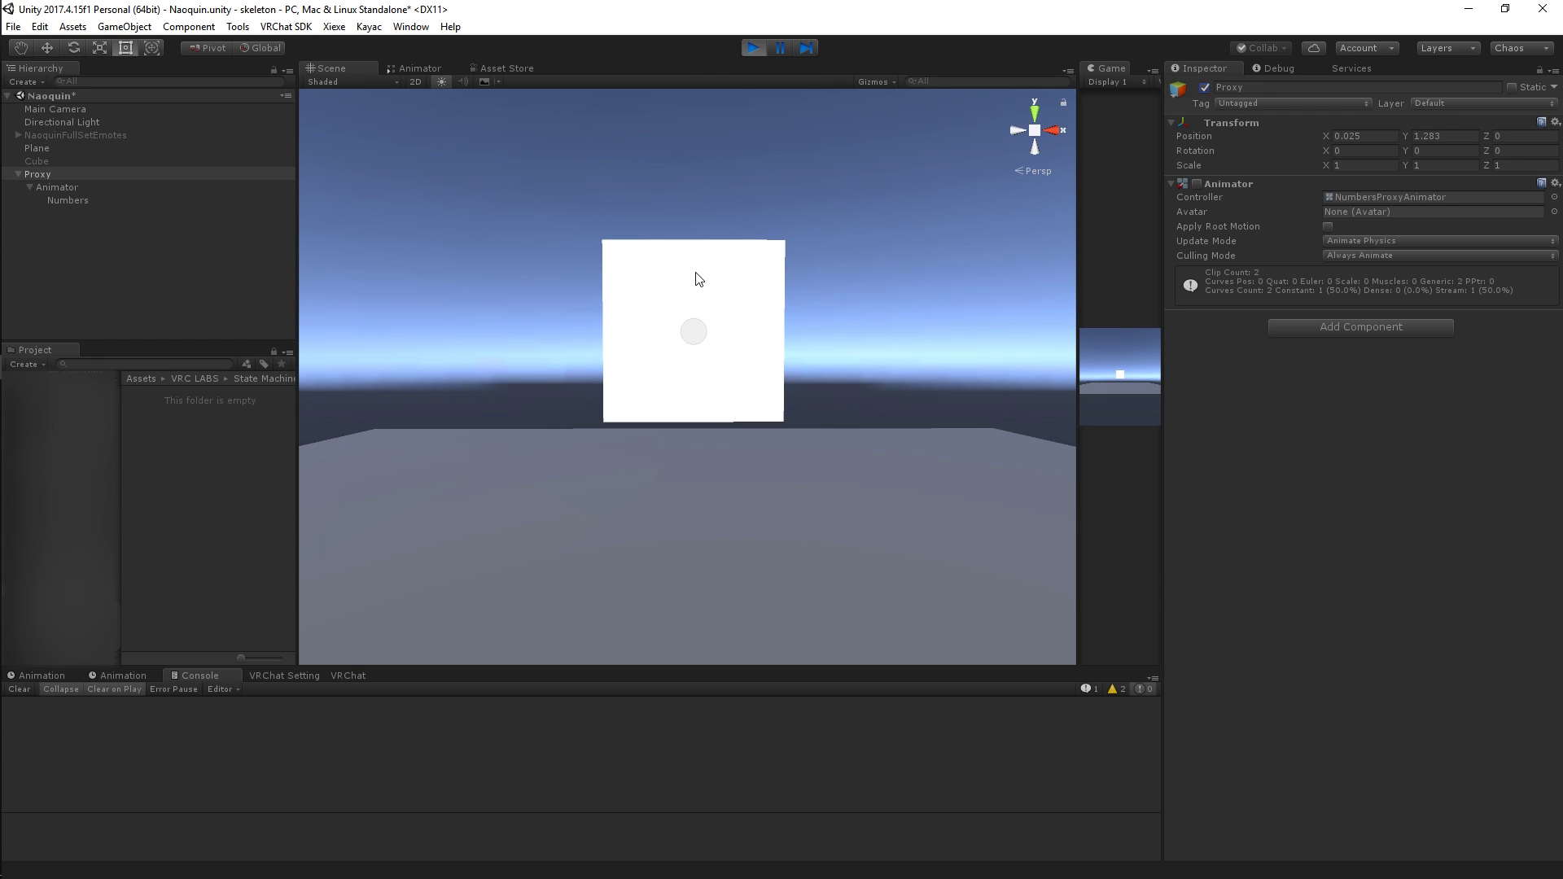
Switch the Numbers card's material shader to Unlit/Color.
click(93, 176)
click(100, 199)
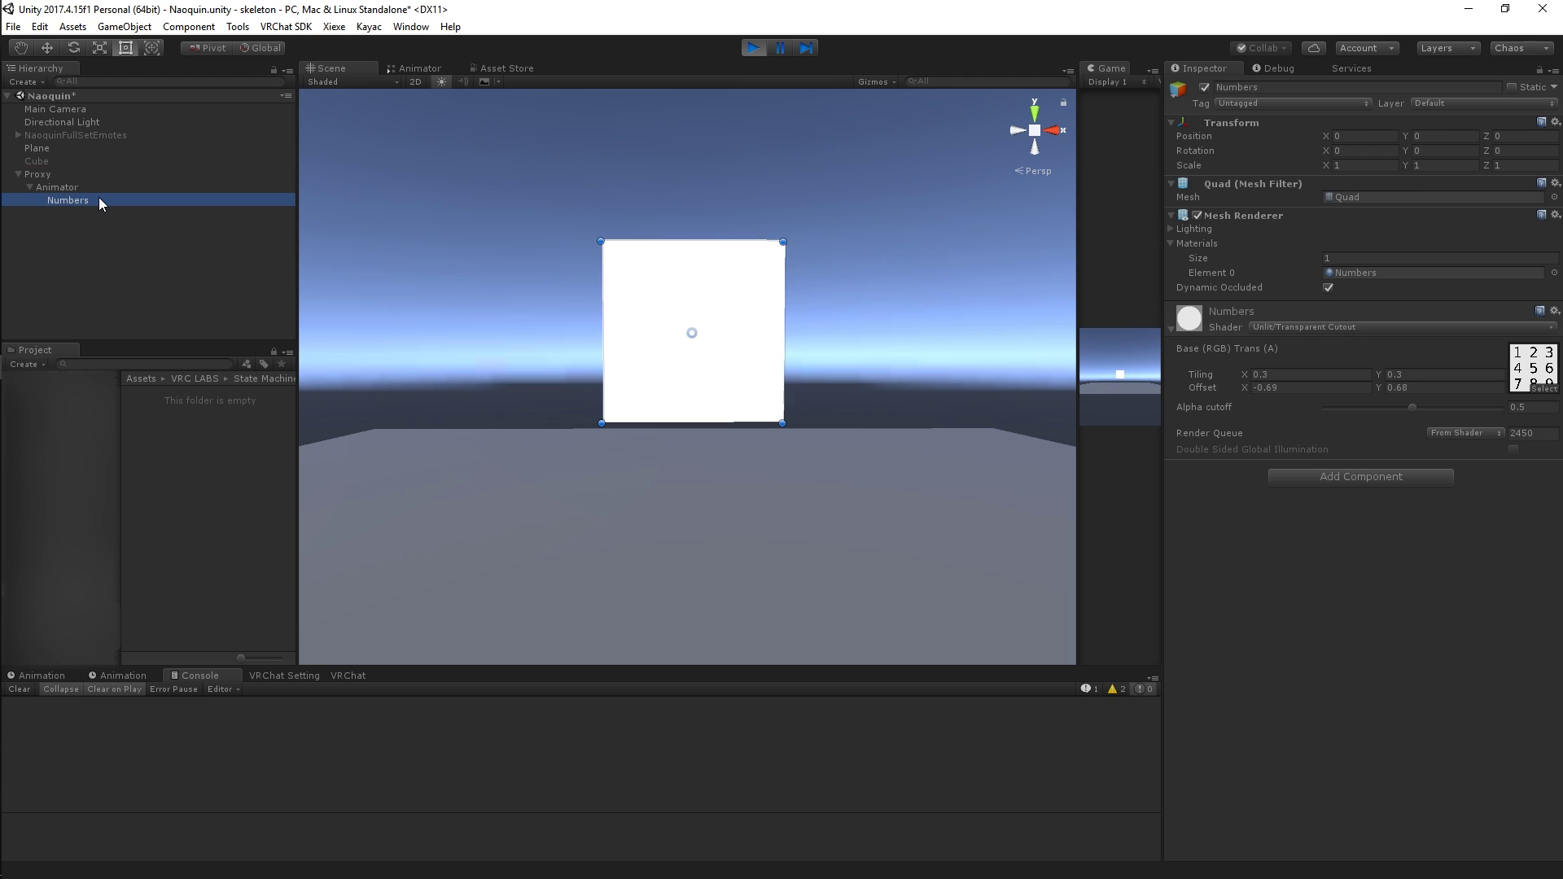
click(1388, 327)
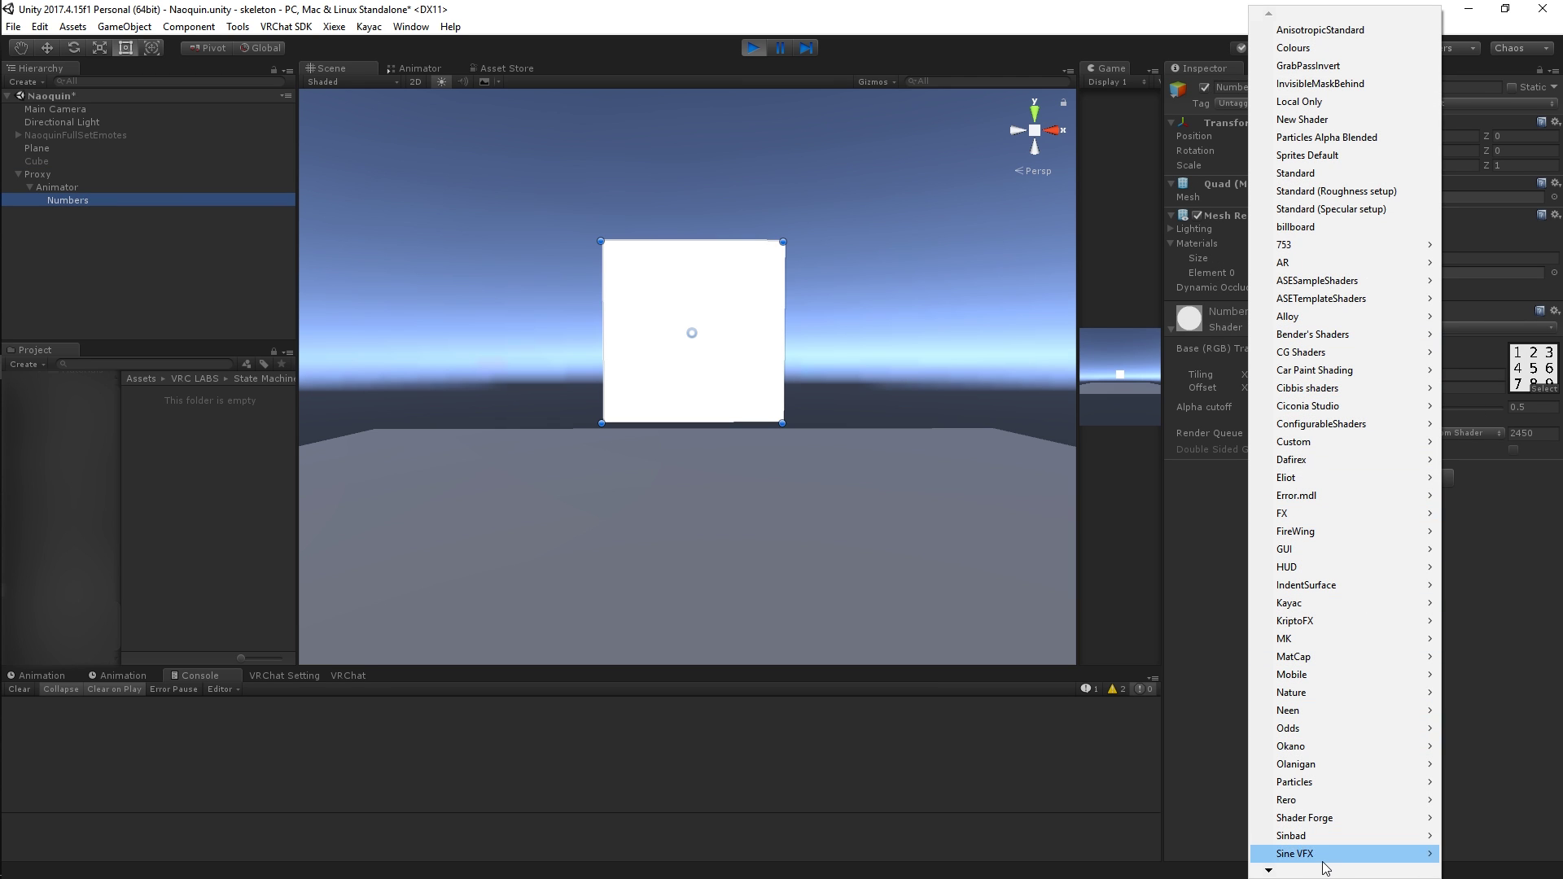
mouse_move(1325, 868)
mouse_move(1301, 586)
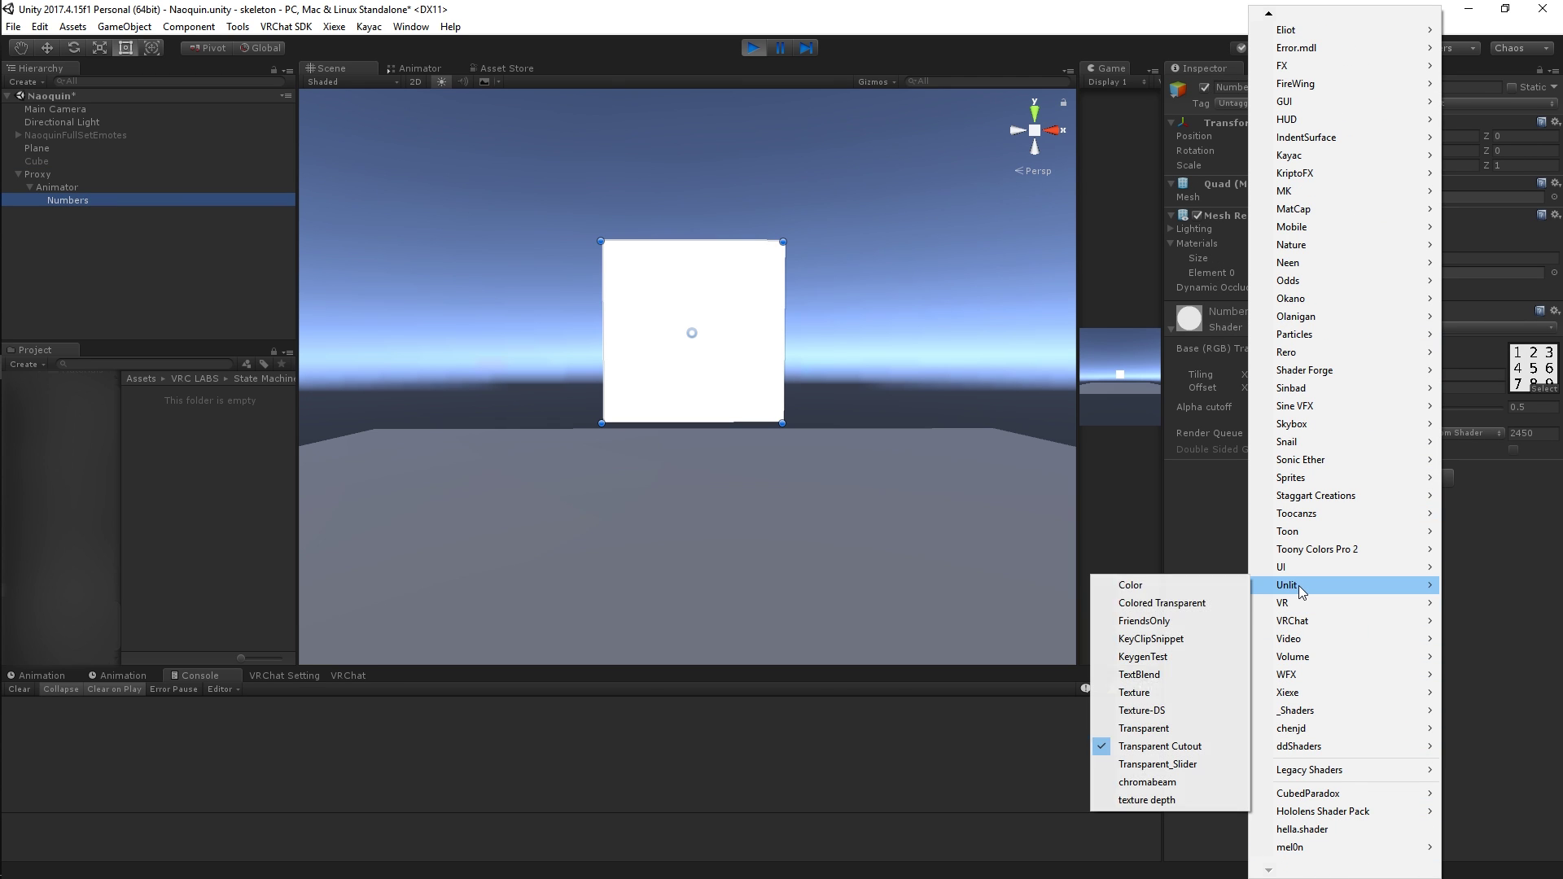
click(1172, 585)
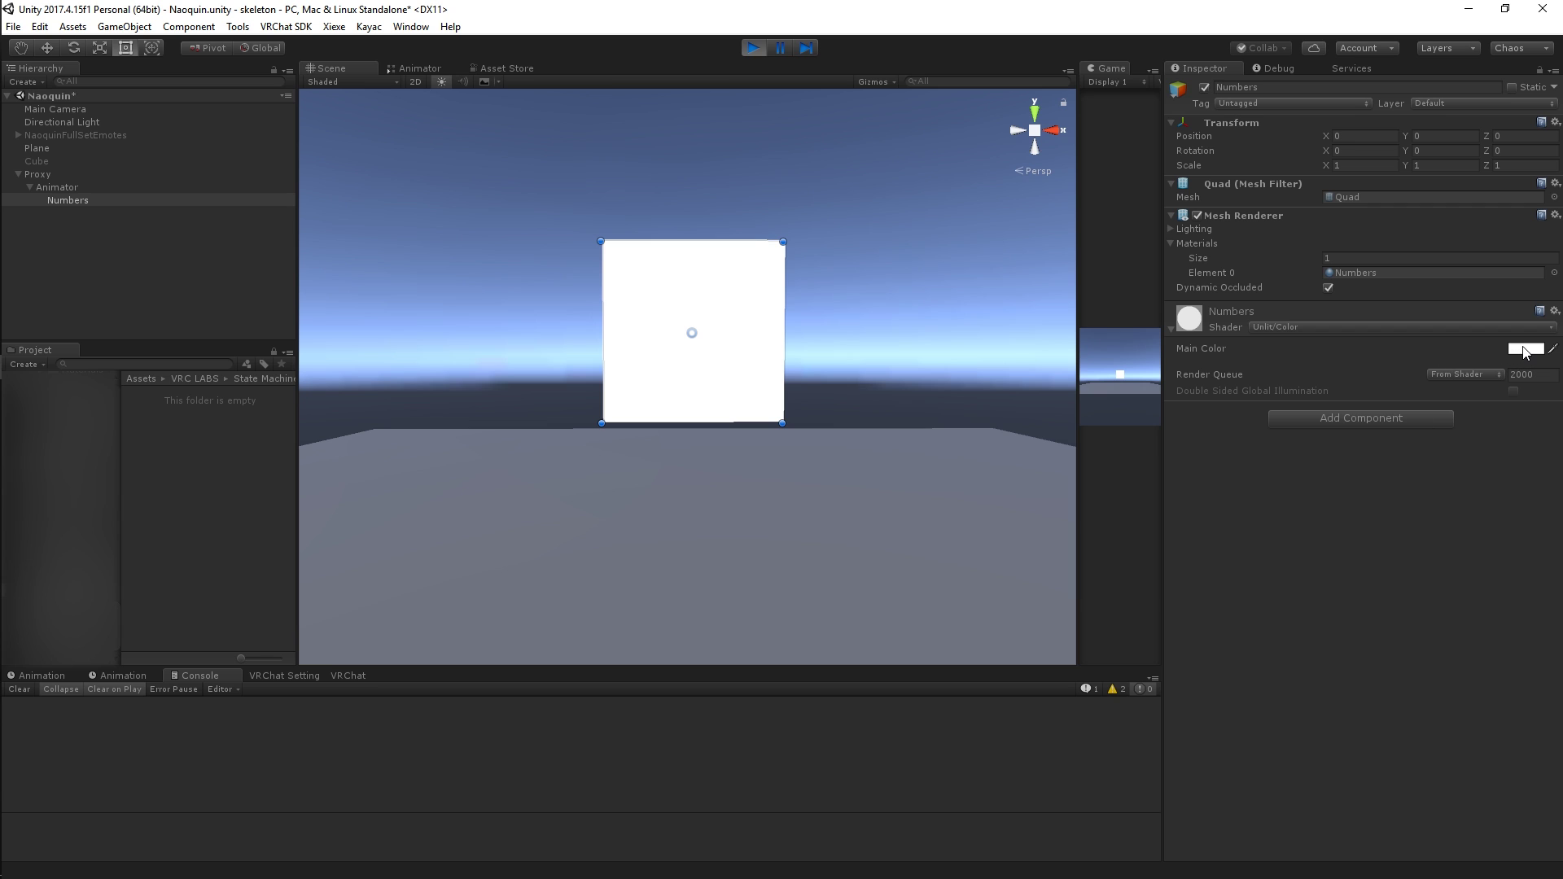
Rename the Numbers object to 'Colors'.
click(100, 197)
text(Colo)
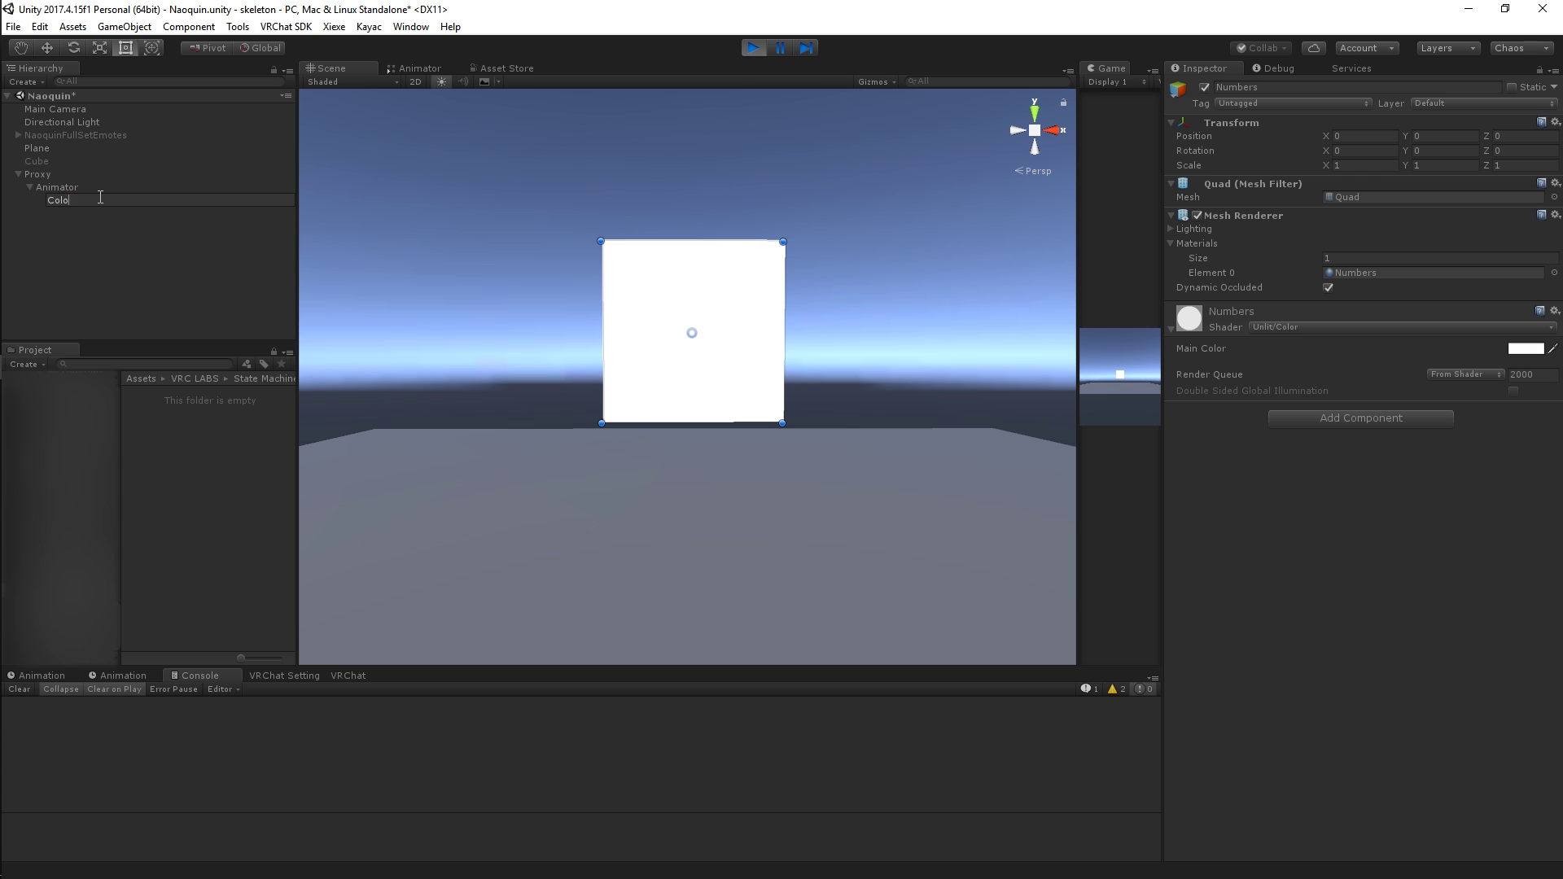
text(rs)
key(Return)
Delete the NumbersController reference from the Animator object's Controller field.
click(222, 429)
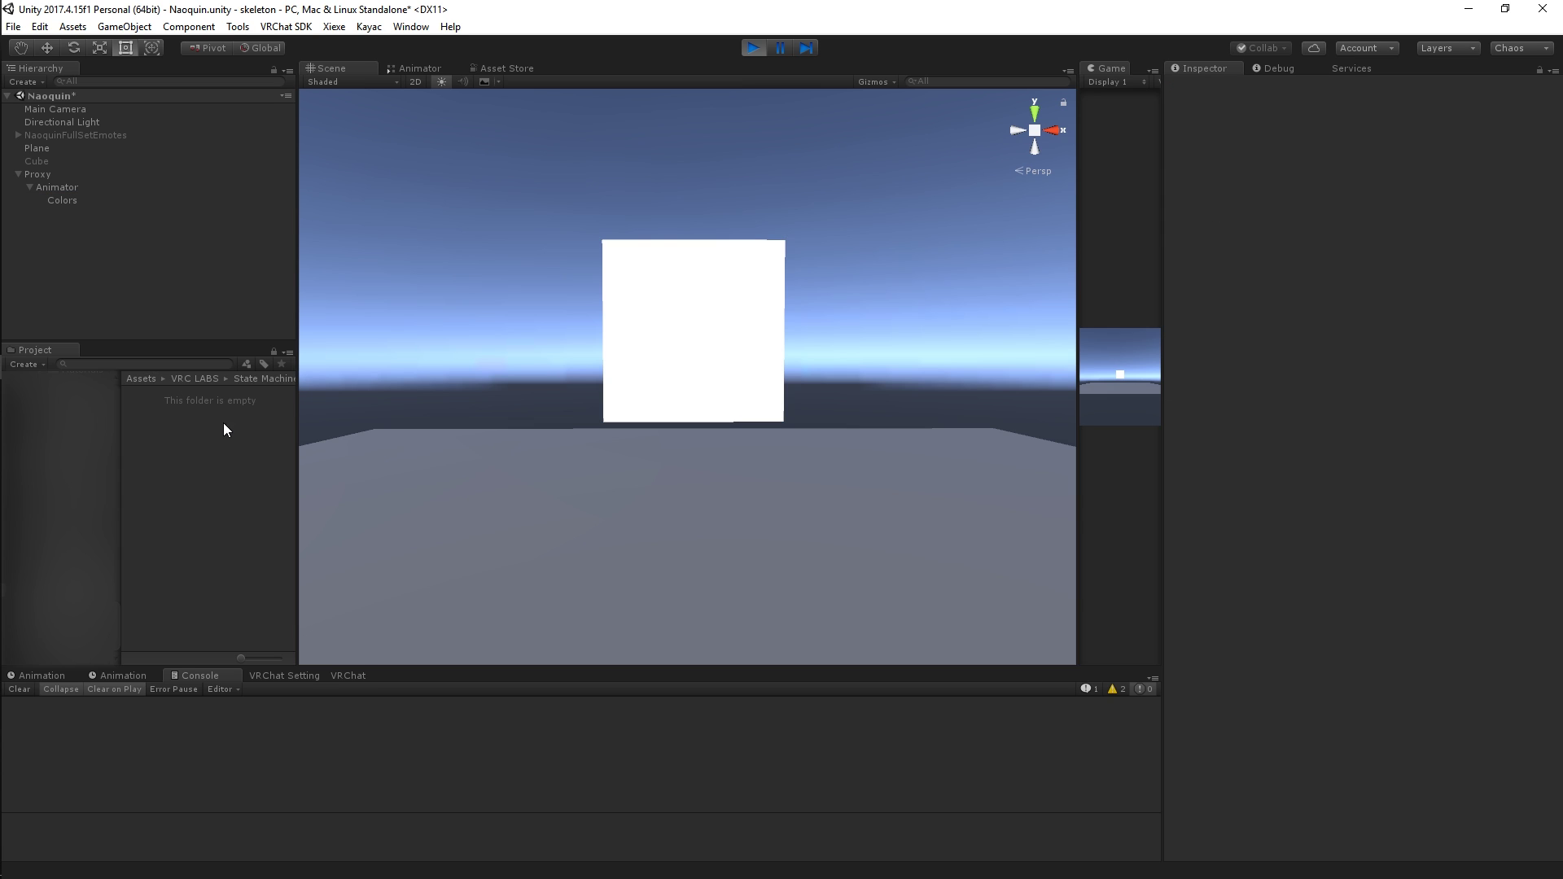
click(99, 174)
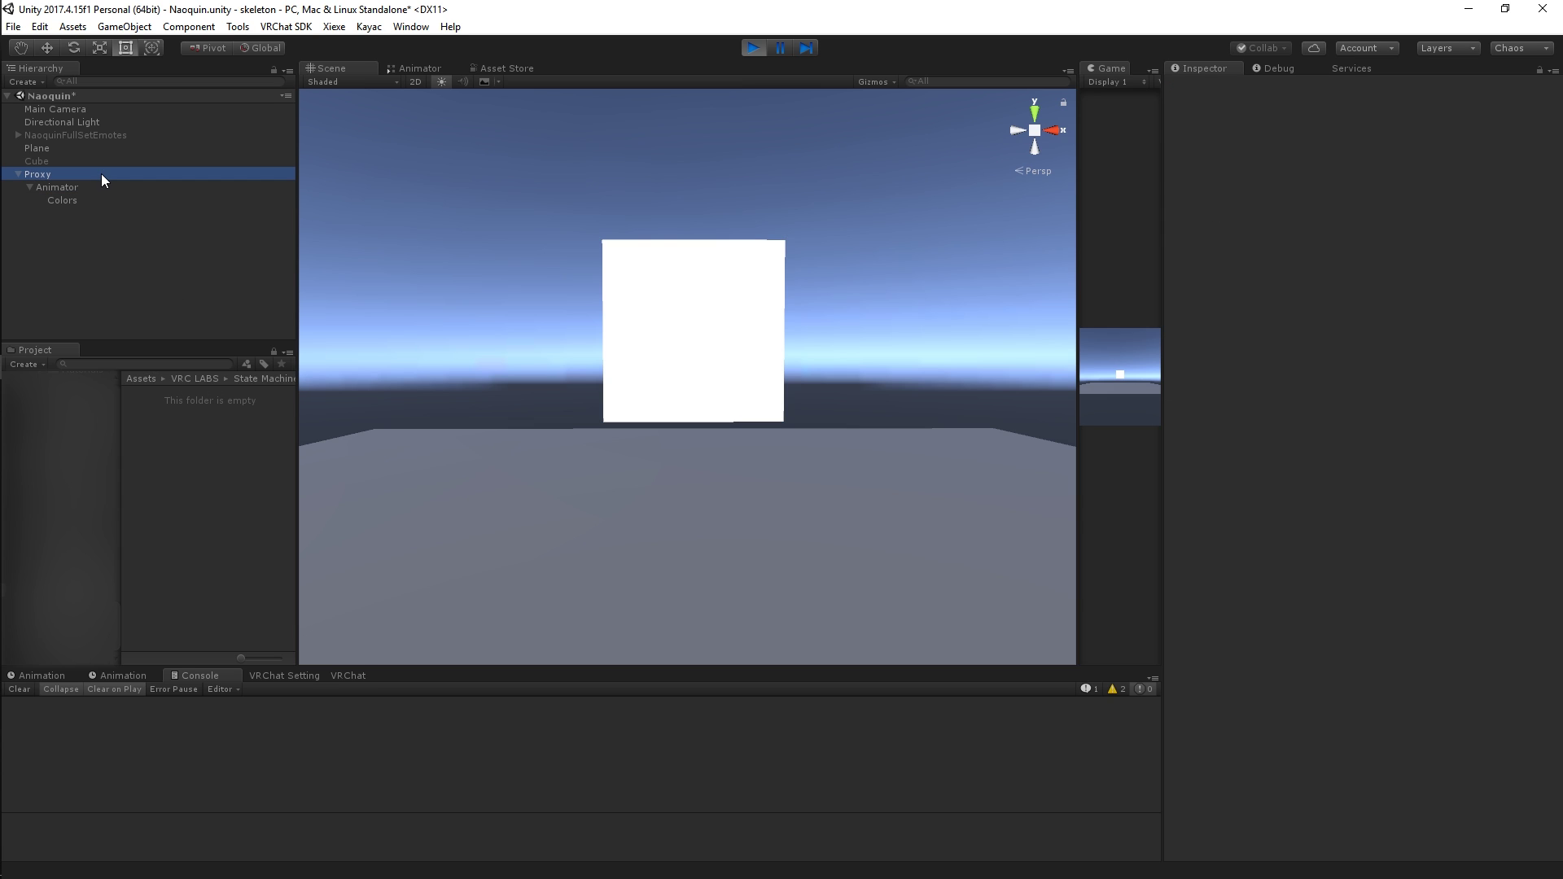
click(1355, 200)
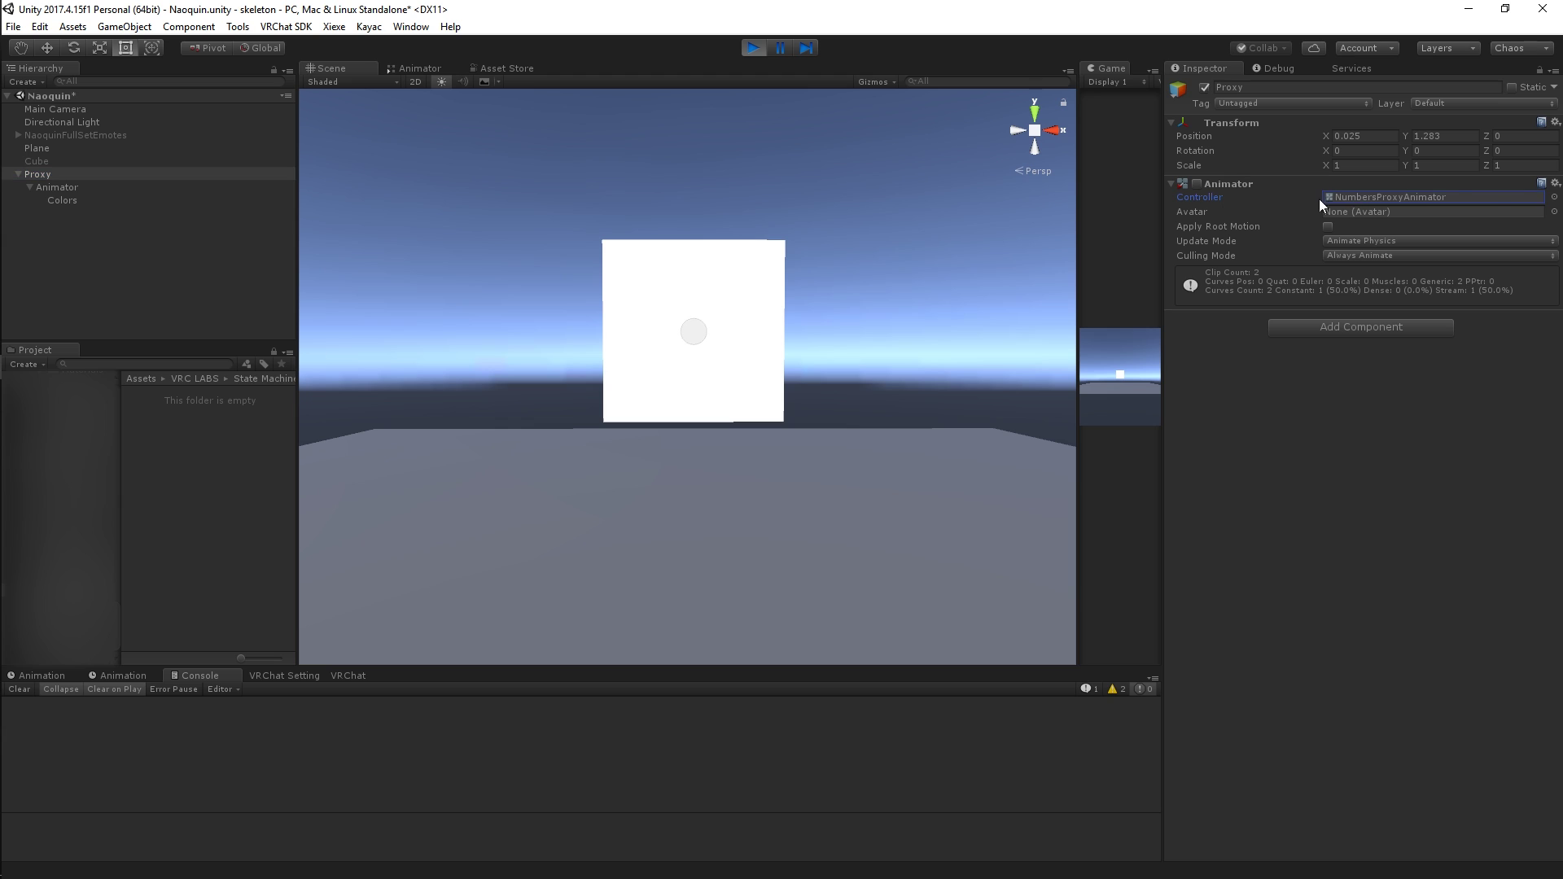
click(138, 186)
click(1400, 192)
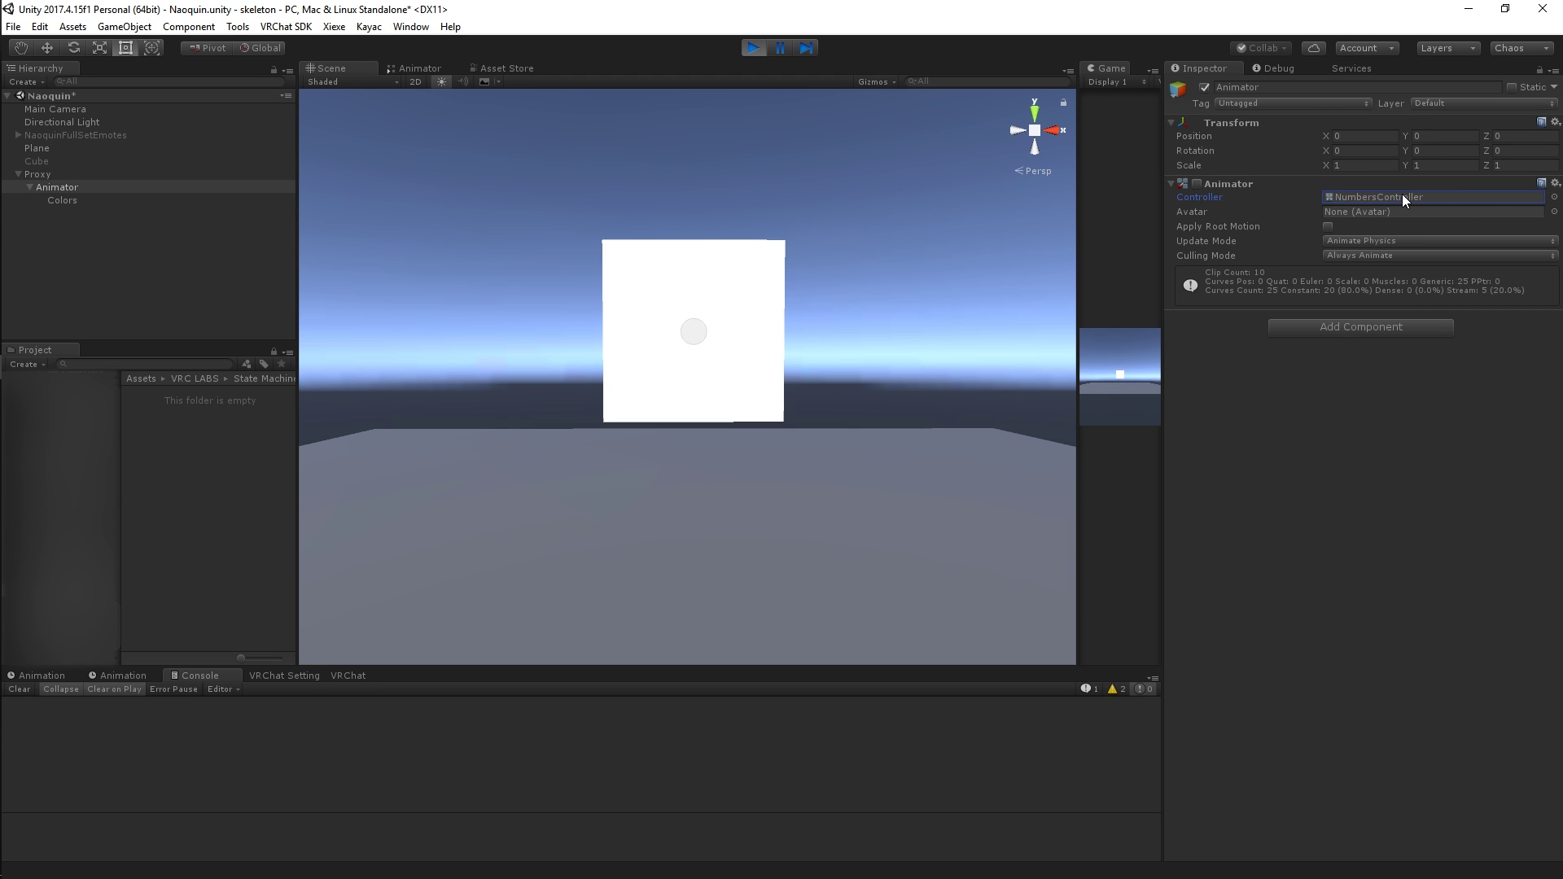
key(Delete)
click(111, 174)
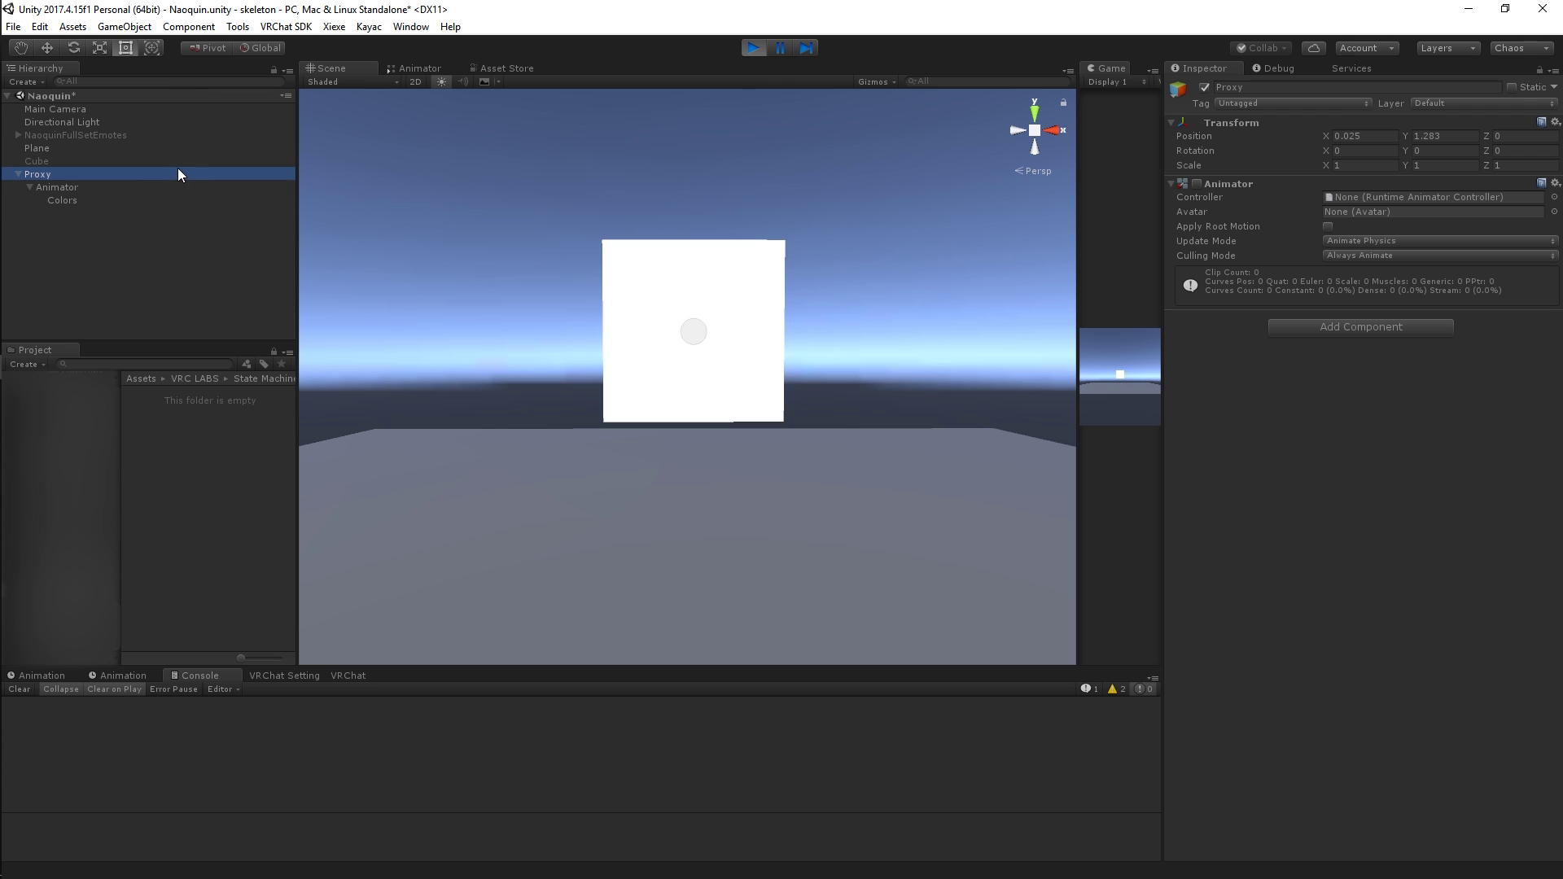
Create an Animator Controller asset named 'Colors' and drag it into the Animator's Controller field.
click(134, 188)
right_click(198, 407)
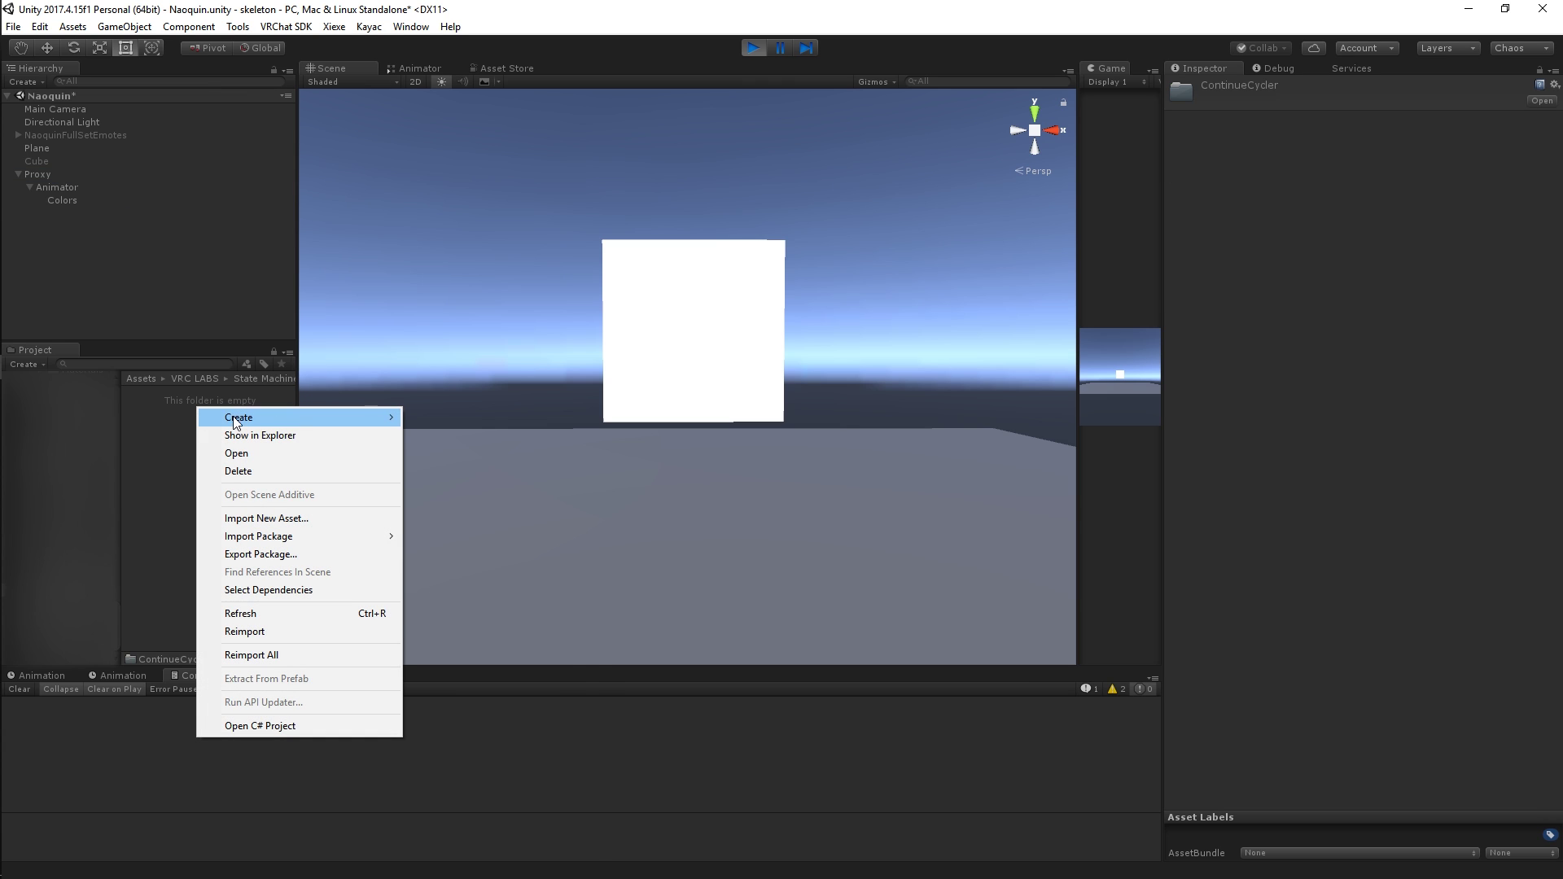
mouse_move(238, 418)
click(519, 657)
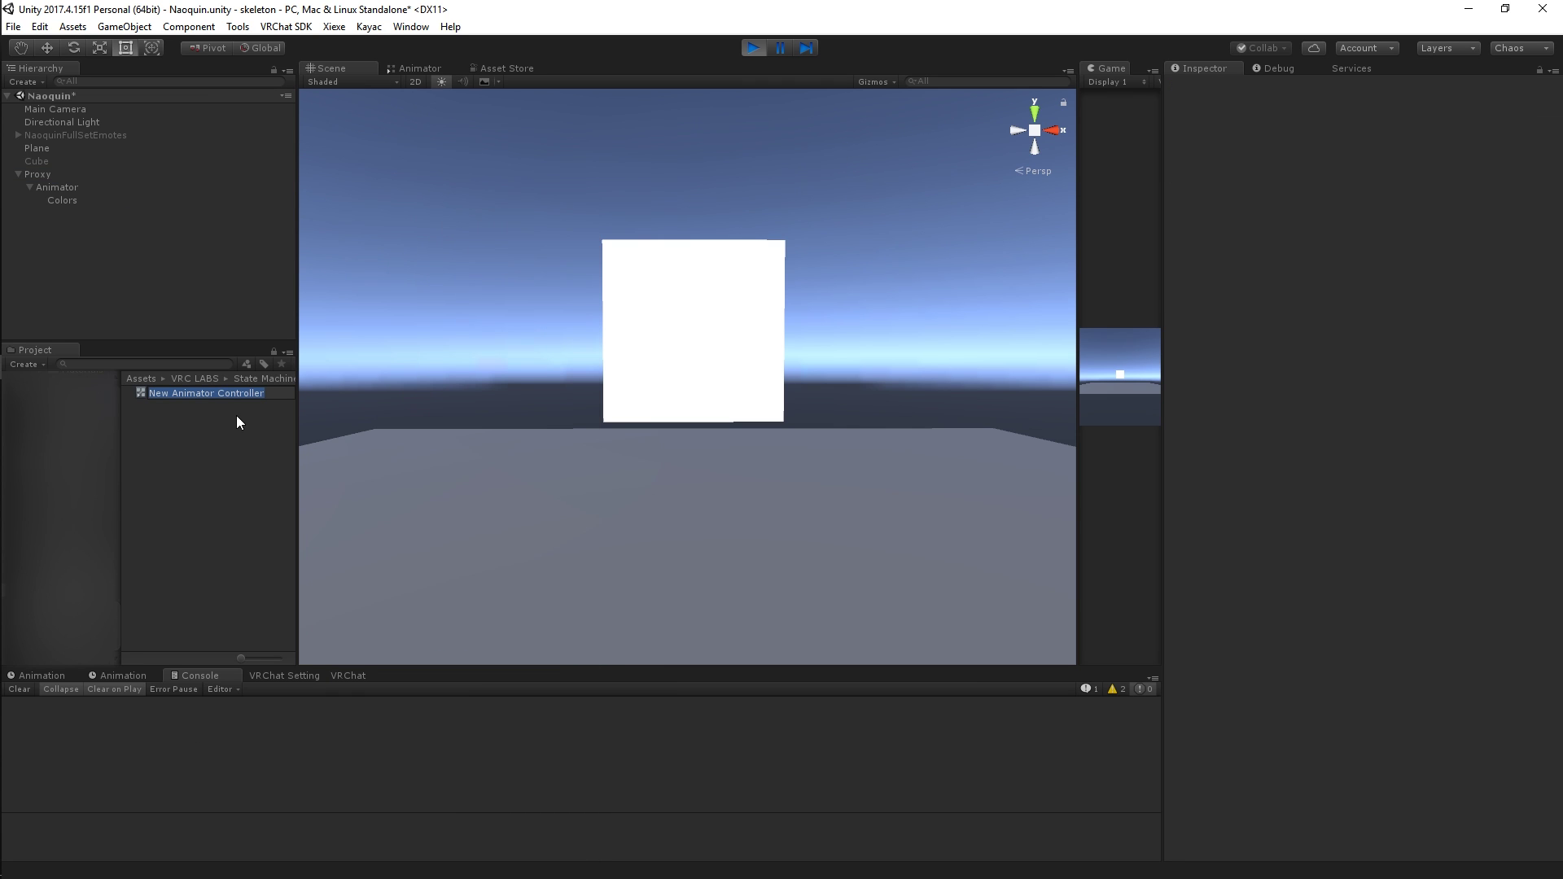
text(Colors)
key(Return)
click(96, 187)
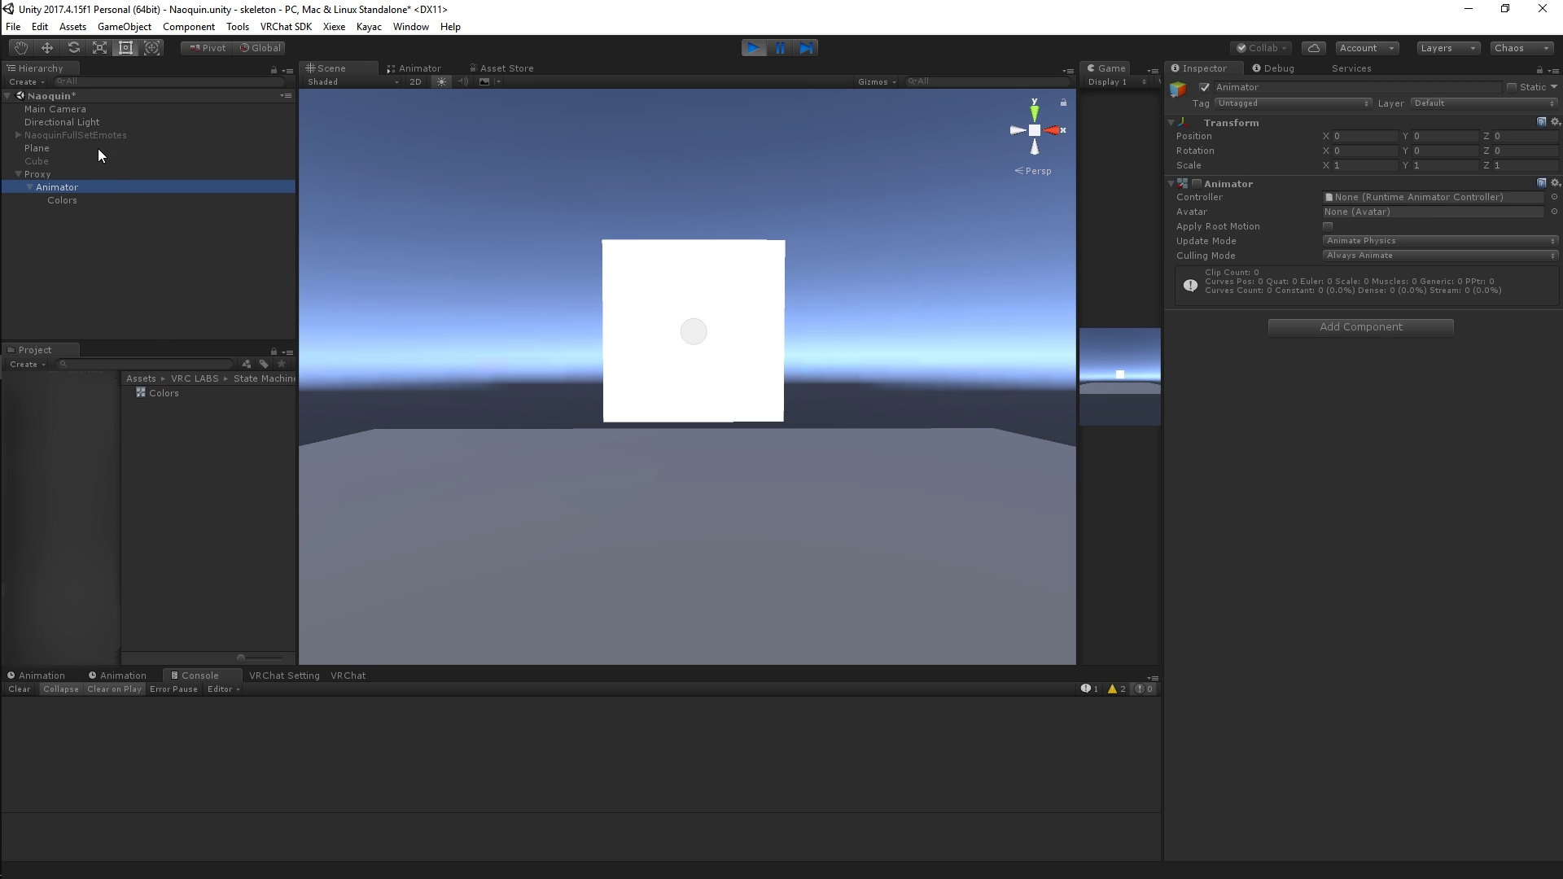
drag(166, 393, 1371, 198)
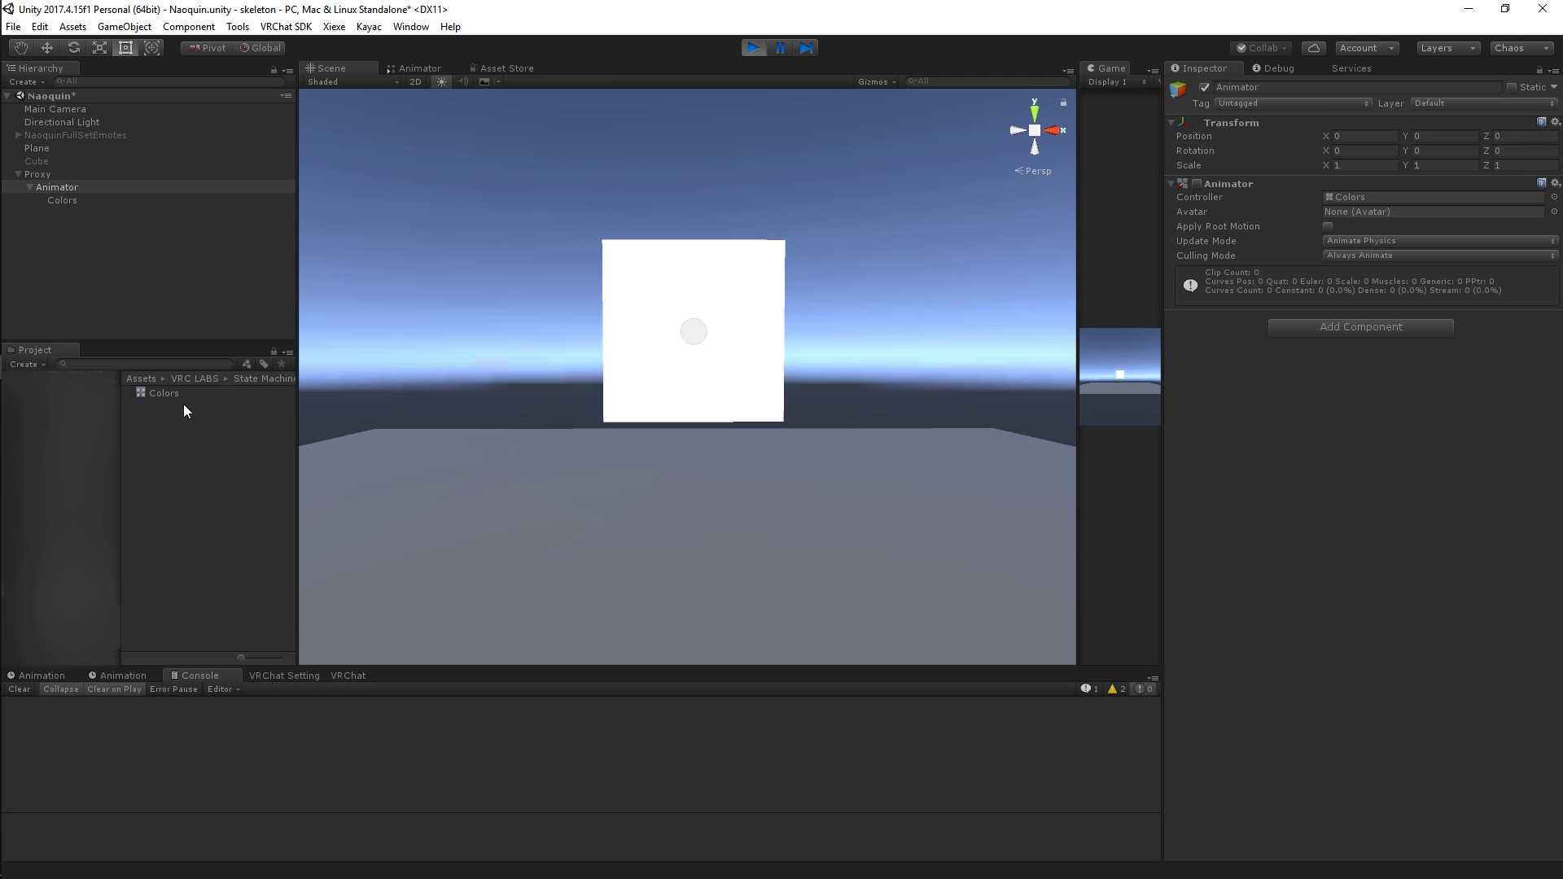
Create a new animation clip named 'Red' for the Animator object.
click(122, 676)
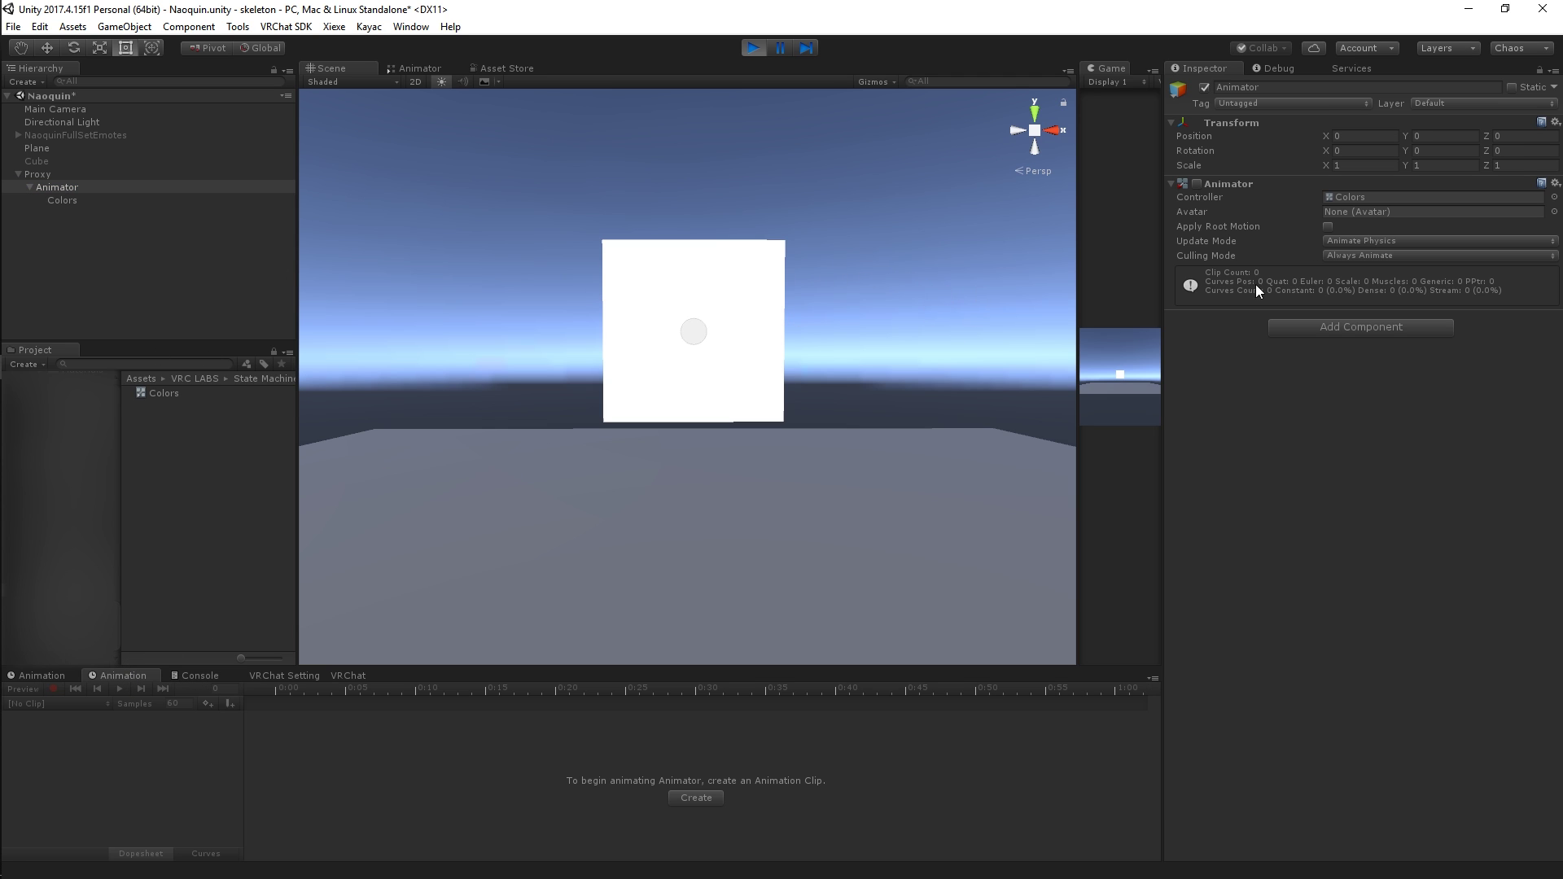
click(696, 797)
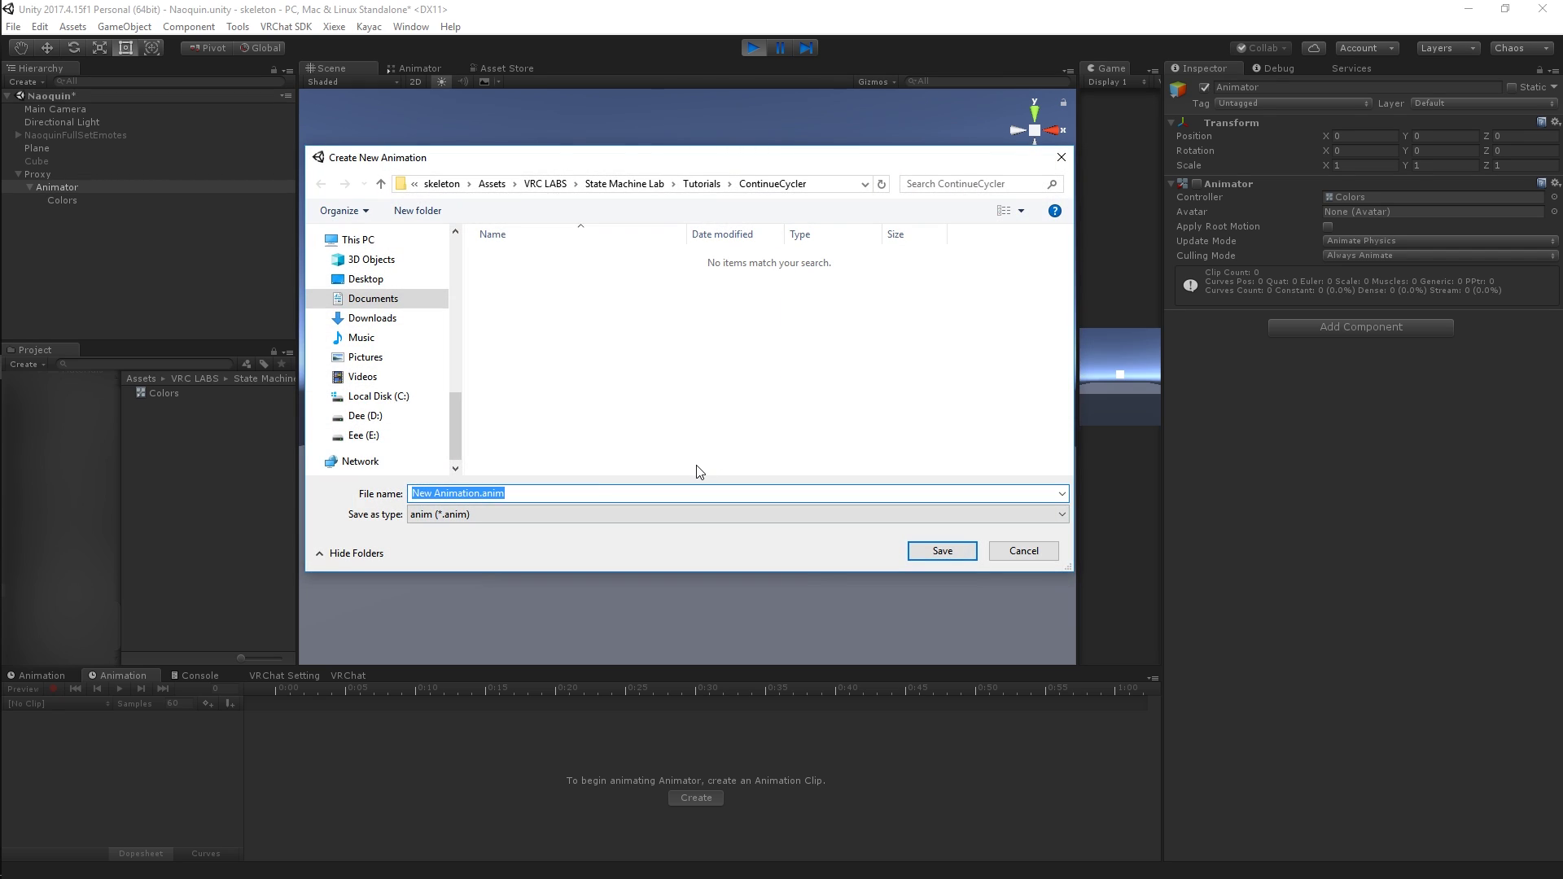
text(Red)
key(Return)
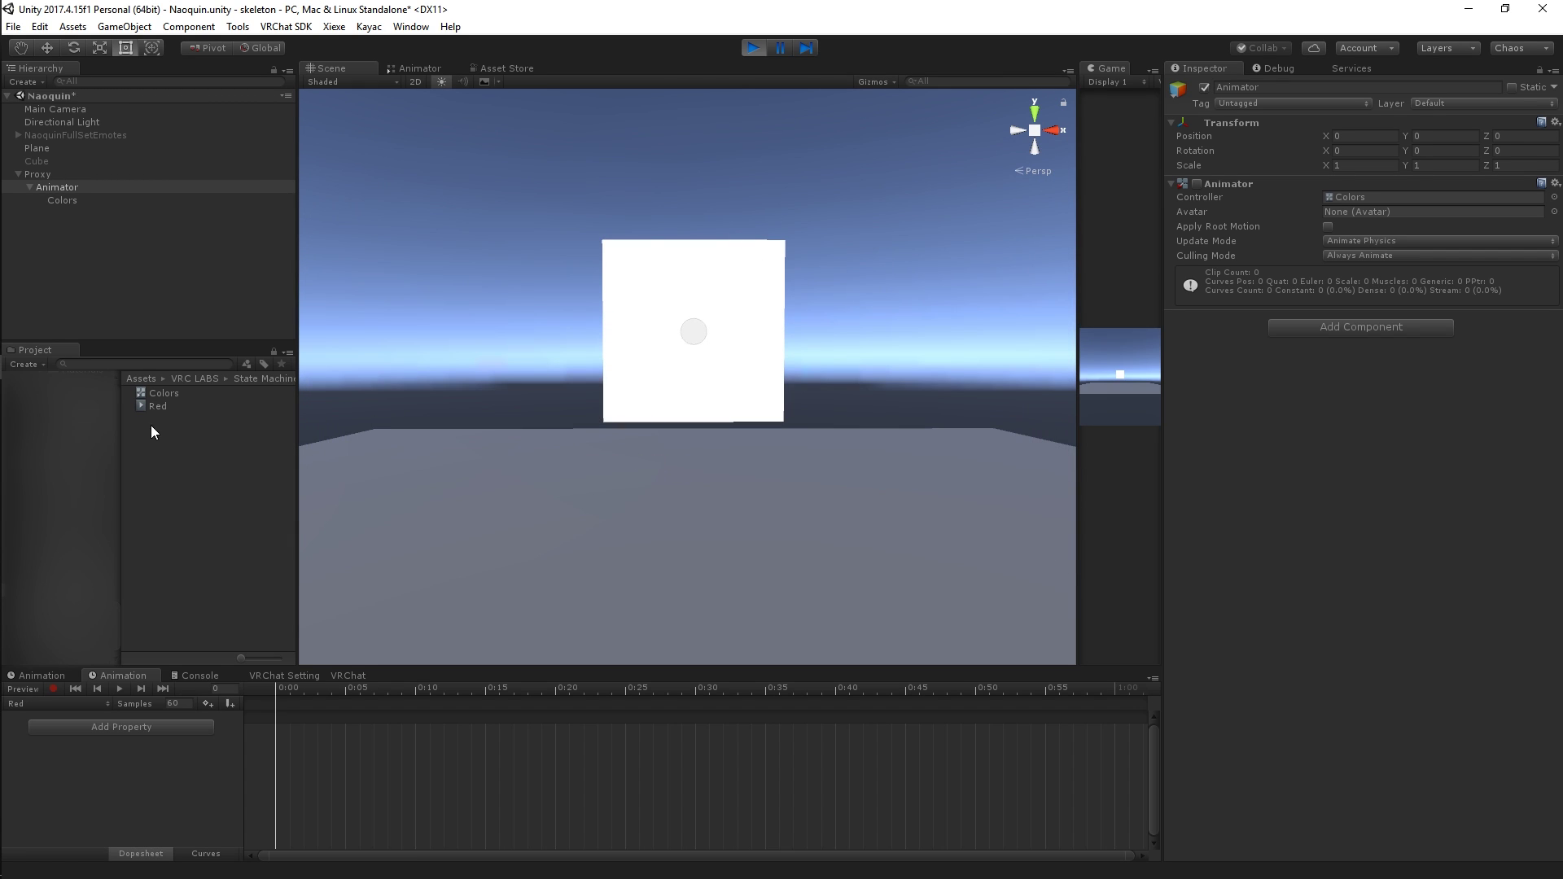
click(183, 408)
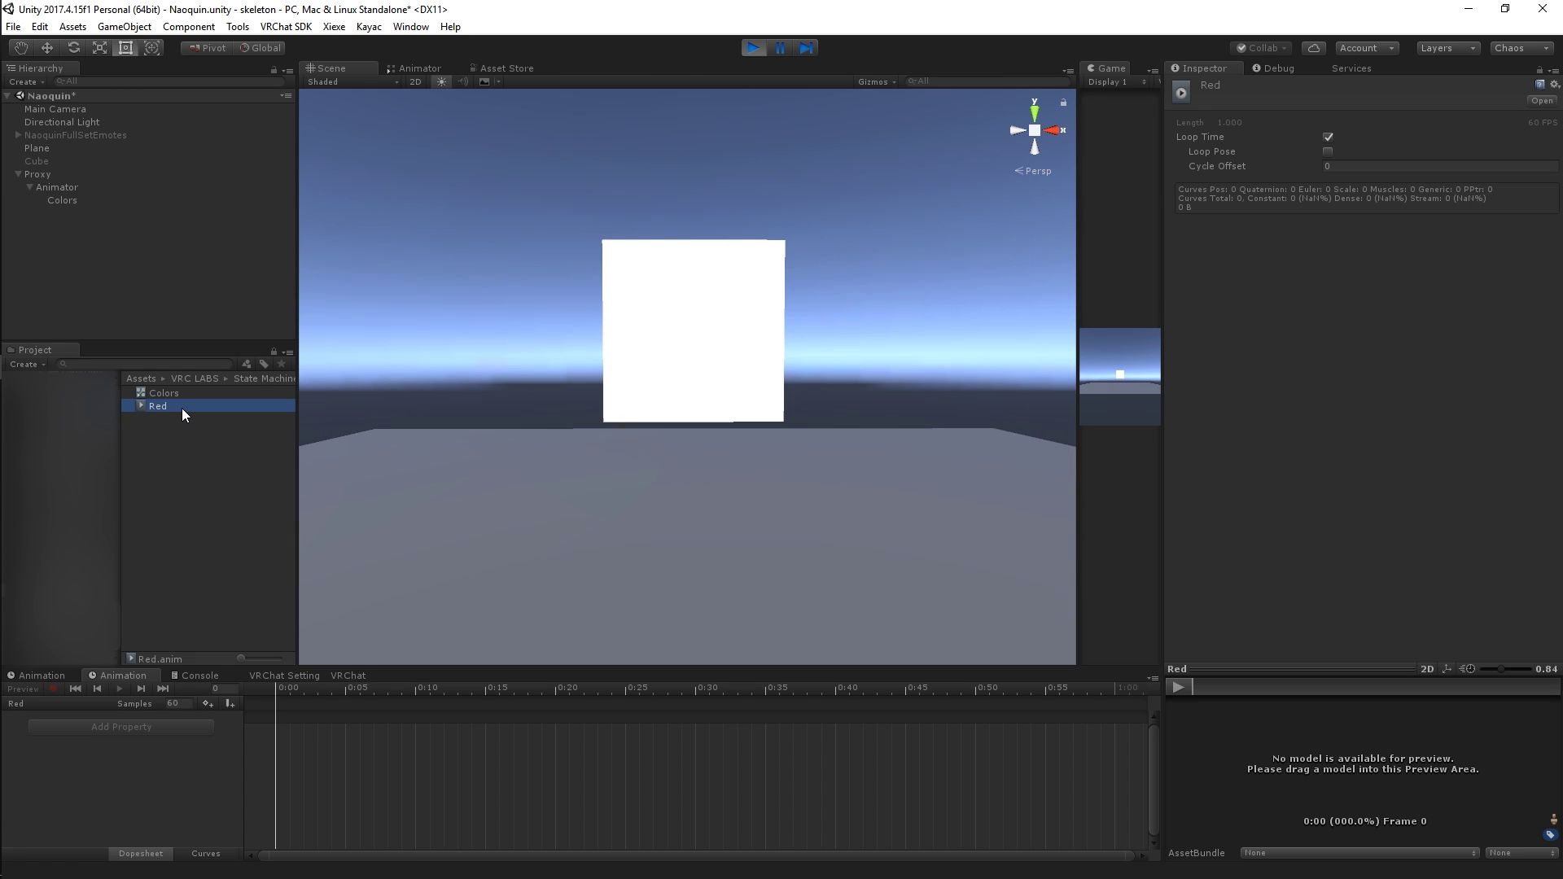
click(101, 189)
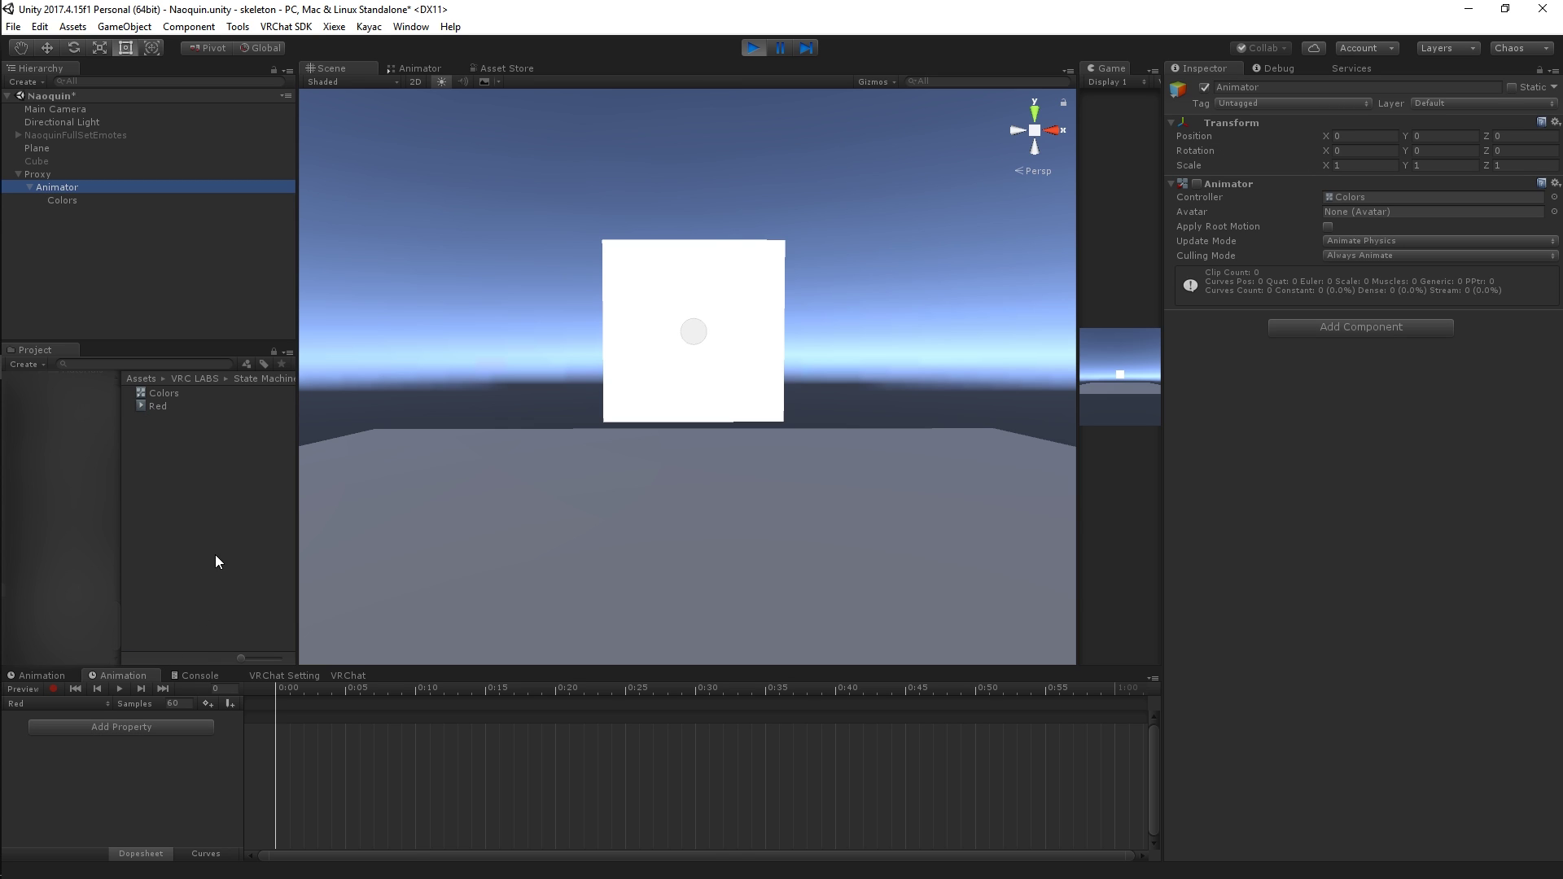
Record a key setting the Colors quad's Main Color to red.
click(54, 688)
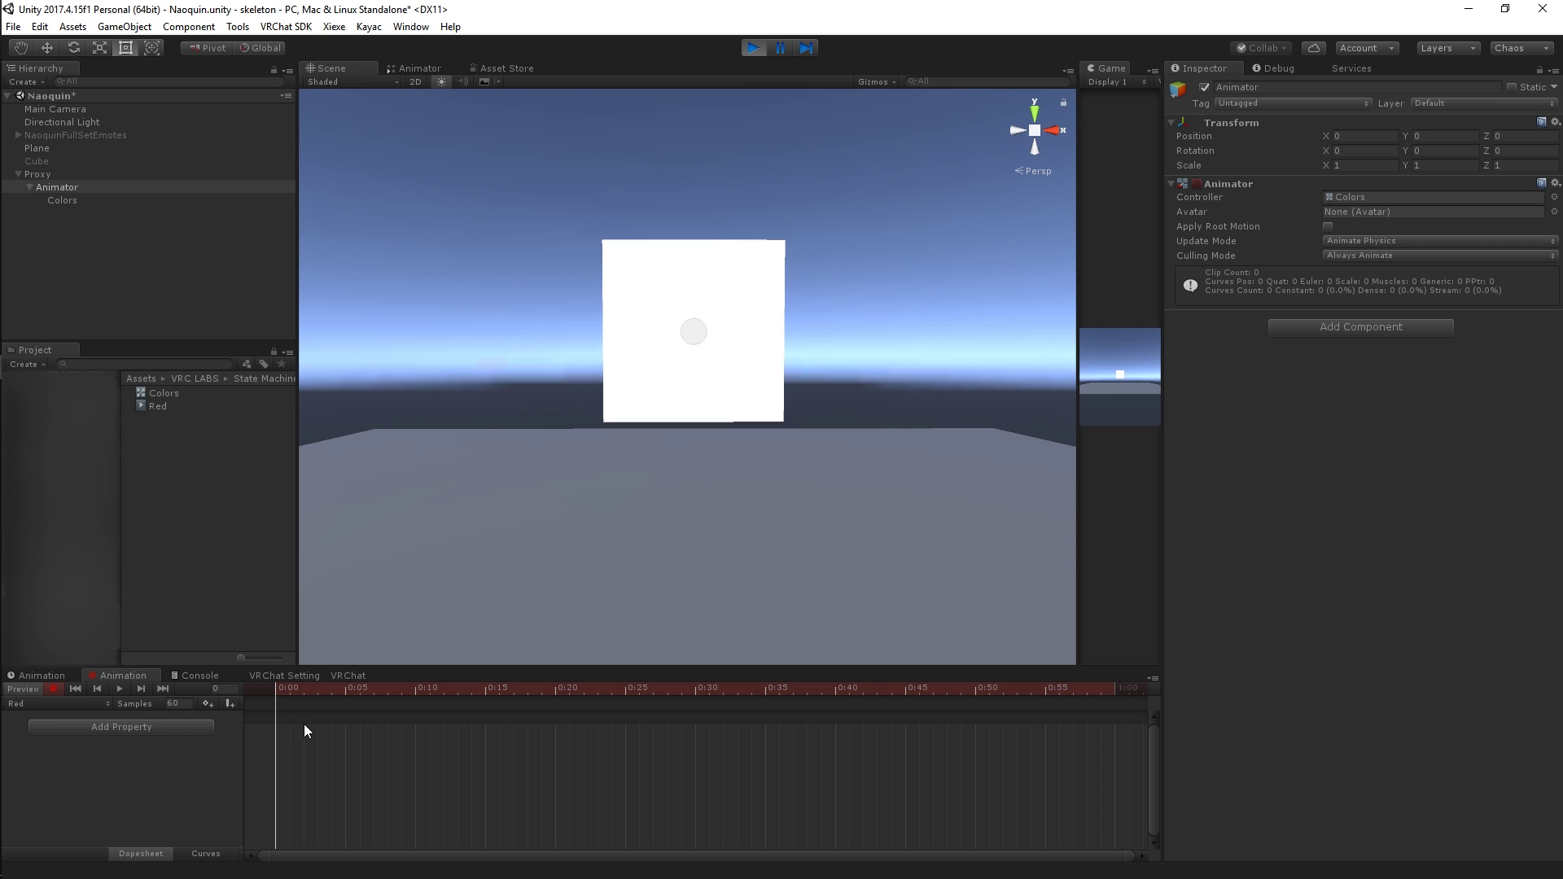
click(623, 256)
click(1535, 351)
click(1215, 649)
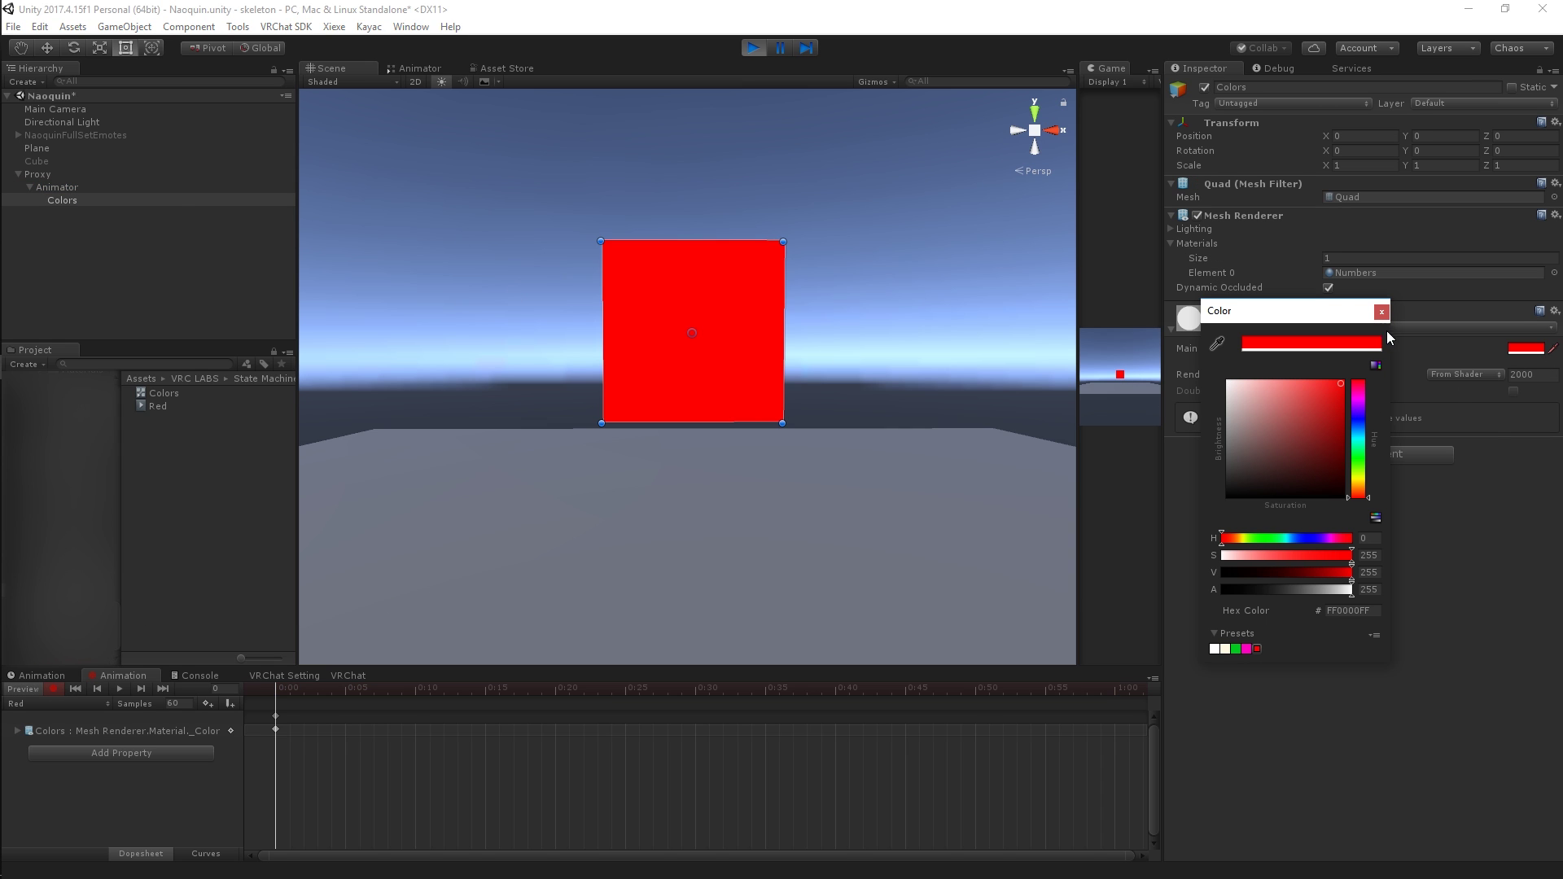
click(295, 718)
click(53, 688)
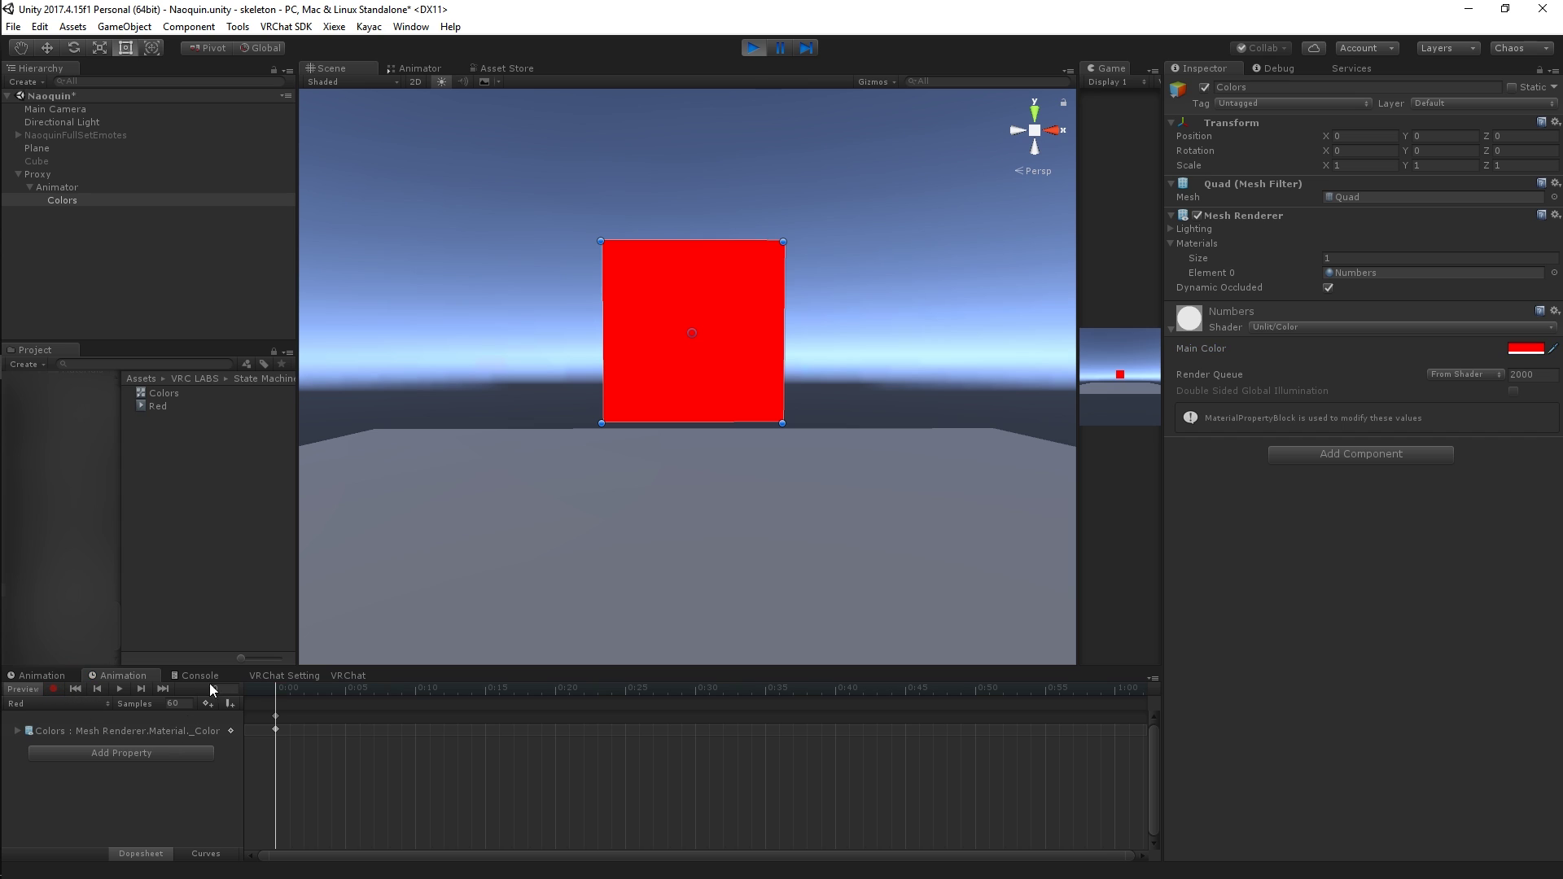
Preview the Red clip on the quad, then turn preview off so it returns to white.
click(96, 201)
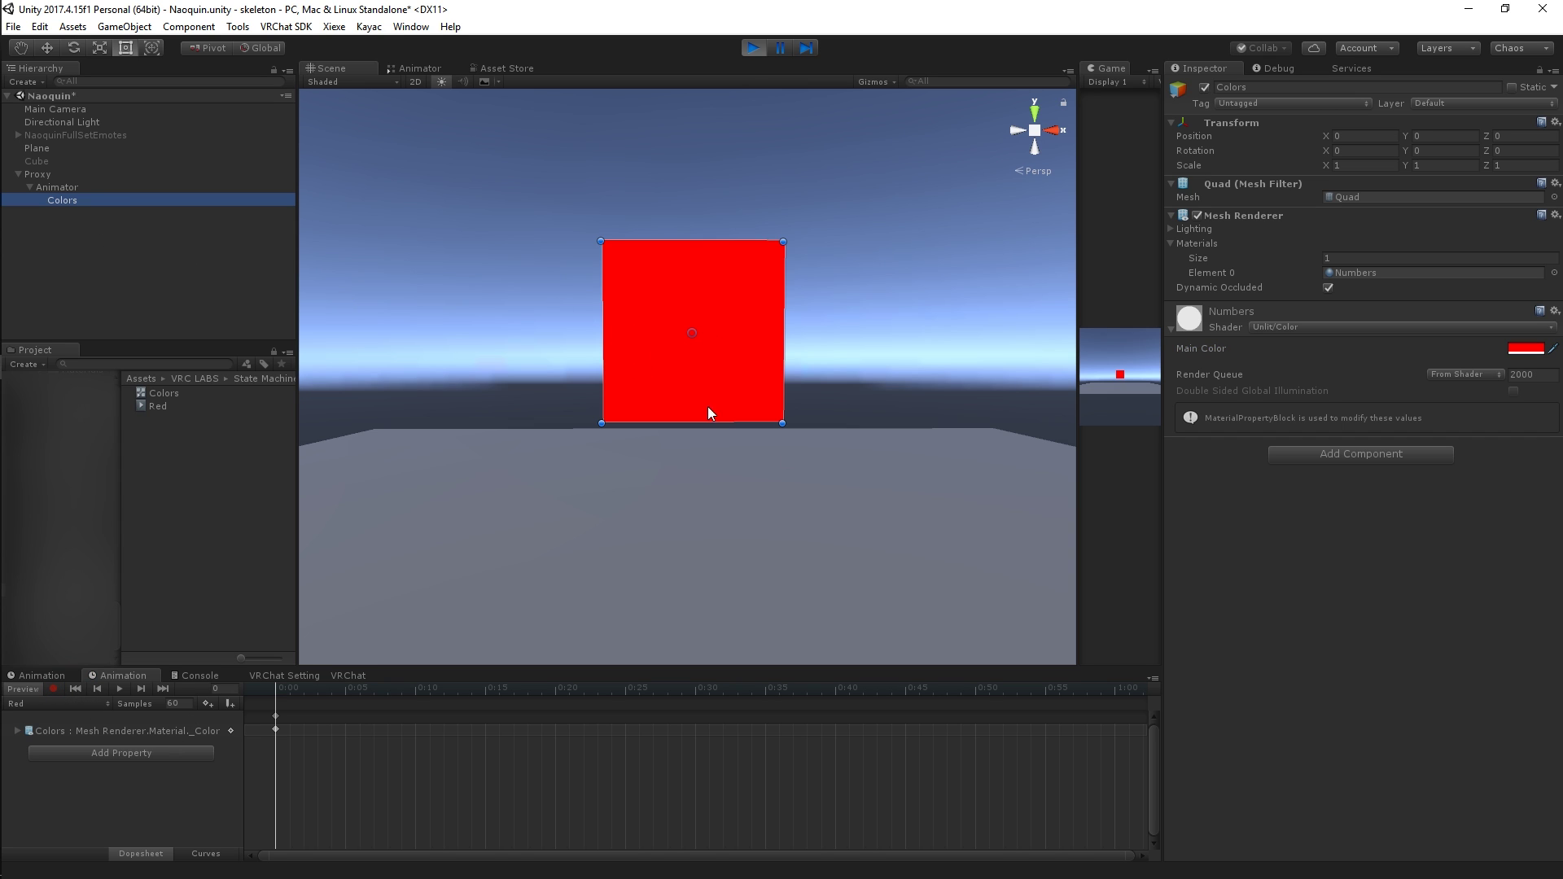
click(35, 690)
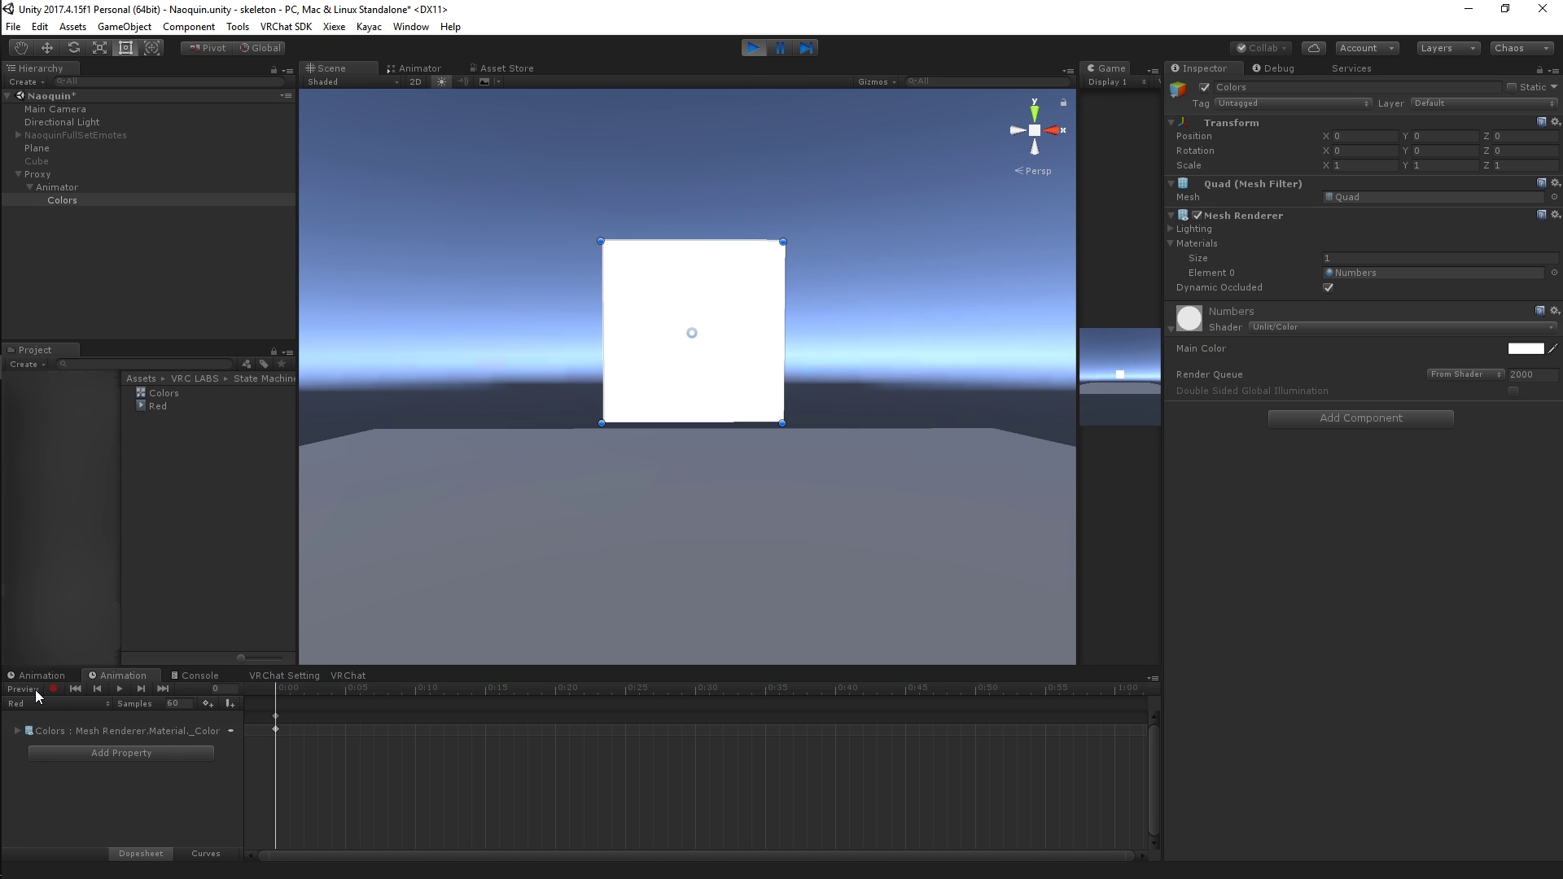
click(118, 688)
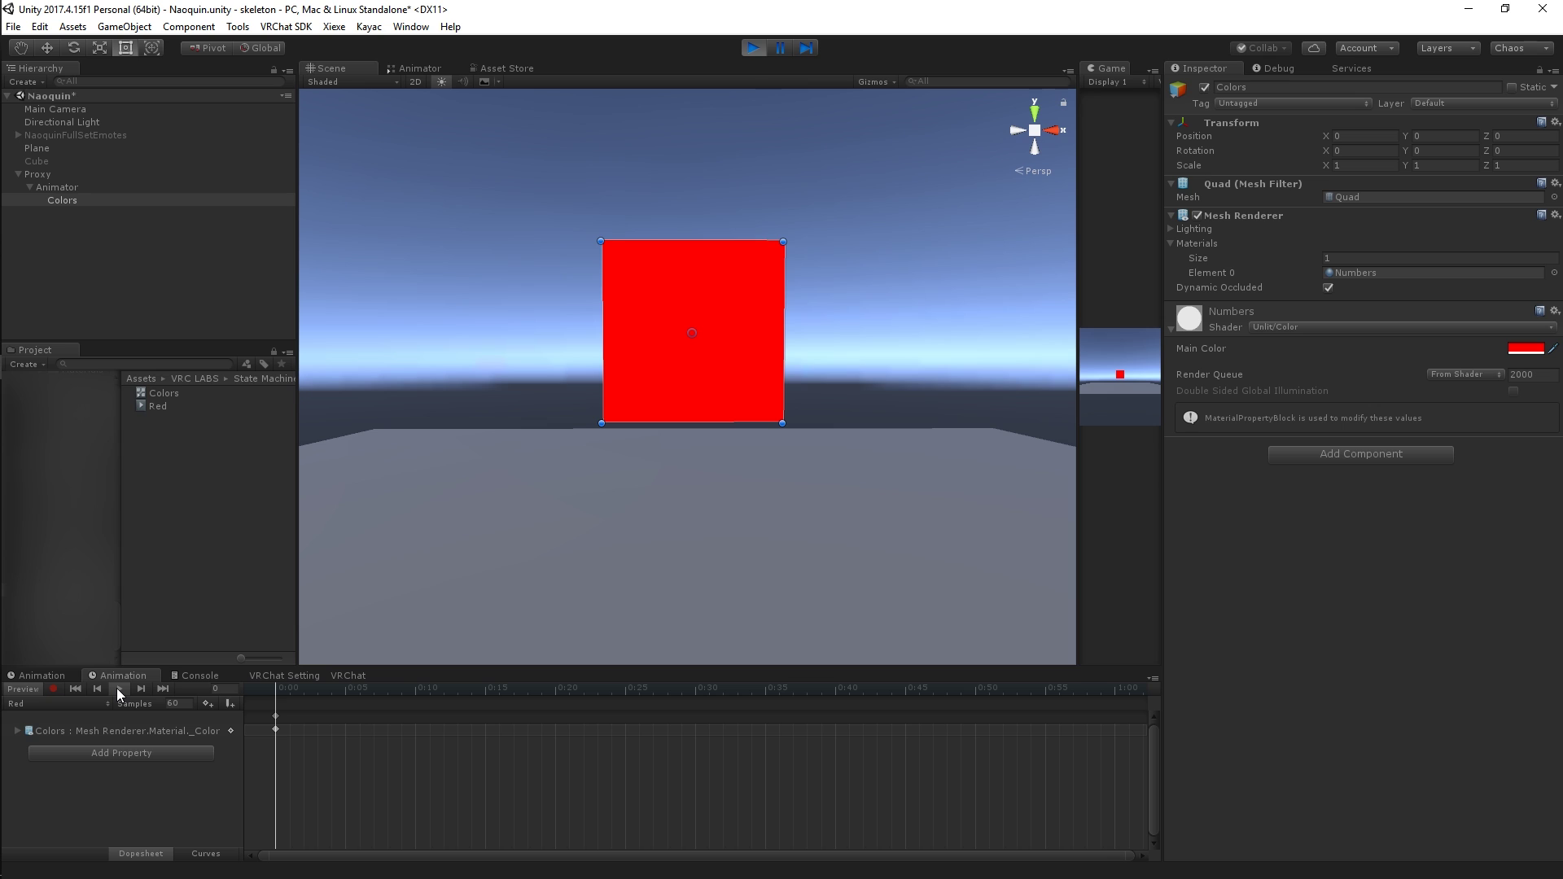
click(32, 690)
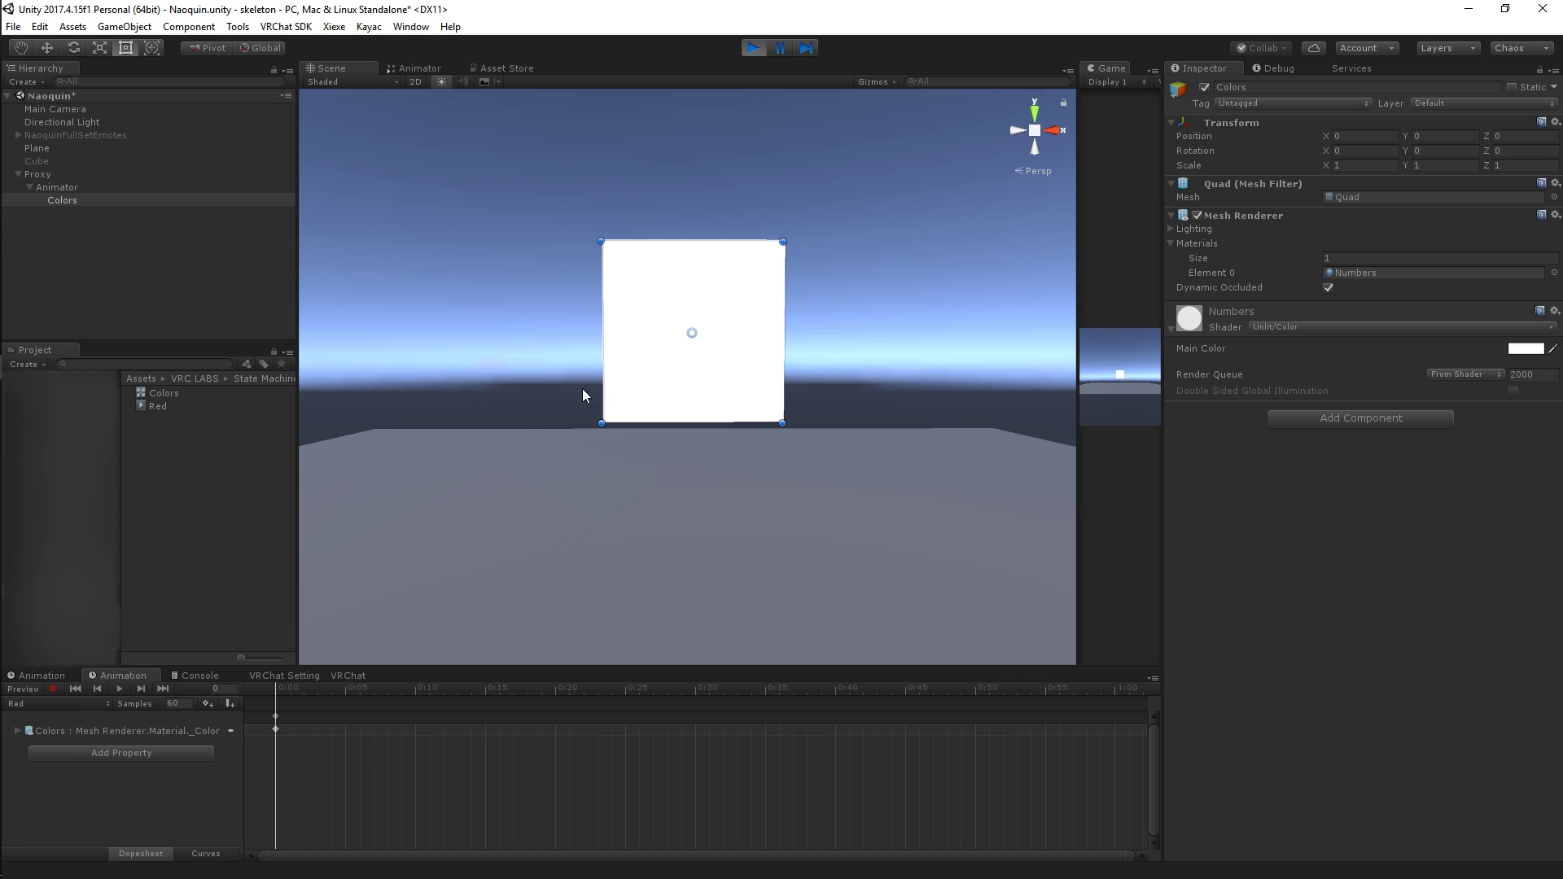
Create a new animation clip named 'Blue'.
click(70, 188)
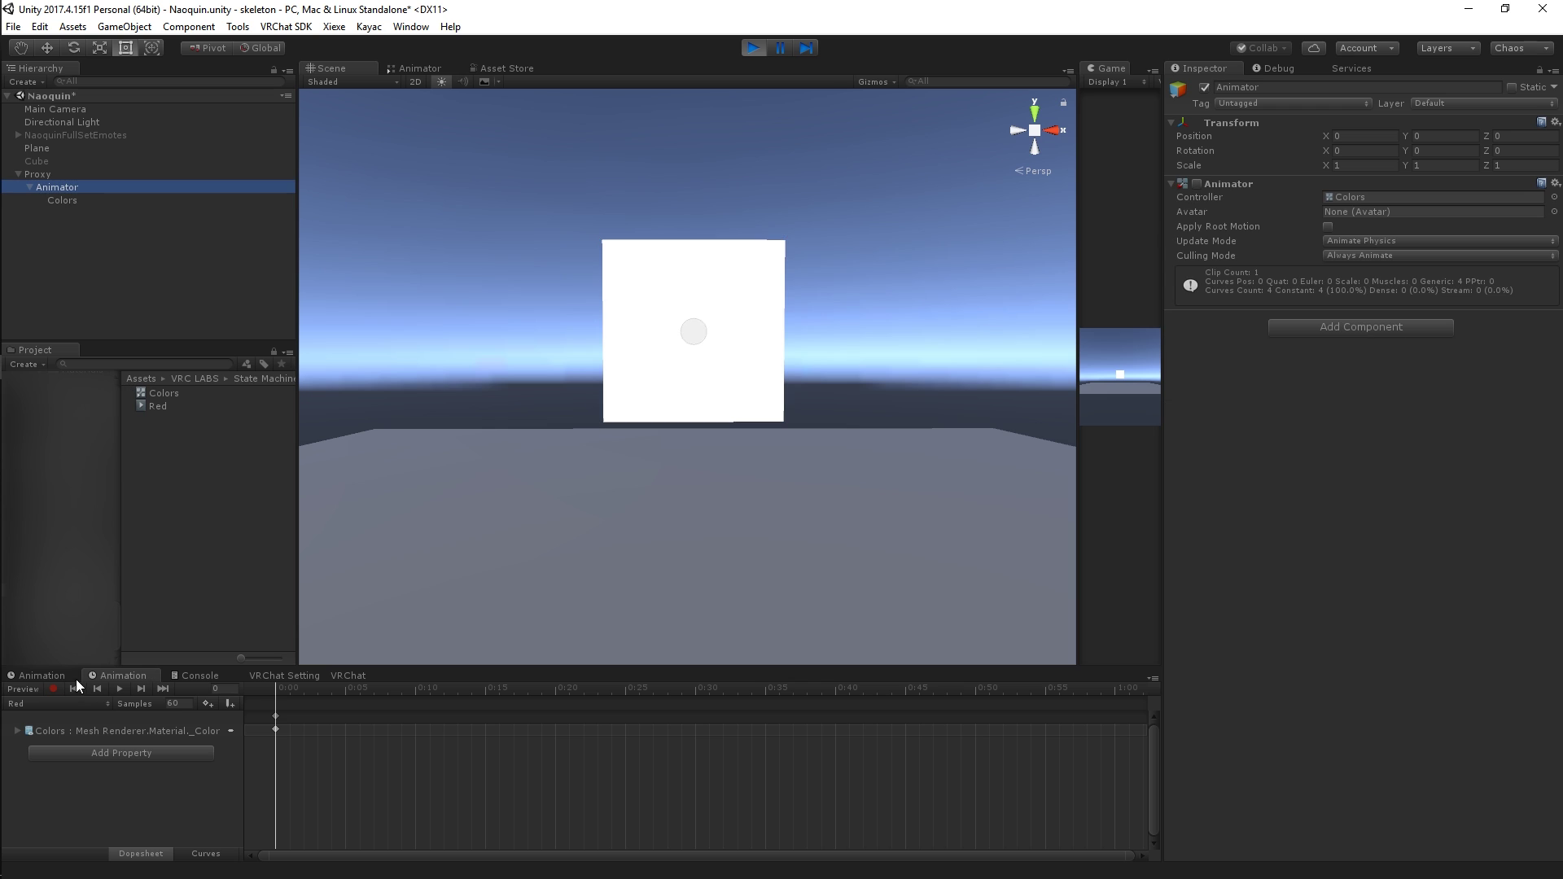
click(84, 702)
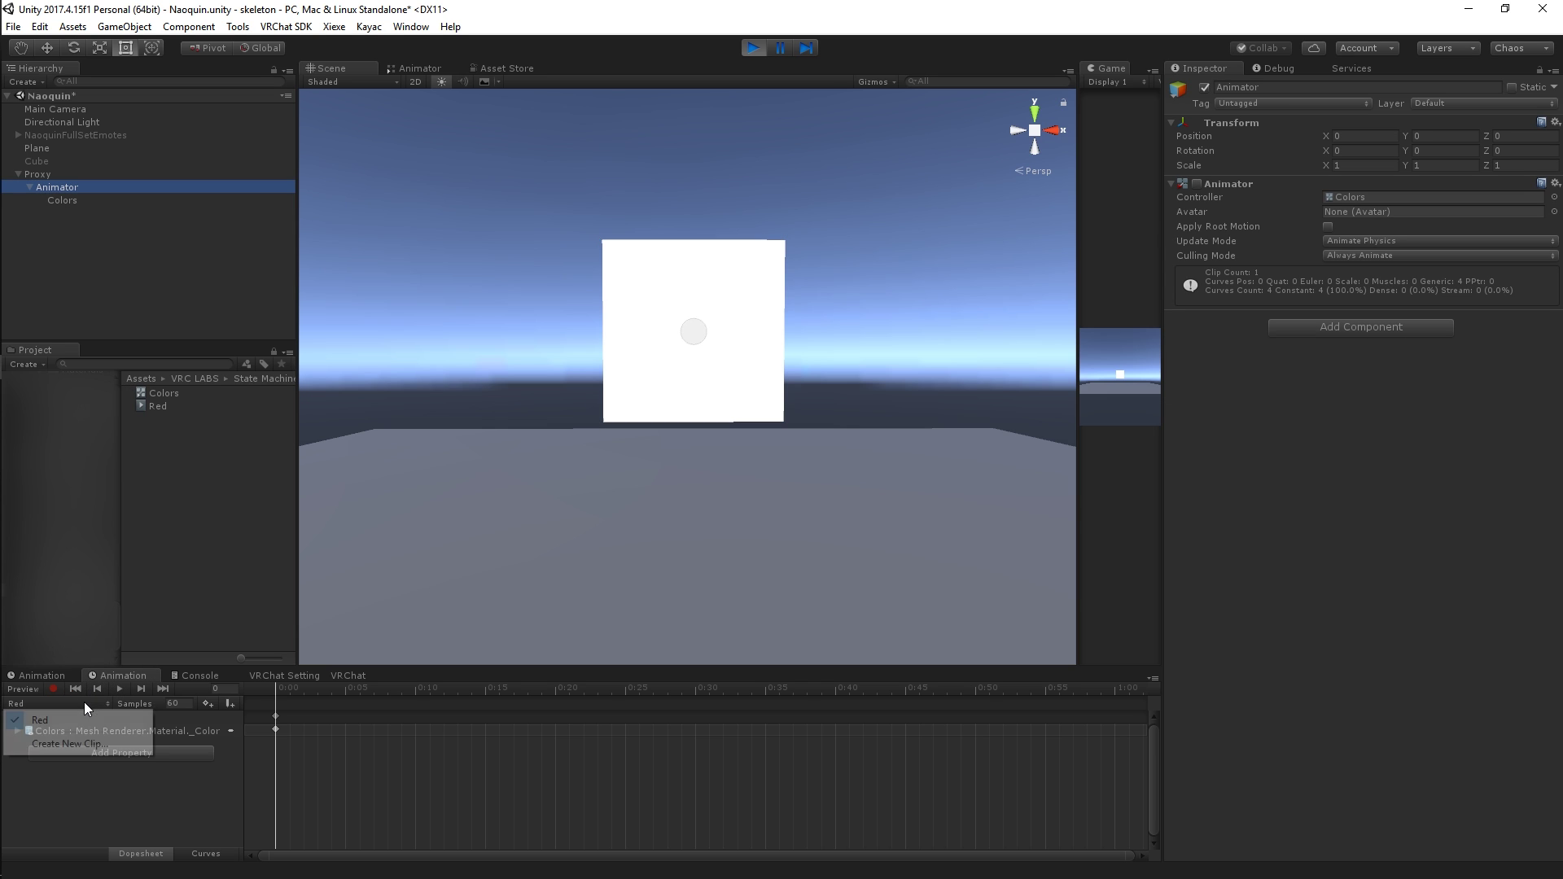
click(81, 743)
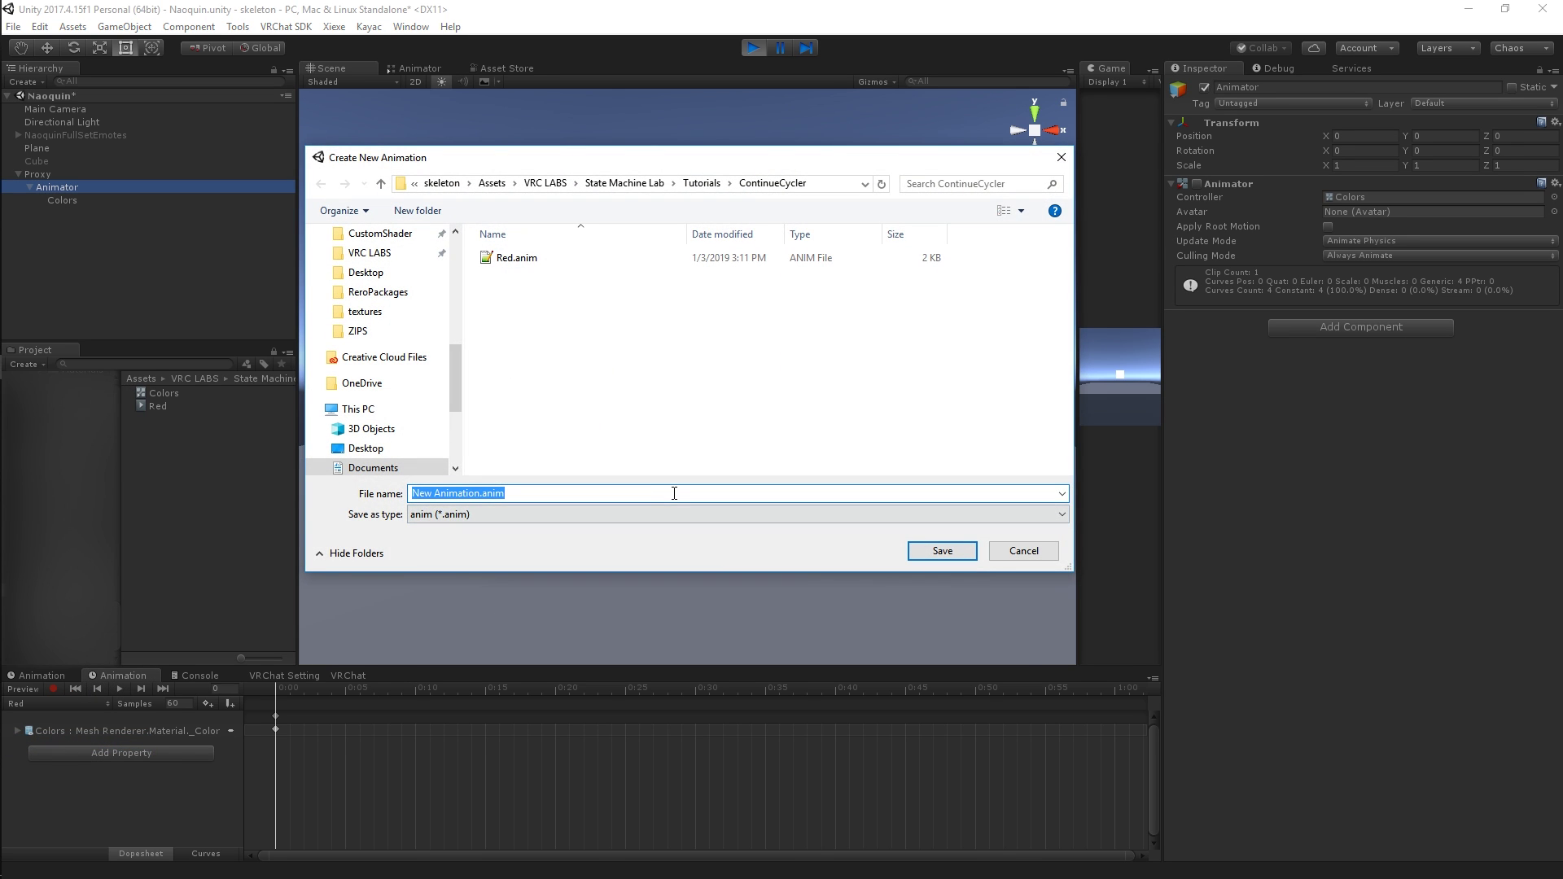
text(Blue)
key(Return)
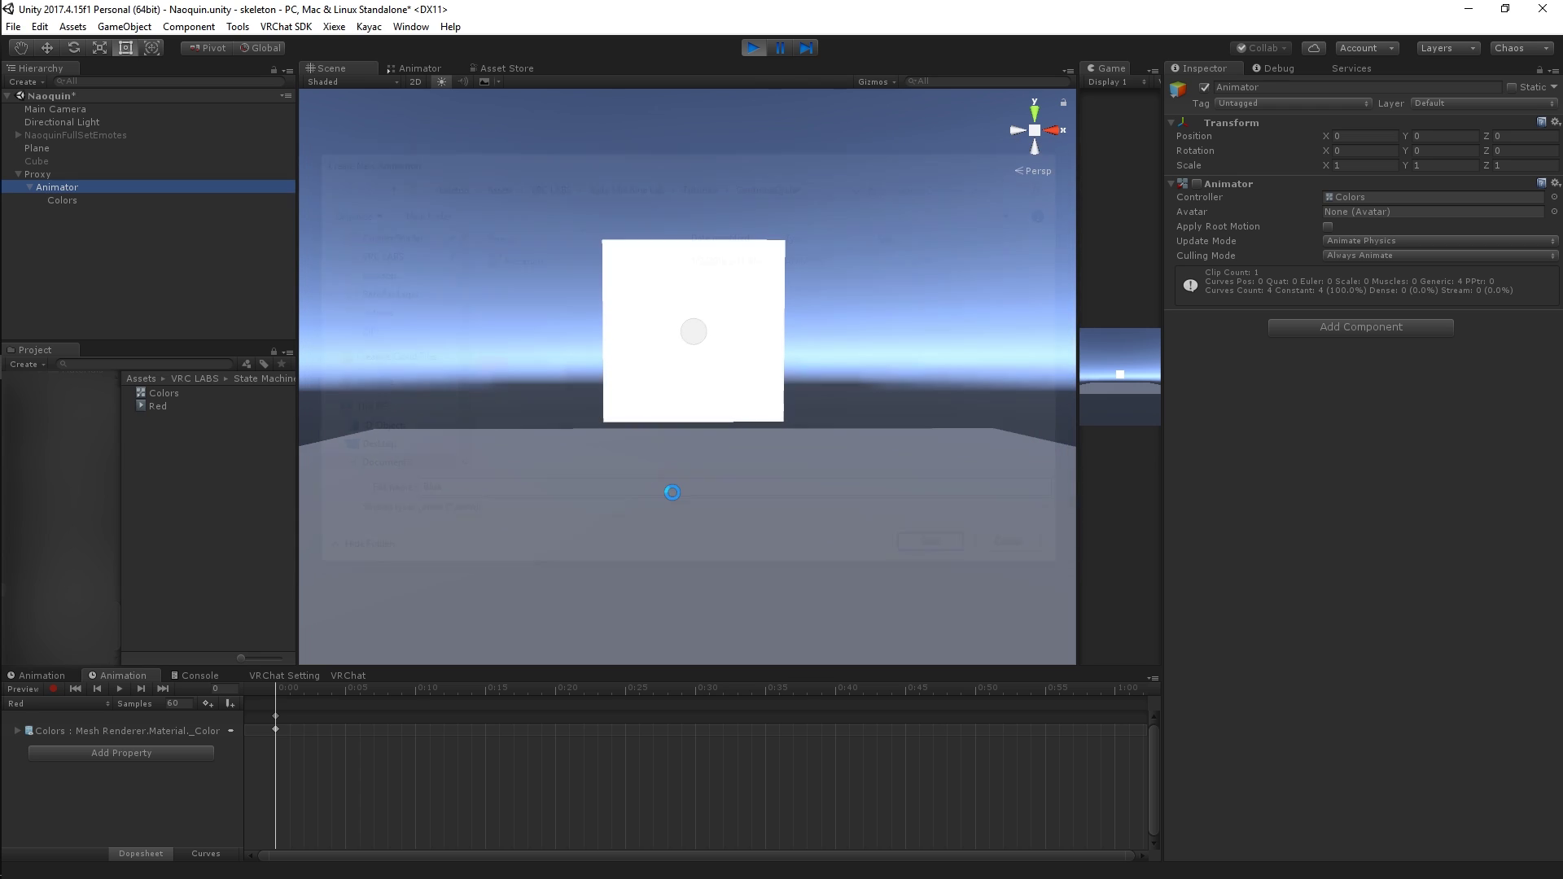
Record a key setting the Colors quad's Main Color to blue, then turn preview off.
click(53, 688)
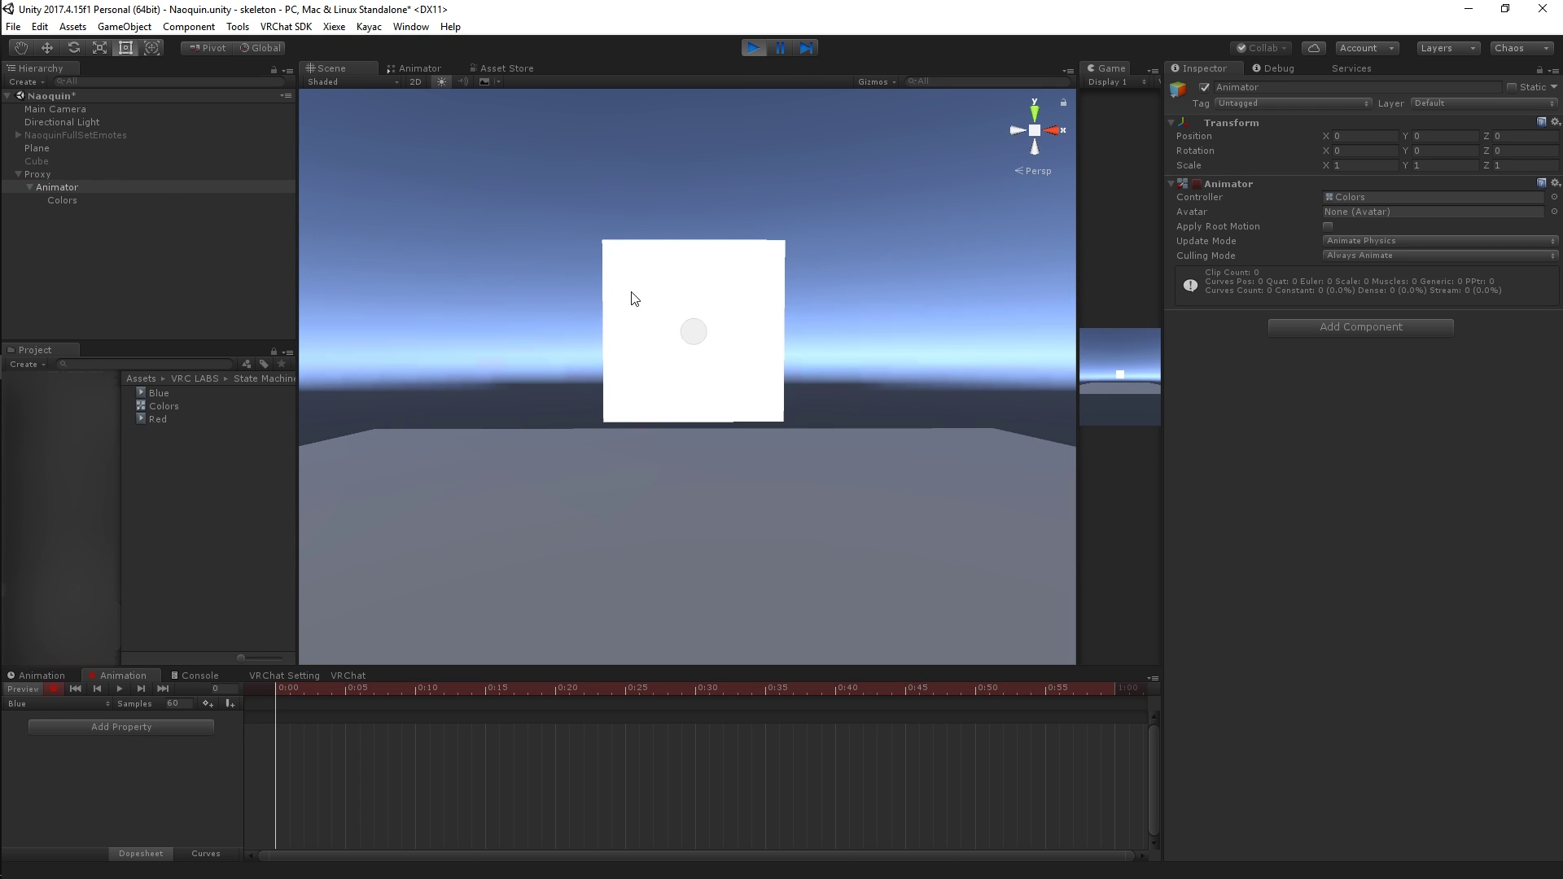
click(675, 298)
click(1526, 348)
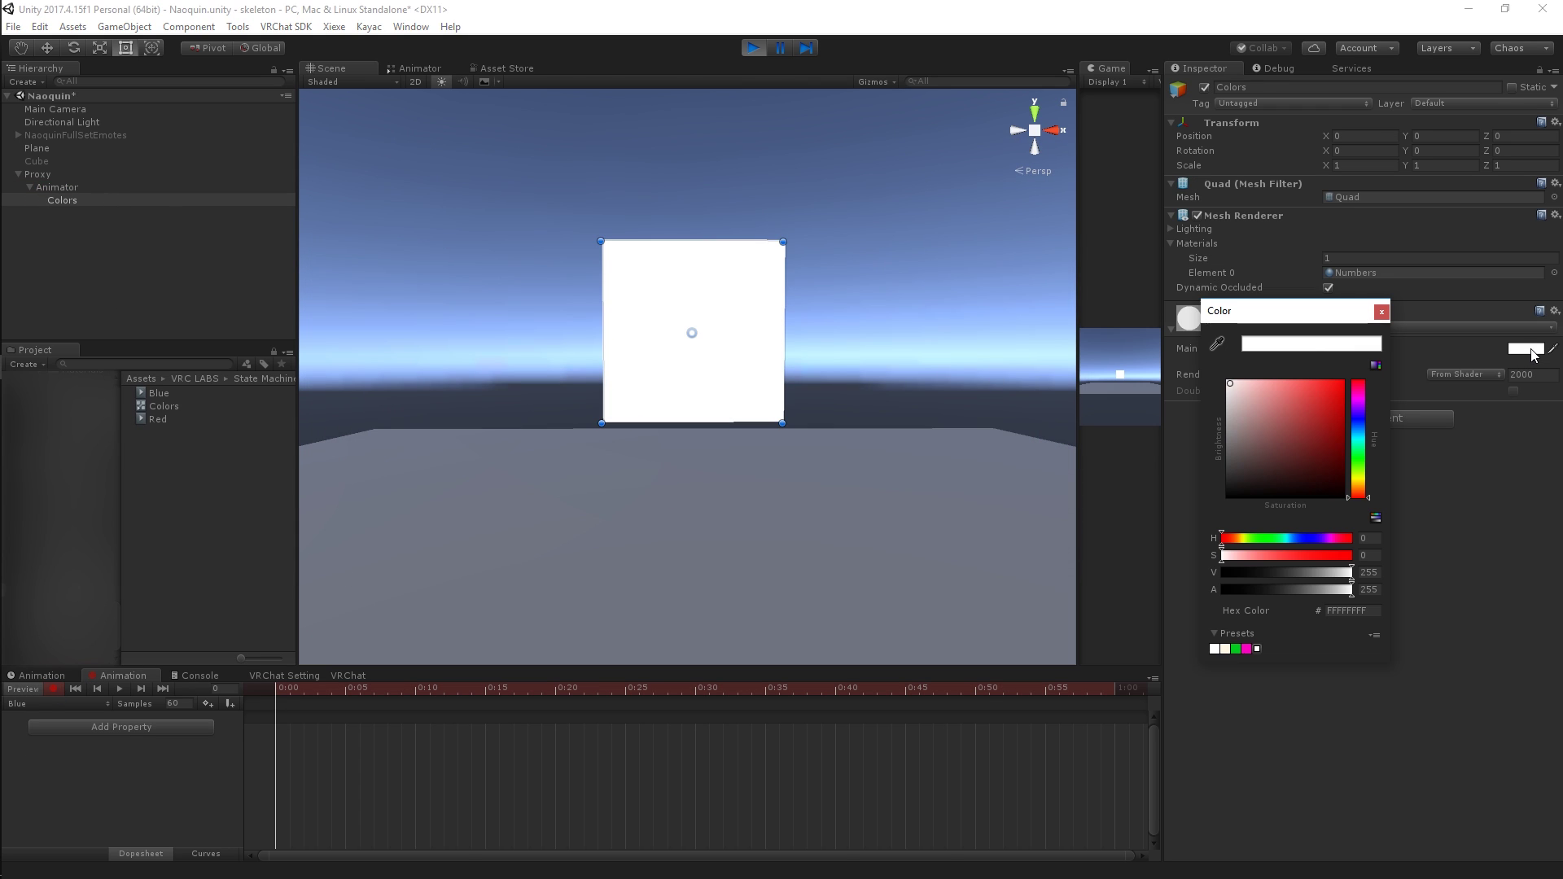
click(1358, 417)
click(1381, 311)
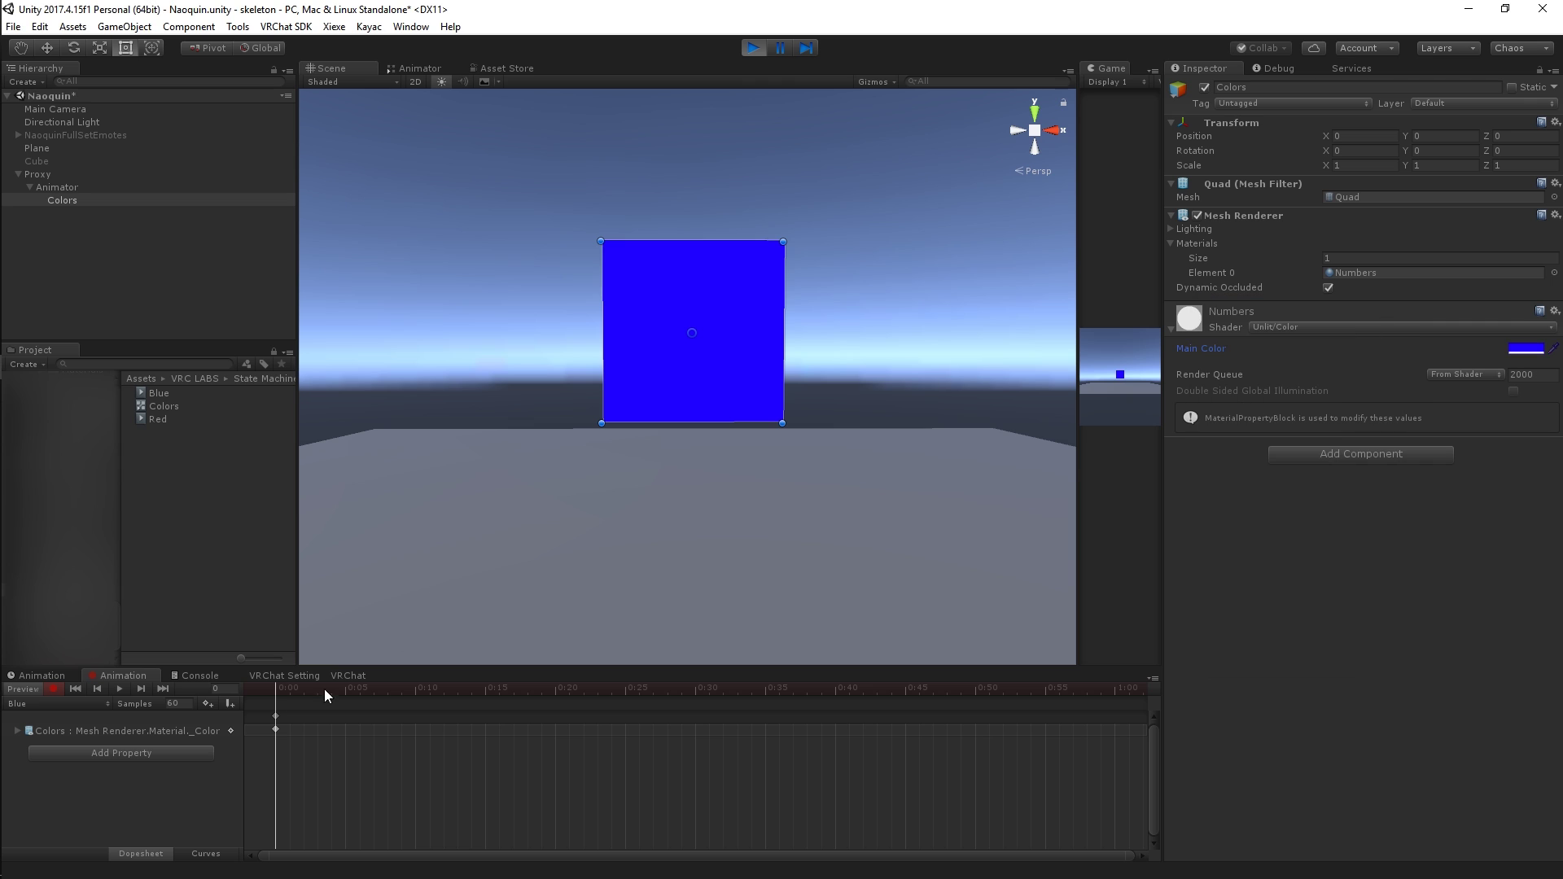
click(53, 689)
click(35, 689)
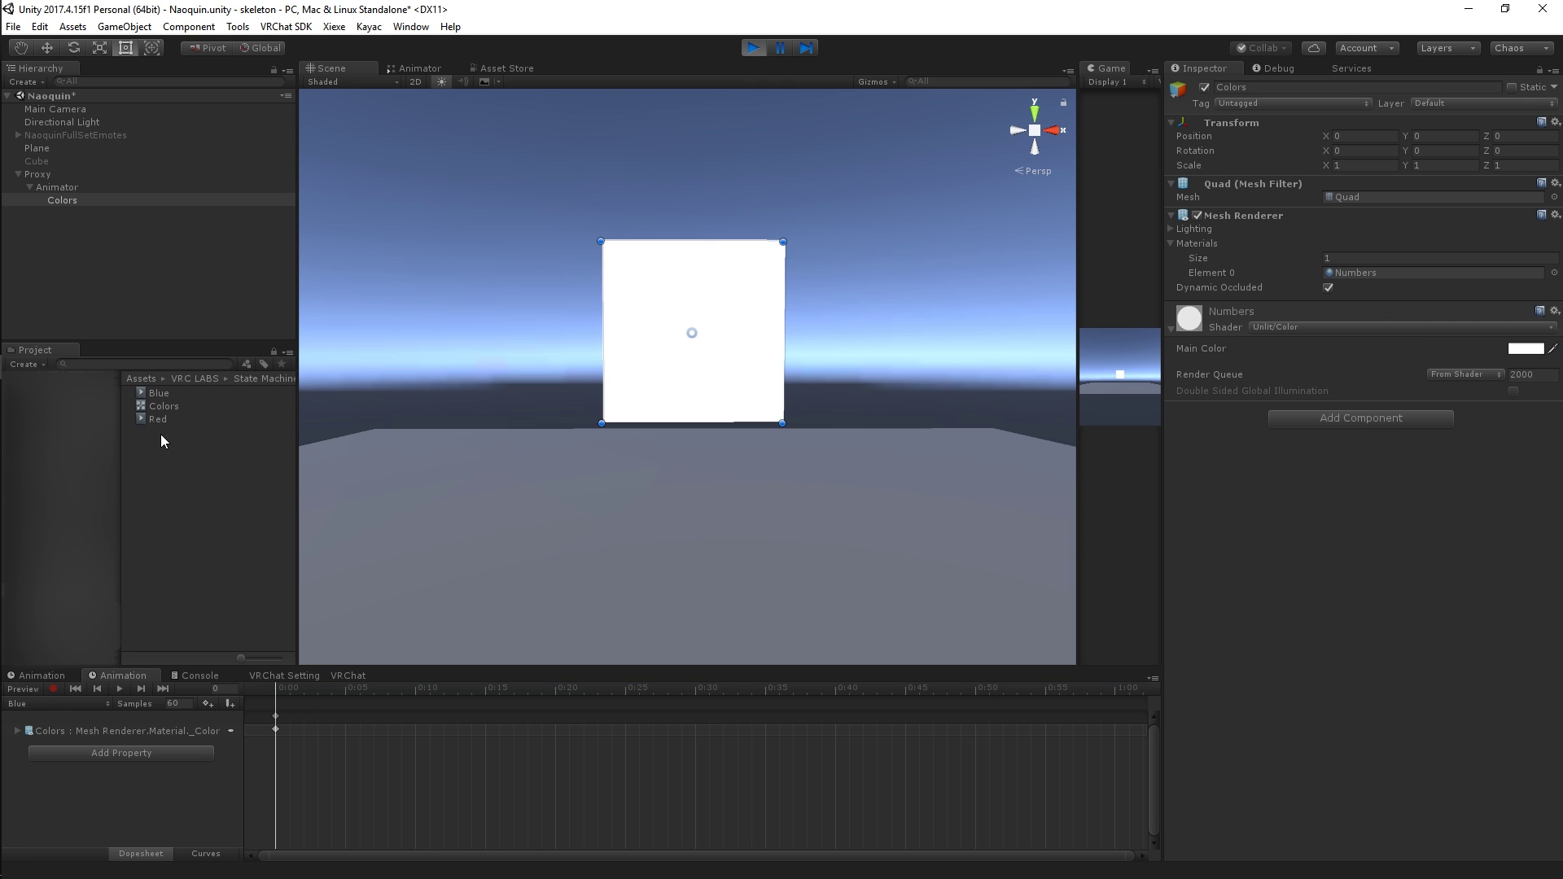
Create a new animation clip named 'Yellow'.
click(61, 703)
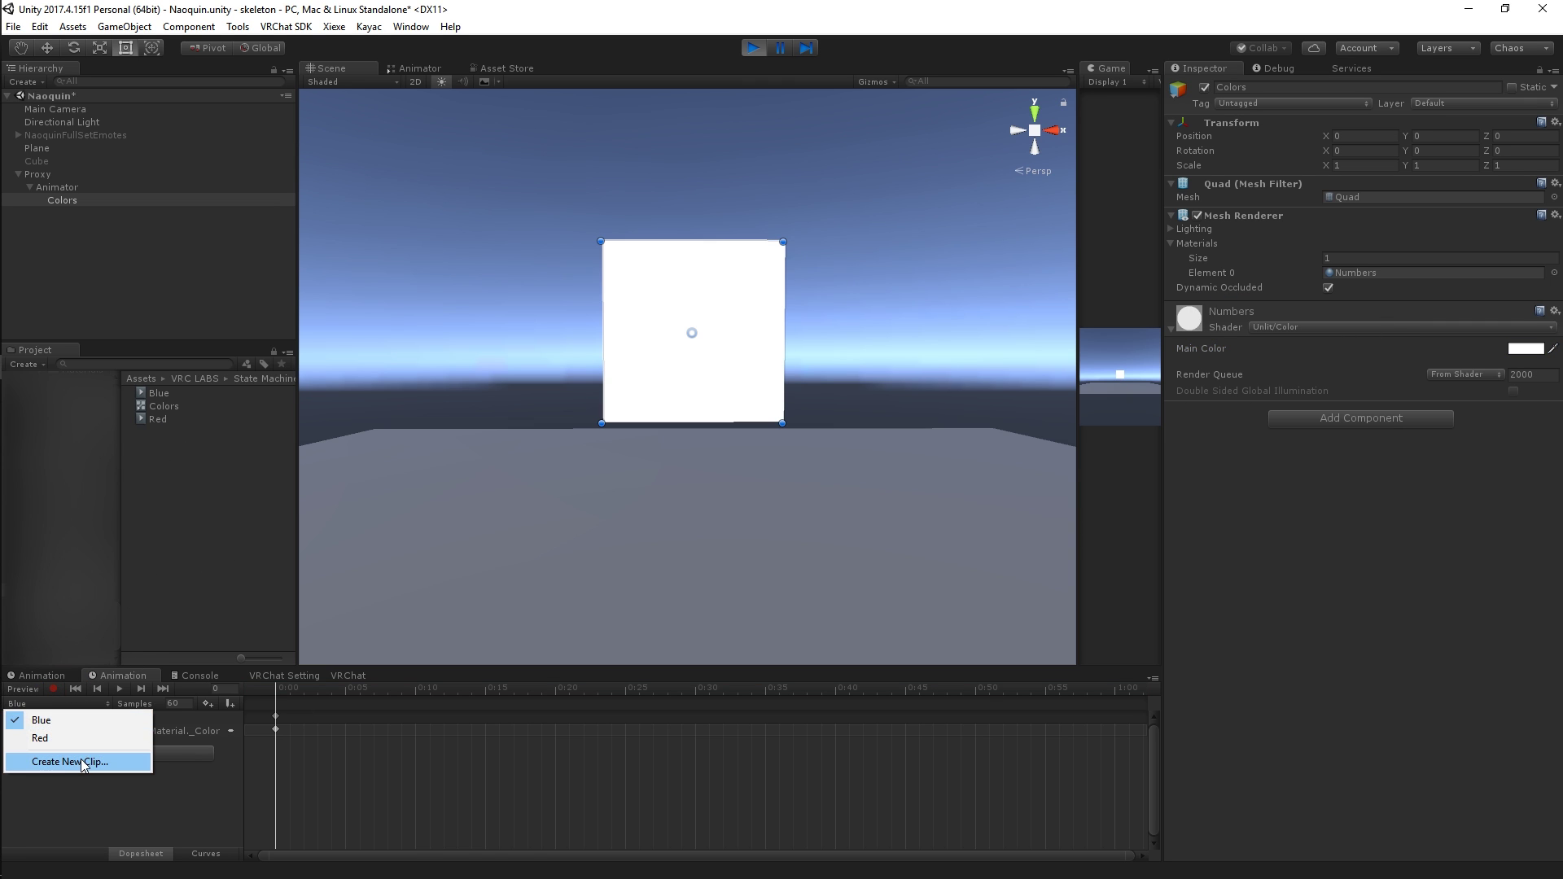
click(57, 762)
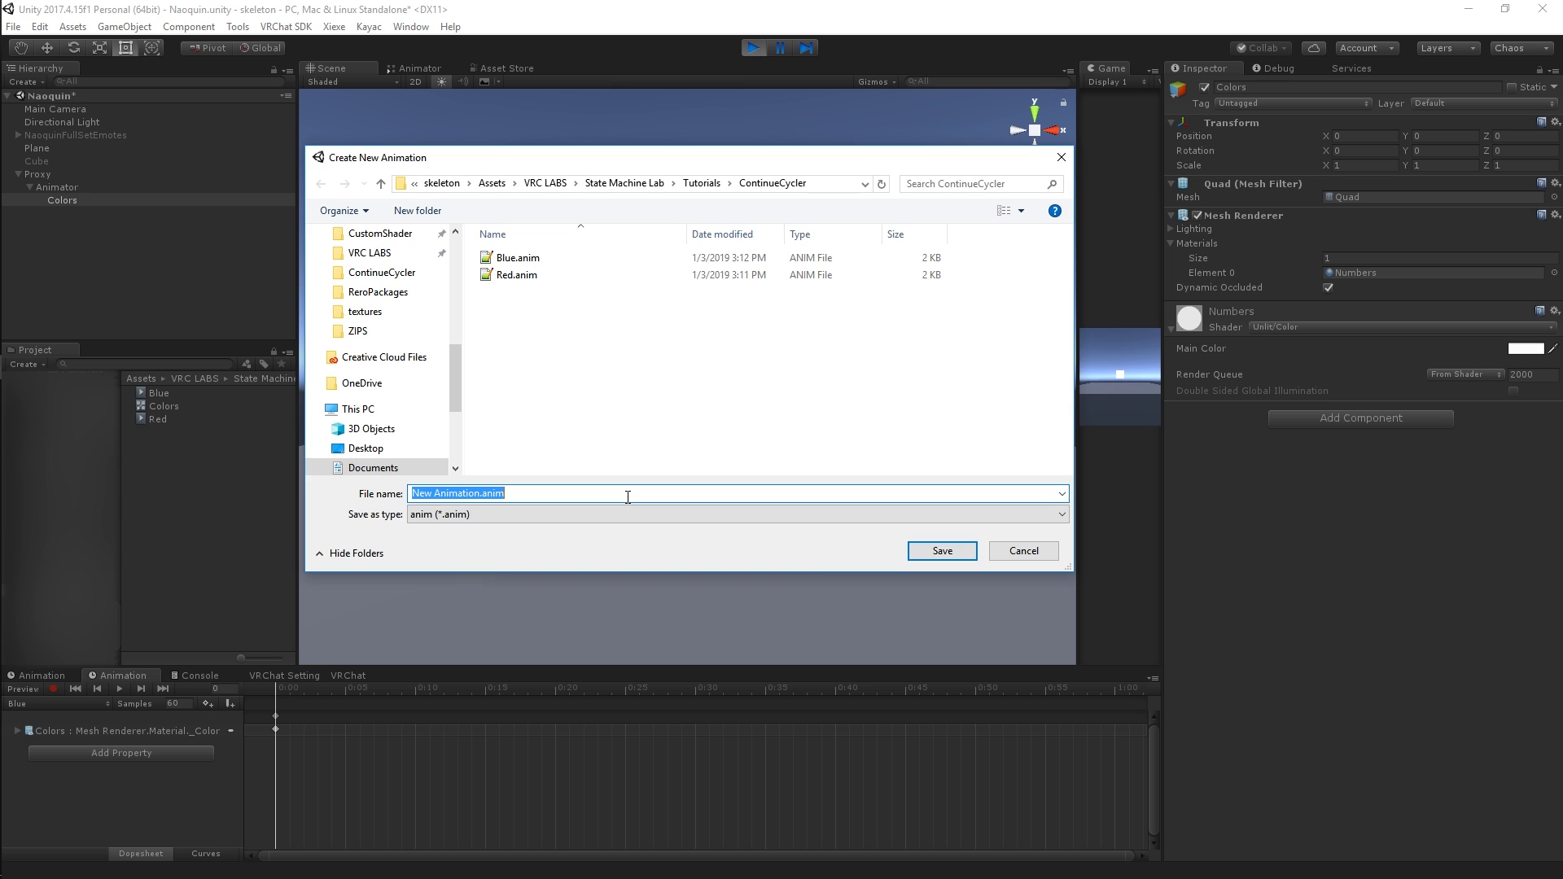
text(Yellow)
key(Return)
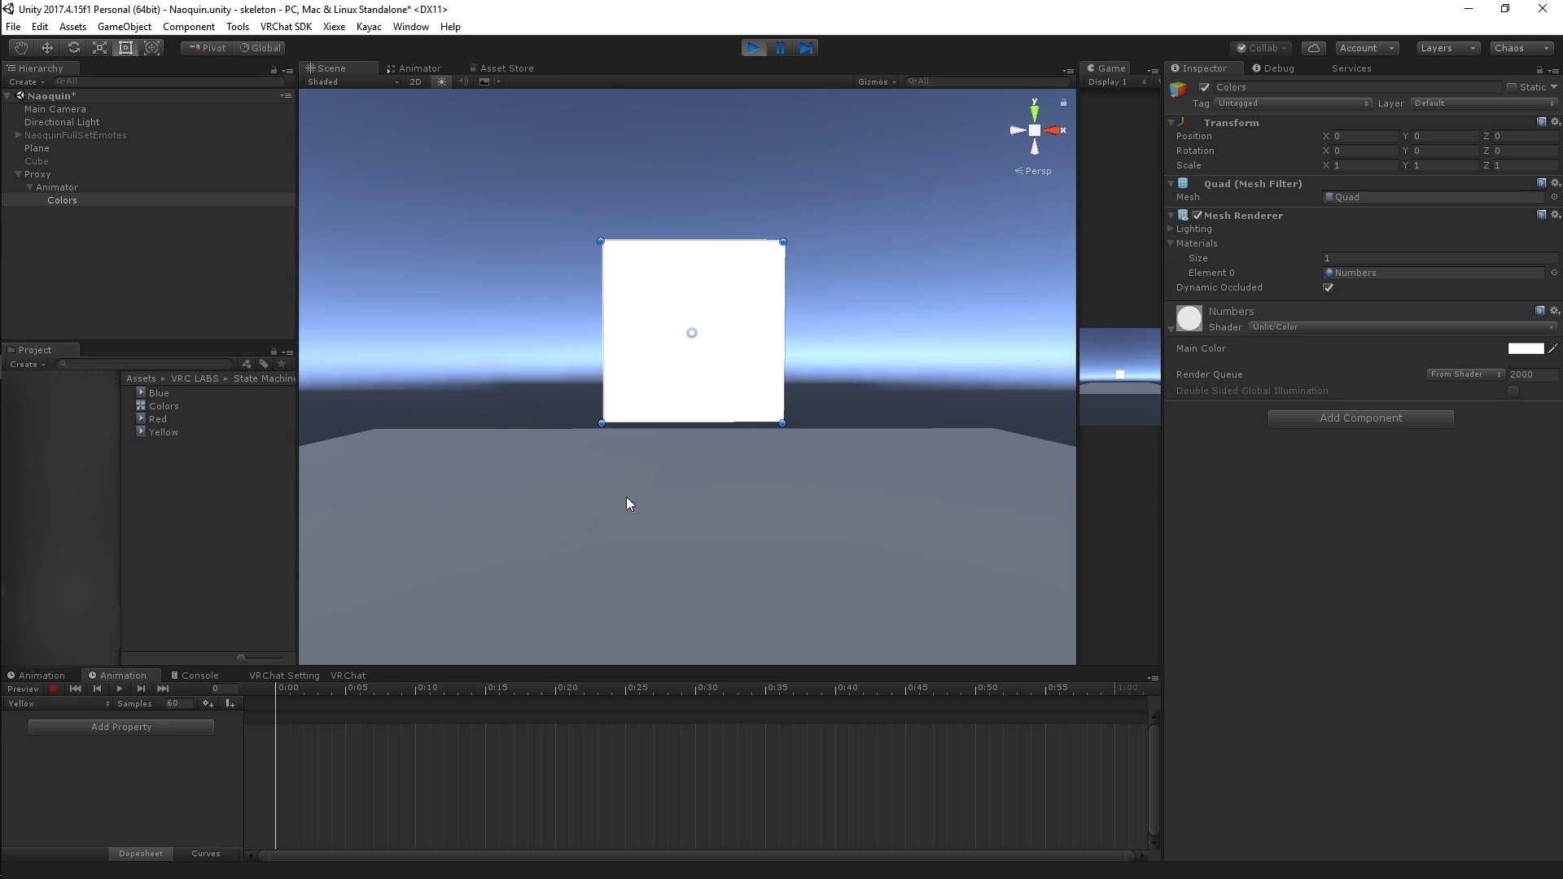
Record a key setting the quad's Main Color to saturated yellow, then switch to the Blue clip.
click(53, 688)
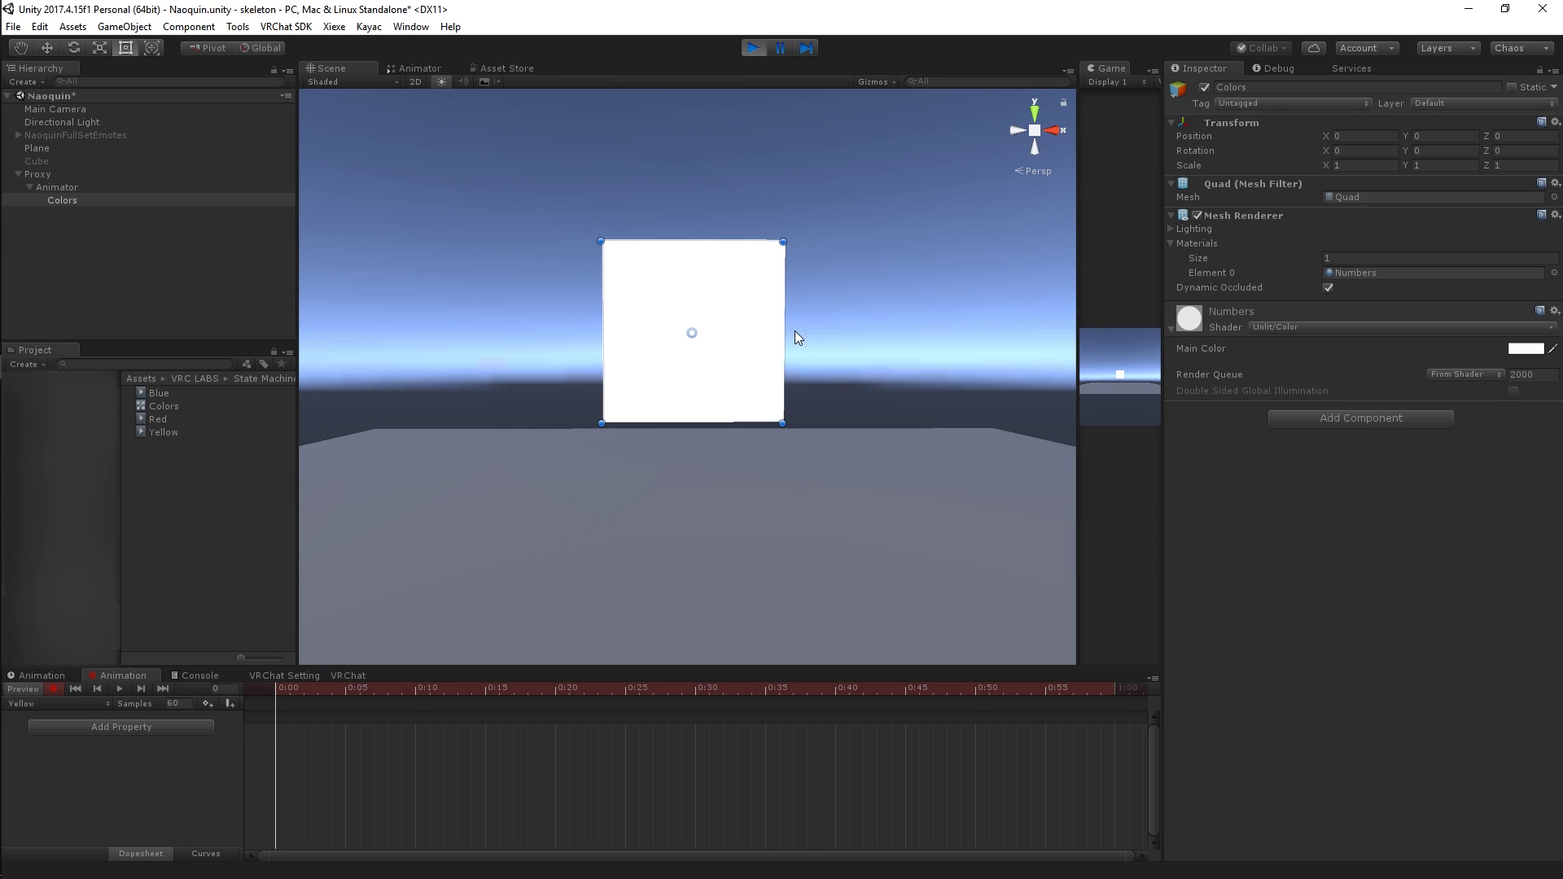
click(1526, 348)
drag(1358, 491, 1367, 486)
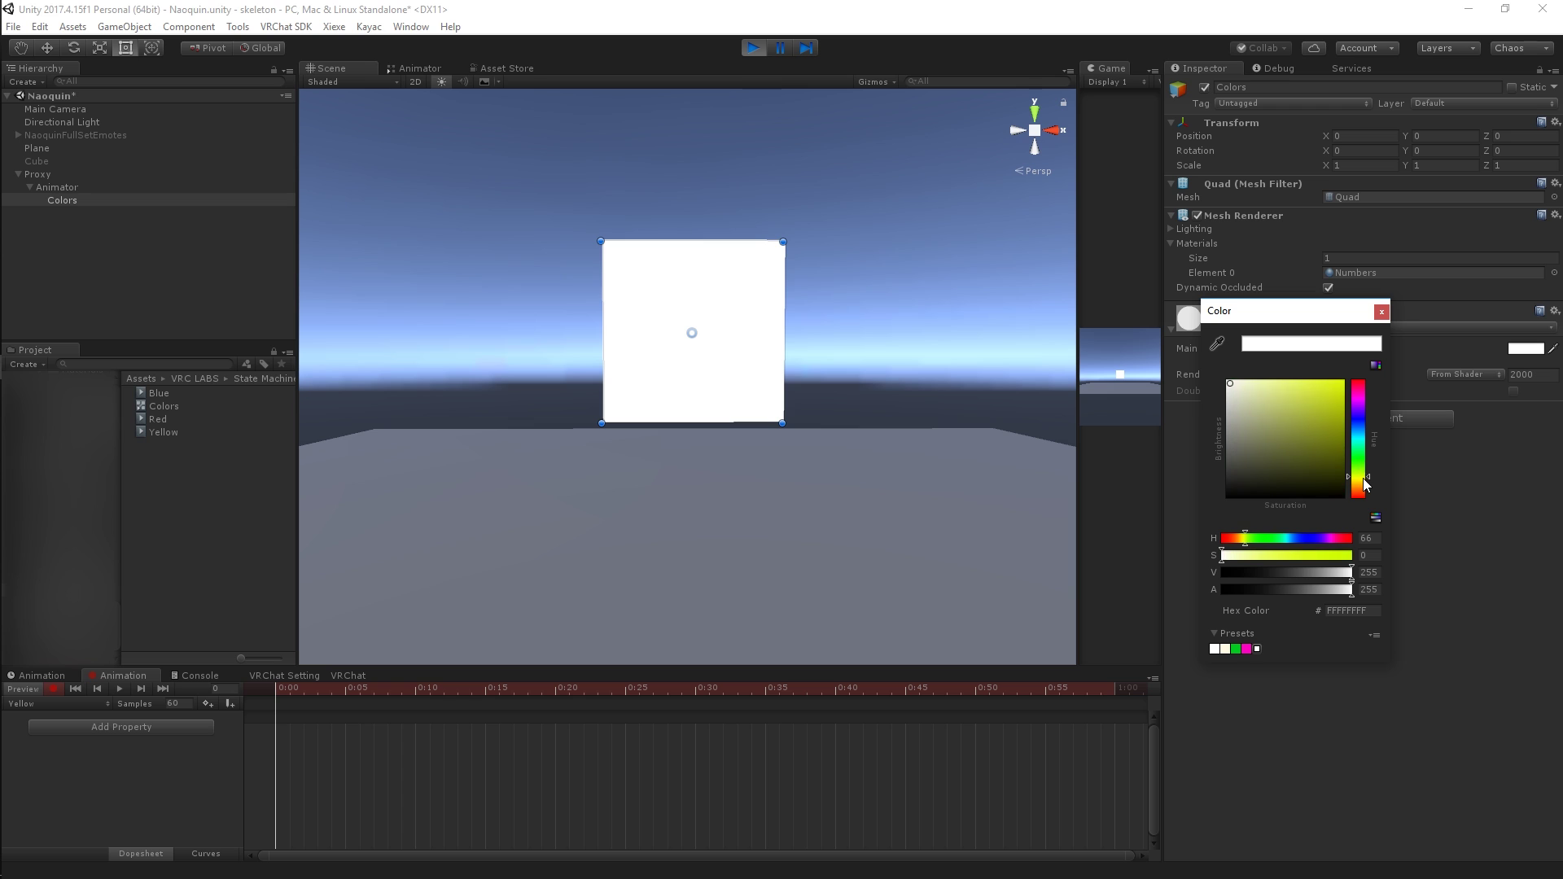
click(1340, 404)
click(1381, 311)
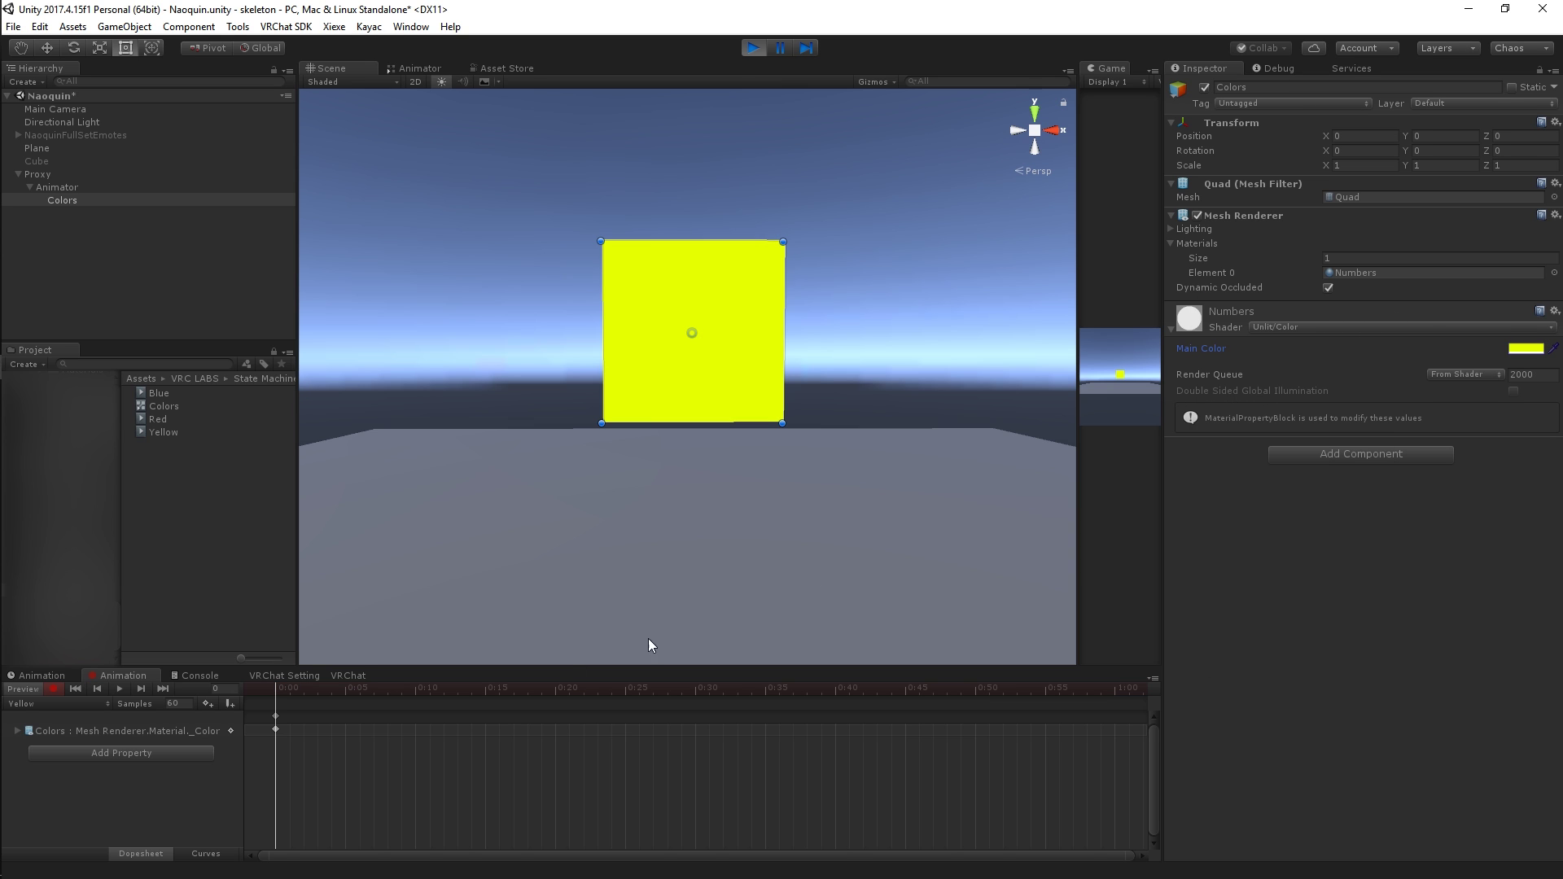
click(129, 813)
click(30, 689)
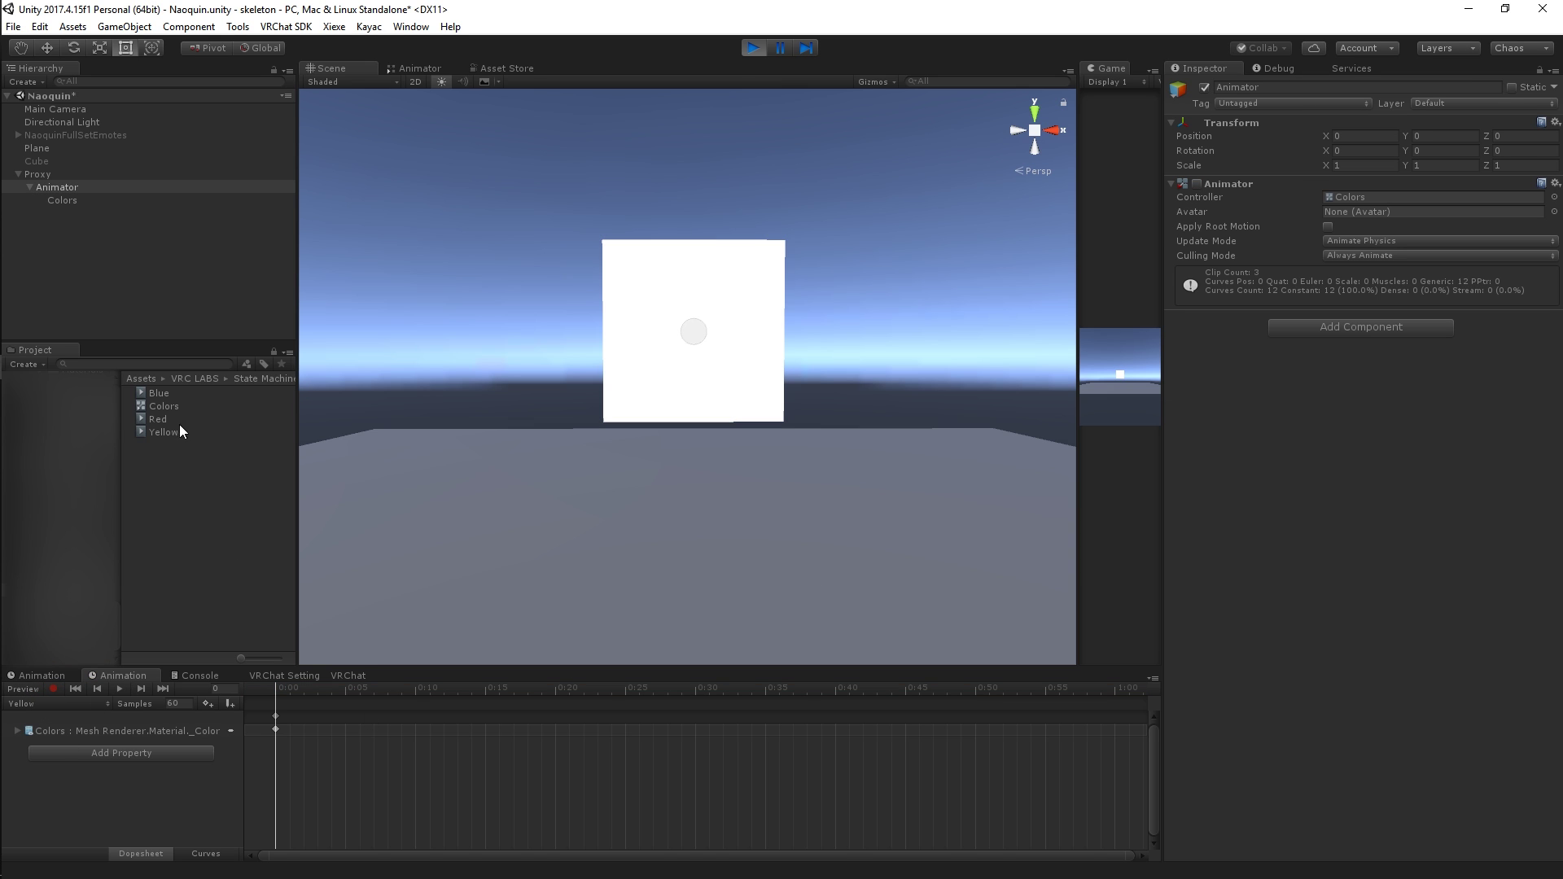
click(88, 704)
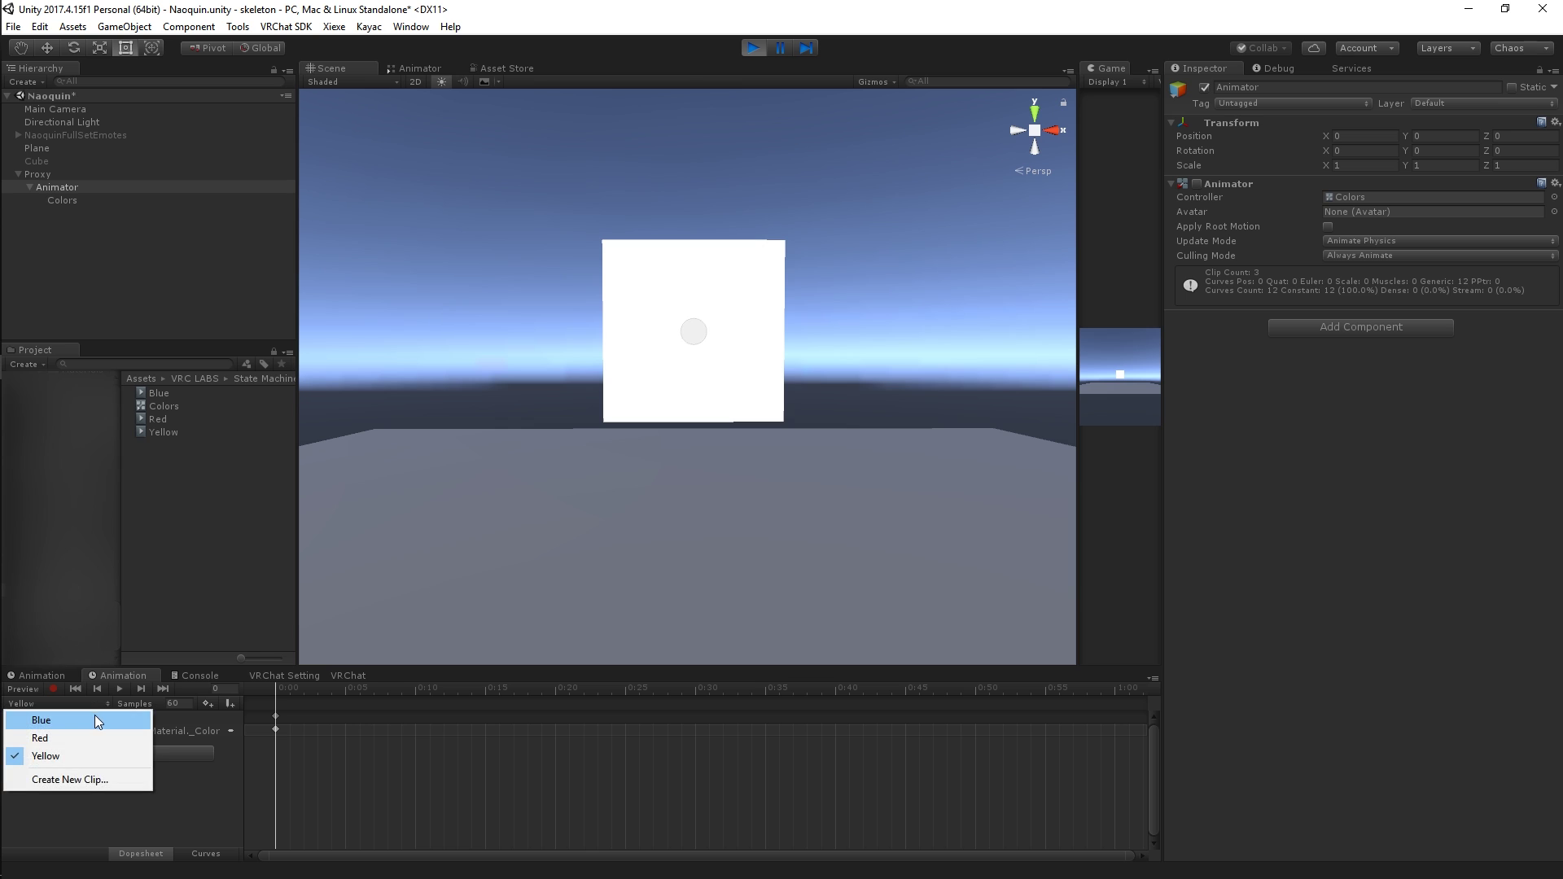
click(94, 714)
Move the Red state directly below Entry in the Colors state graph.
click(85, 188)
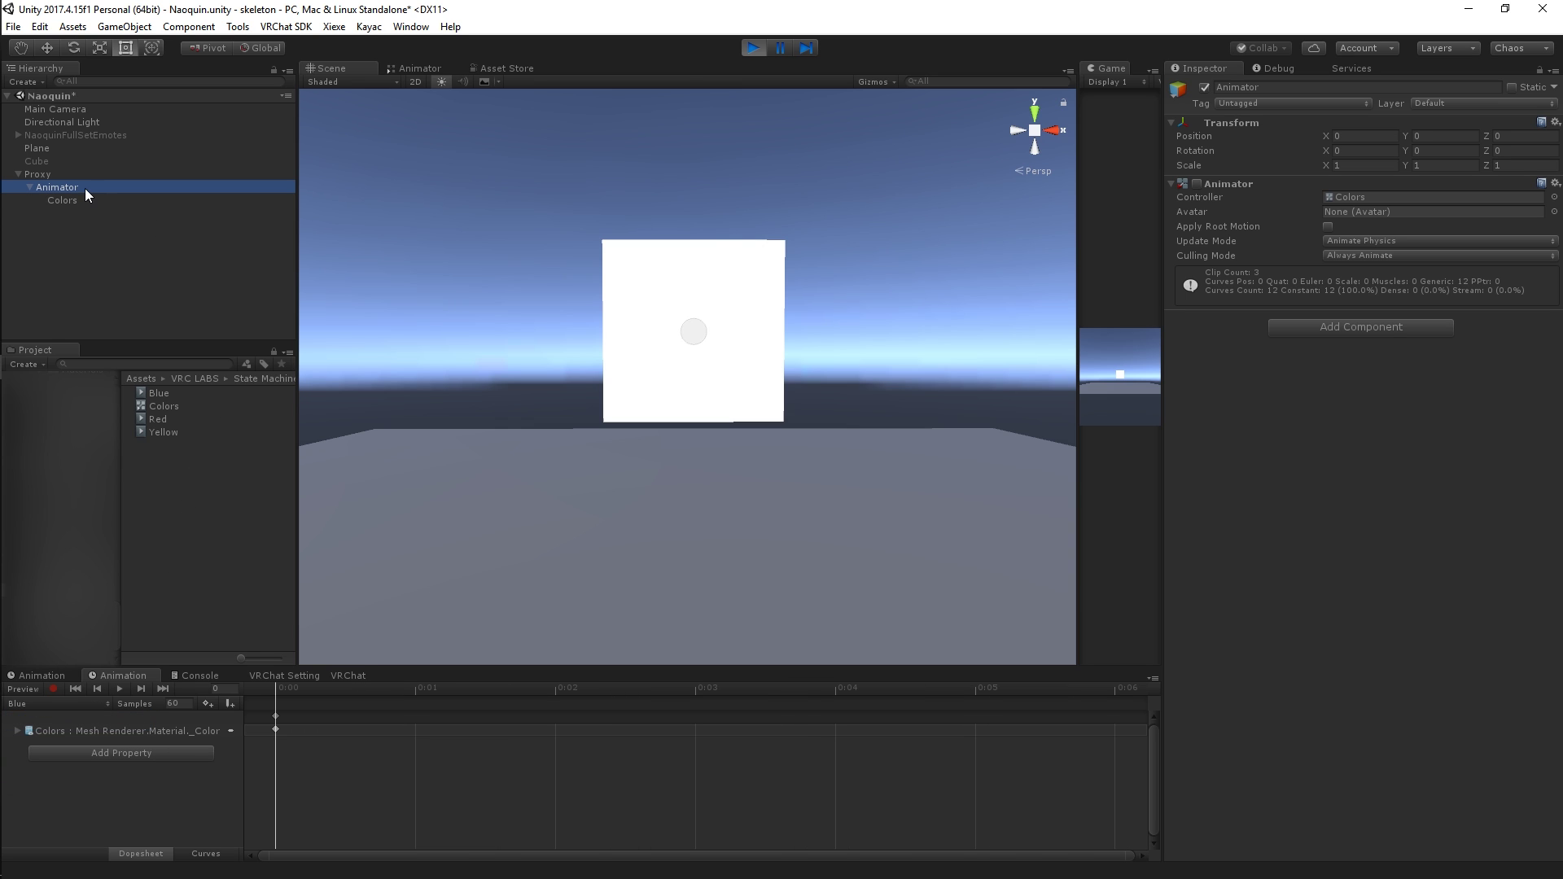
click(411, 68)
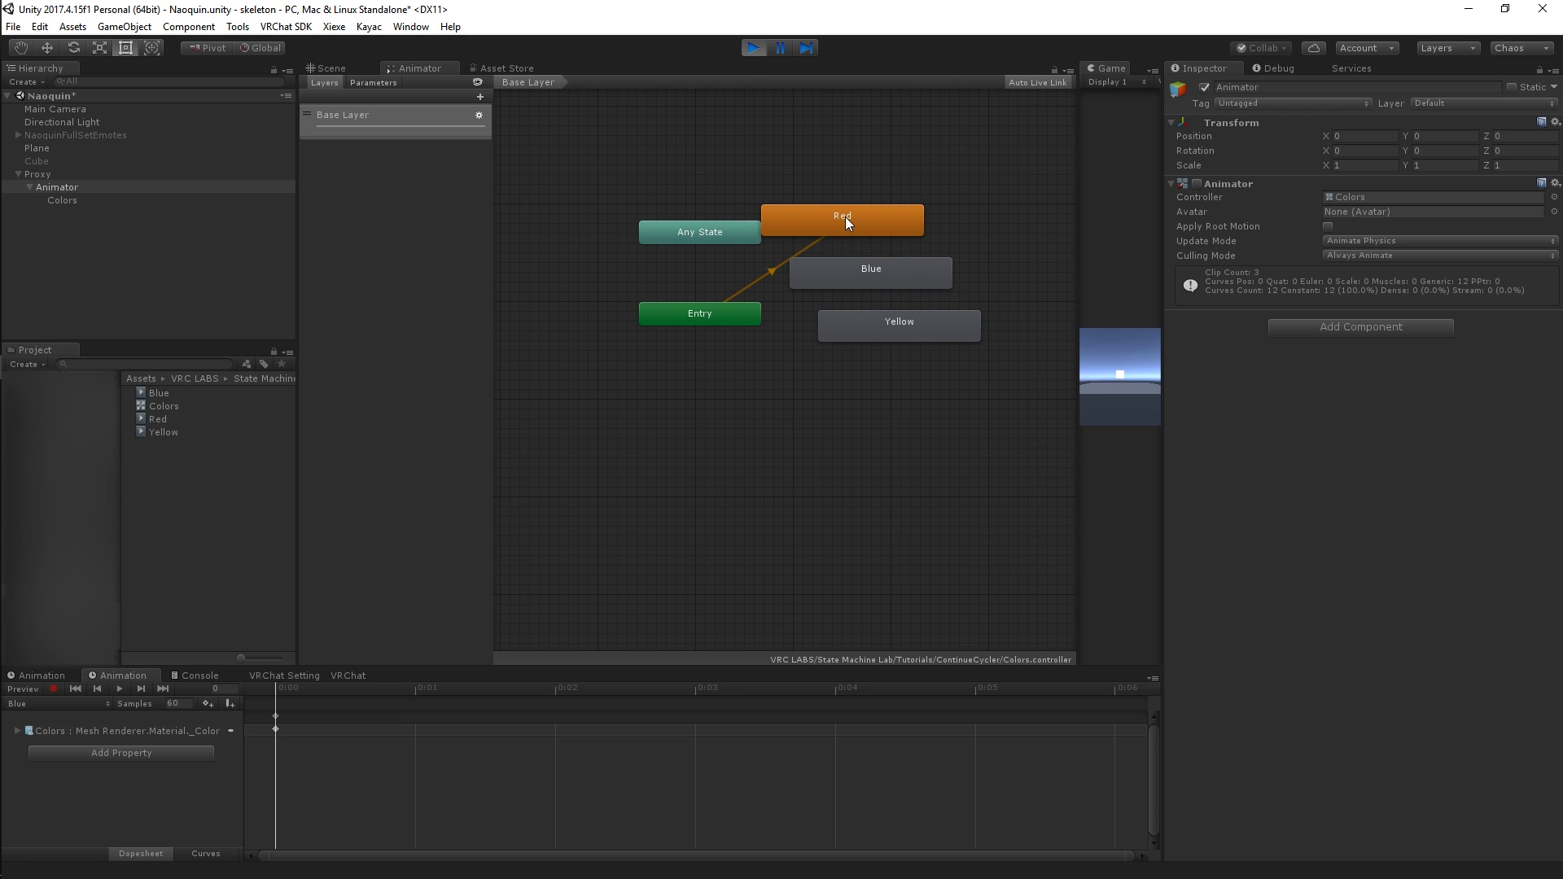
click(332, 69)
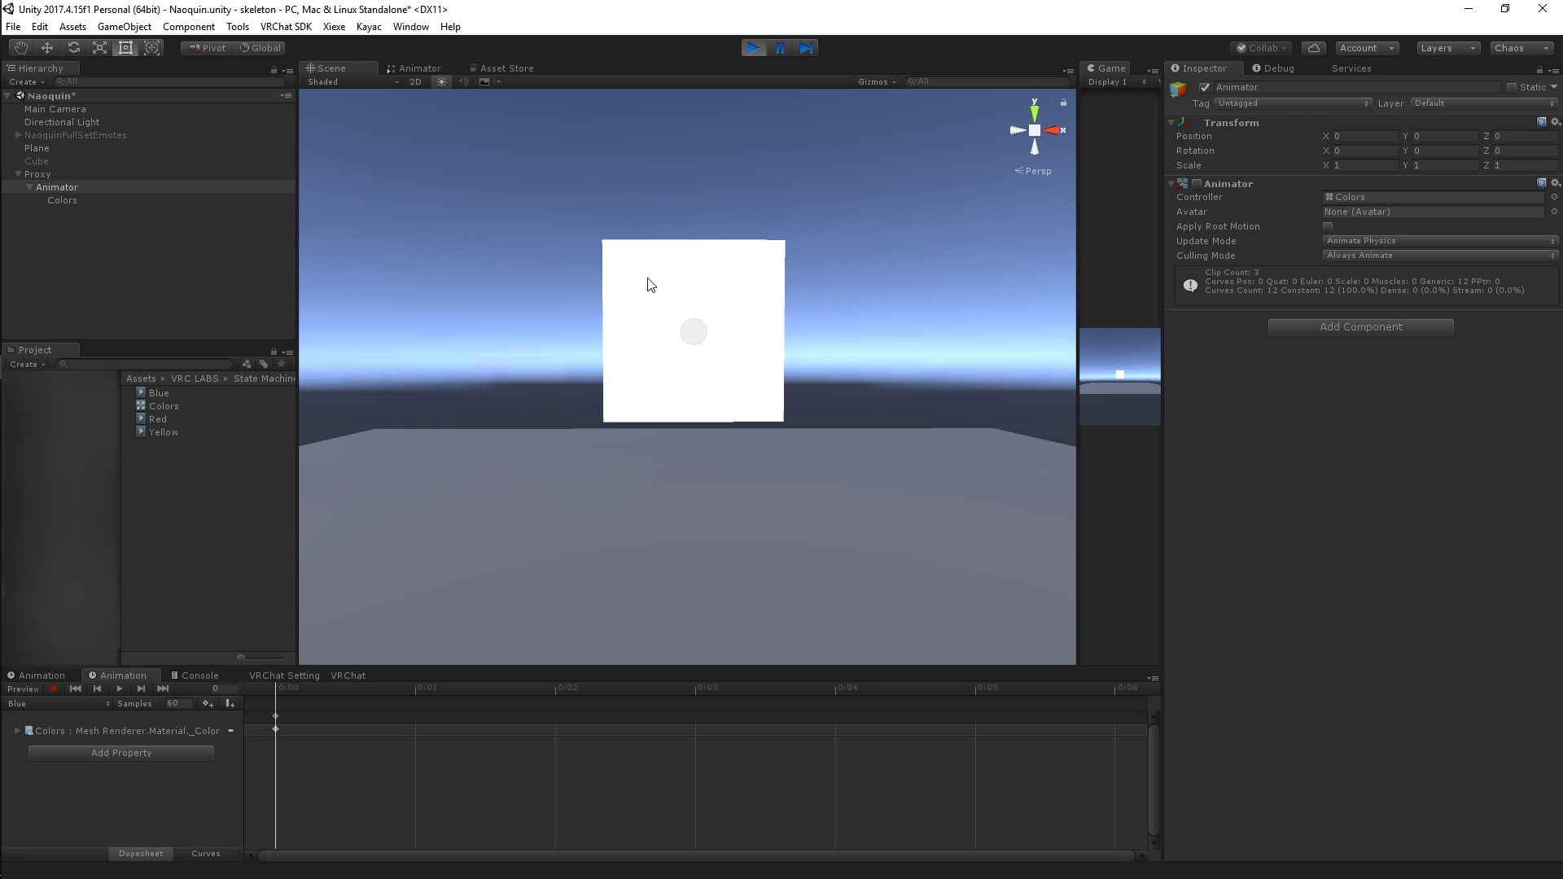
click(414, 70)
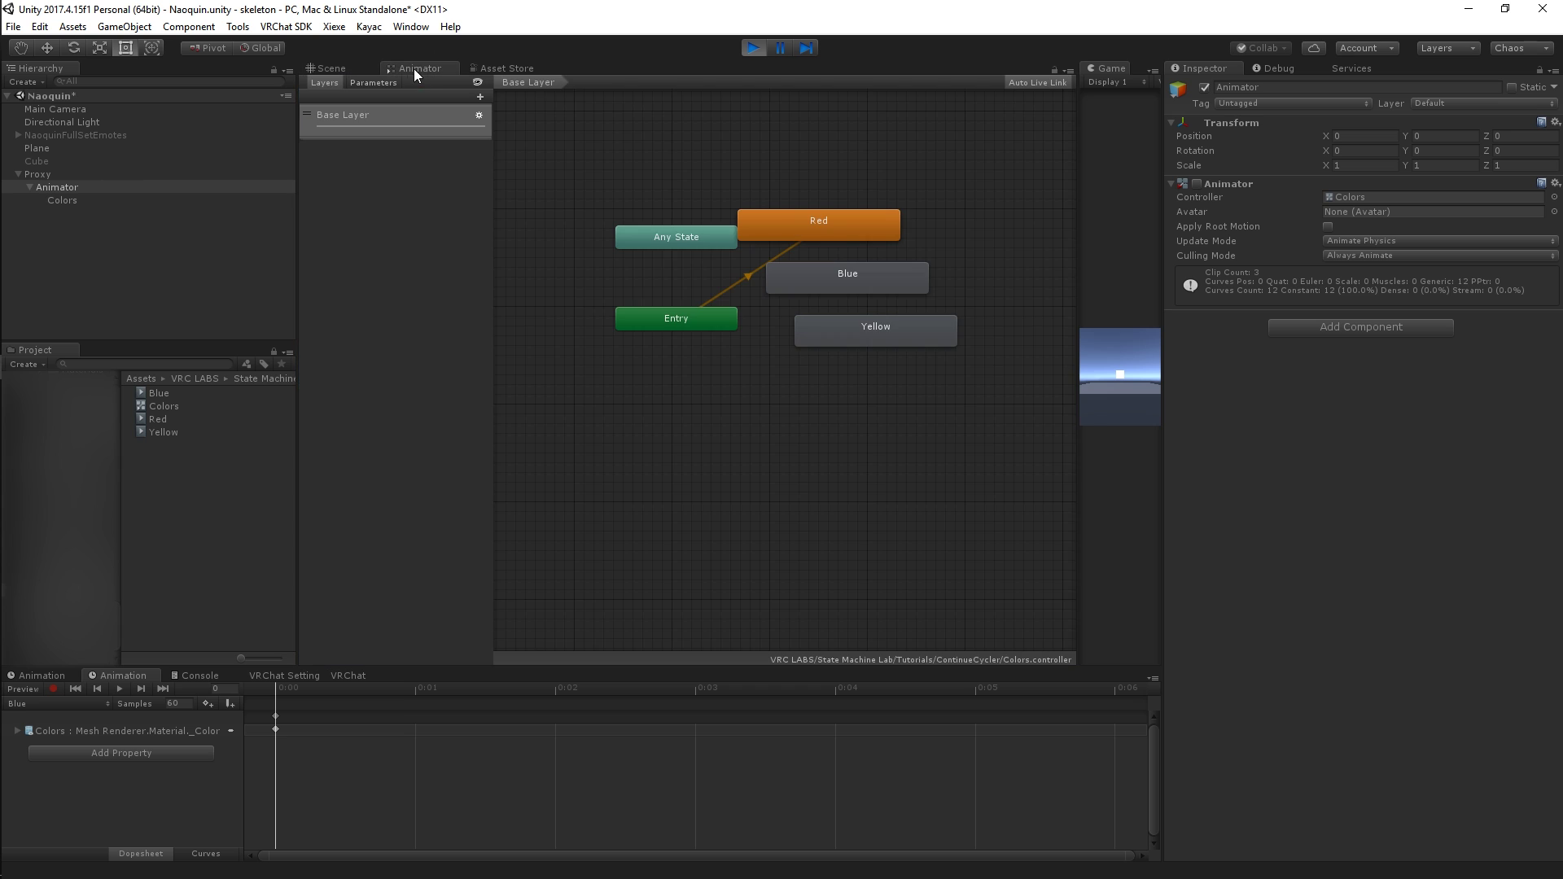
drag(827, 227, 684, 364)
Enable the Animator component so the quad plays red.
click(339, 70)
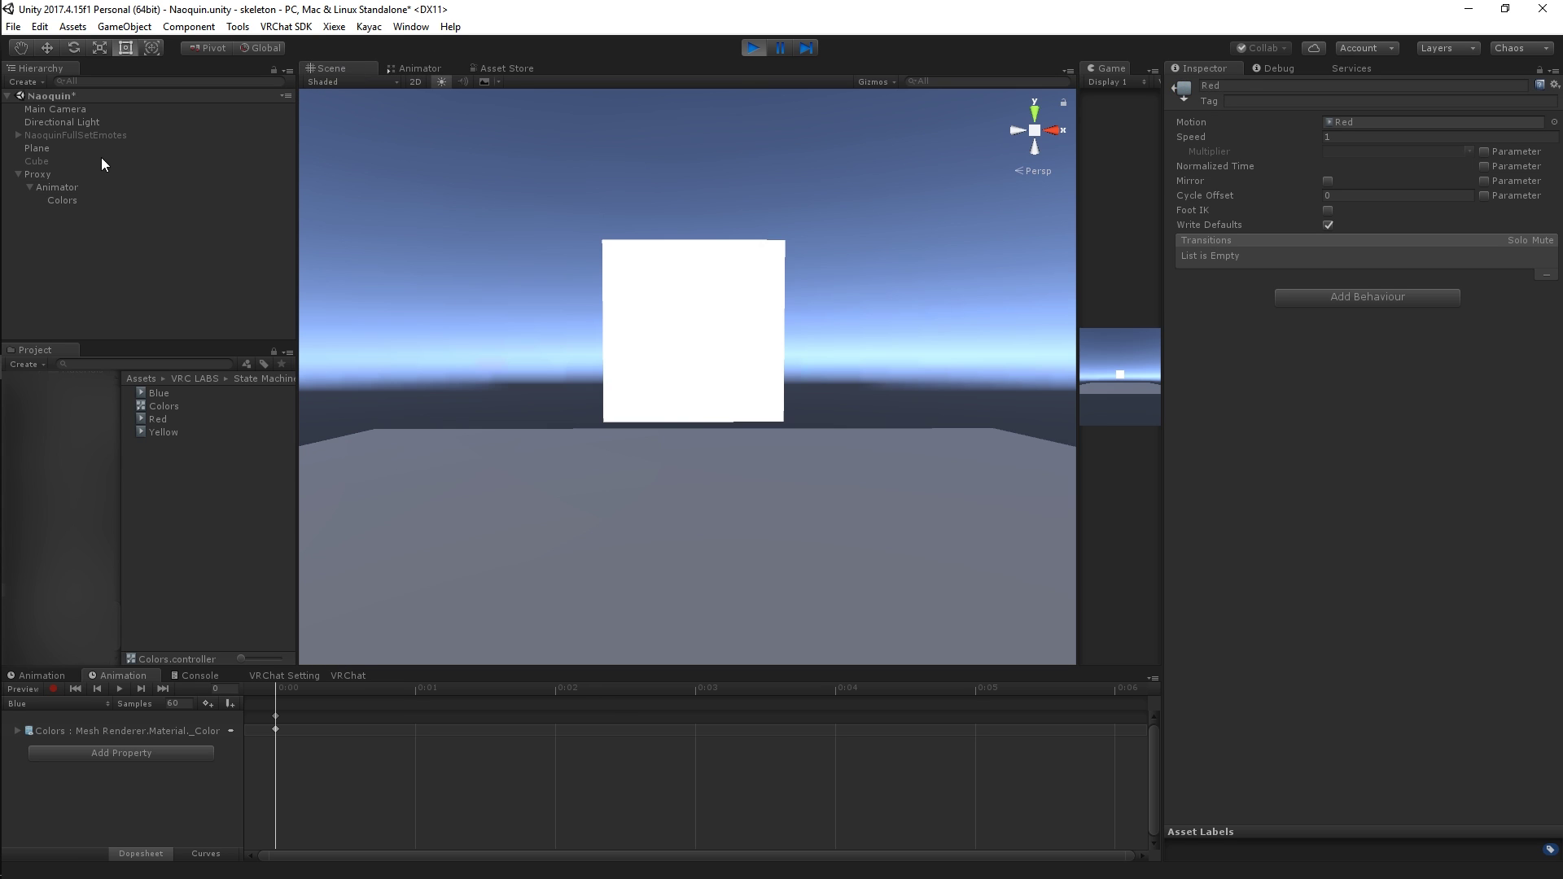
click(57, 187)
click(1197, 184)
click(1197, 184)
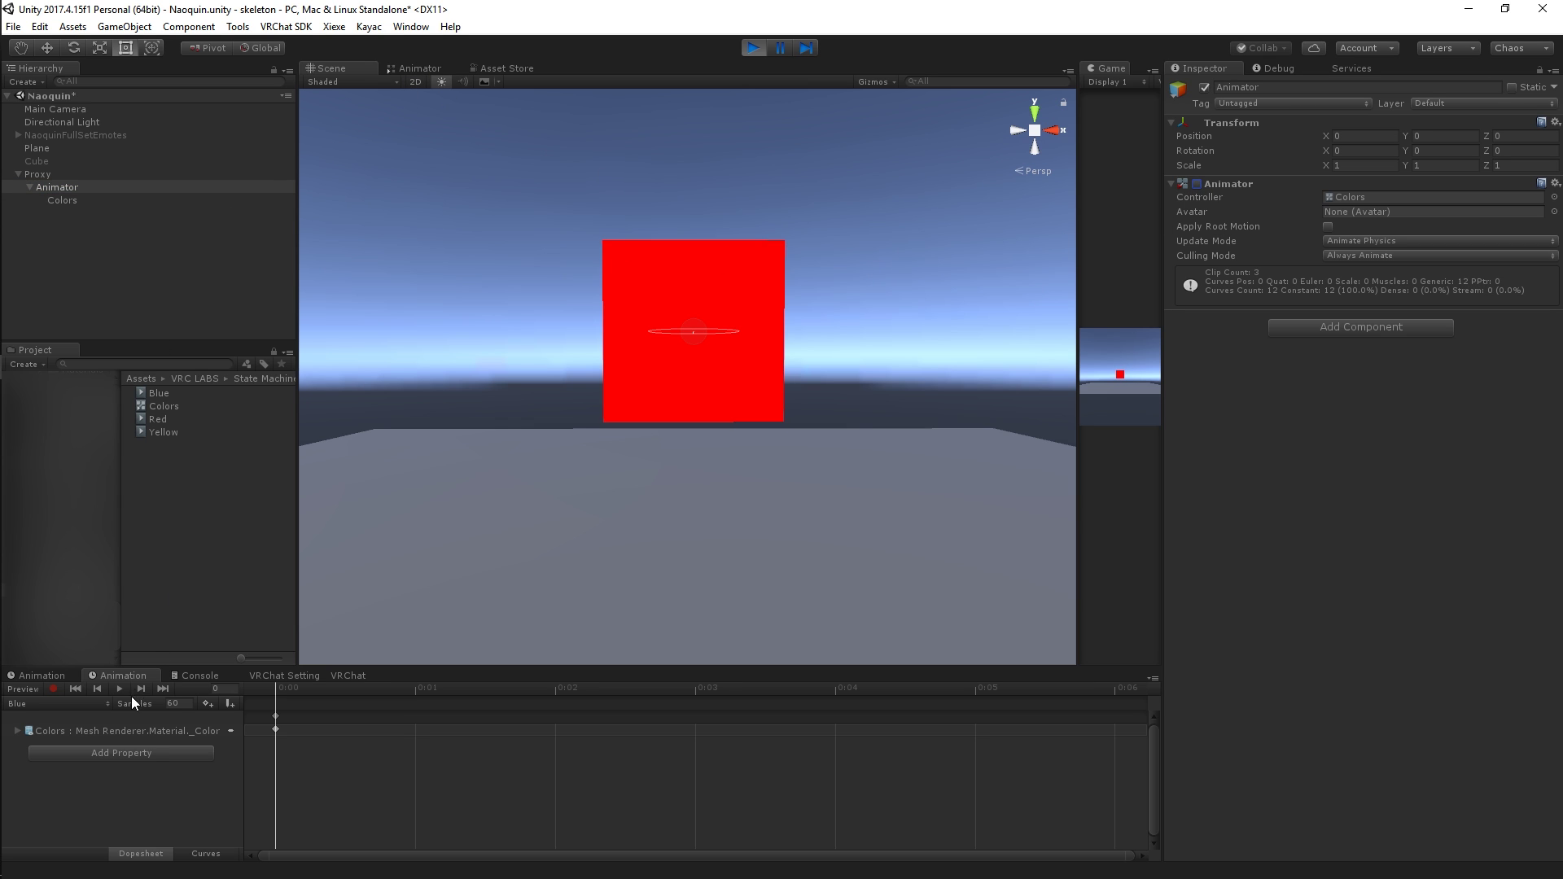
Stack Blue and Yellow under Red and add transitions Red→Blue and Blue→Yellow.
click(409, 68)
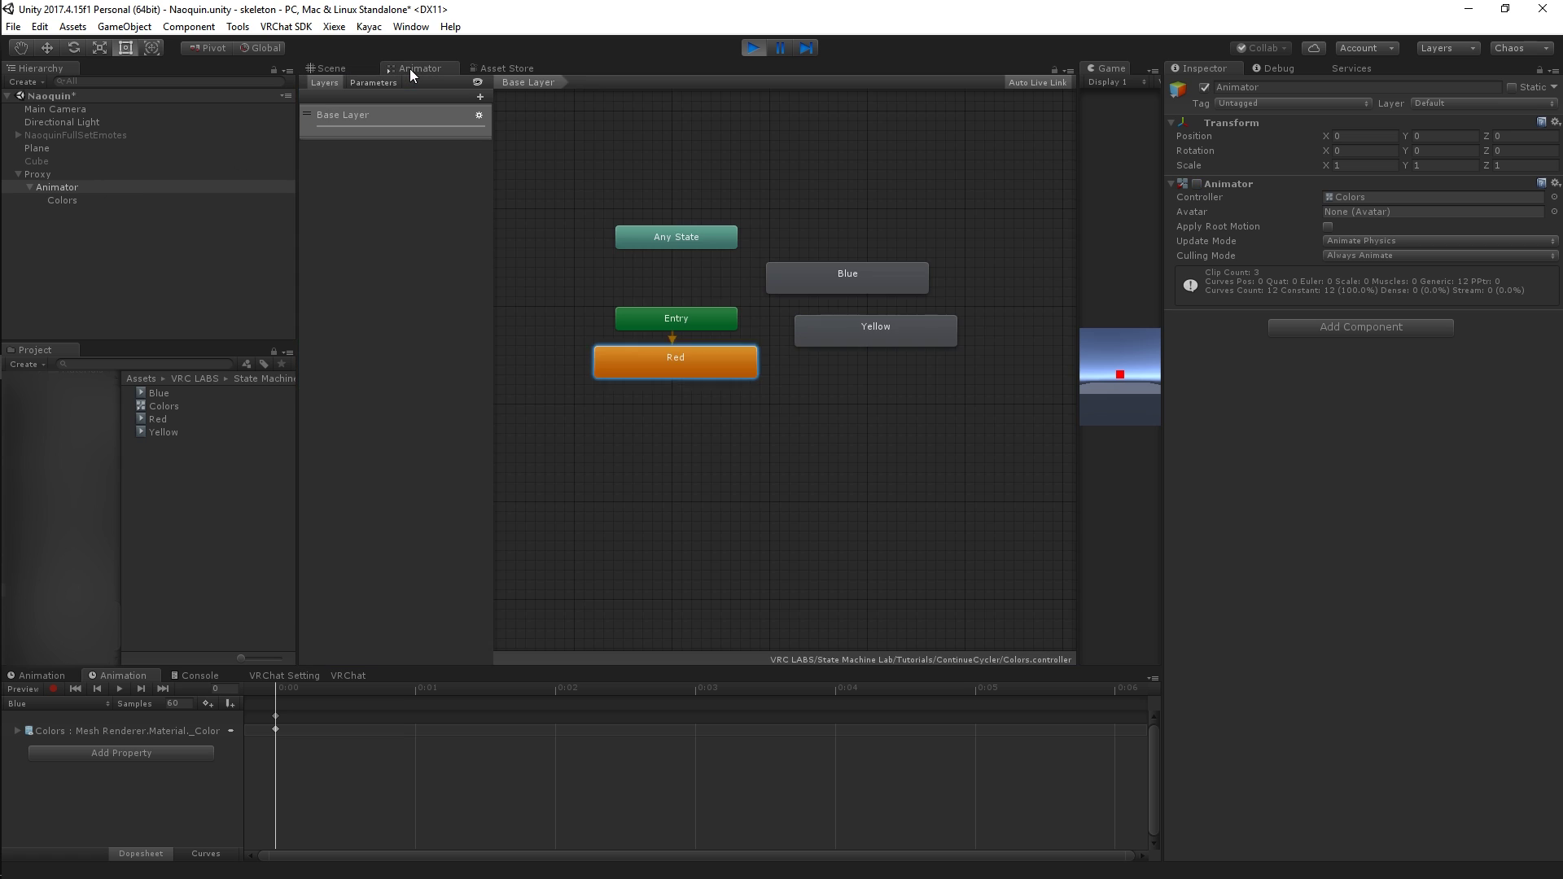
drag(855, 280, 691, 394)
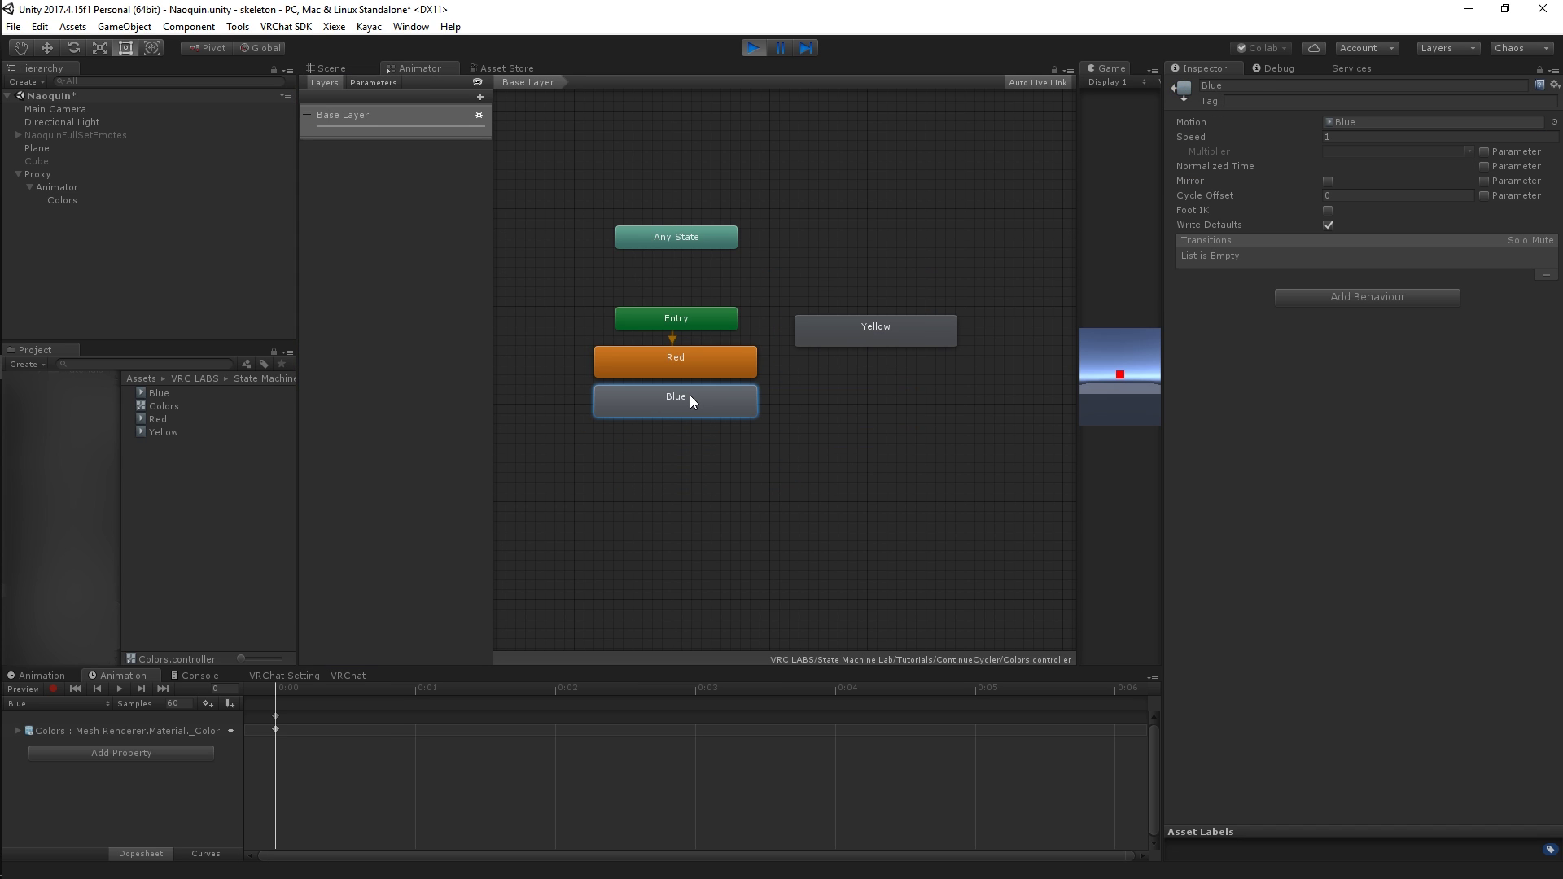
drag(886, 342, 688, 446)
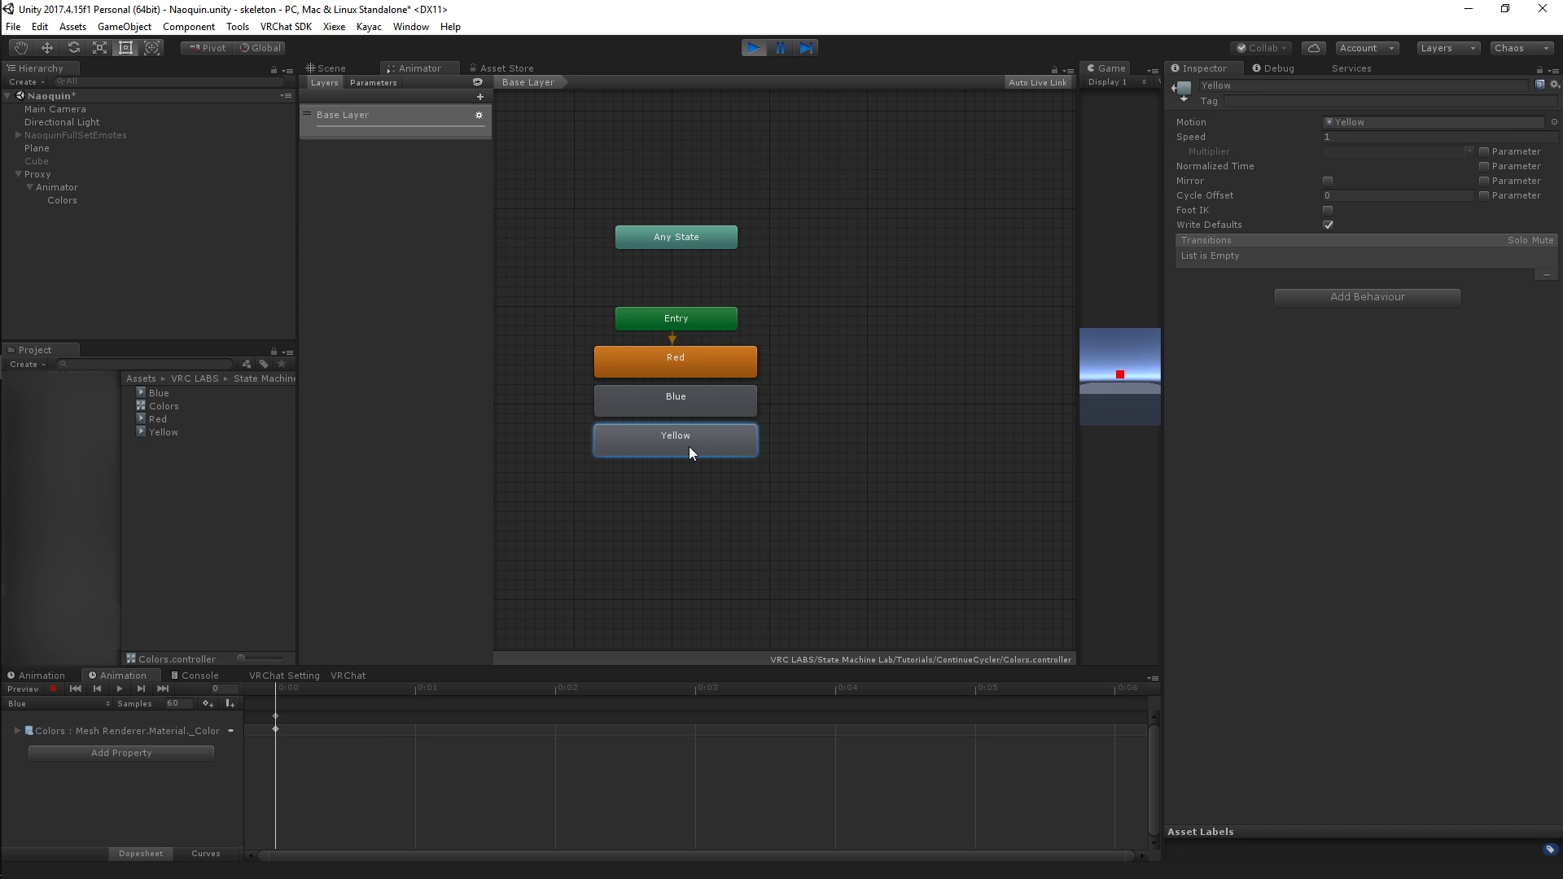
right_click(667, 353)
click(716, 358)
click(667, 393)
right_click(671, 398)
click(716, 408)
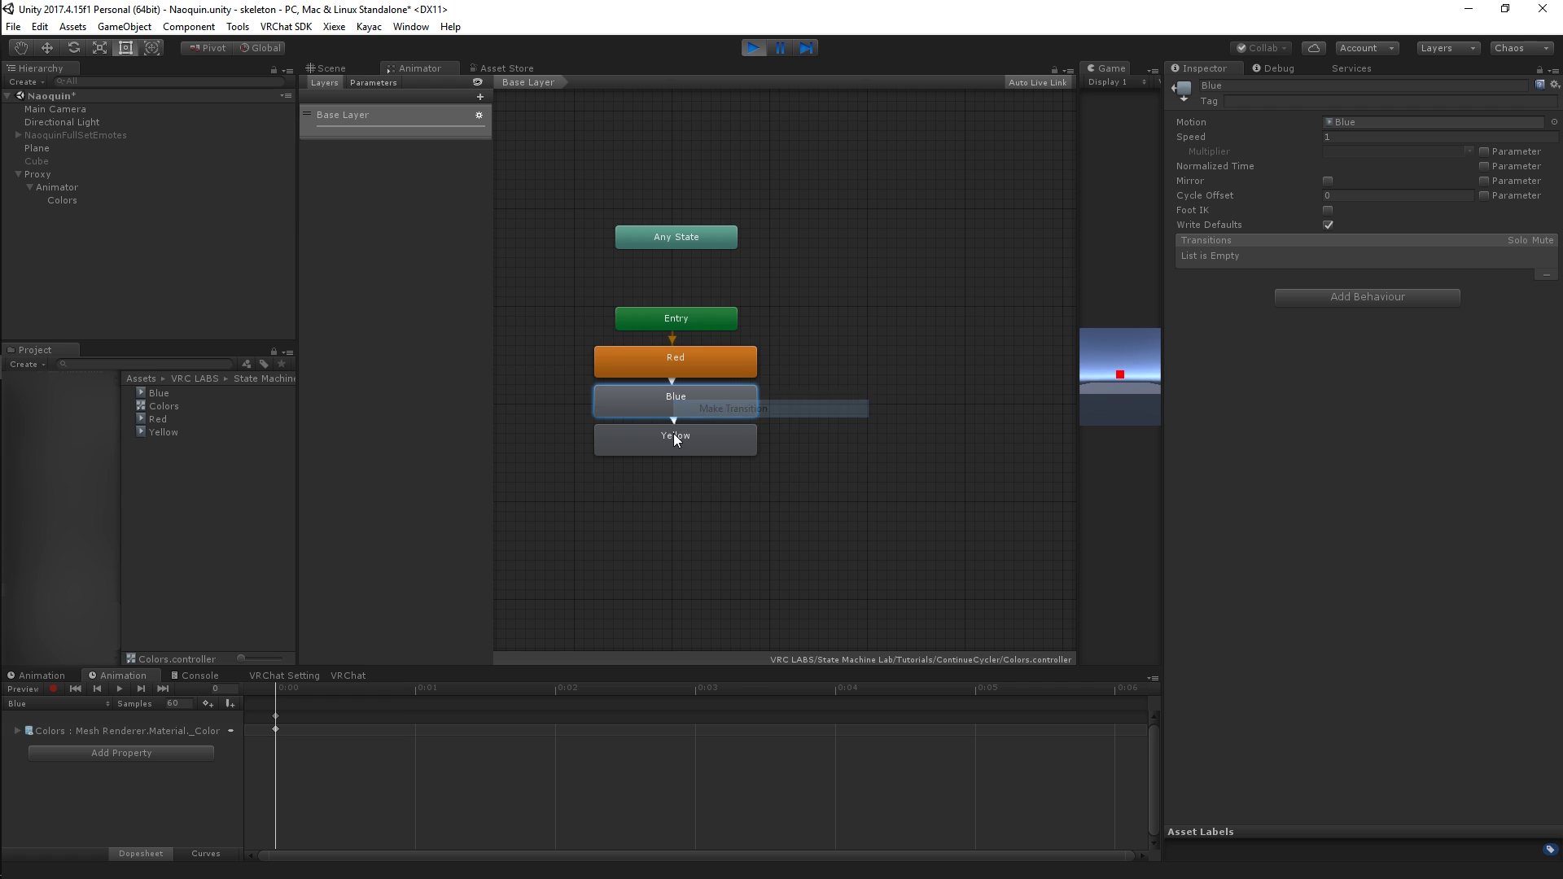
click(674, 439)
Enable the Animator component and toggle the Animator object off and on to replay the cycle.
click(322, 70)
click(98, 187)
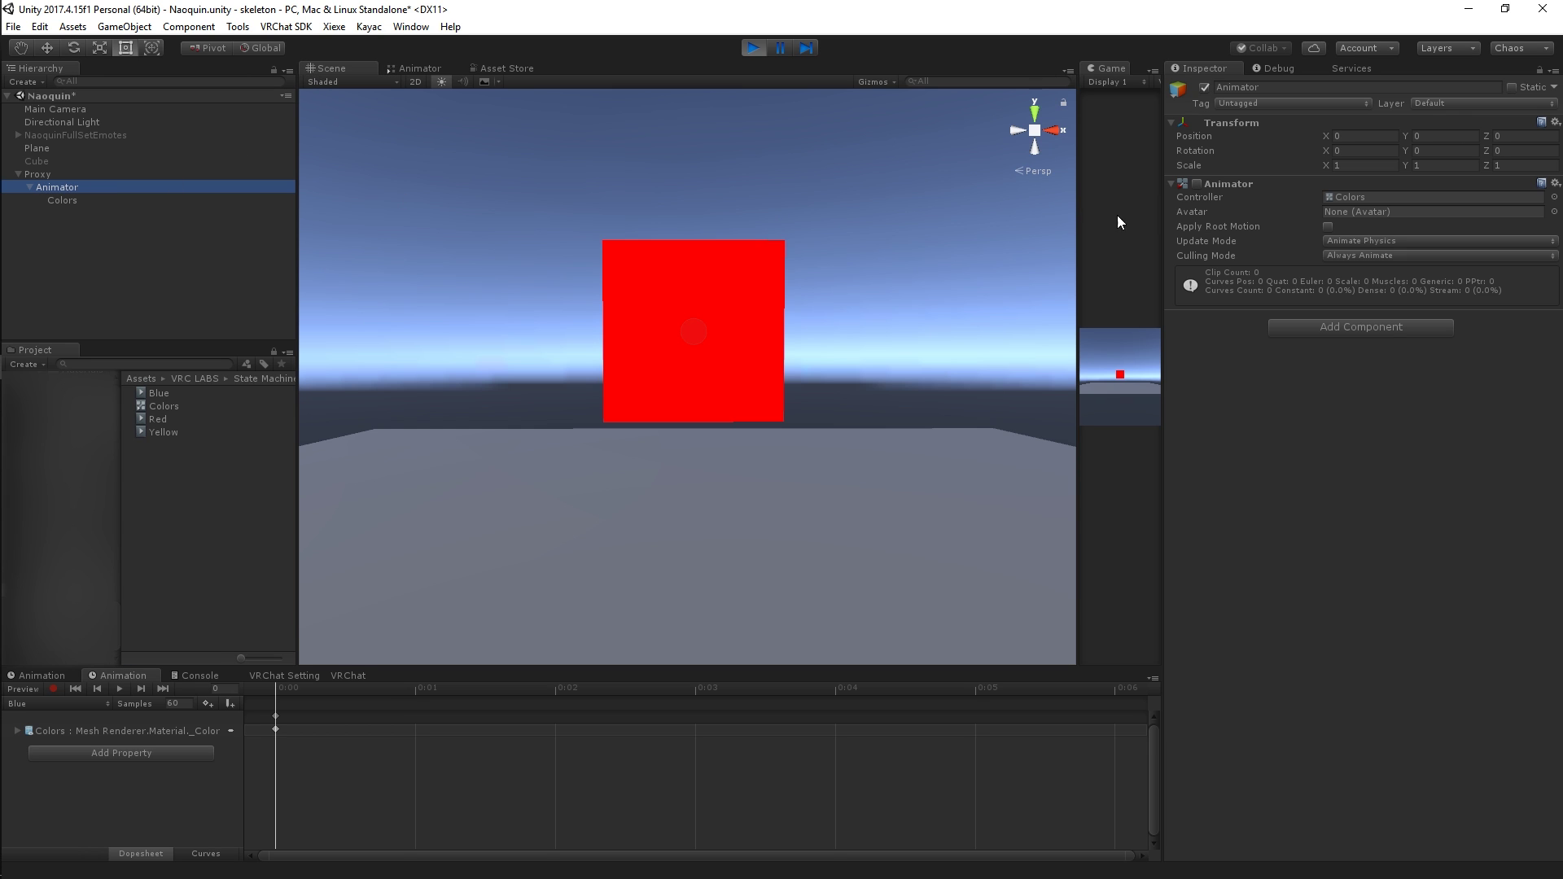
click(1197, 184)
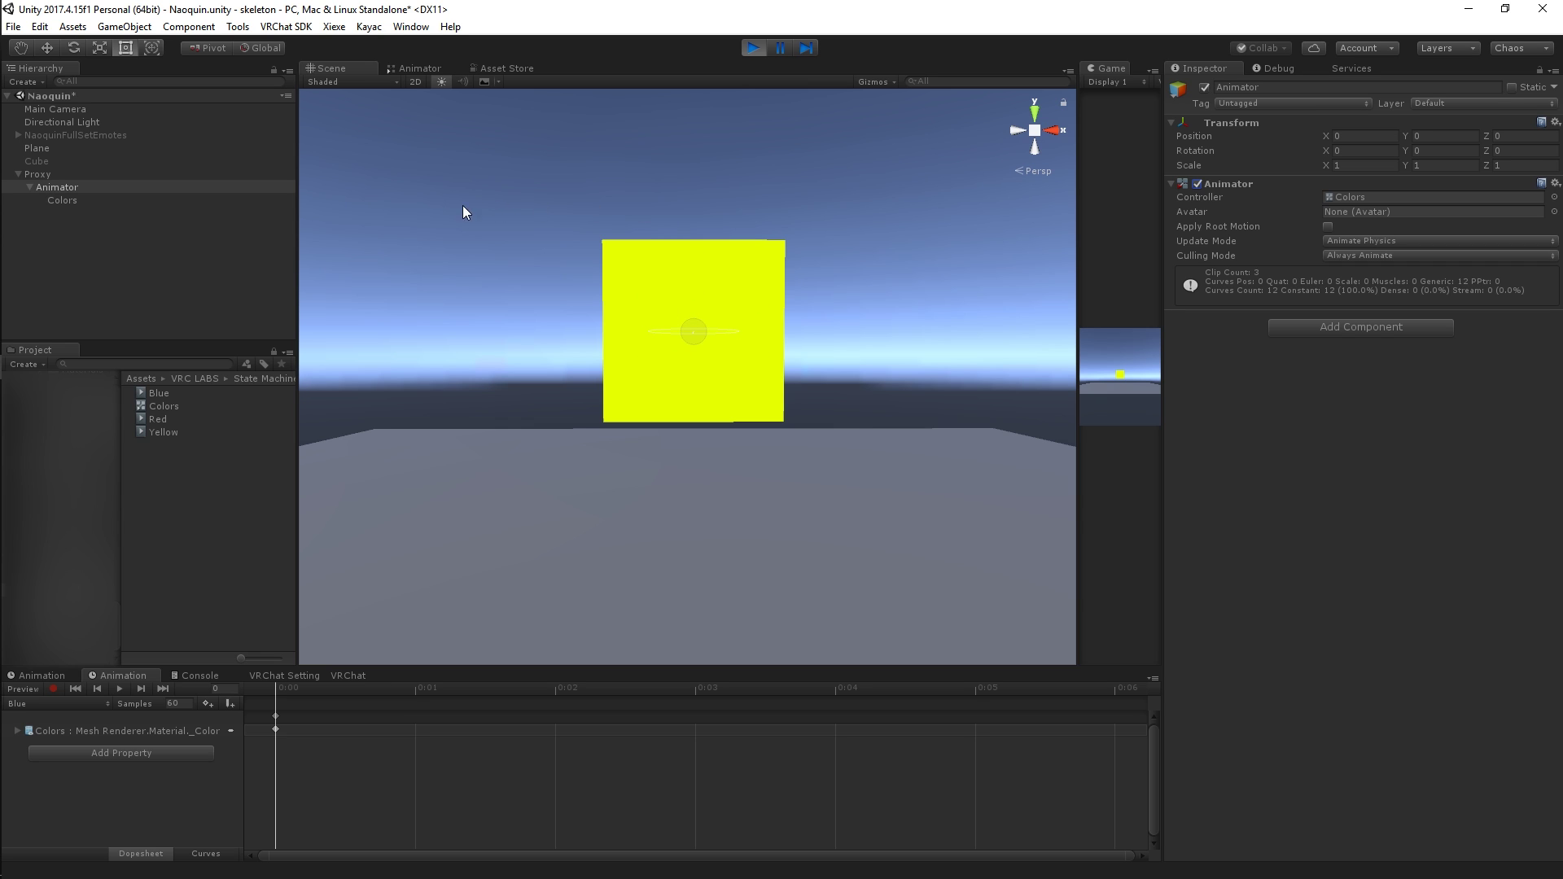
click(1204, 87)
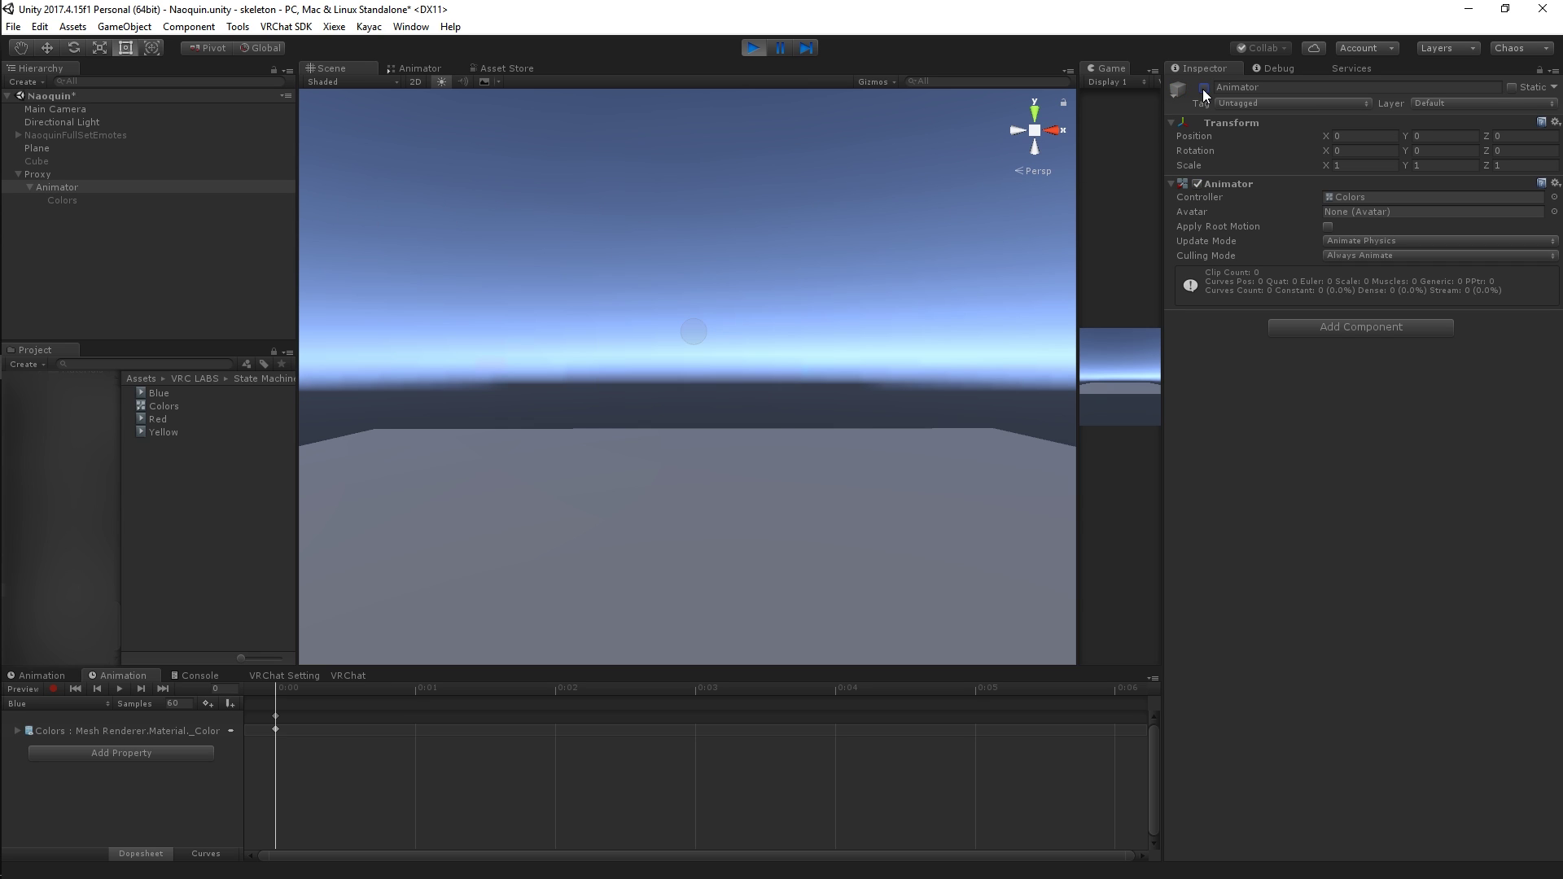
click(1204, 87)
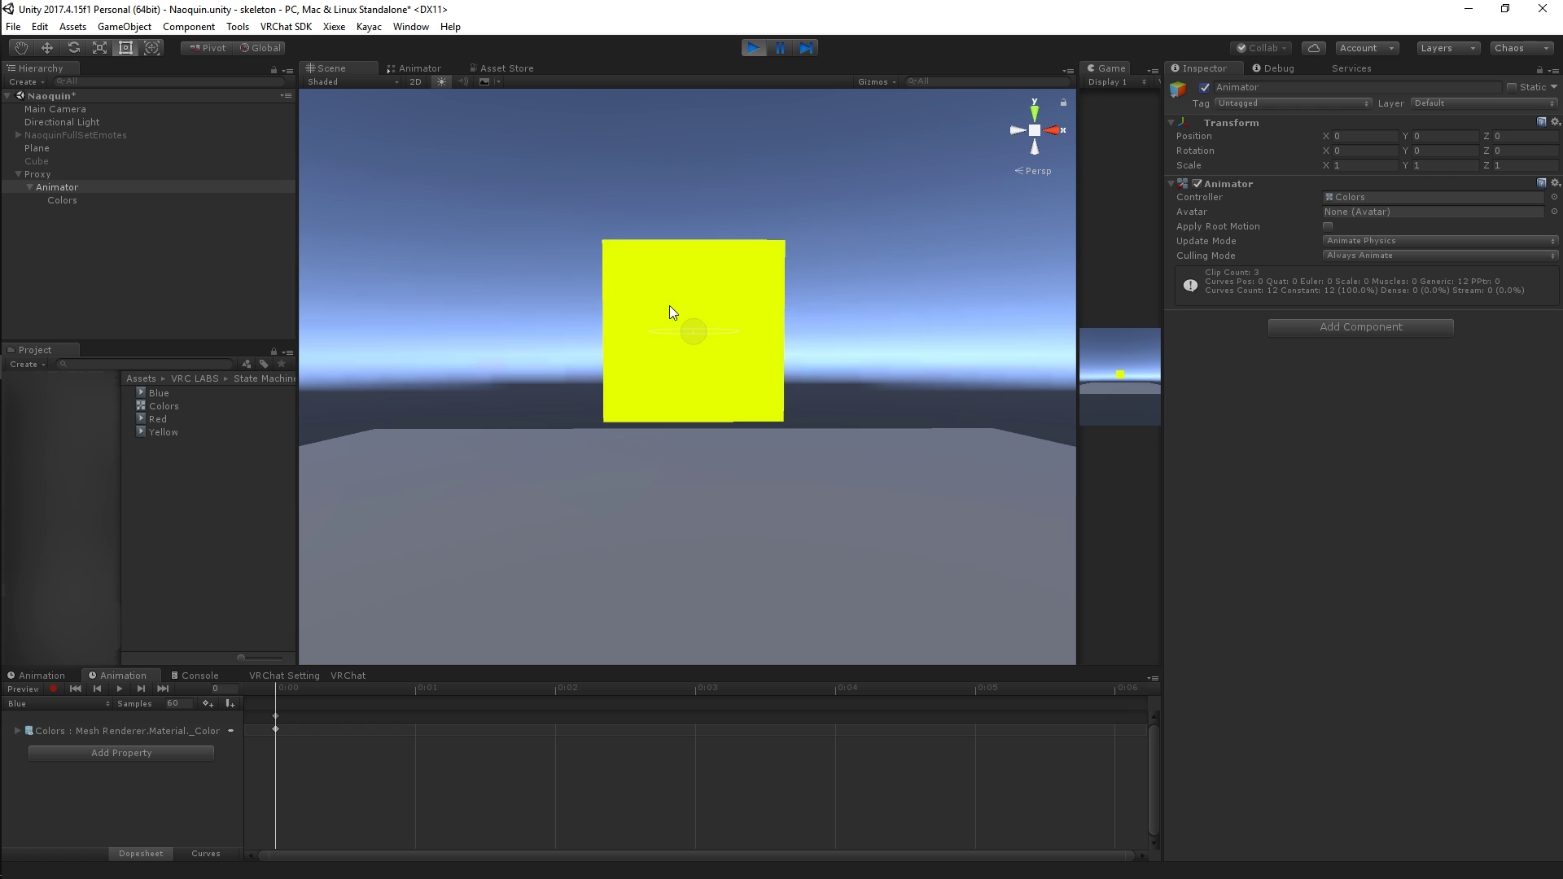
click(413, 70)
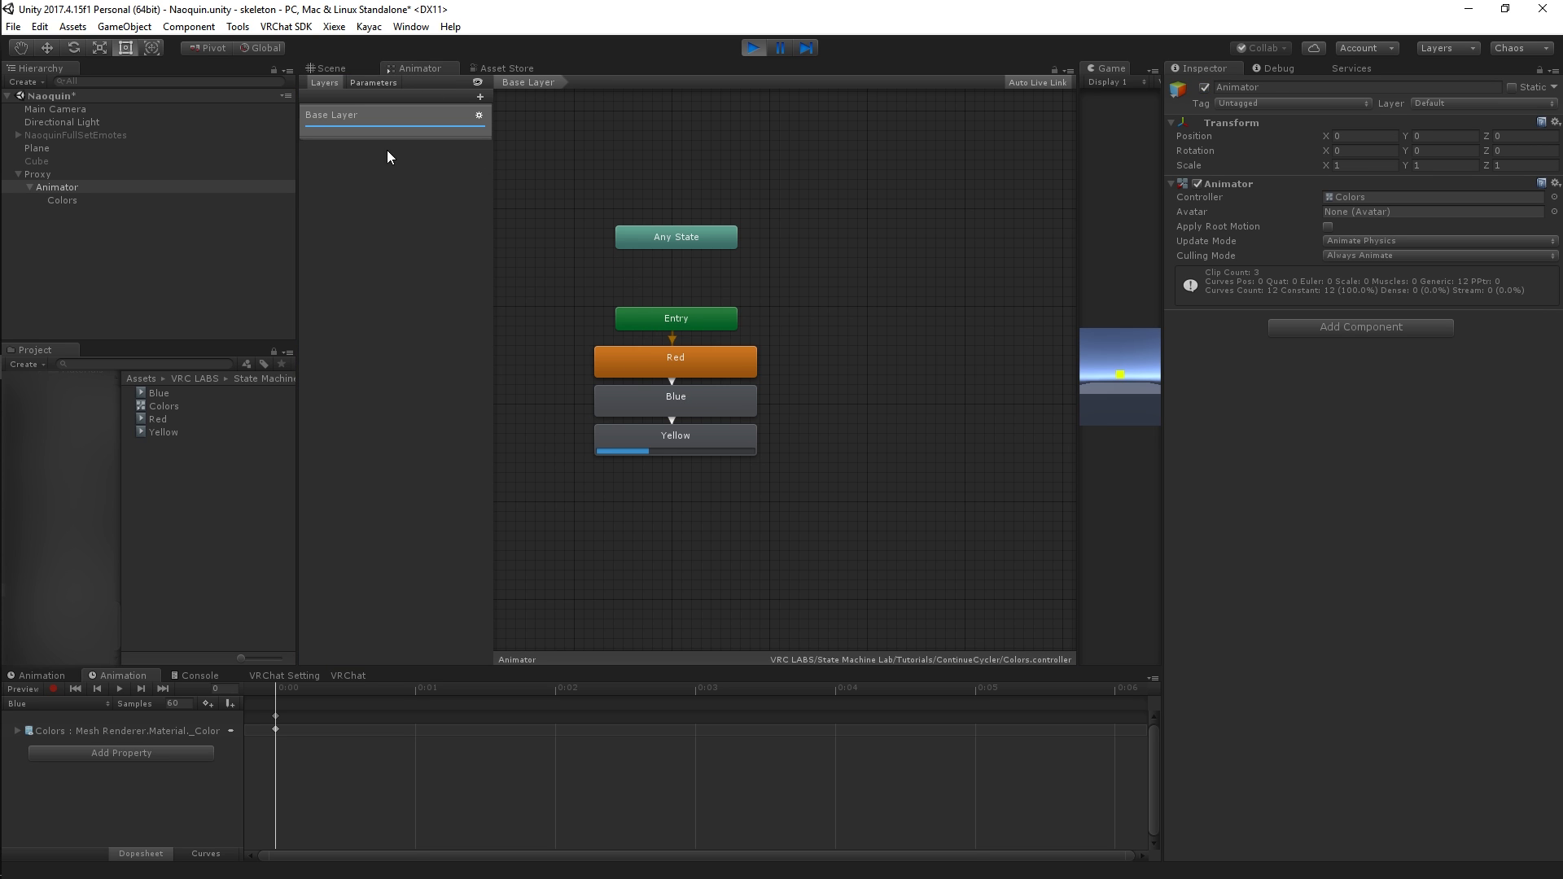
Float the Animator window, replay the cycle by toggling the object, then dock it beside Scene.
drag(419, 66, 627, 128)
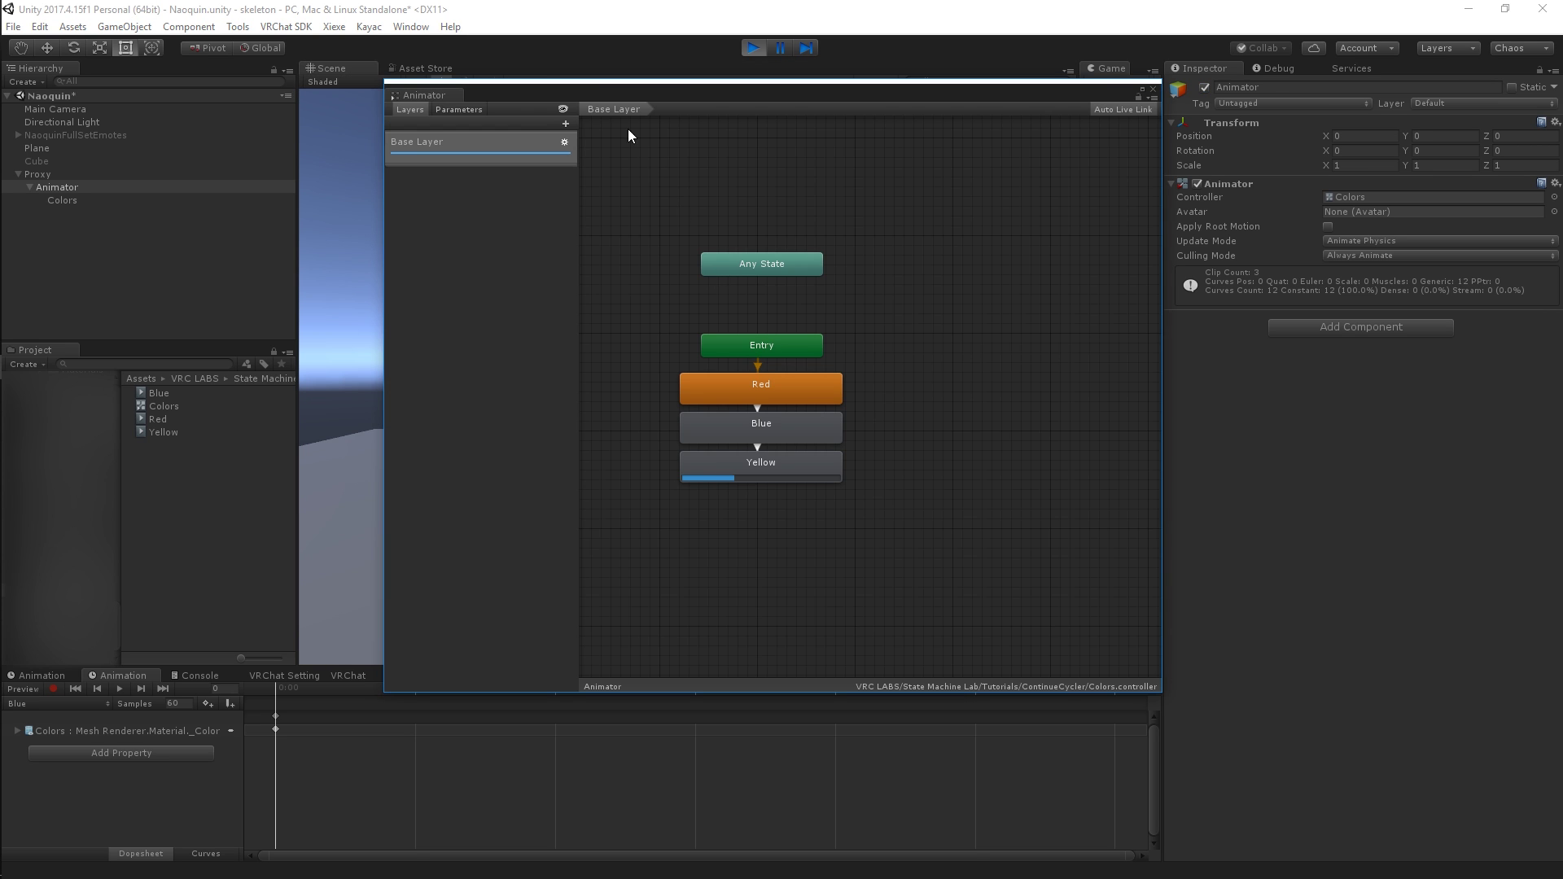
drag(526, 68, 972, 230)
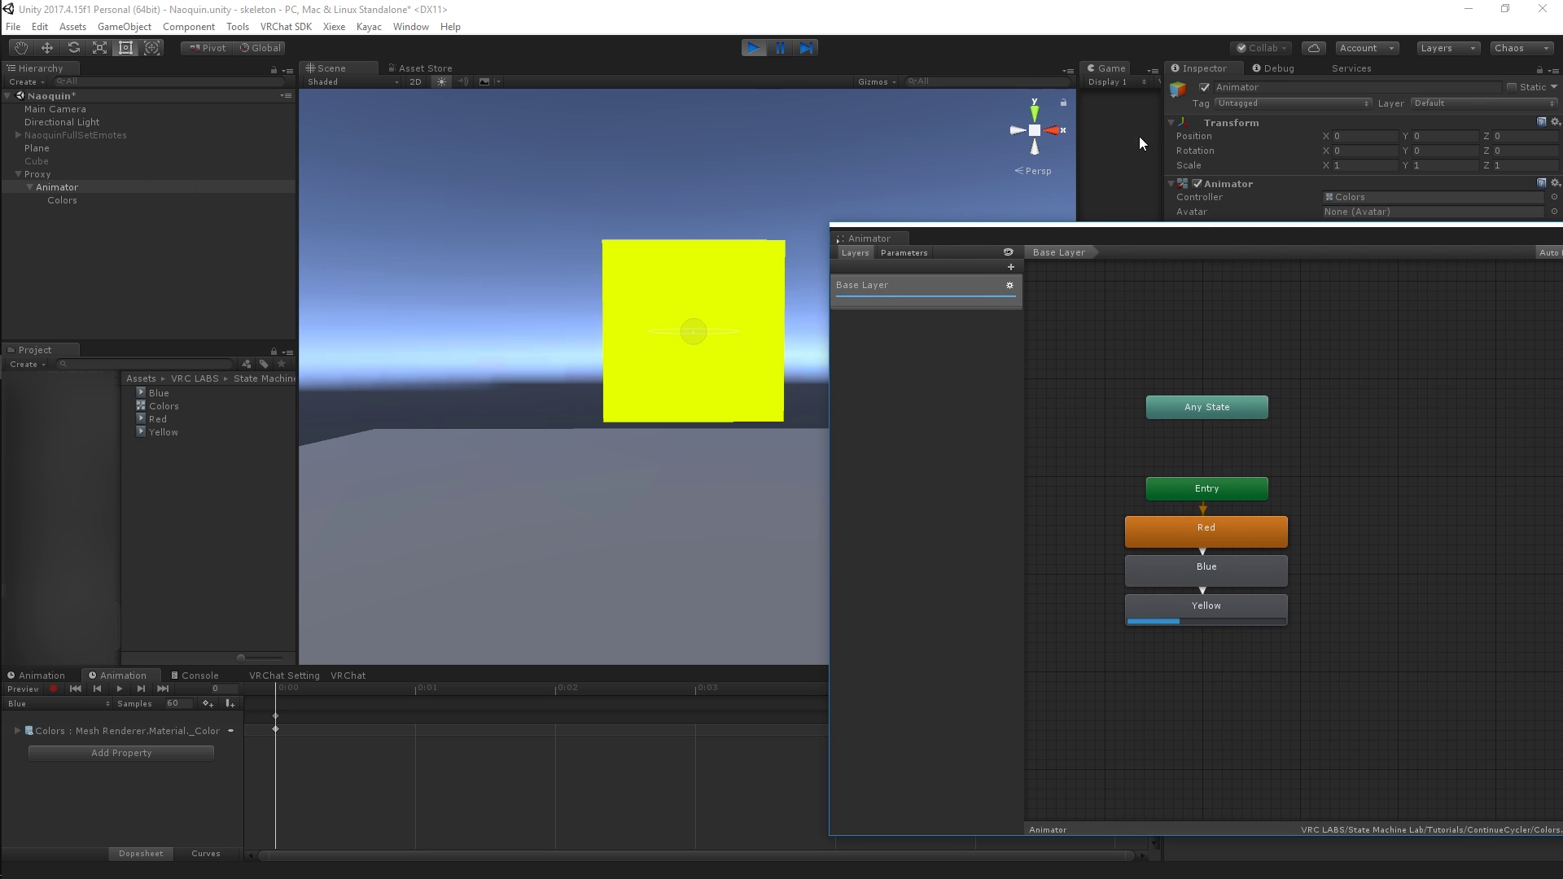
click(1204, 87)
click(1204, 87)
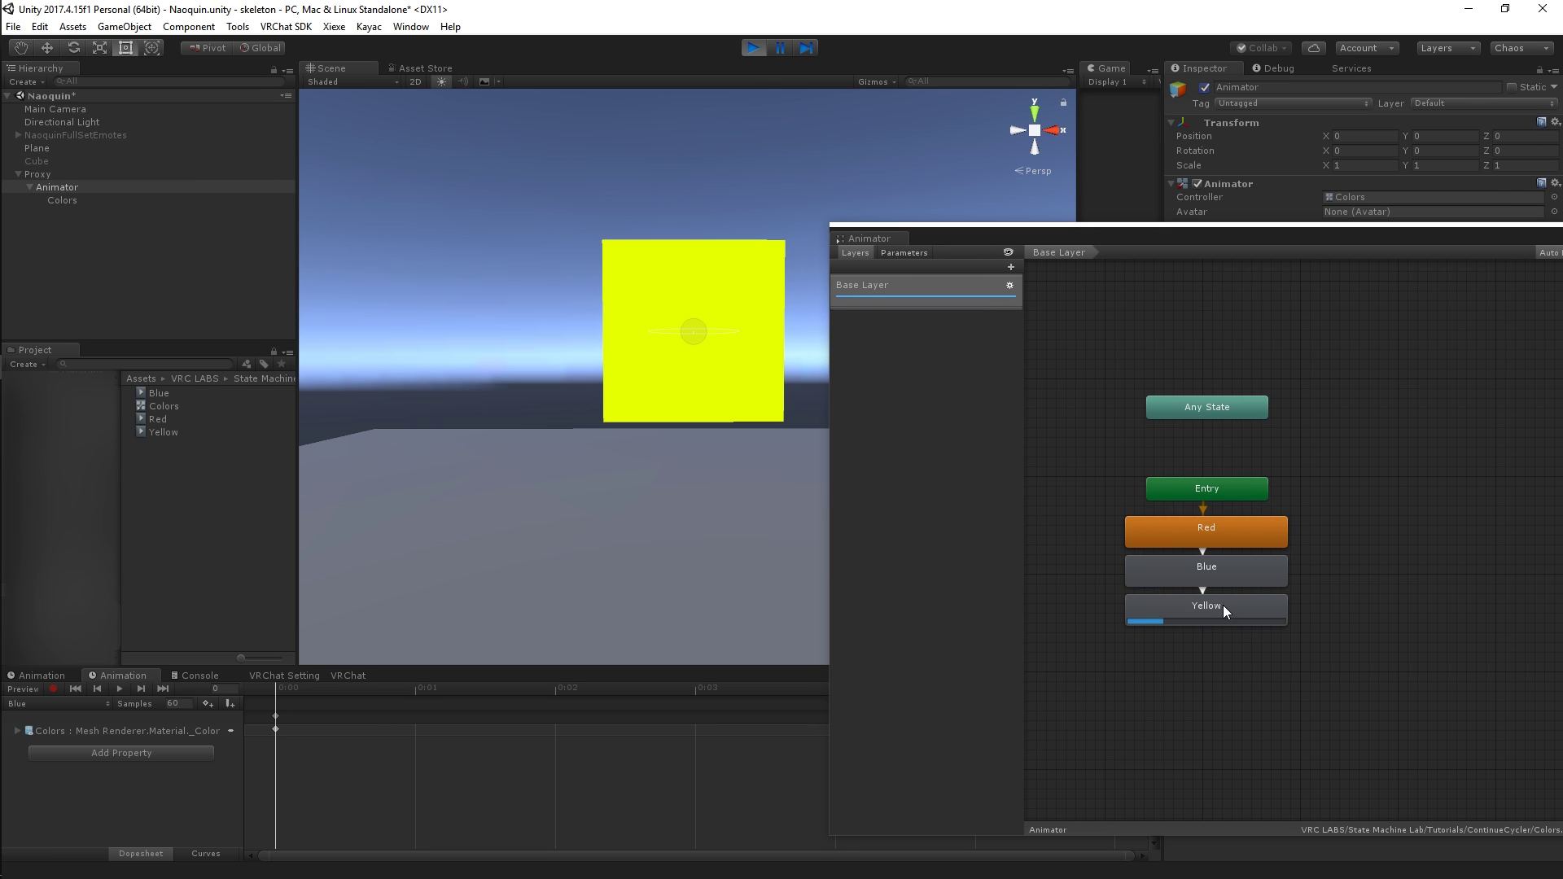
drag(1197, 241, 952, 171)
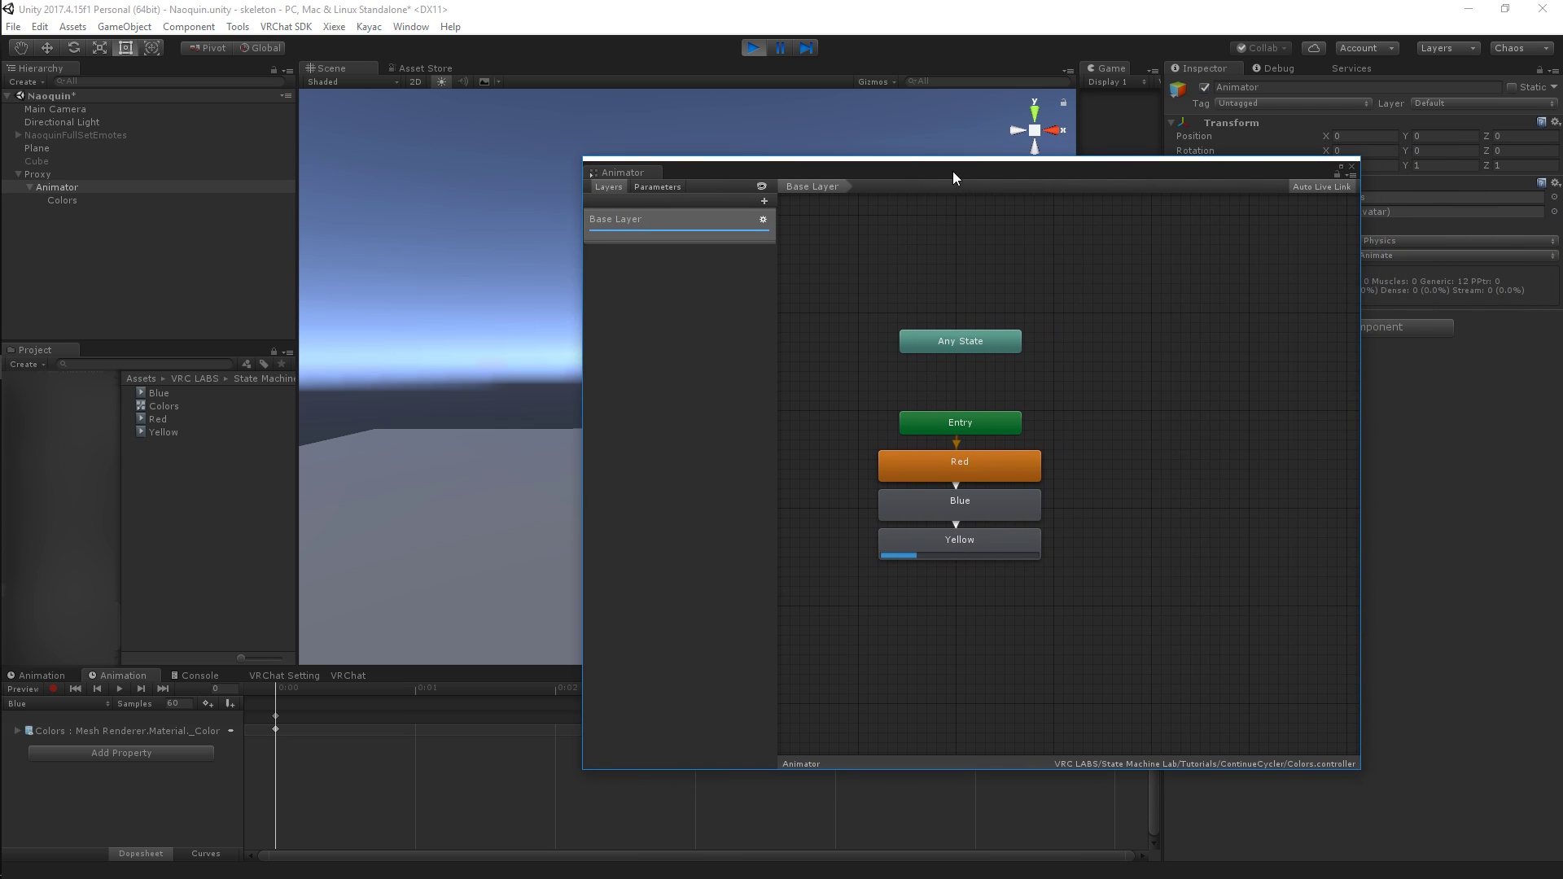
drag(618, 171, 570, 65)
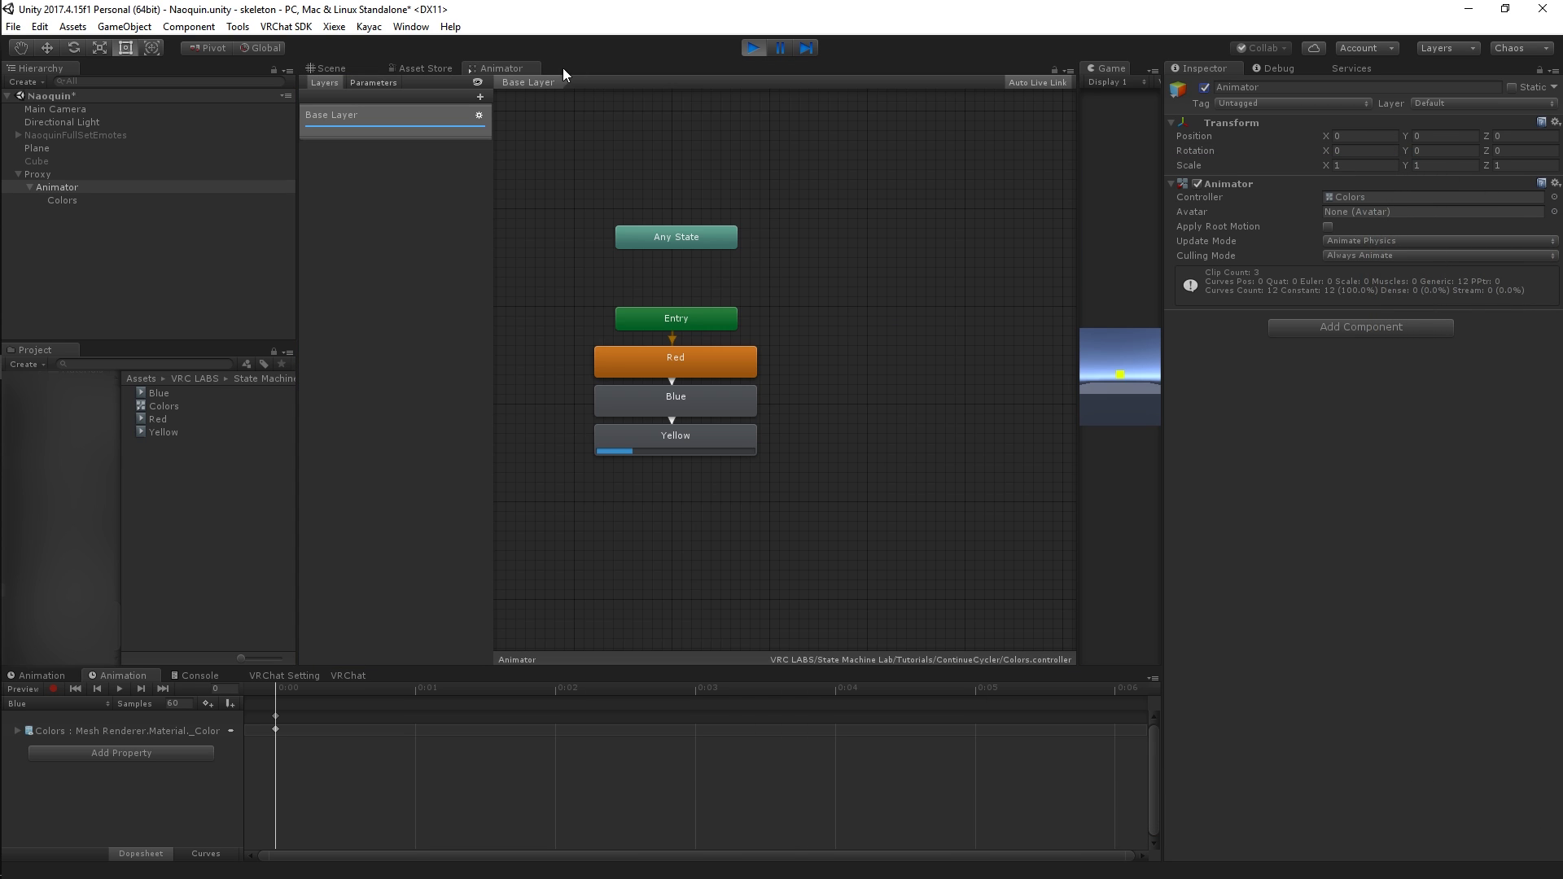
click(320, 66)
Untick the Animator component on the Proxy's Animator object.
click(135, 189)
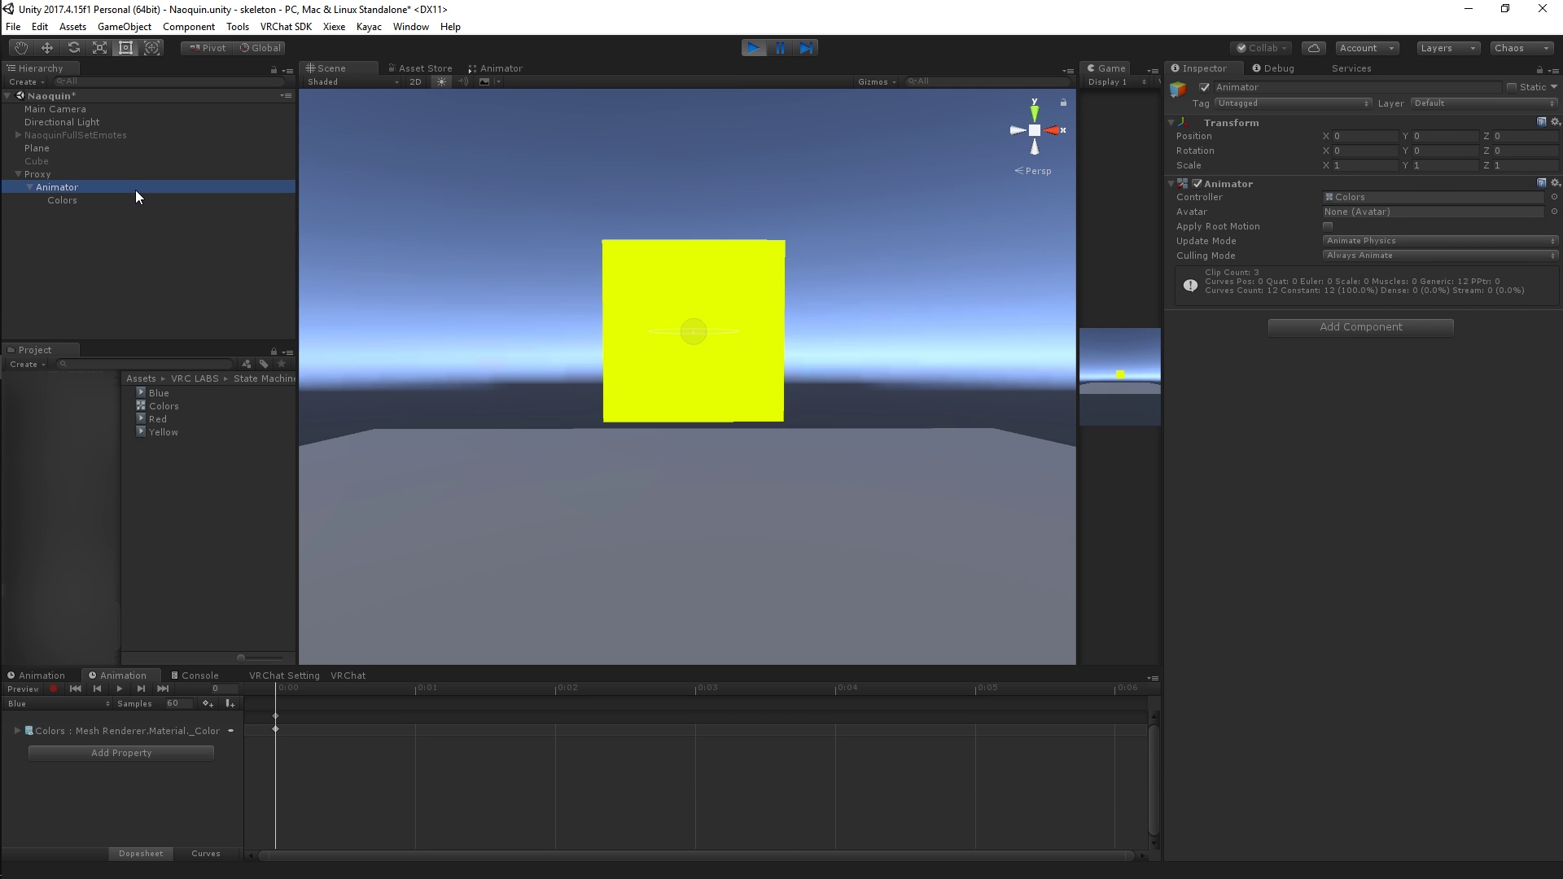
click(1196, 184)
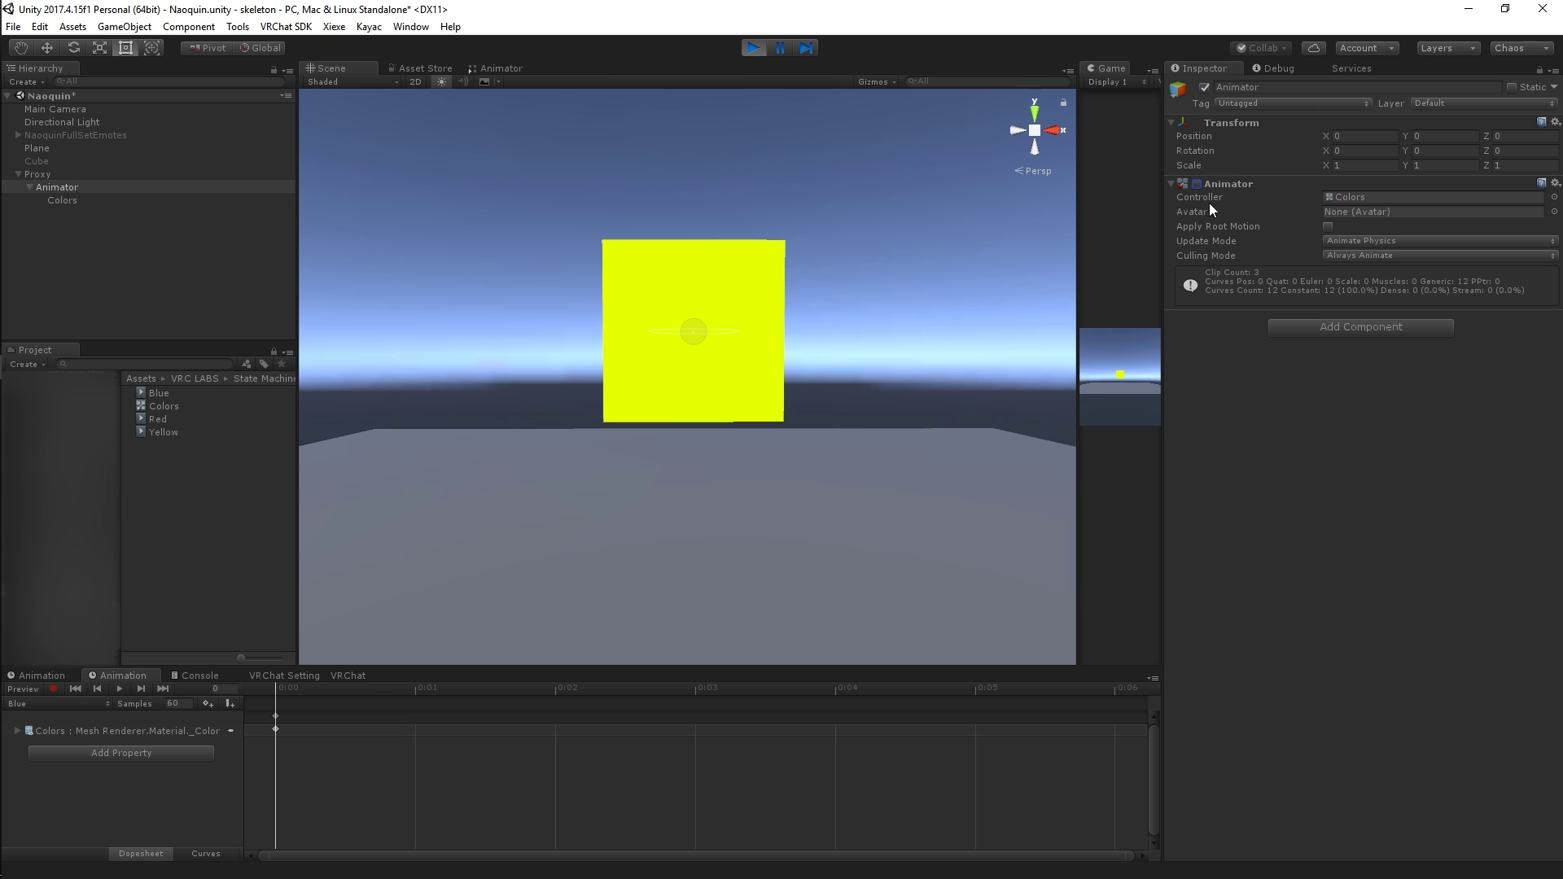
click(688, 285)
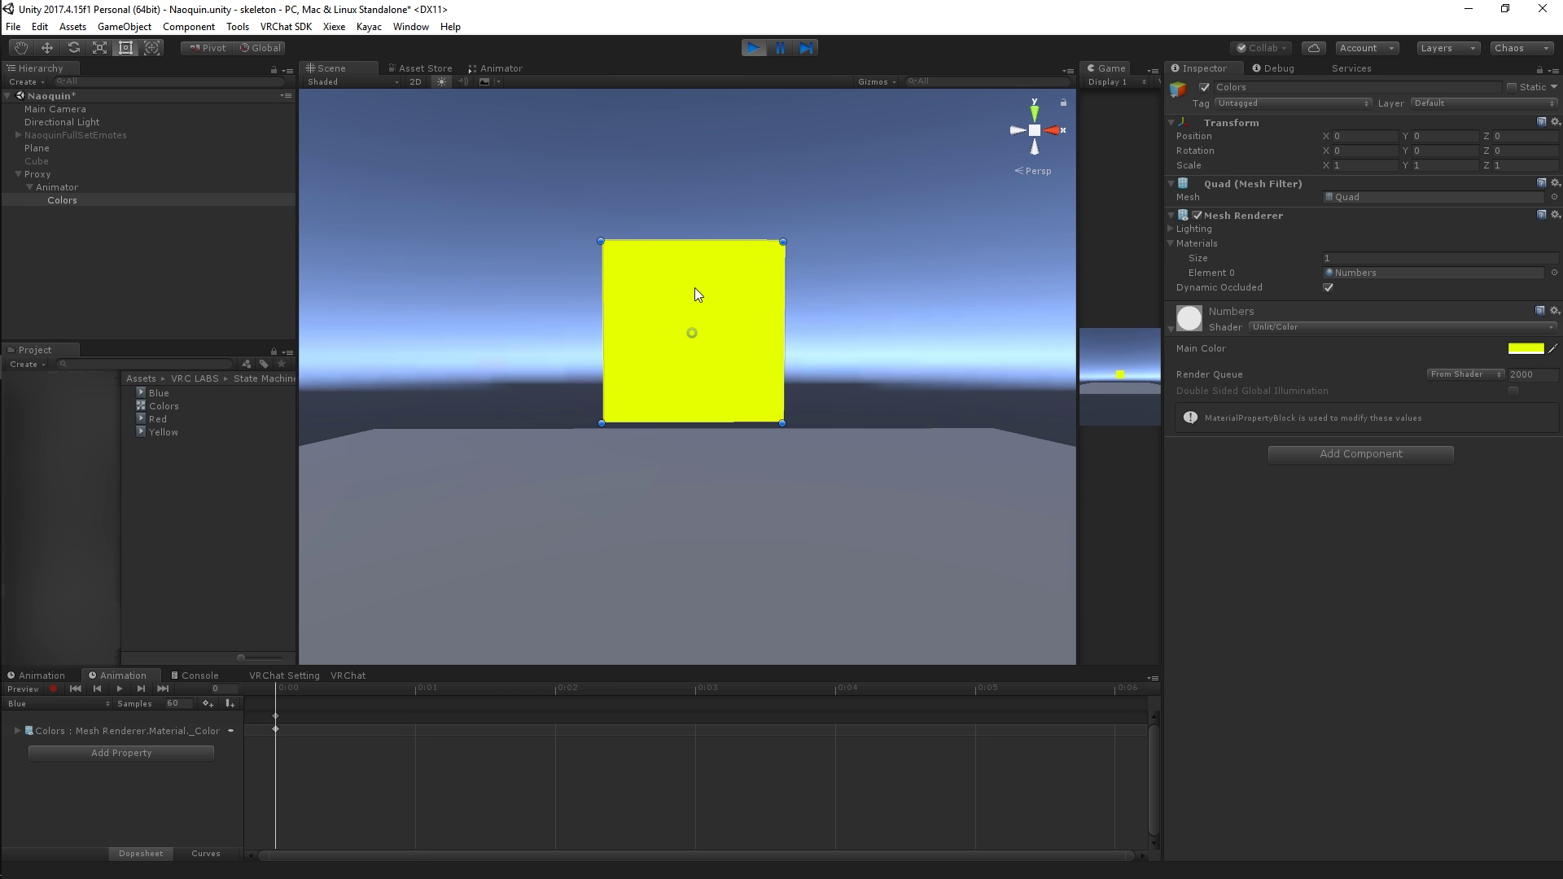
click(104, 189)
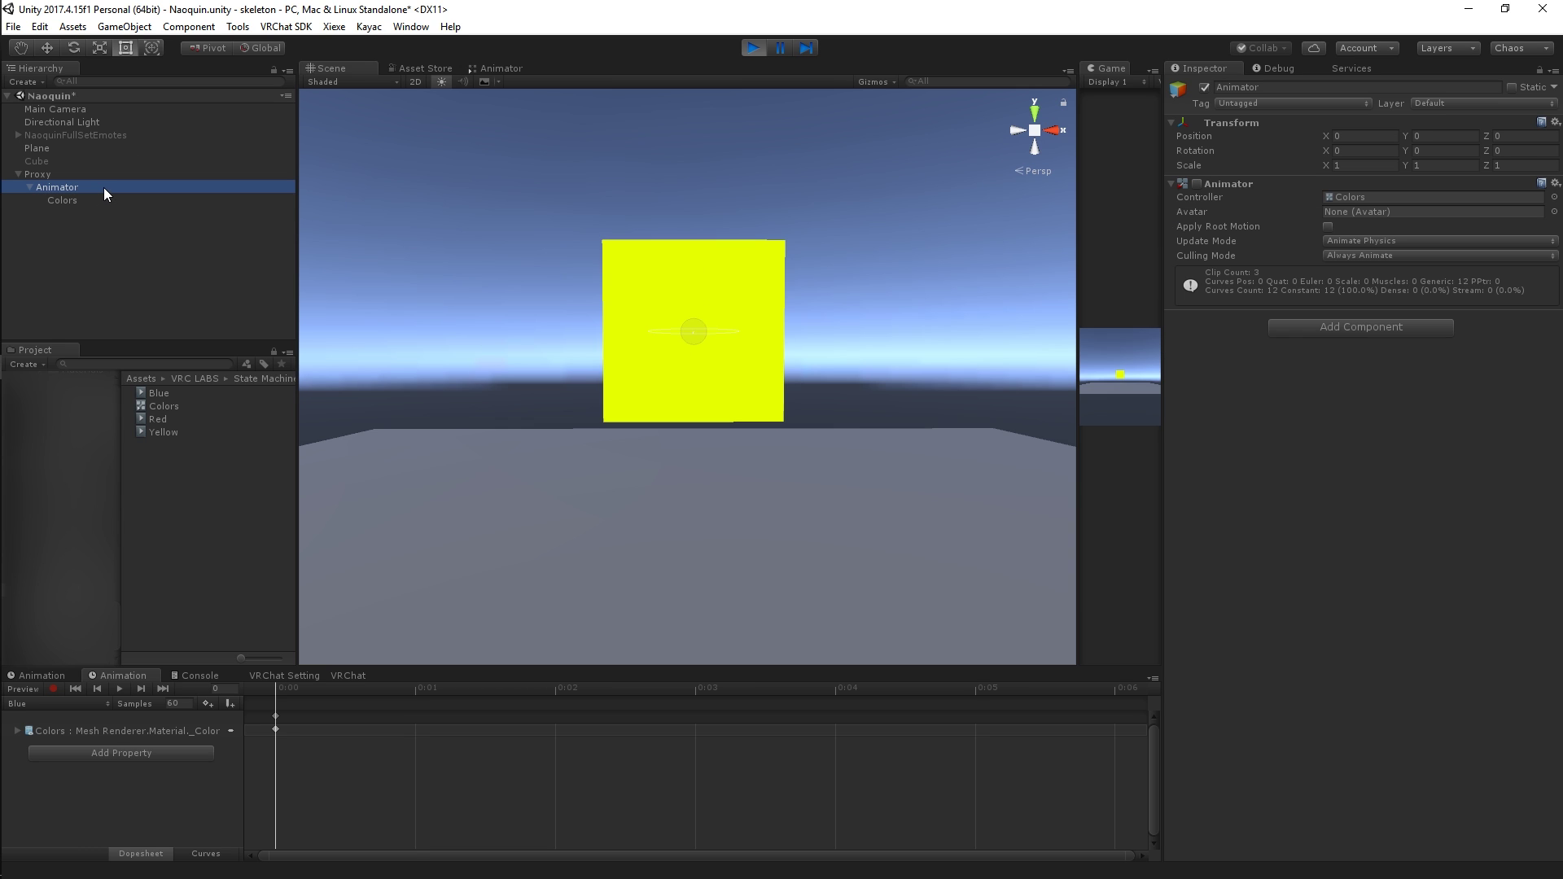
Toggle the Animator object off and on so the quad resets to white, then refold the Animator component.
click(1205, 87)
click(1204, 87)
click(1223, 184)
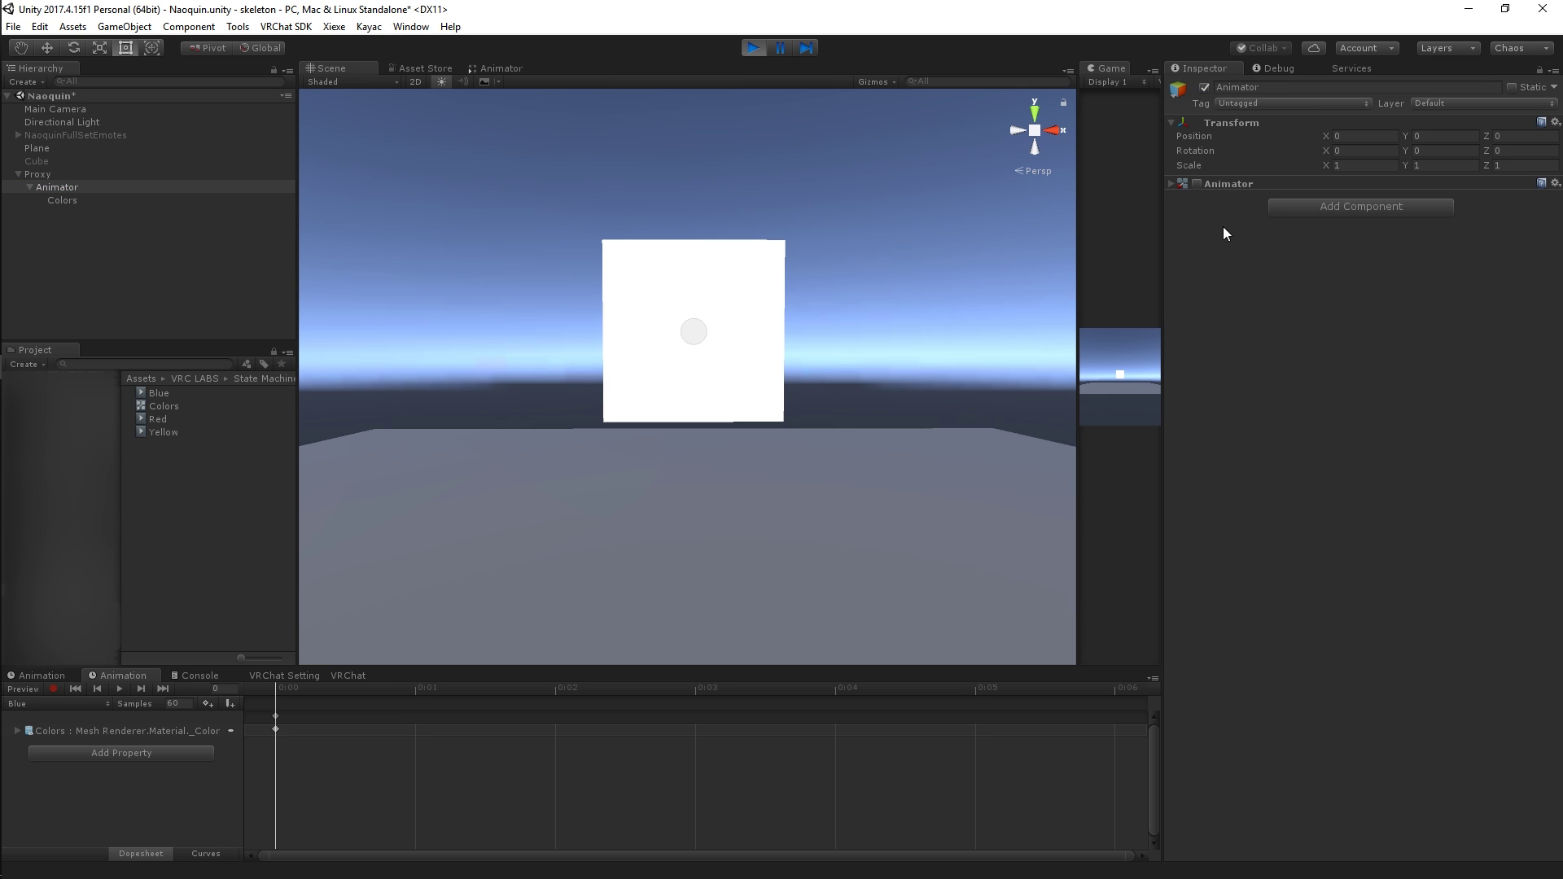
click(1219, 184)
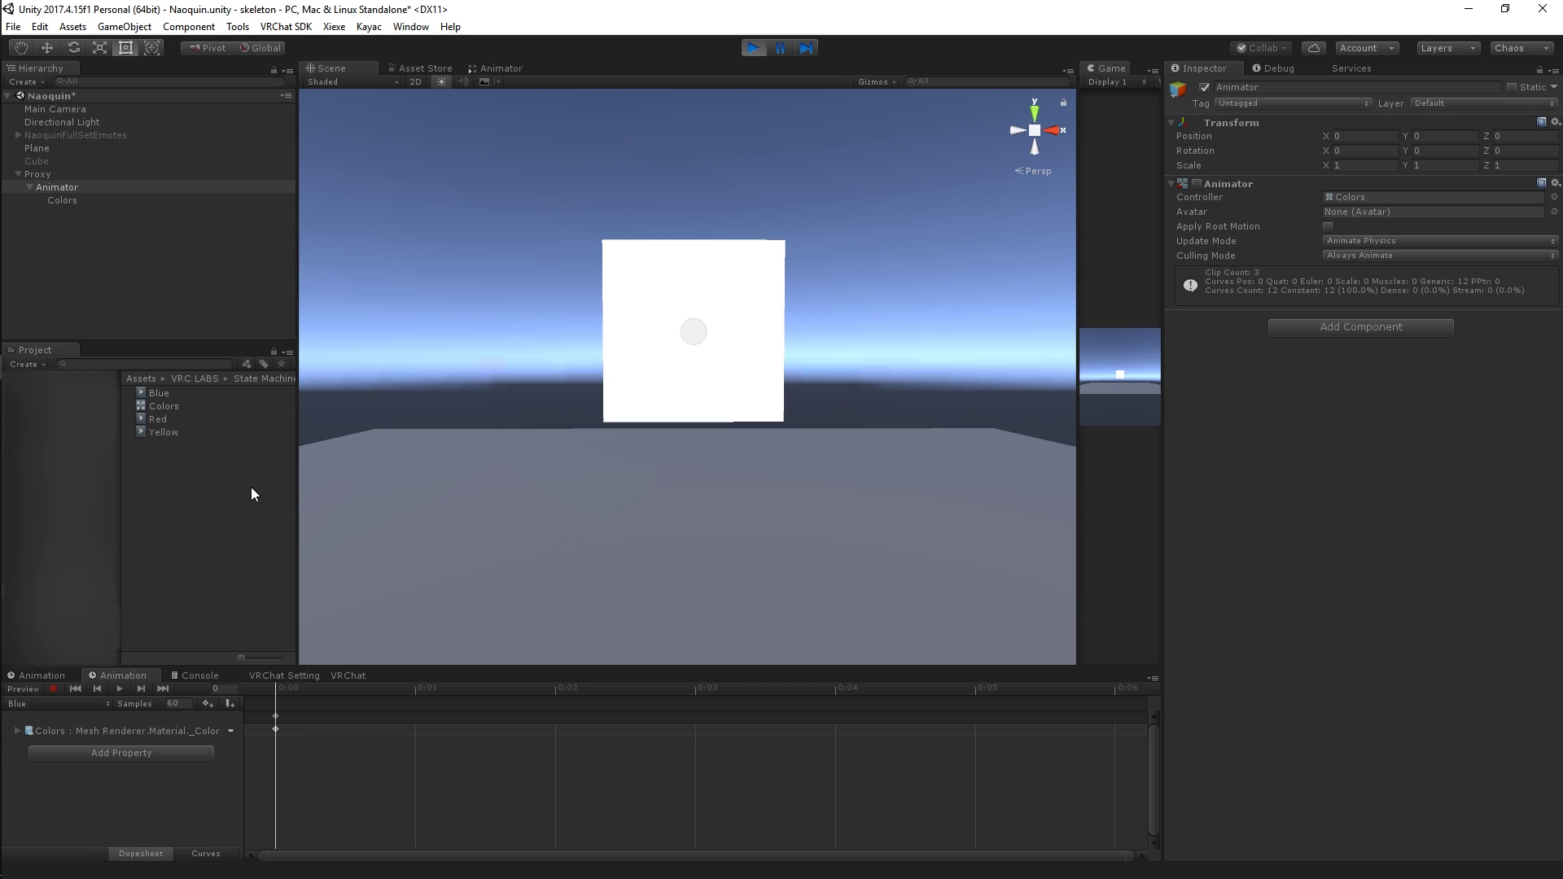
Create an animation clip named 'SuspendColors' in the ContinueCycler folder.
right_click(205, 473)
mouse_move(293, 481)
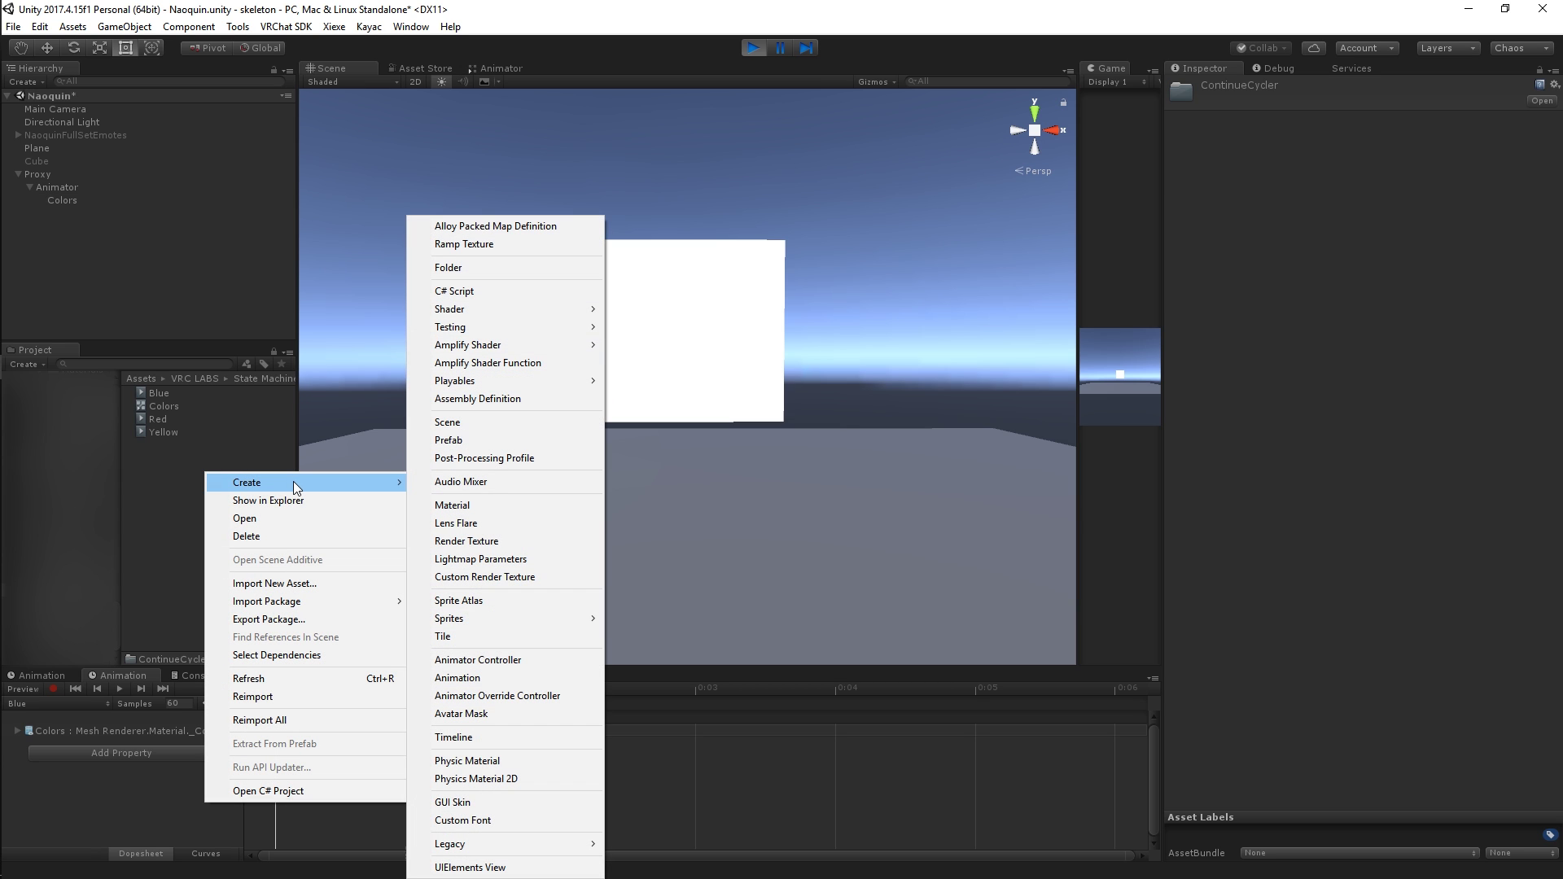
click(468, 678)
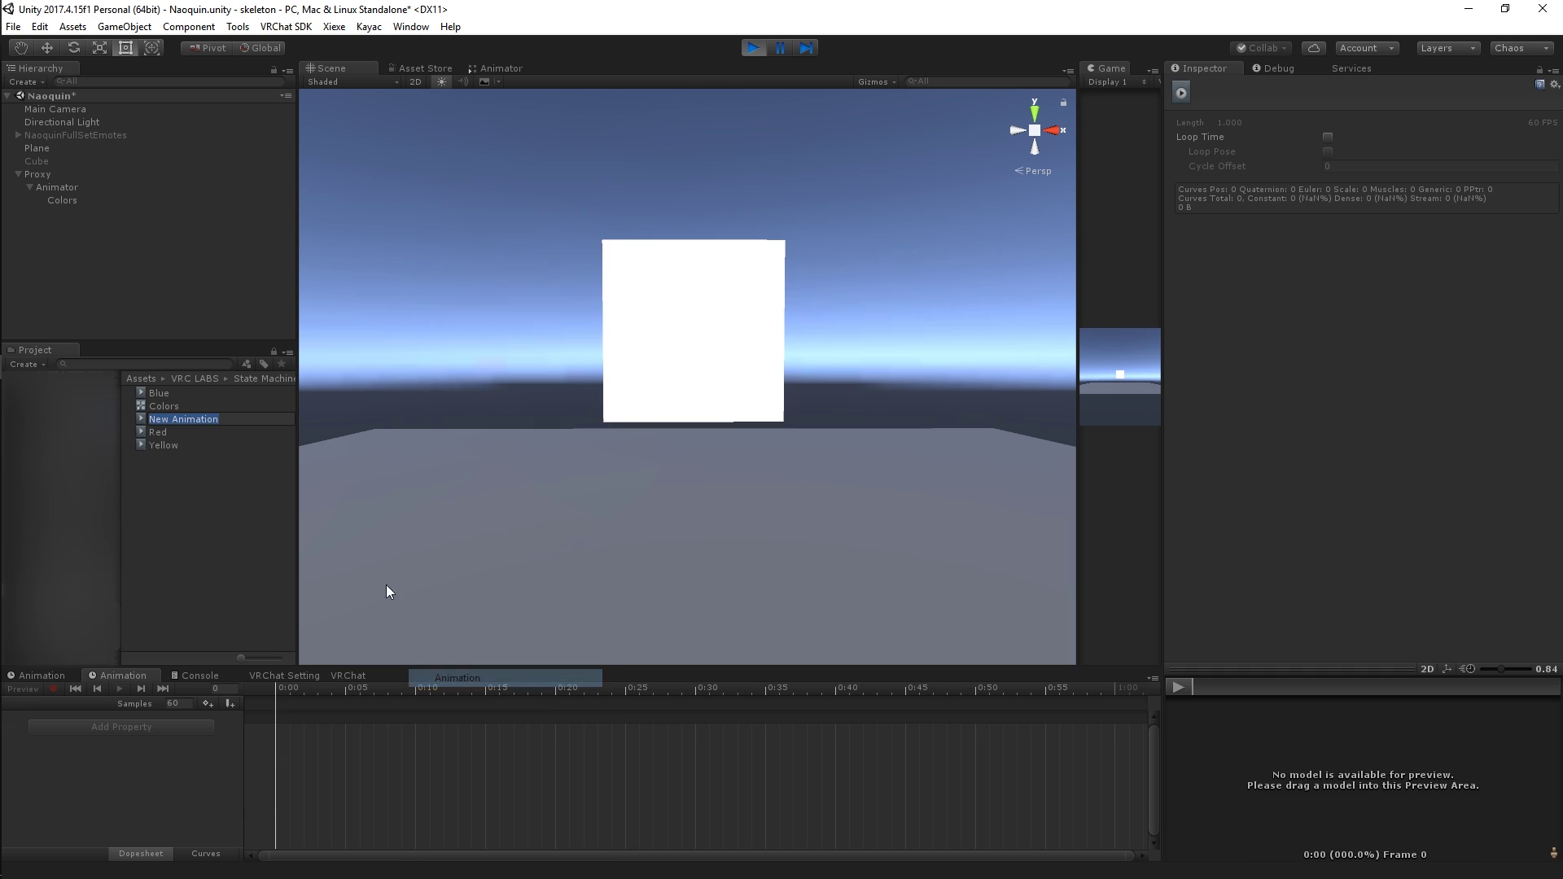
text(Suspend)
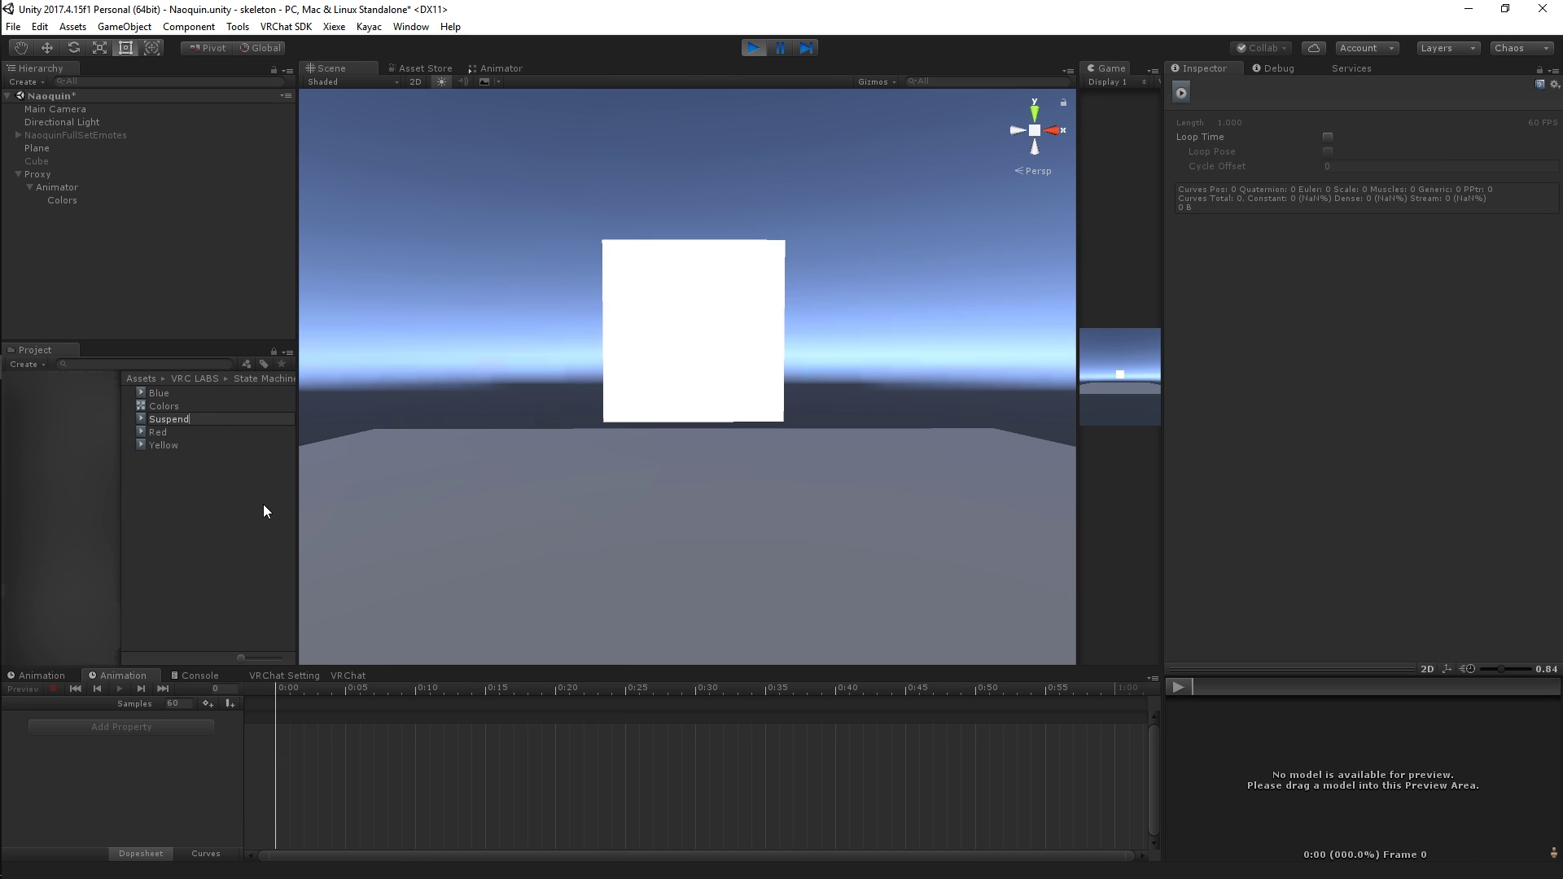
text(Colors)
key(Return)
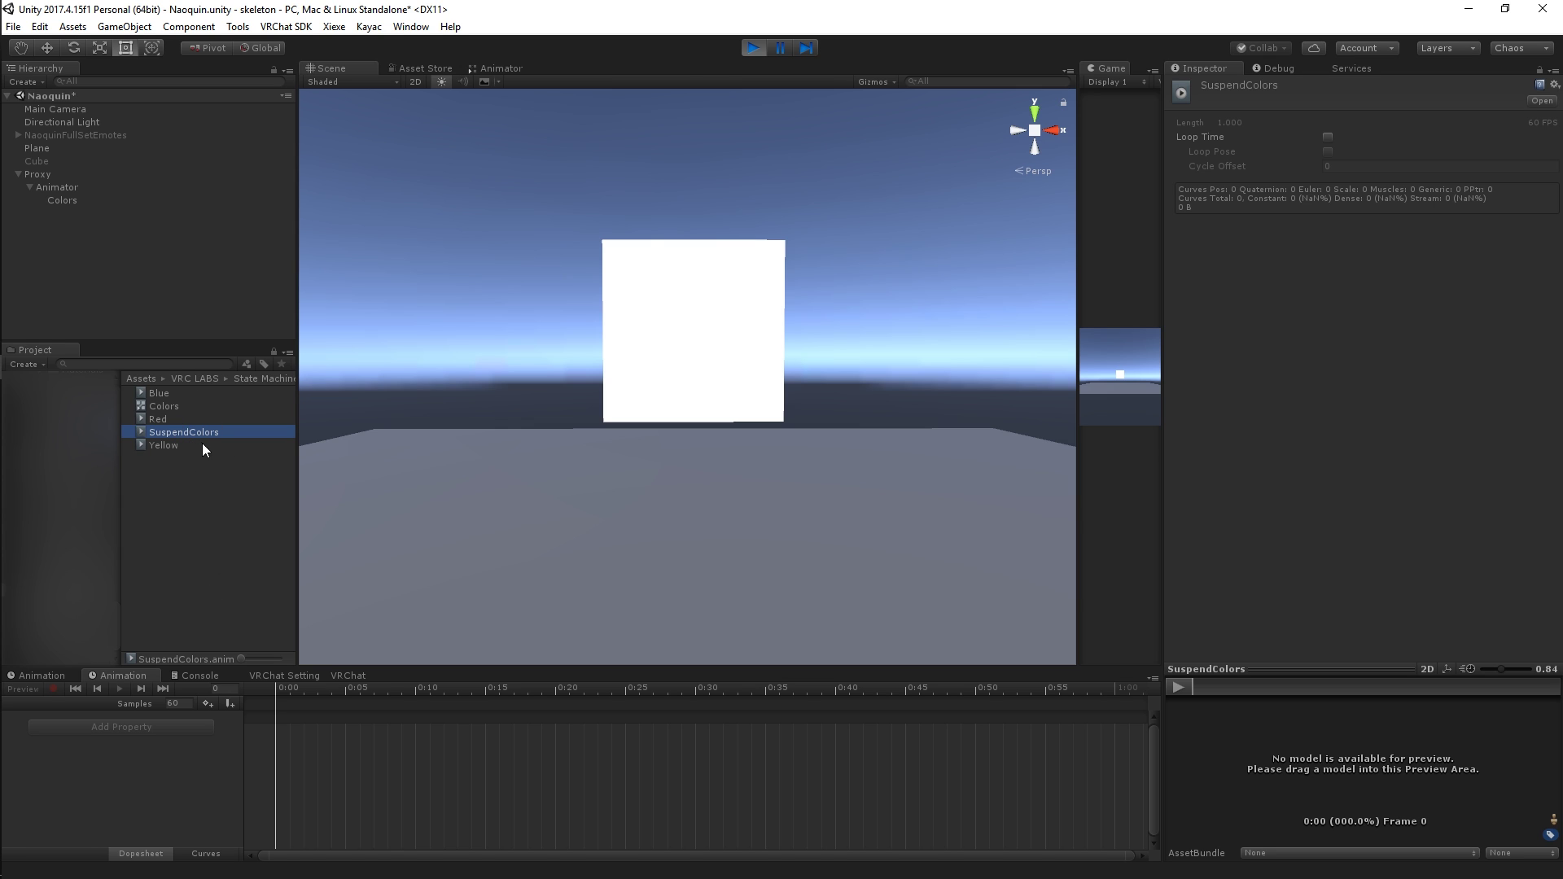
Add a Behaviour.Enabled keyframe to SuspendColors and strip the RenameThis prefix from its path.
right_click(1182, 91)
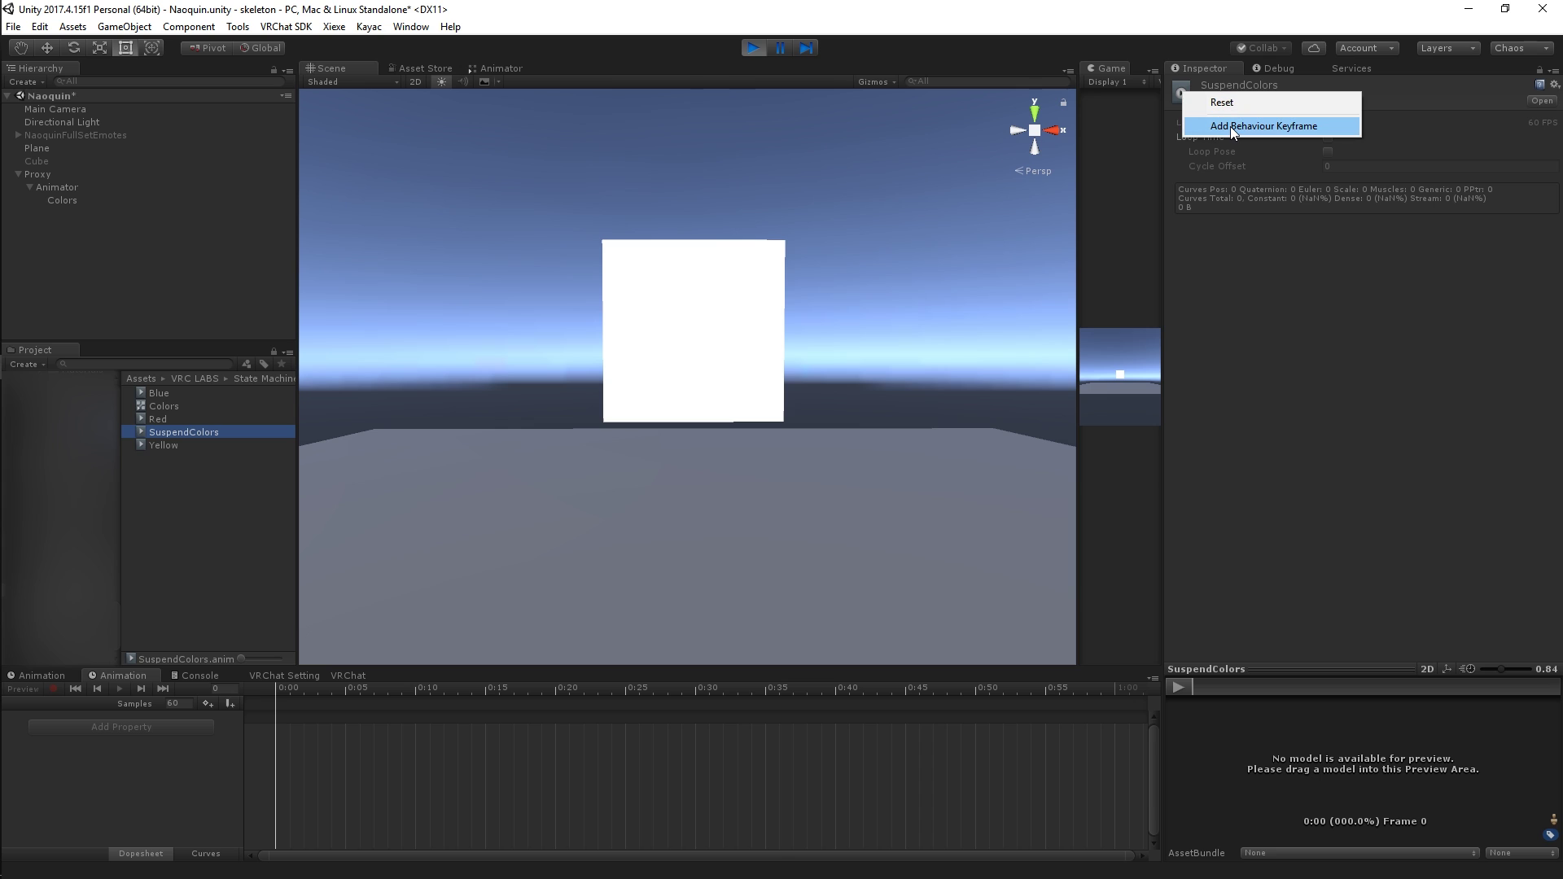
click(1229, 126)
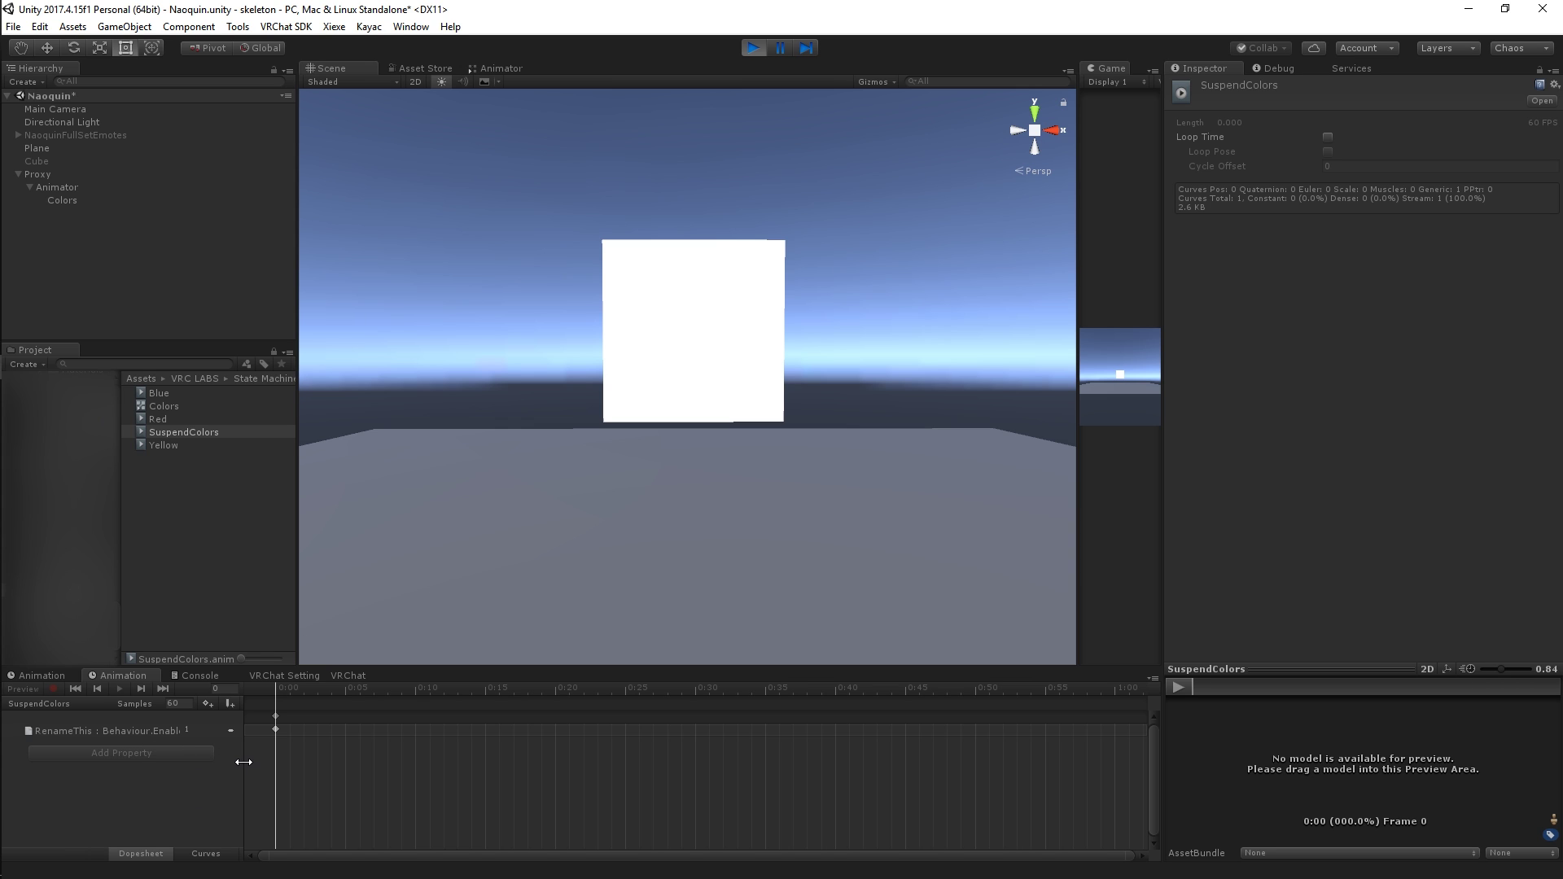
drag(244, 762, 306, 761)
click(73, 731)
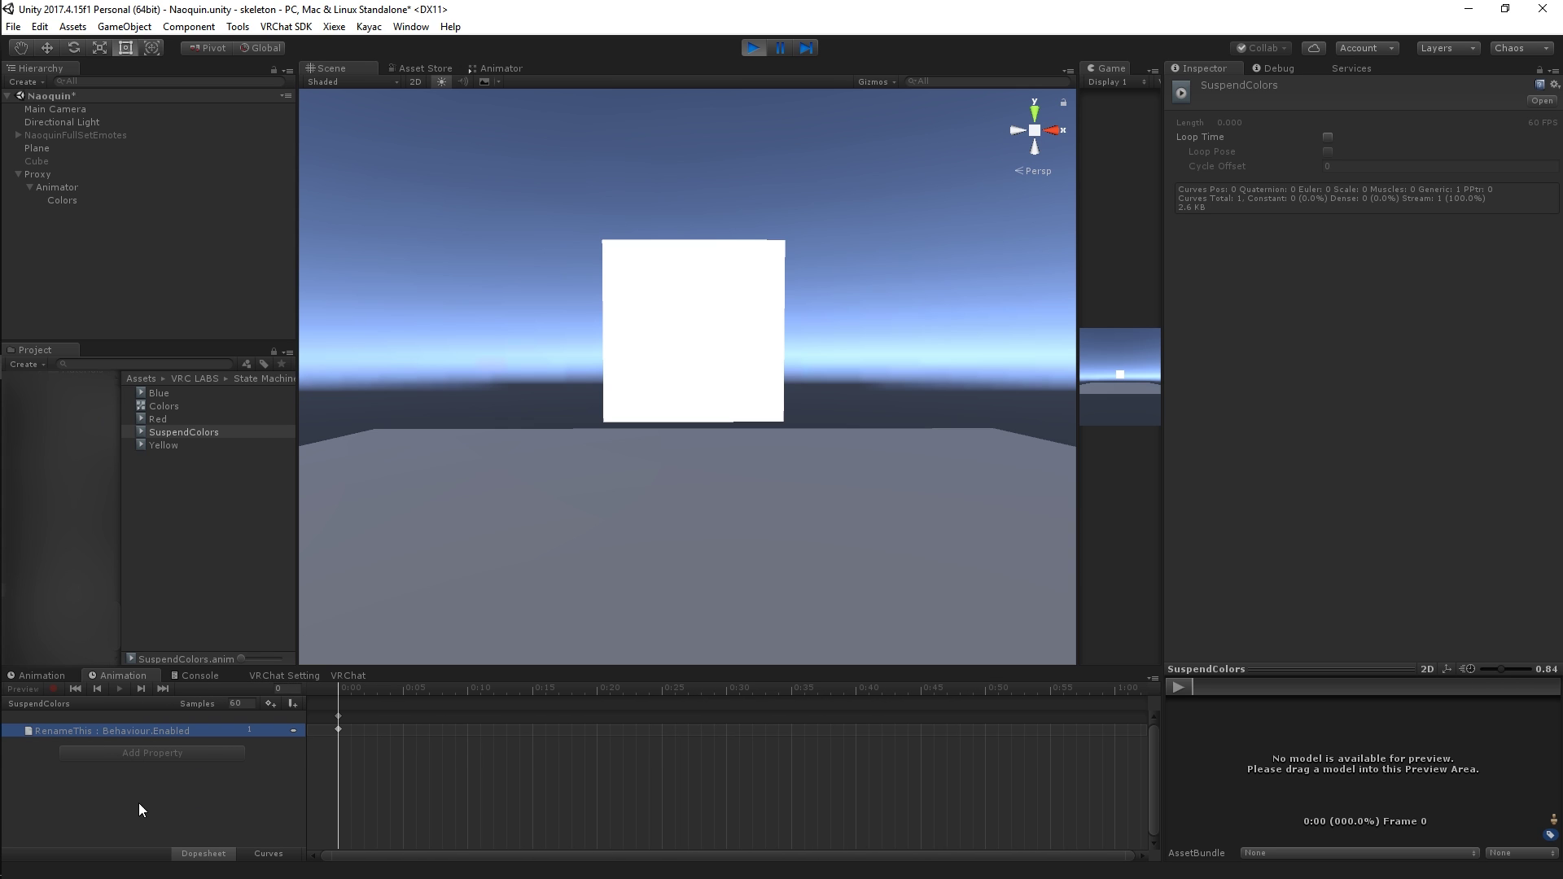
double_click(85, 730)
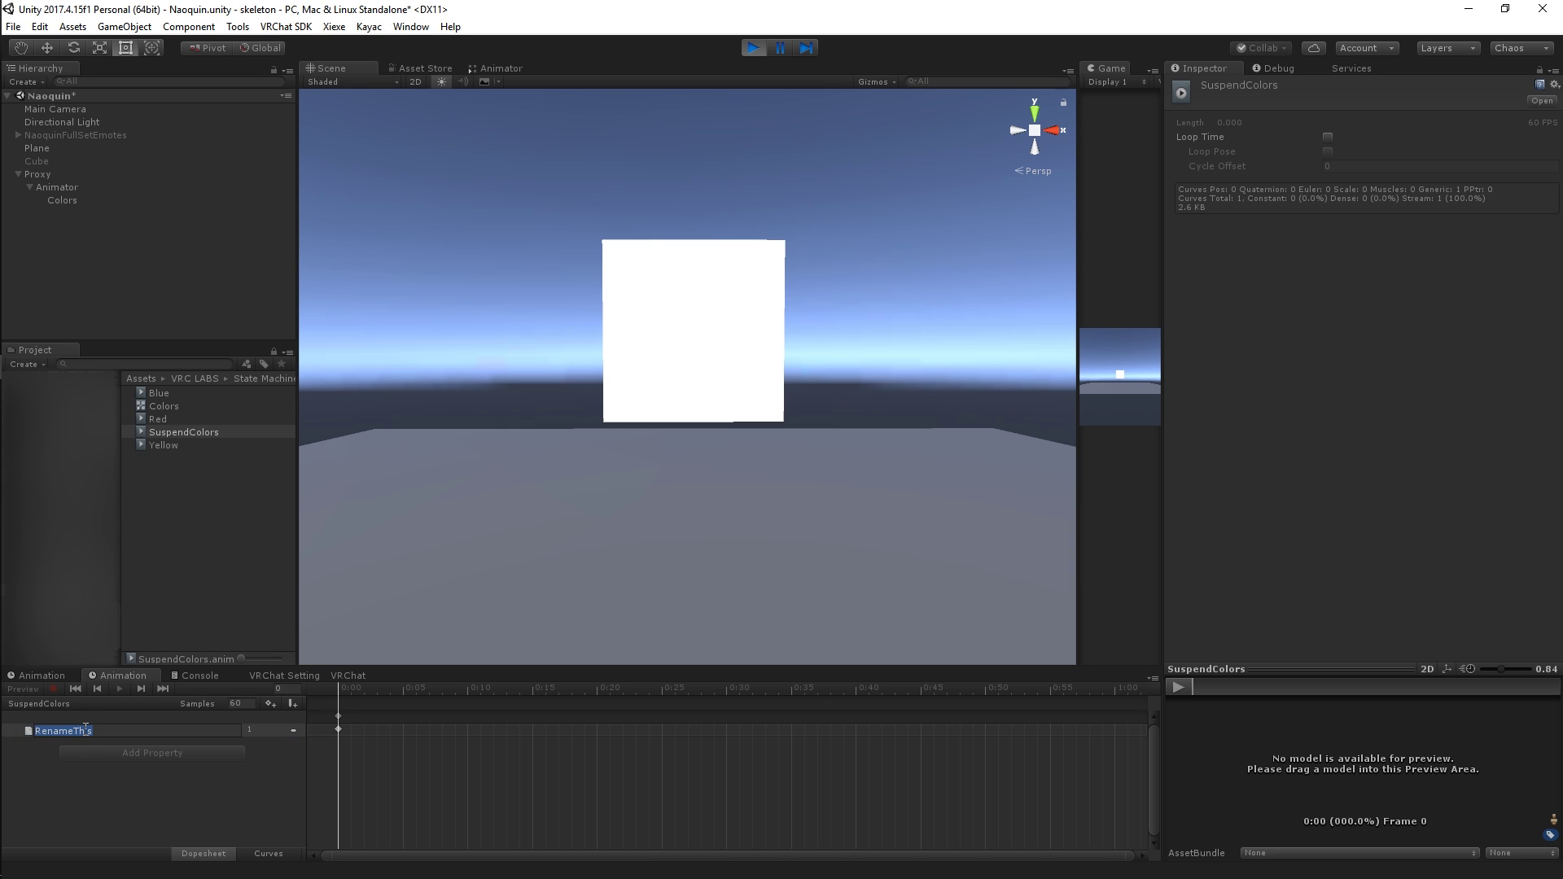
key(BackSpace)
key(Return)
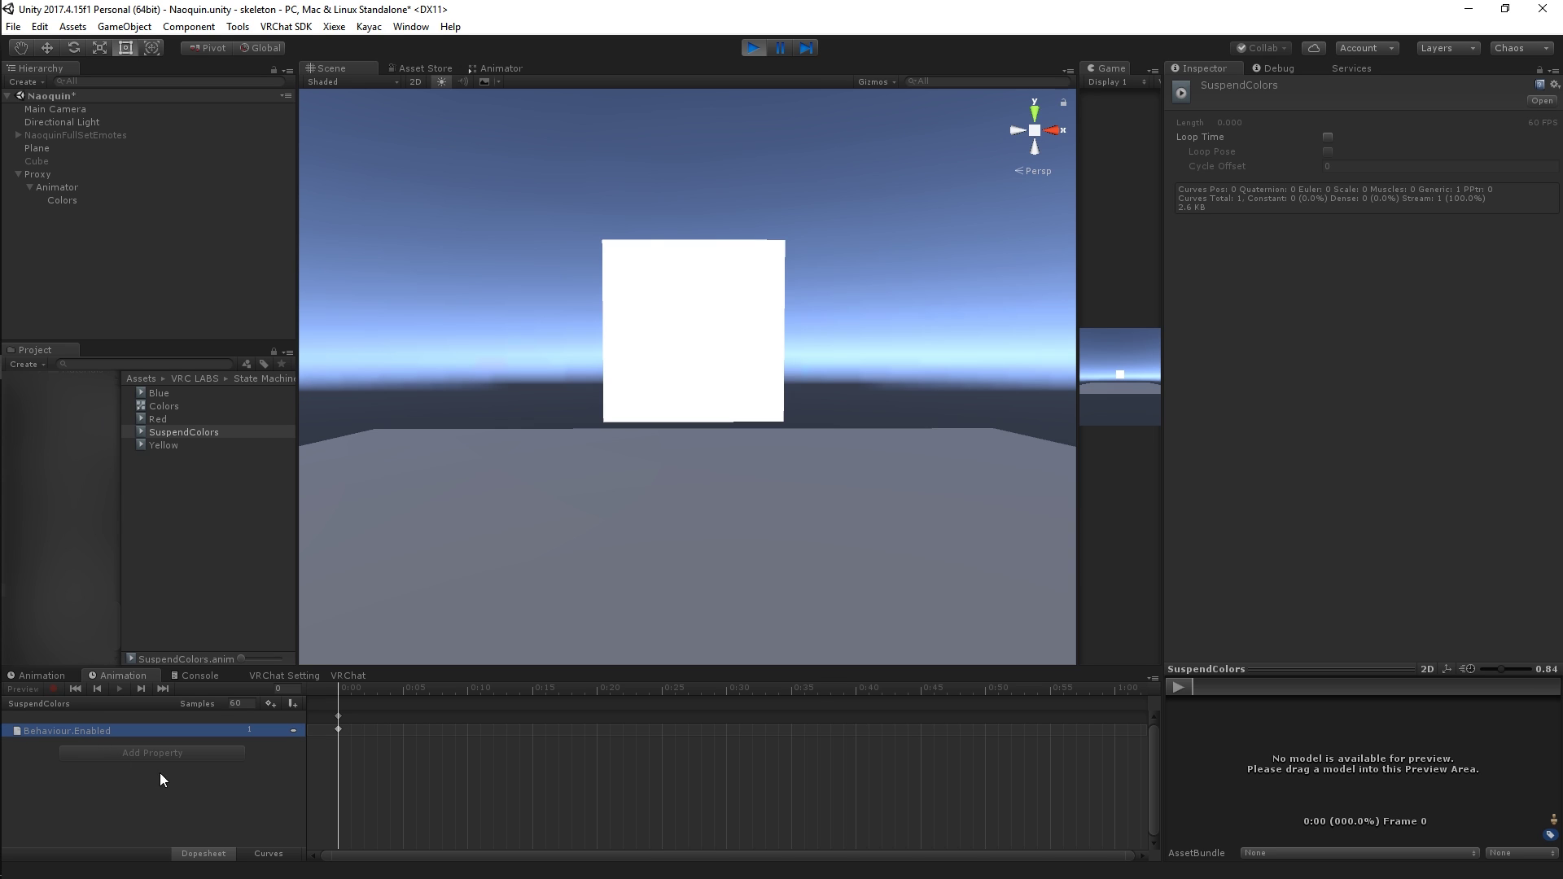
Shift the keyframes from 0:00 to frame 1, then select the Animator object under Proxy.
click(339, 716)
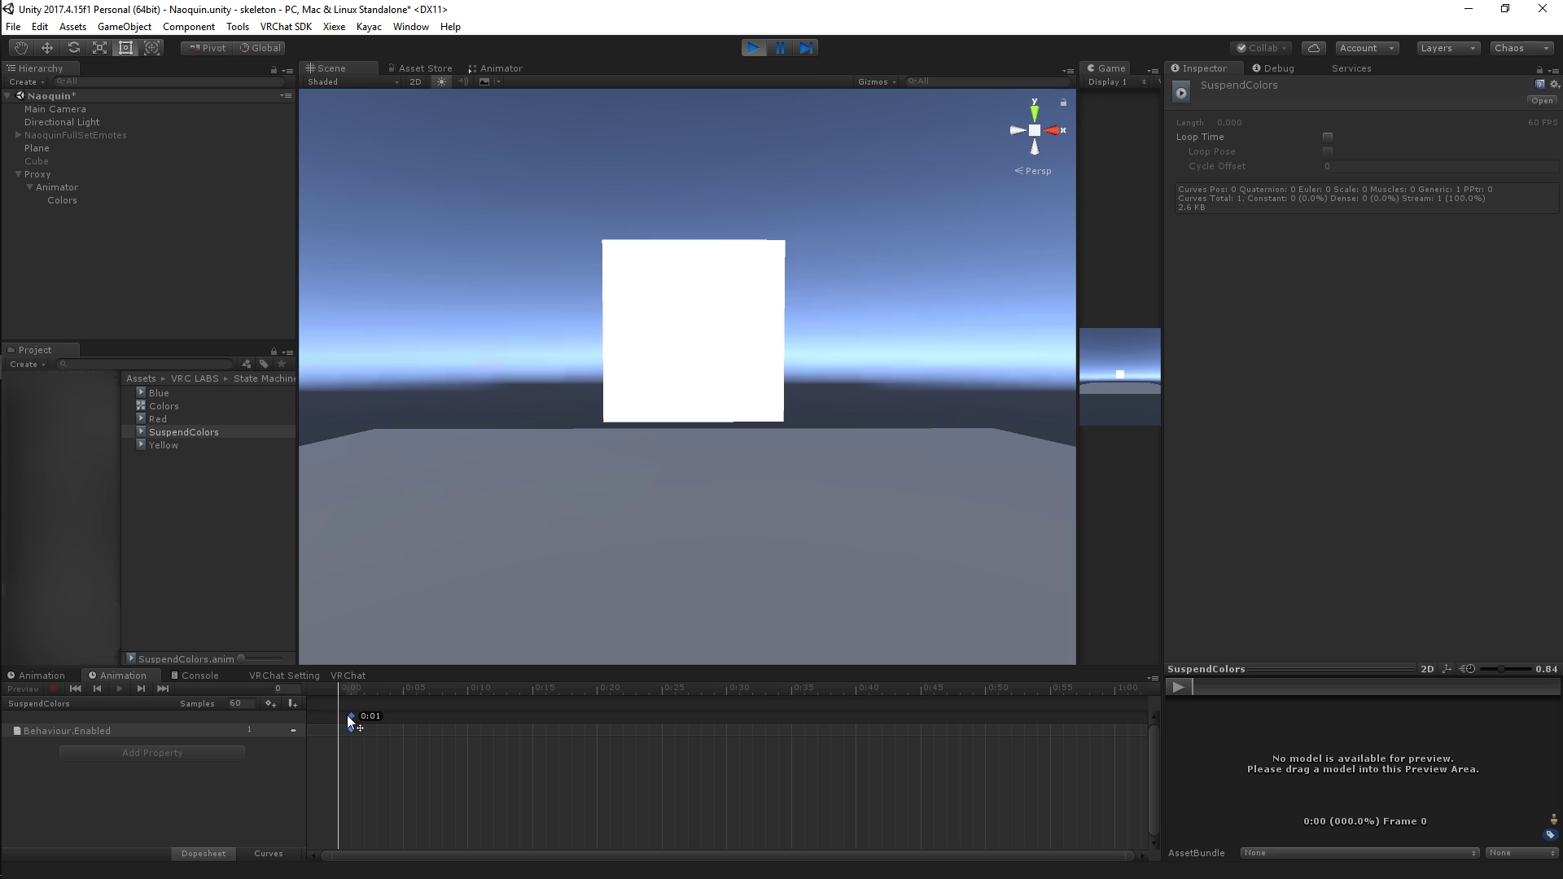
drag(347, 715, 350, 715)
click(350, 688)
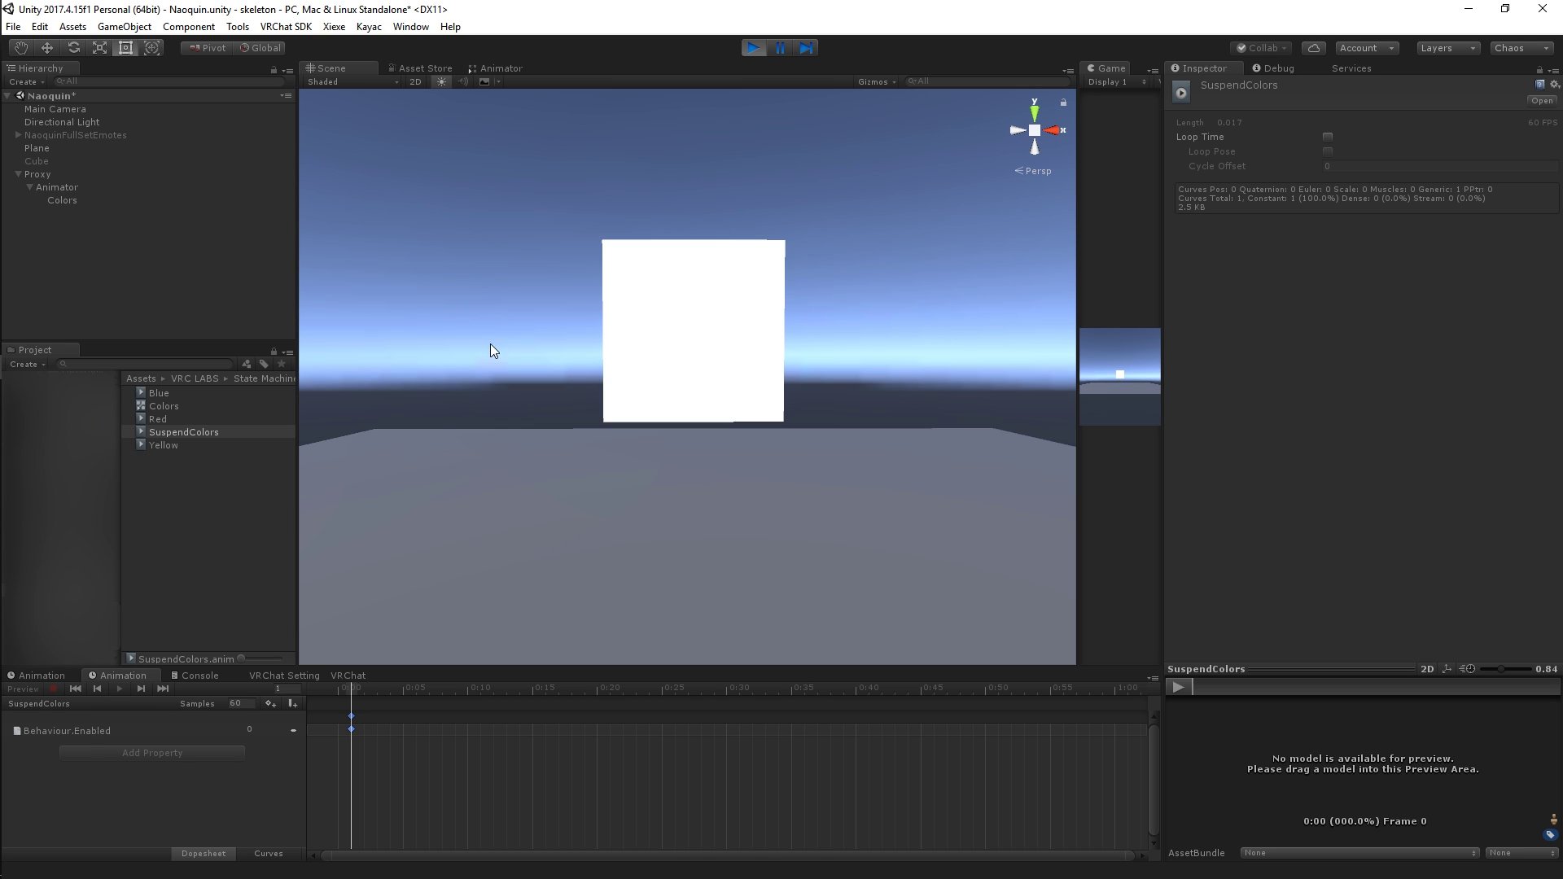
click(57, 187)
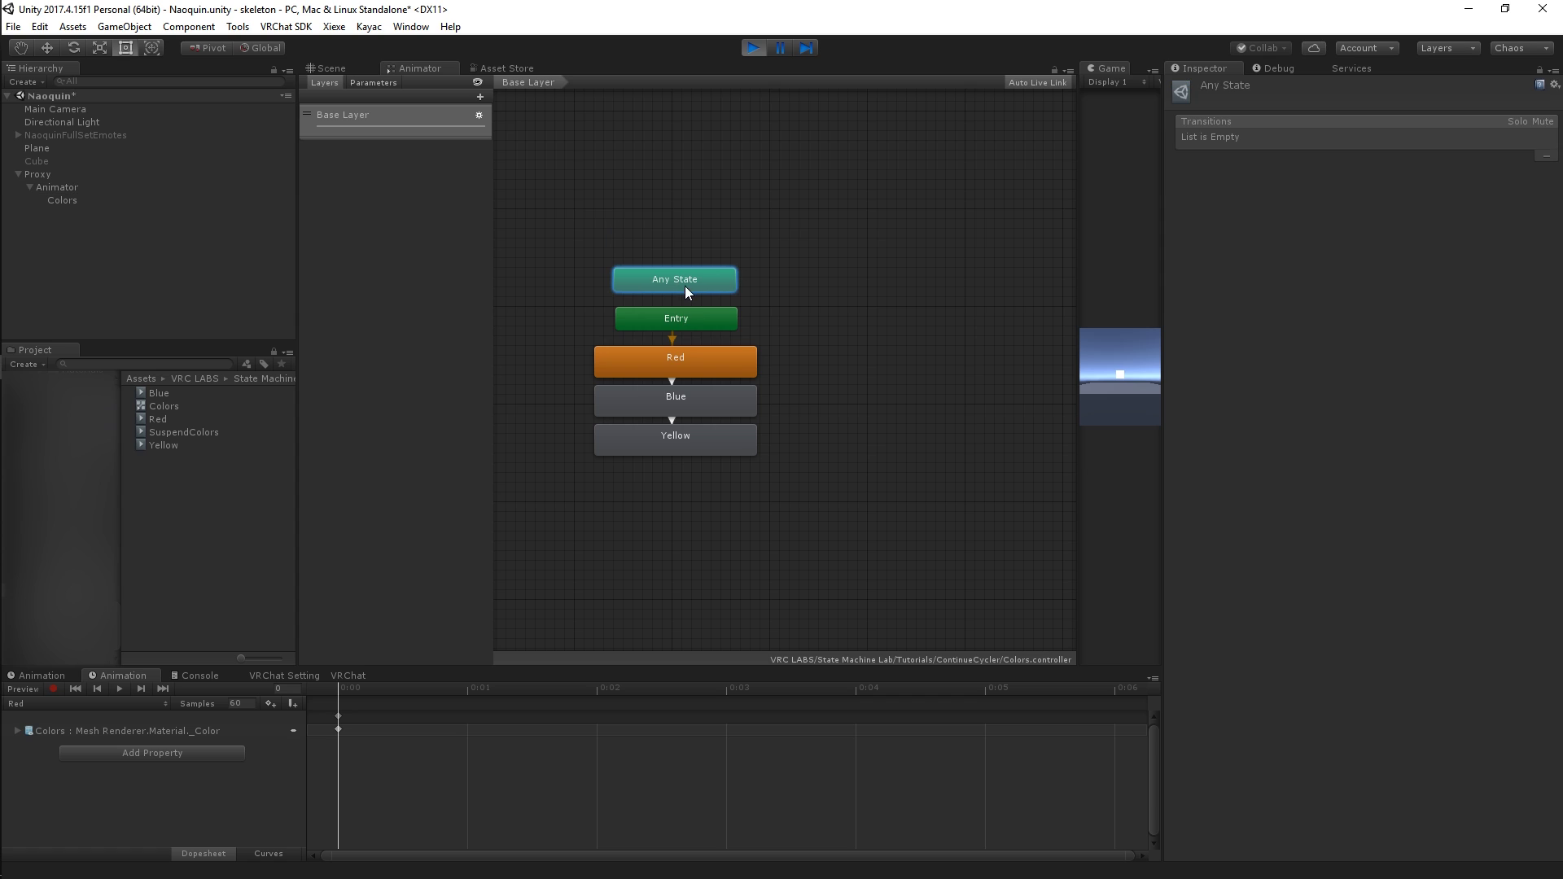
Delete the Red→Blue and Blue→Yellow transitions and stack Red, Blue and Yellow in a column.
drag(686, 286, 687, 296)
drag(674, 364, 827, 328)
click(755, 358)
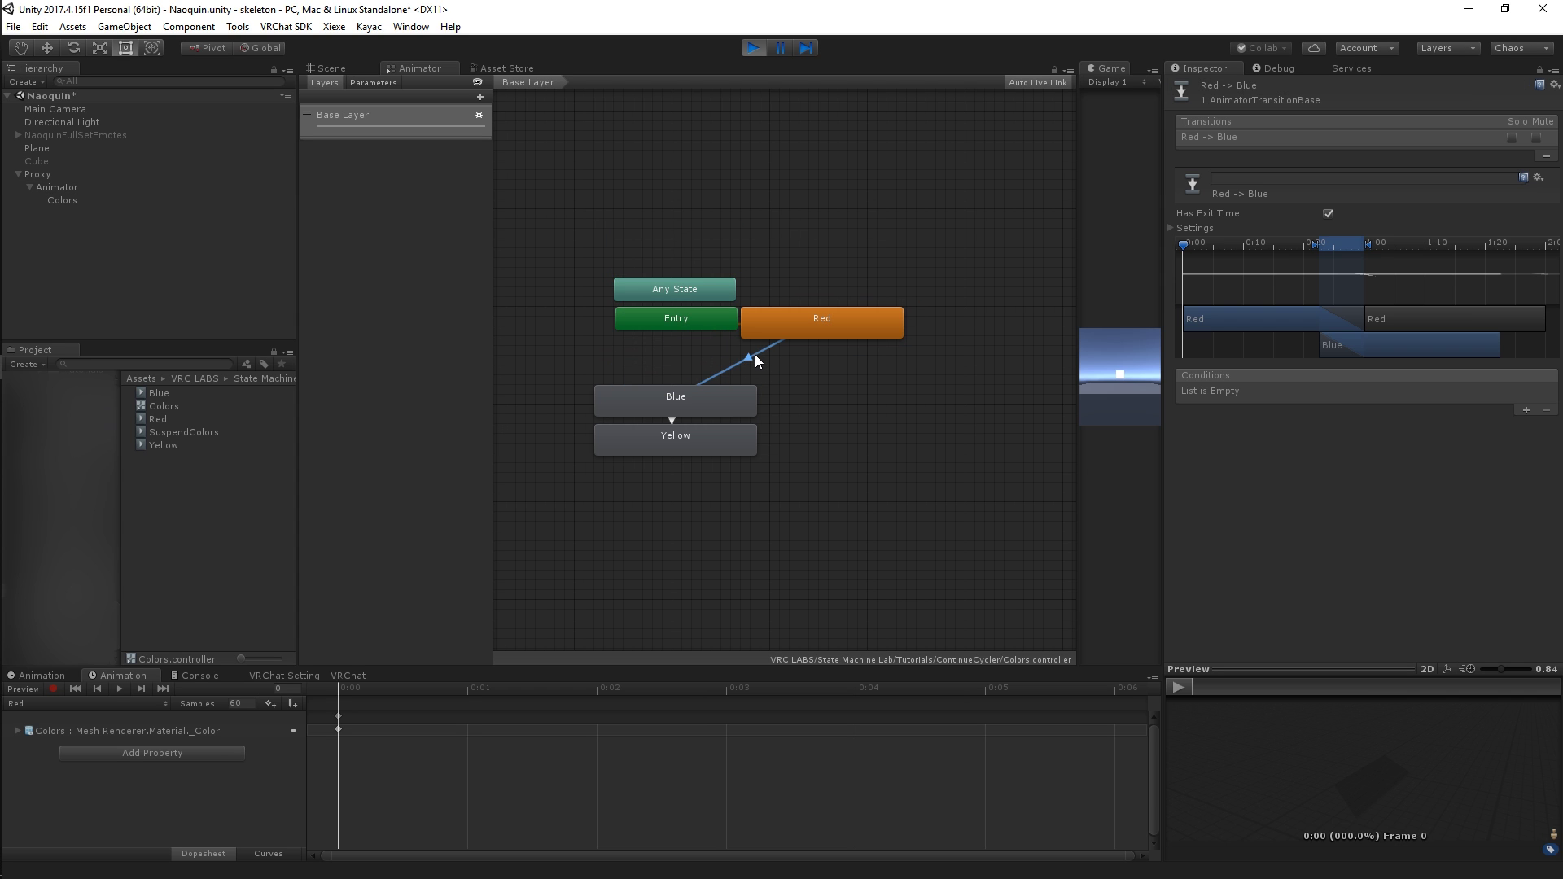
key(Delete)
click(671, 421)
key(Delete)
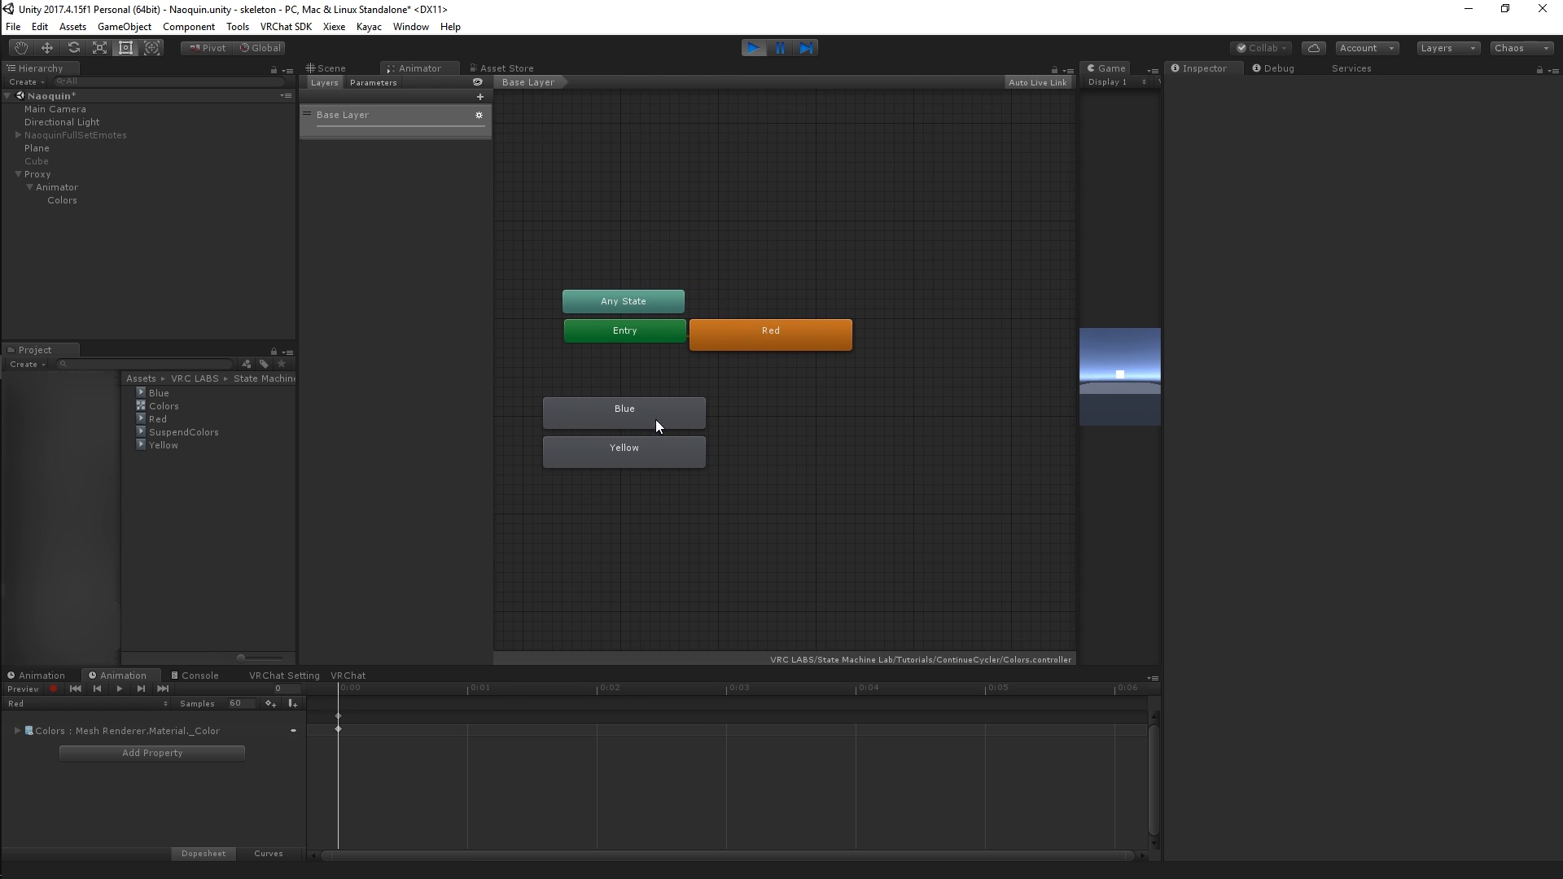
drag(656, 422, 755, 381)
drag(627, 451, 775, 437)
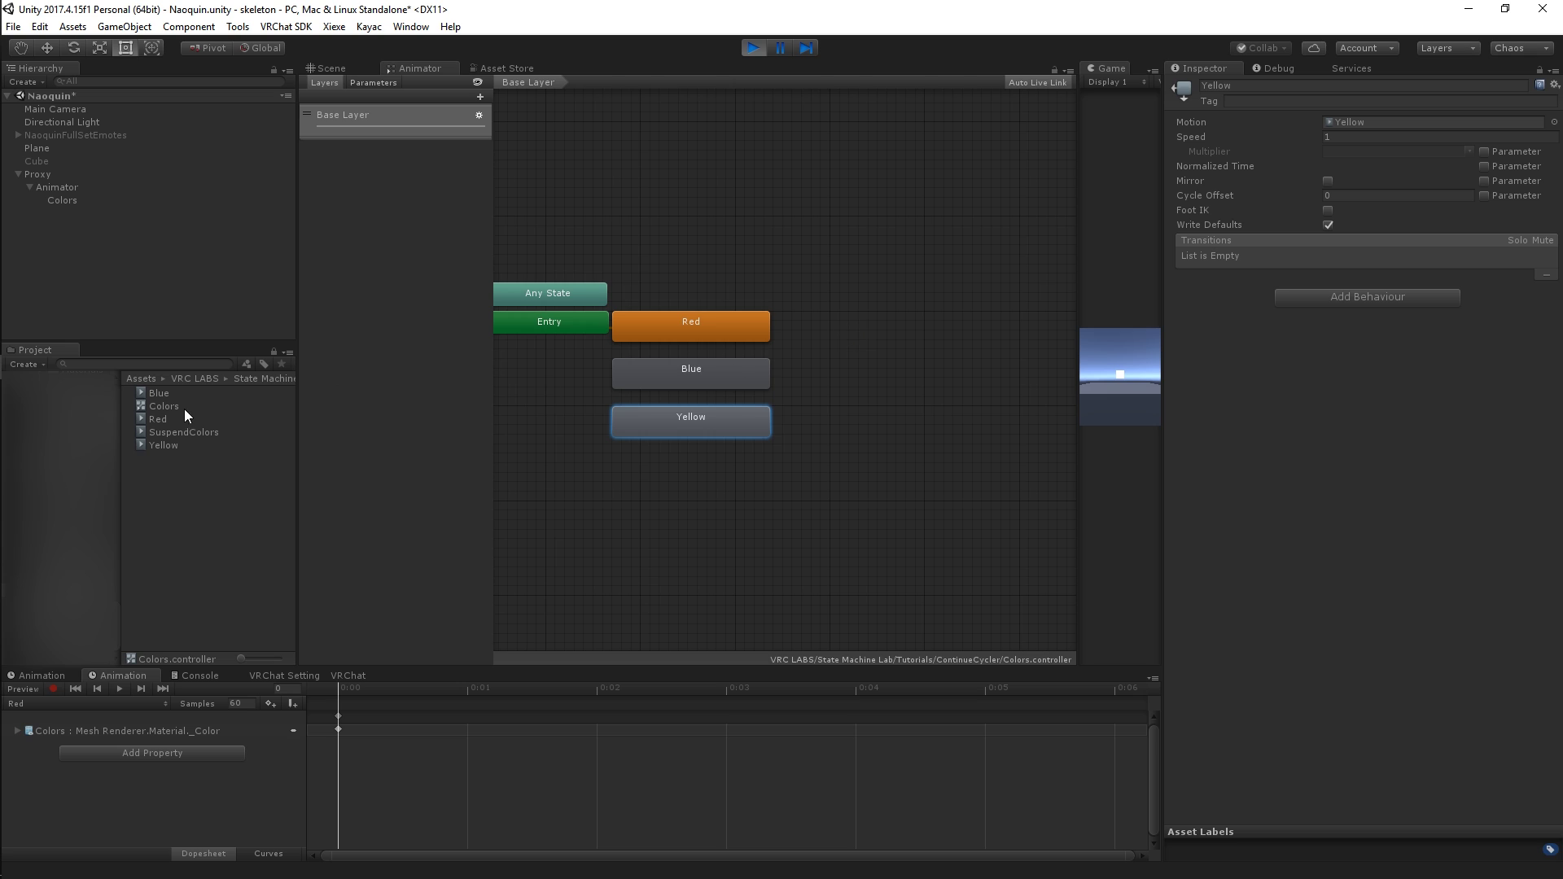
Drag the SuspendColors clip in three times, stacking SuspendColors, SuspendColors 0 and SuspendColors 1 beside the colours.
drag(164, 433, 892, 334)
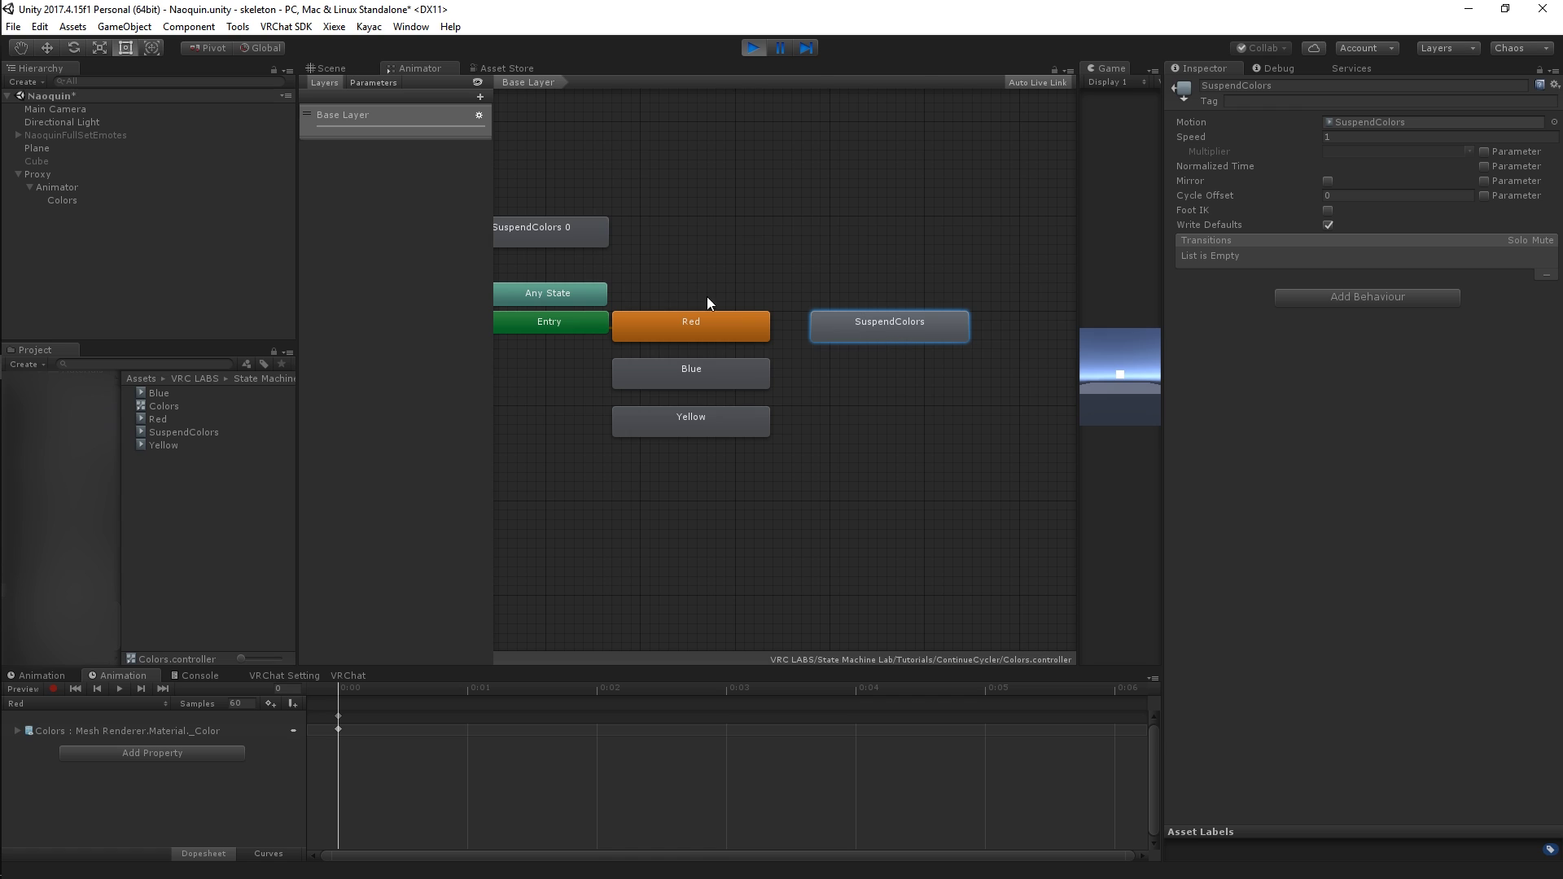
drag(559, 238, 916, 376)
drag(560, 234, 917, 422)
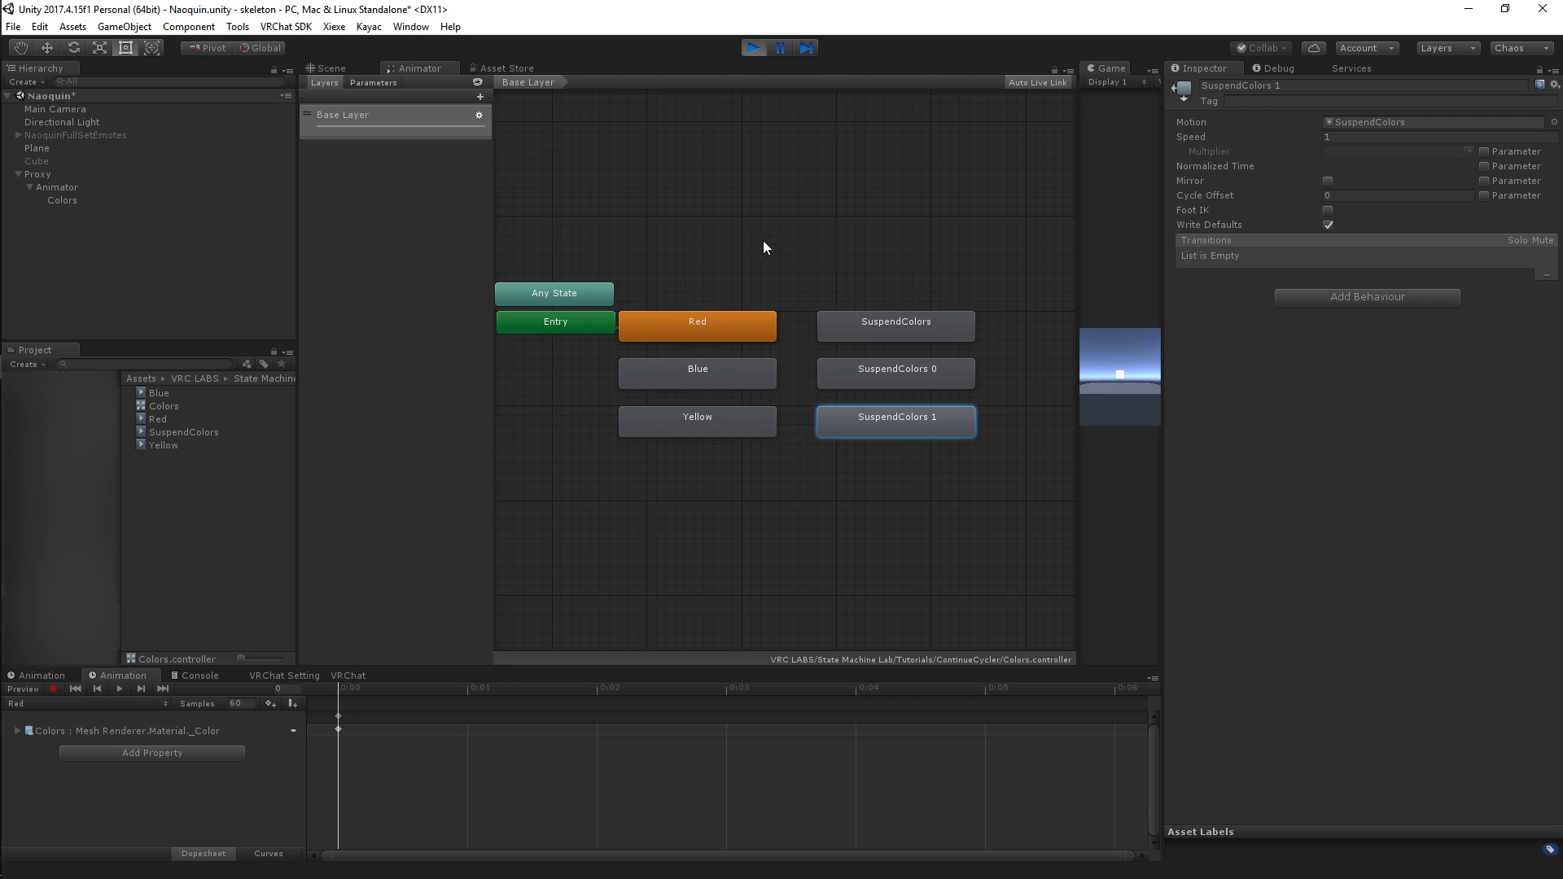
click(711, 345)
click(719, 324)
click(708, 375)
click(708, 434)
click(733, 330)
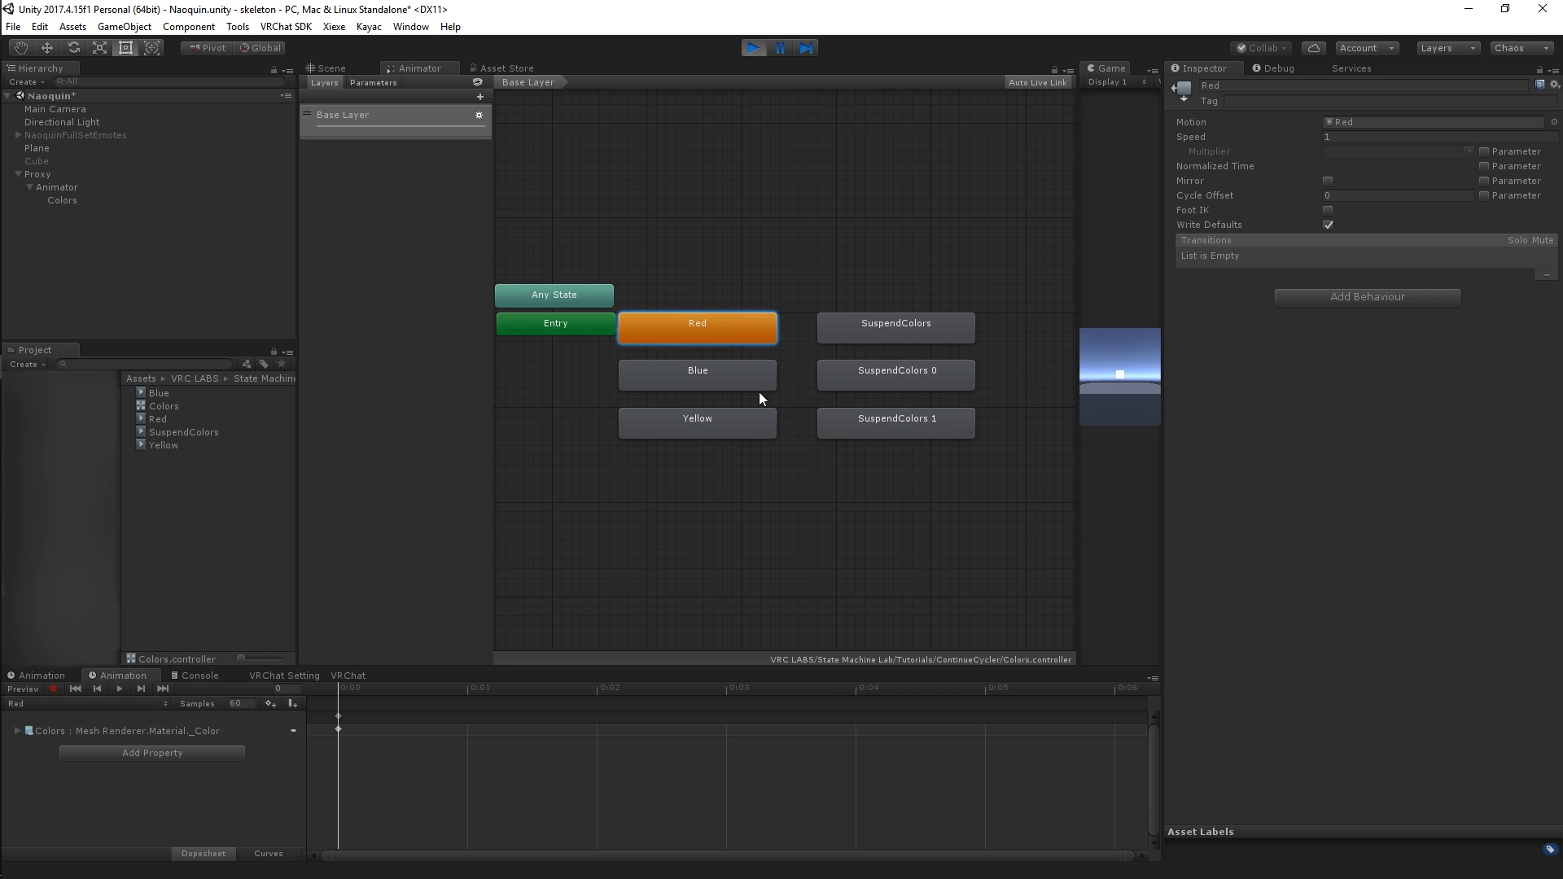
Uncheck Write Defaults on the Red, Blue and Yellow states together, then switch to the Scene view.
click(327, 69)
click(403, 66)
drag(713, 285, 715, 471)
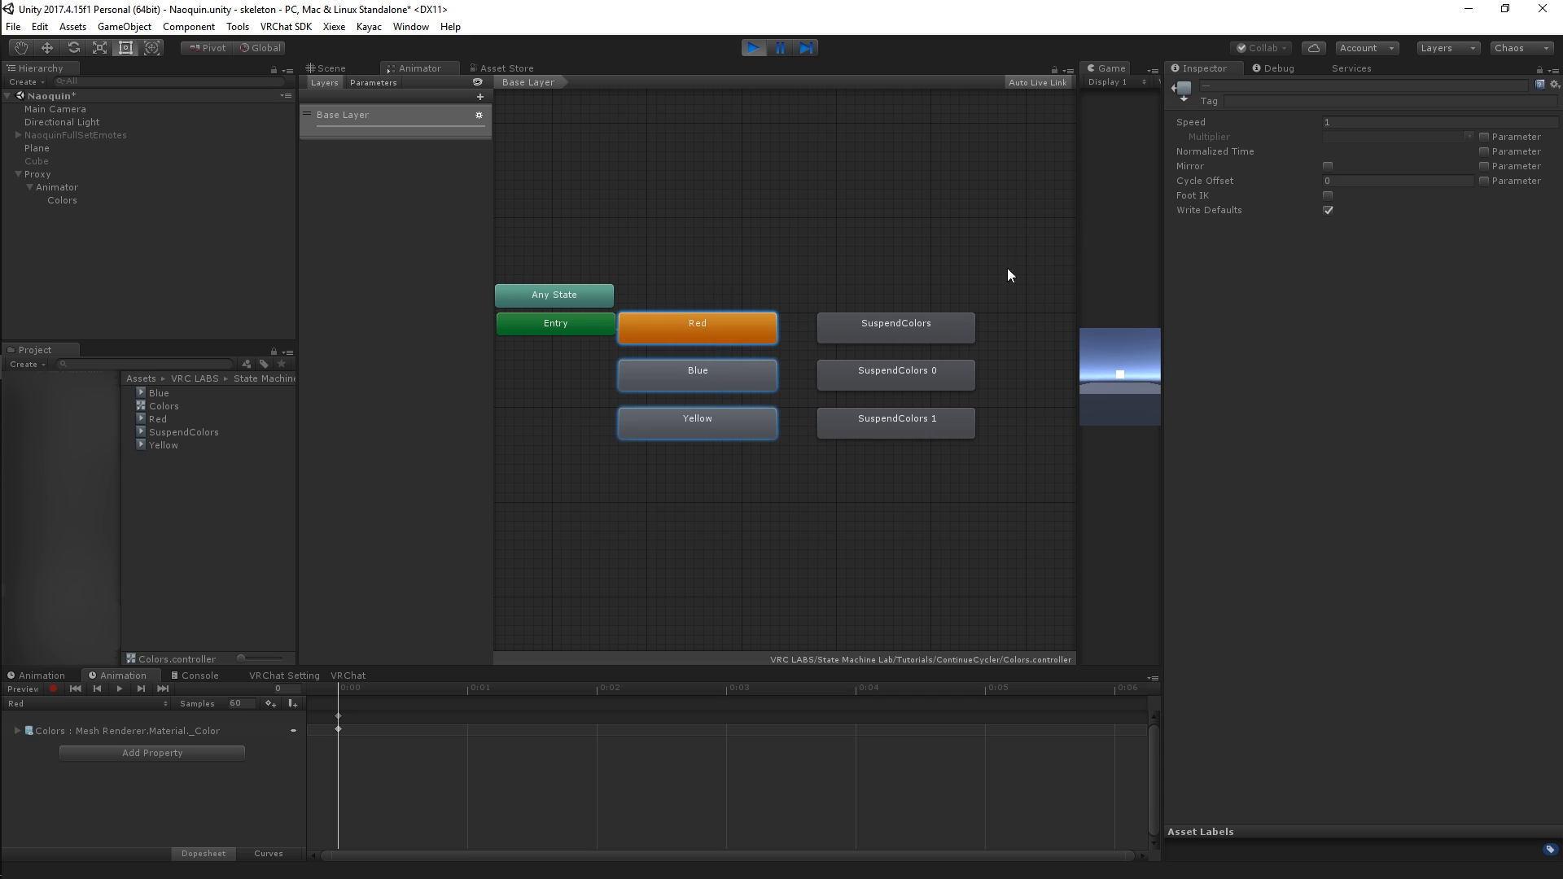
drag(911, 296, 873, 442)
click(733, 247)
drag(694, 278, 699, 456)
click(1327, 211)
click(1328, 211)
click(819, 259)
click(682, 321)
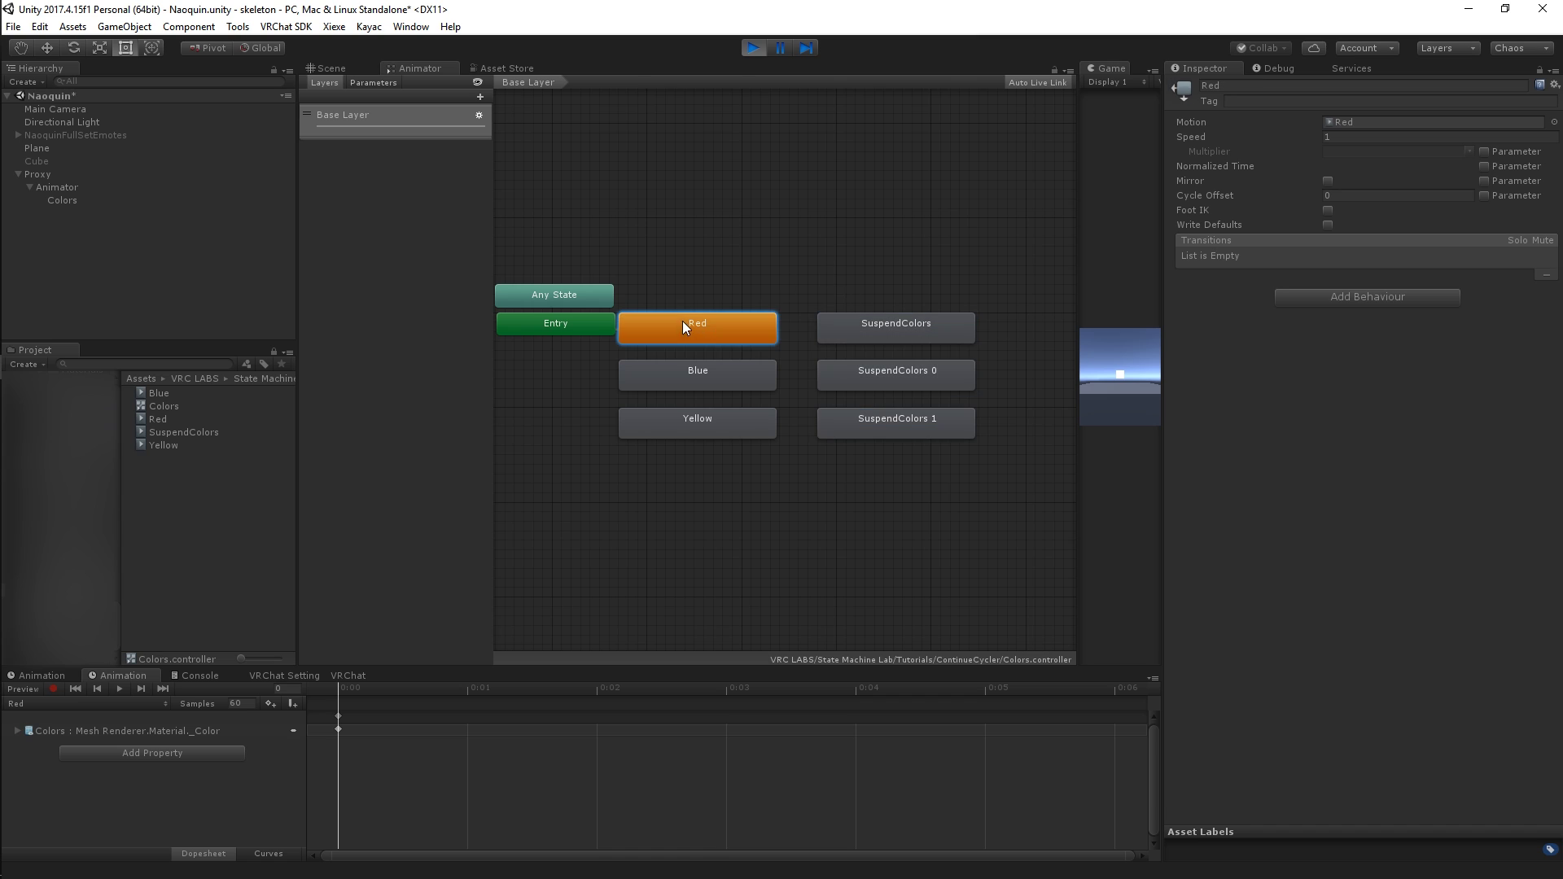
click(331, 68)
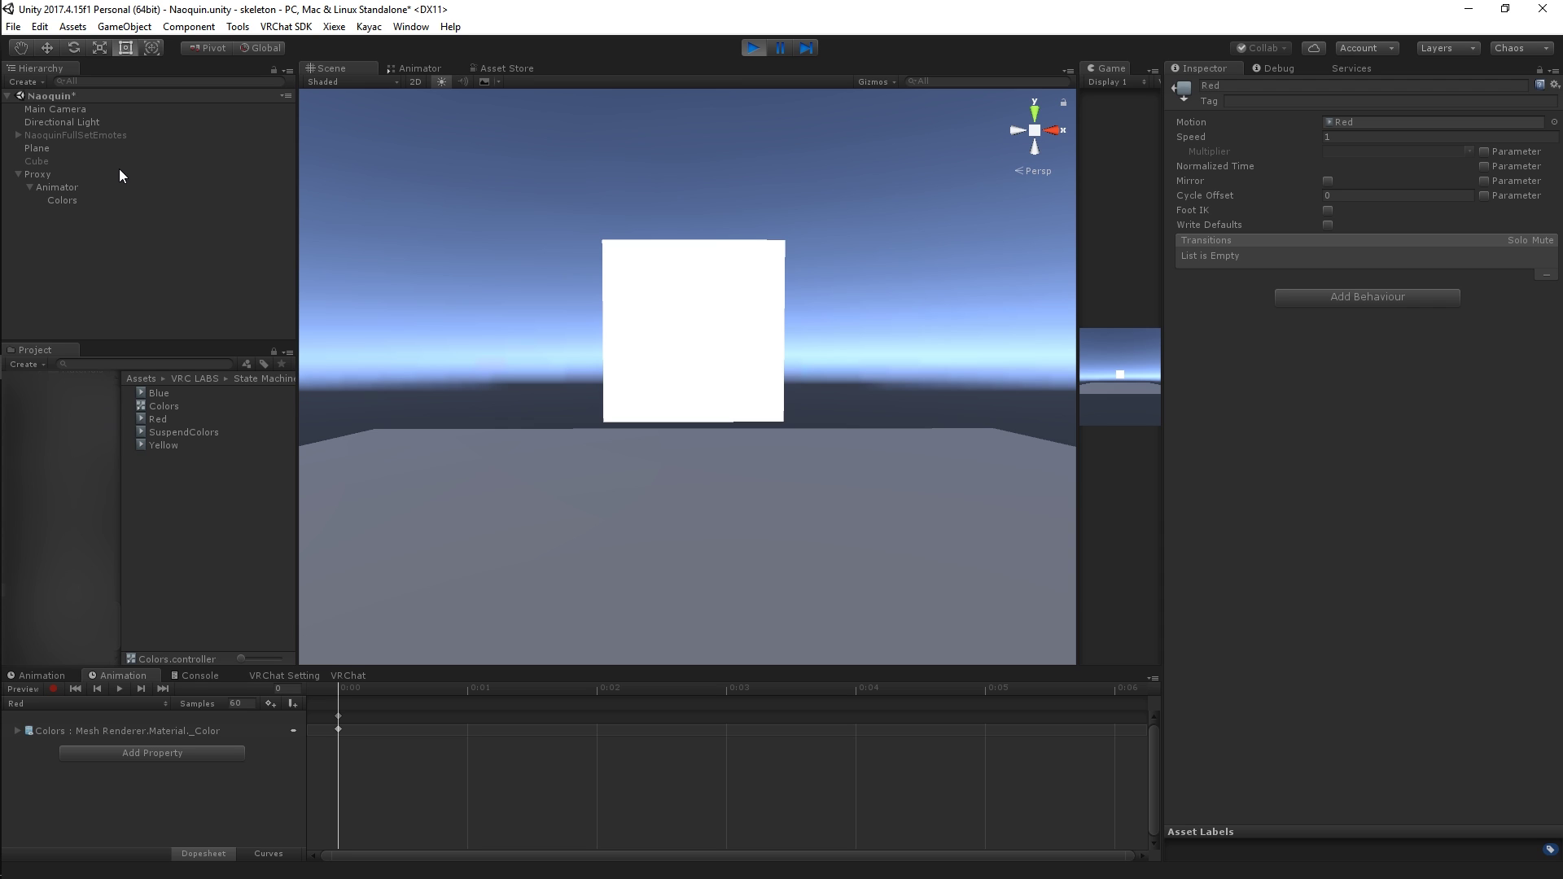
Back in the Animator graph, inspect the Red, Blue, Yellow and SuspendColors states and the cube.
click(433, 70)
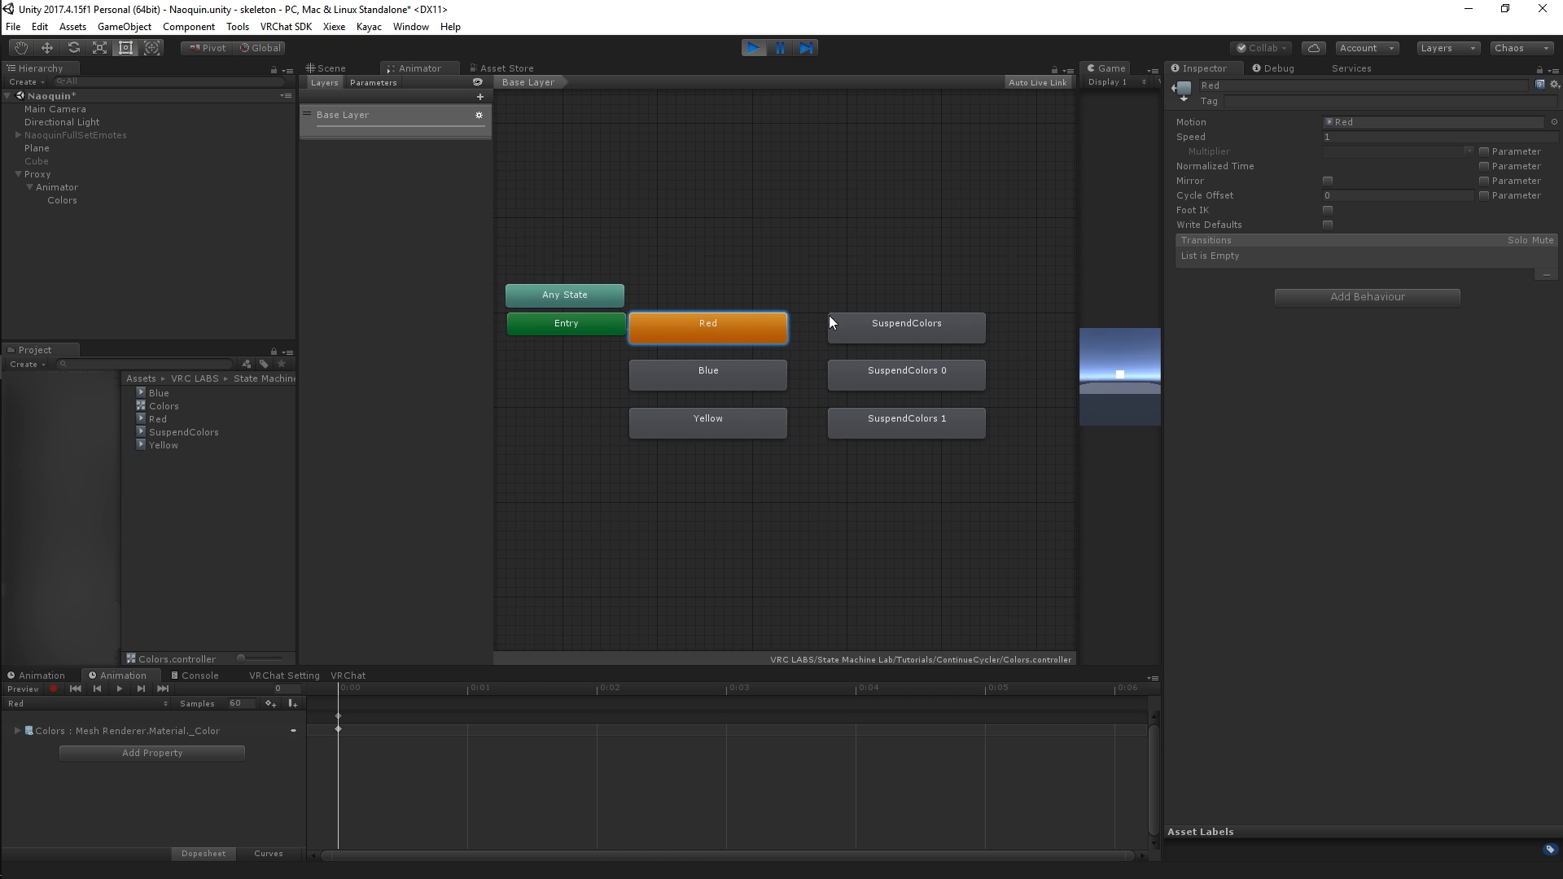
click(762, 371)
click(764, 426)
click(754, 335)
click(755, 378)
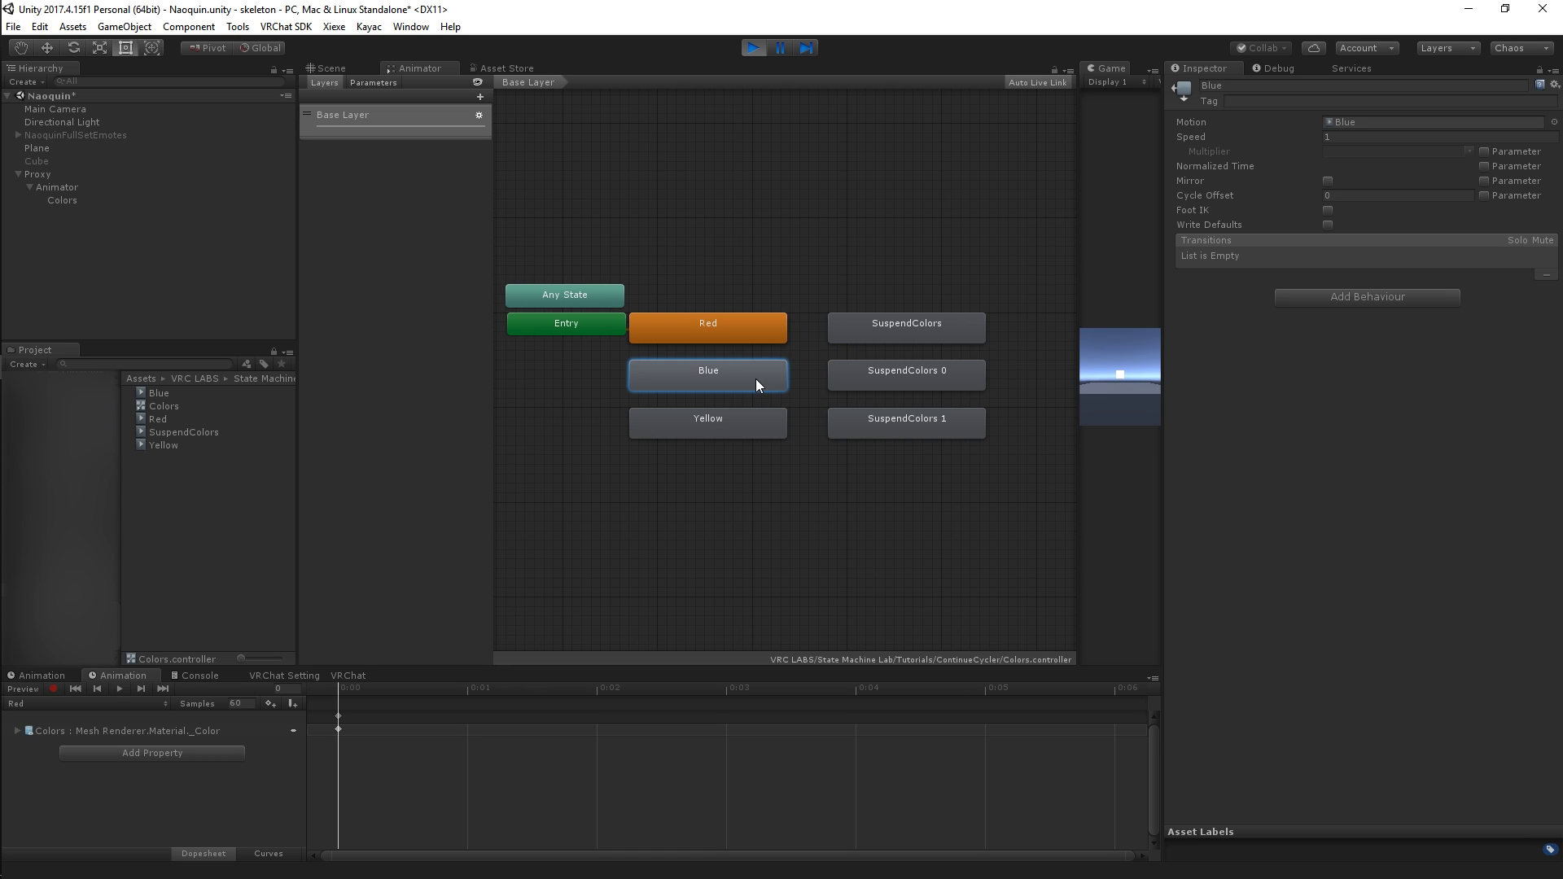
click(742, 335)
click(340, 67)
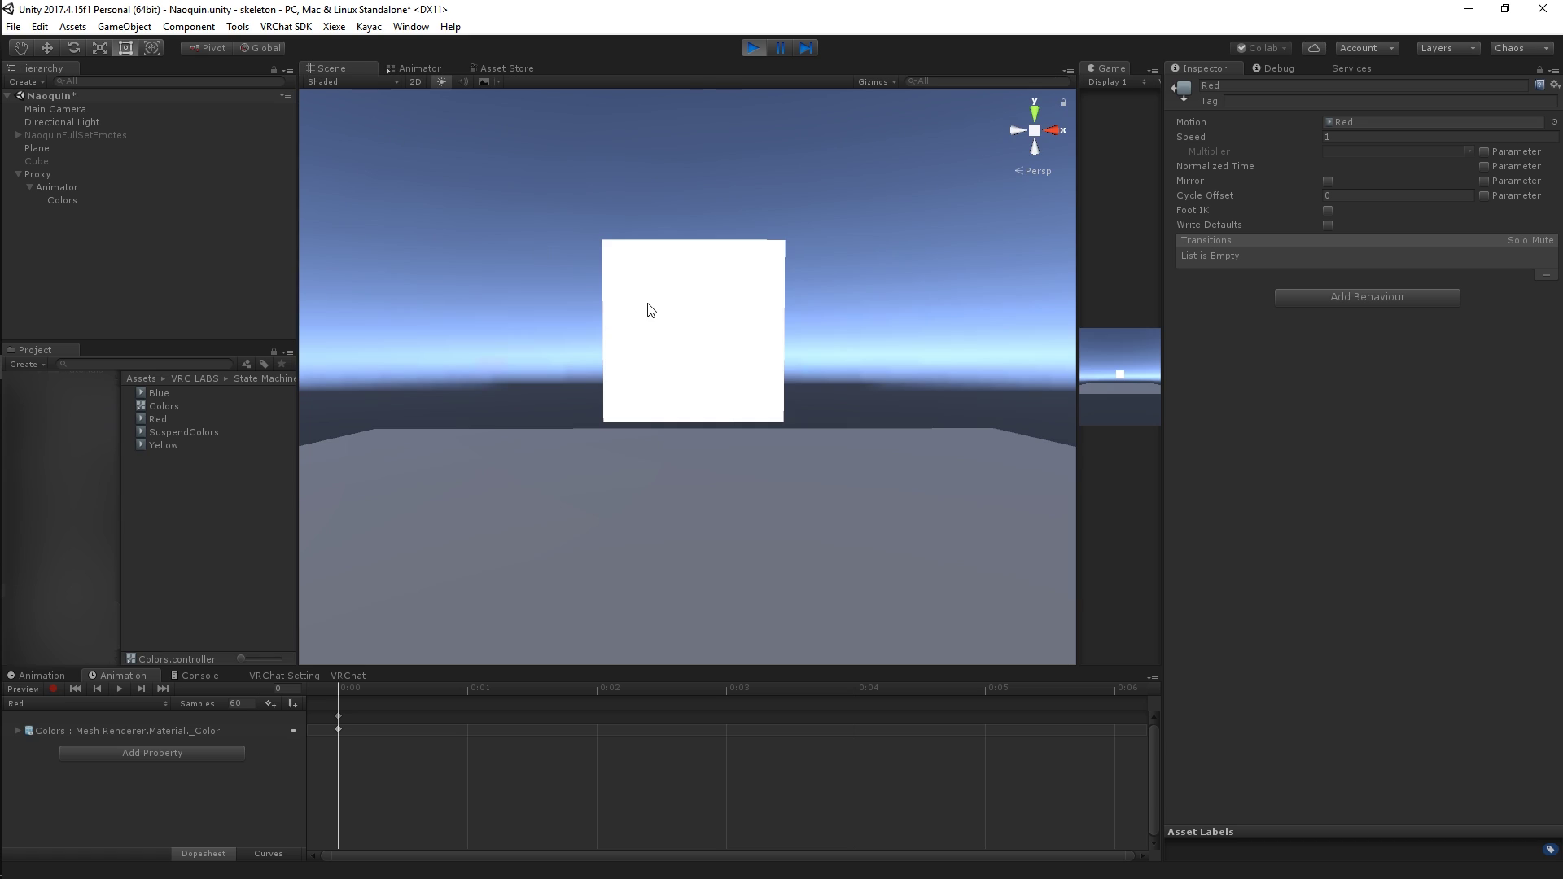
click(424, 70)
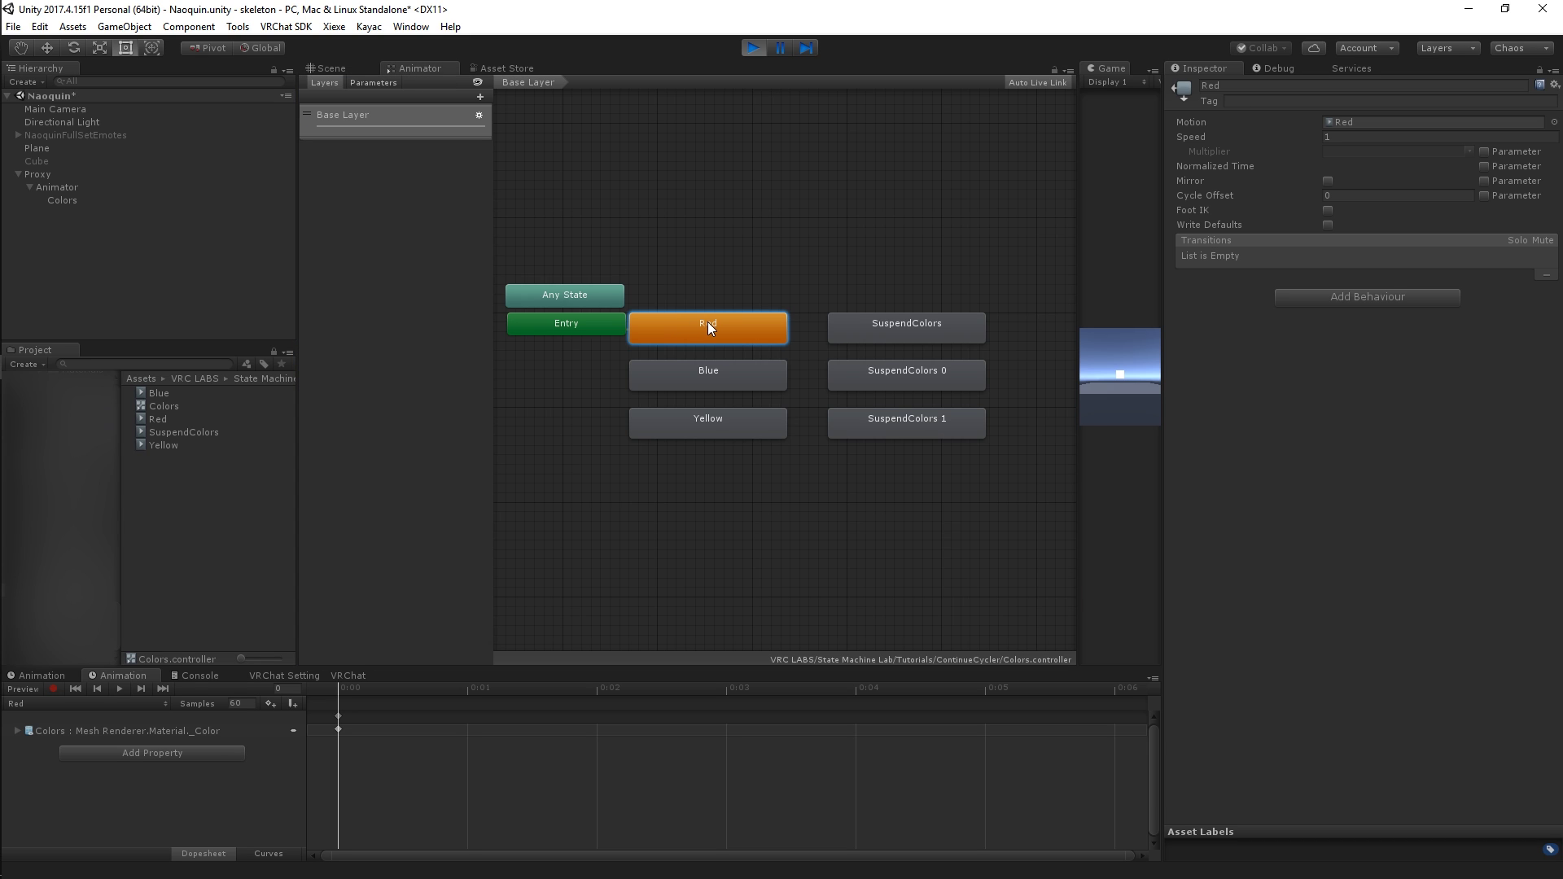
click(896, 337)
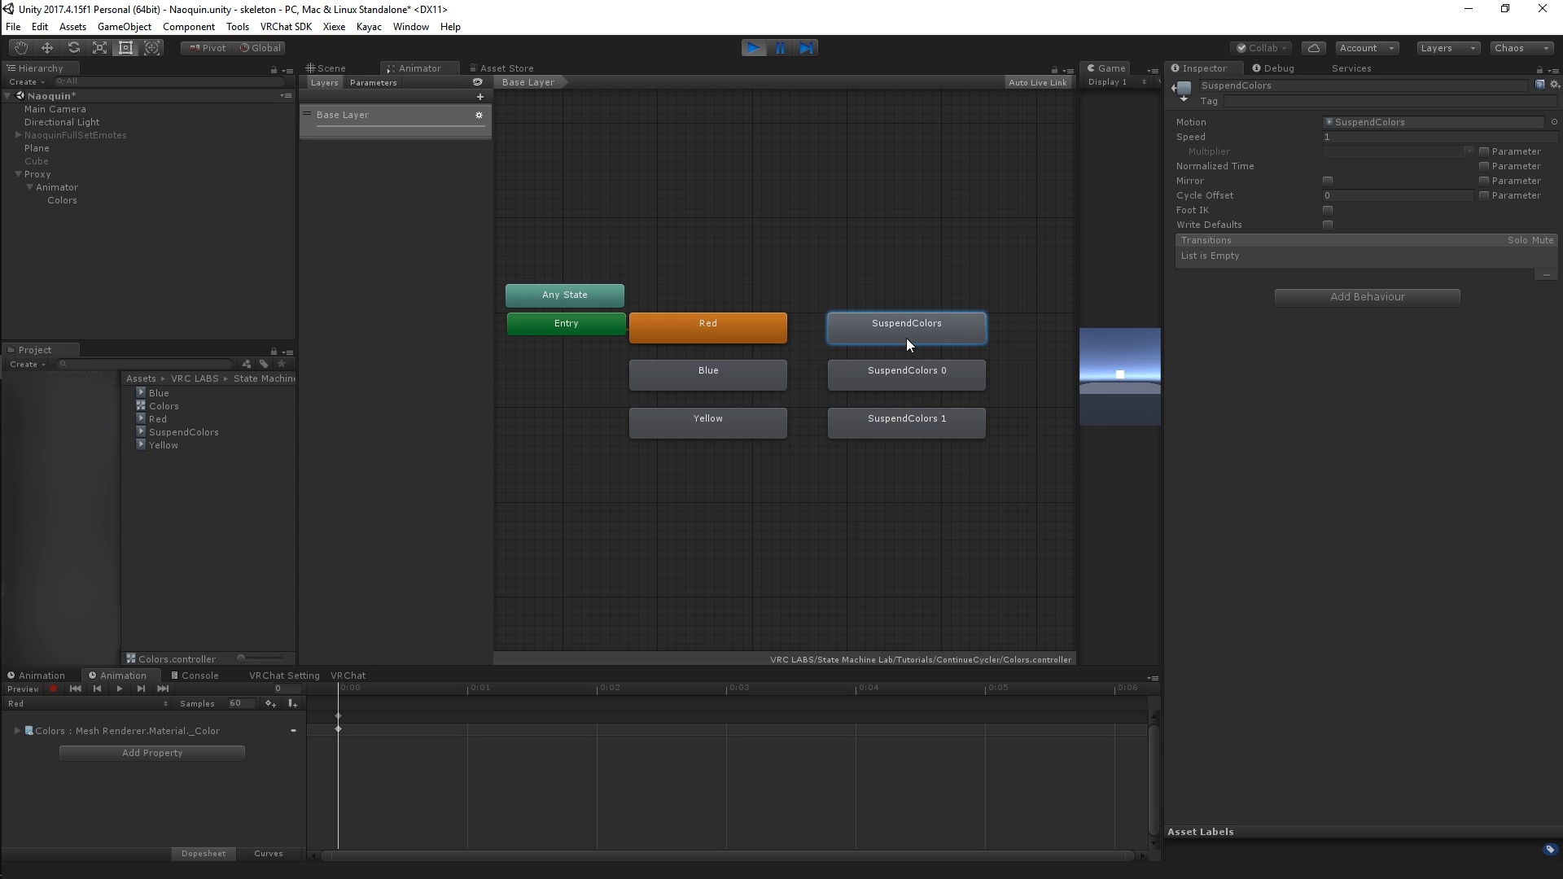
click(901, 344)
Make transitions Red → SuspendColors and SuspendColors → Blue.
click(740, 329)
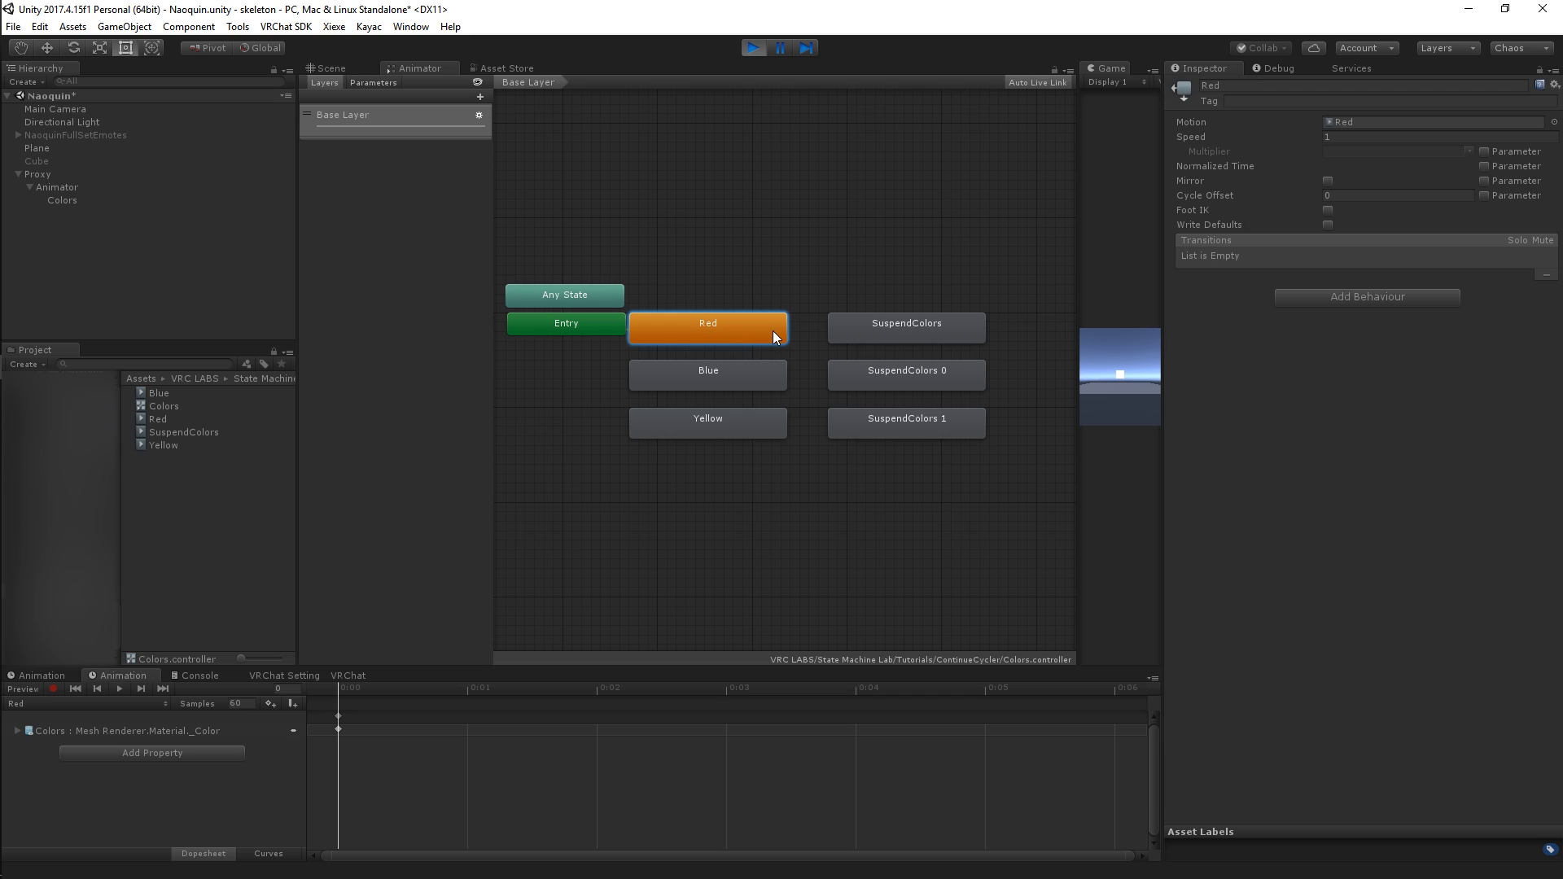
right_click(758, 325)
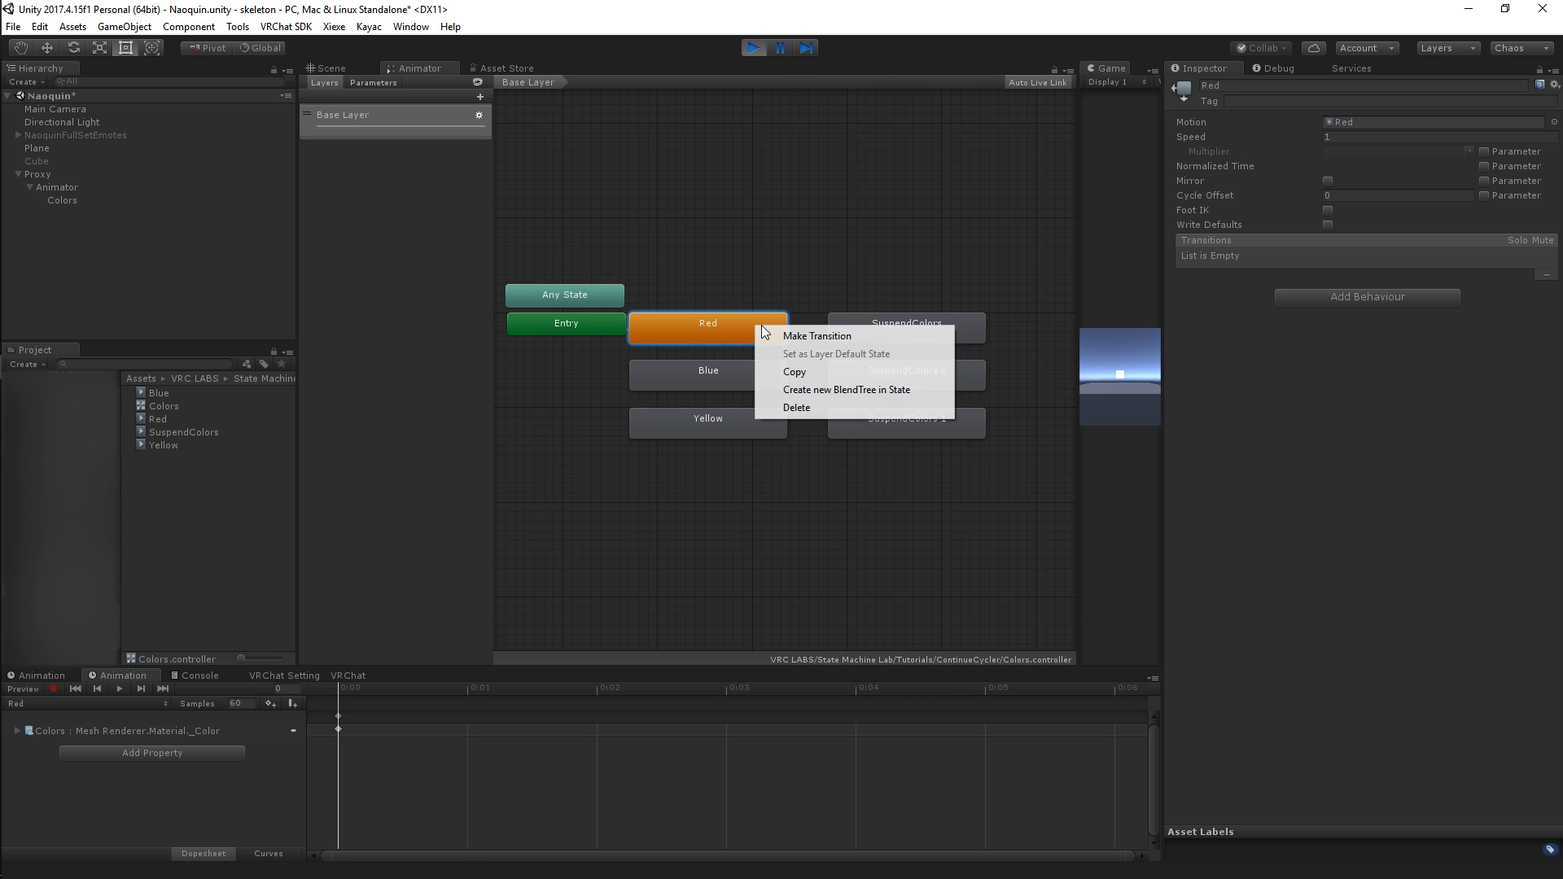
click(781, 333)
click(859, 326)
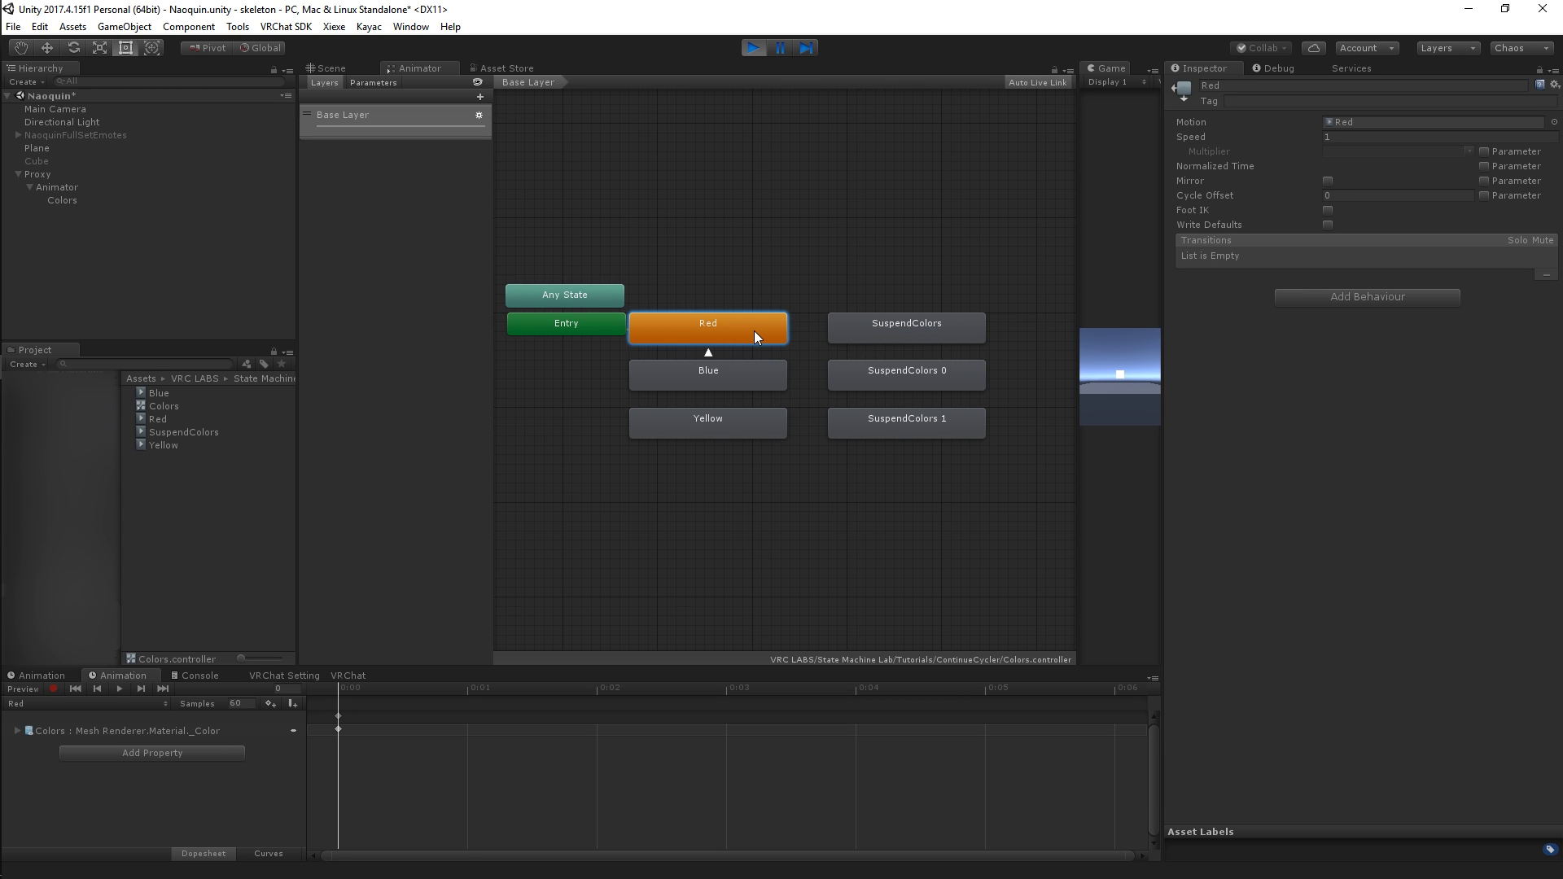
click(856, 325)
right_click(848, 339)
click(883, 342)
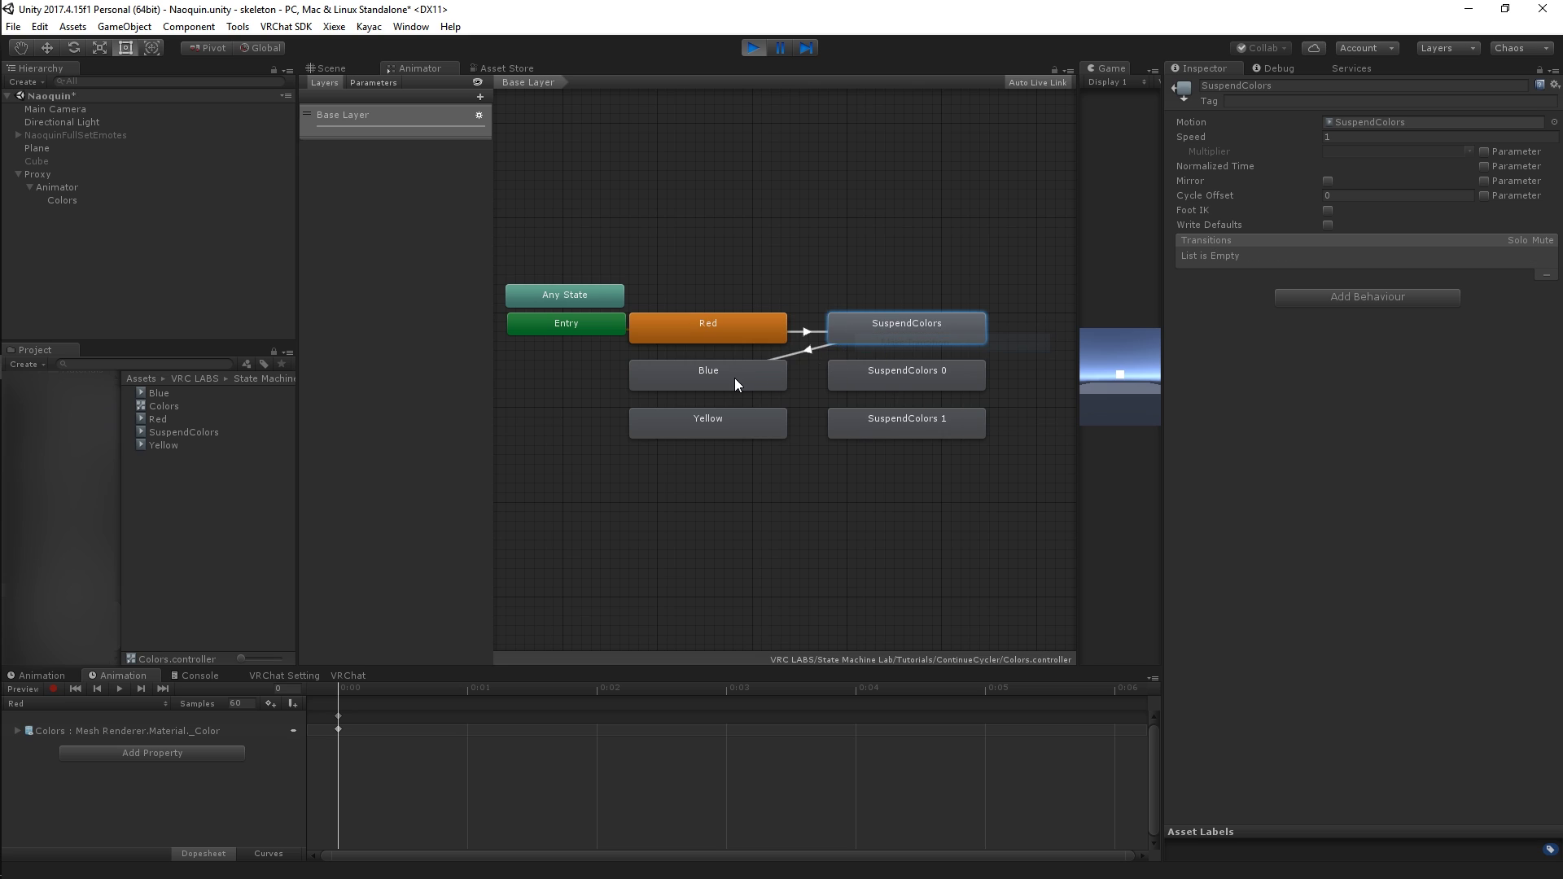
click(734, 378)
Make transitions Blue → SuspendColors 0, SuspendColors 0 → Yellow and Yellow → SuspendColors 1.
right_click(680, 386)
click(720, 398)
click(901, 379)
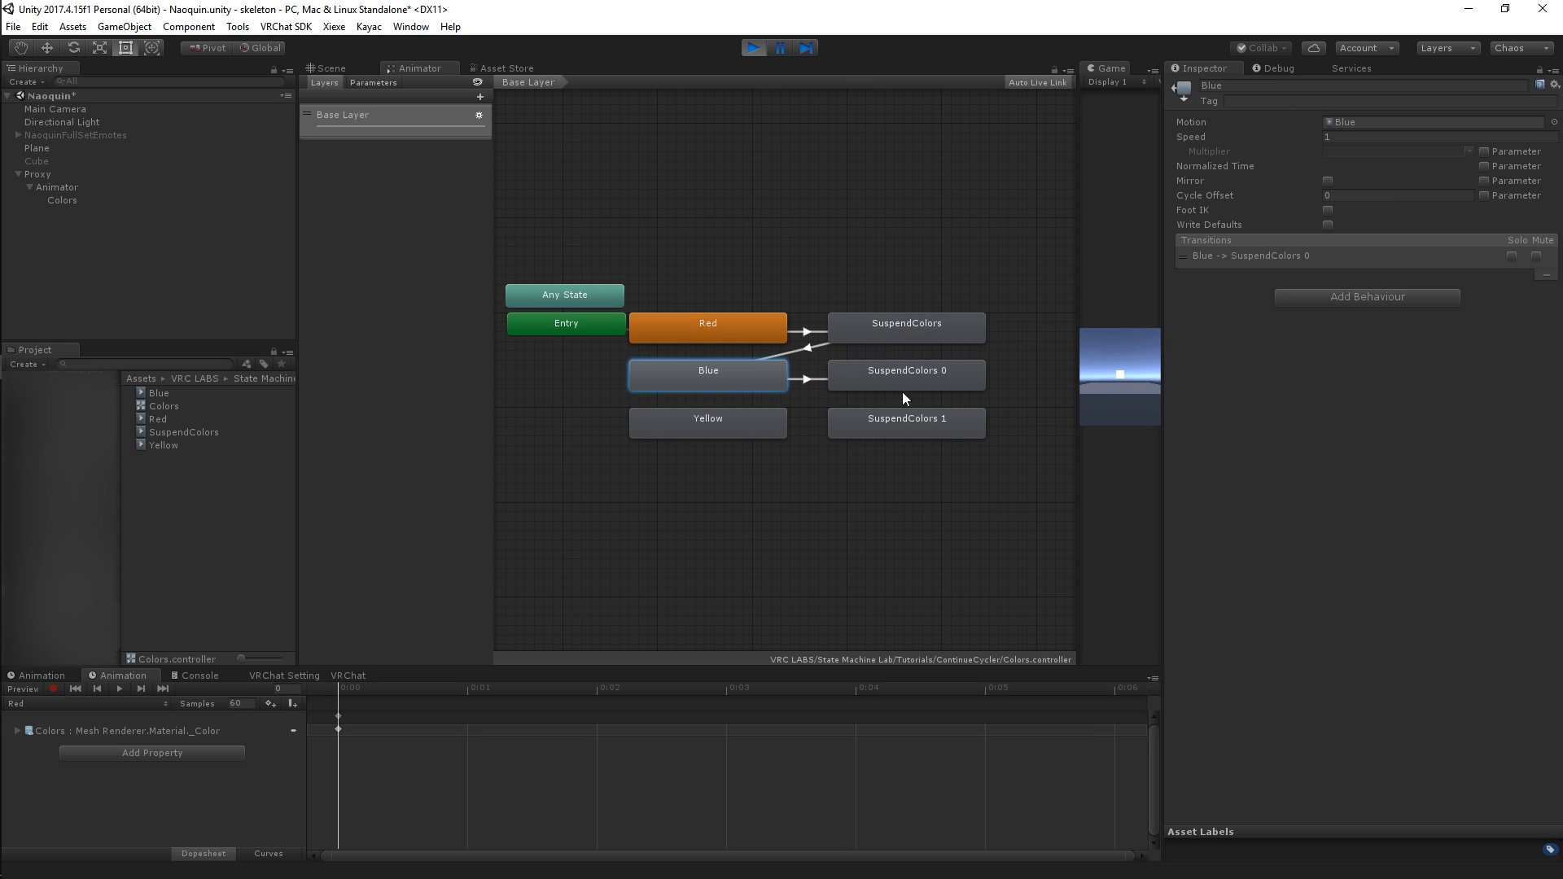
right_click(879, 384)
click(896, 394)
click(731, 430)
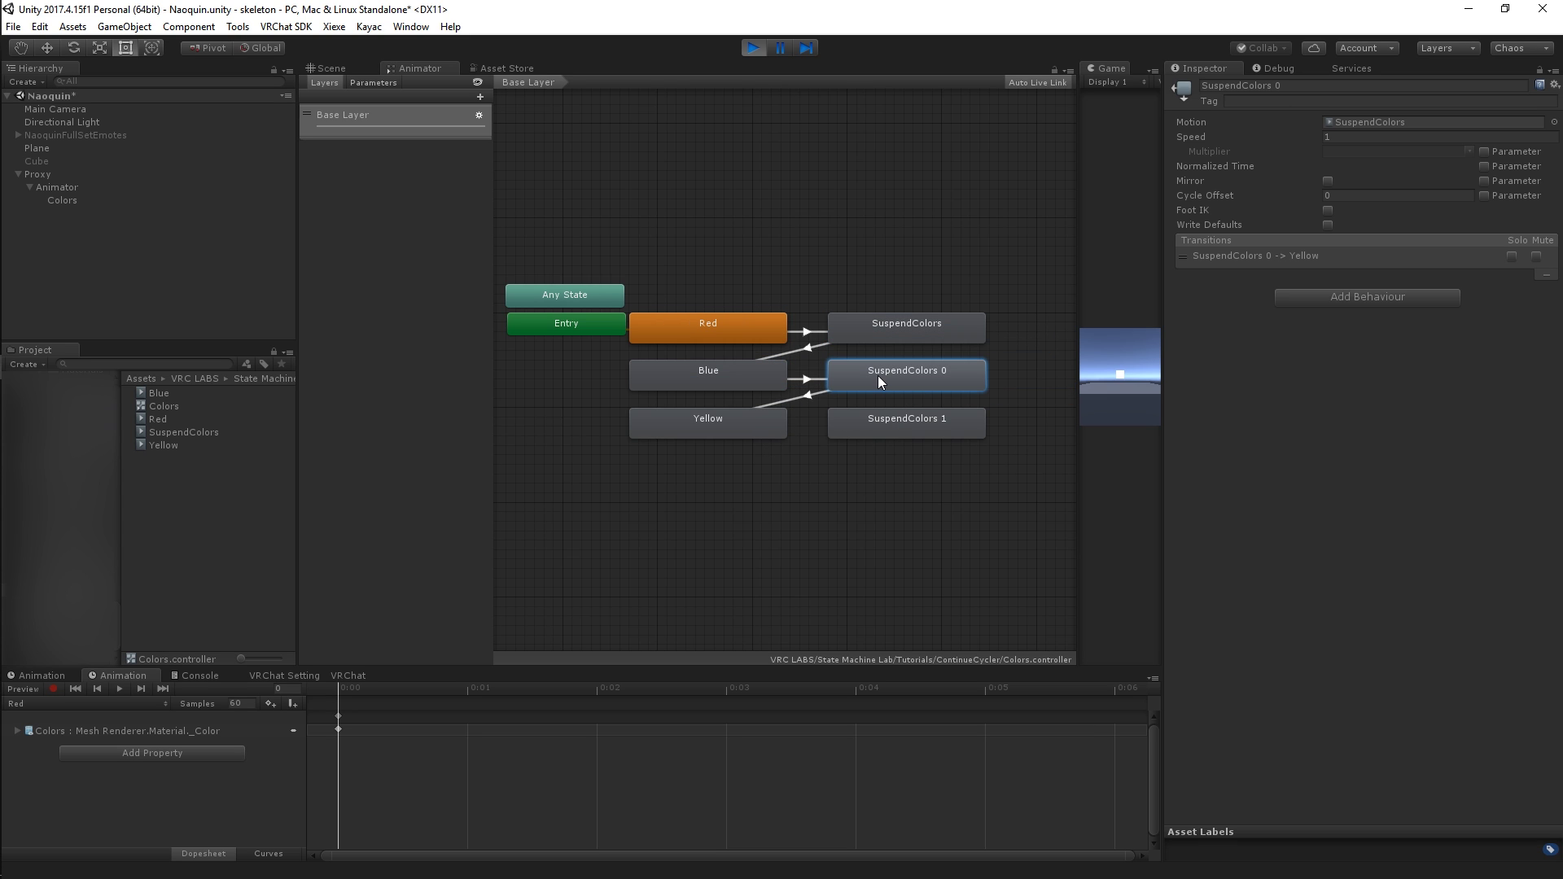
right_click(744, 419)
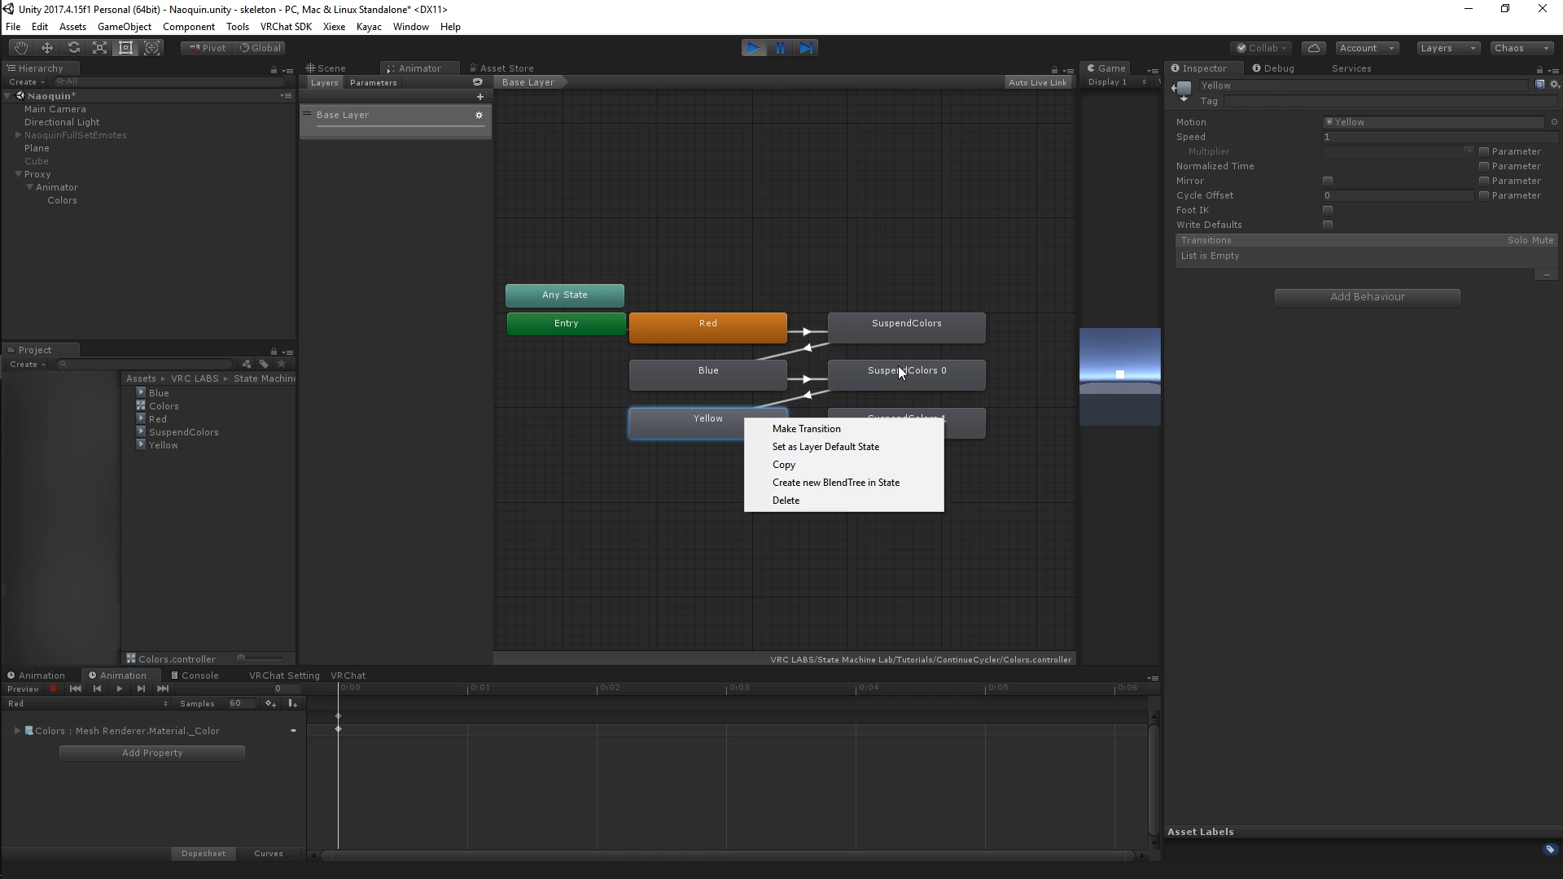
click(765, 429)
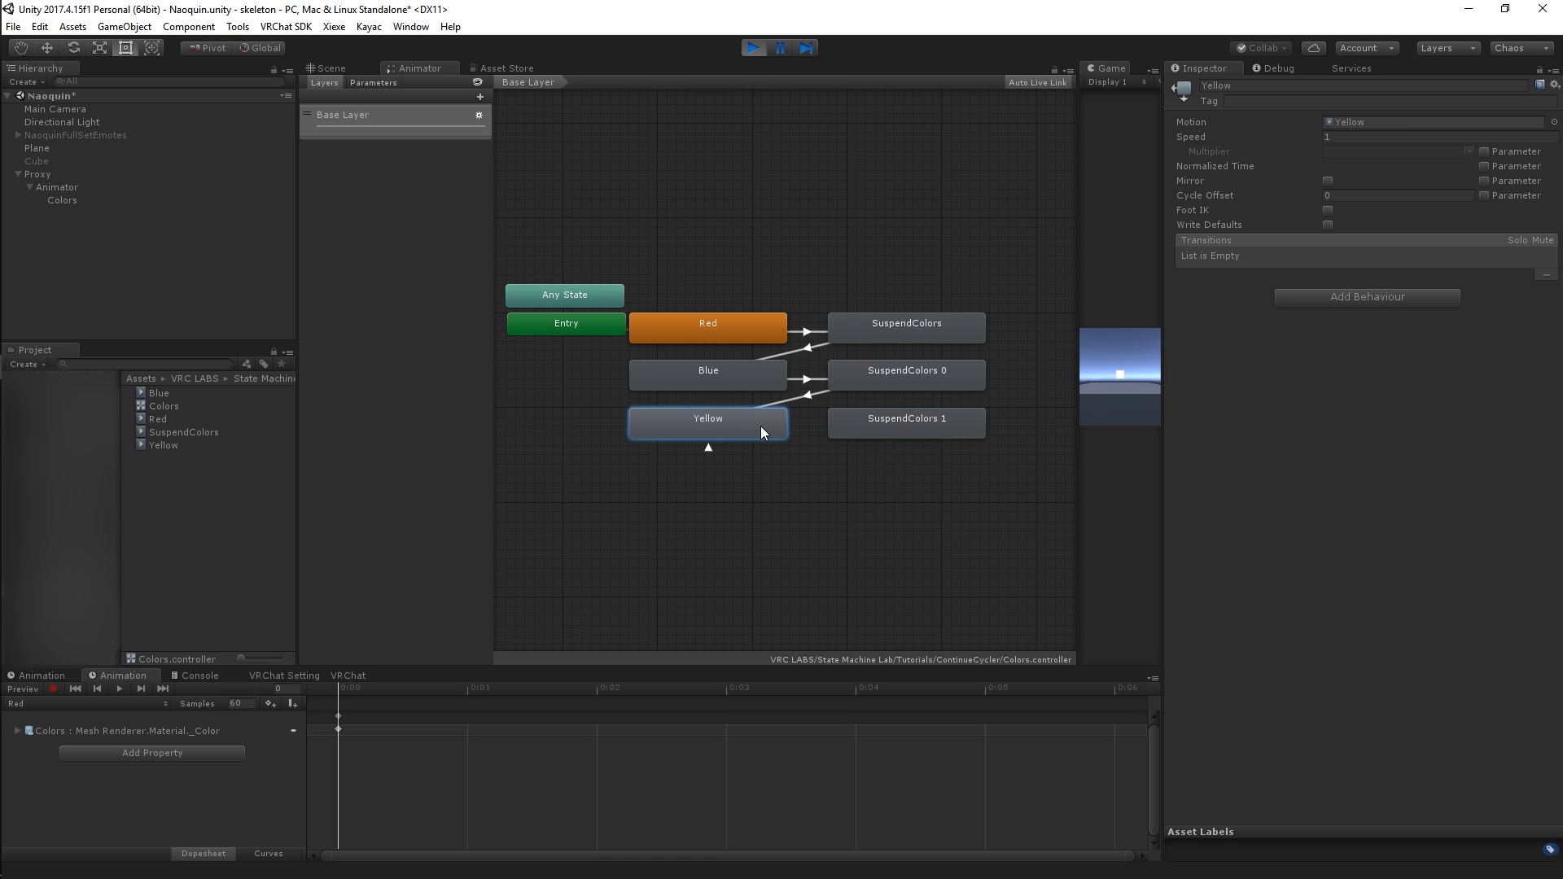
right_click(760, 426)
click(823, 438)
click(890, 422)
Close the loop with a SuspendColors 1 → Red transition and open the Red → SuspendColors transition.
click(850, 431)
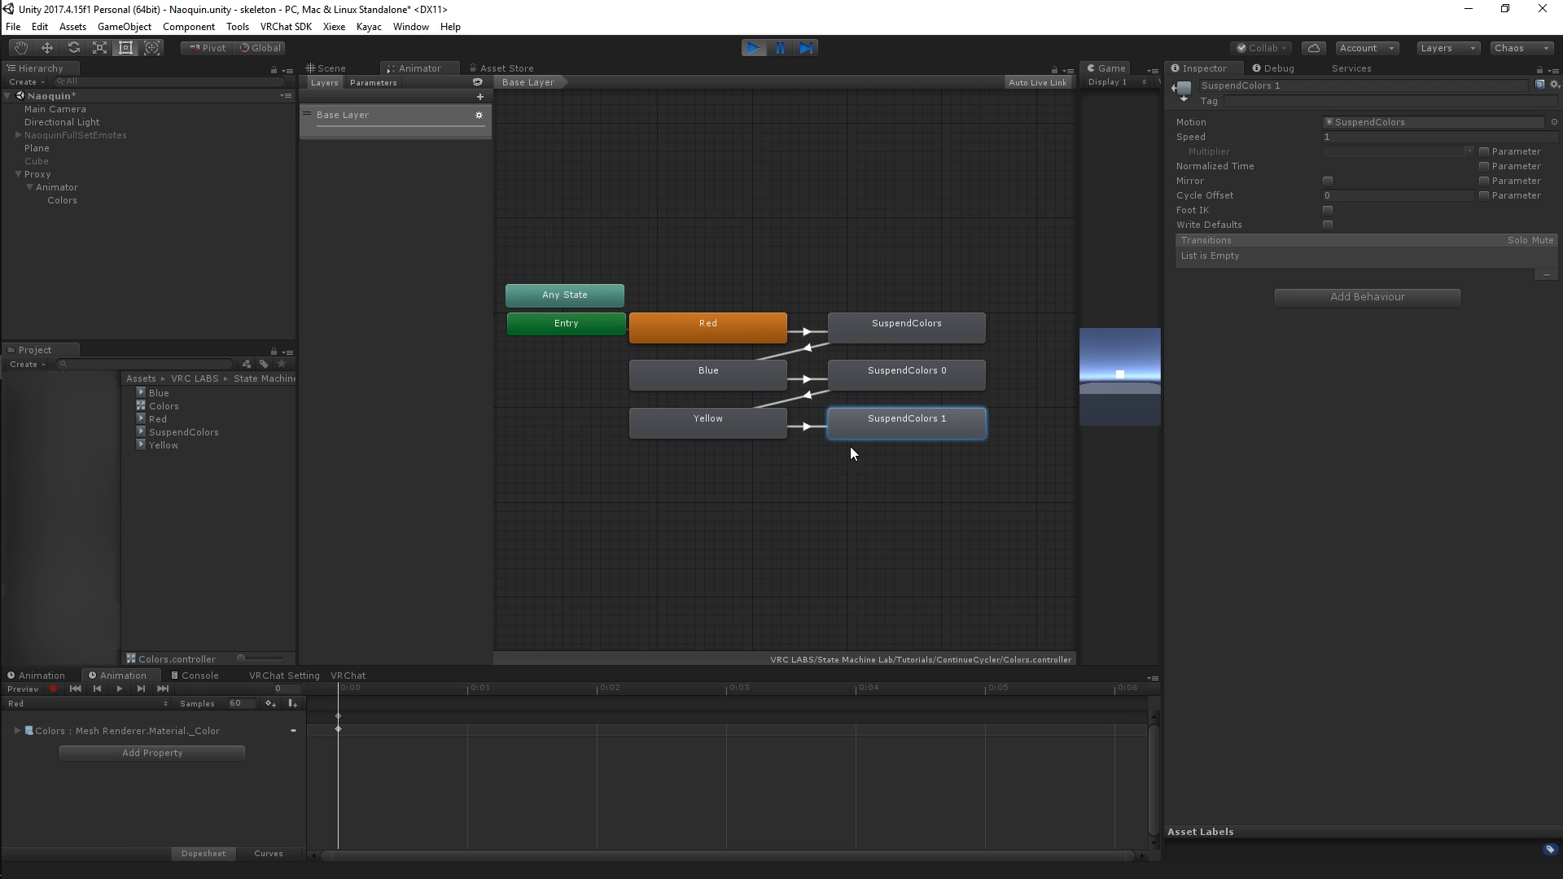
right_click(862, 421)
click(882, 429)
click(722, 325)
click(716, 328)
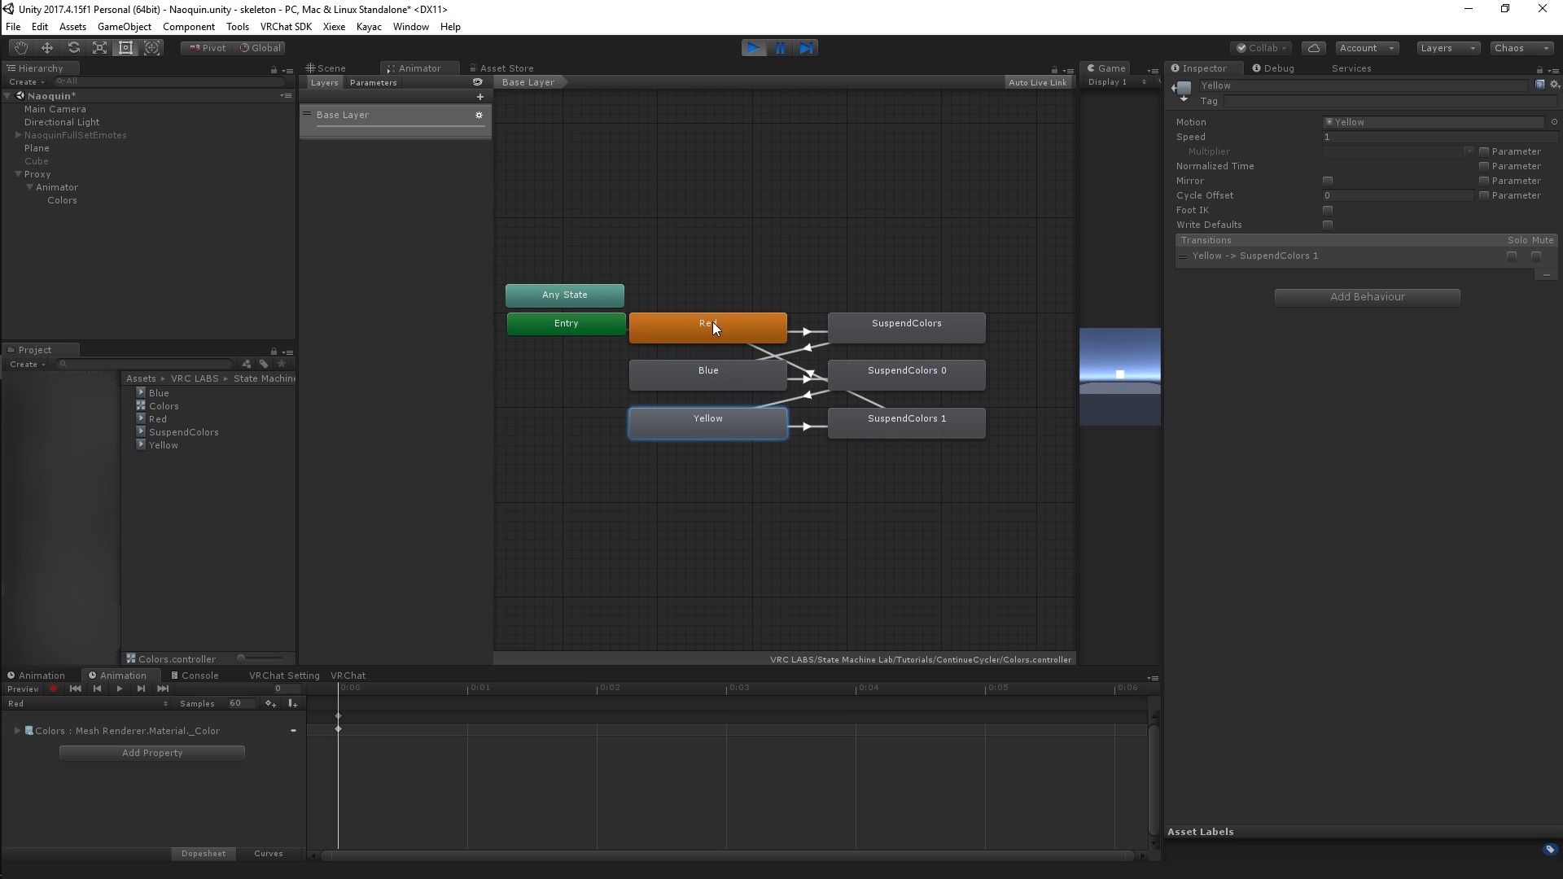
click(1186, 258)
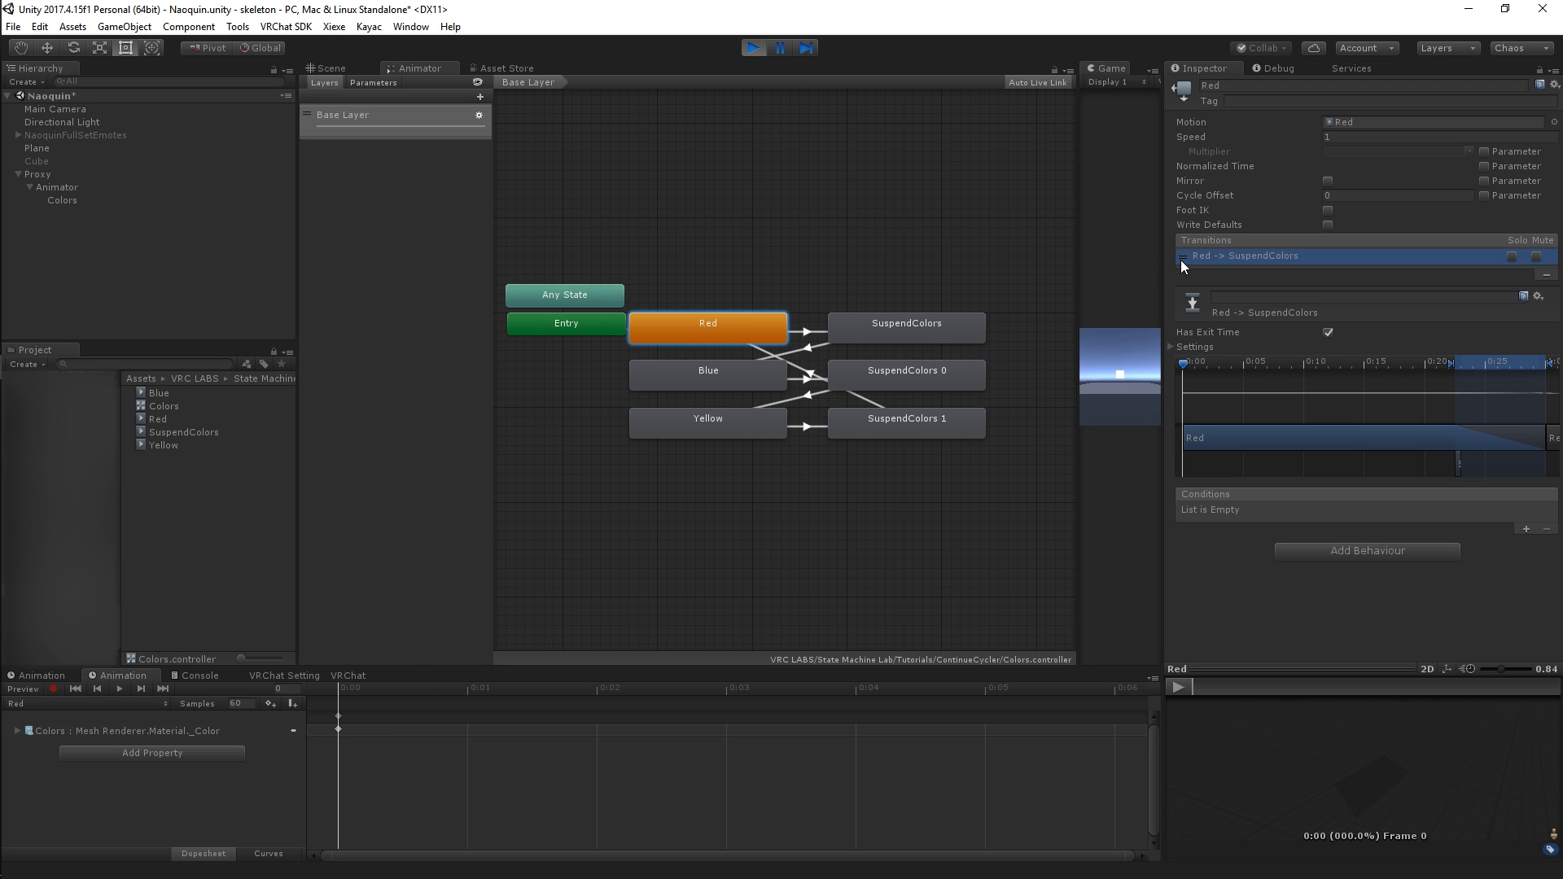
click(759, 335)
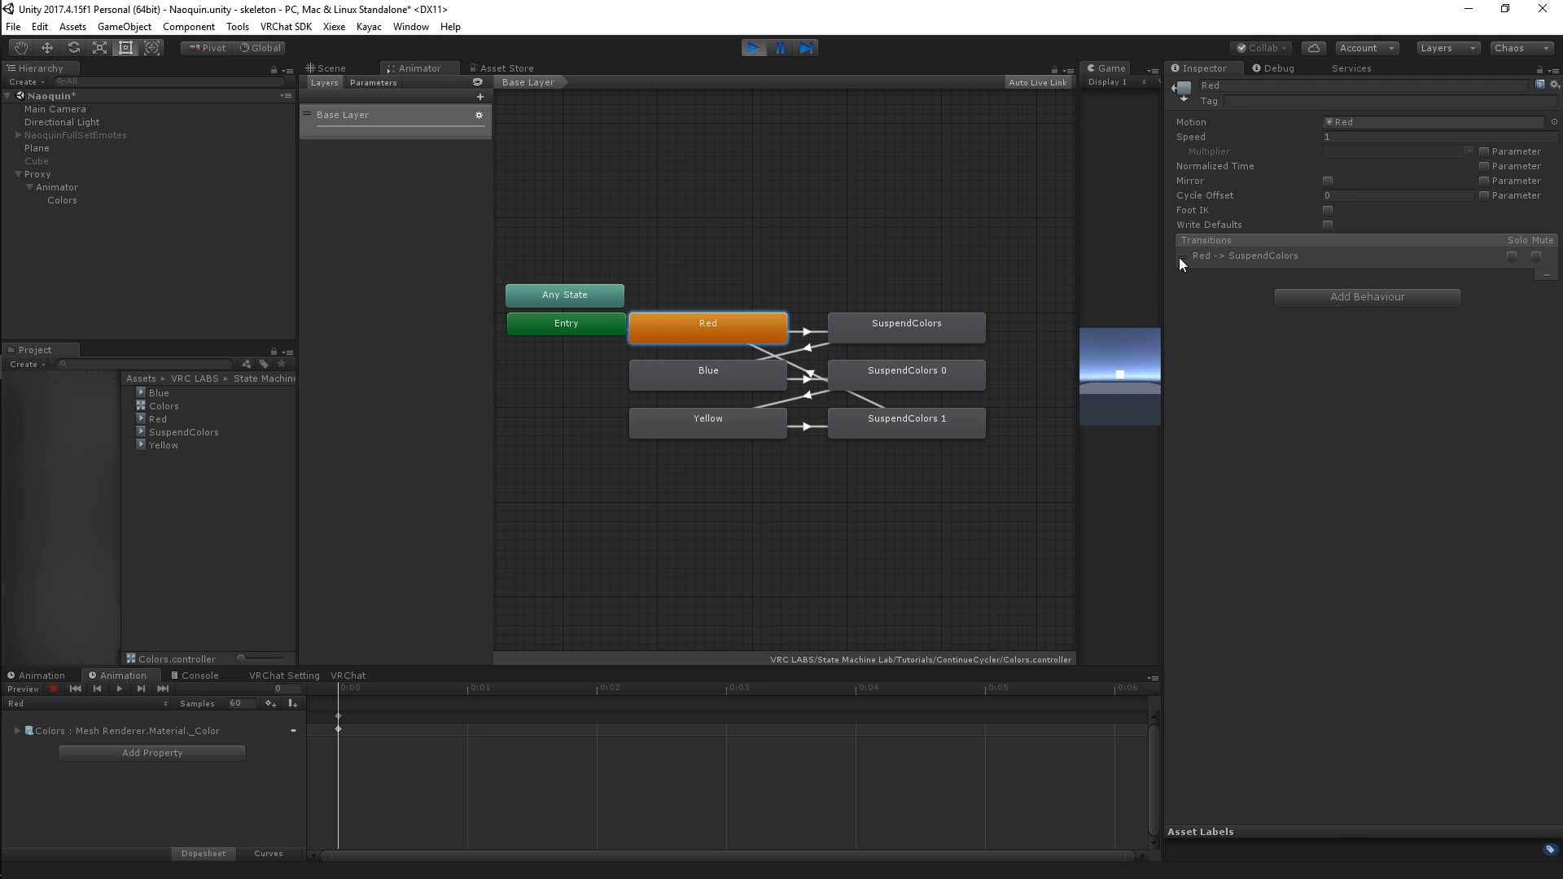
click(1178, 257)
click(749, 326)
click(1185, 258)
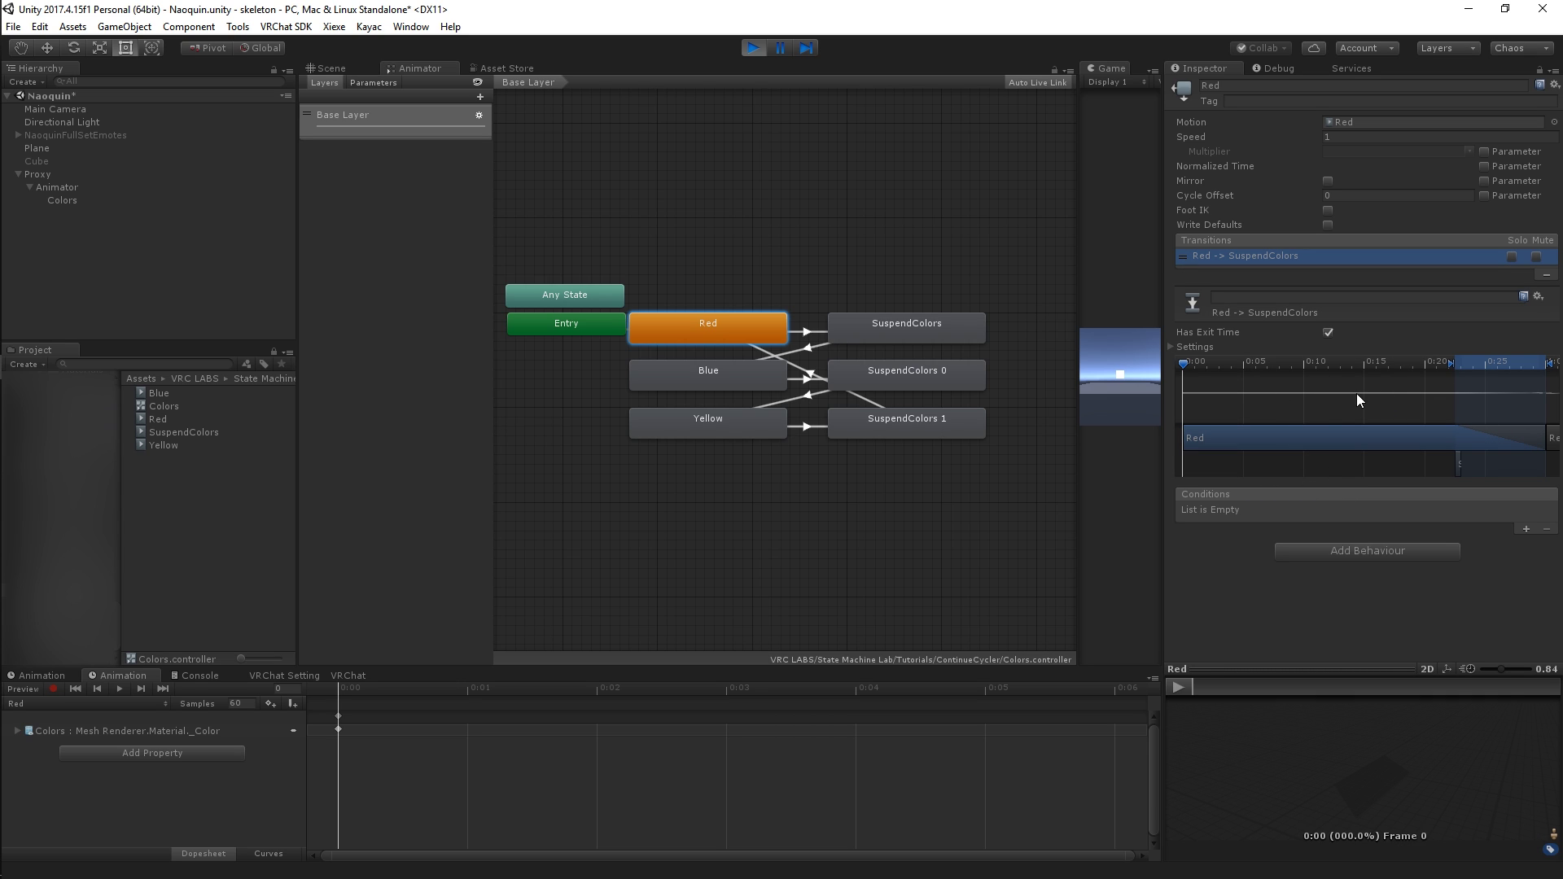
click(879, 326)
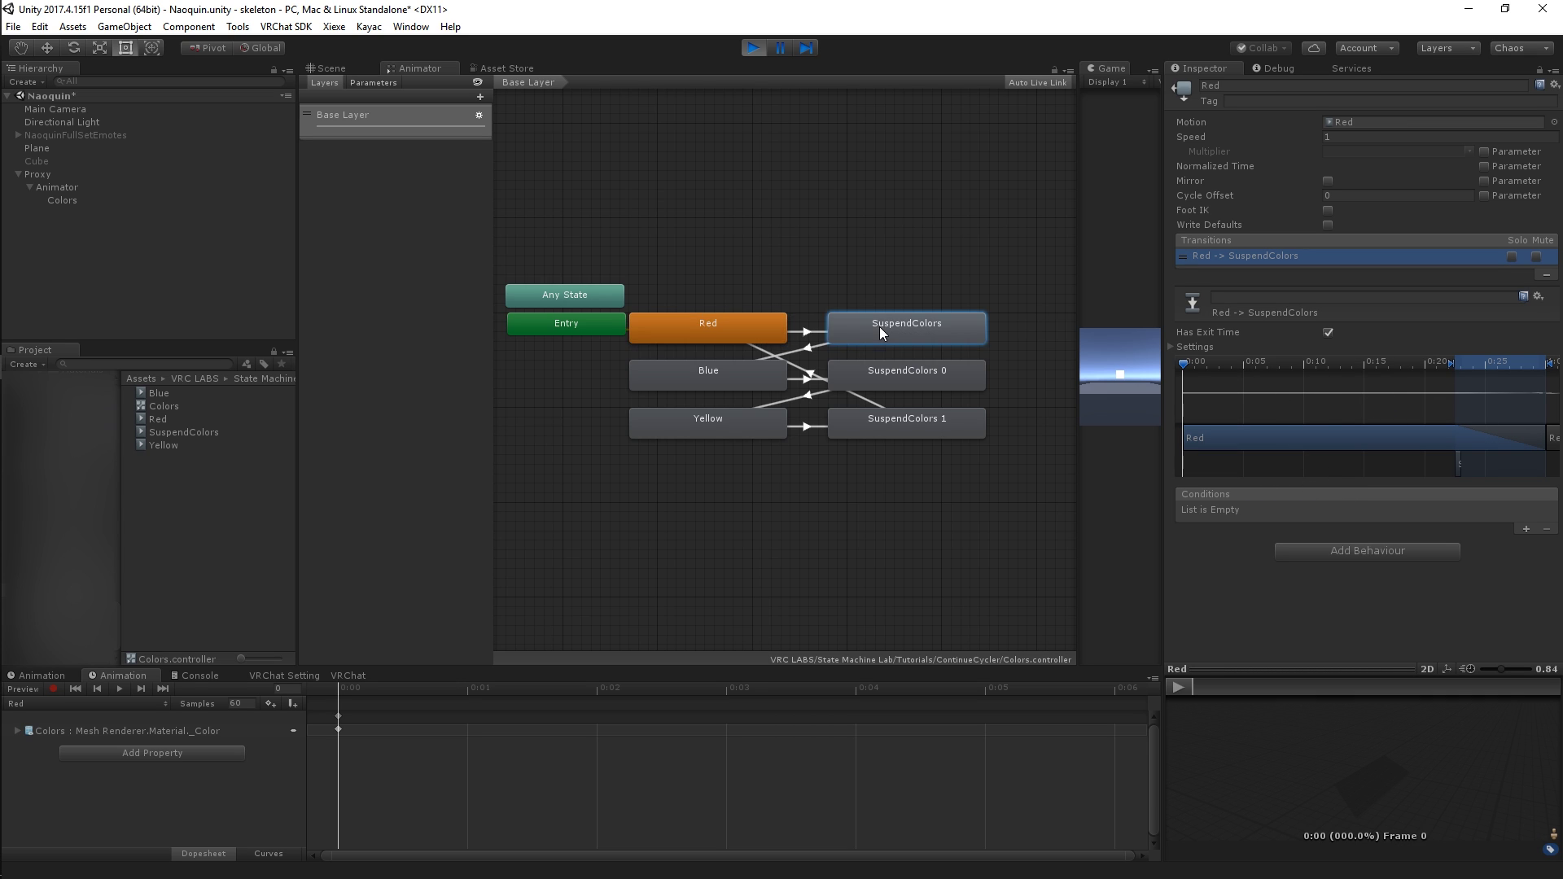
click(765, 335)
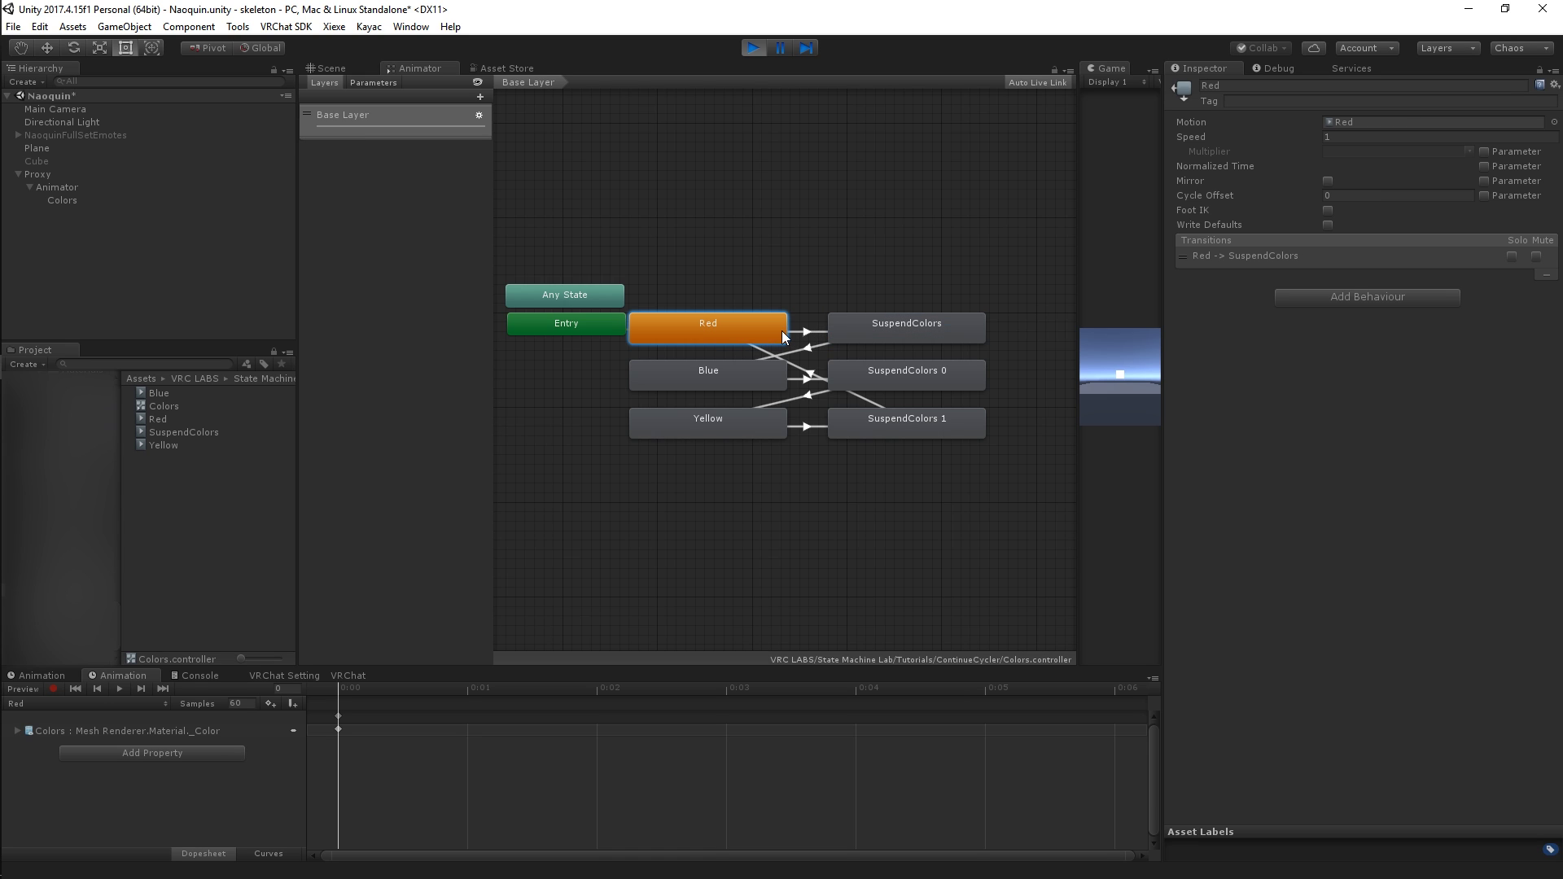
Select the Blue clip in the Project panel and uncheck its Loop Time.
drag(693, 295, 699, 430)
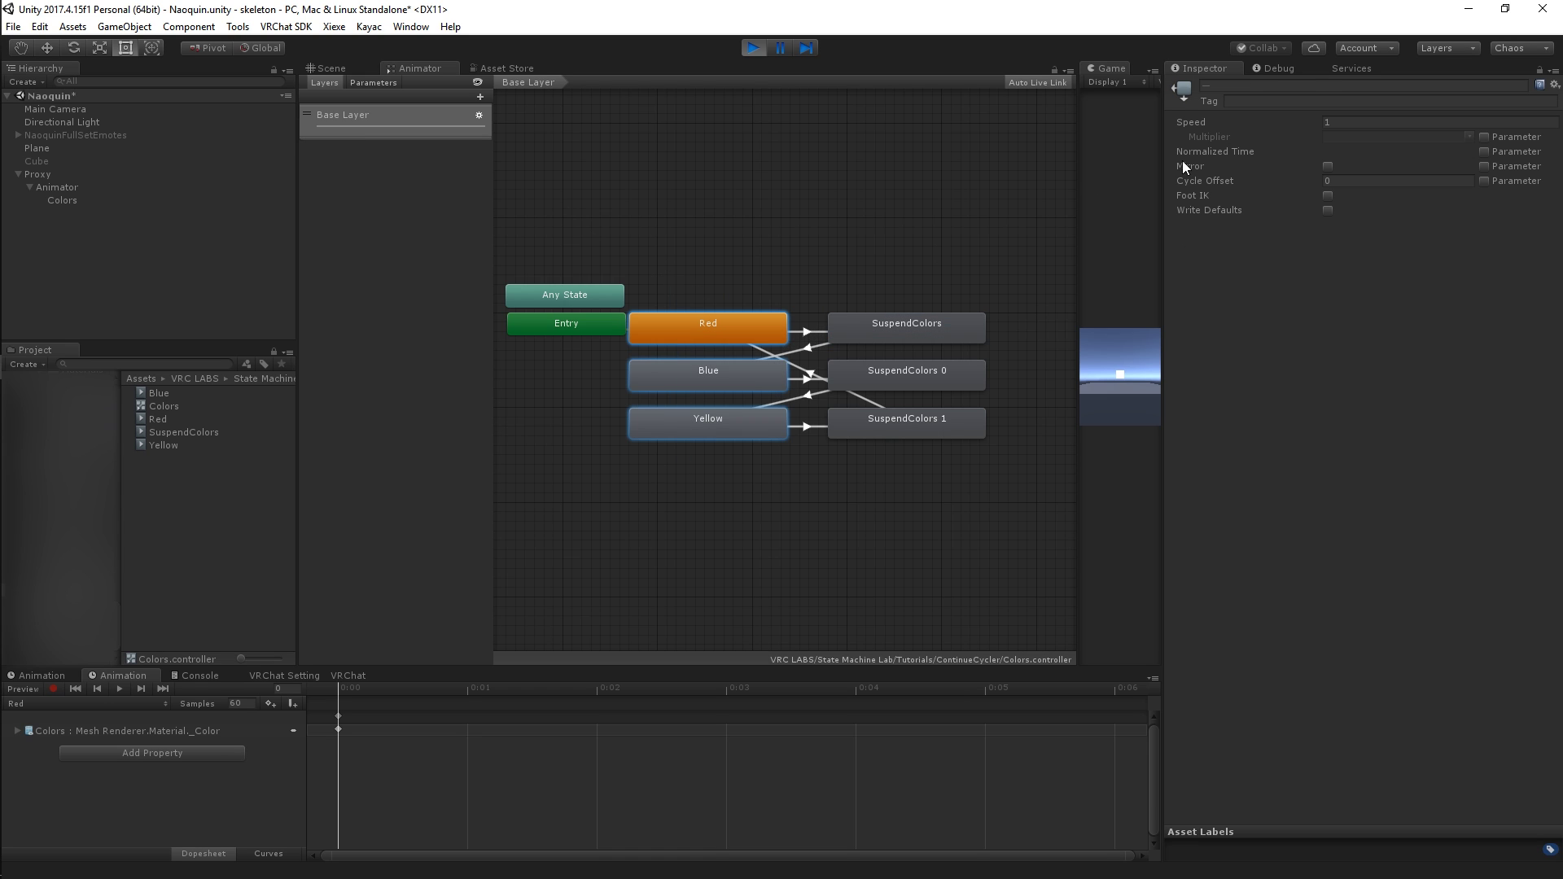
click(192, 397)
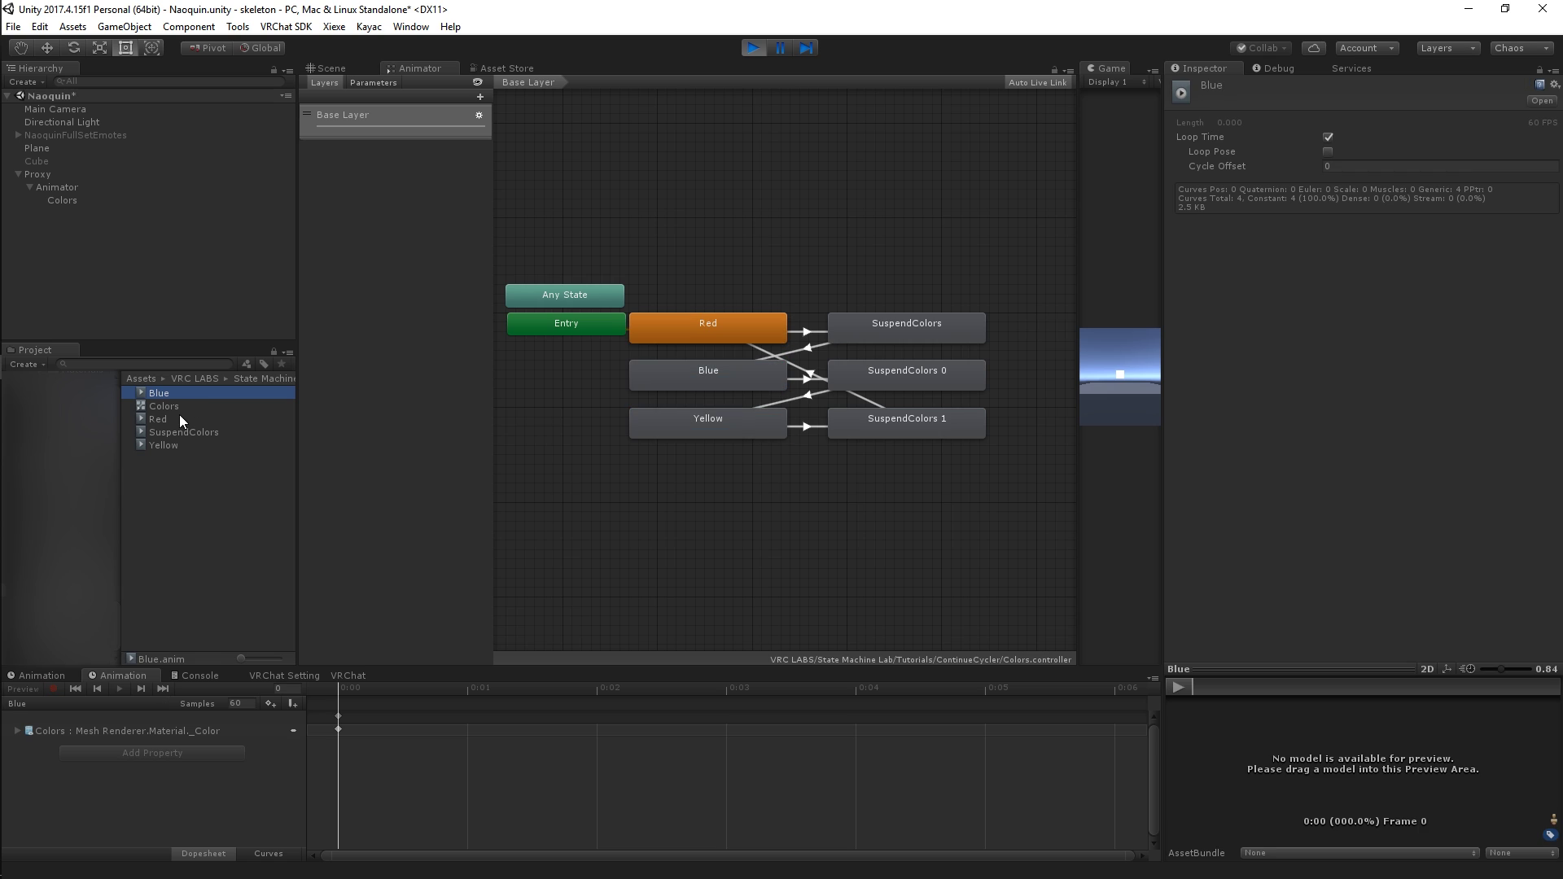
ctrl+click(173, 445)
ctrl+click(177, 419)
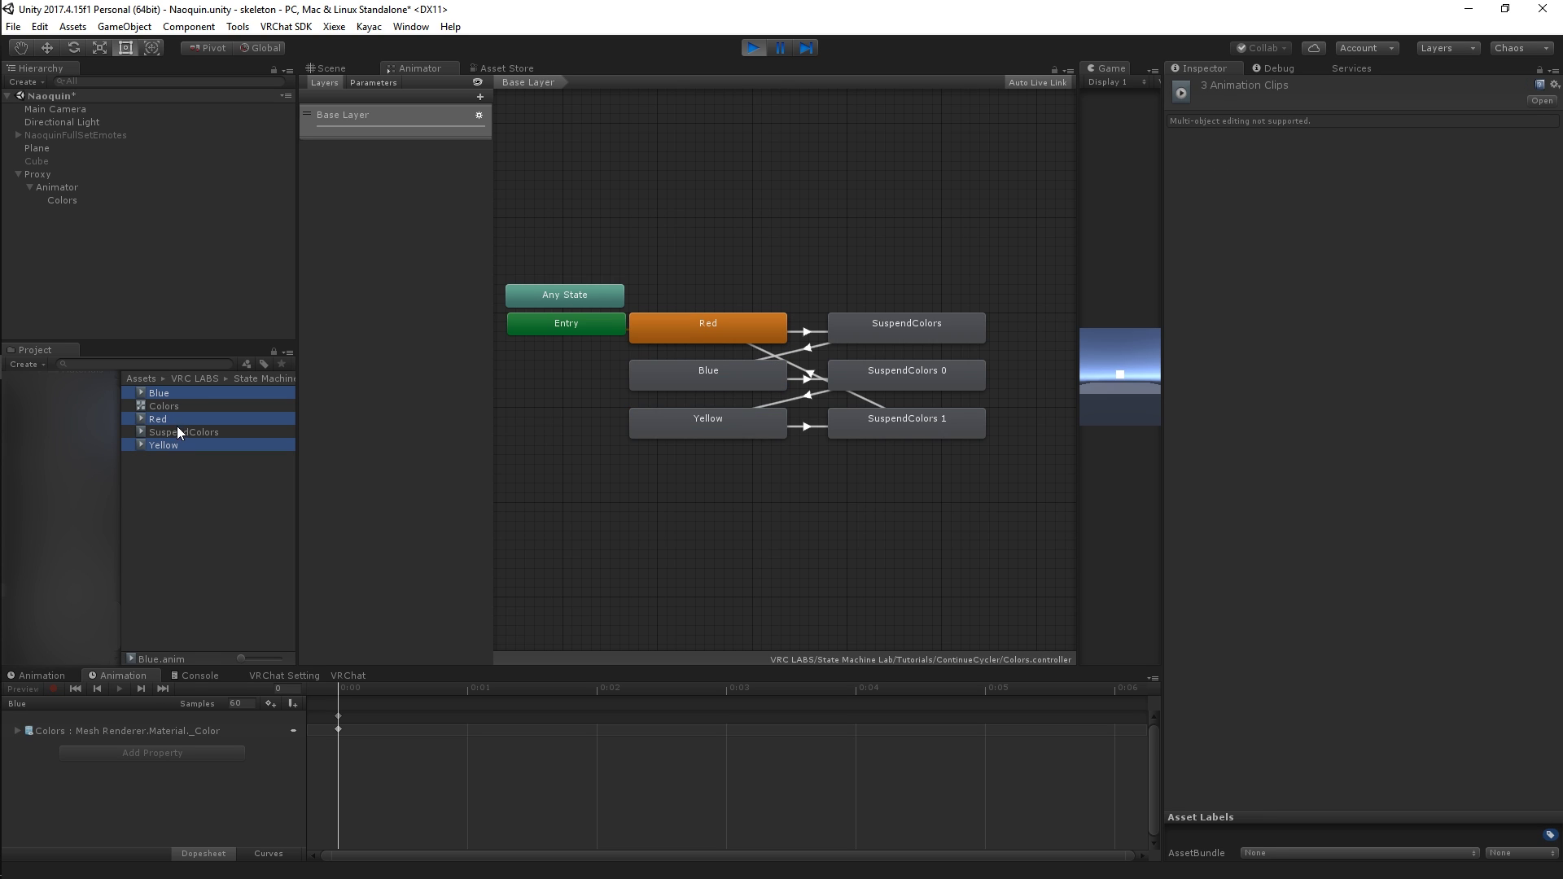
ctrl+click(179, 431)
click(175, 394)
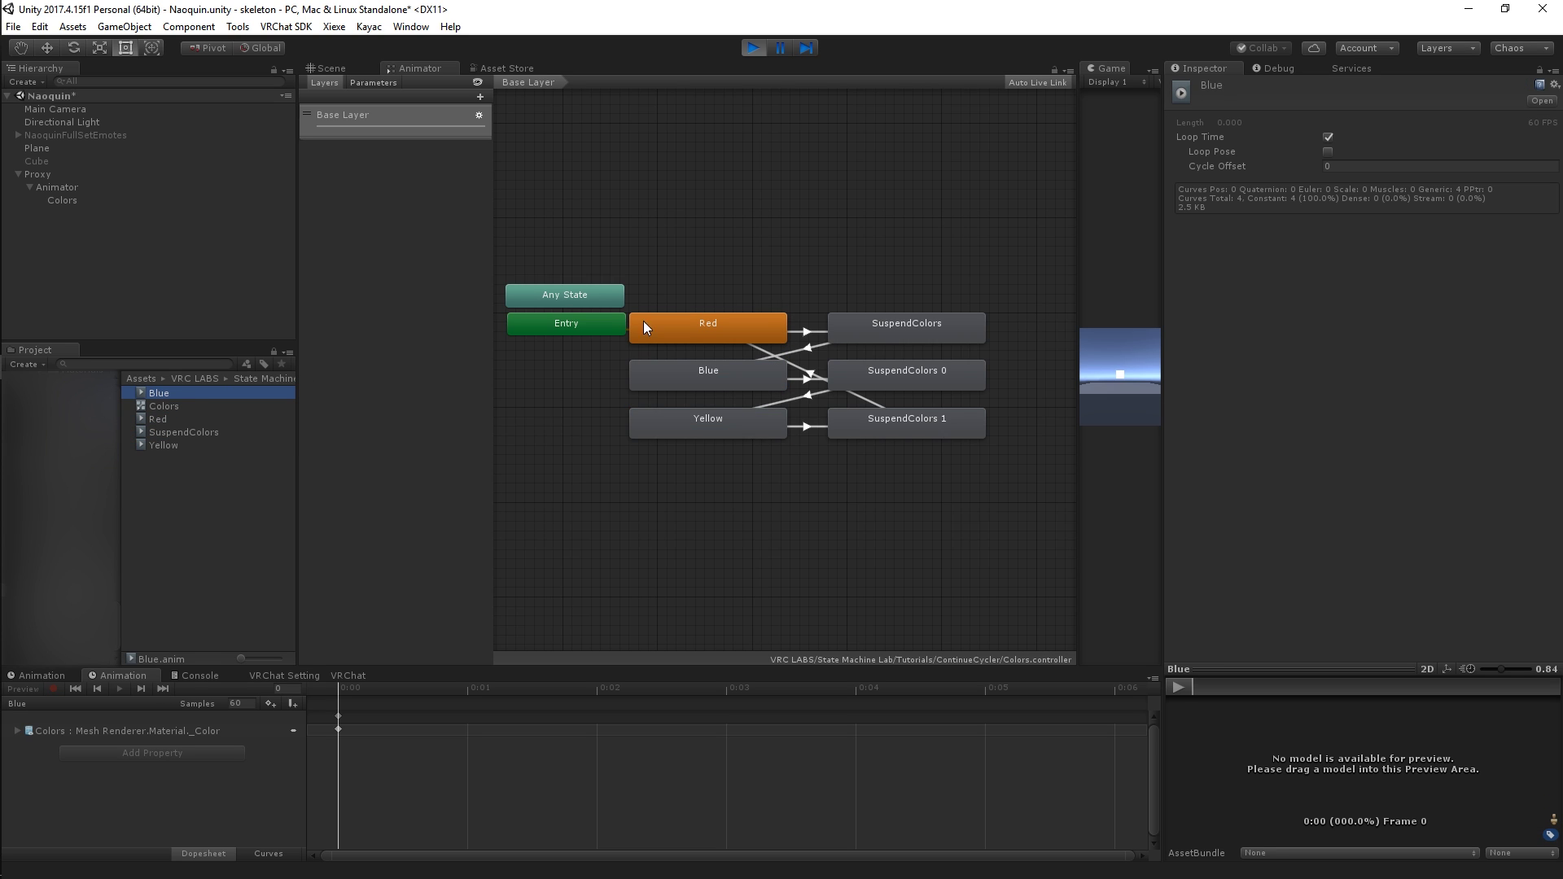
click(1329, 137)
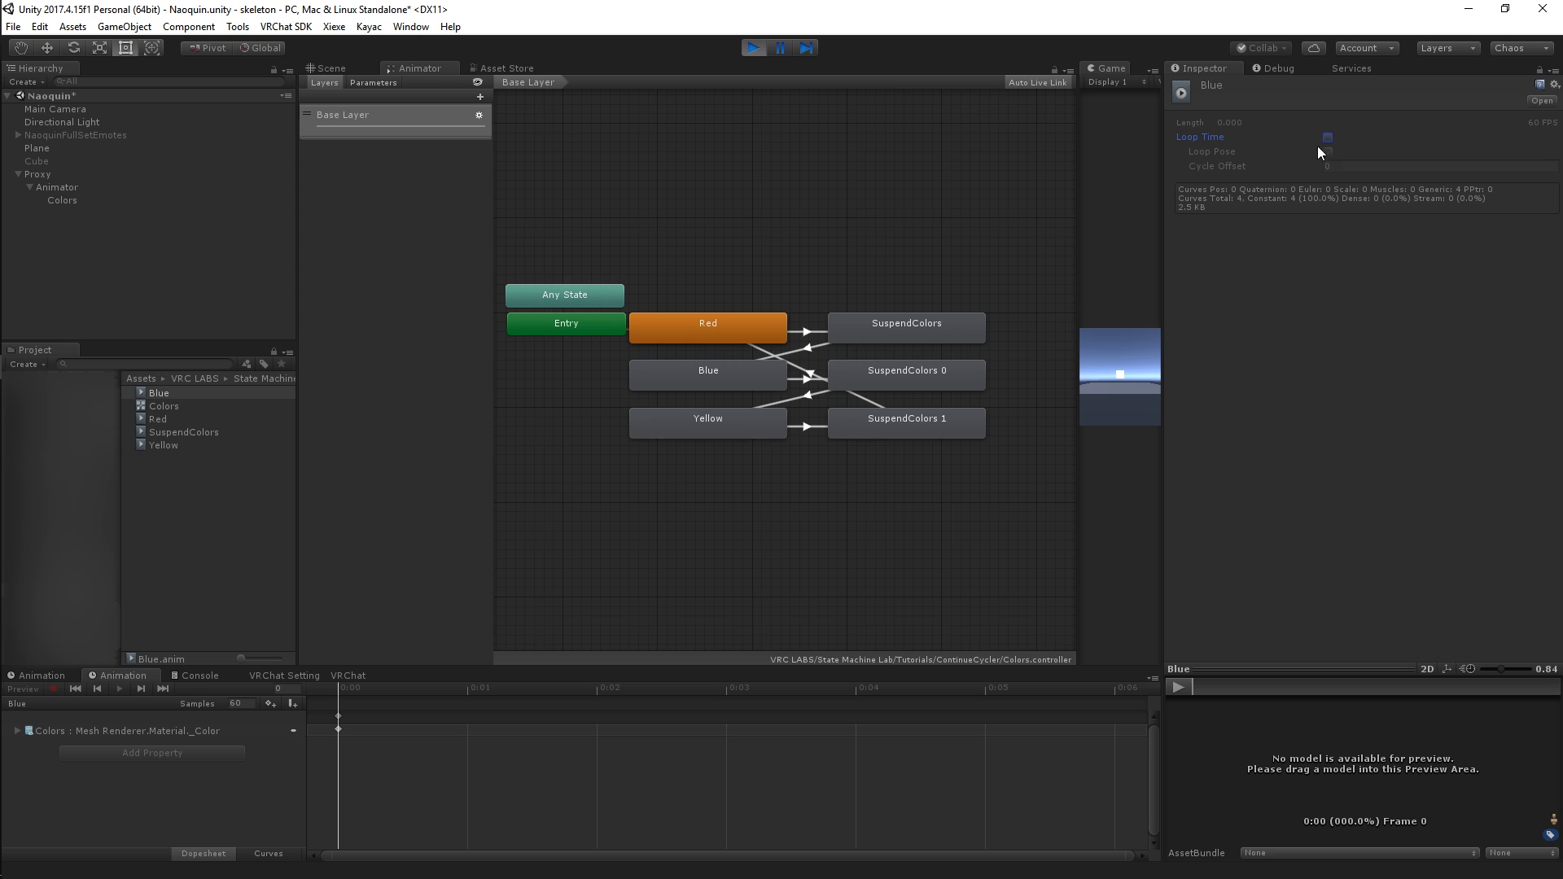
Uncheck Loop Time on the Red and Yellow clips as well.
click(244, 418)
click(1328, 138)
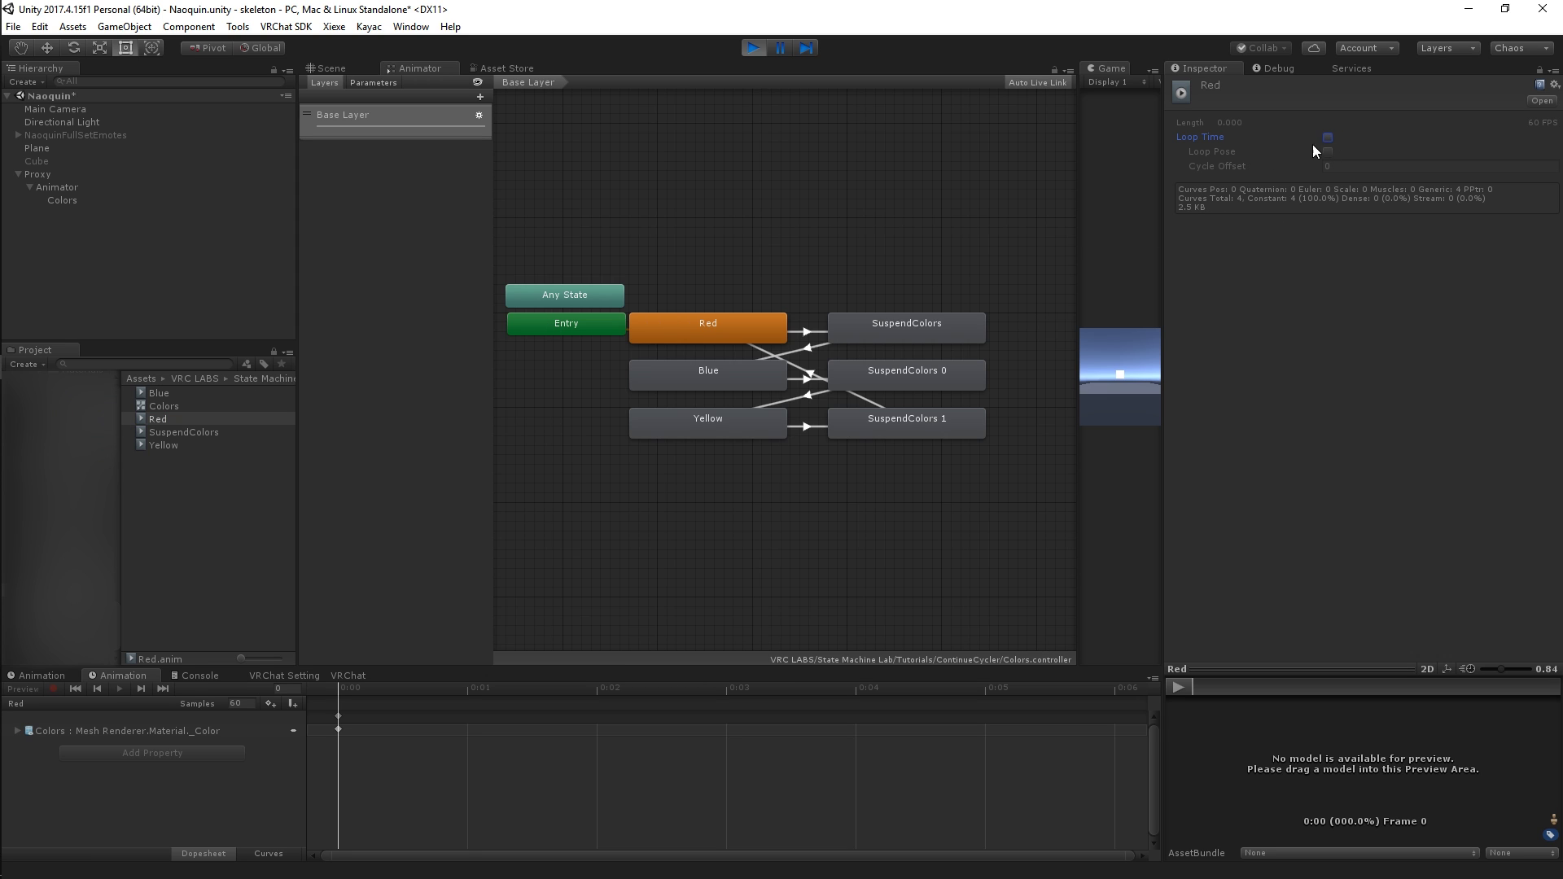
click(179, 432)
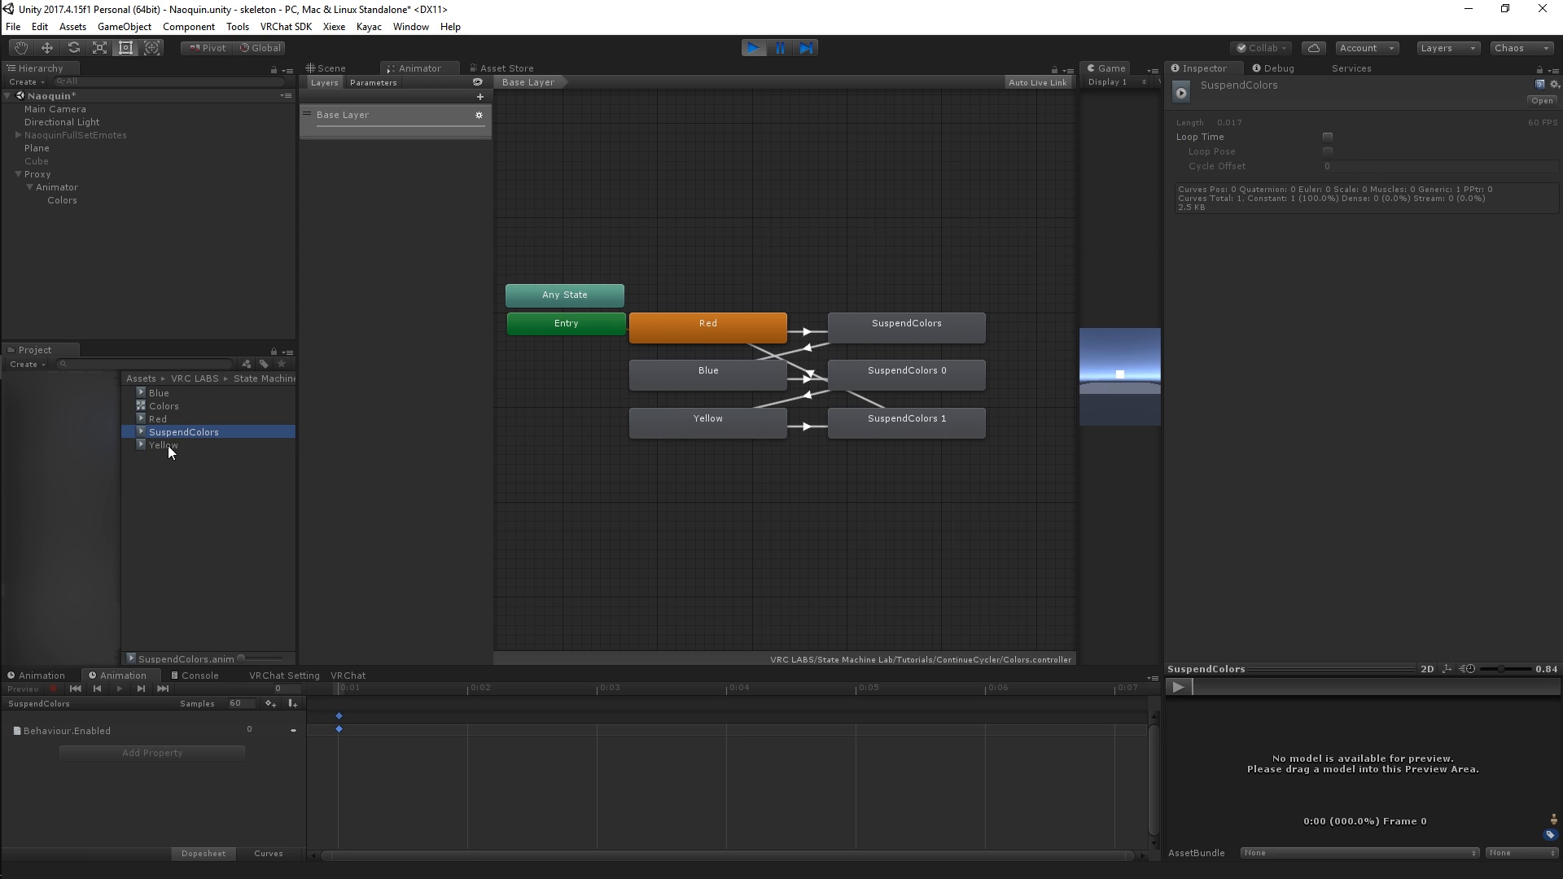
click(173, 447)
click(1328, 137)
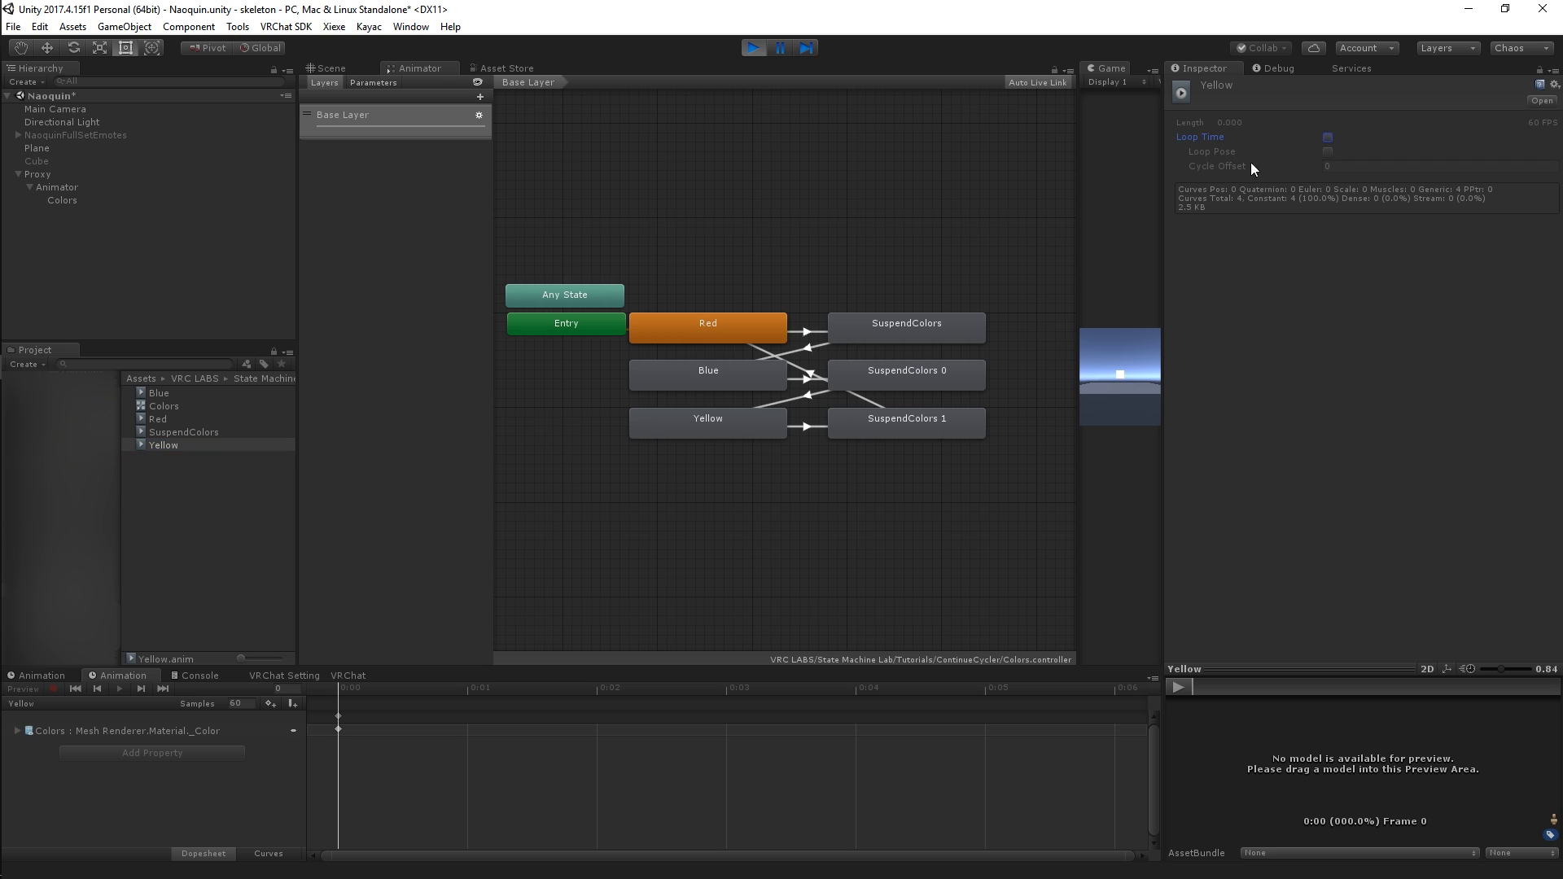
click(697, 340)
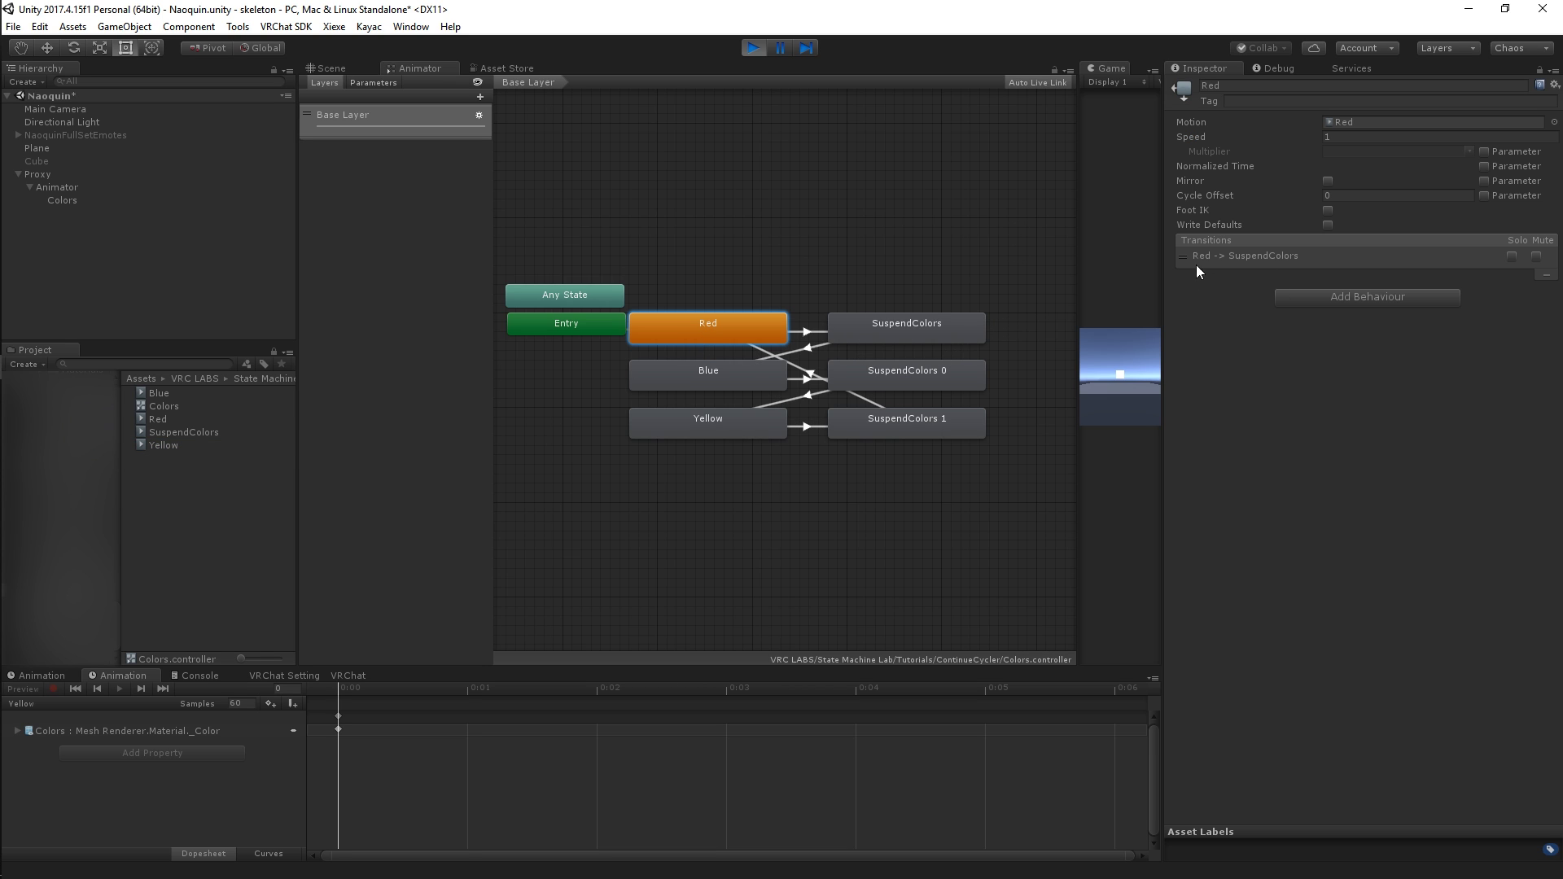
Set the Red → SuspendColors transition to Exit Time 1 and Transition Duration 0.
click(891, 425)
click(734, 321)
click(1221, 256)
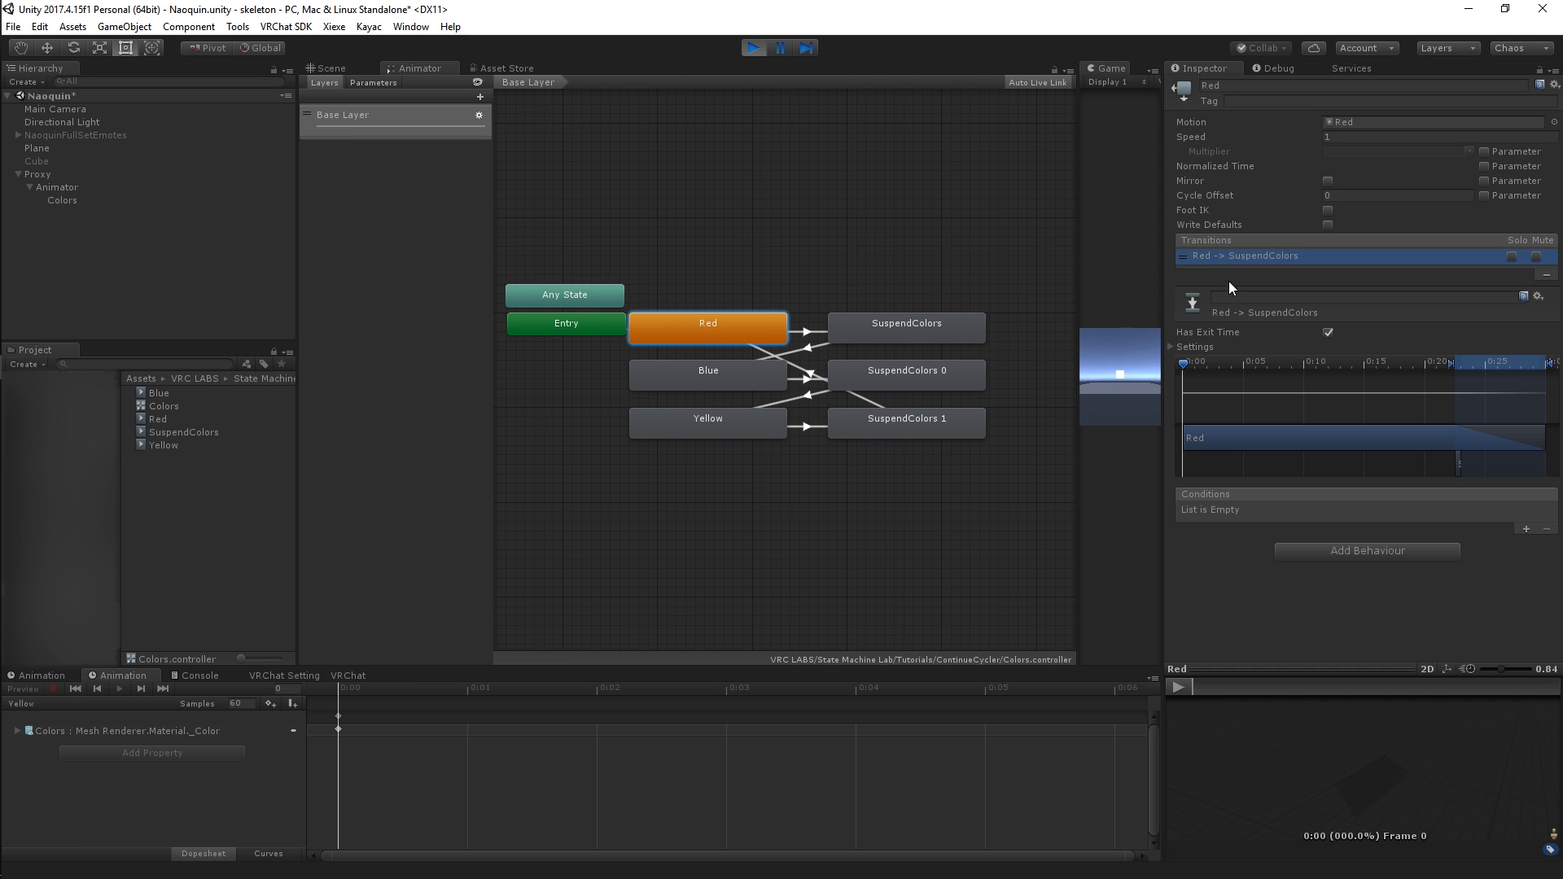
click(1187, 348)
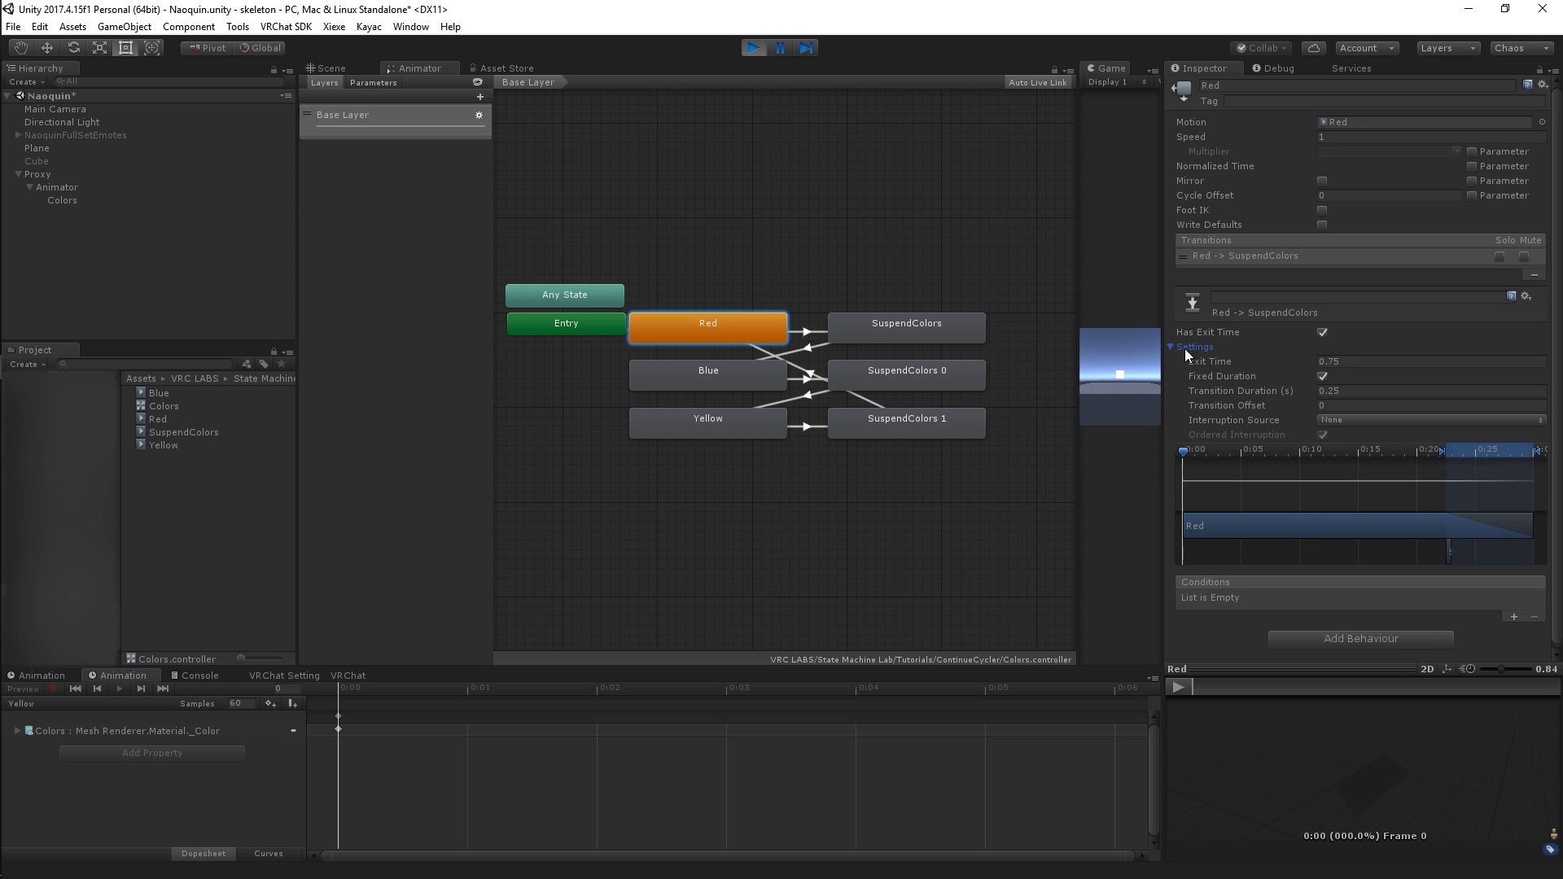
click(1355, 361)
text(1)
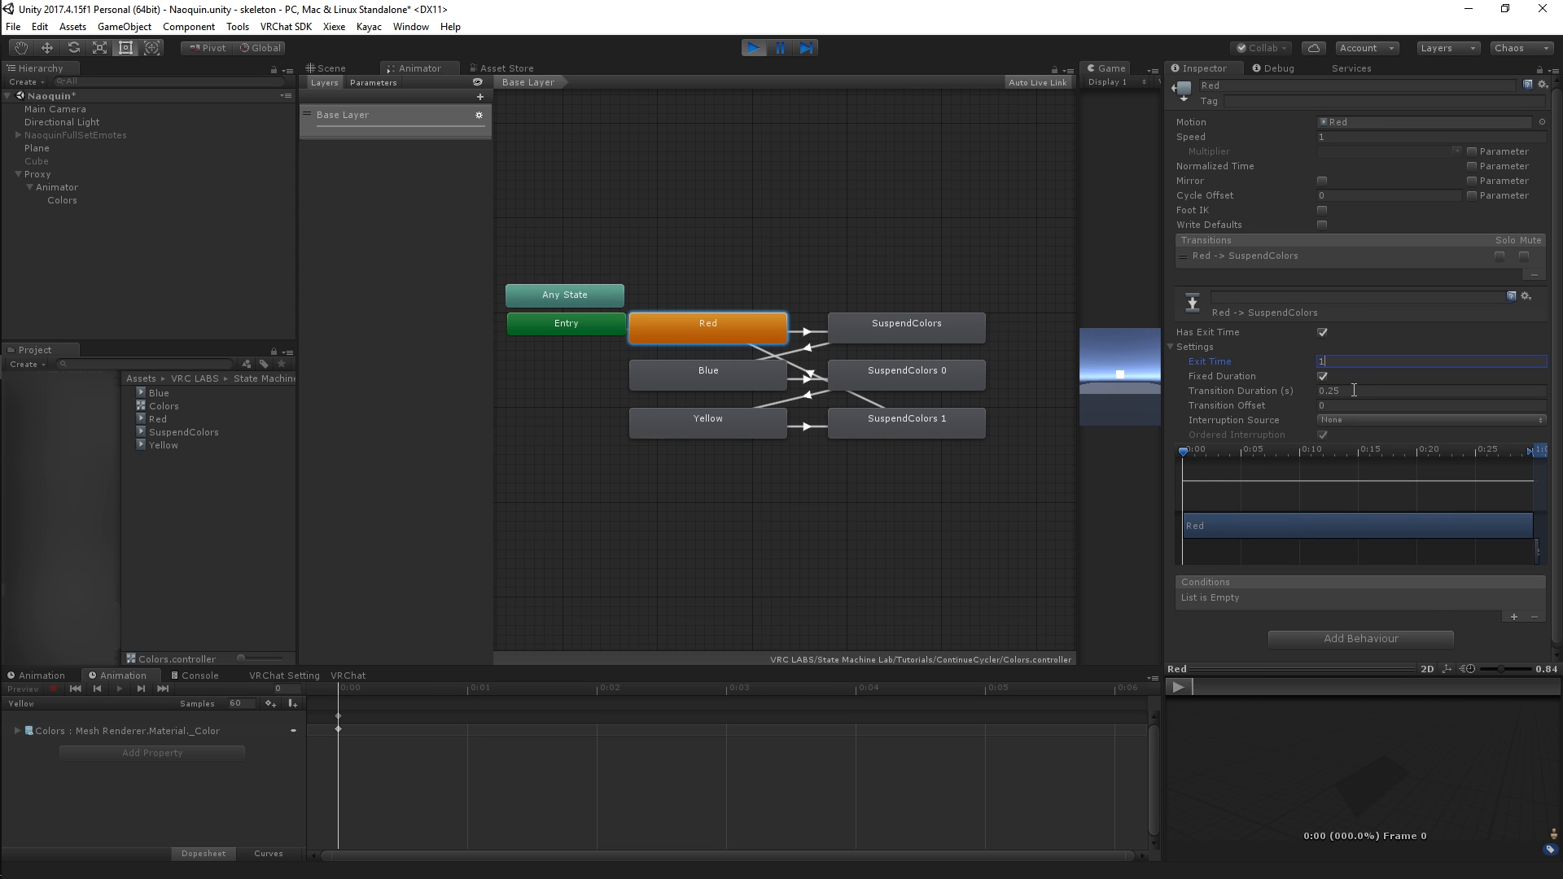
click(1354, 390)
text(0)
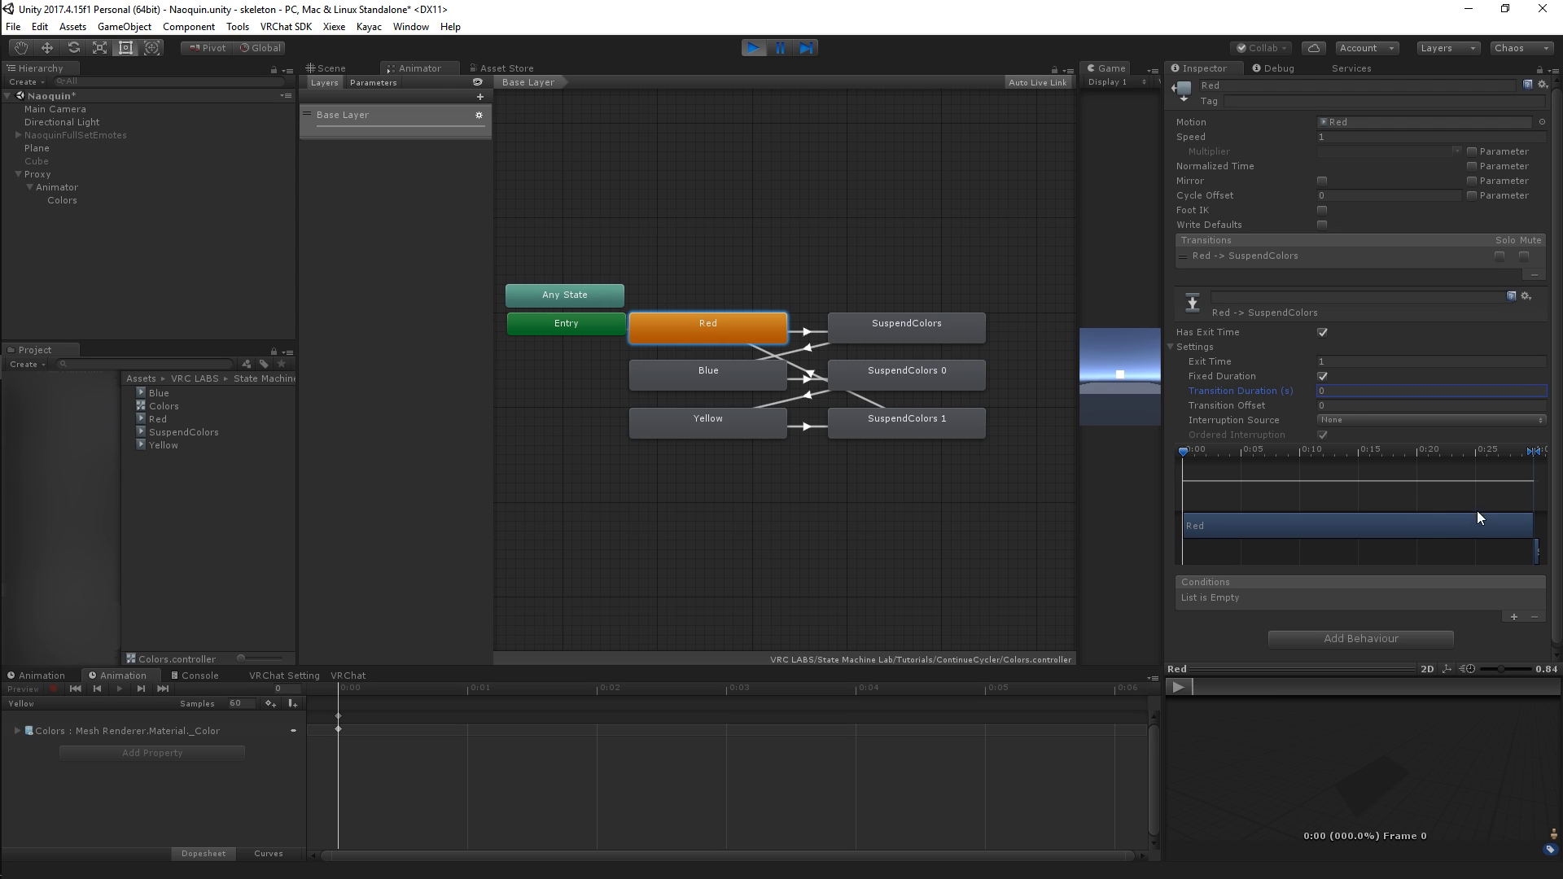
Give the Blue → SuspendColors 0 transition an Exit Time of 1.
click(727, 369)
click(1197, 258)
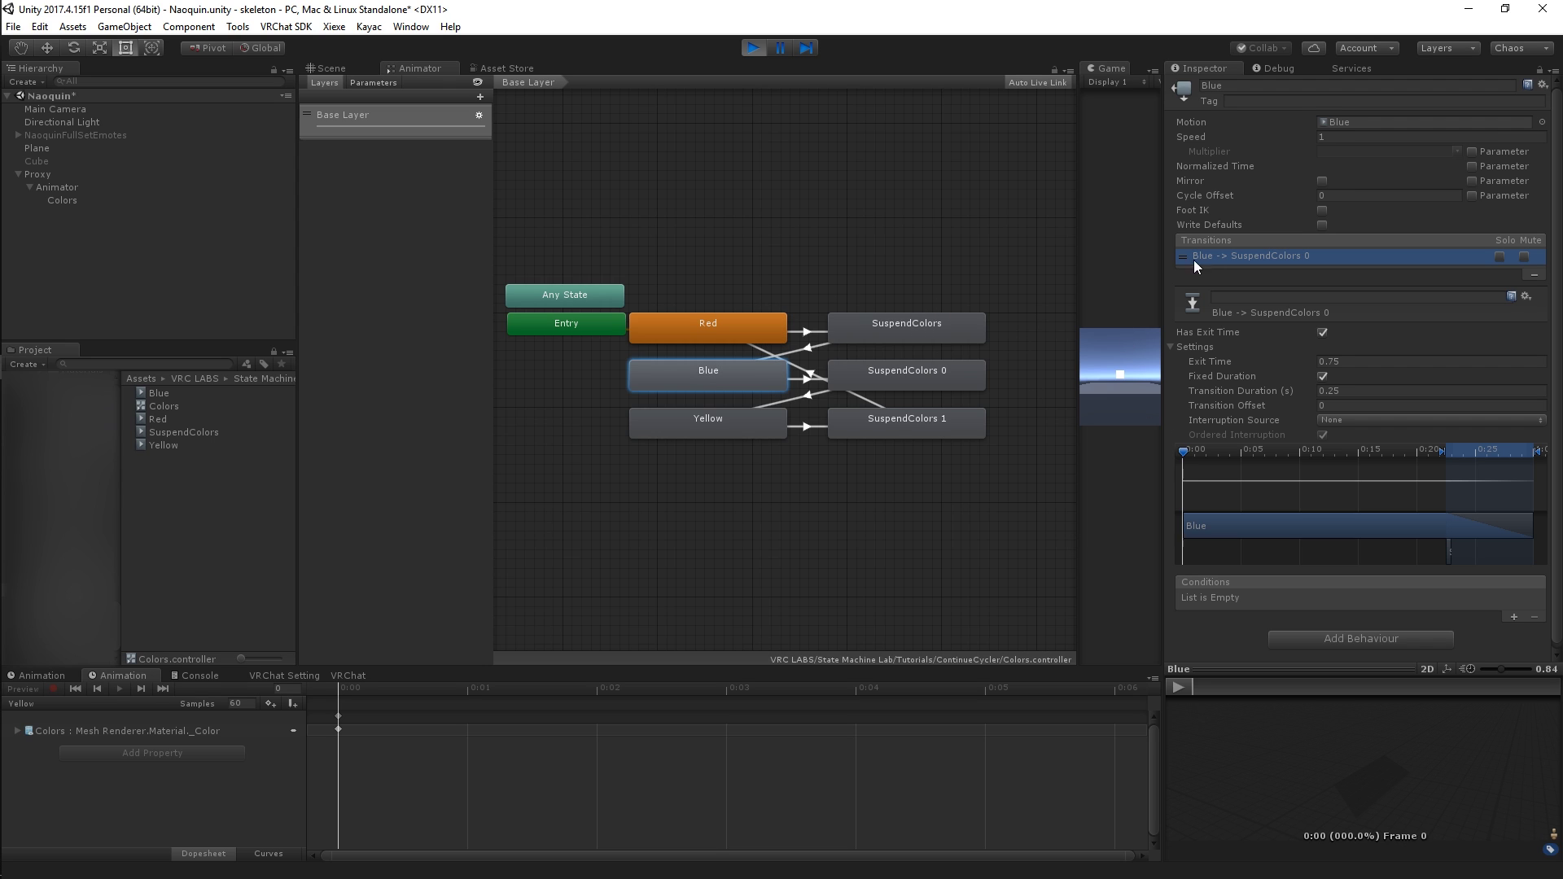
click(1347, 363)
text(1)
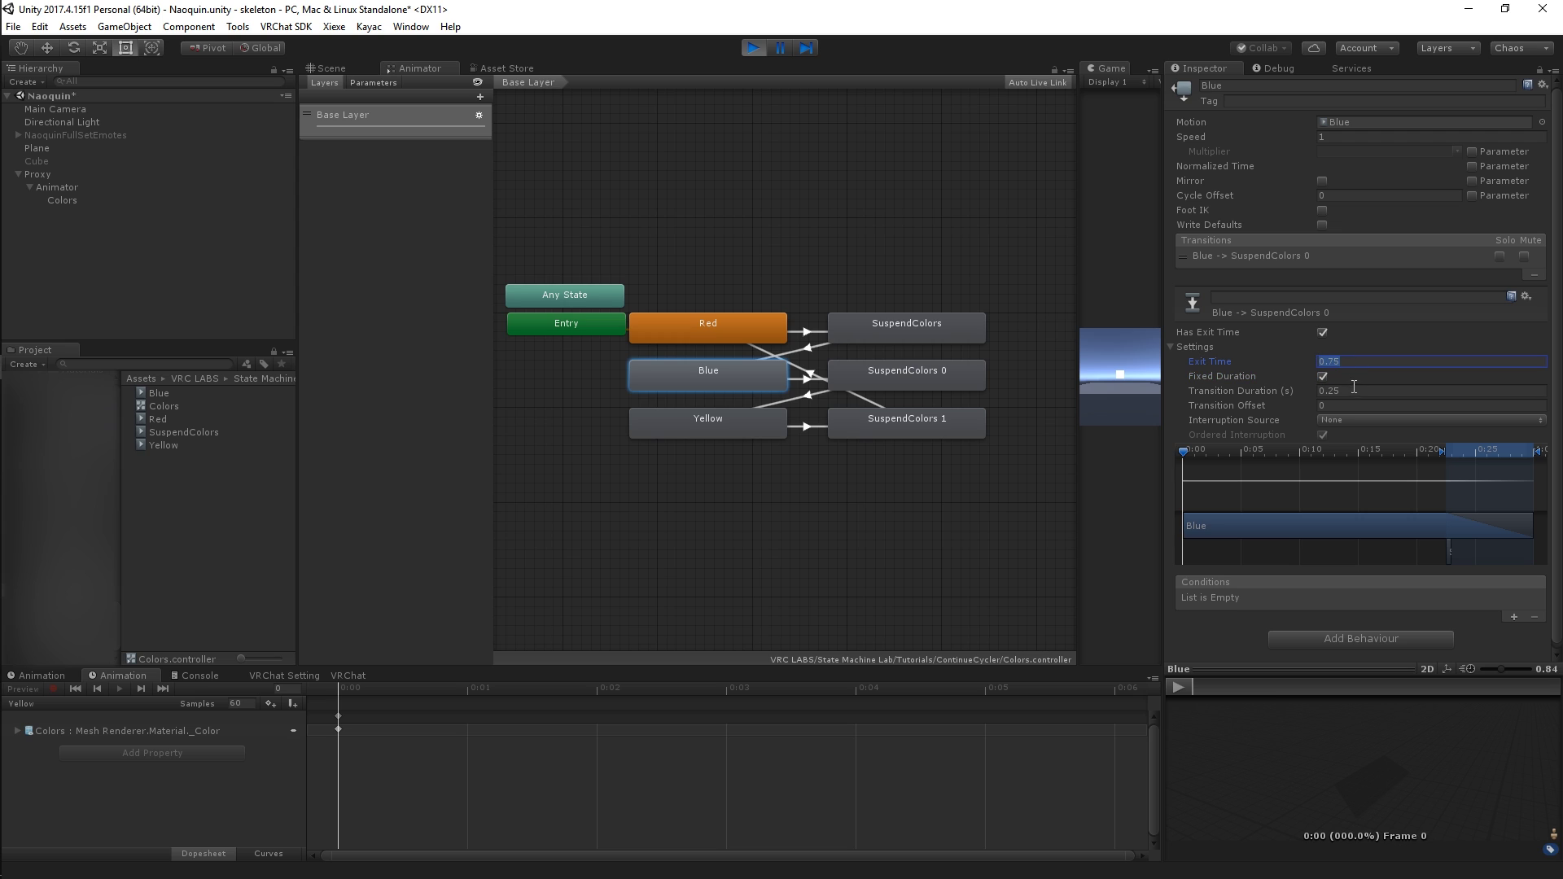
click(1354, 390)
Set the Yellow → SuspendColors 1 transition to Exit Time 1 and Transition Duration 0.
click(737, 420)
click(1179, 257)
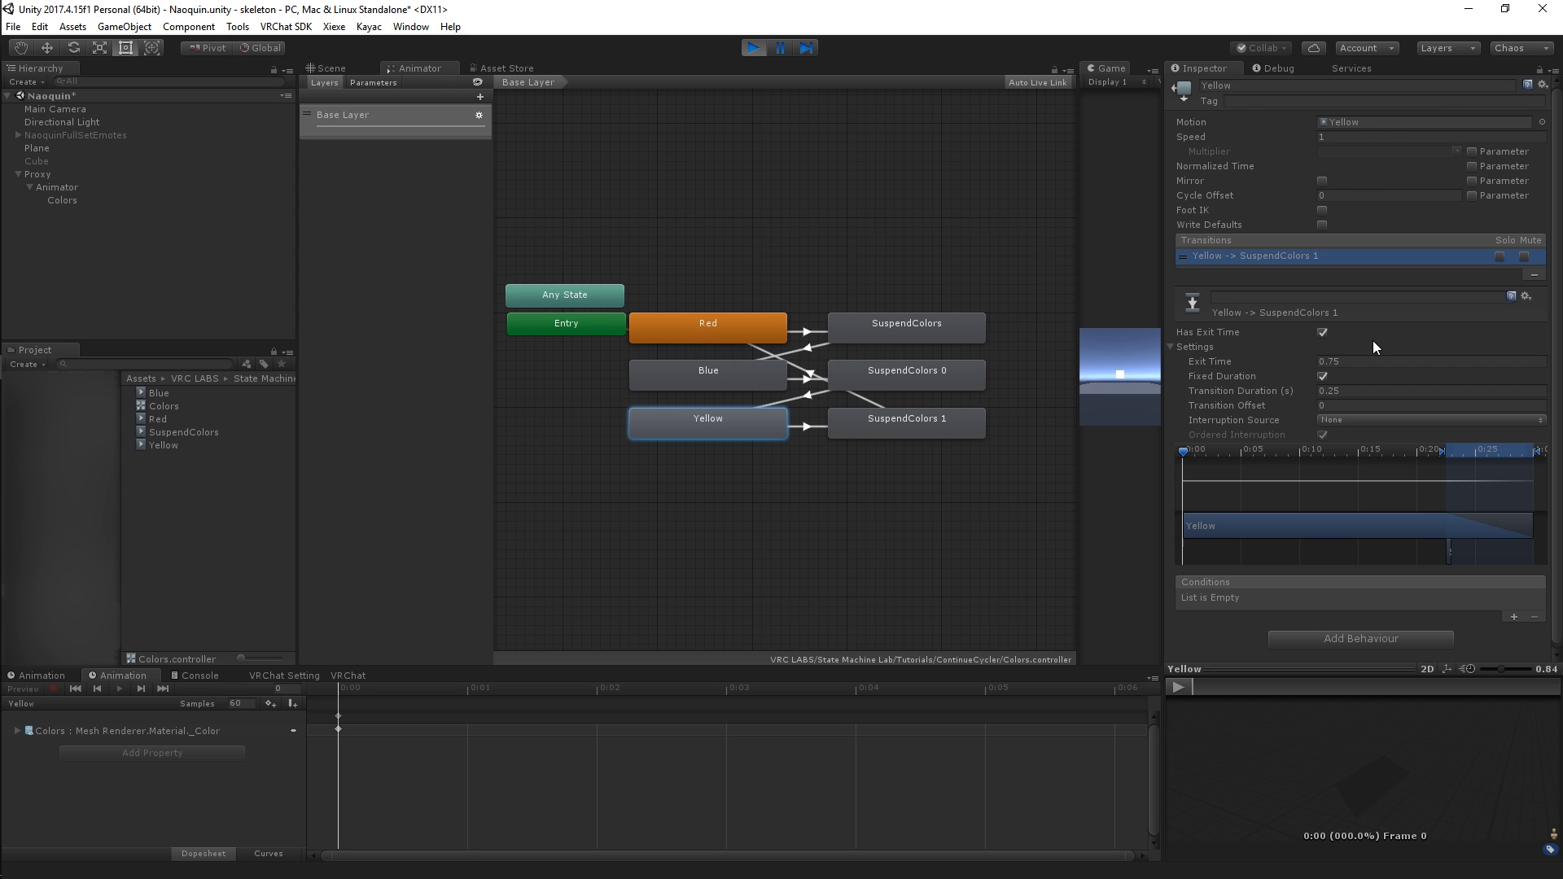
click(1361, 363)
text(1)
click(1366, 391)
text(0)
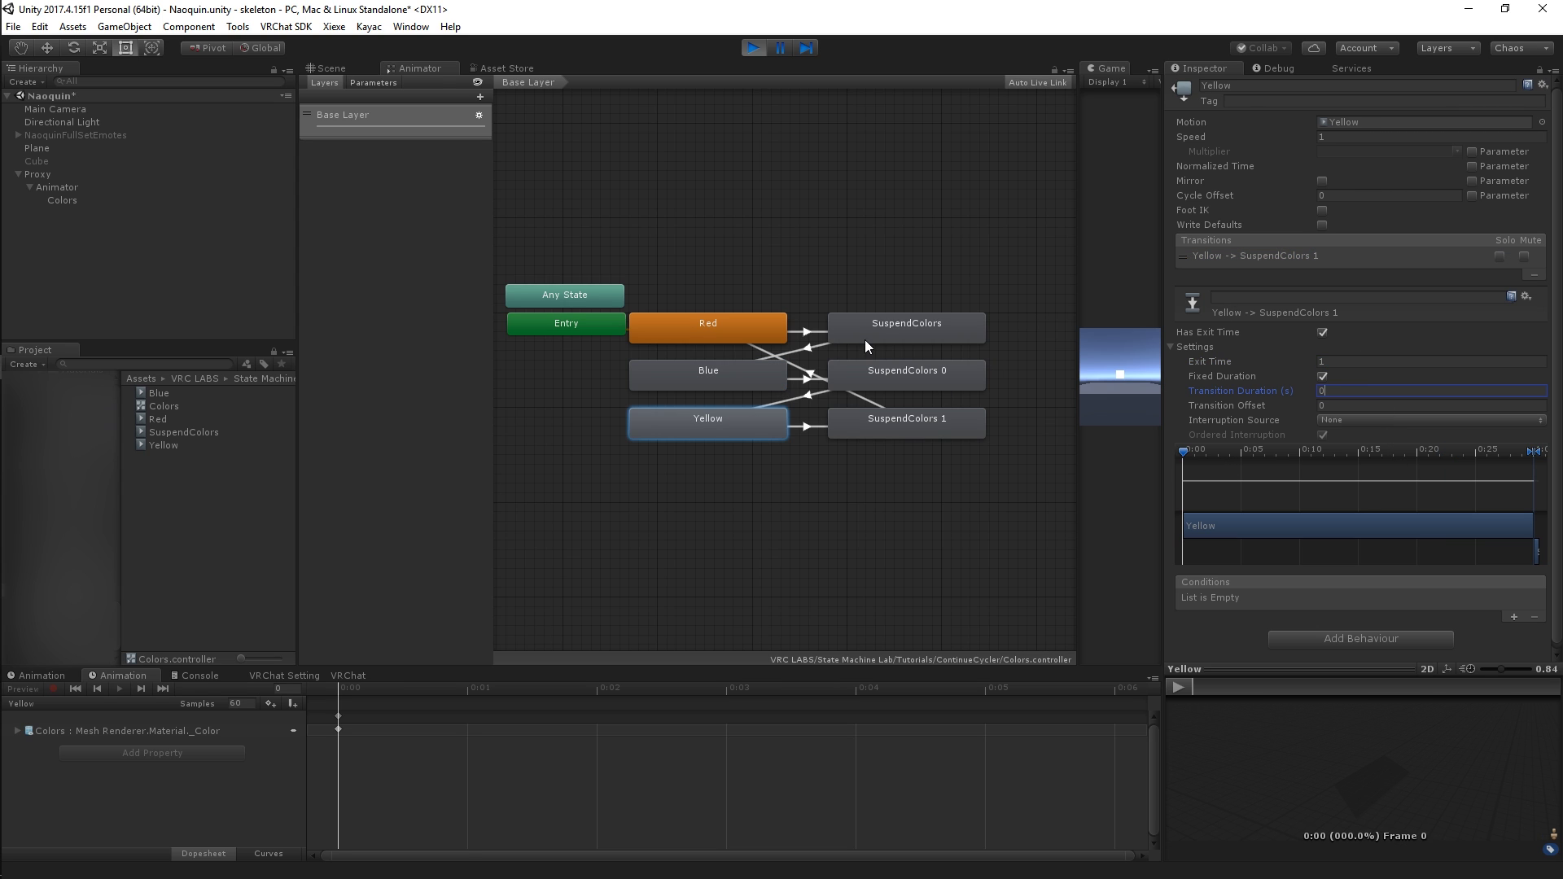
click(734, 331)
click(750, 373)
click(749, 412)
click(754, 330)
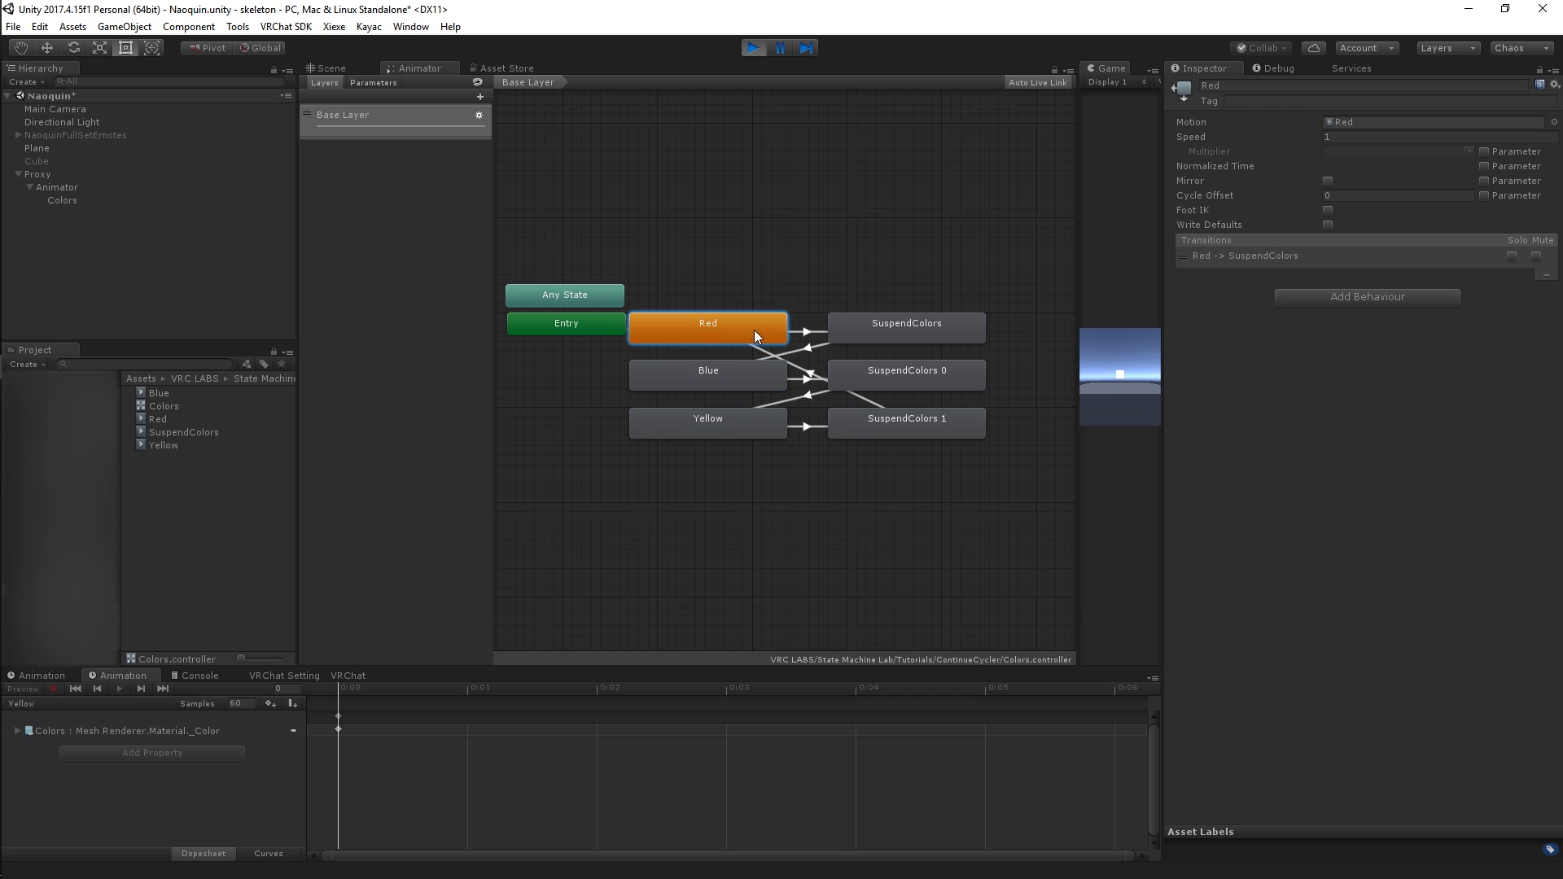
click(925, 340)
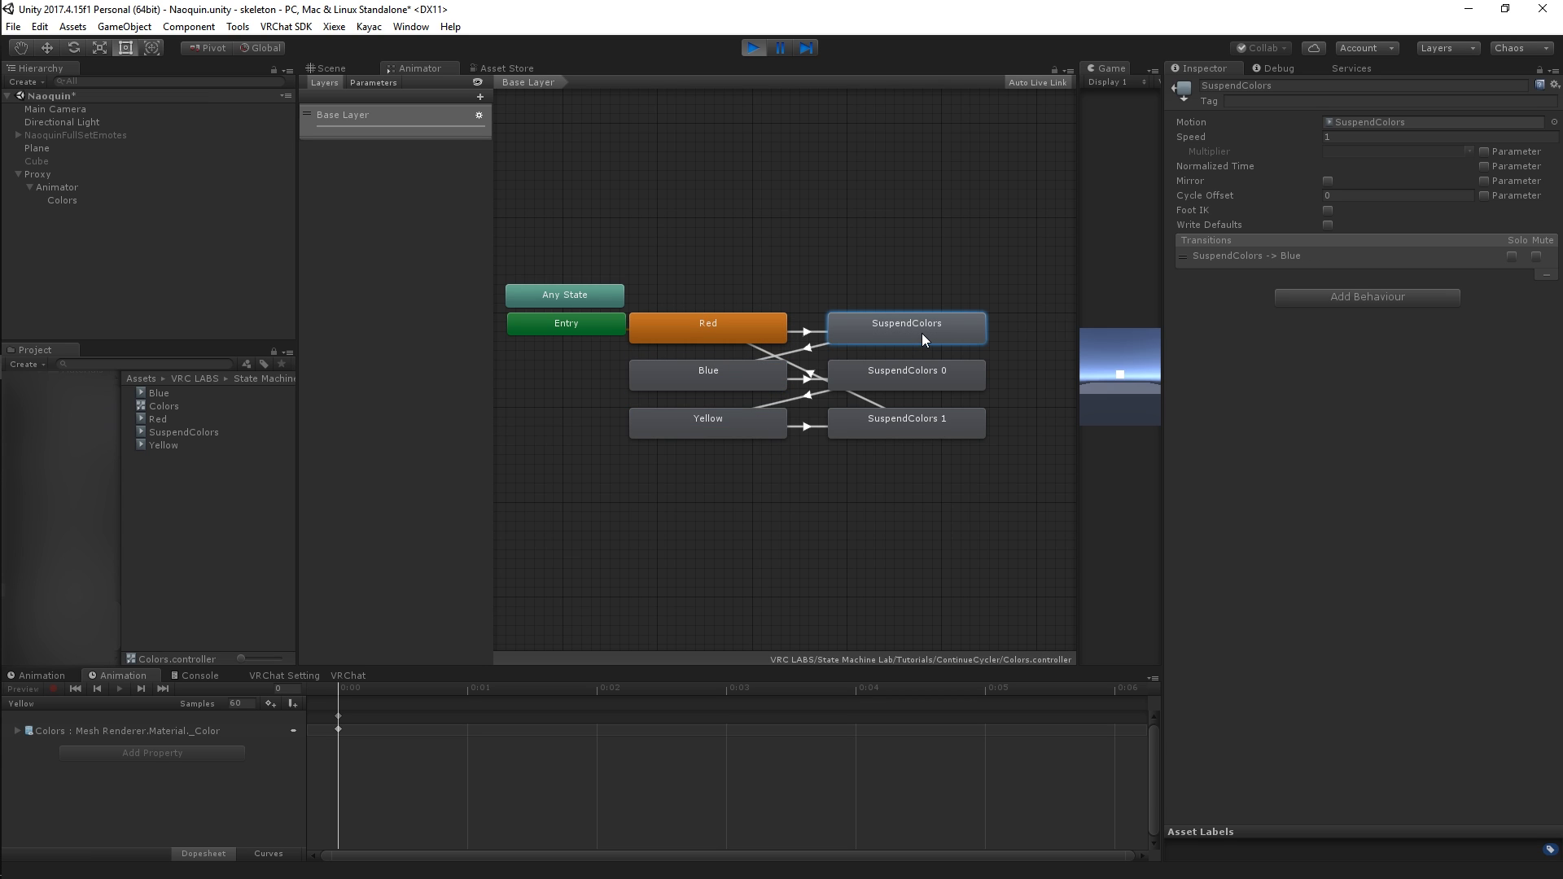
On SuspendColors → Blue, uncheck Fixed Duration and Has Exit Time and set duration to 0.
click(1182, 257)
click(1328, 376)
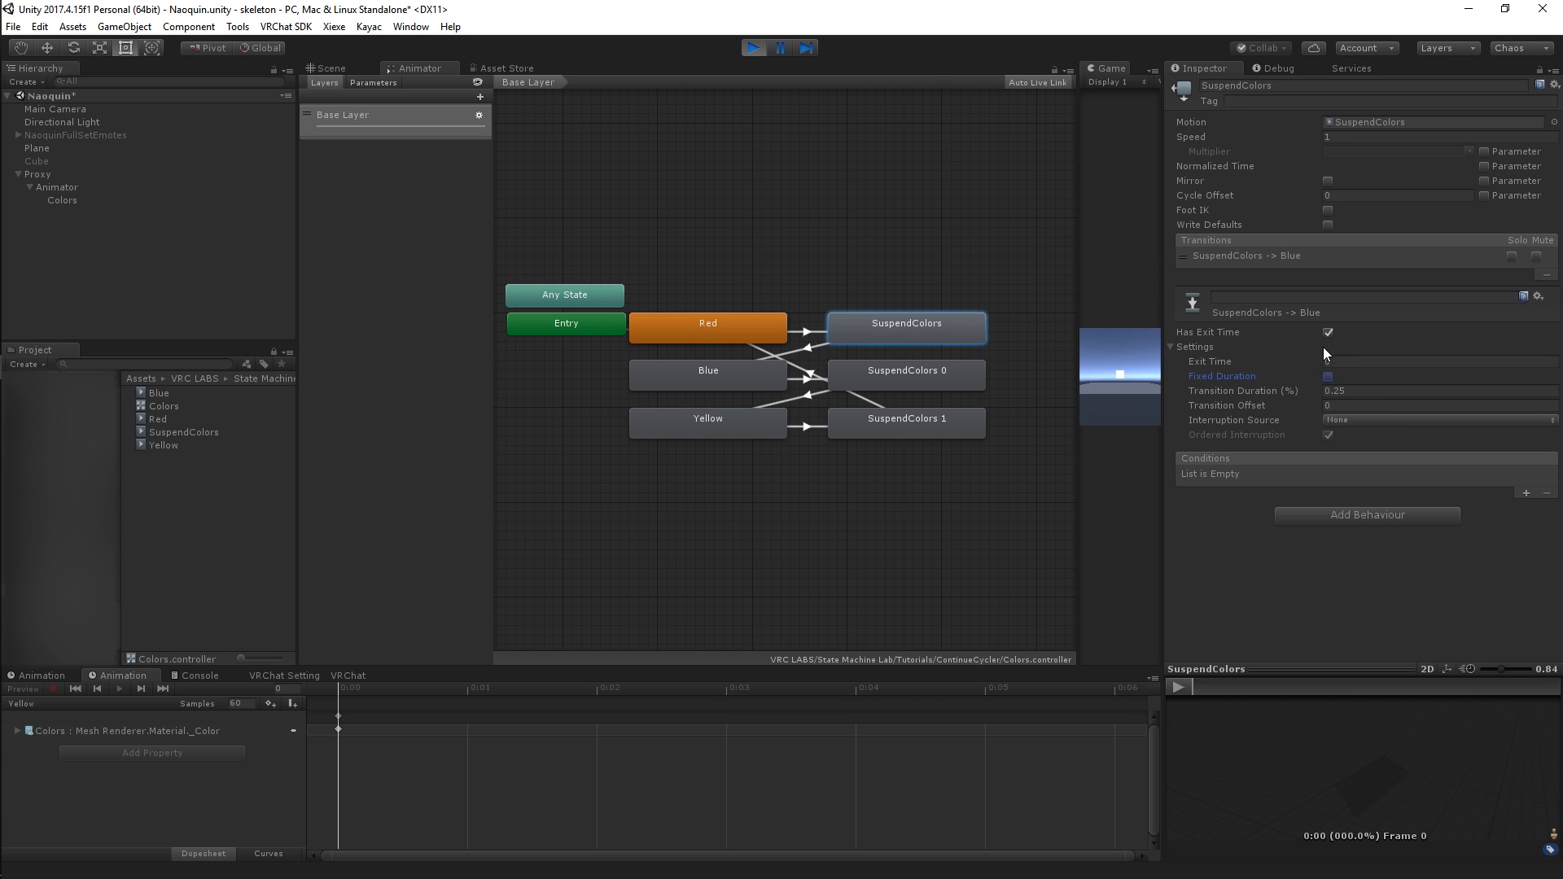
click(1342, 391)
text(0)
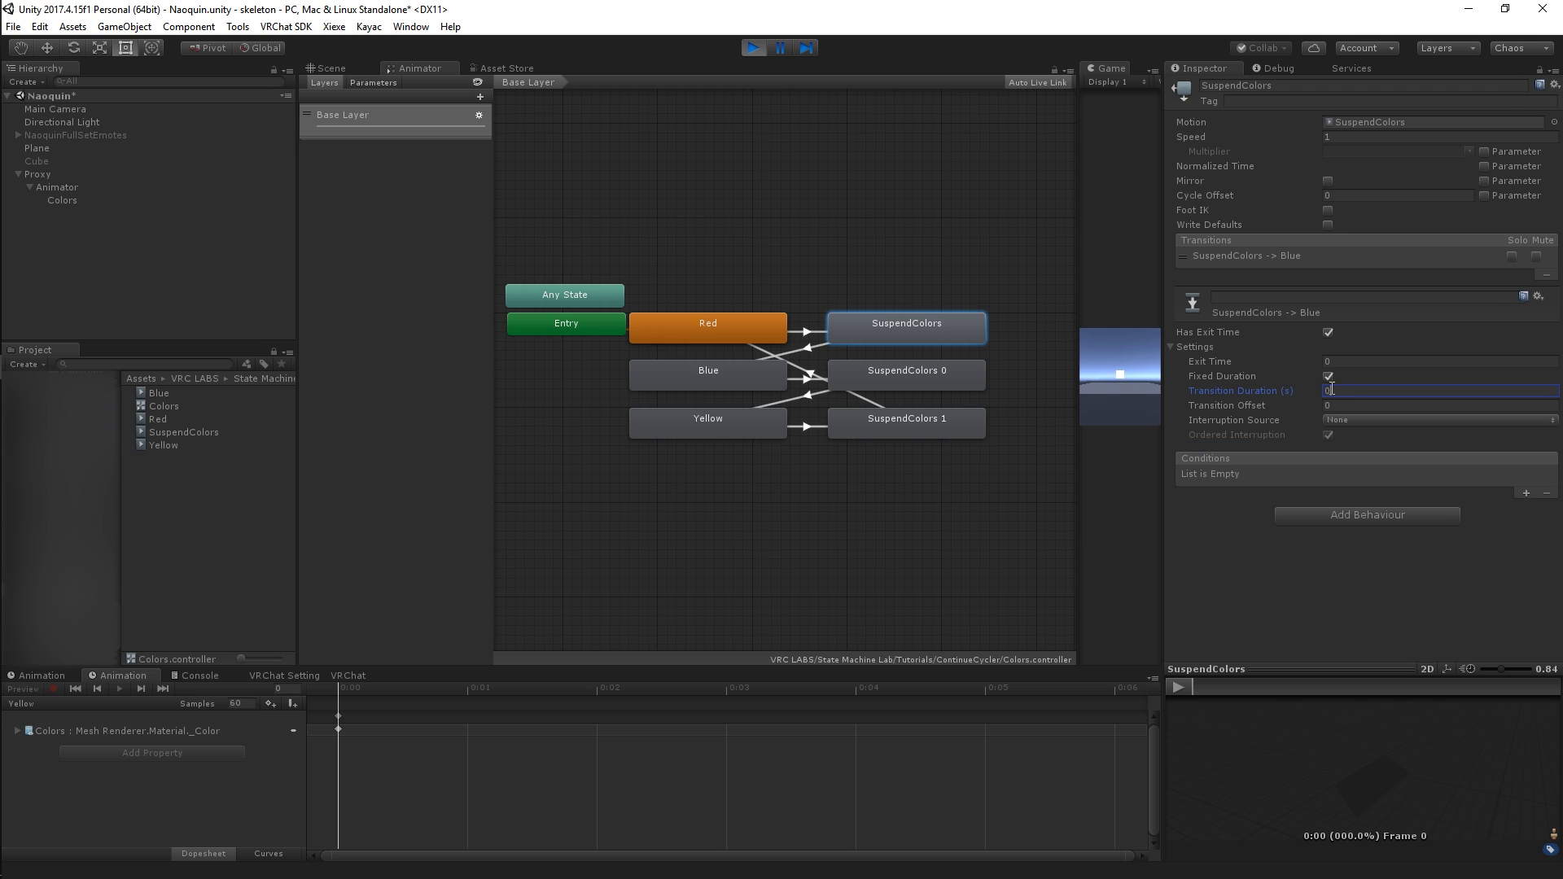
key(Return)
click(1327, 333)
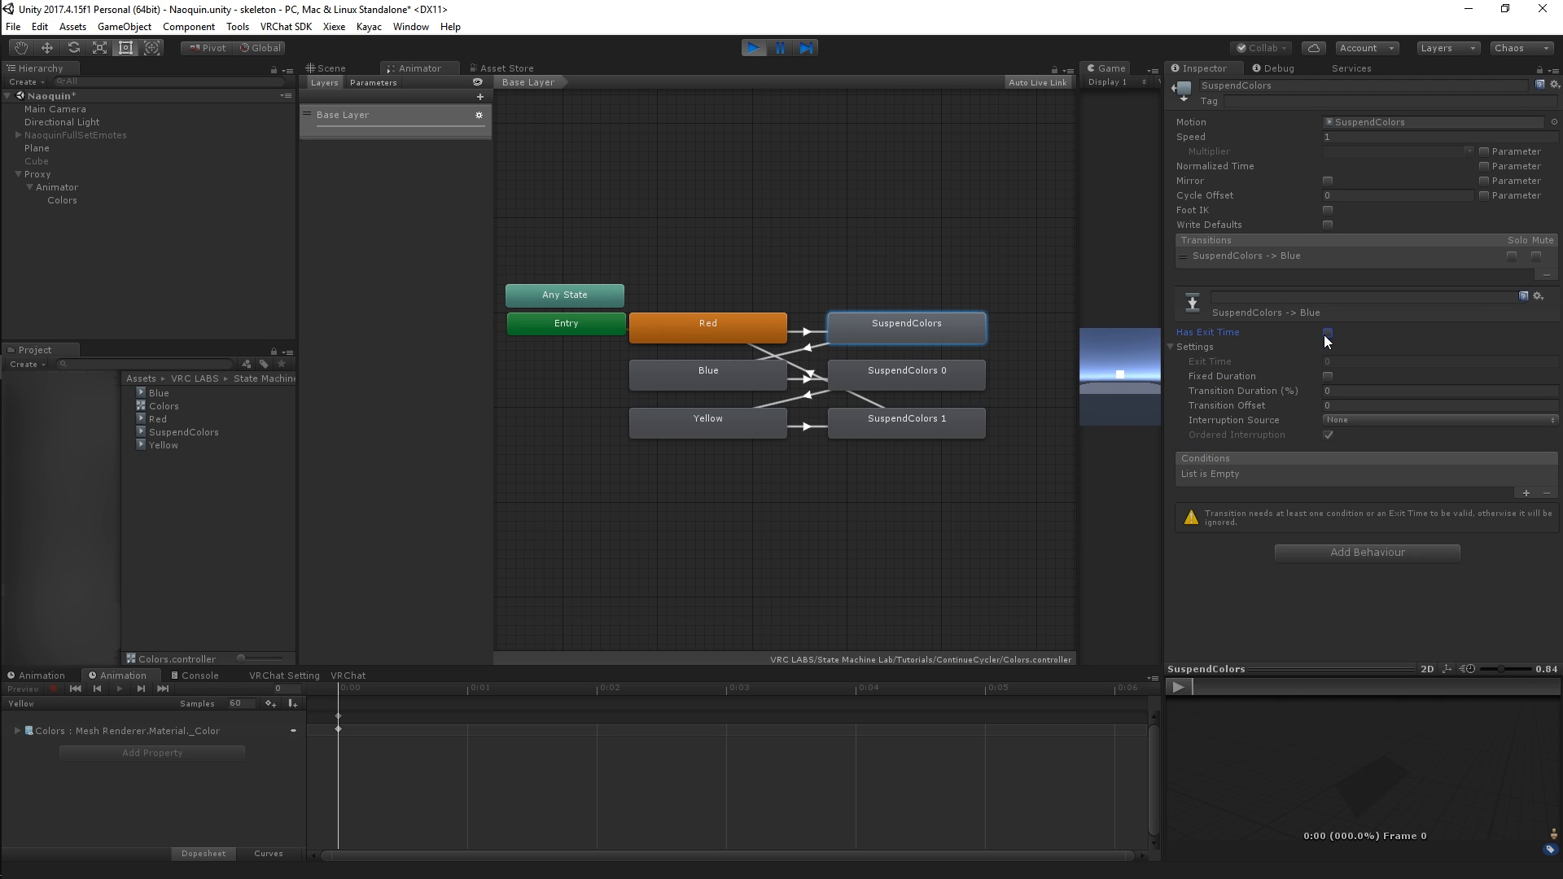
Create a Bool parameter named True and add it as a condition on SuspendColors → Blue.
click(378, 82)
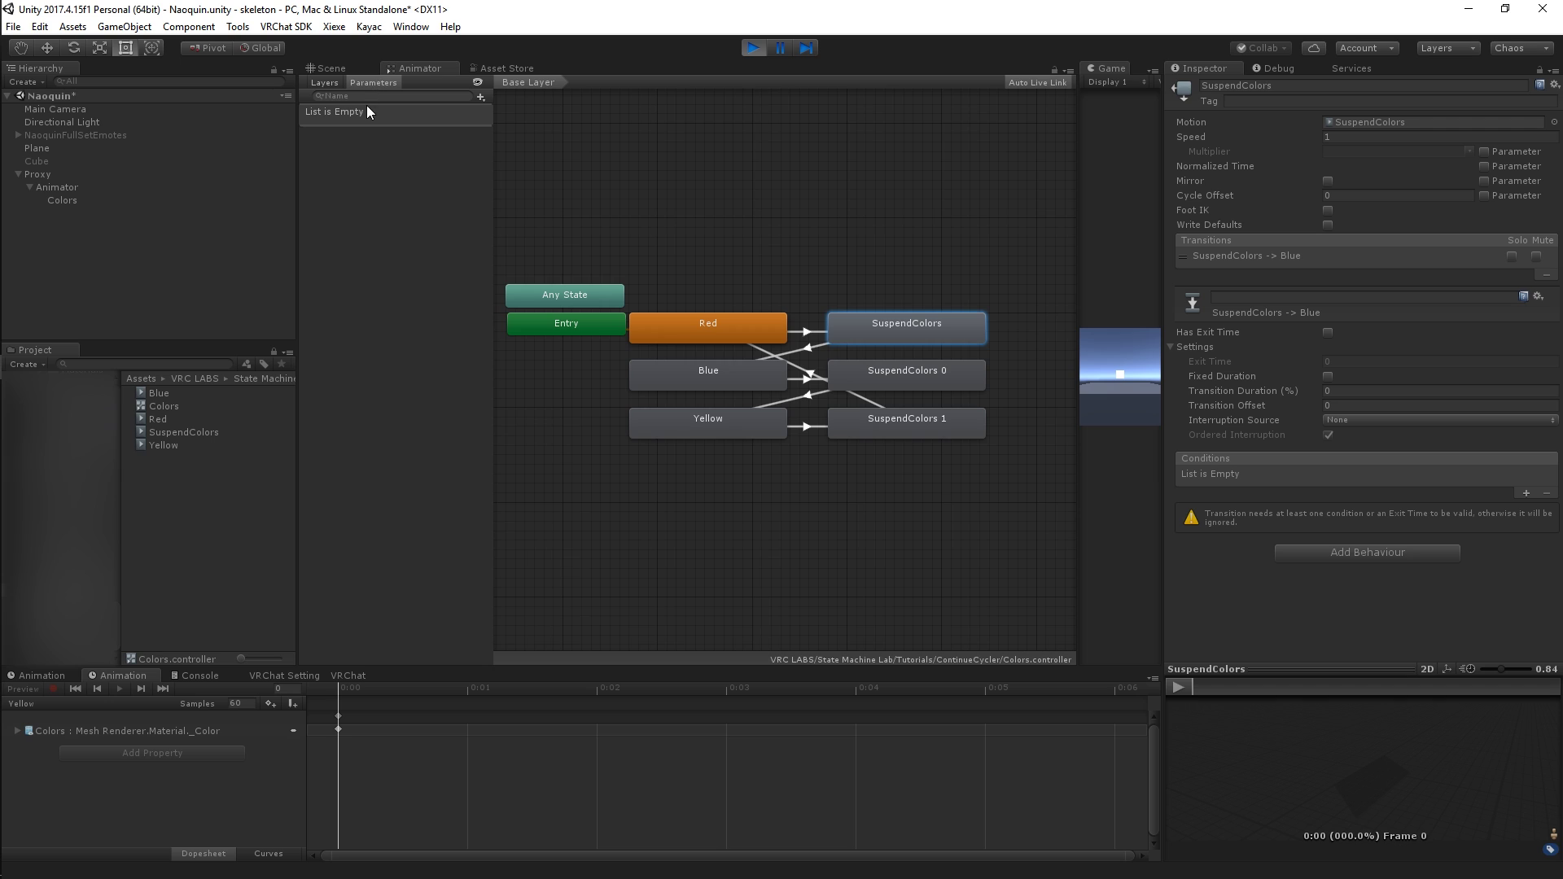
click(480, 98)
click(511, 153)
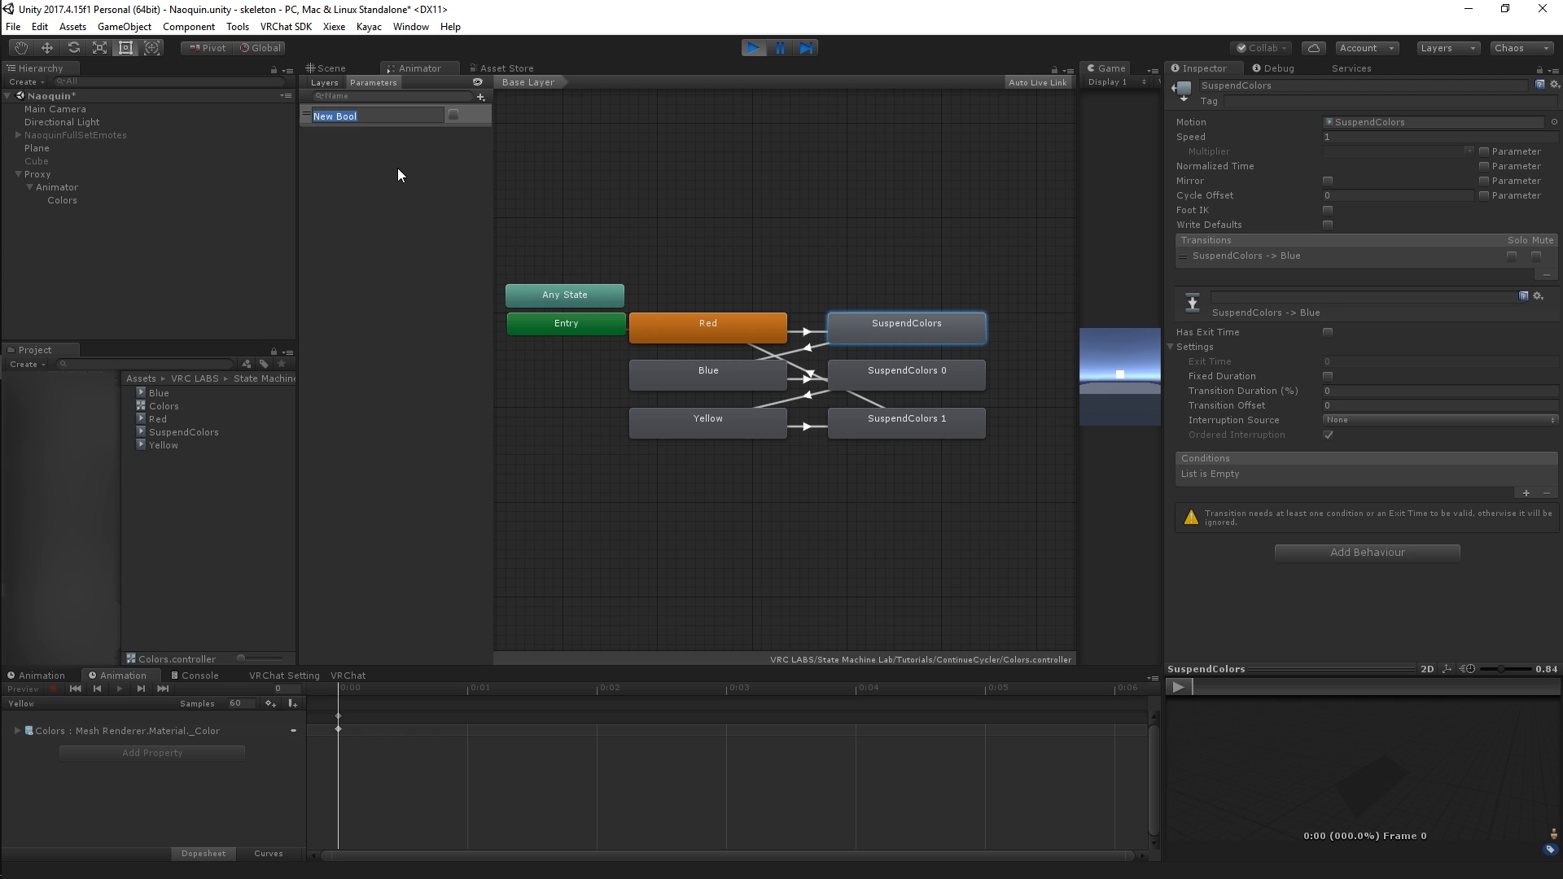
text(True)
key(Return)
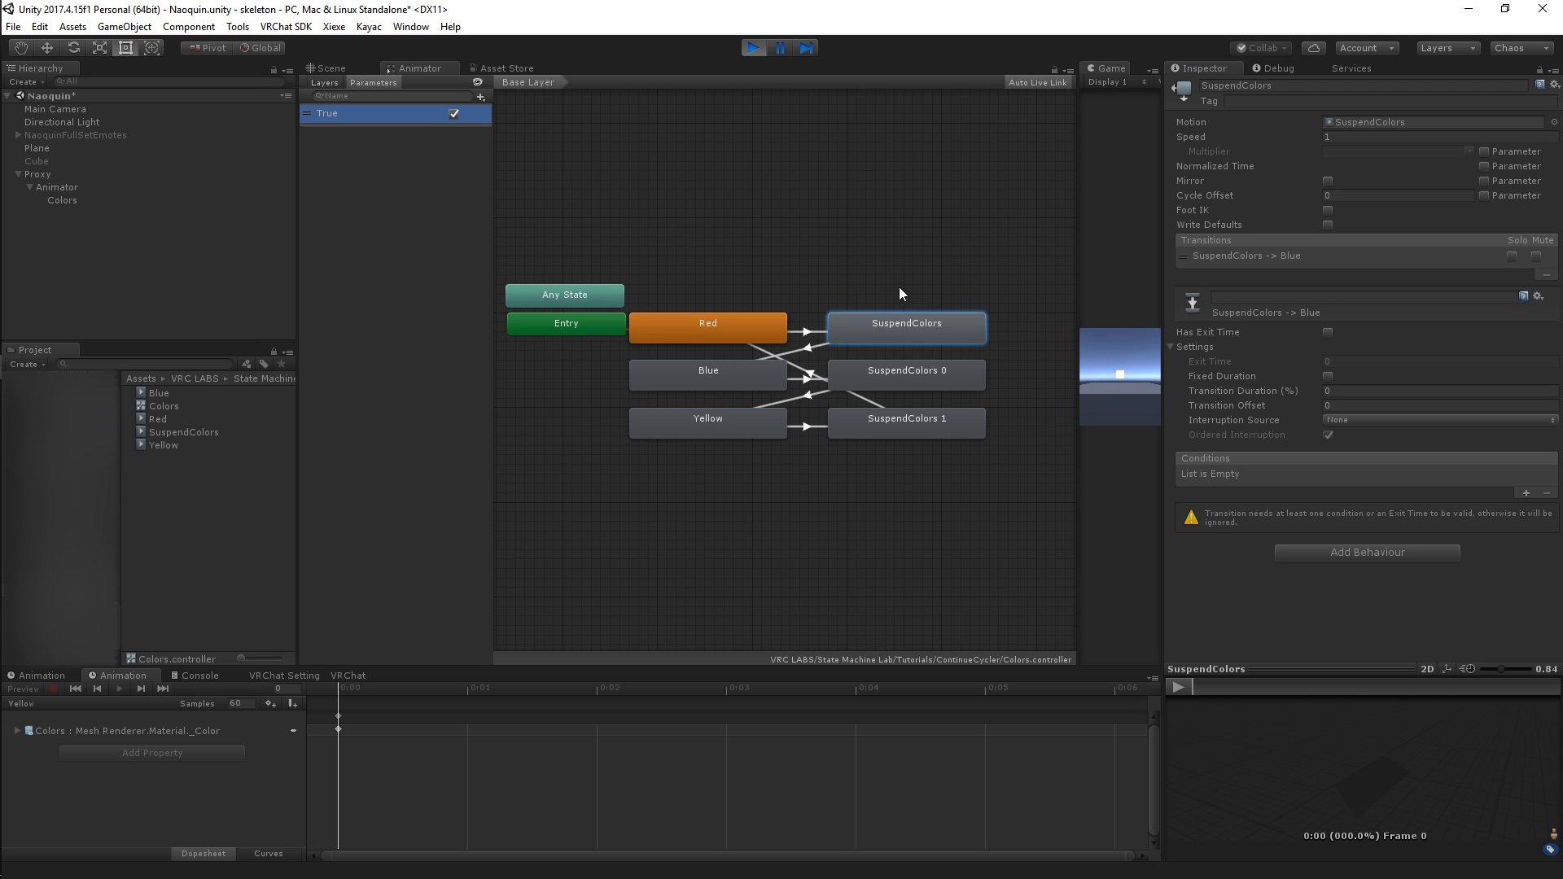
click(1525, 493)
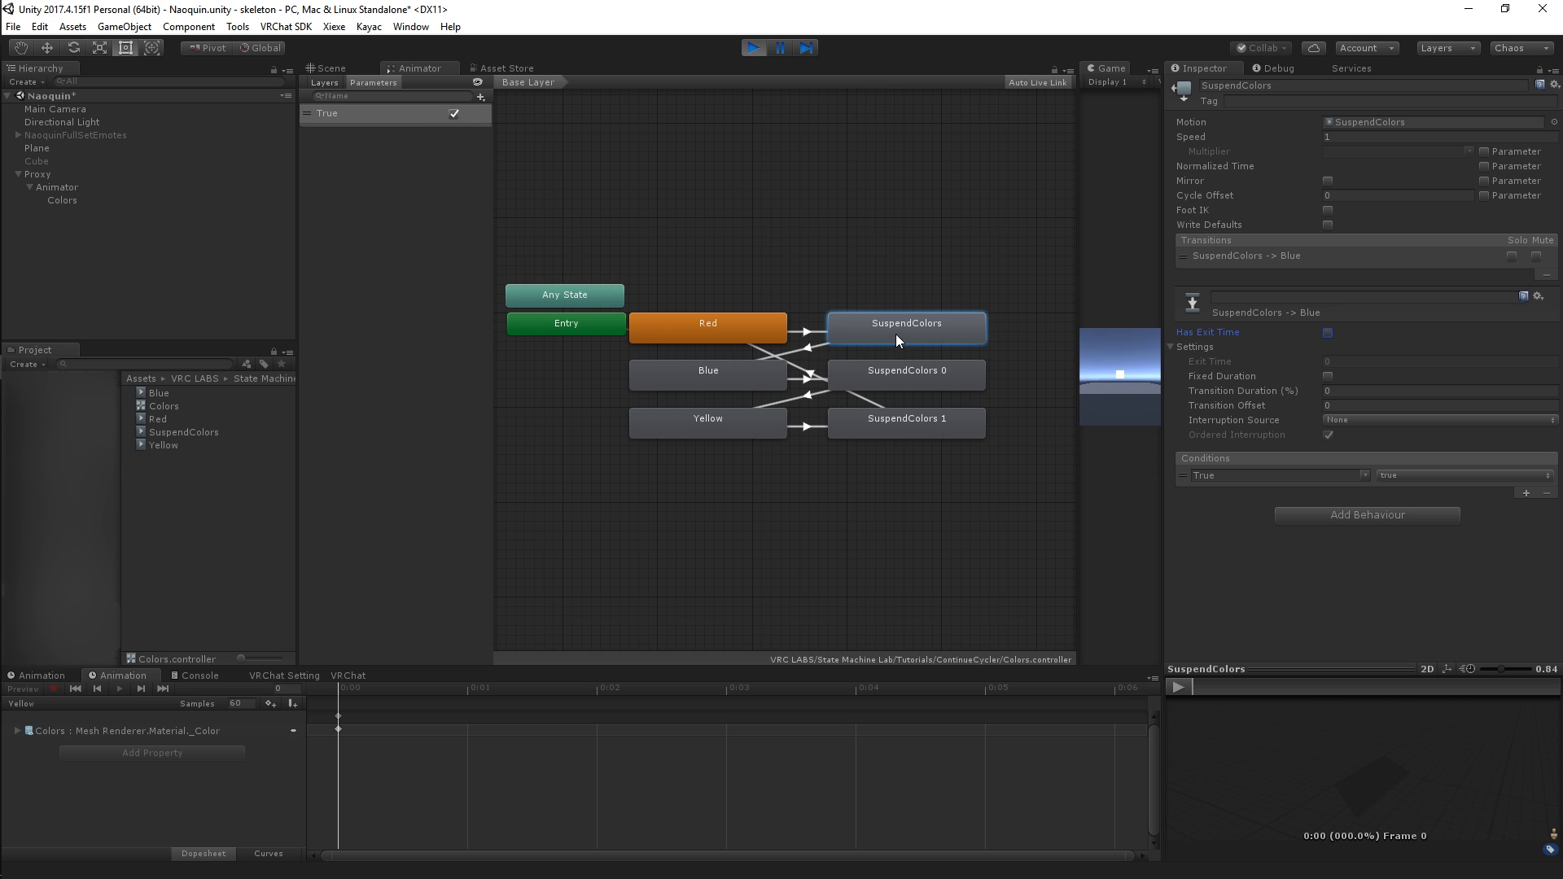
Make the SuspendColors 0 → Yellow transition instant: duration 0, no fixed duration or exit time, True condition.
click(693, 371)
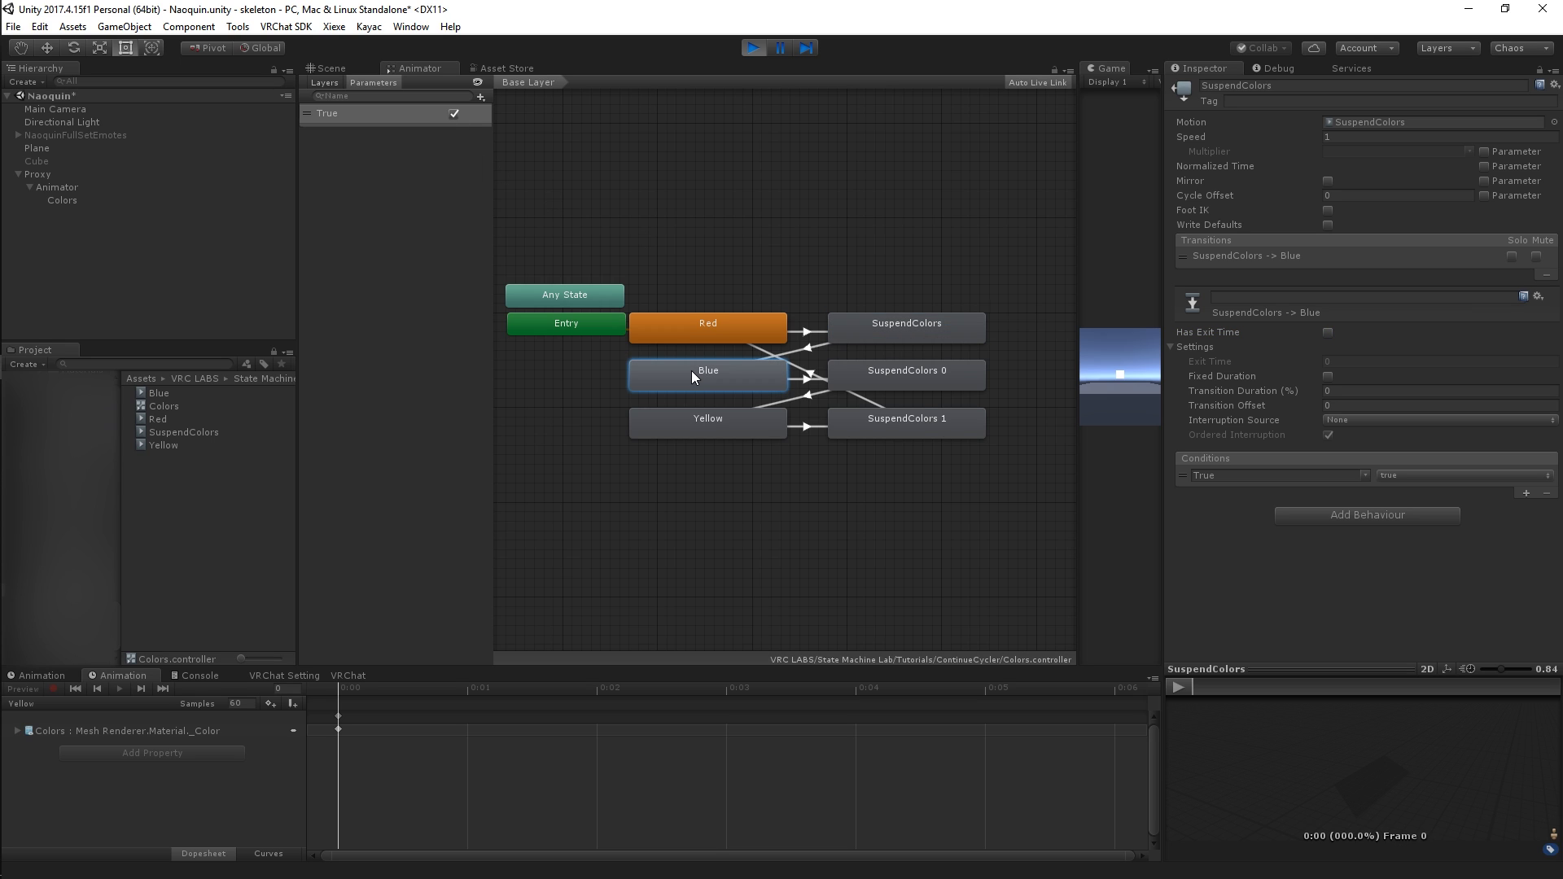
click(896, 336)
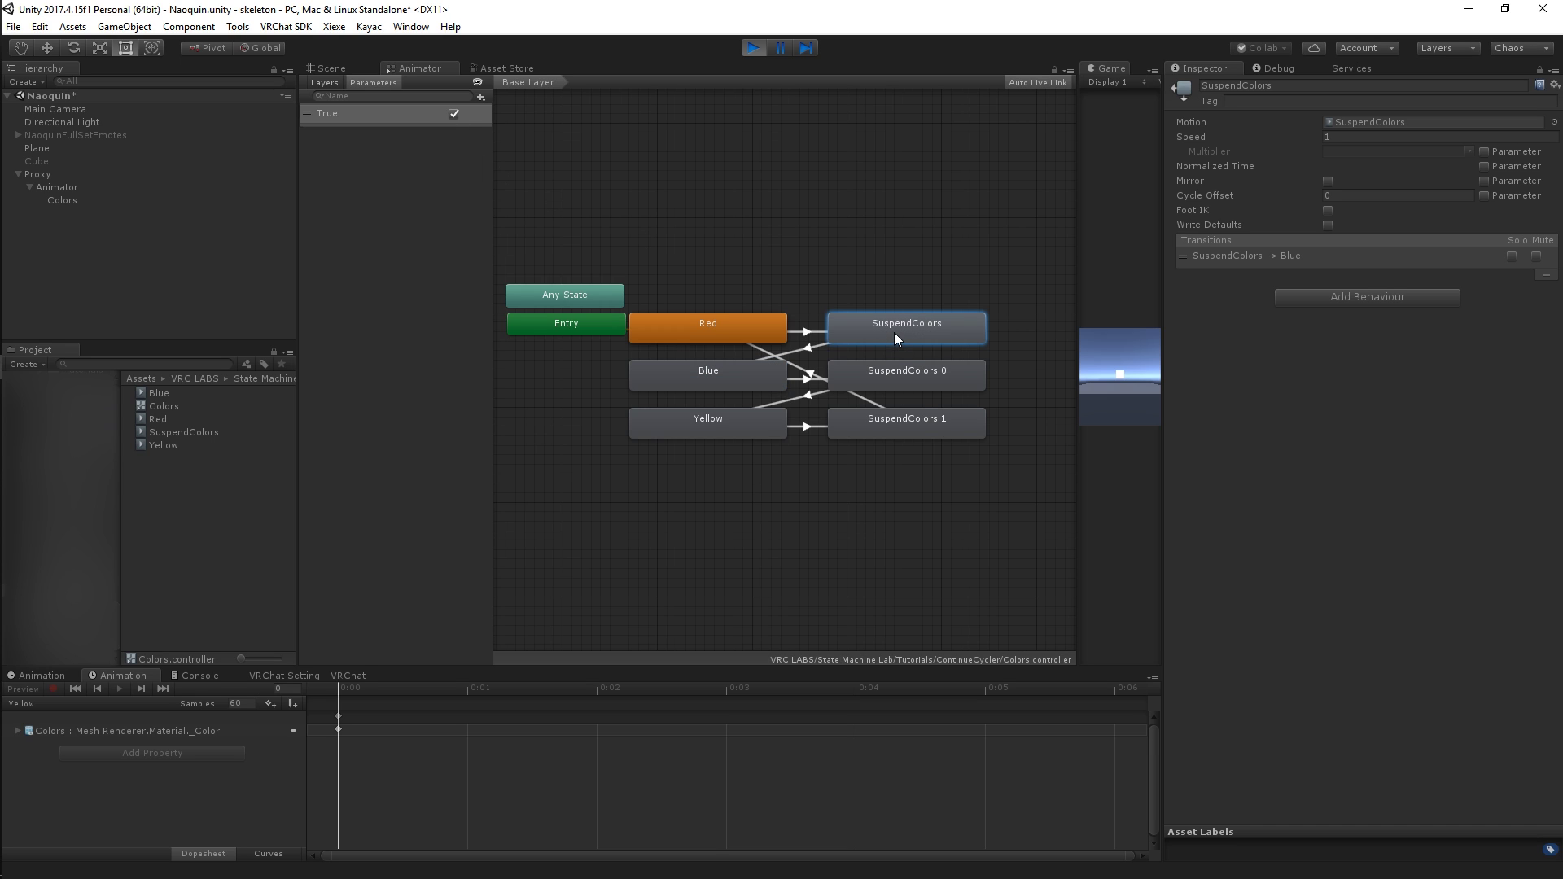
click(1189, 259)
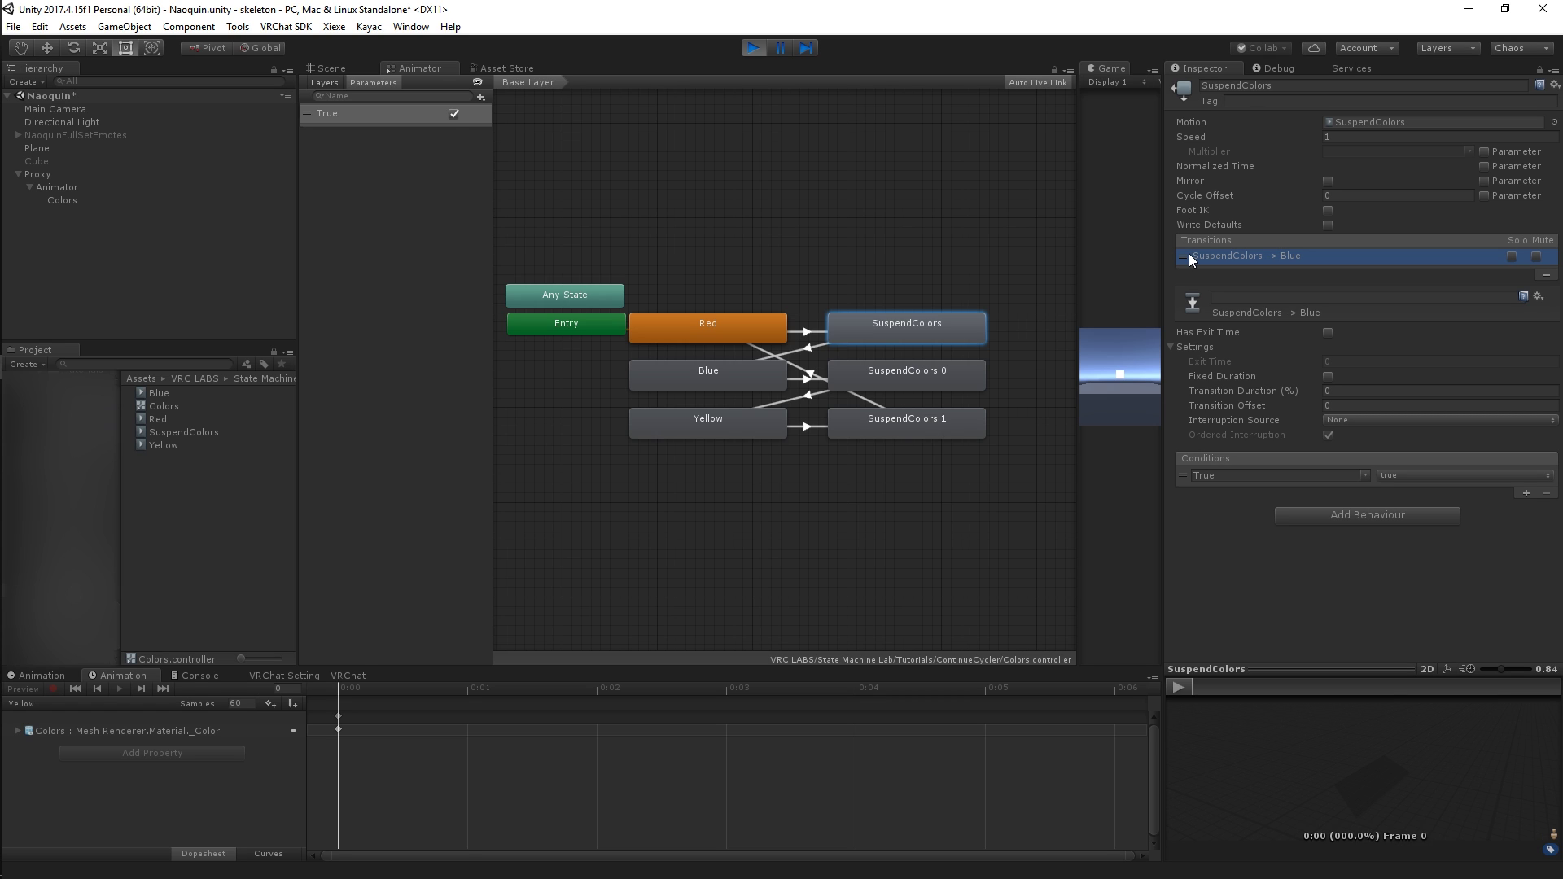
click(912, 376)
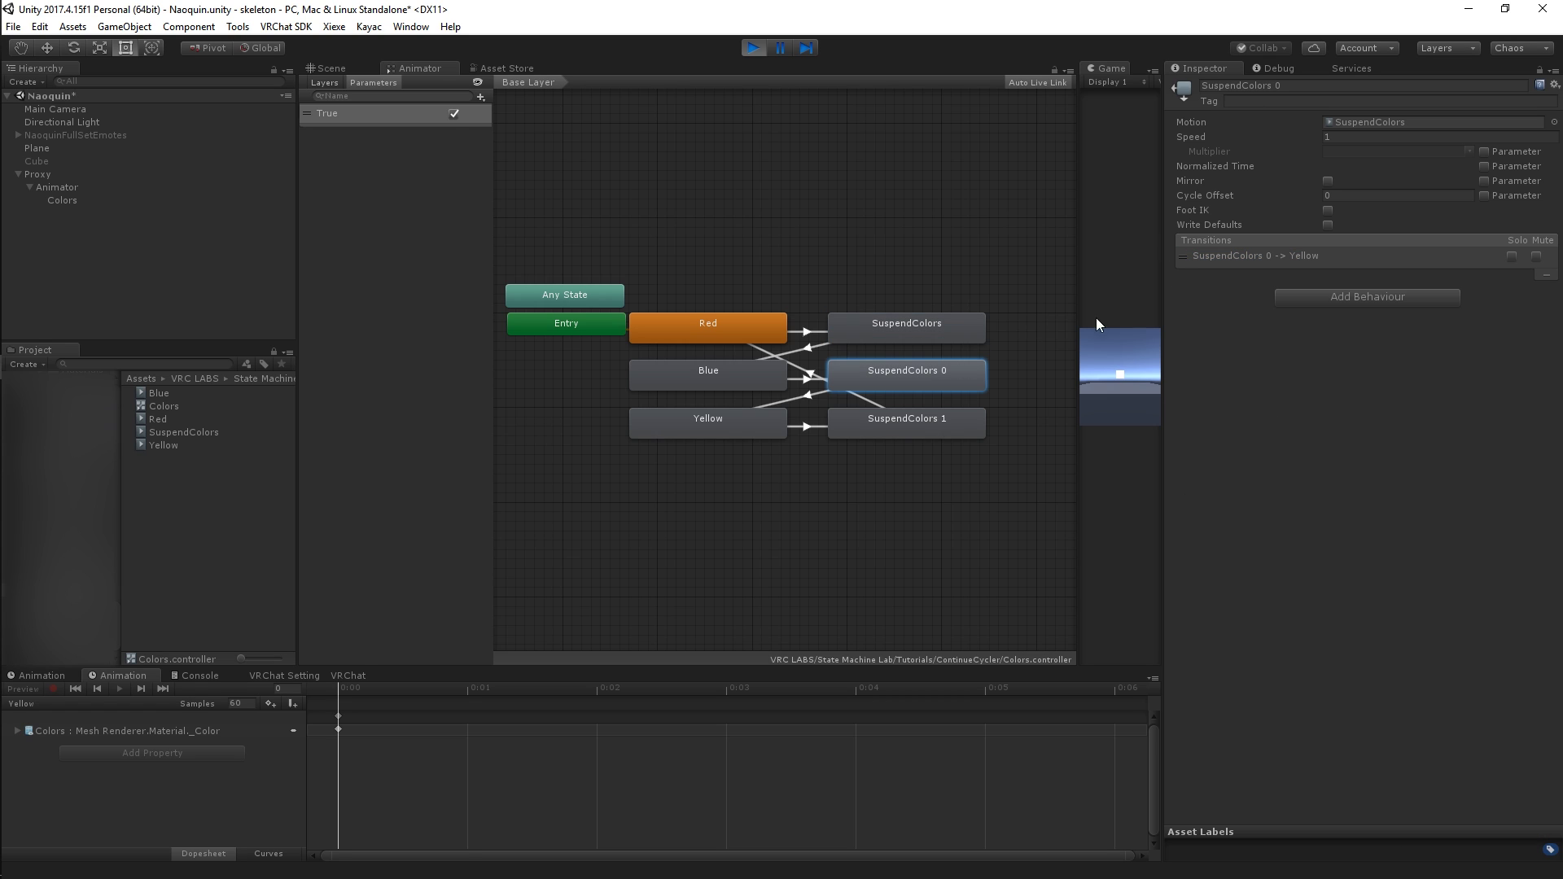
click(1181, 257)
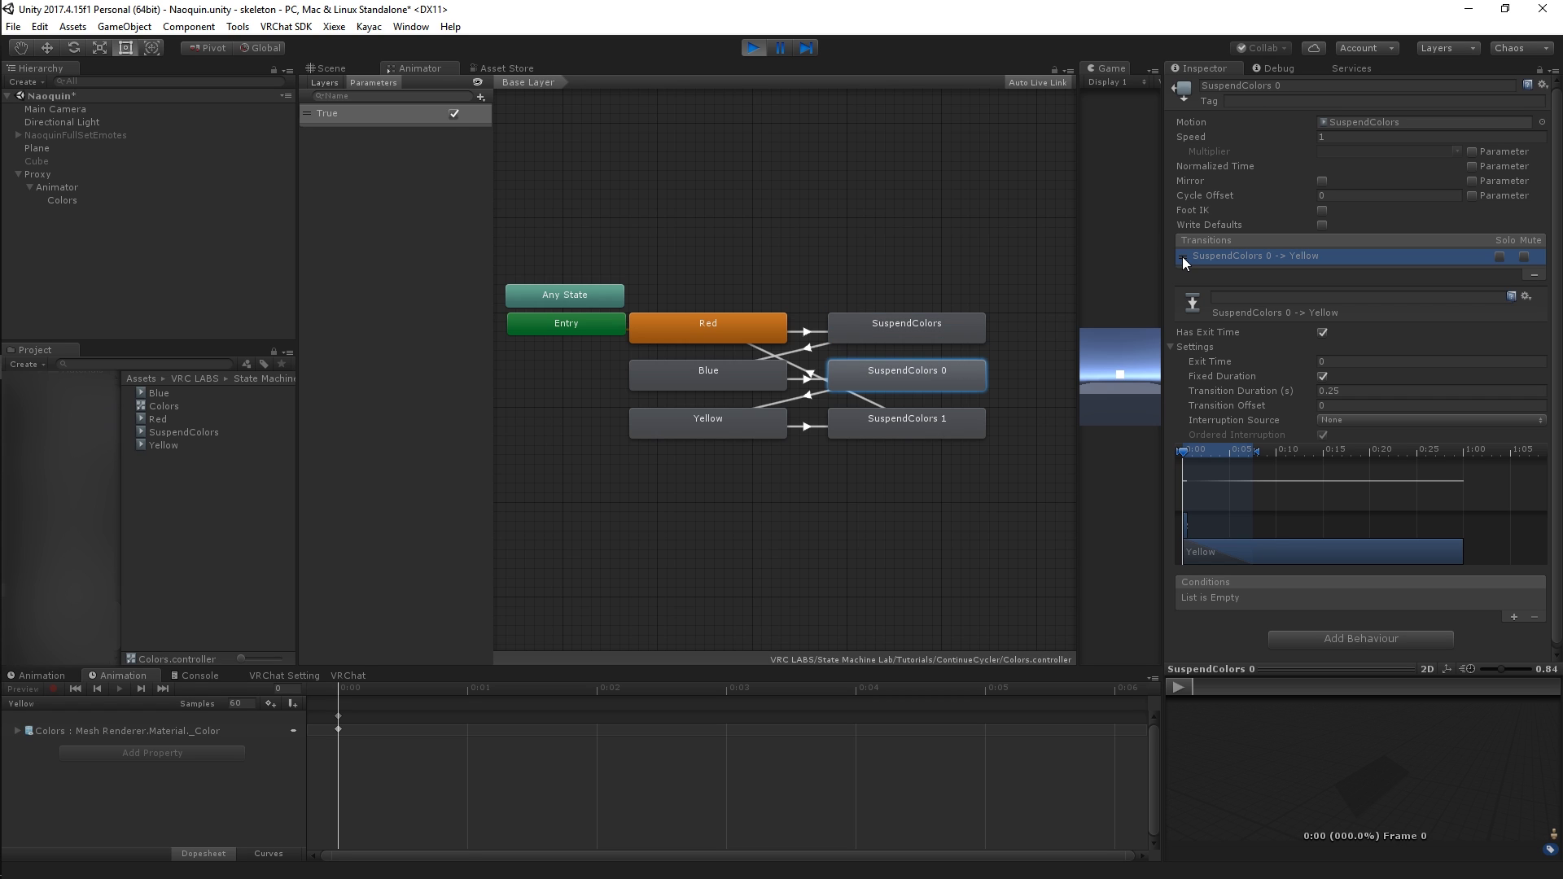
click(1358, 390)
text(0)
click(1329, 377)
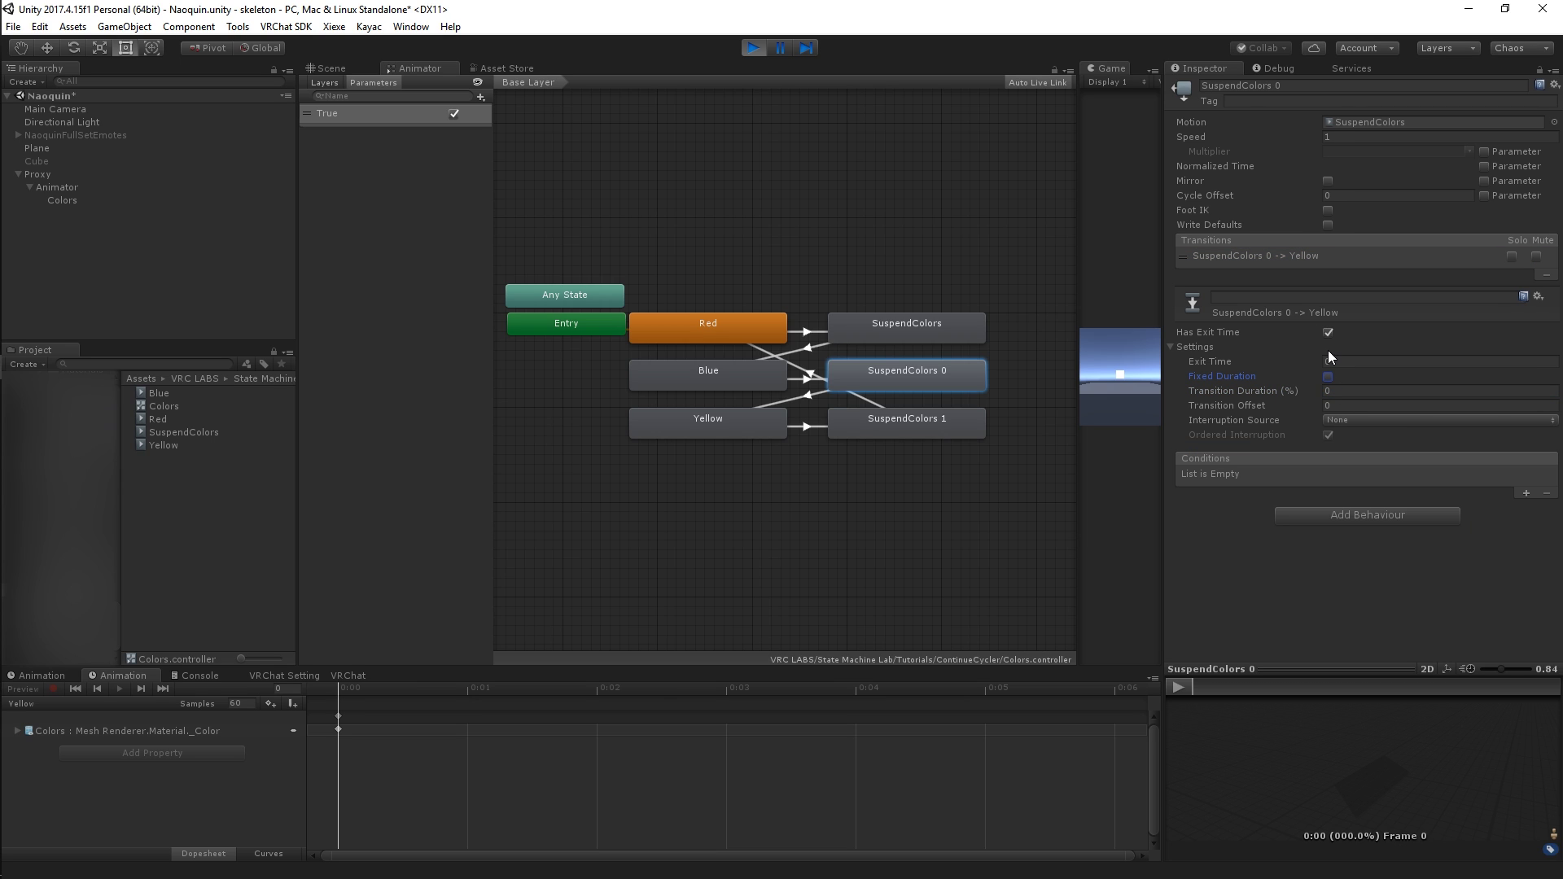
click(1329, 333)
click(1526, 494)
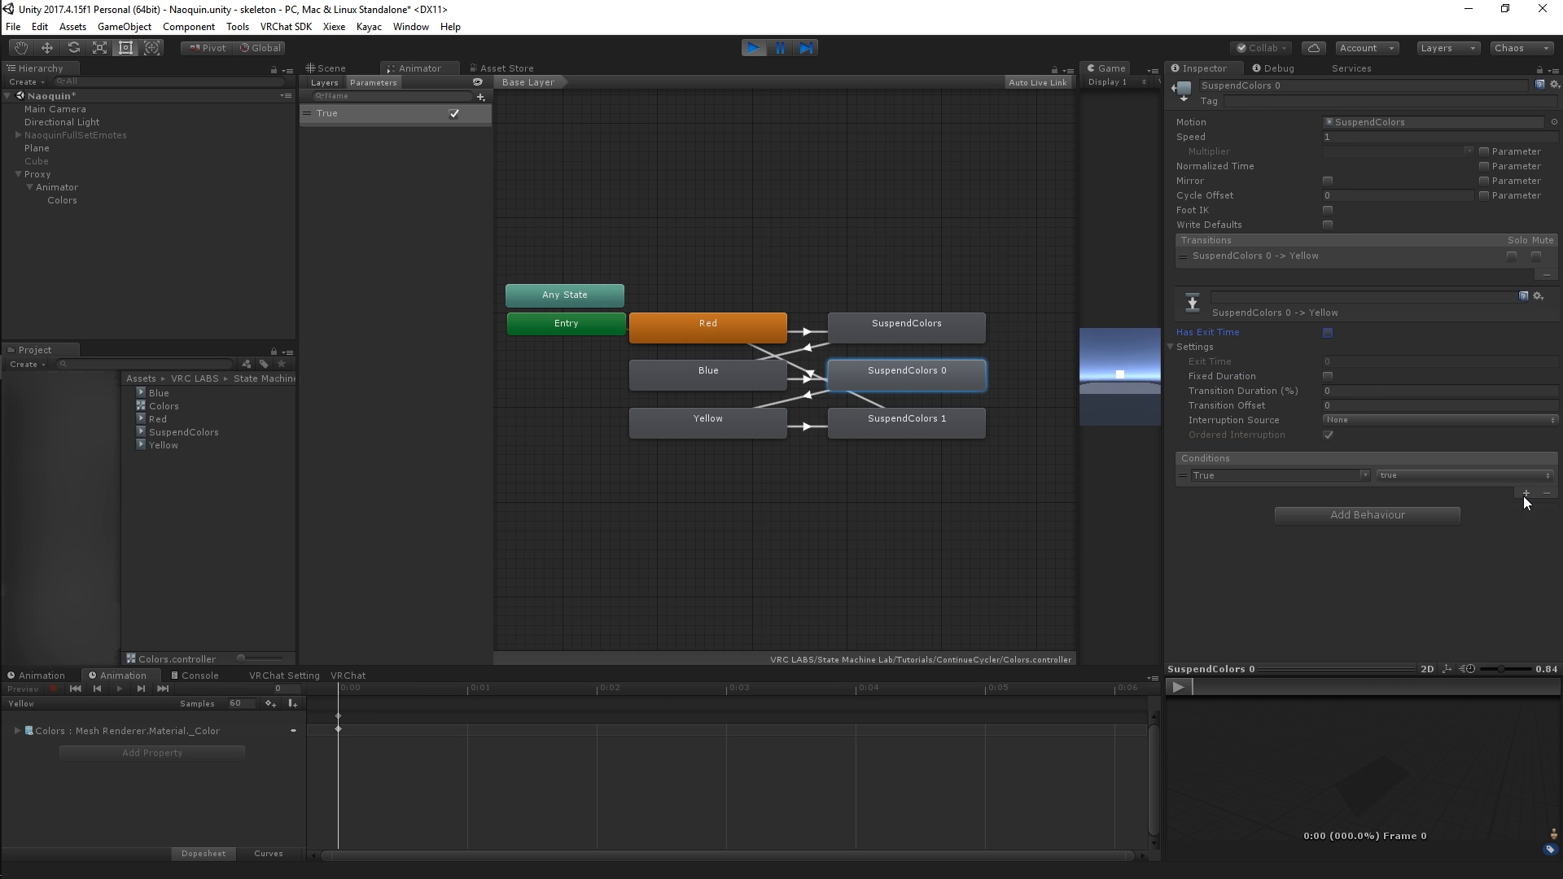
Give the SuspendColors 1 → Red transition no exit time, 0 duration and a True condition.
click(962, 416)
click(1190, 257)
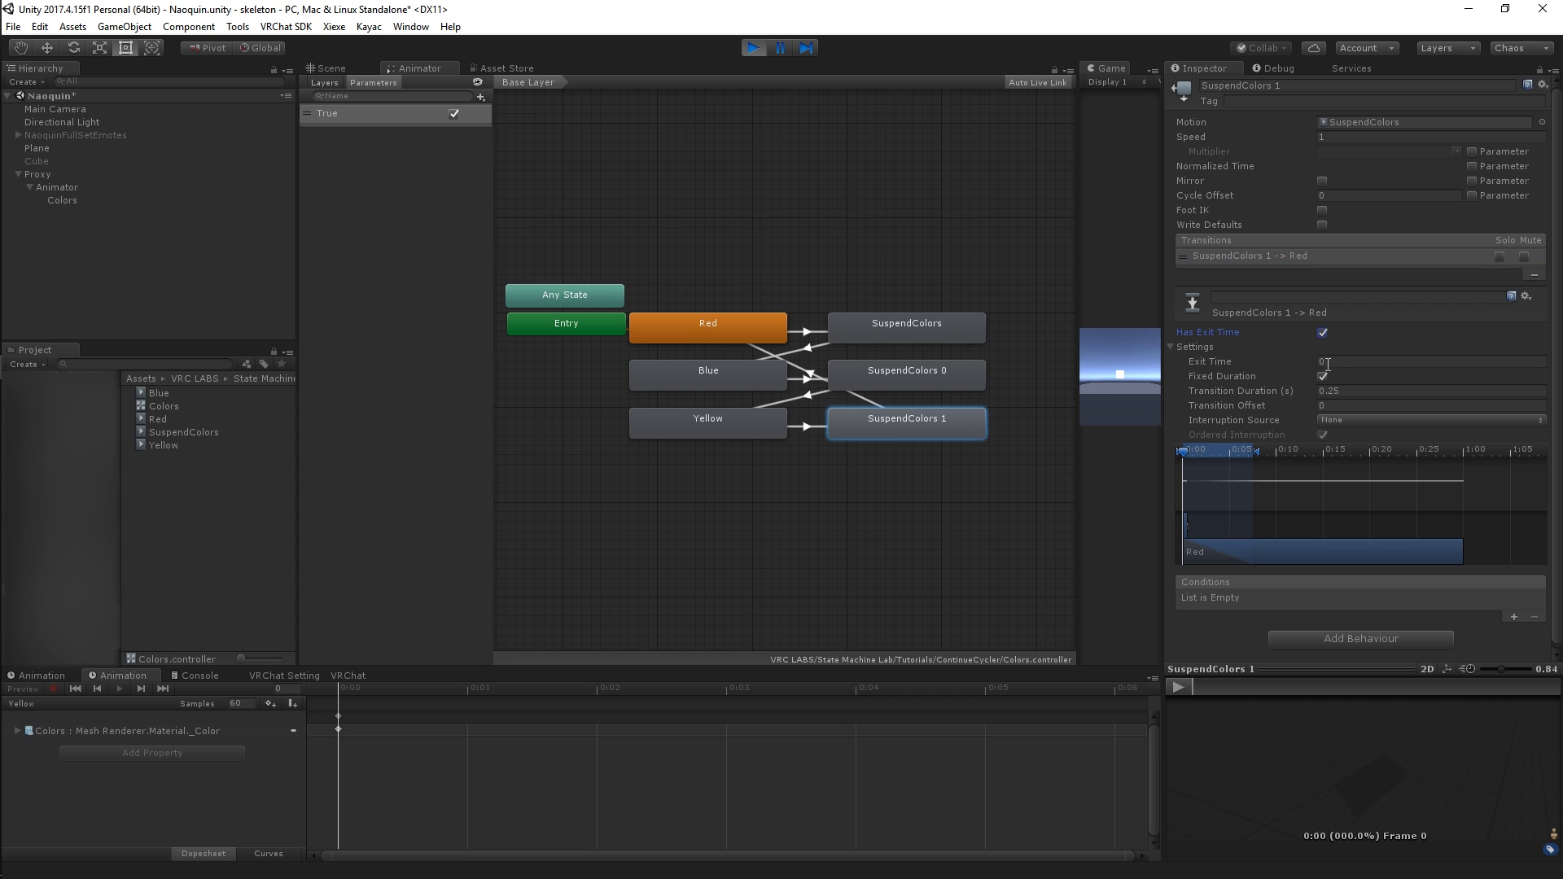
click(1323, 332)
click(1322, 376)
click(1384, 391)
text(0)
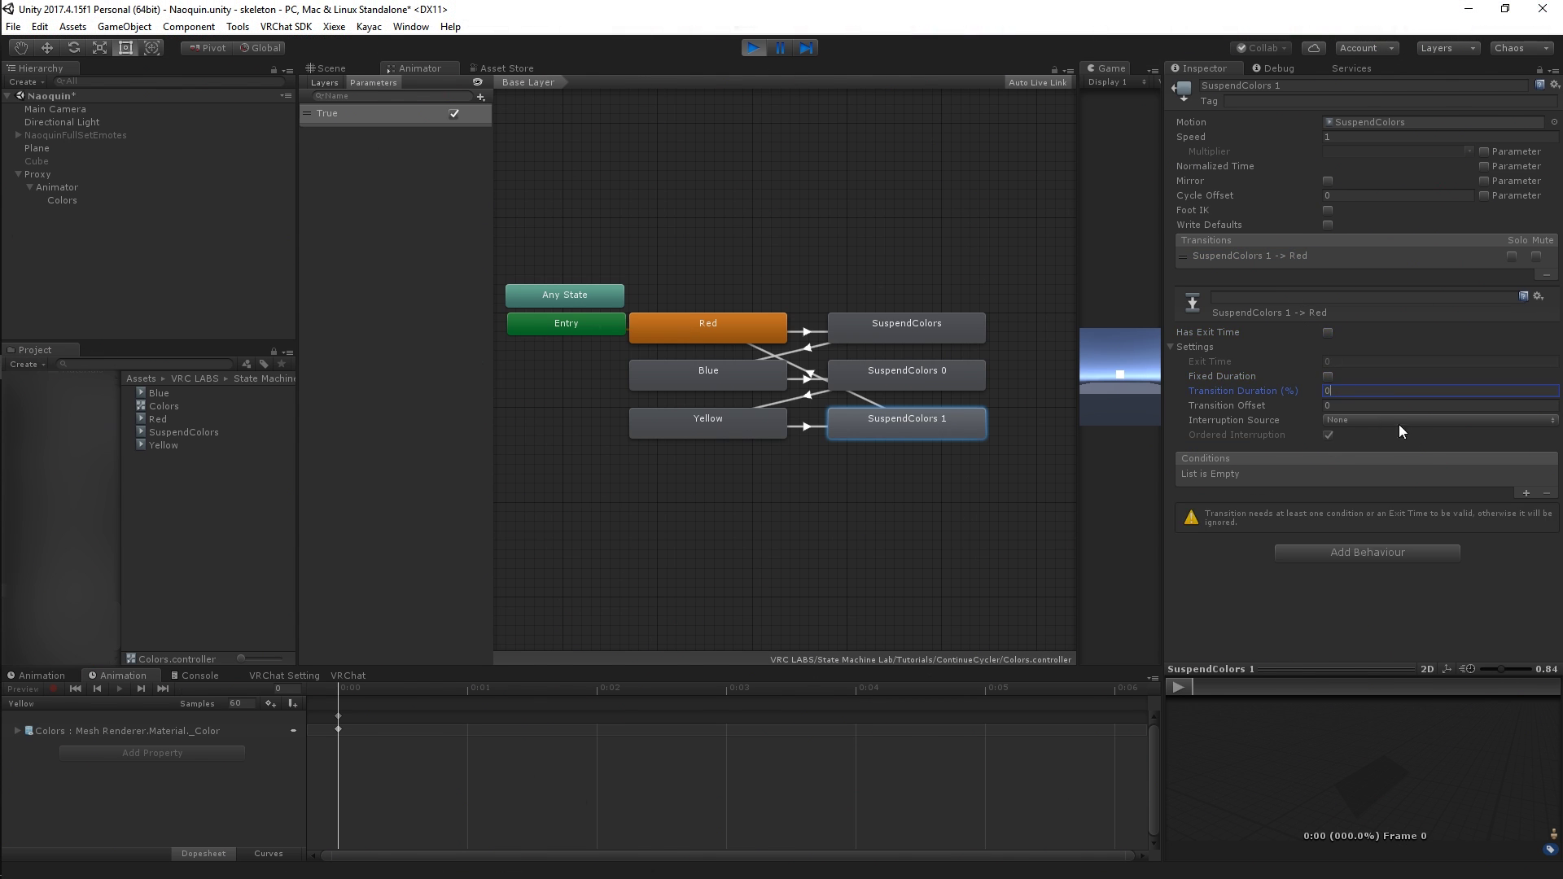
click(1525, 493)
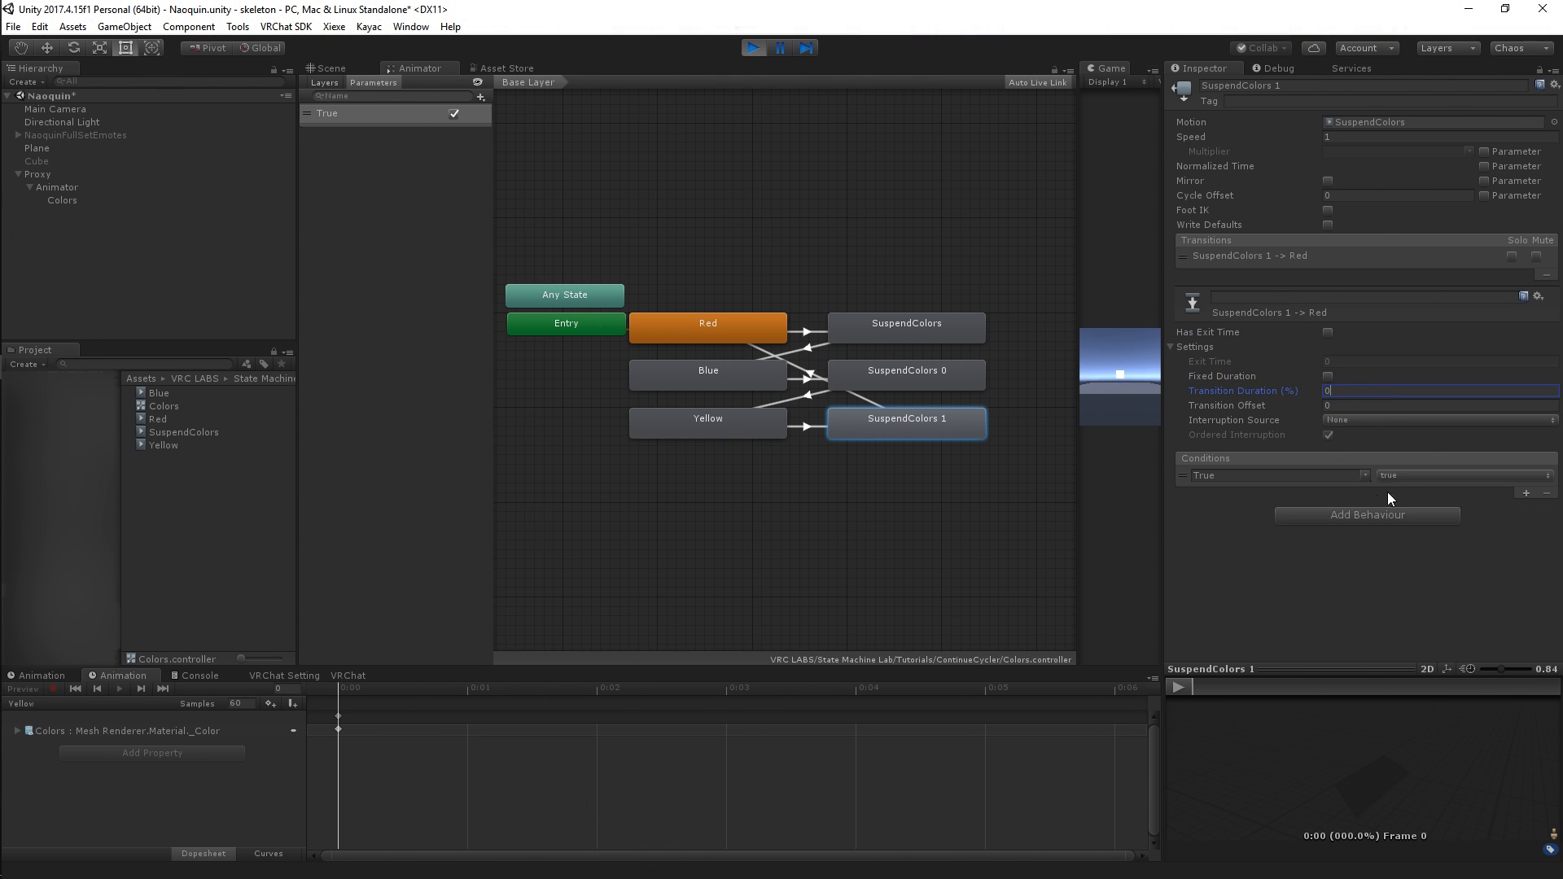
click(873, 379)
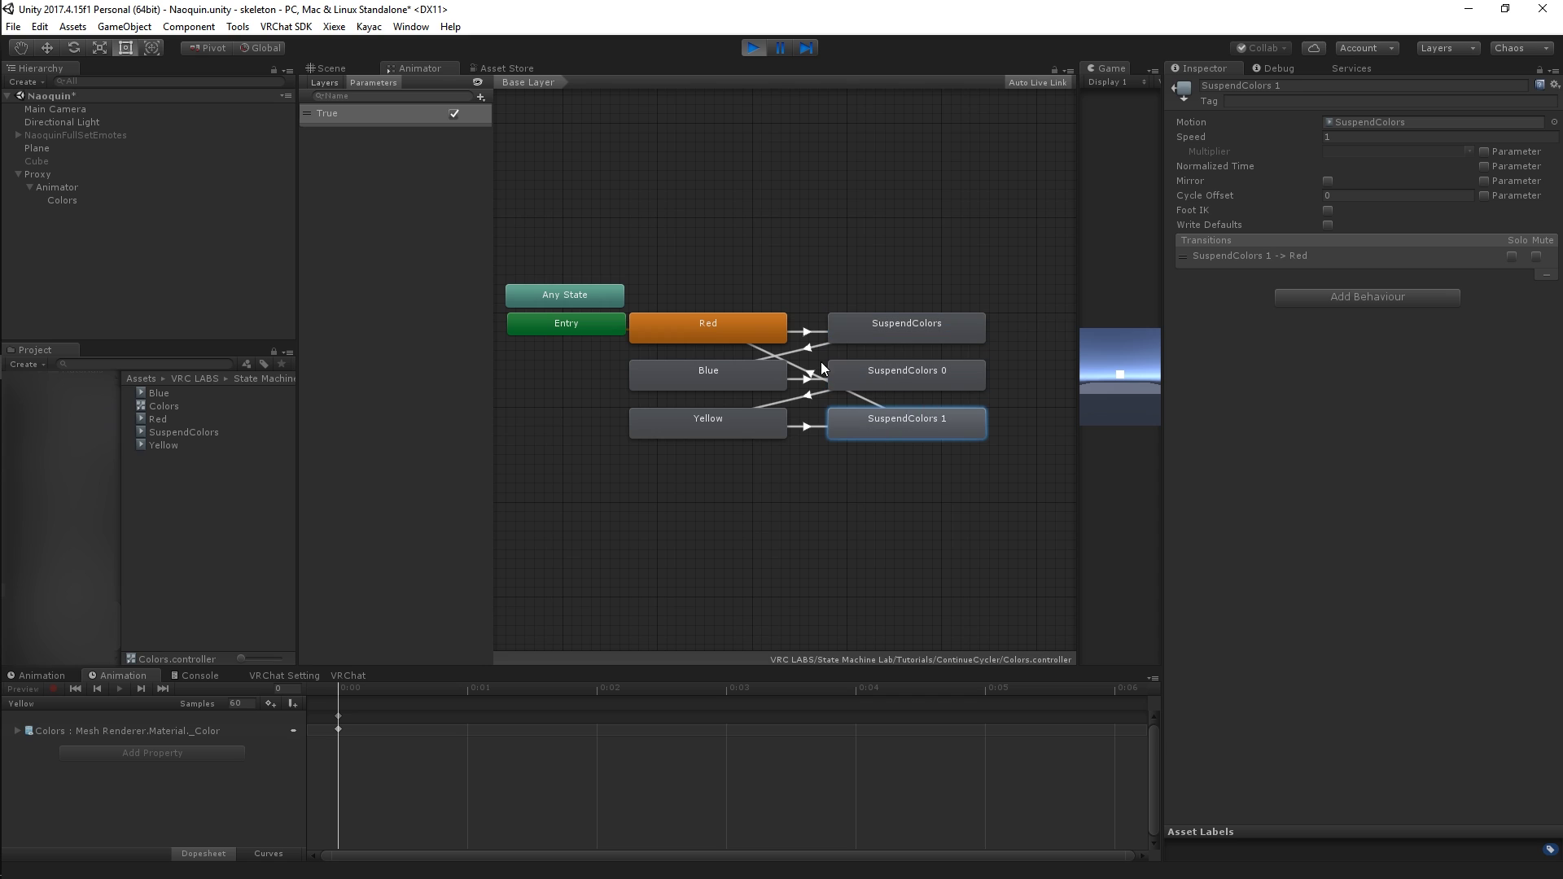
click(726, 333)
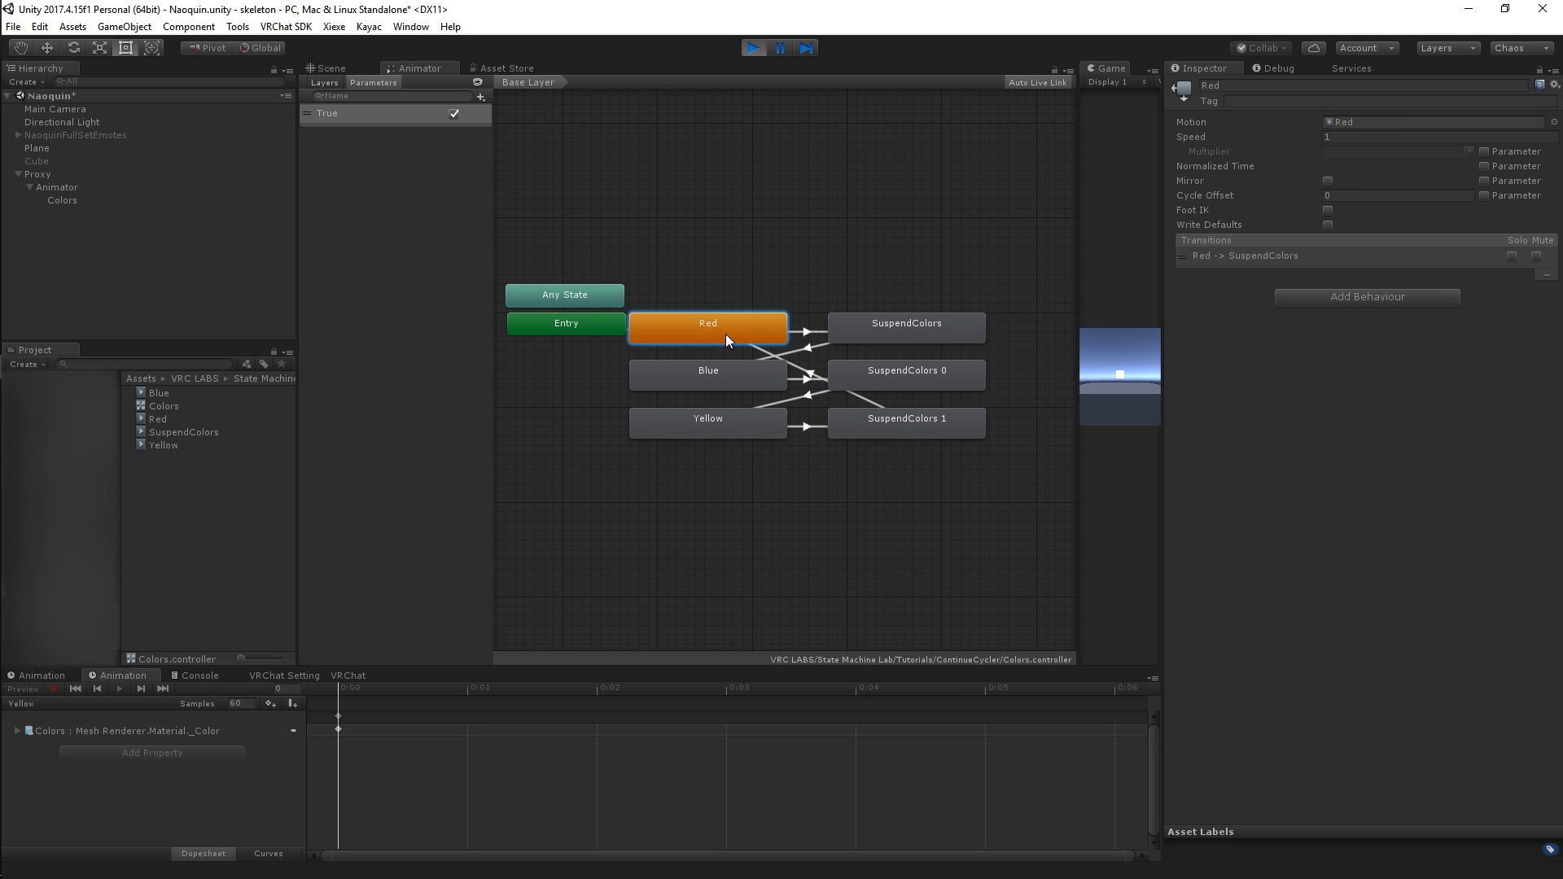
In the Scene view, toggle the child Animator component to step the cube through red, blue and yellow.
click(314, 65)
click(112, 187)
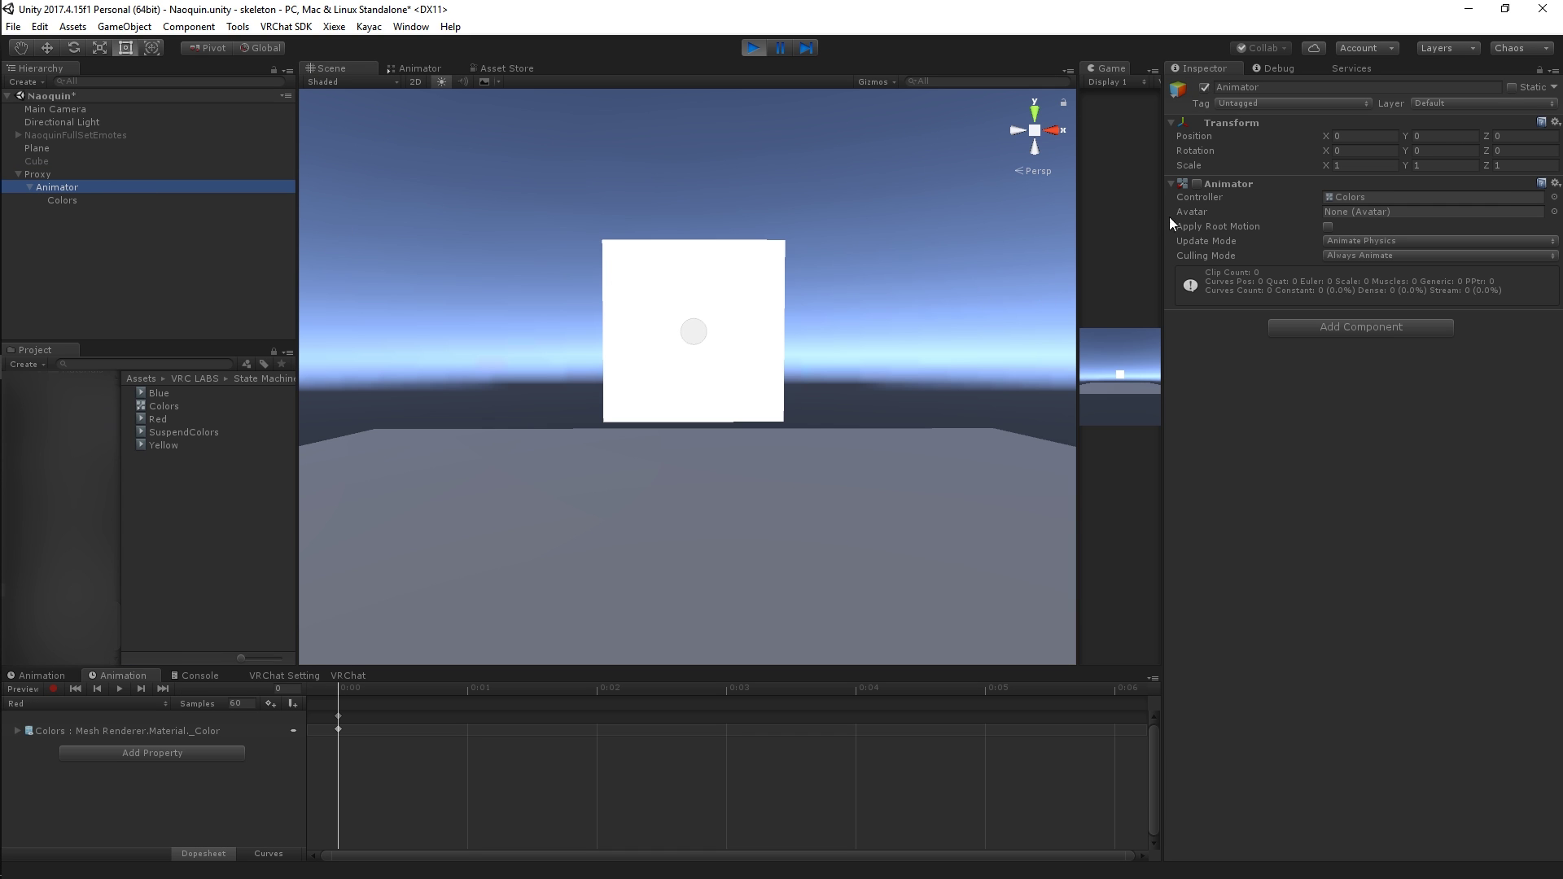
click(1195, 185)
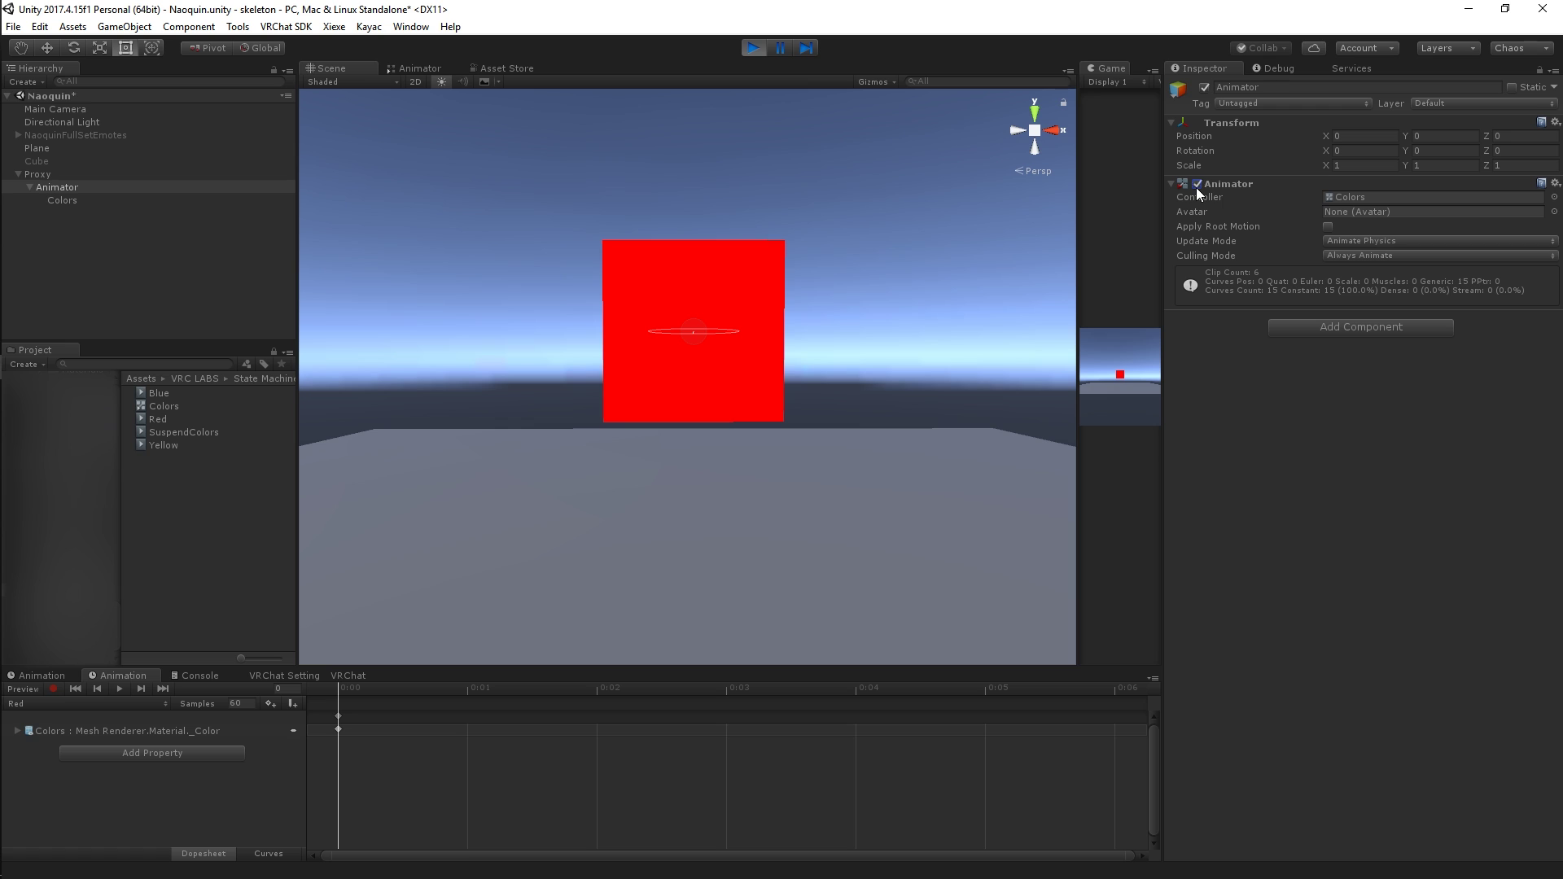
click(1195, 187)
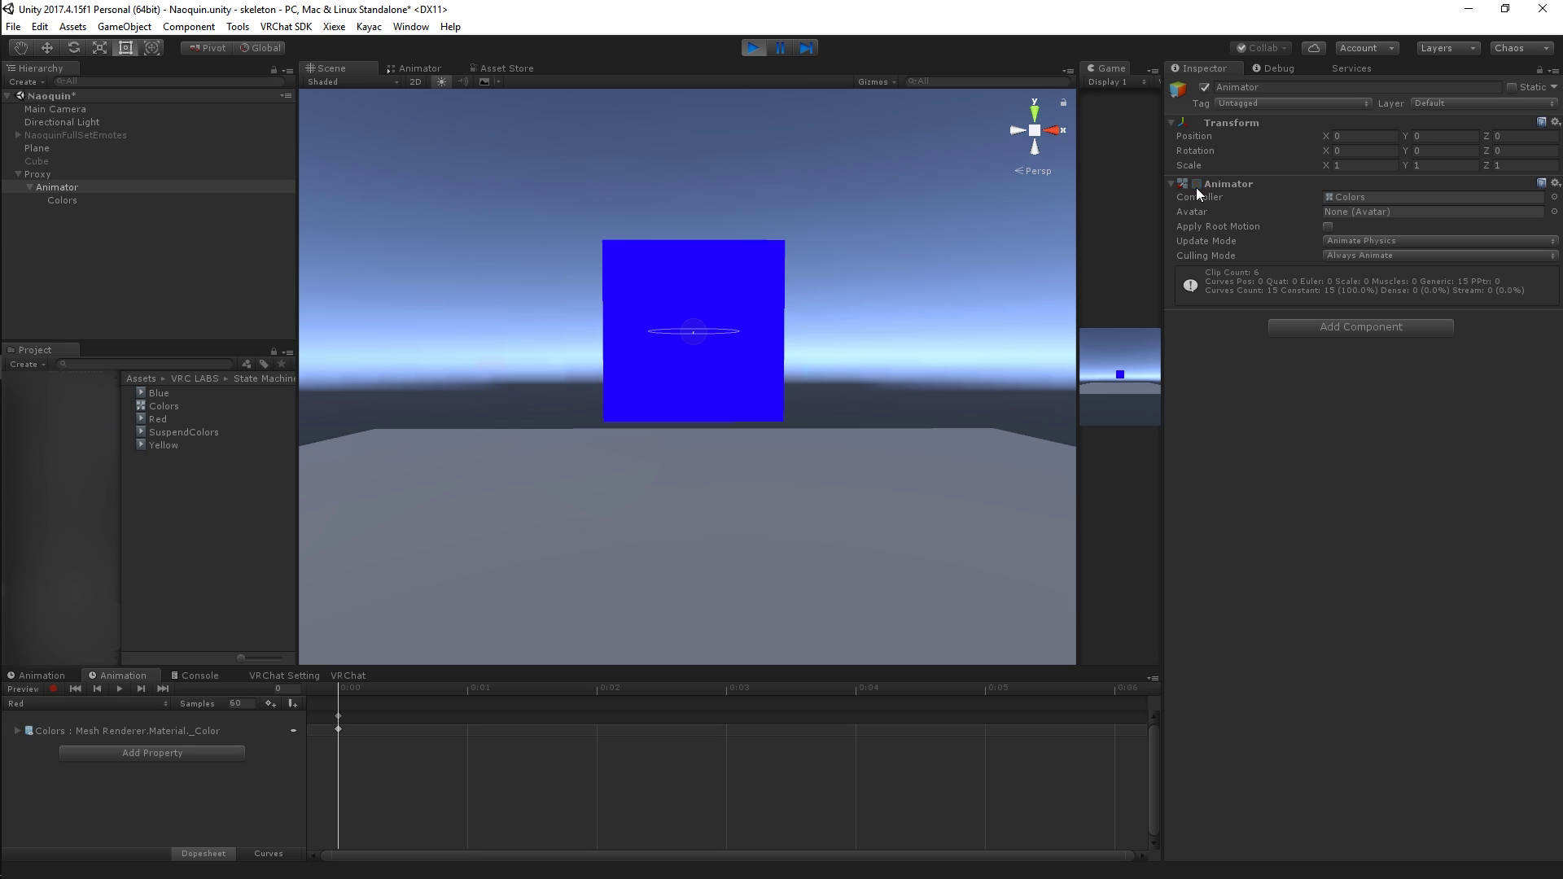
click(1196, 184)
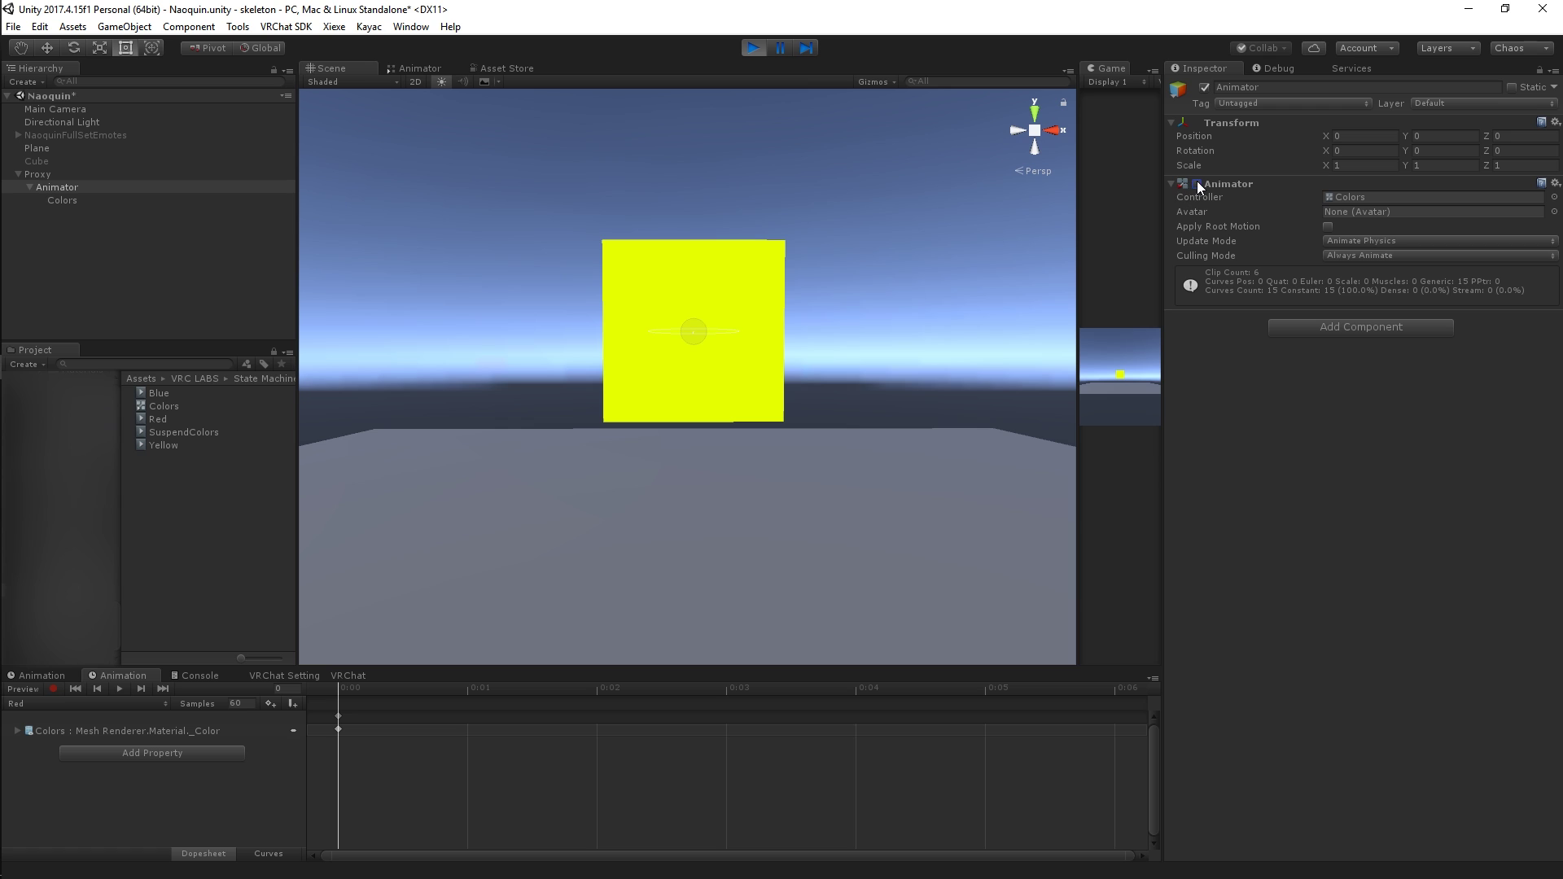
Deactivate and reactivate Proxy to reset the cube to white, then reselect Animator.
click(99, 174)
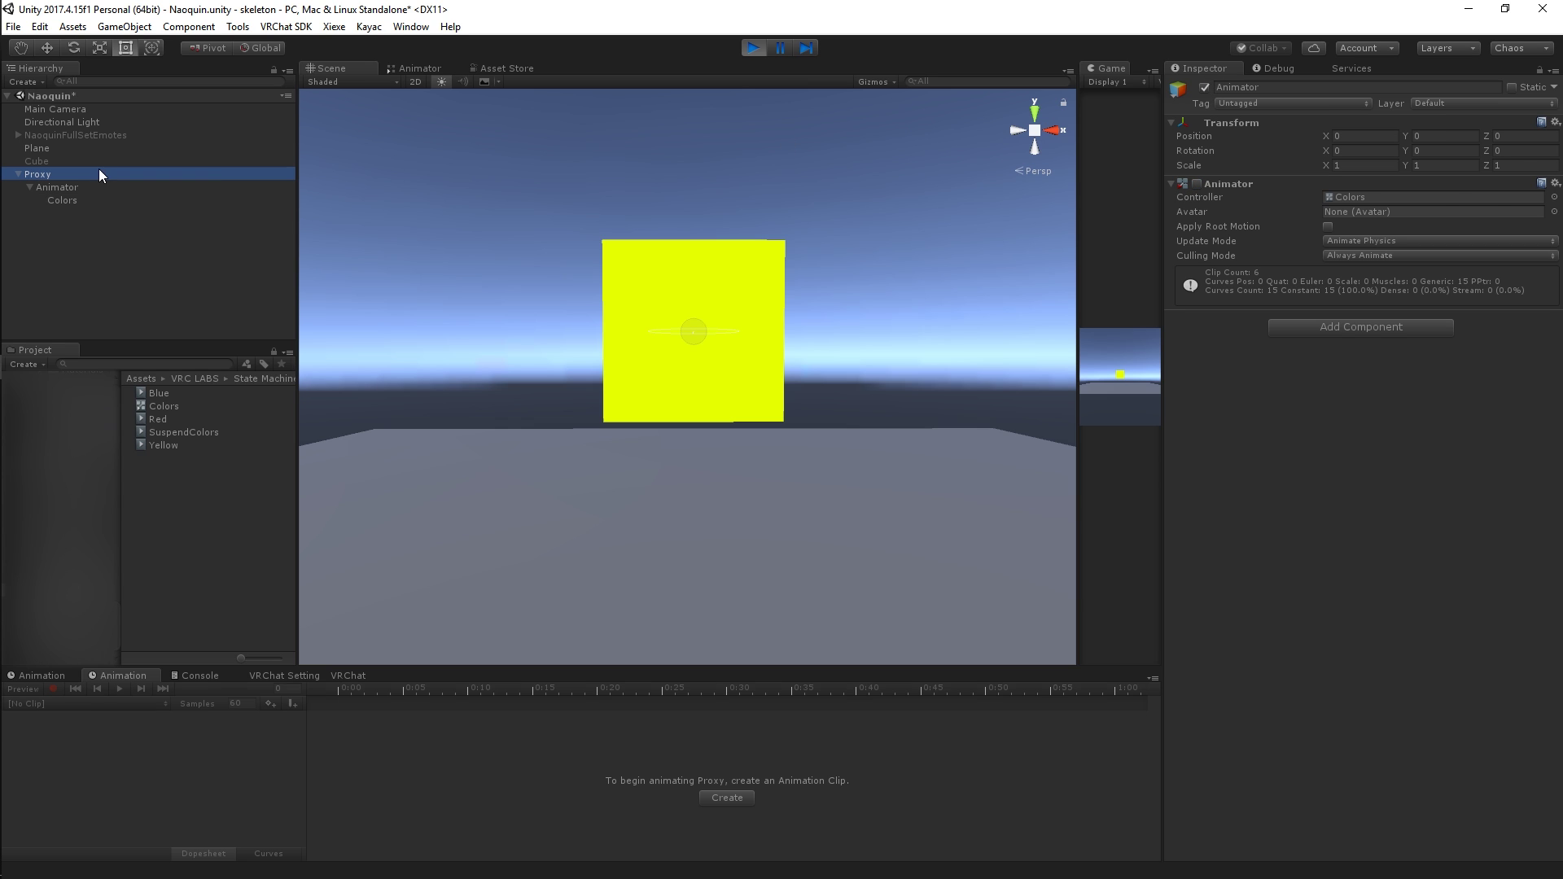
click(1205, 87)
click(1205, 88)
click(198, 188)
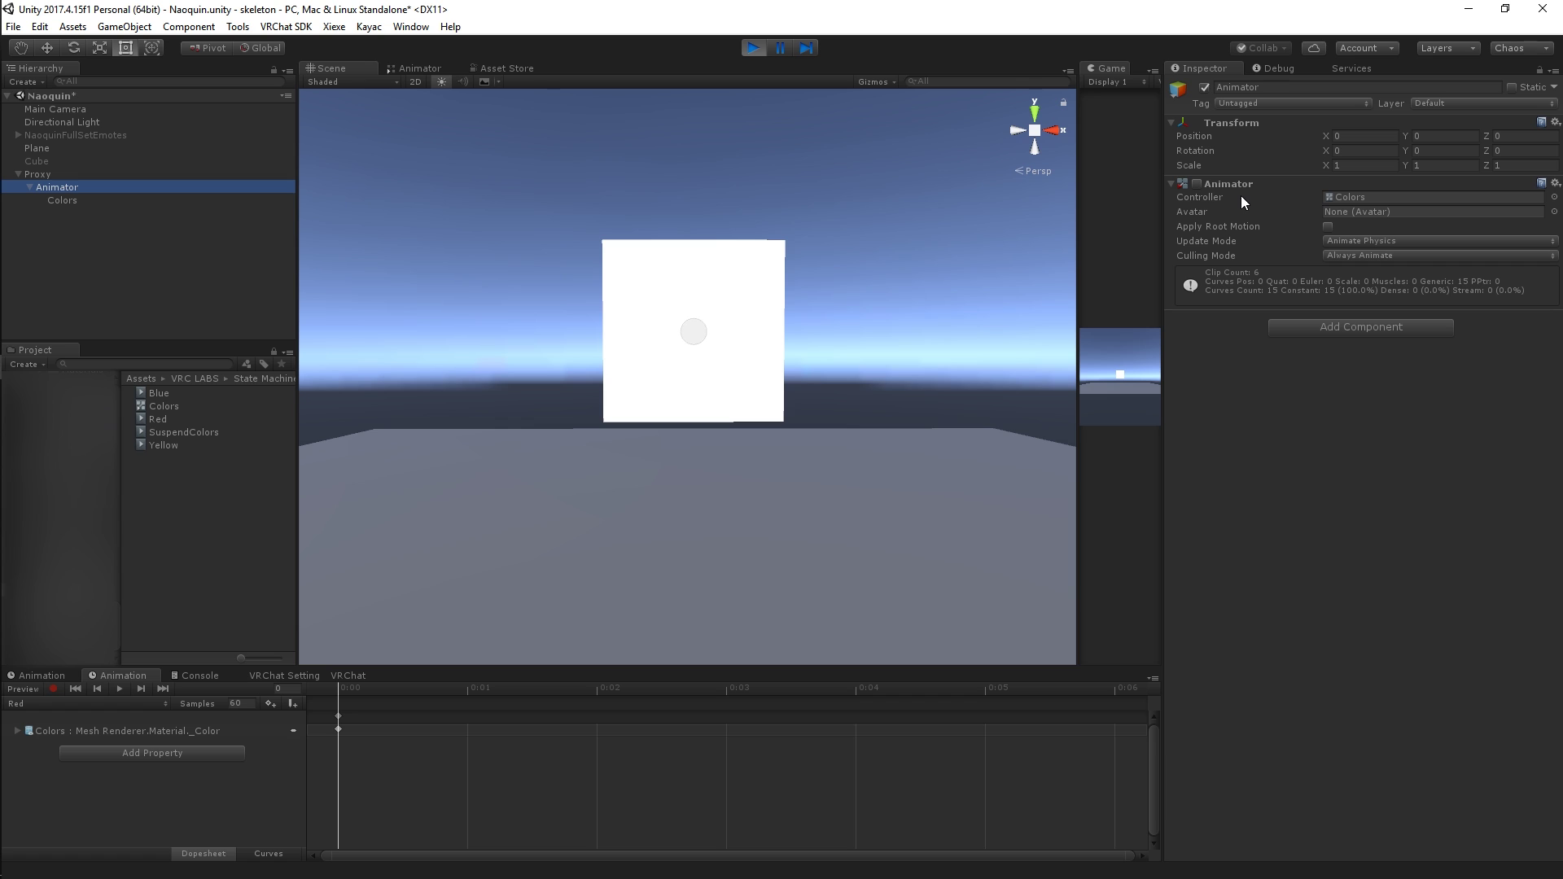
click(419, 69)
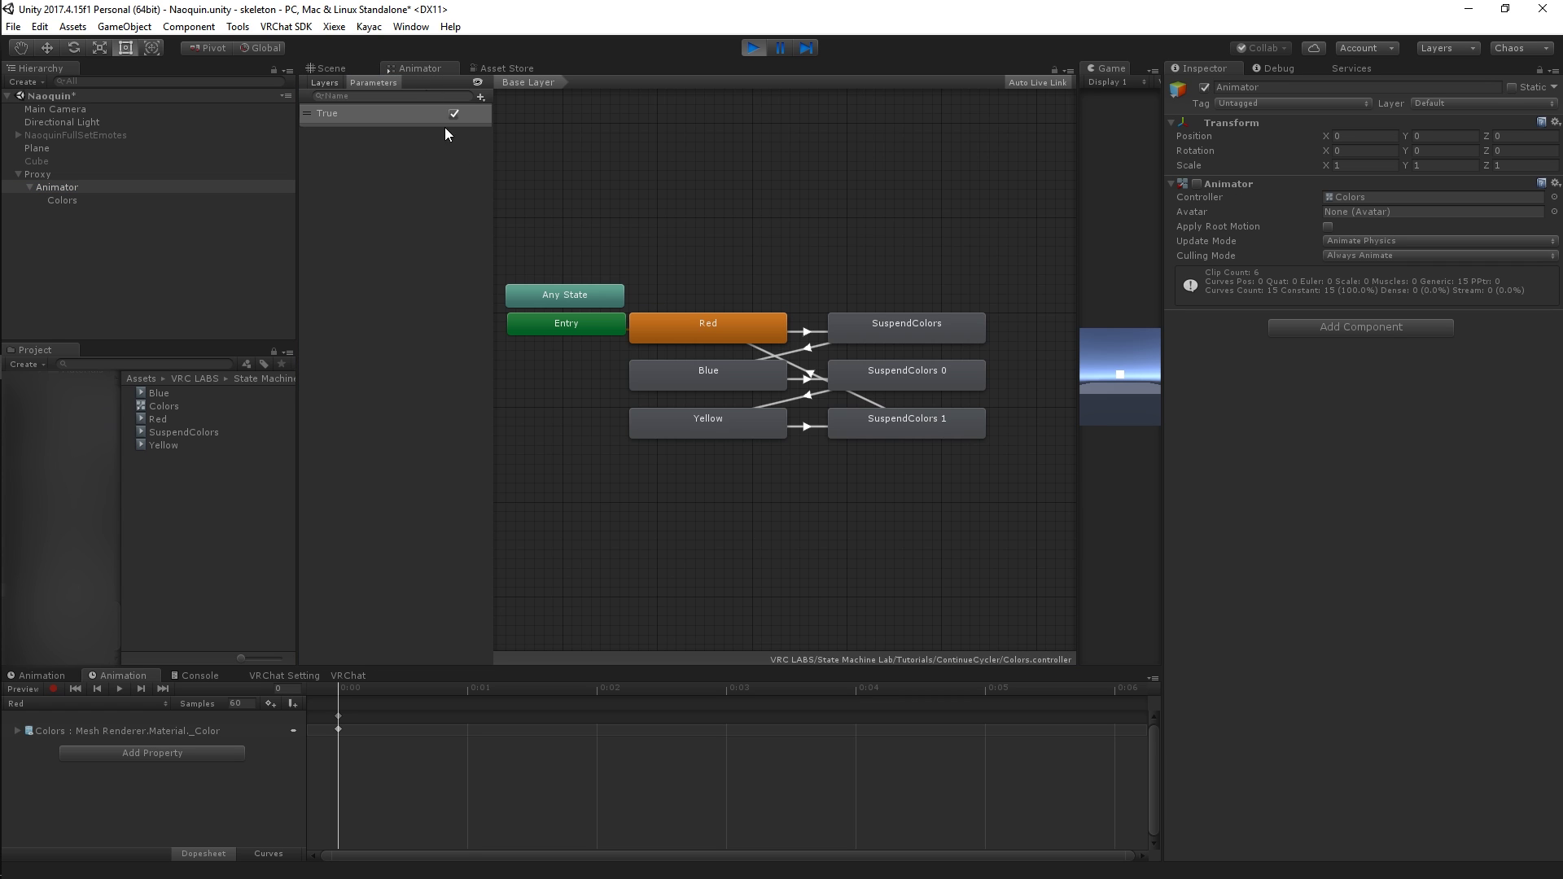
click(725, 341)
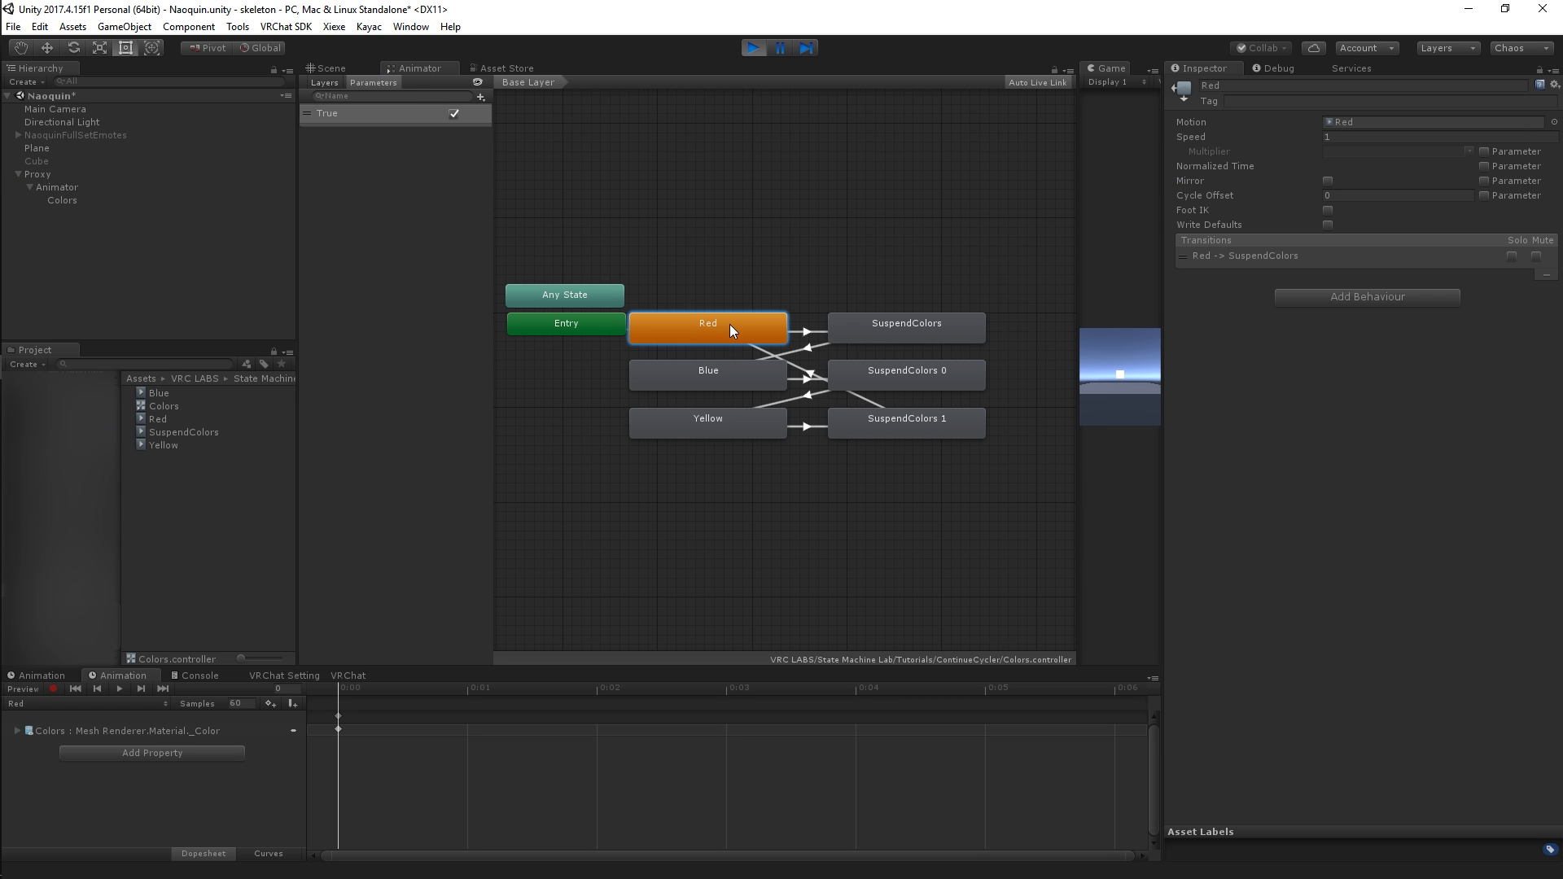
click(721, 369)
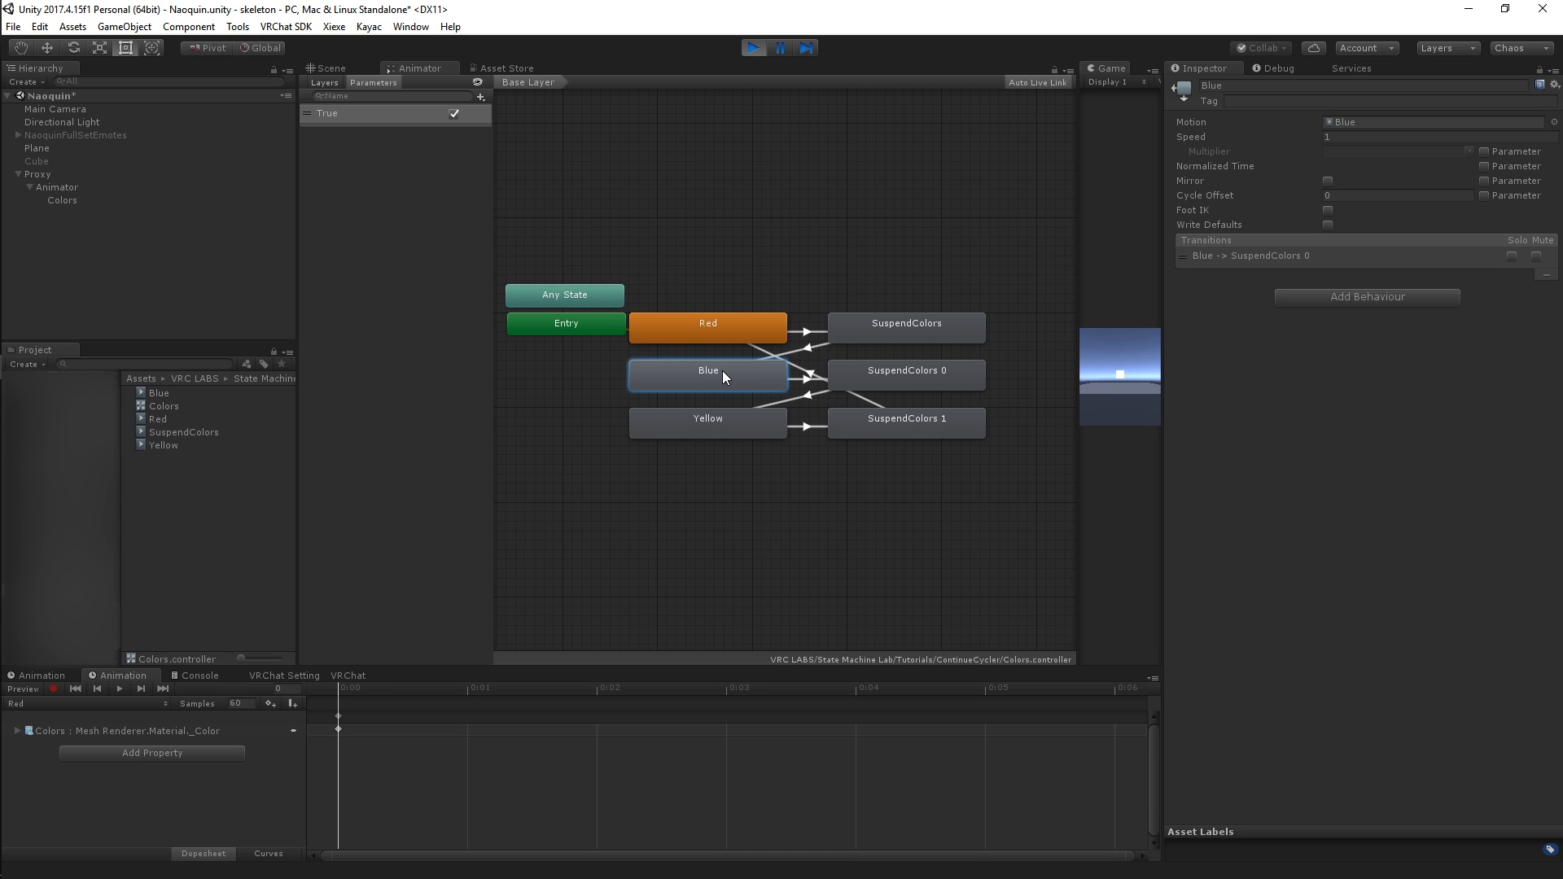
click(726, 427)
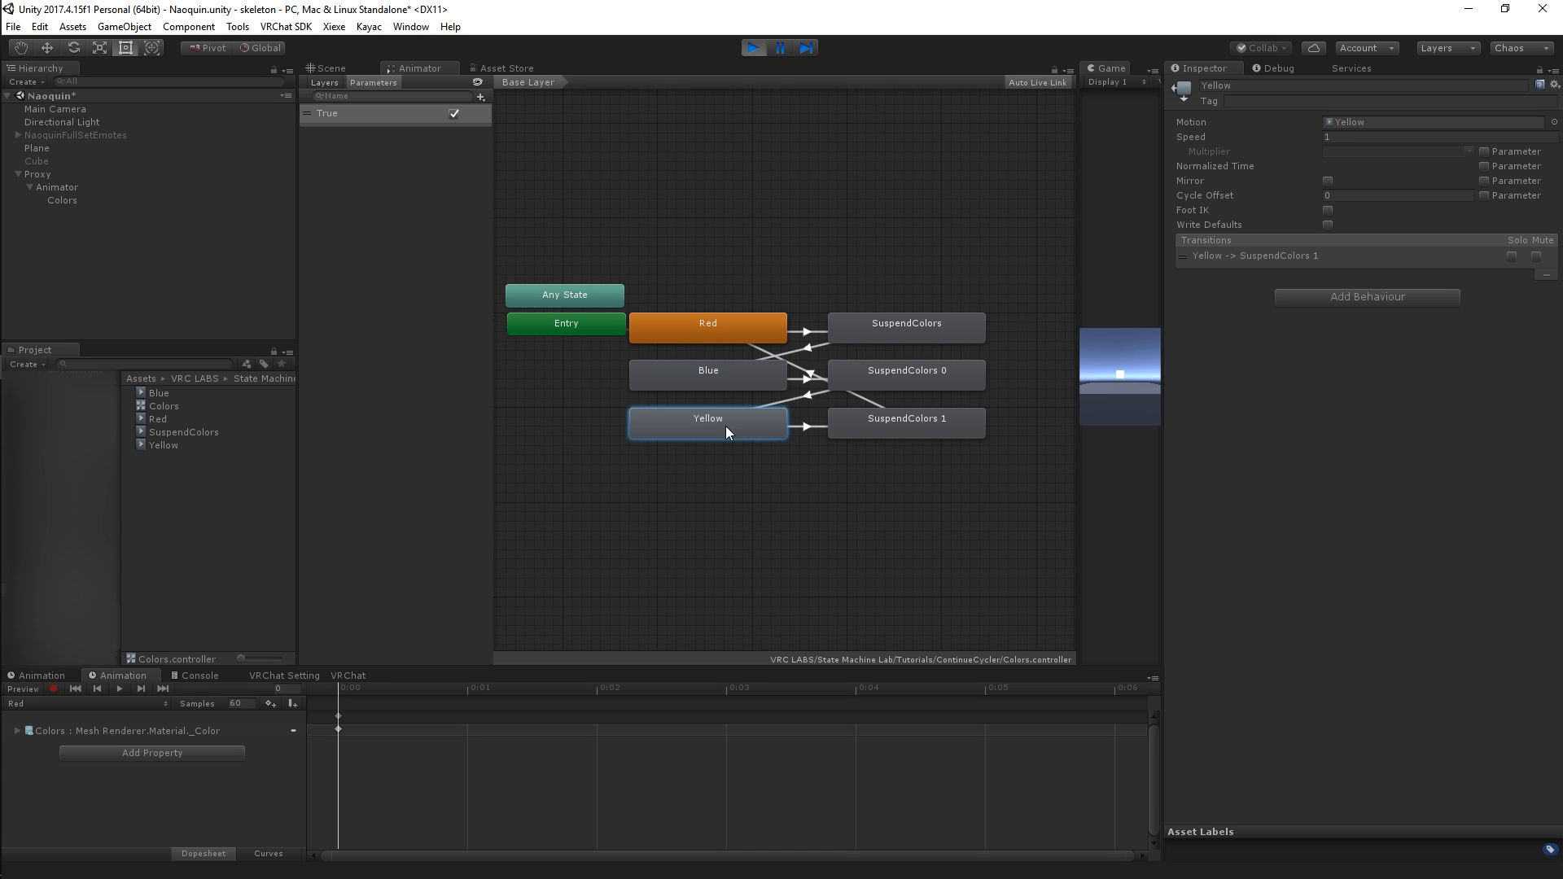
click(725, 340)
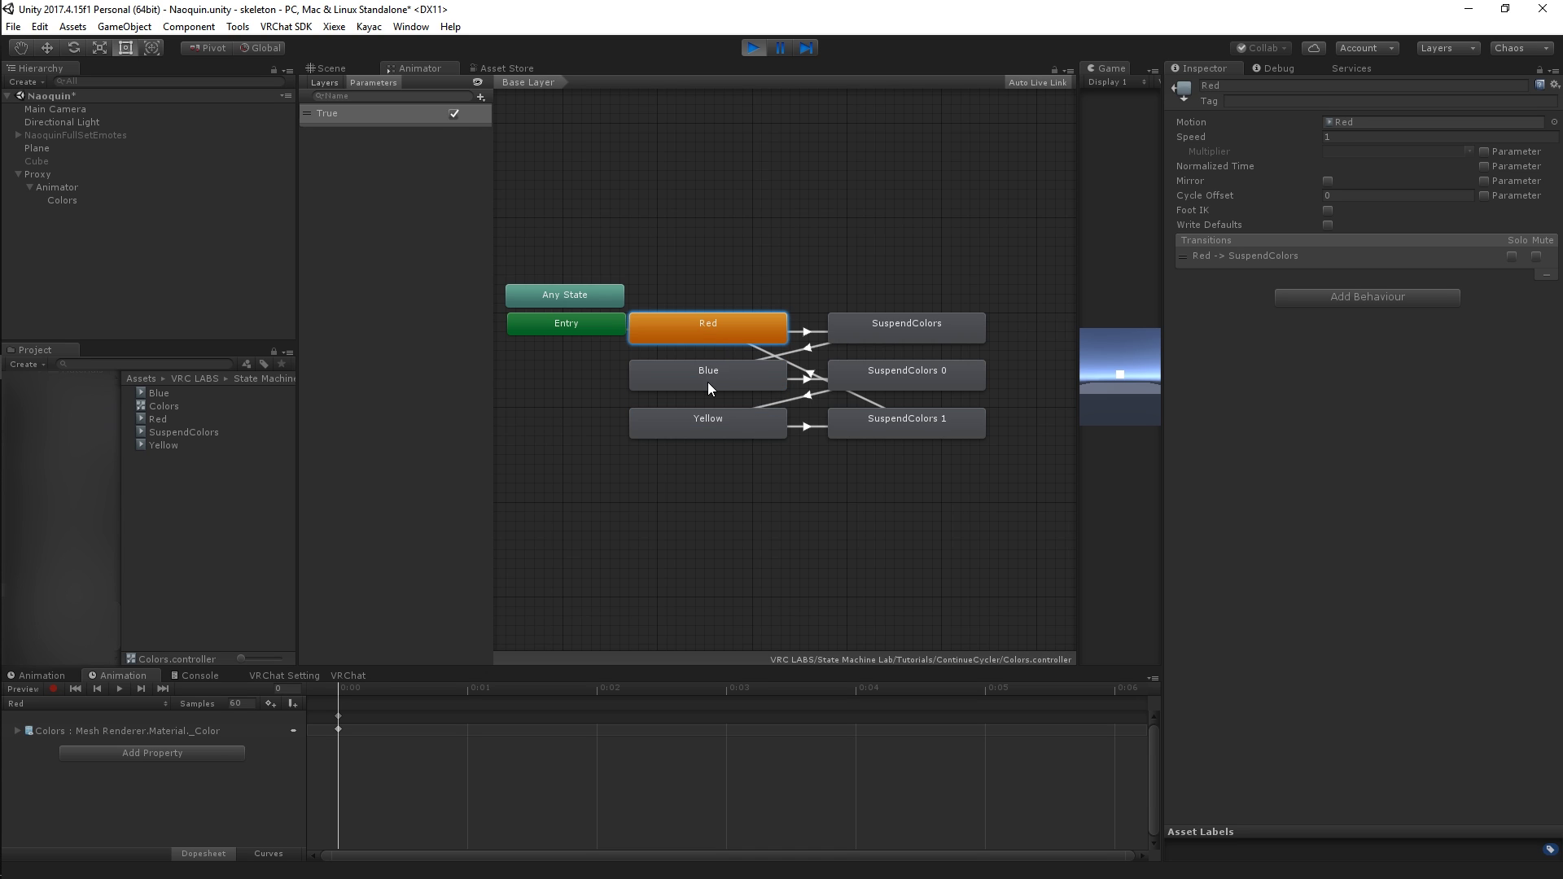
click(333, 70)
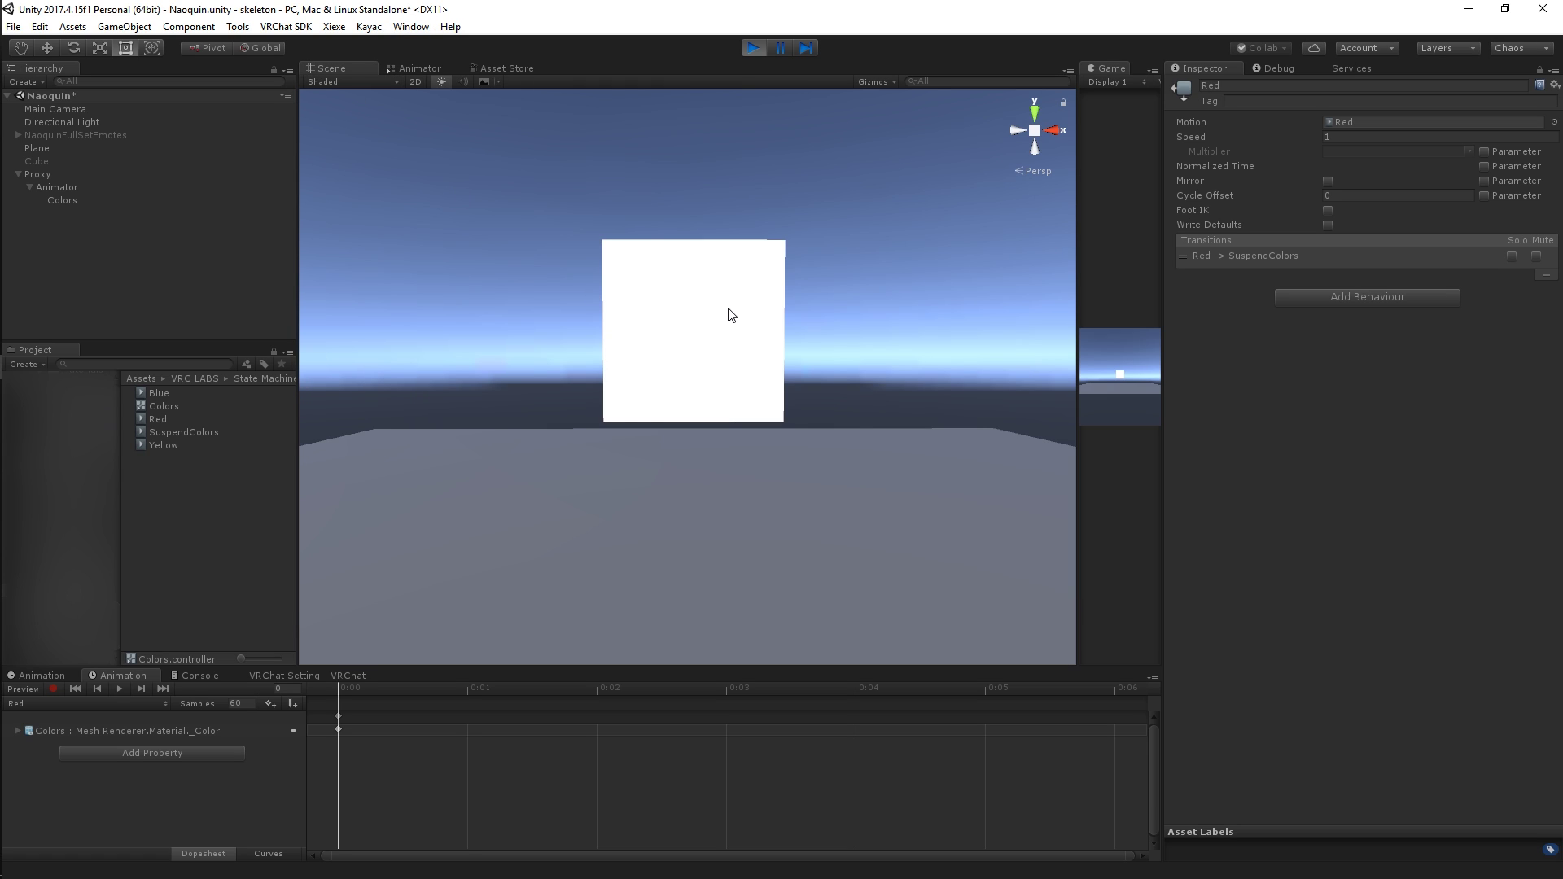
click(421, 70)
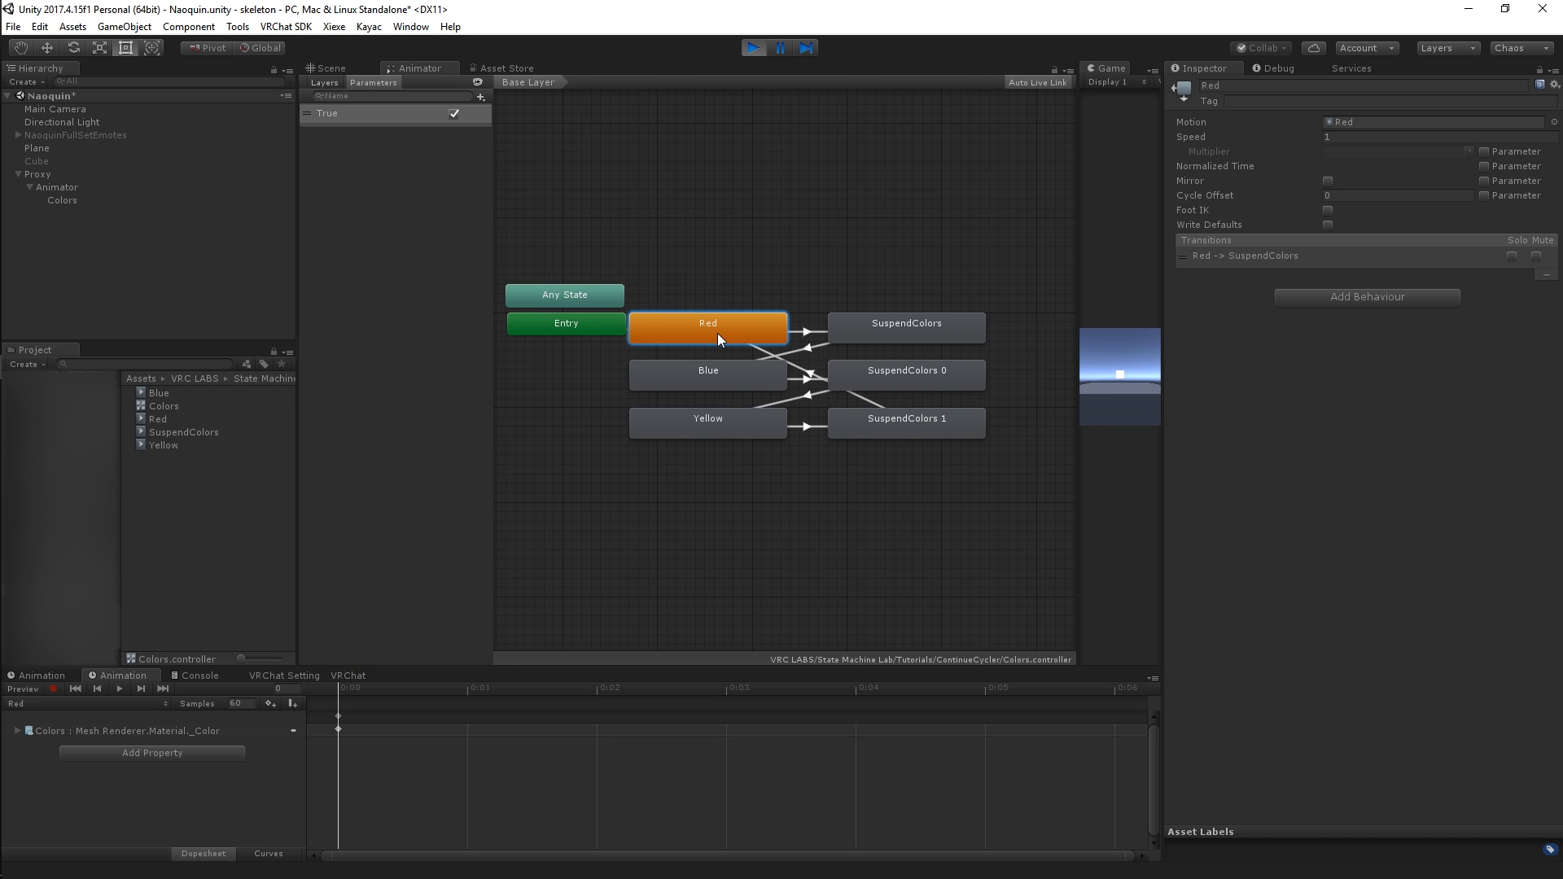
Drag the Exit node under Entry, clear of the colour states, and refit the graph.
middle_drag(964, 259, 886, 267)
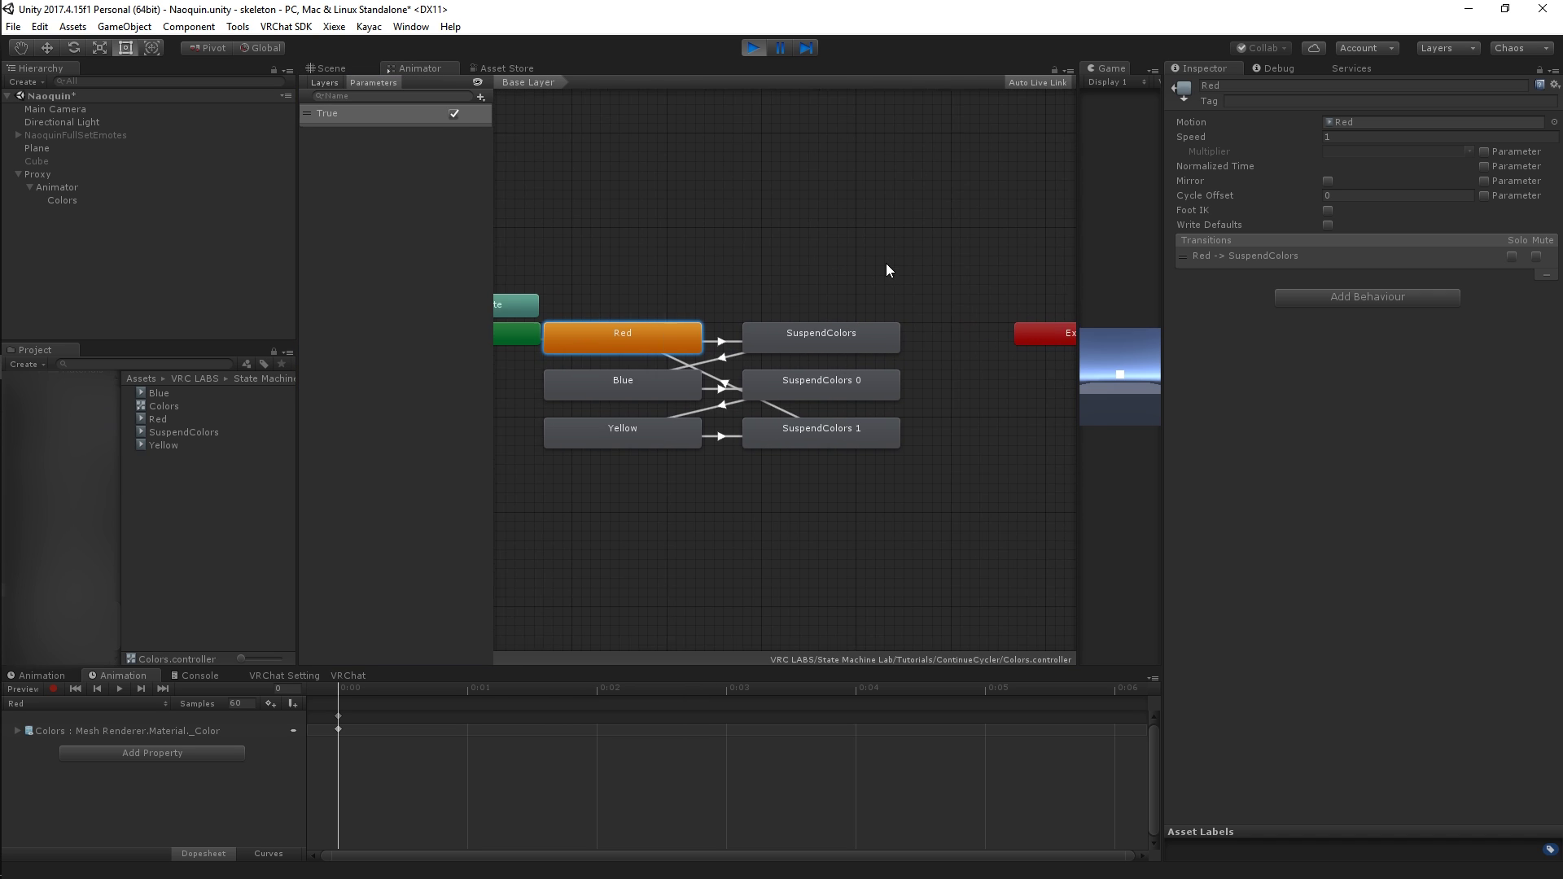
drag(967, 337, 477, 372)
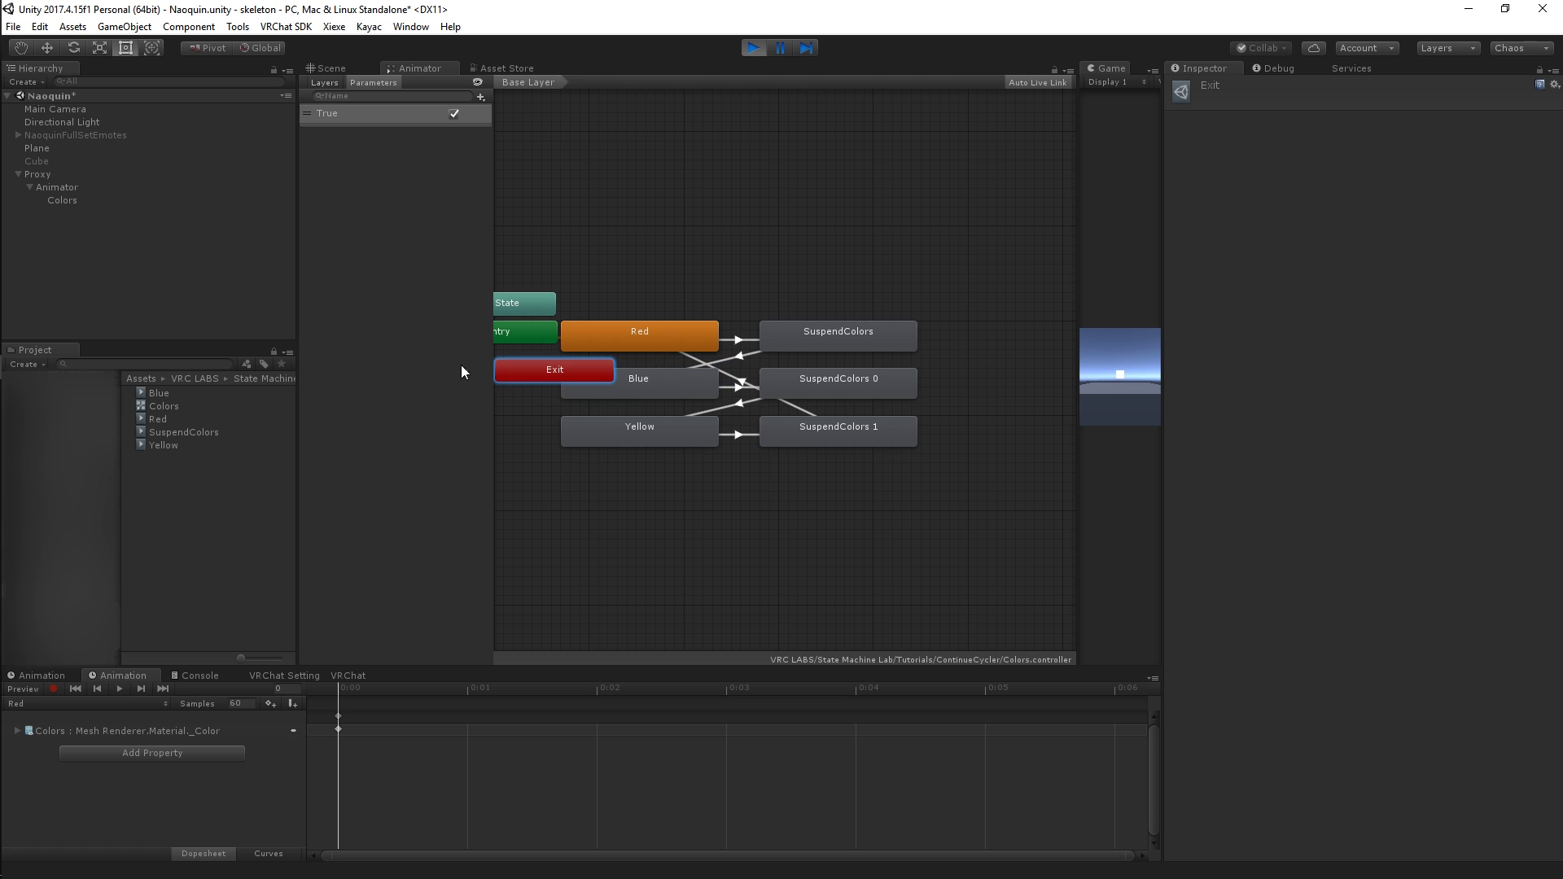
click(750, 495)
scroll(680, 398, down, 1)
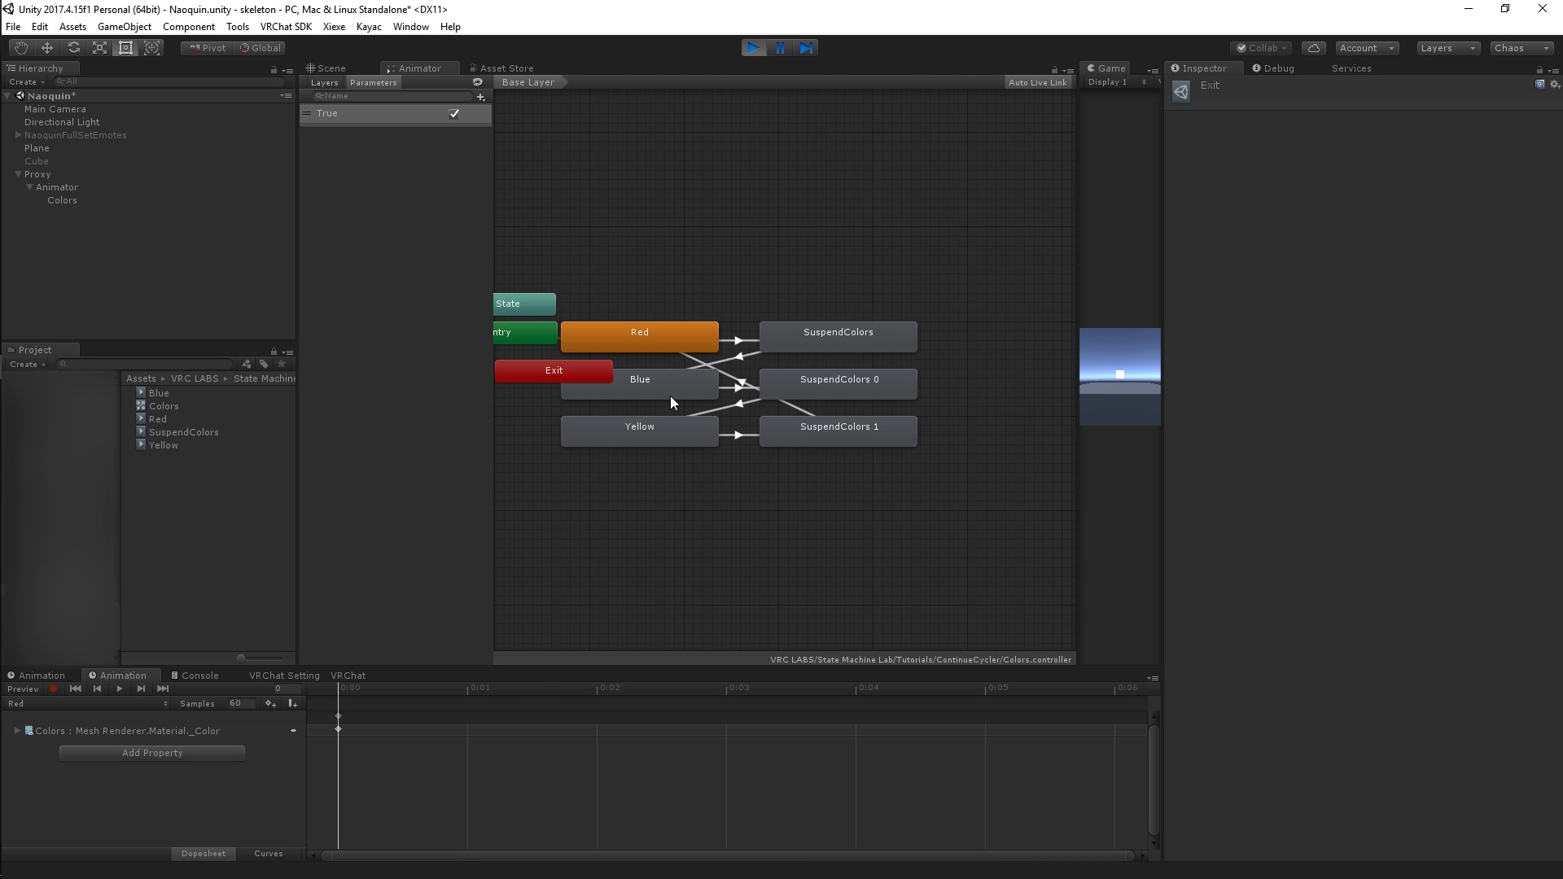
scroll(676, 506, down, 1)
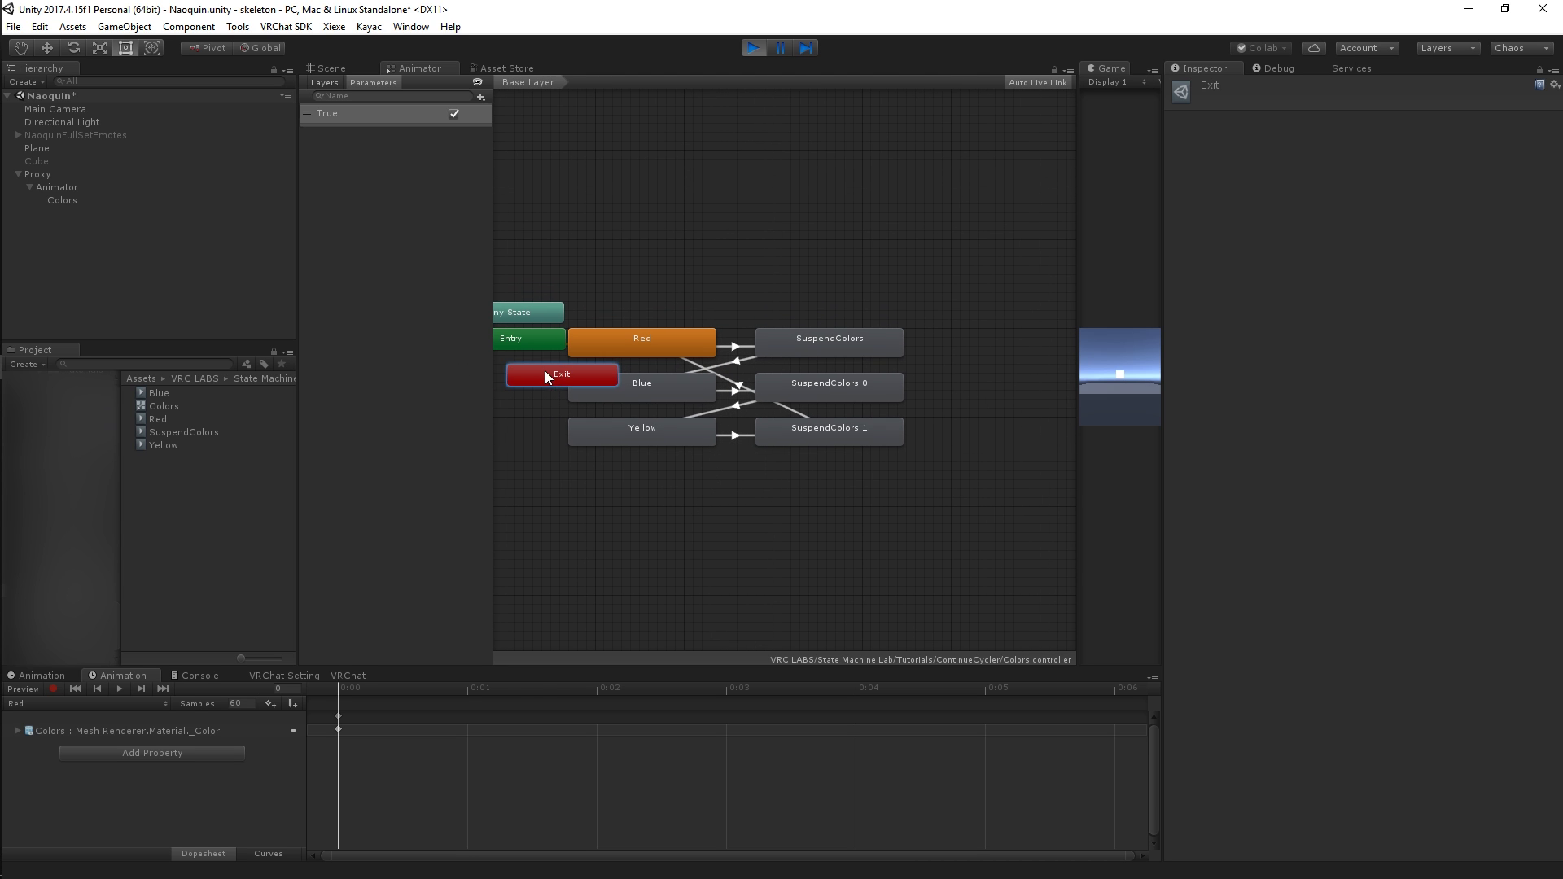
drag(544, 370, 492, 359)
scroll(696, 486, up, 2)
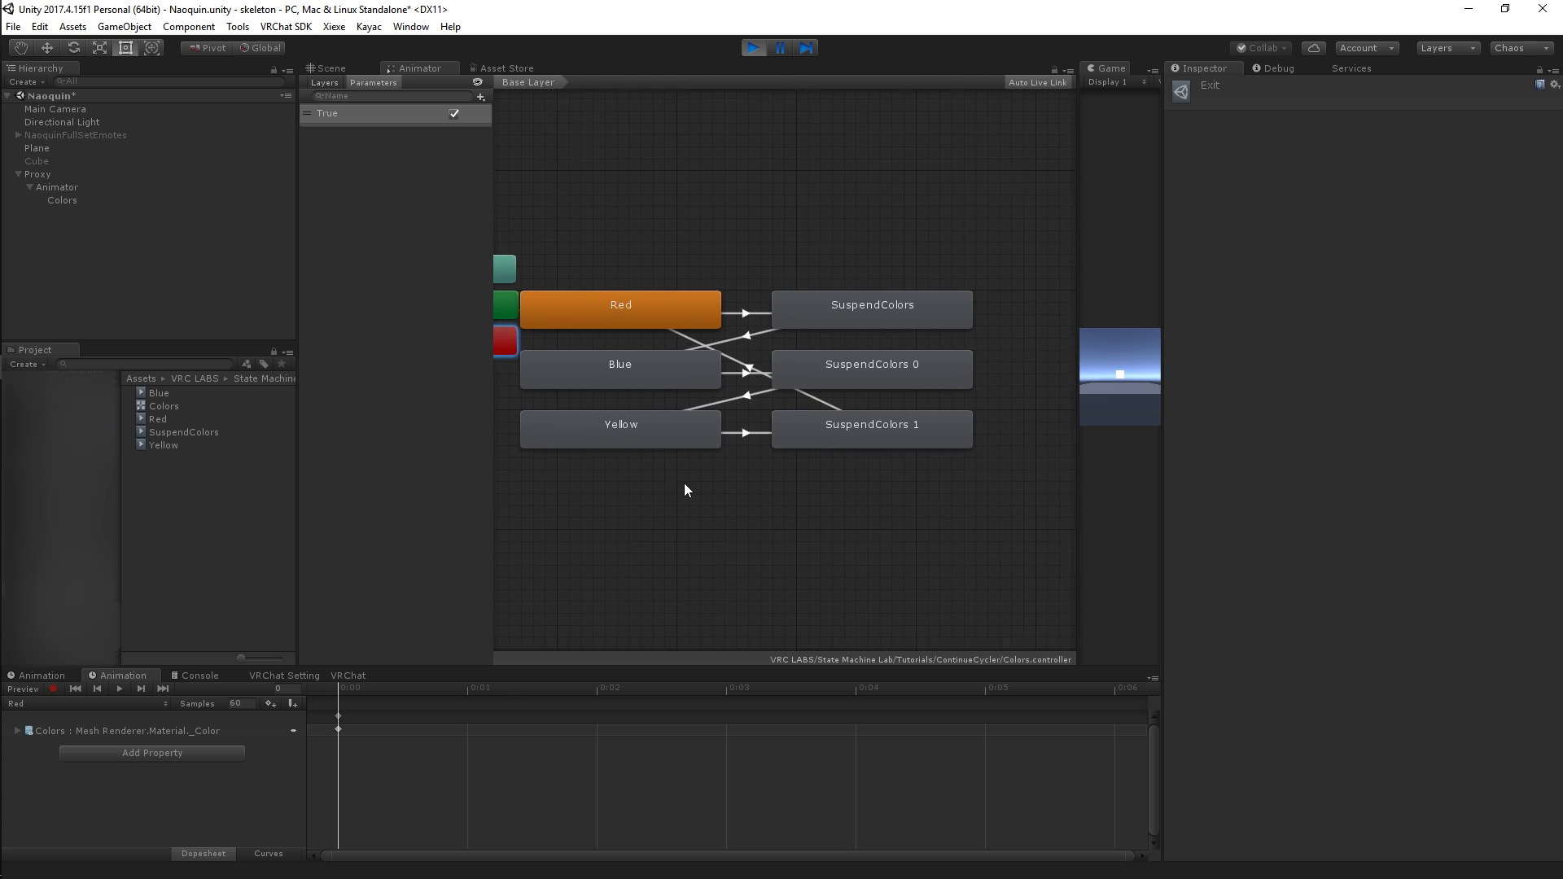
middle_drag(683, 482, 735, 519)
scroll(774, 489, down, 2)
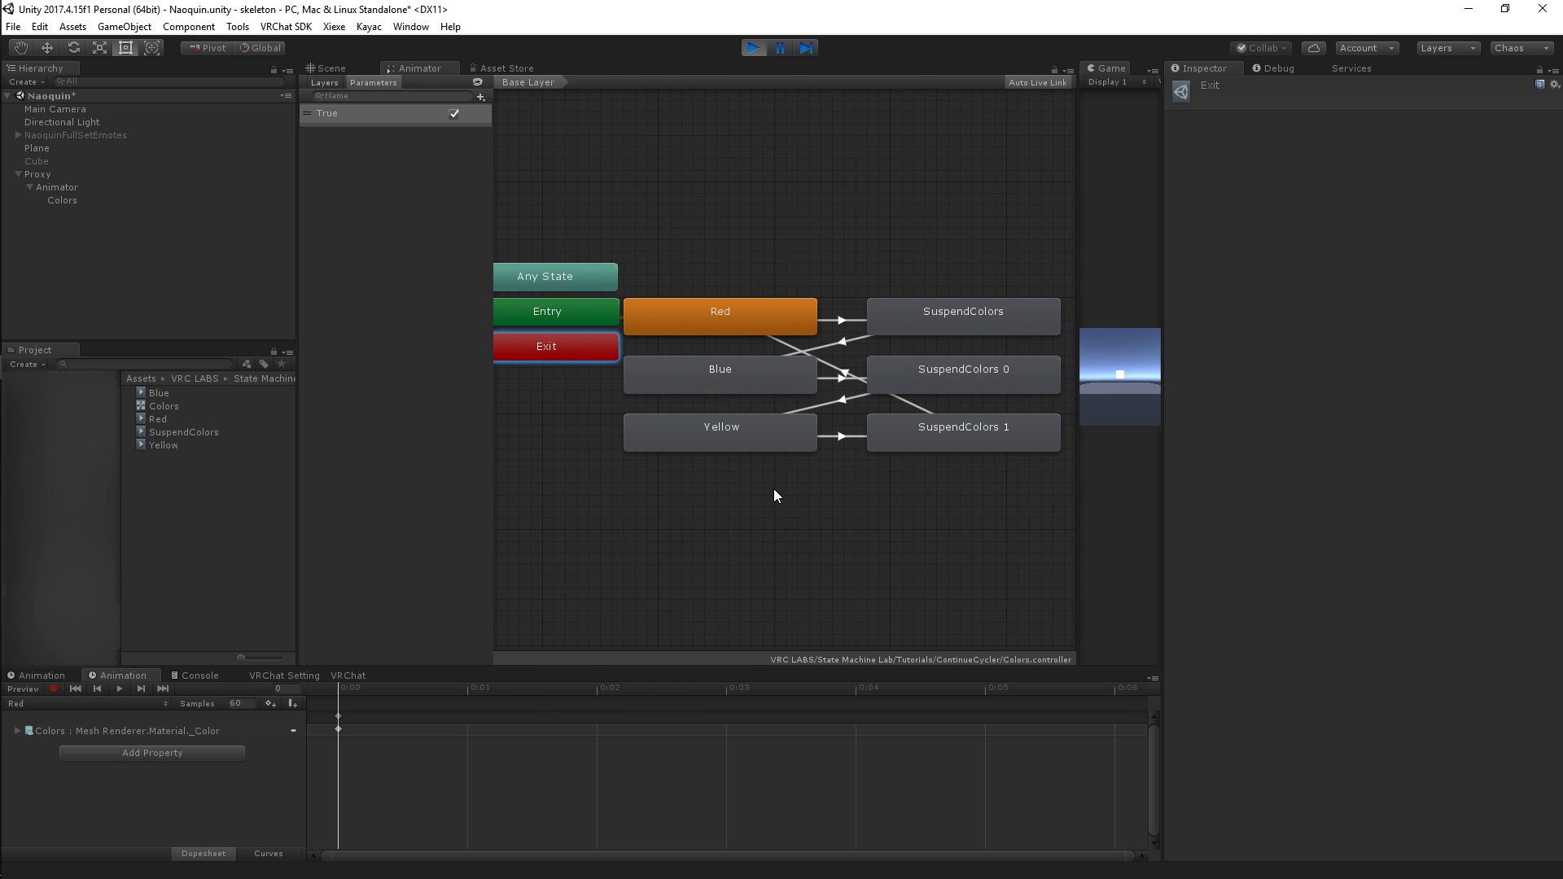
scroll(780, 493, down, 1)
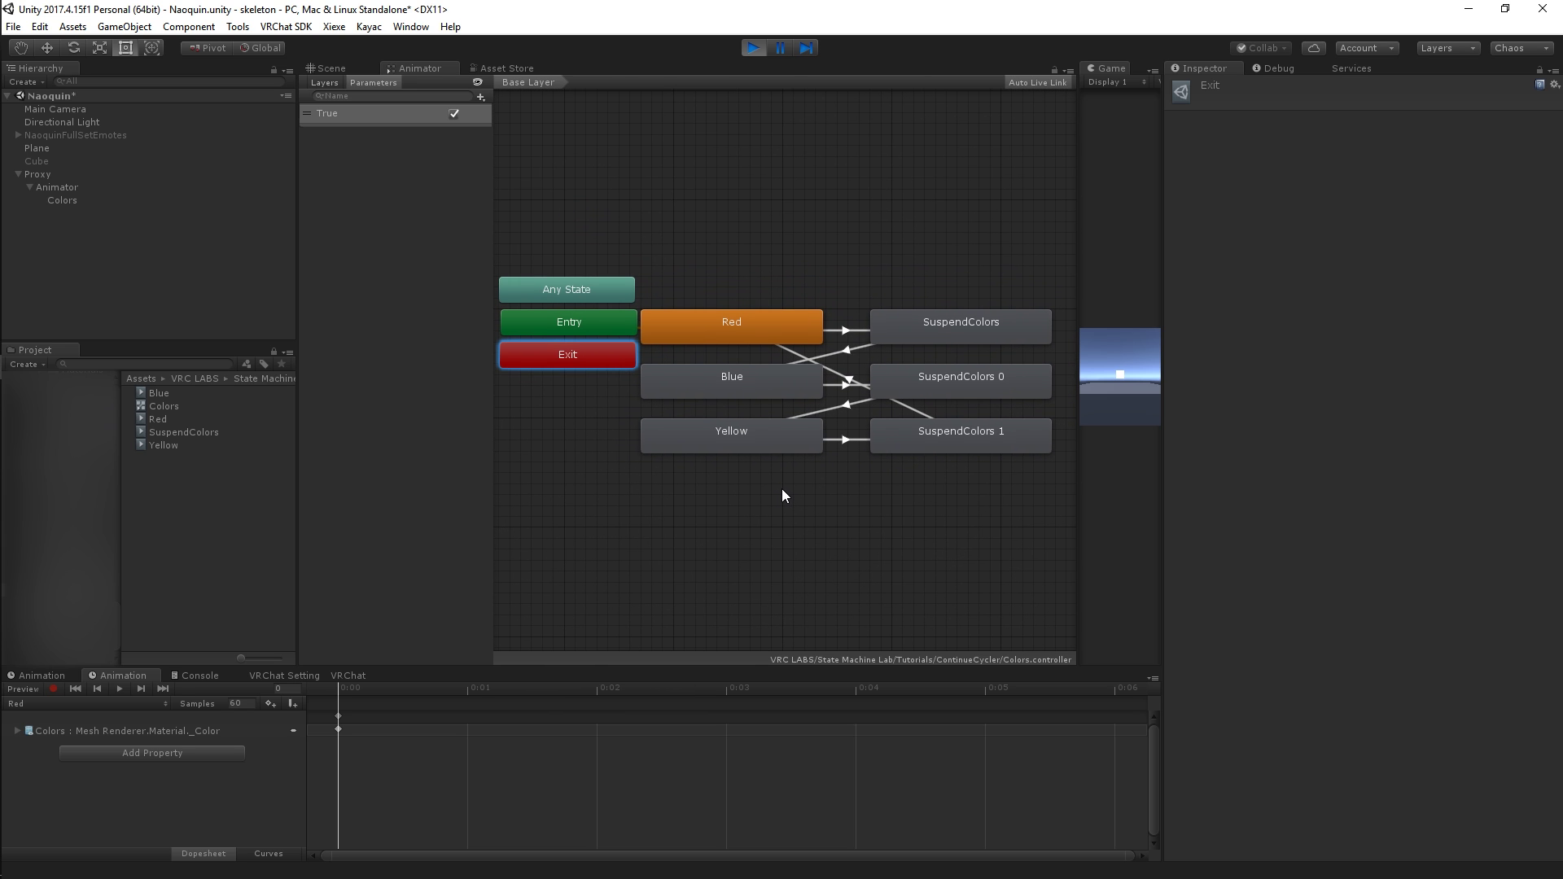
In the Scene view, confirm the Animator's Update Mode stays Animate Physics, then select Proxy.
click(330, 68)
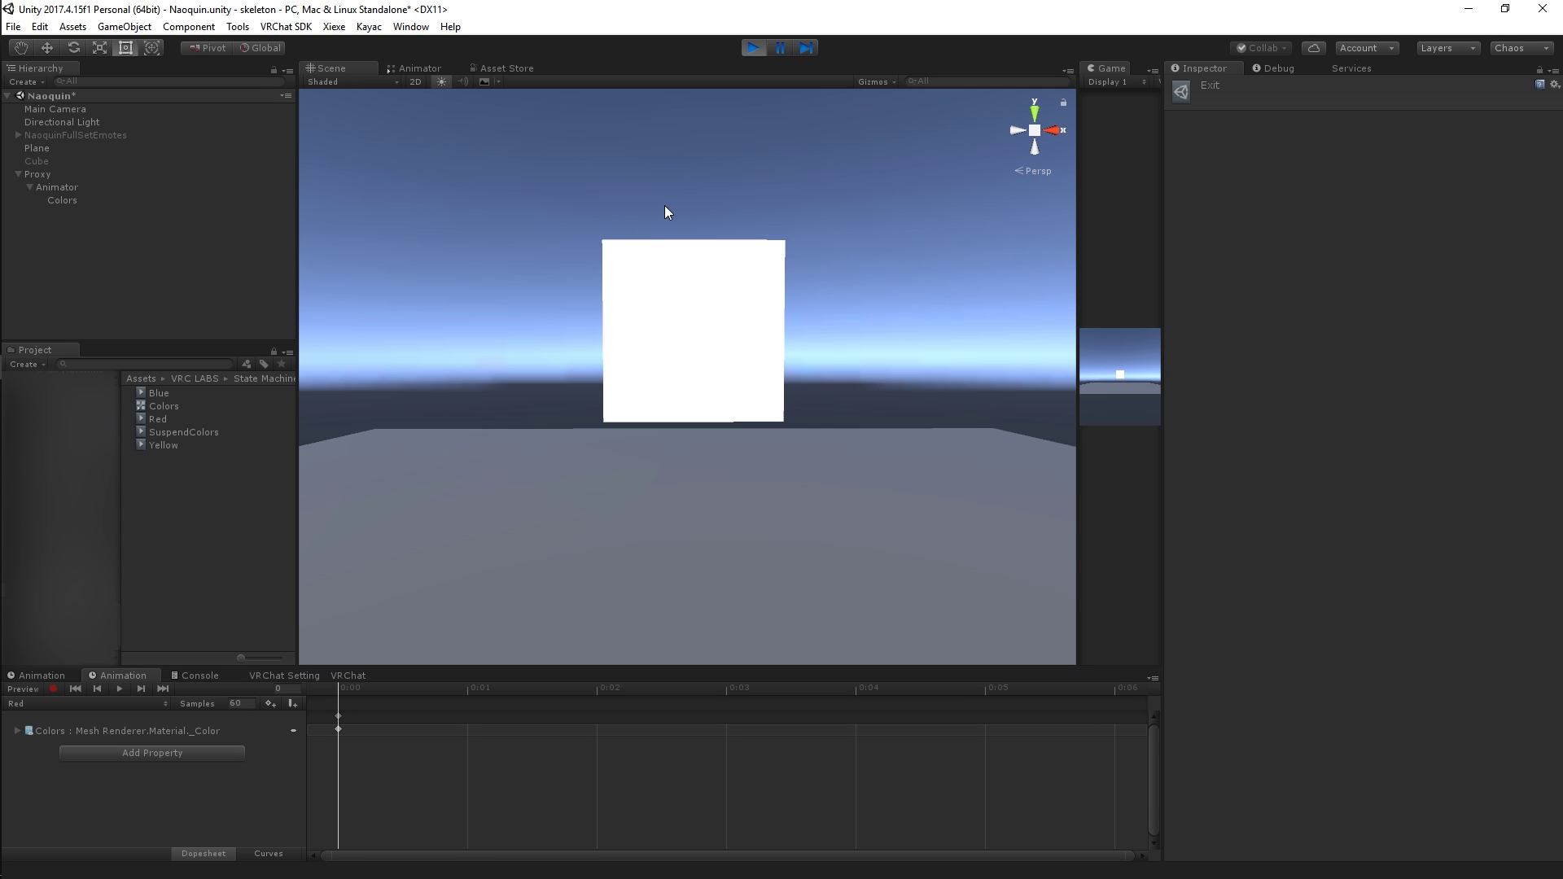
click(105, 188)
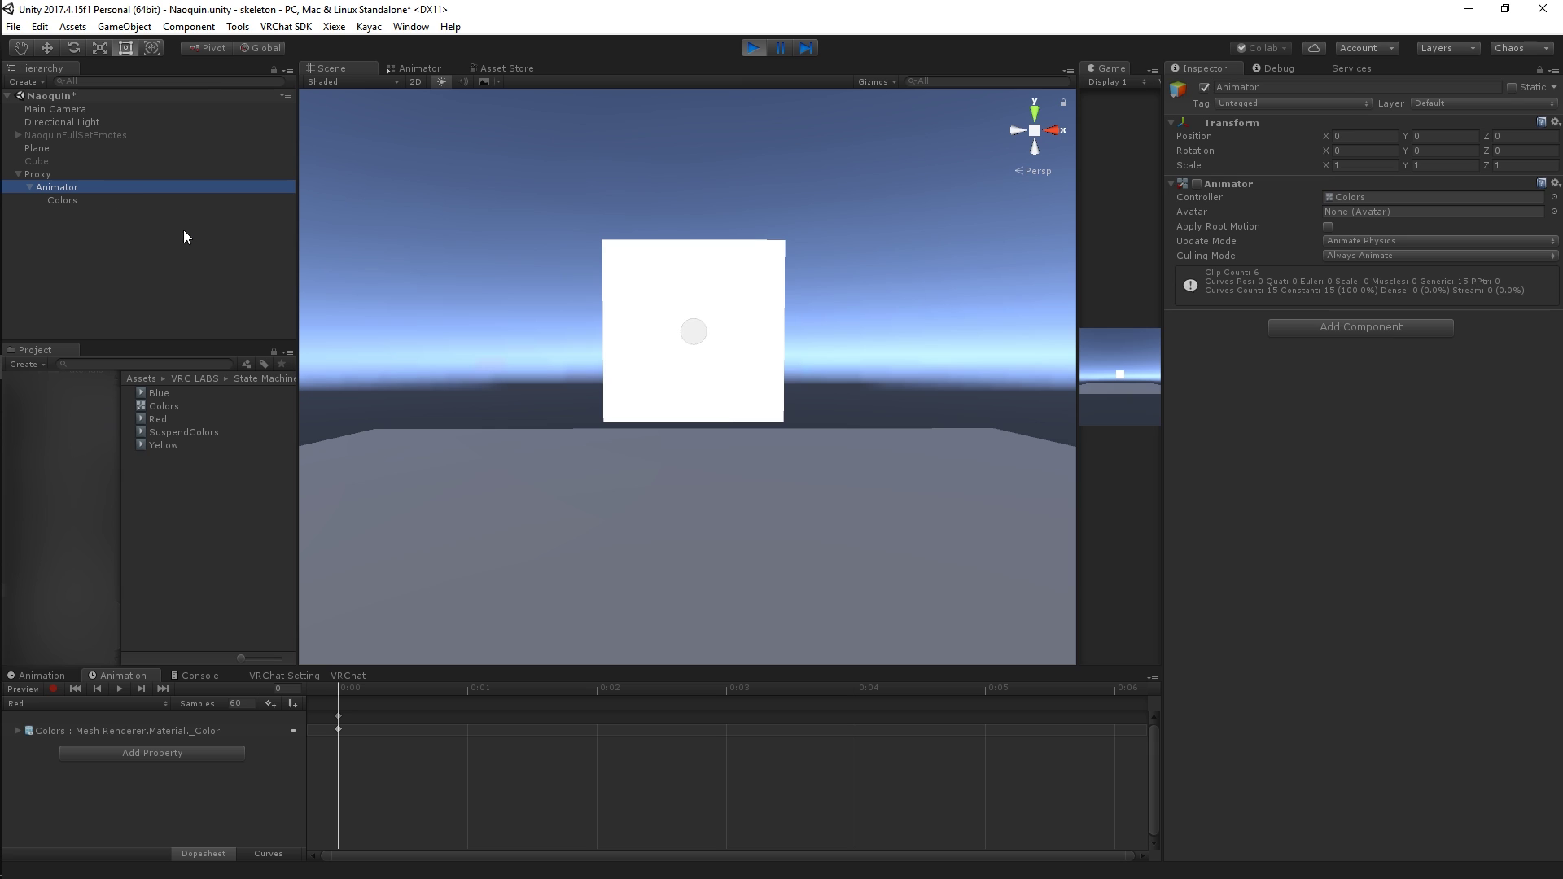
click(109, 174)
click(115, 185)
click(1365, 240)
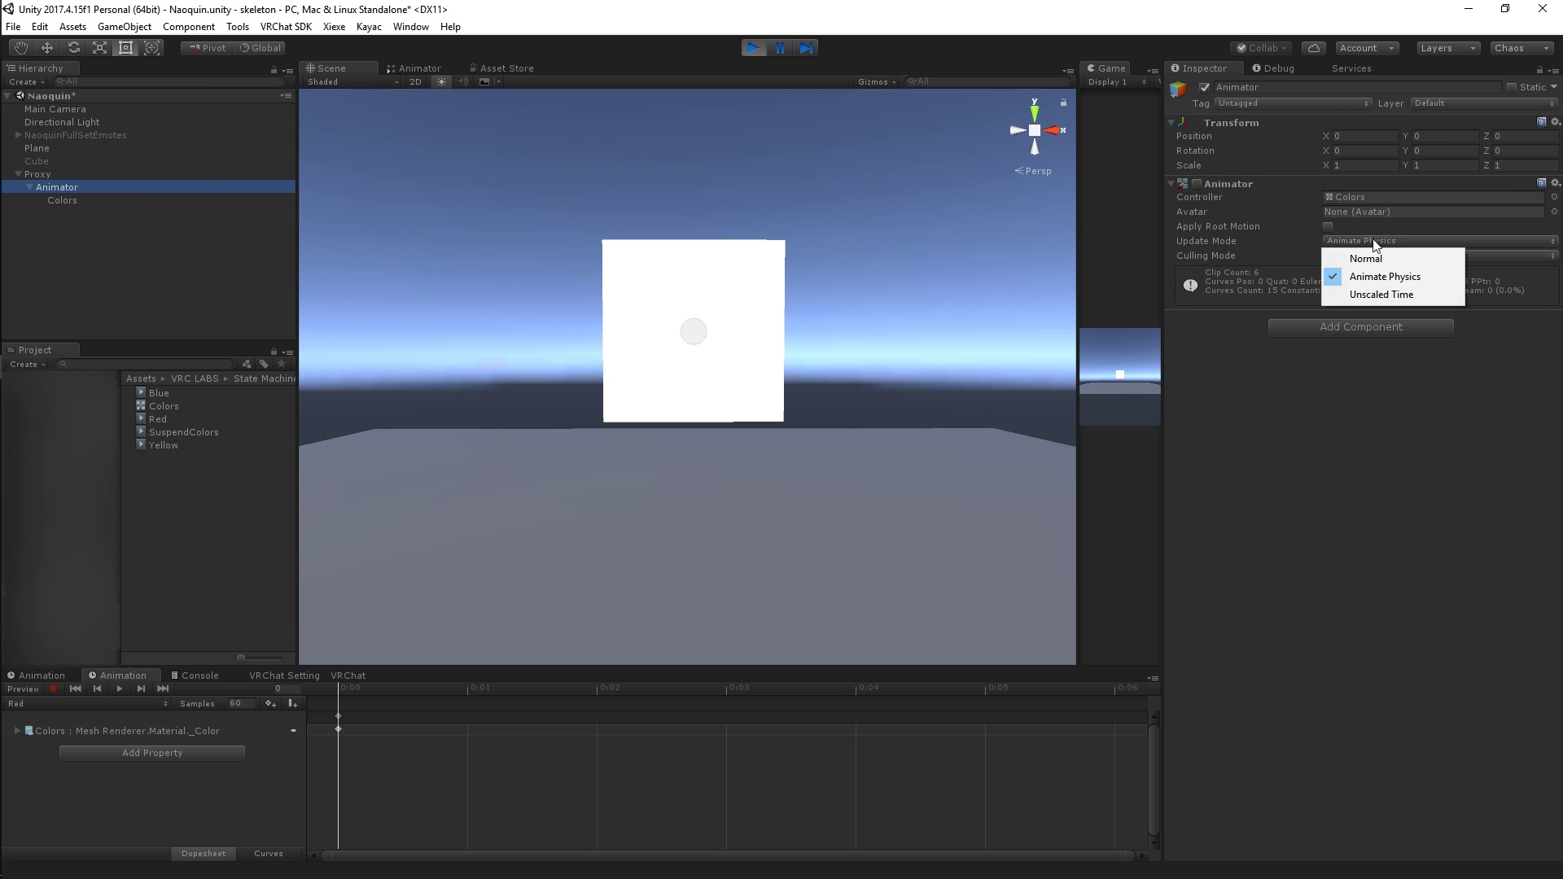
click(1287, 303)
click(118, 188)
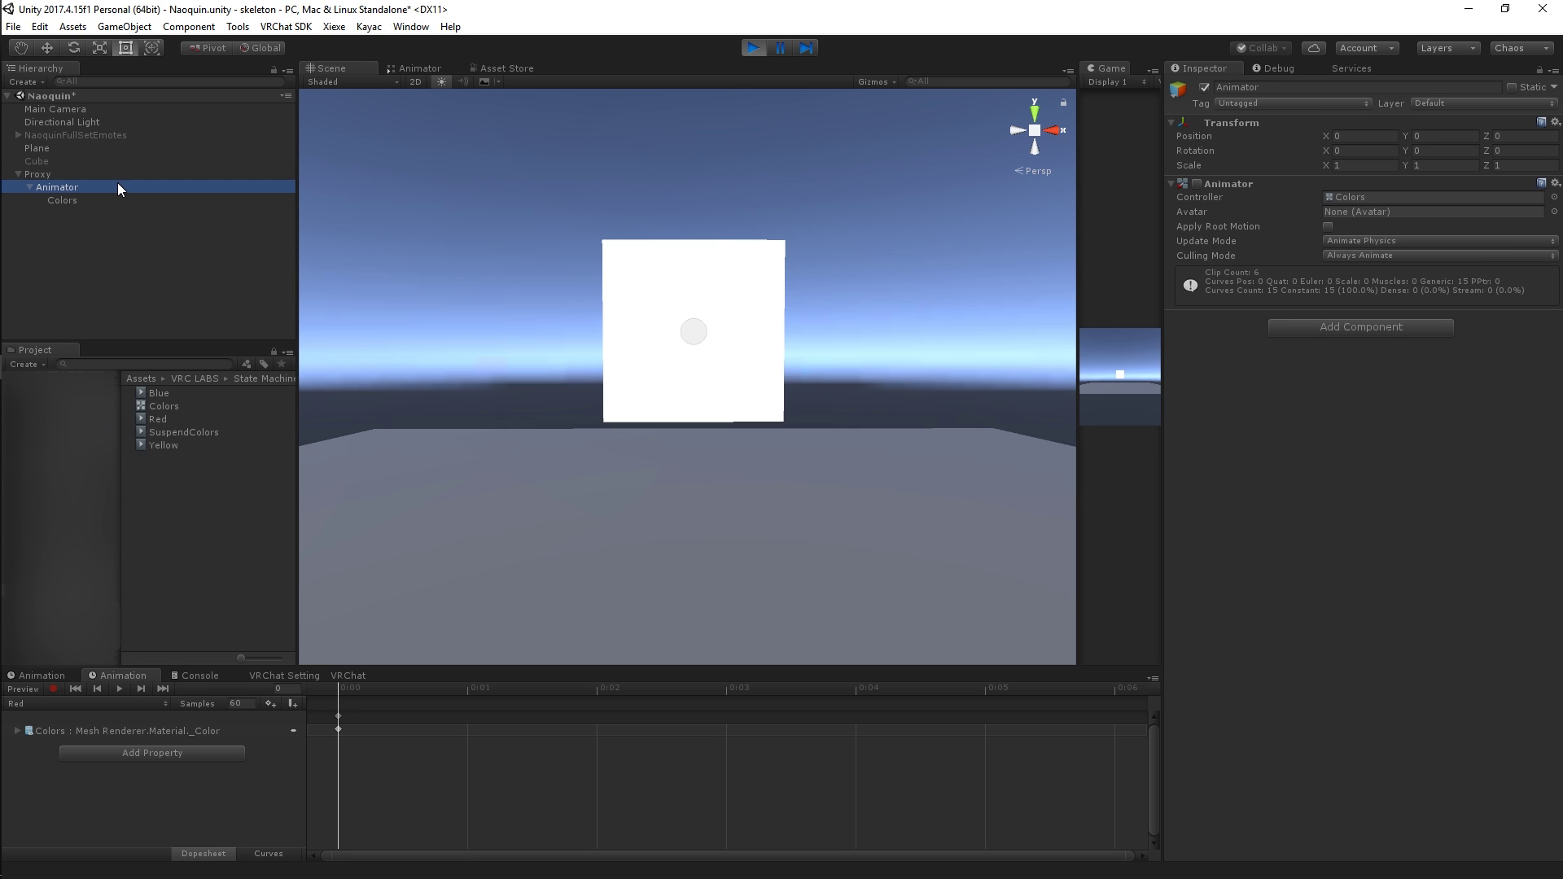
click(1356, 244)
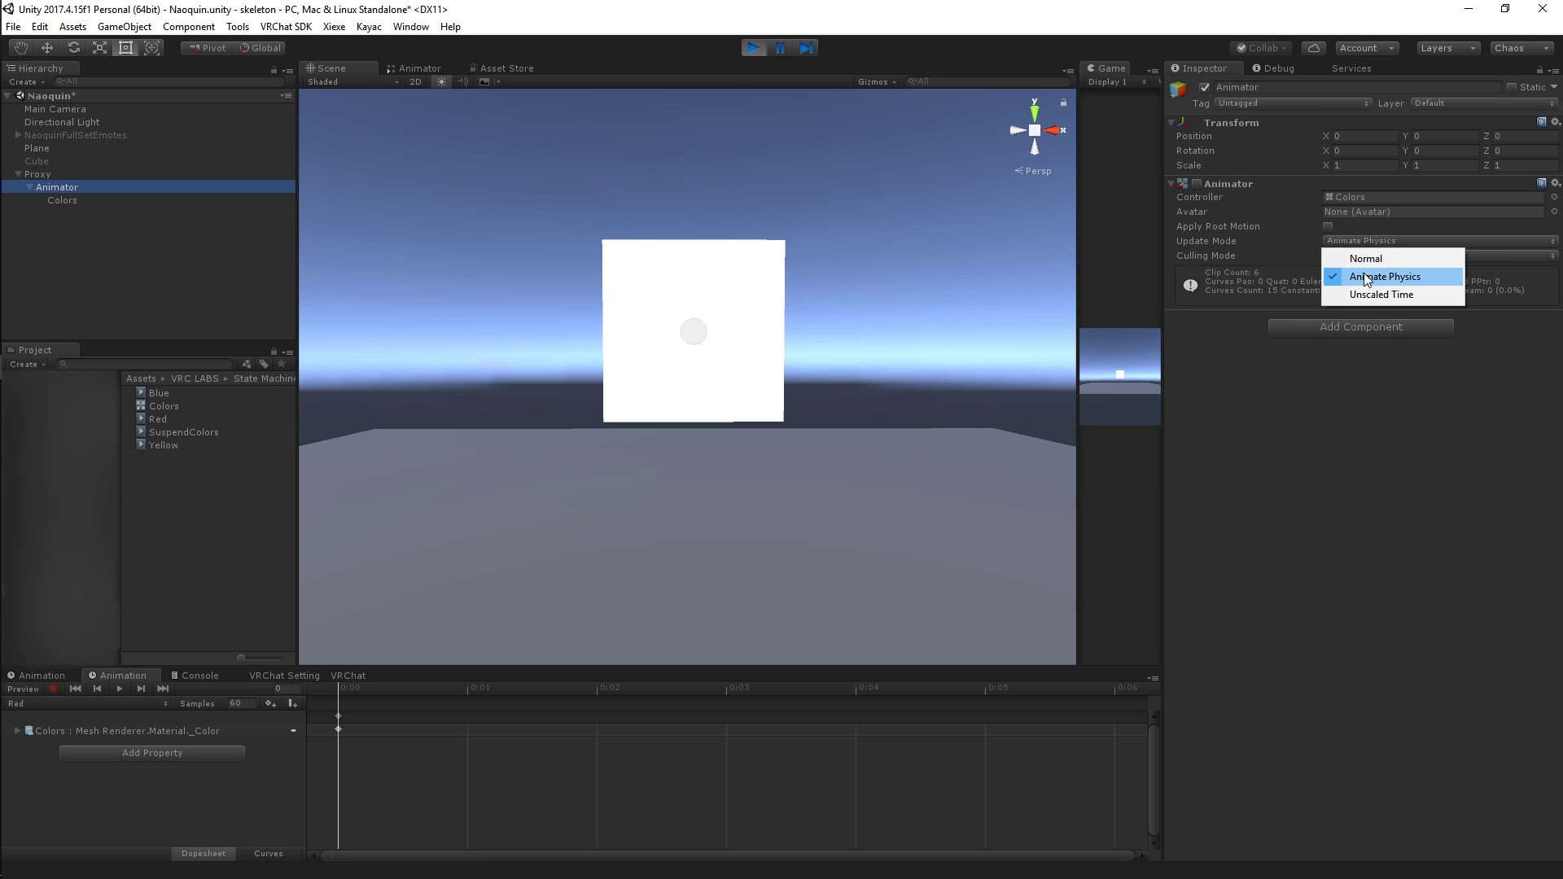
click(1275, 436)
click(81, 174)
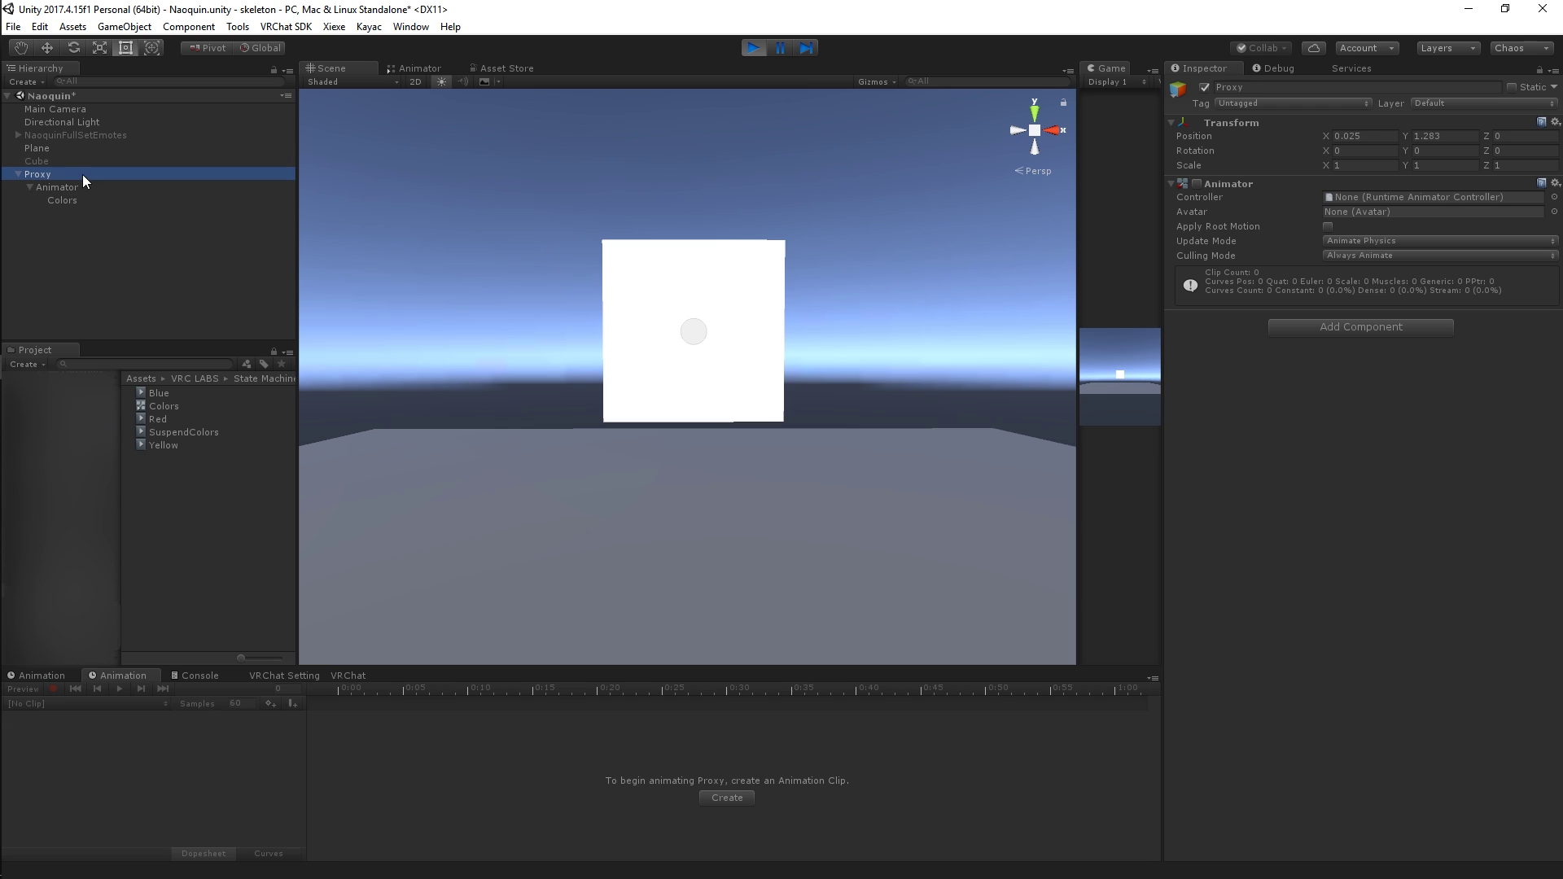
Preview the quad's colour cycle by ticking then unticking the child Animator component, then select Proxy.
click(134, 188)
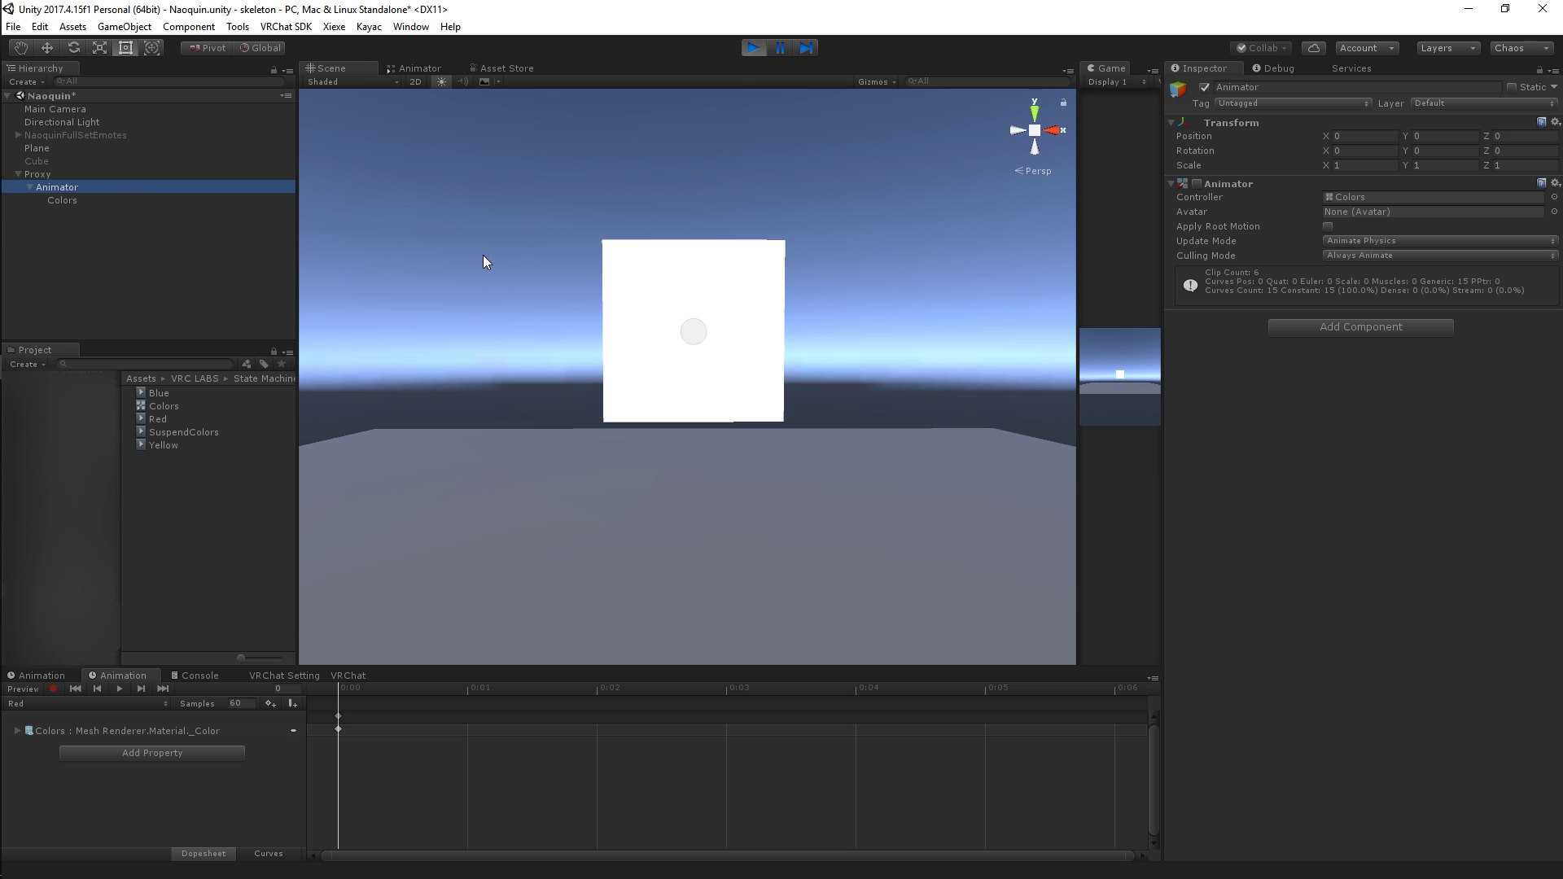
click(693, 254)
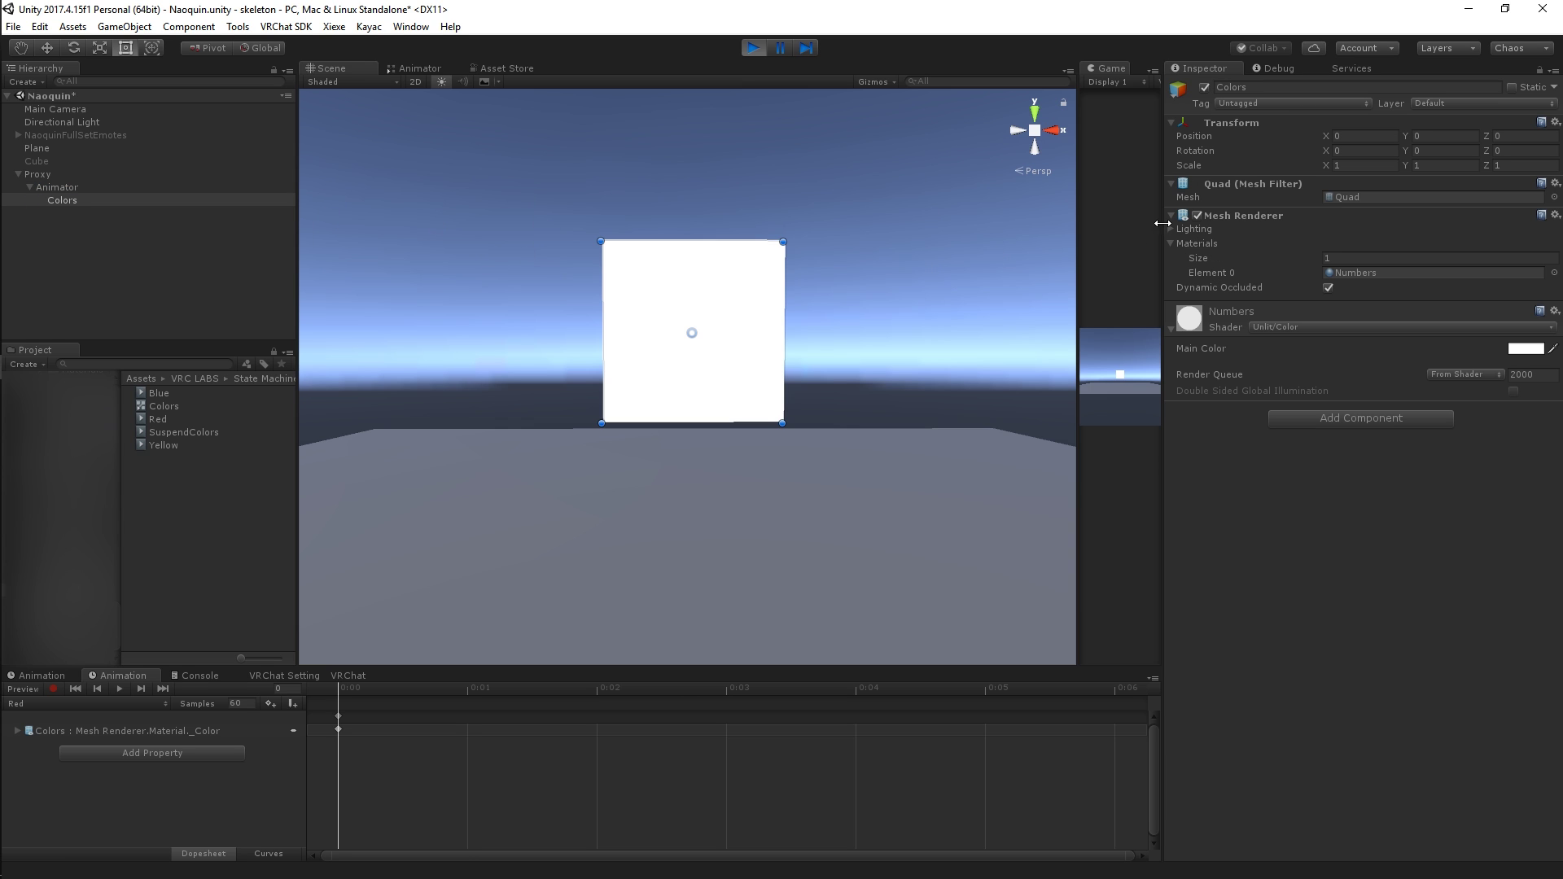
click(190, 184)
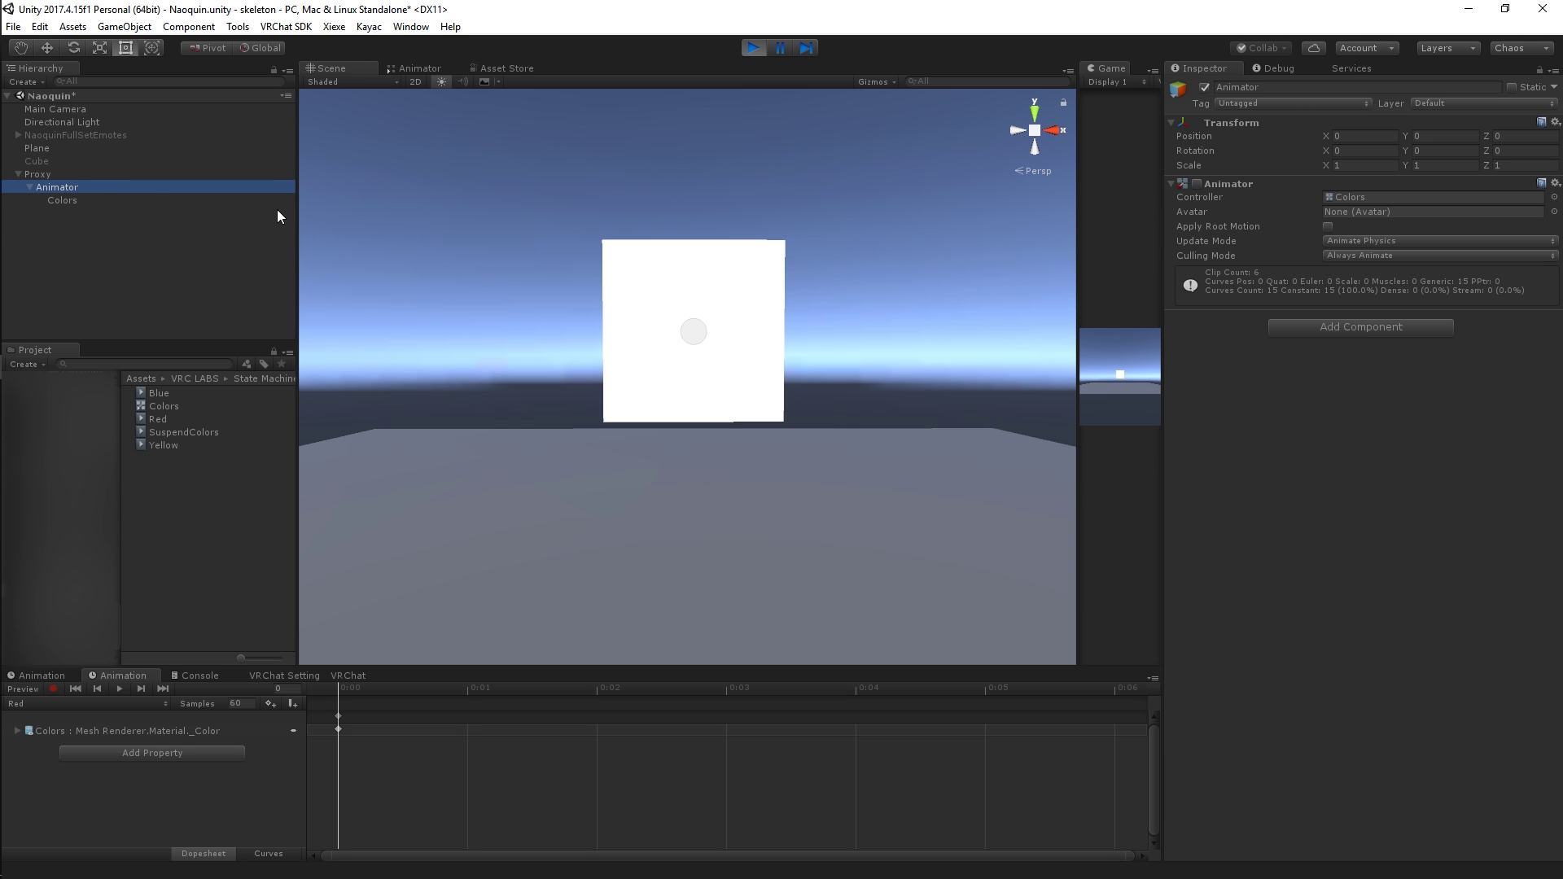
click(1198, 184)
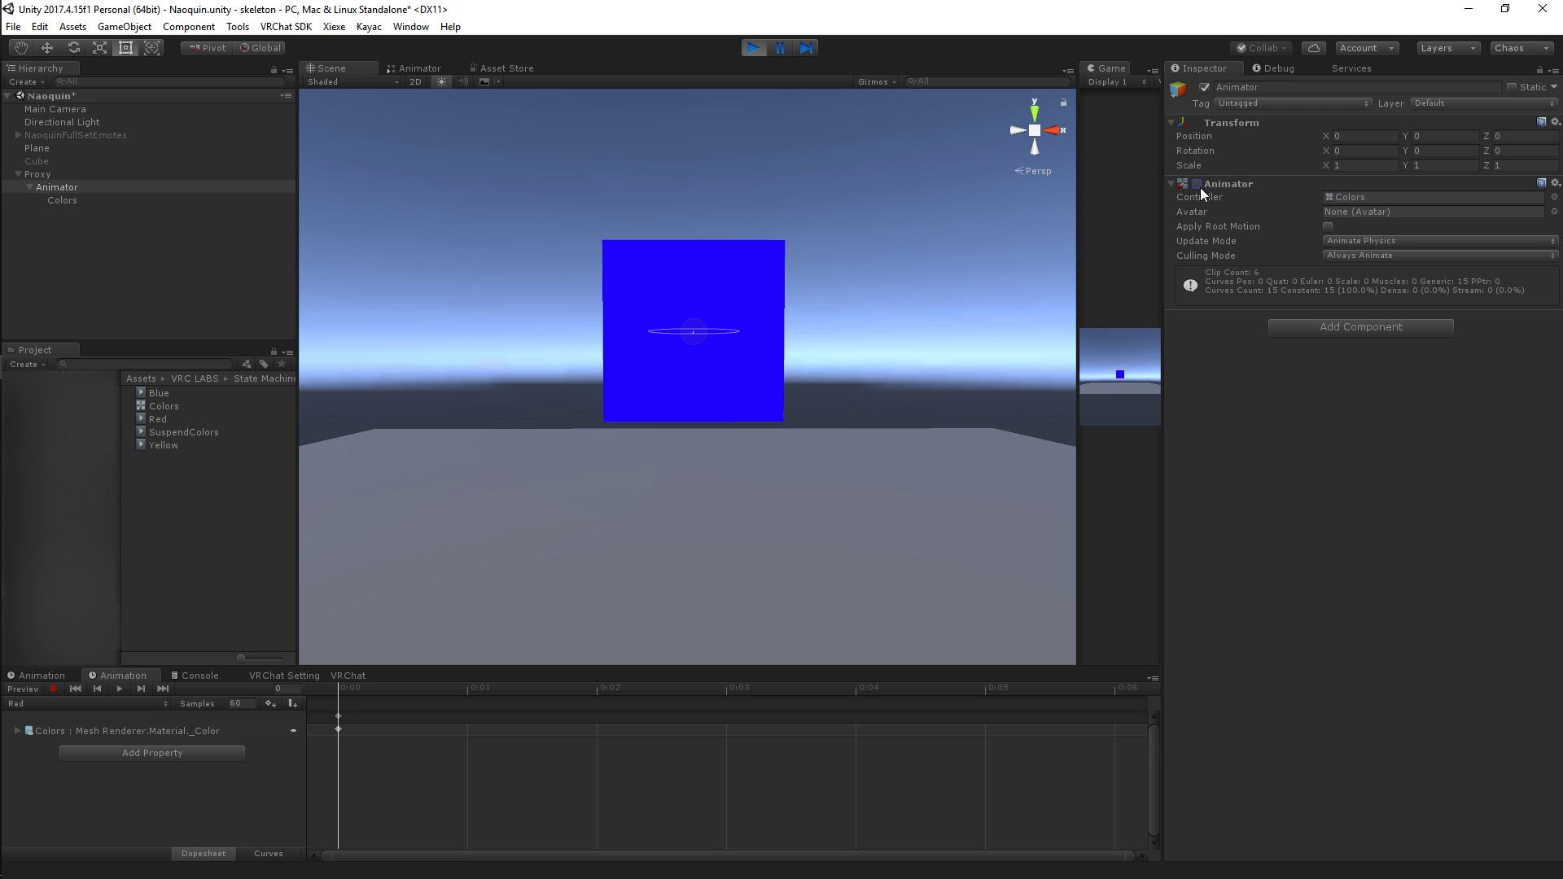
click(1196, 184)
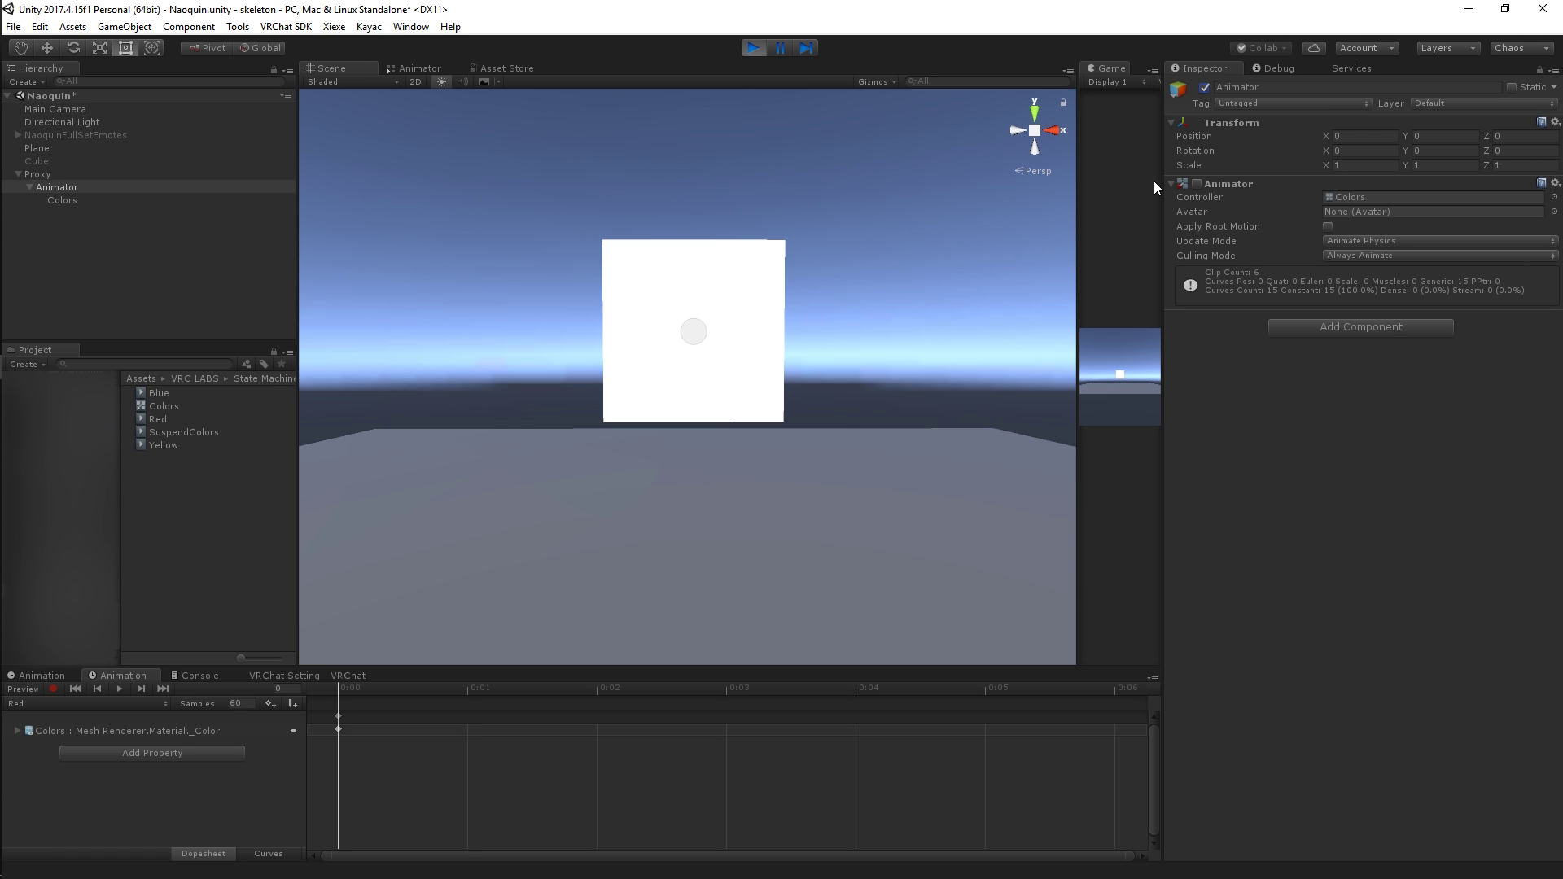
click(168, 175)
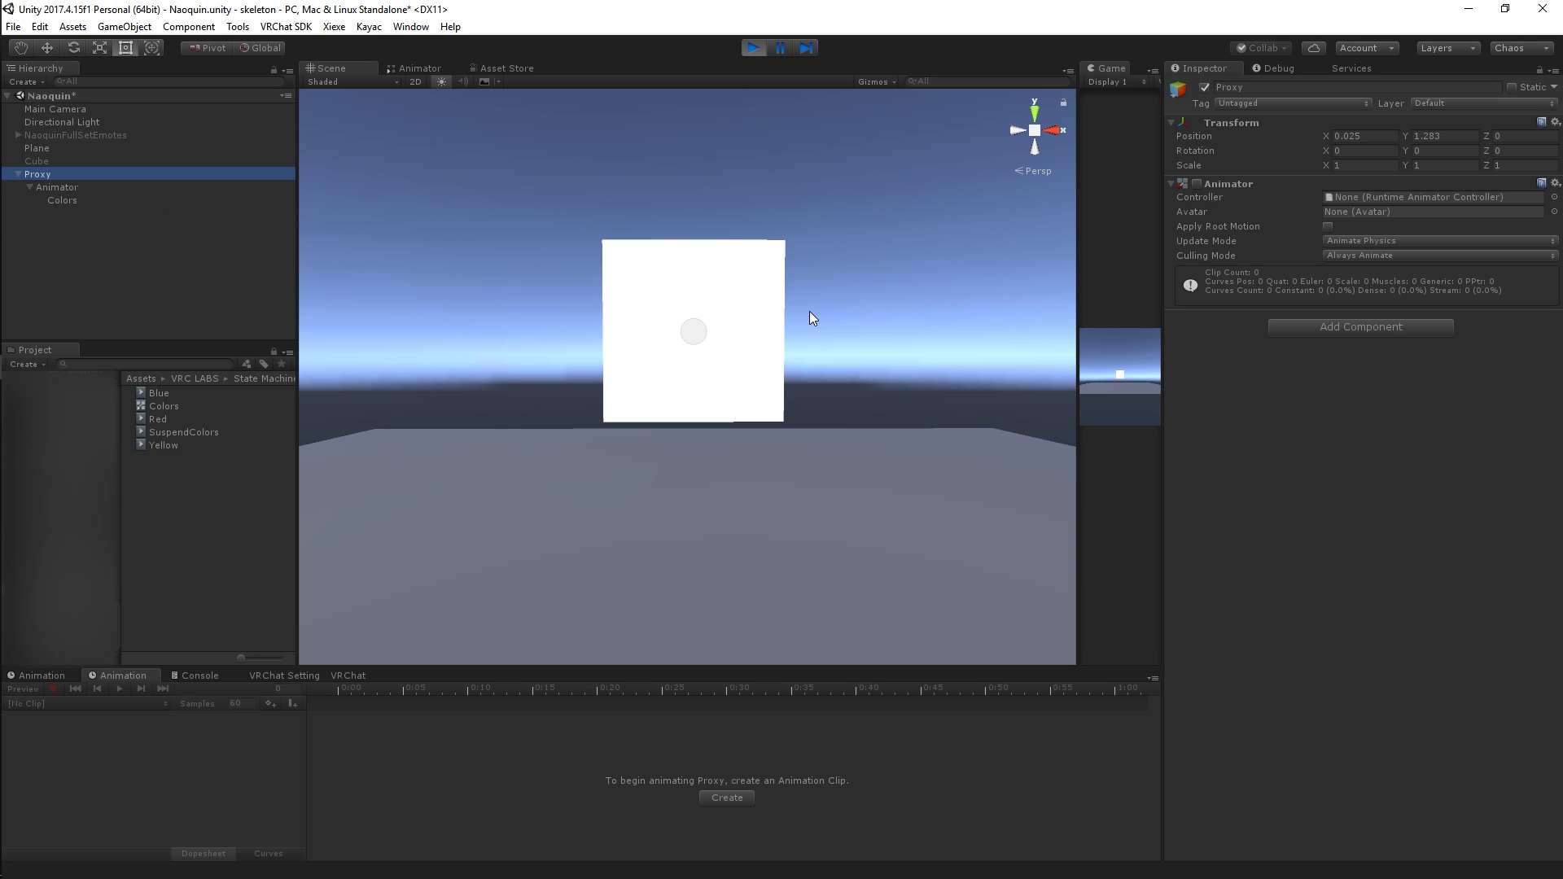
Create a ProxyColors Animator Controller asset and drag it into Proxy's Animator Controller field.
right_click(174, 477)
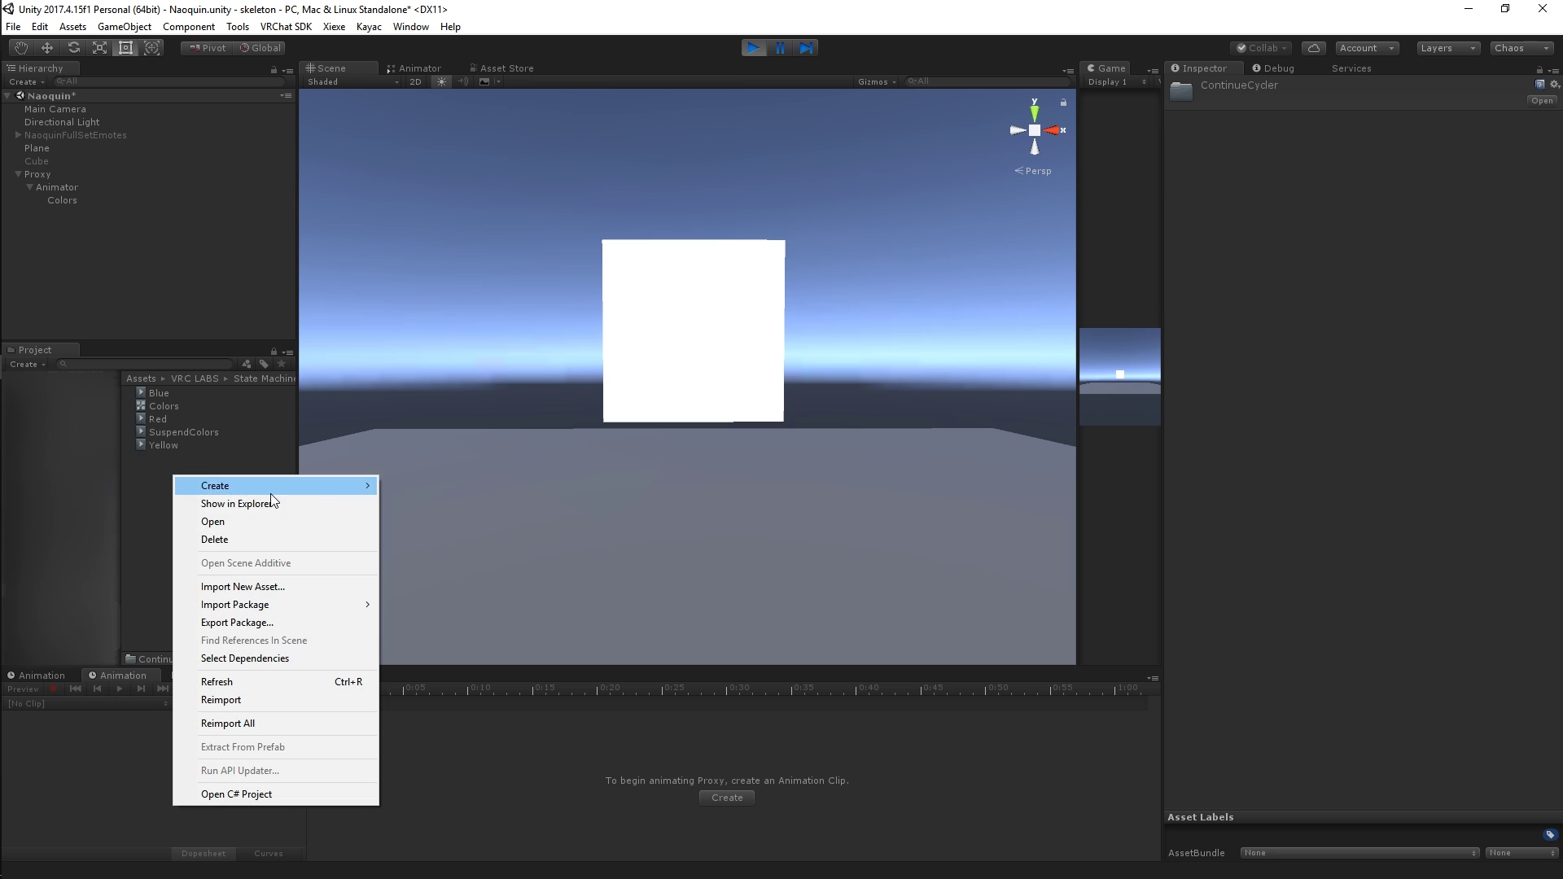
mouse_move(311, 482)
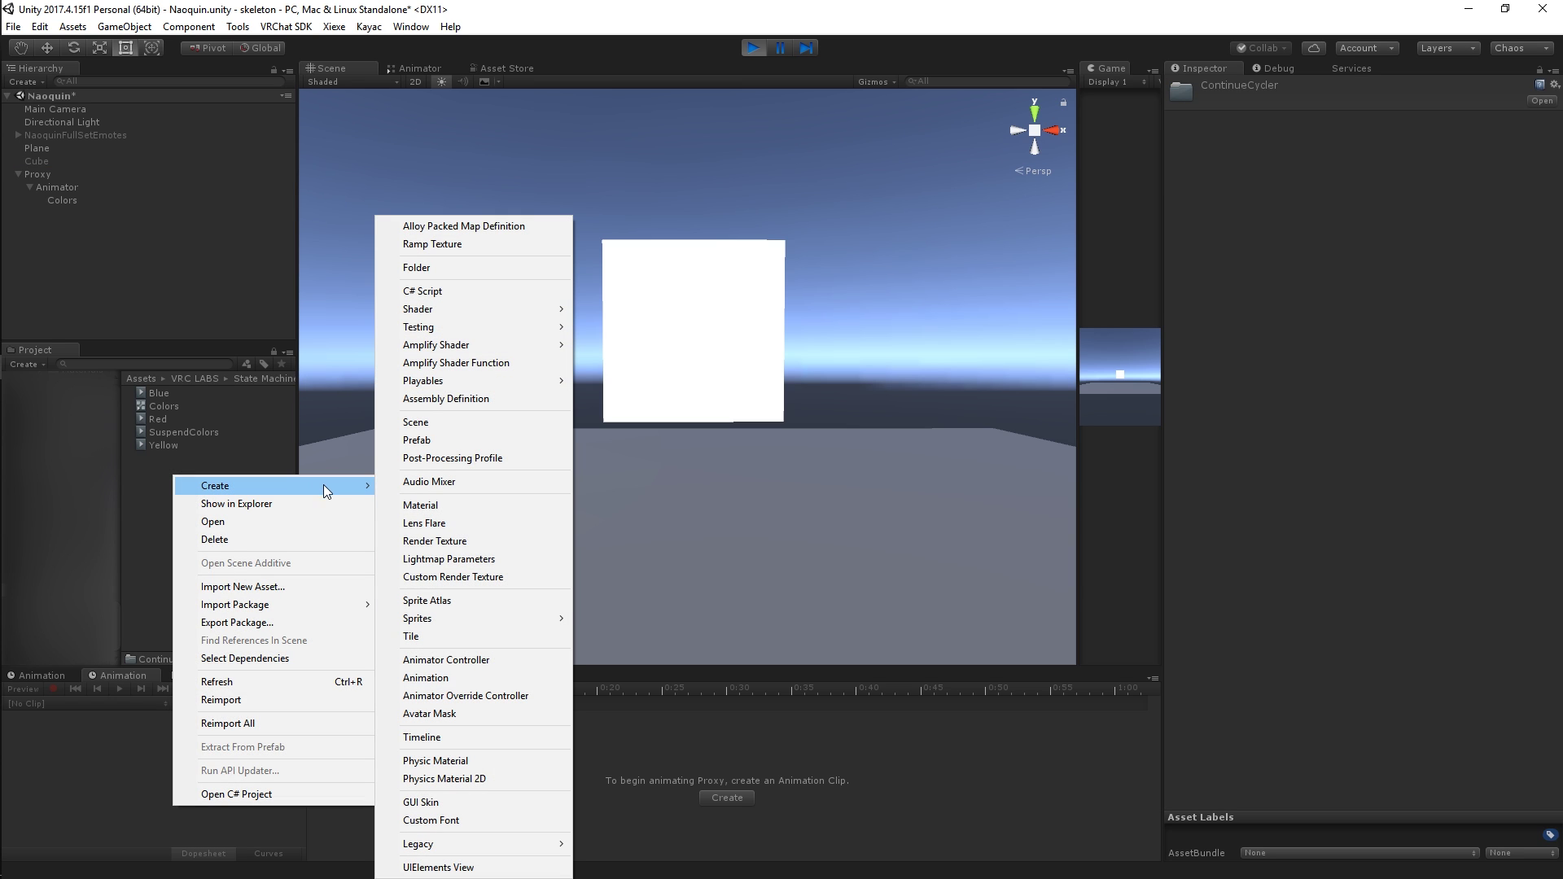
click(499, 660)
text(Pro)
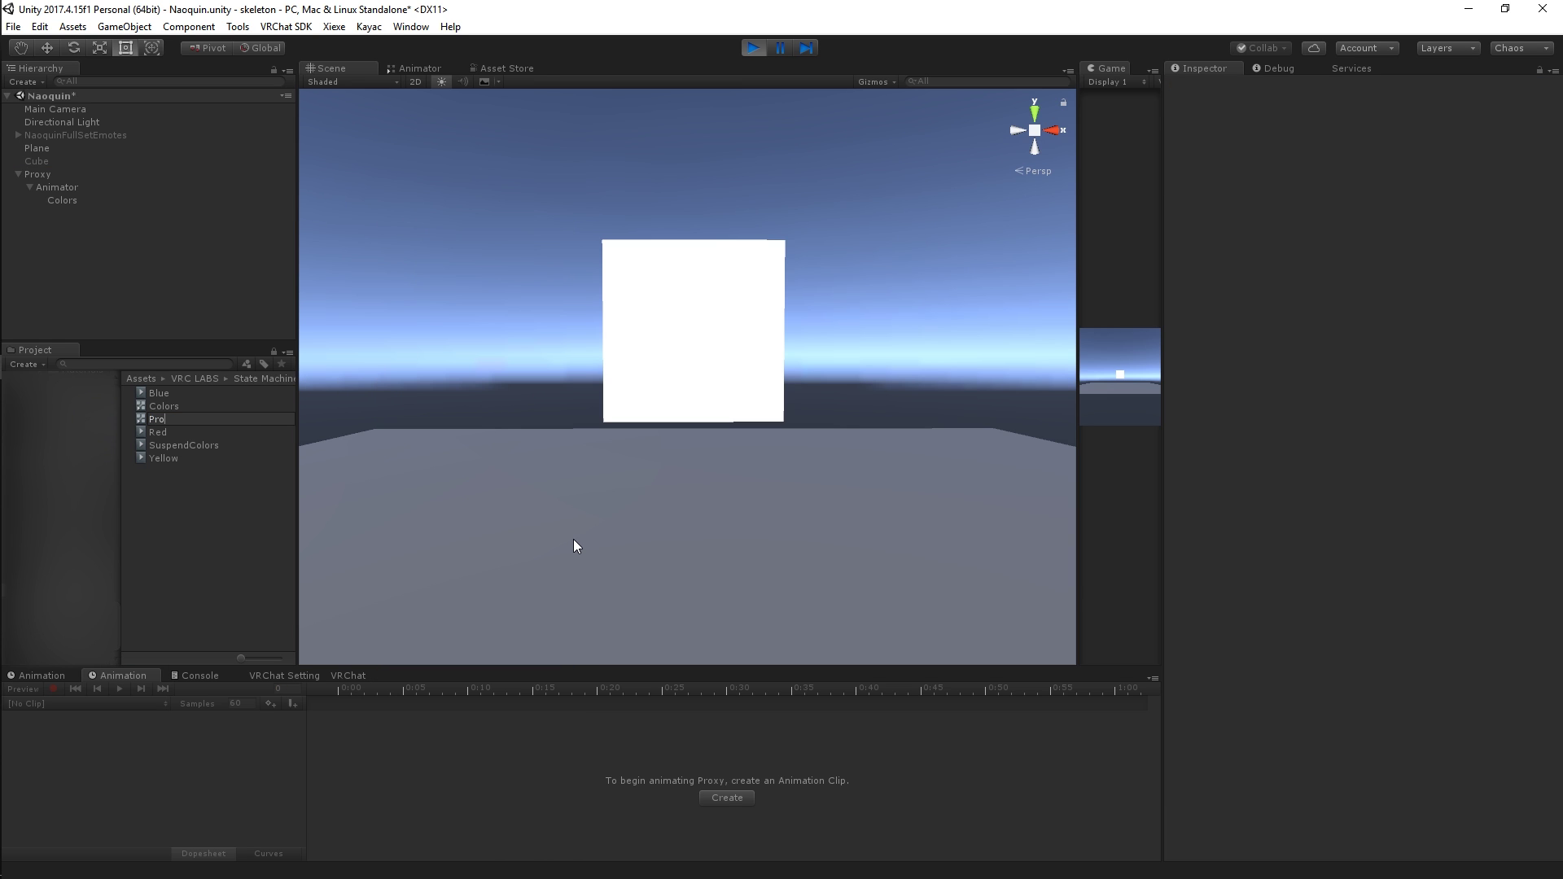
text(xyColors)
key(Return)
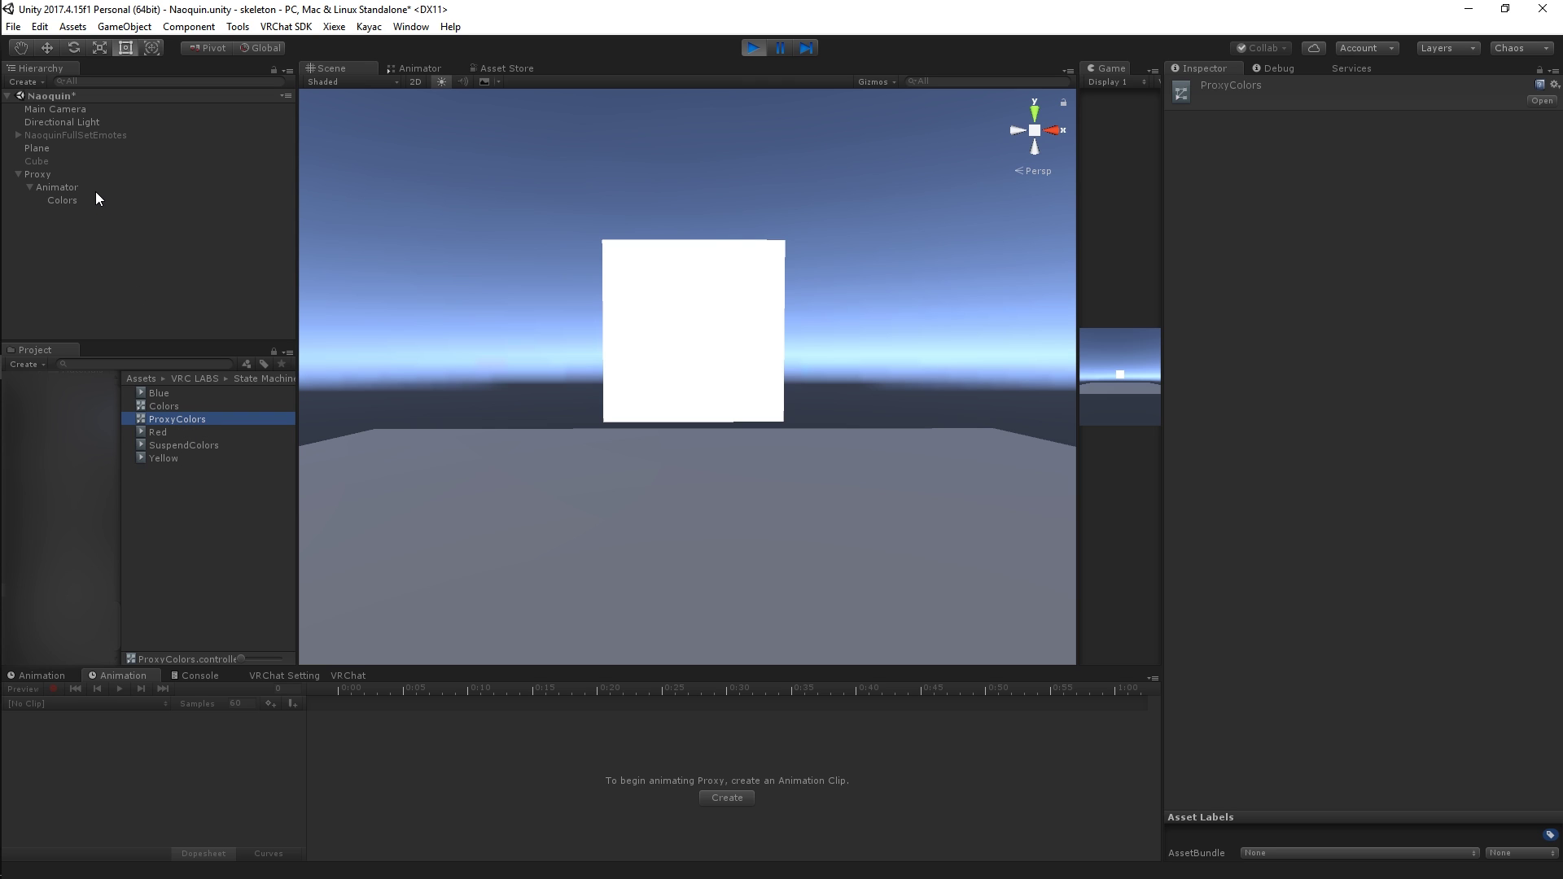
click(70, 174)
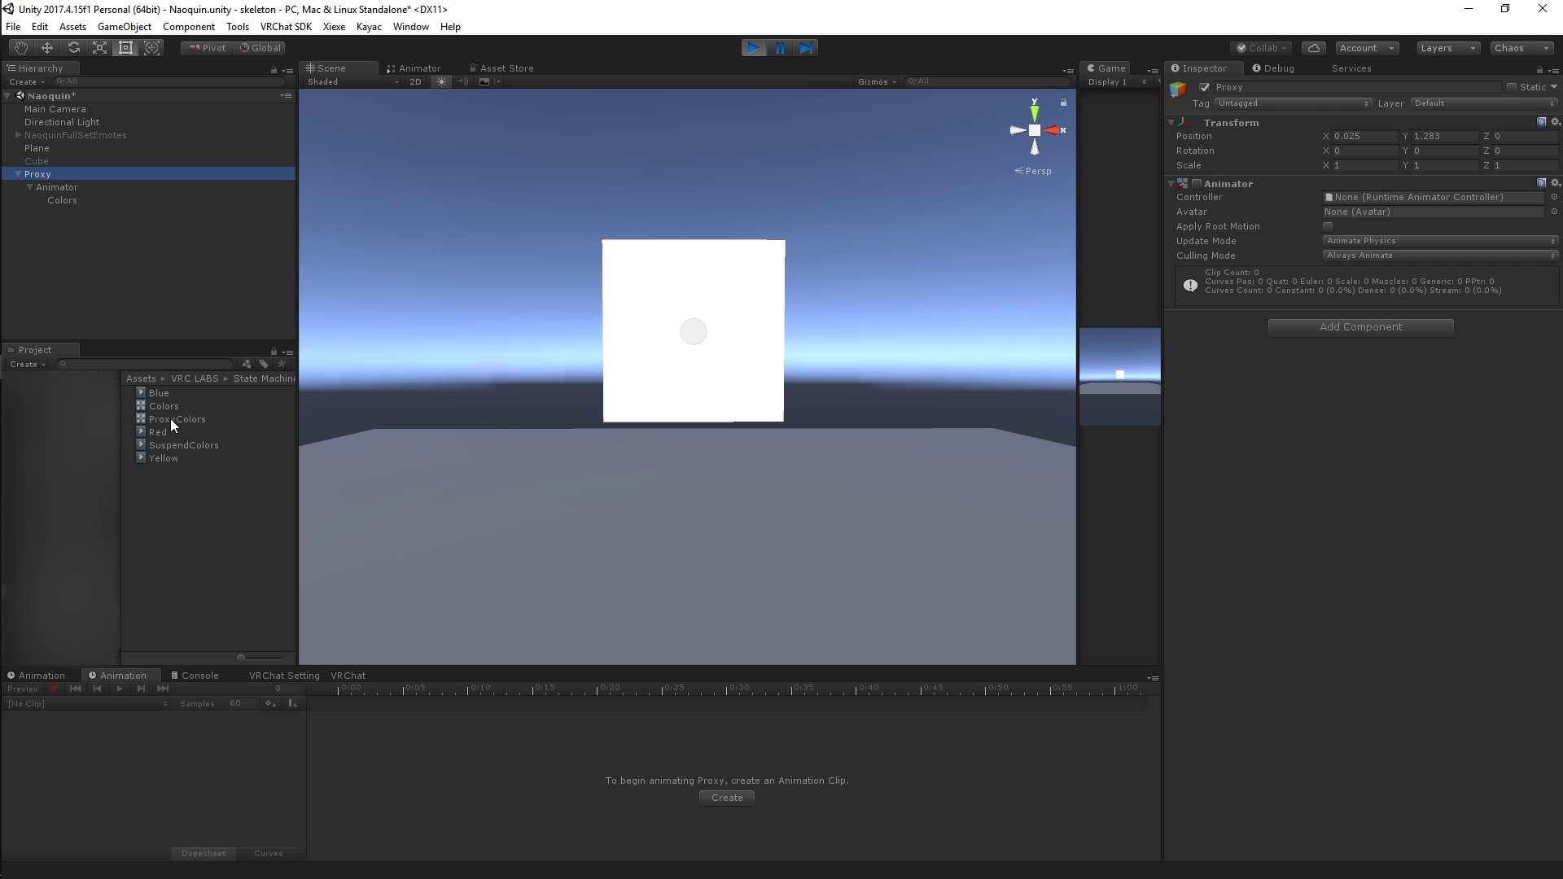
drag(169, 419, 1397, 197)
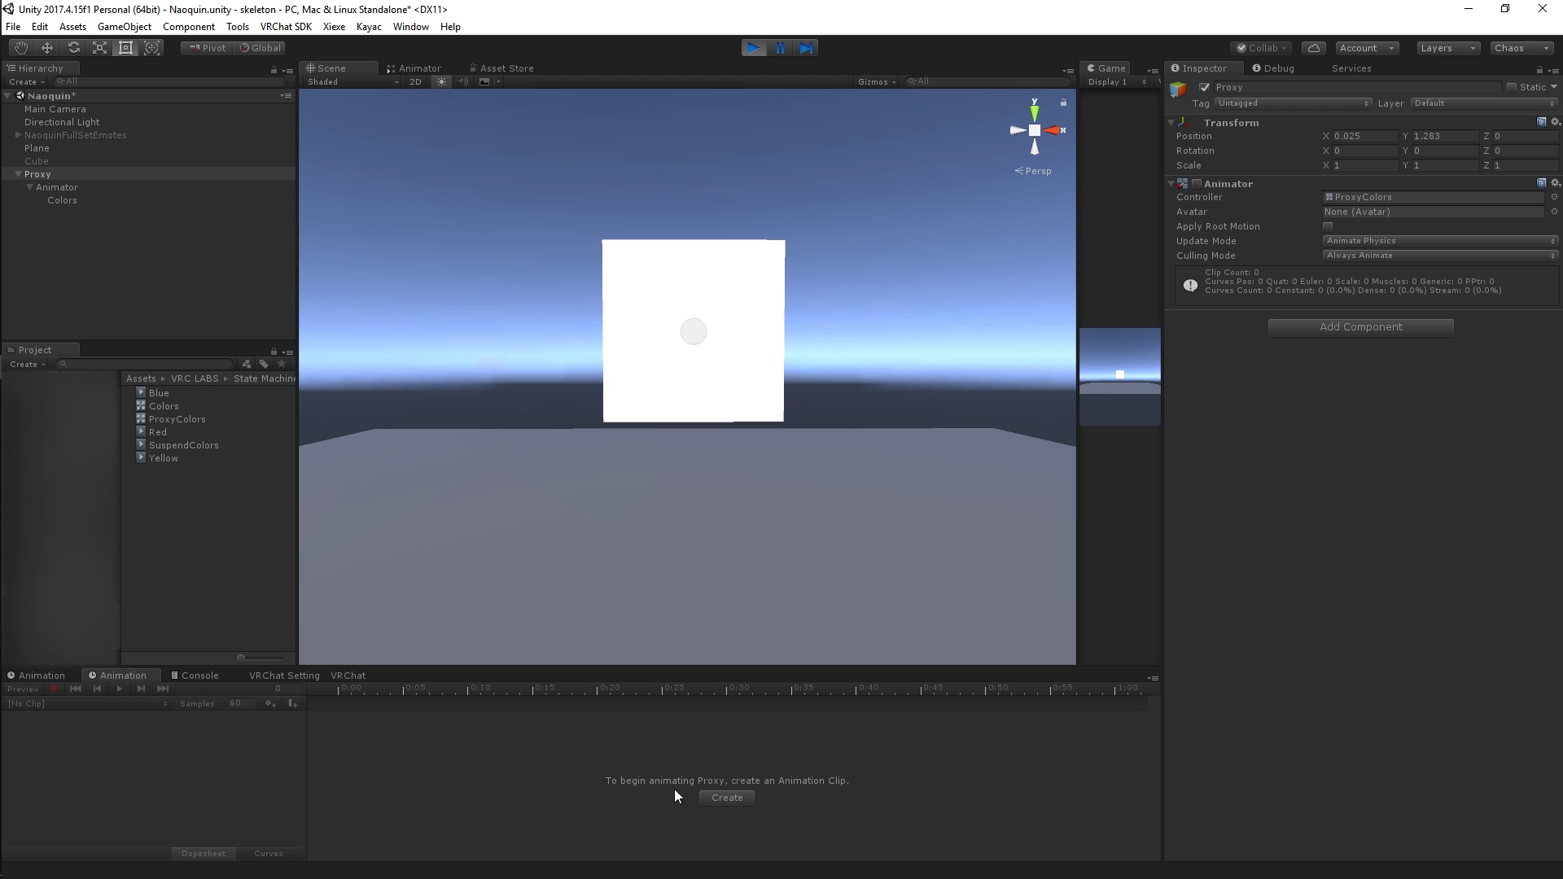
Create a new animation clip from the Animation window and save it as ColorsProxy.
click(725, 798)
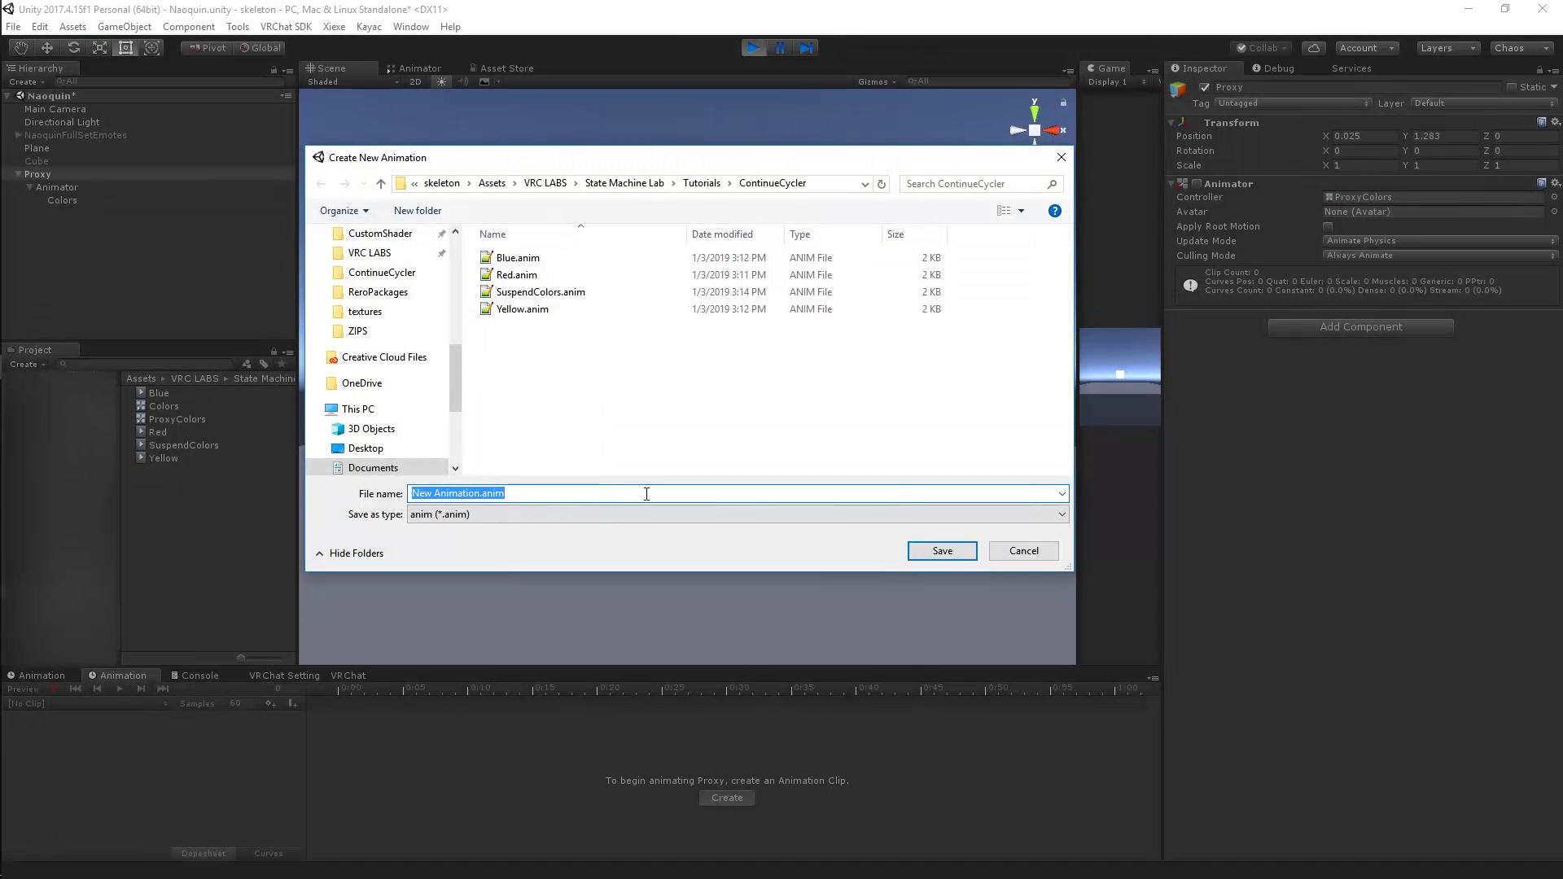
text(Colors)
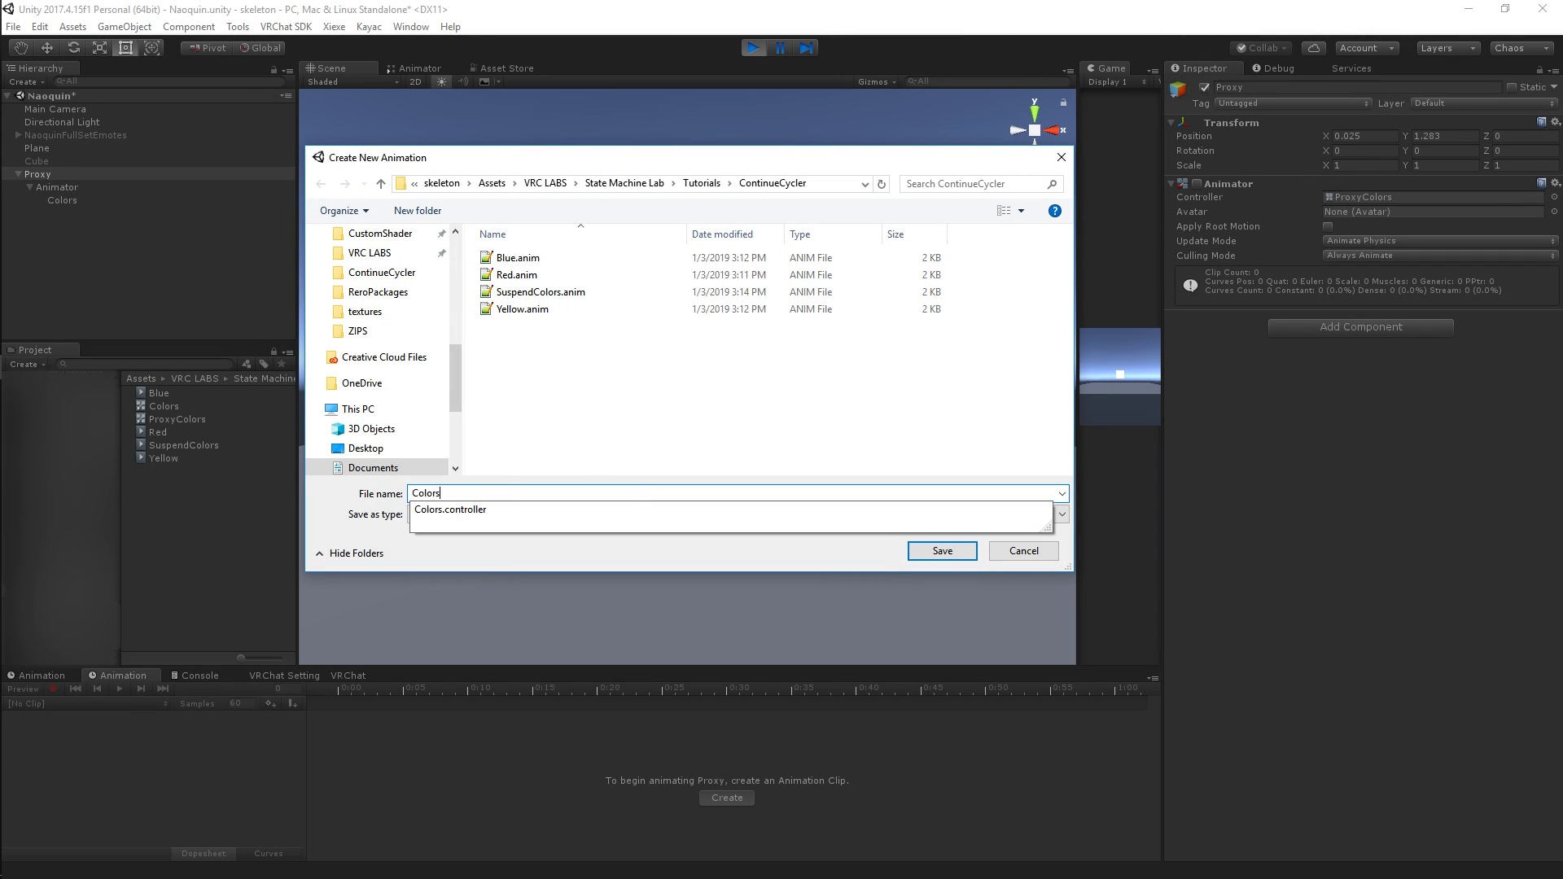
text(Proxy)
key(Return)
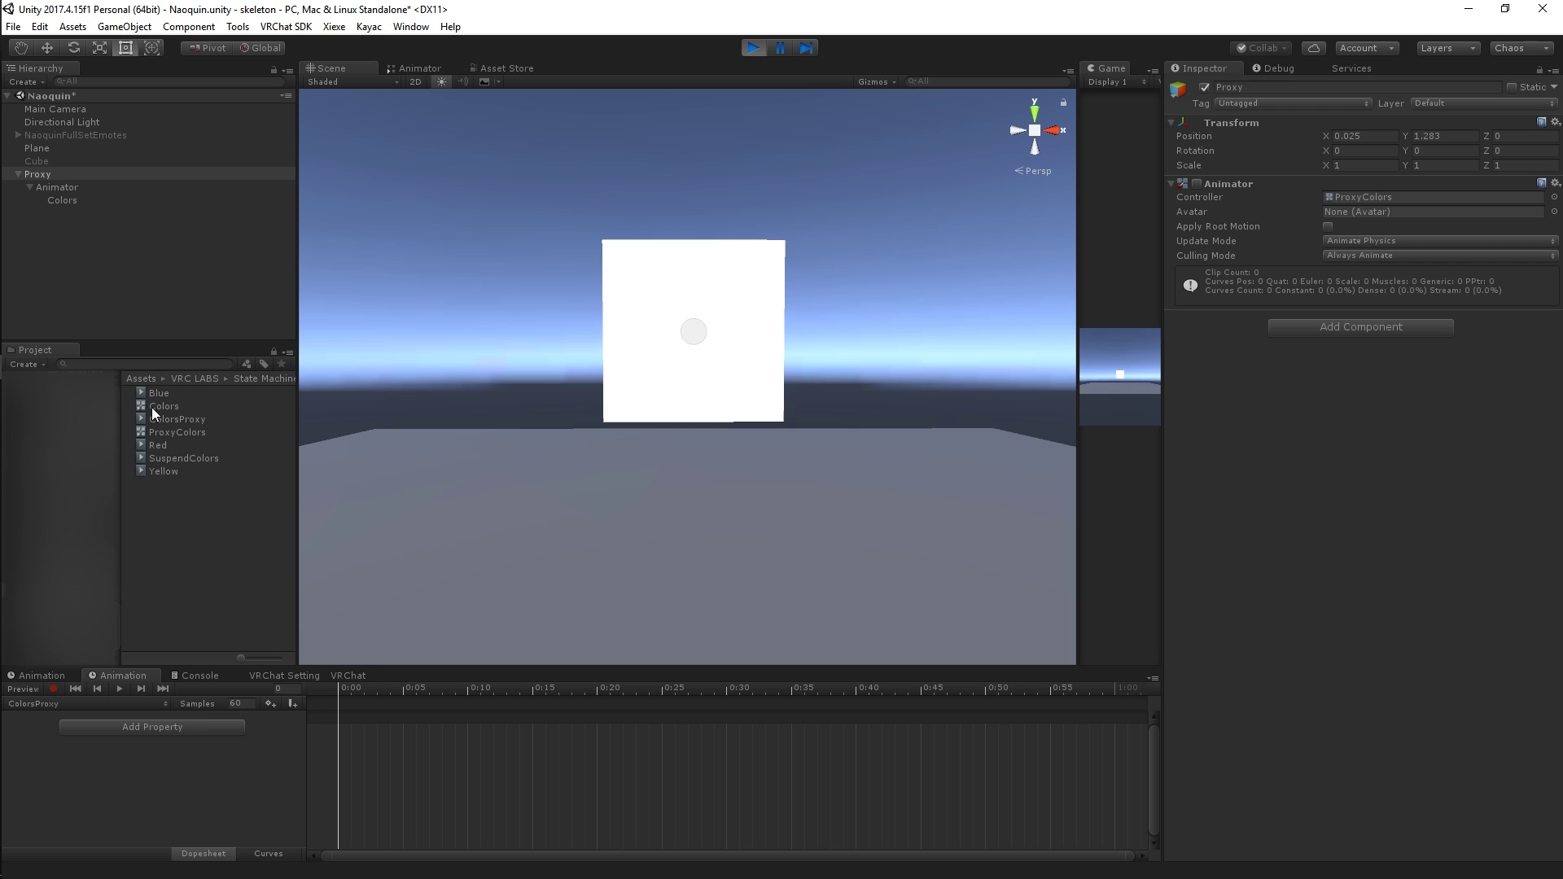
Paste the copied Behaviour.Enabled curve into ColorsProxy and rename its RenameThis path to Animator.
click(194, 418)
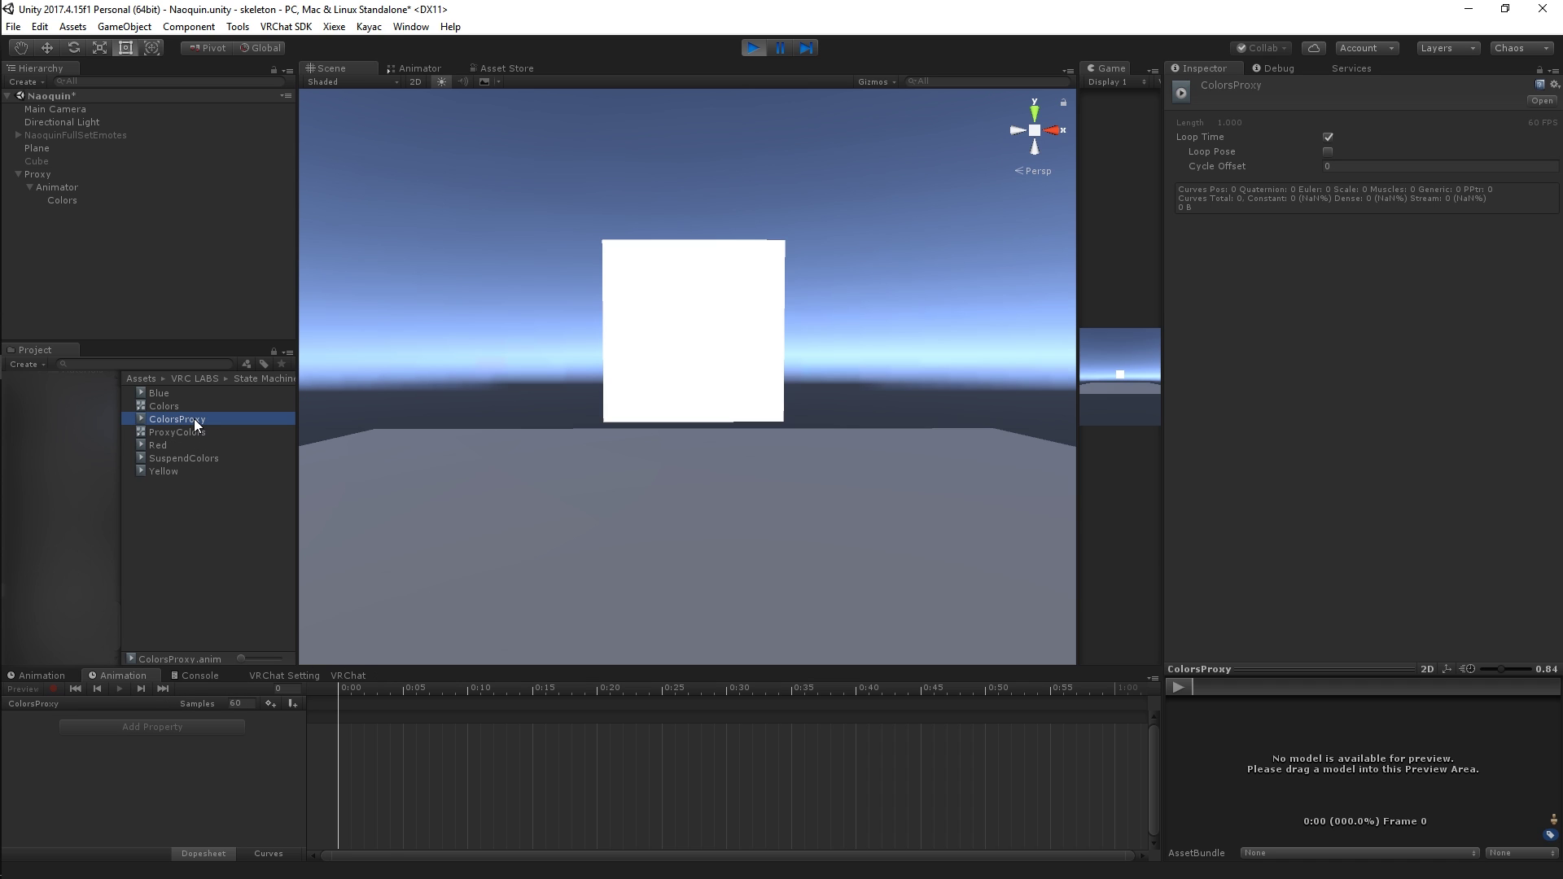
right_click(1181, 91)
click(1226, 129)
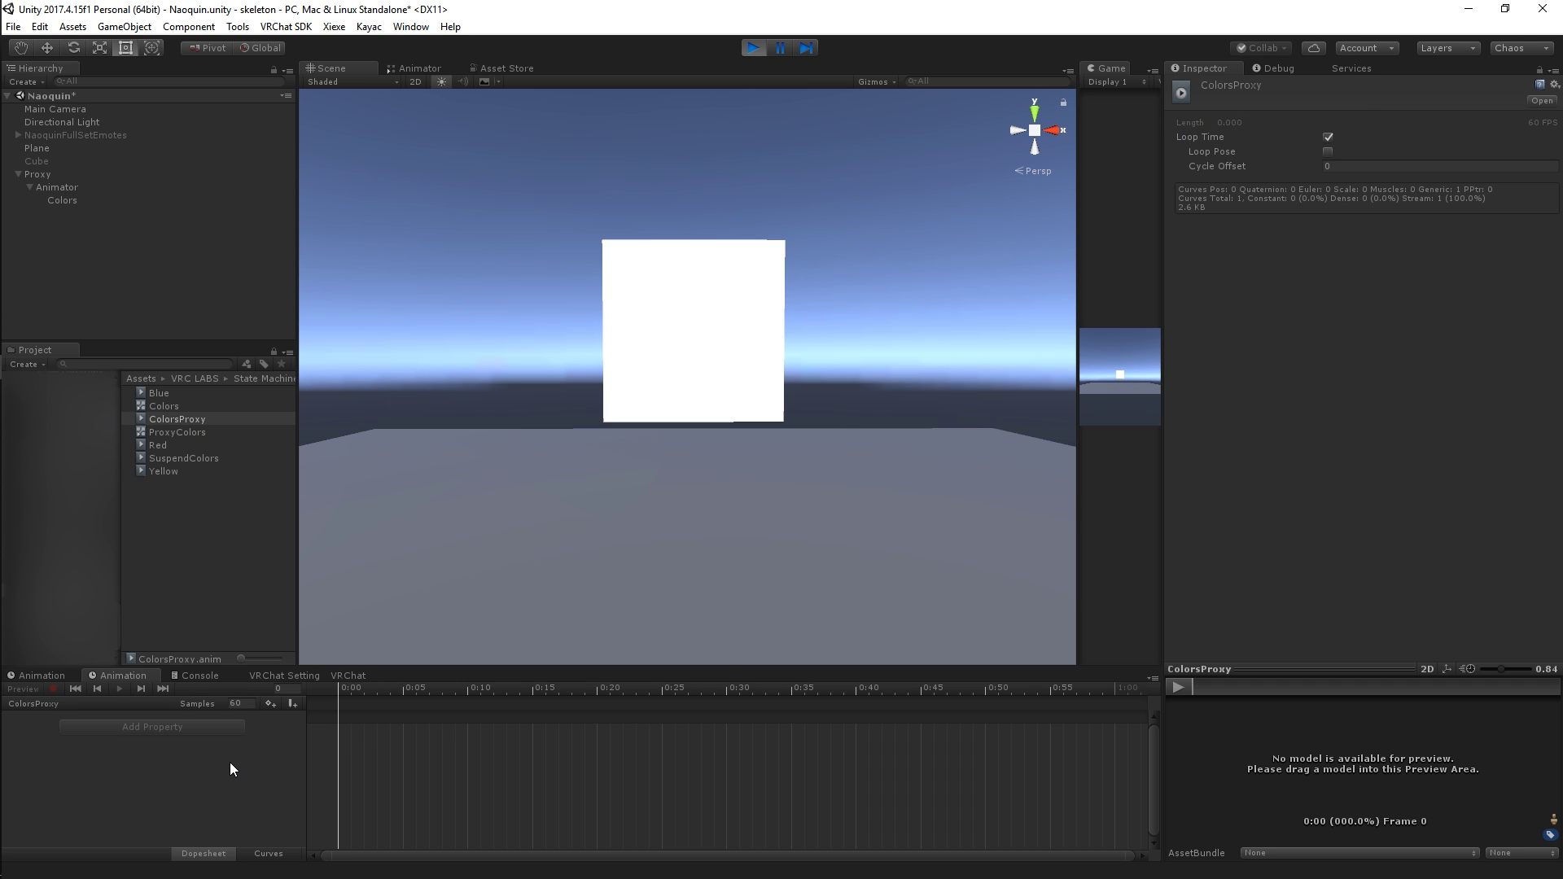
click(96, 727)
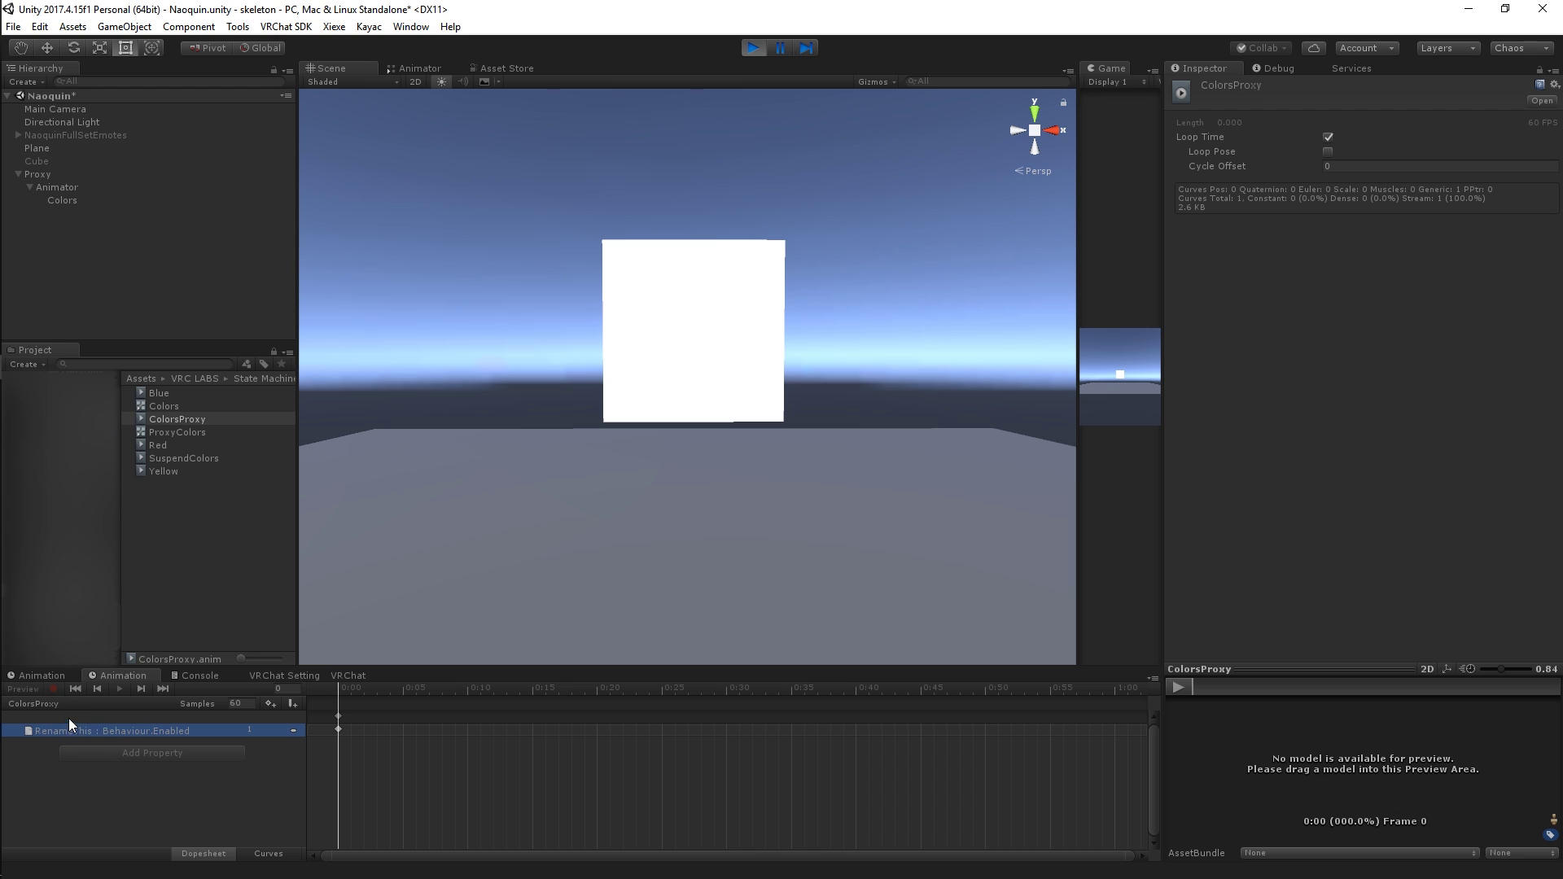
double_click(115, 722)
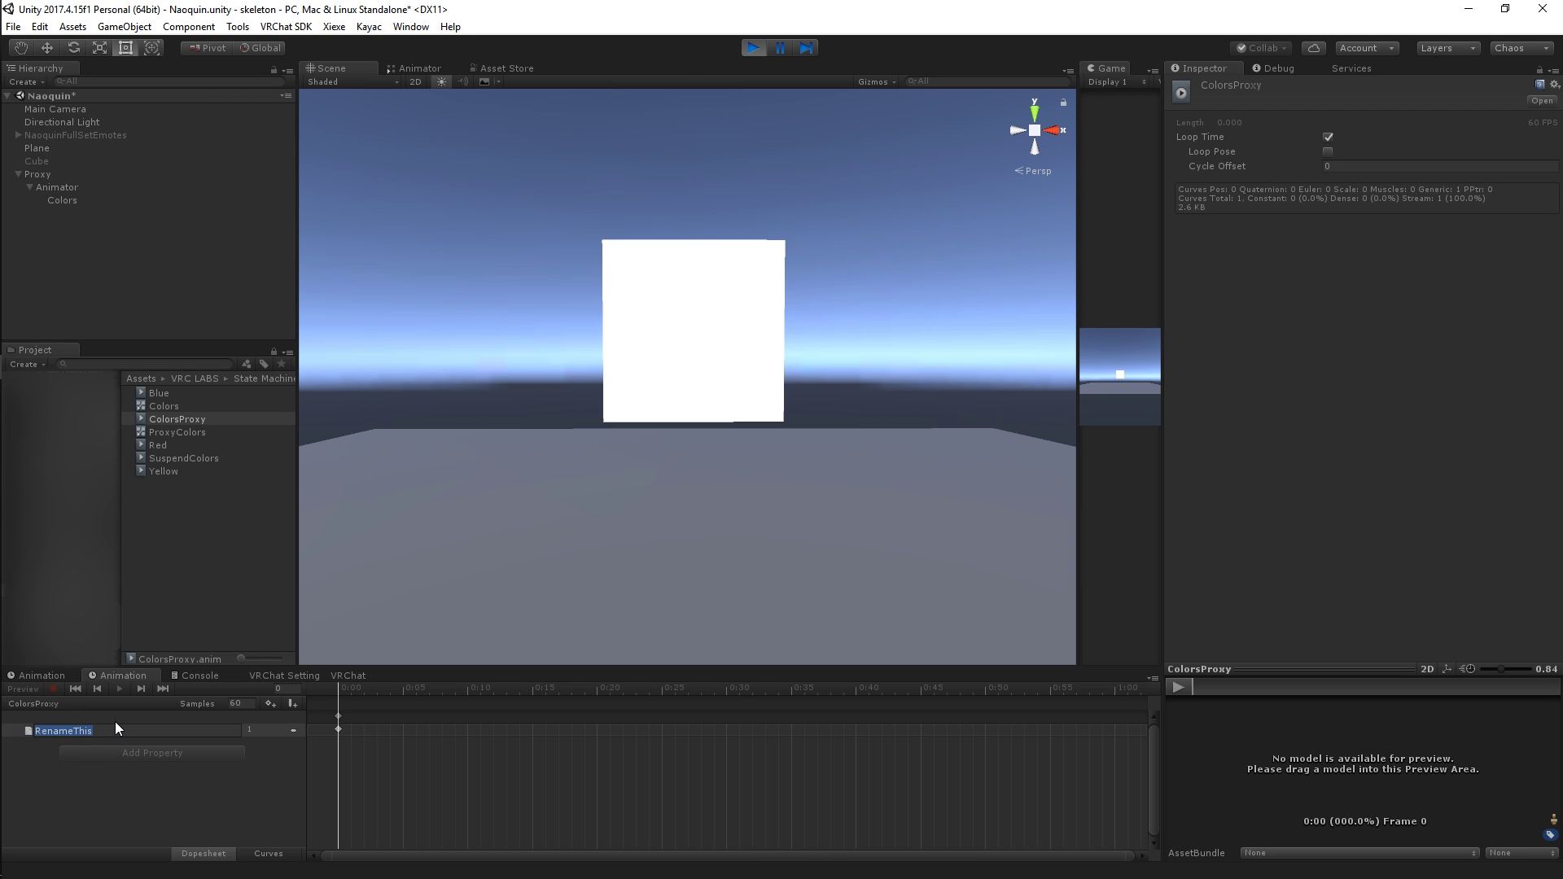
text(Animator)
key(Return)
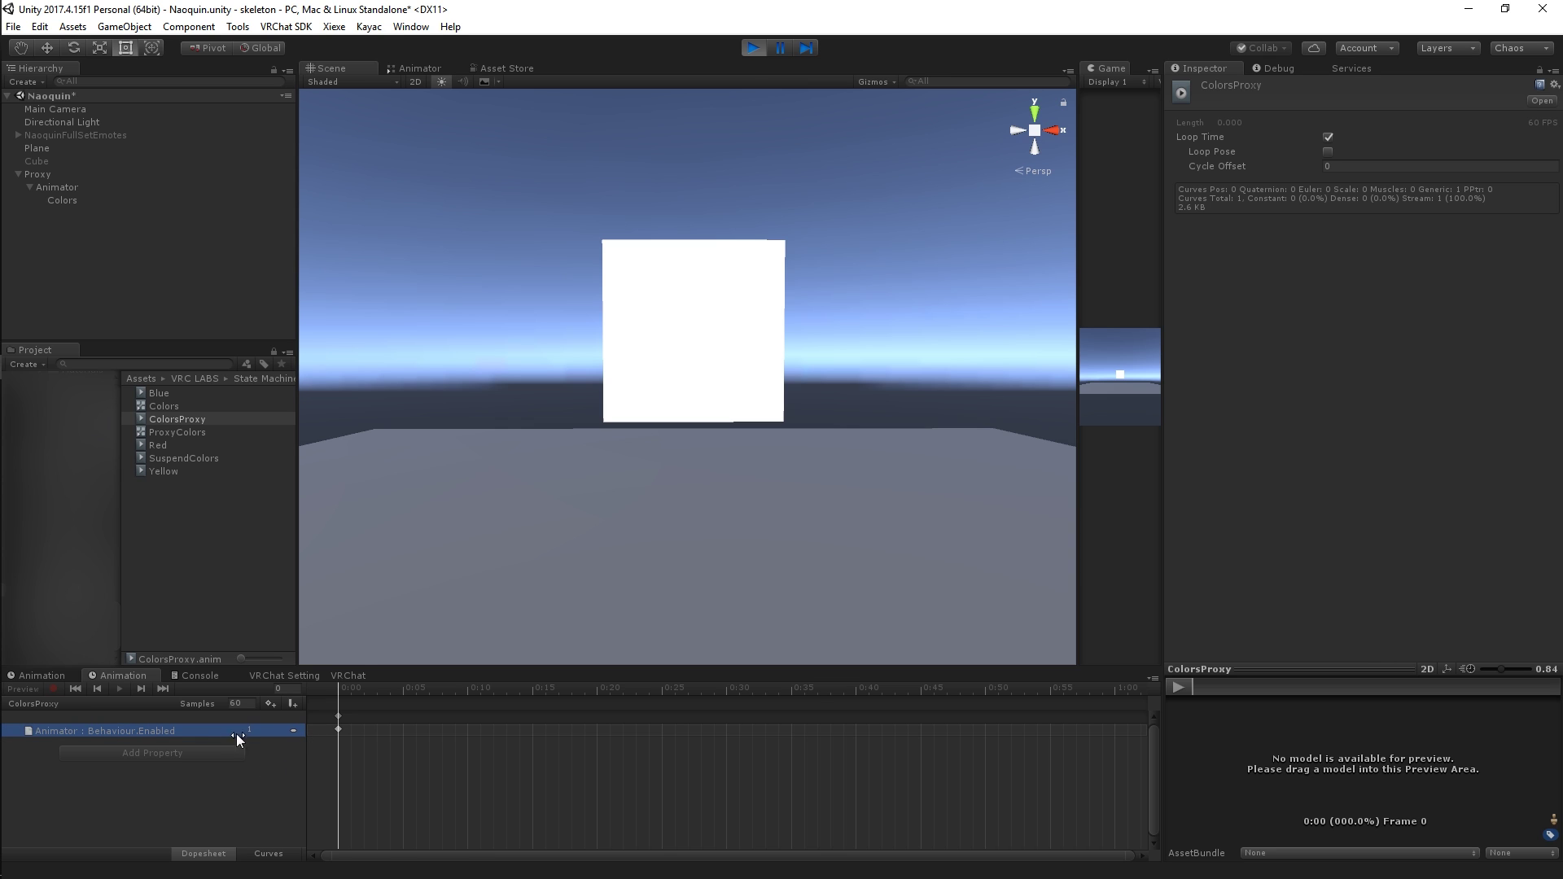
click(105, 192)
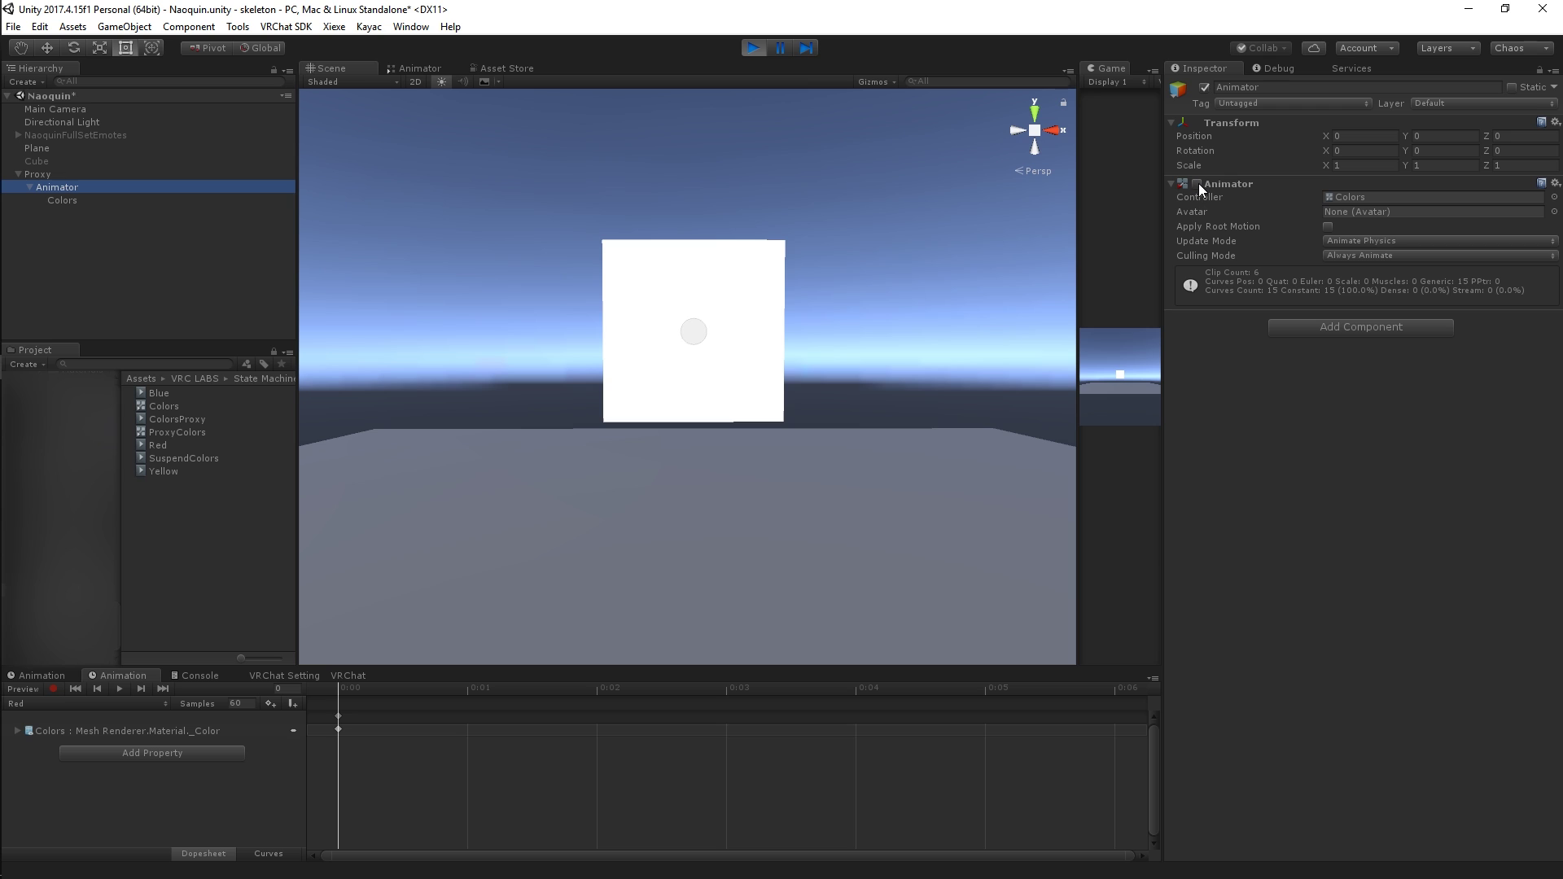
click(103, 175)
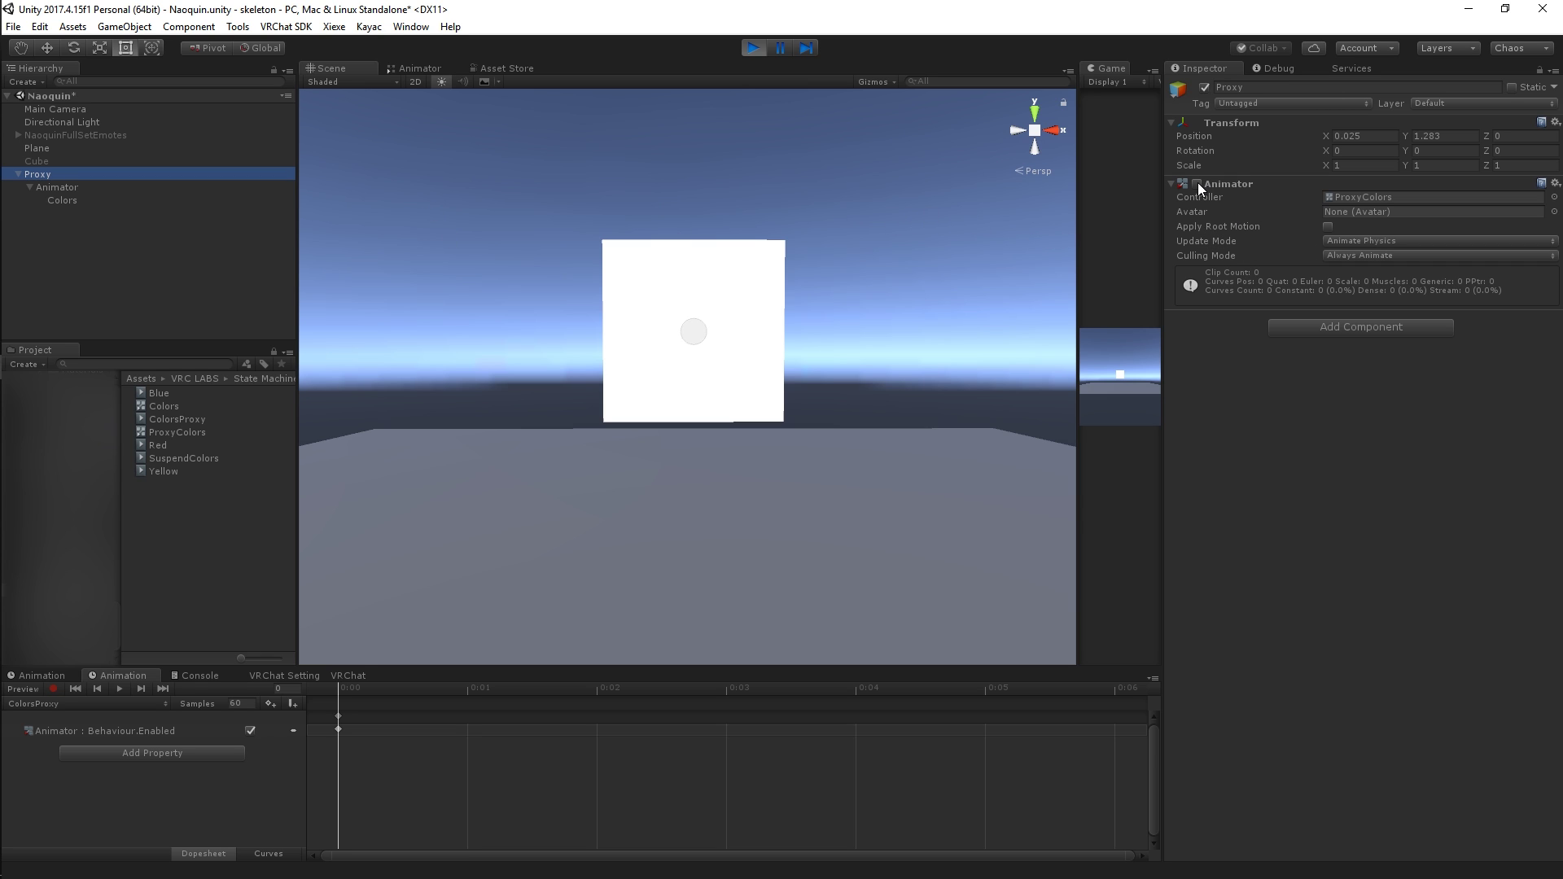
Move the ColorsProxy state below Entry and untick its Write Defaults.
click(429, 70)
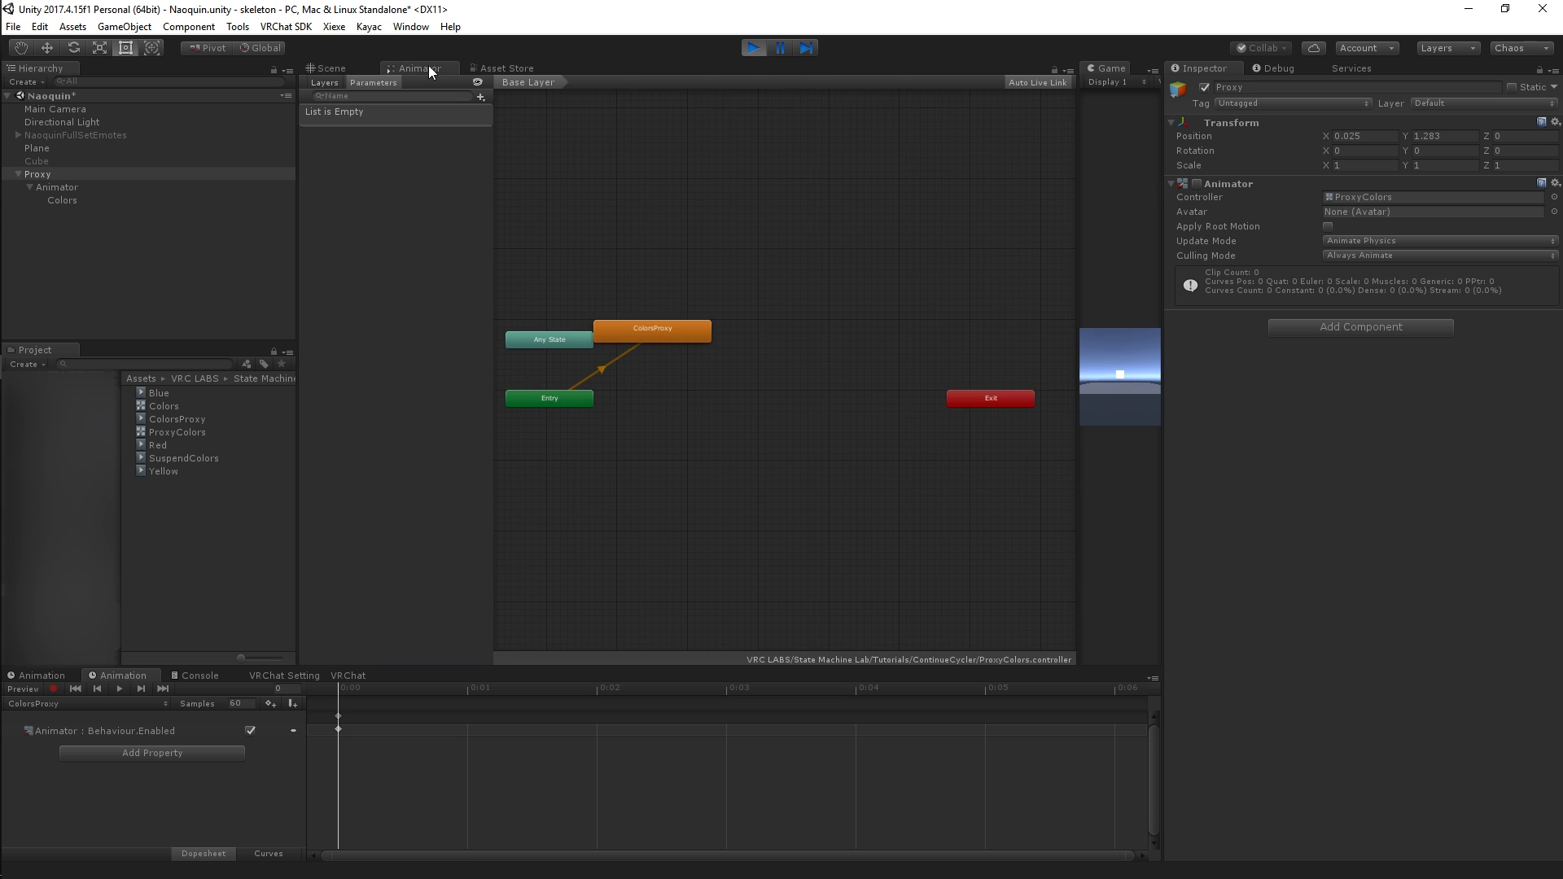
drag(657, 342, 561, 440)
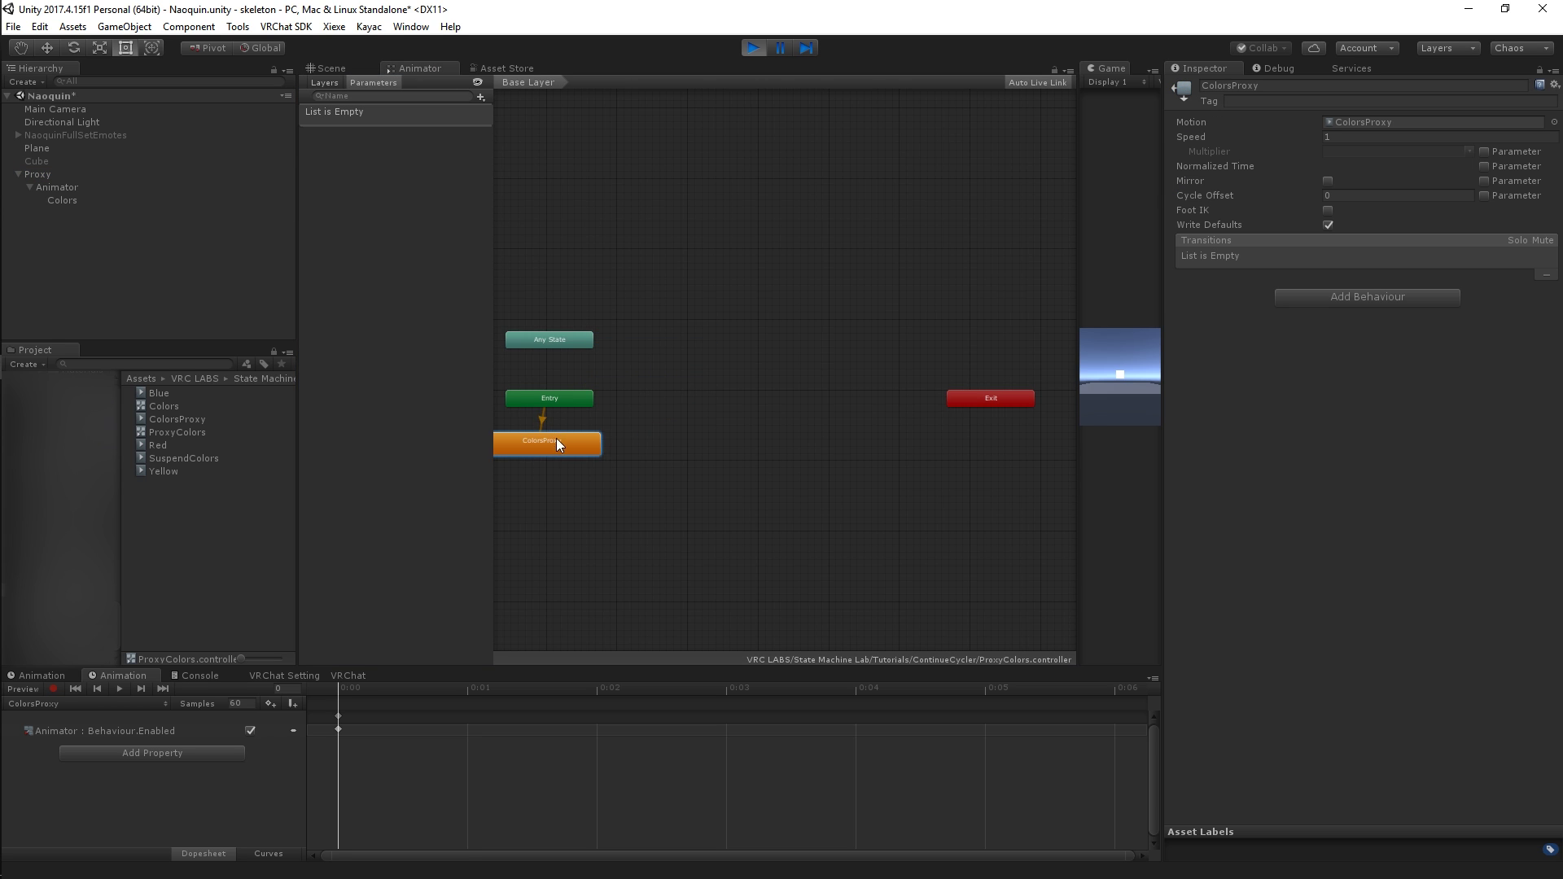
click(1330, 224)
Test in the Scene view by toggling Proxy's Animator and watching the quad cycle colours.
click(330, 68)
click(98, 174)
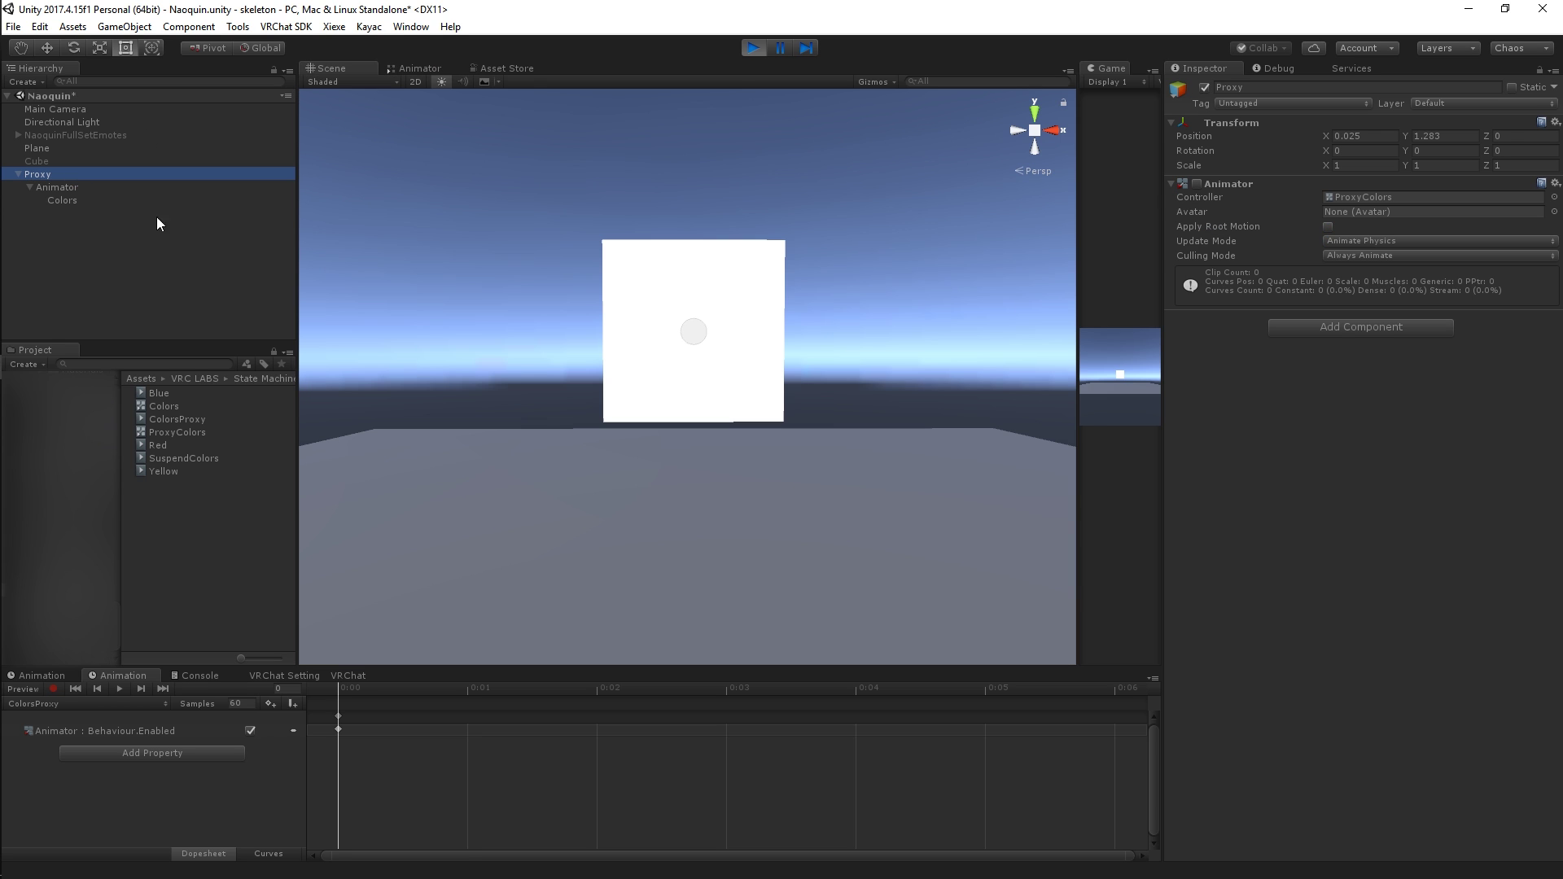
click(1197, 184)
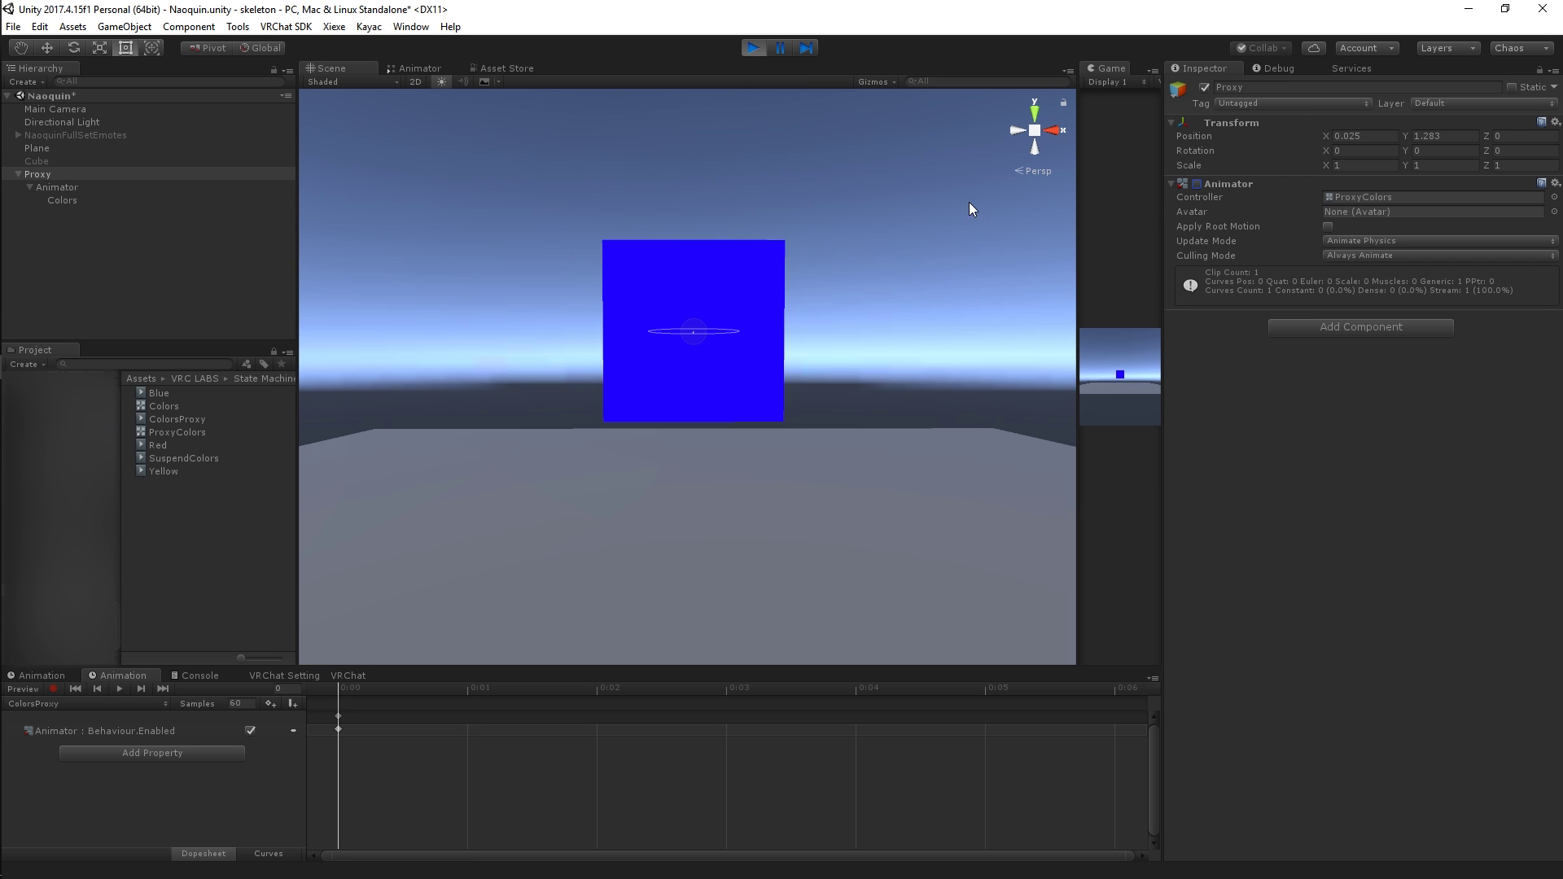
click(1196, 184)
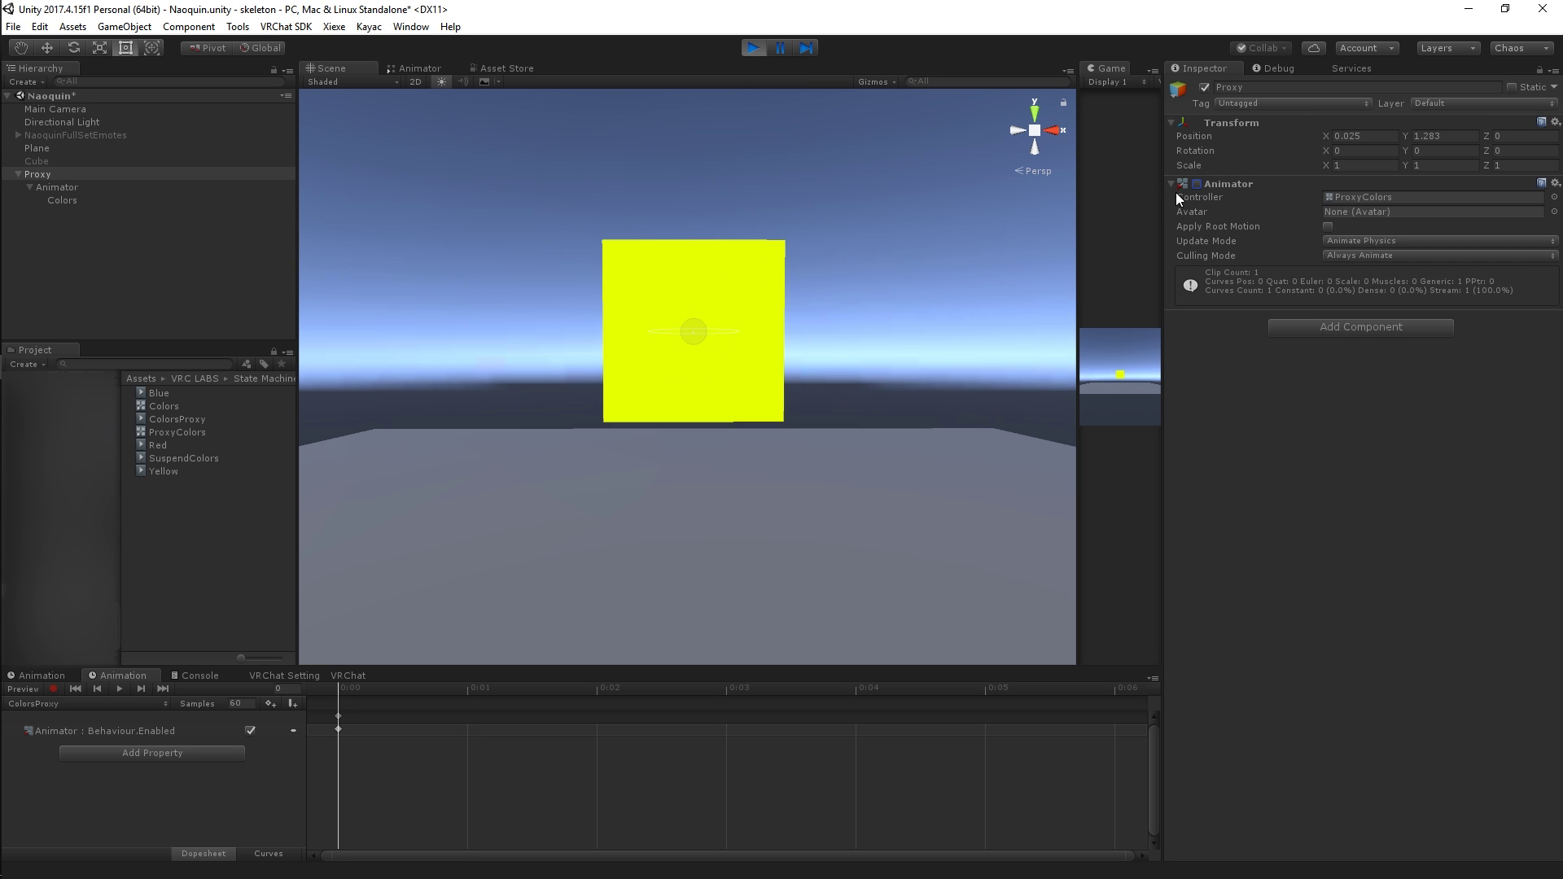
click(1196, 184)
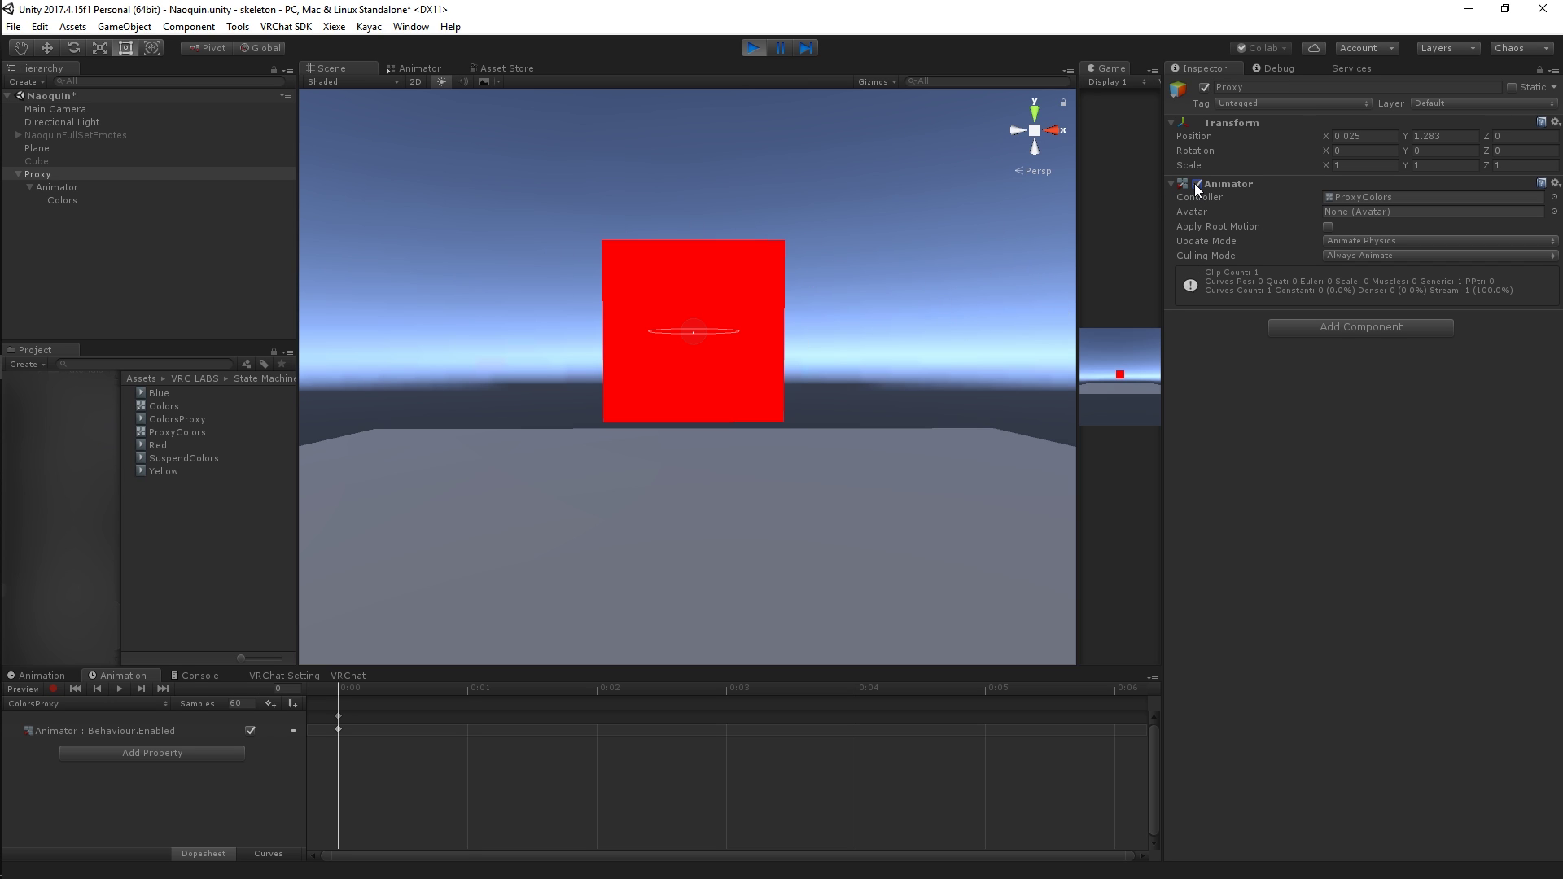
click(1204, 87)
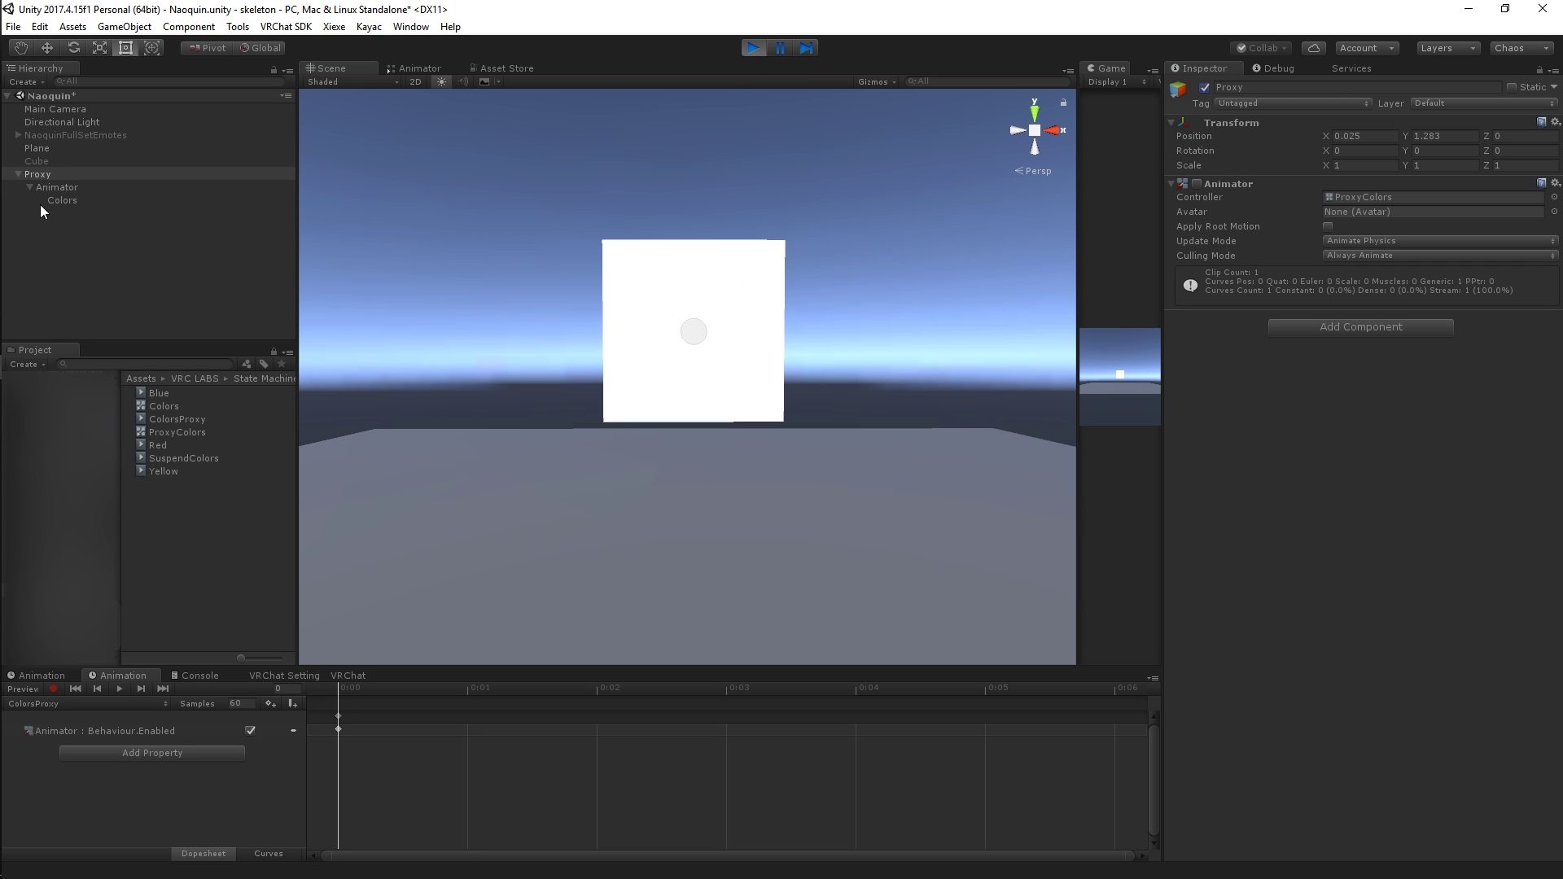
With the ProxyColors graph shown, drag the Behaviour.Enabled key from 0:00 to 0:05.
click(62, 173)
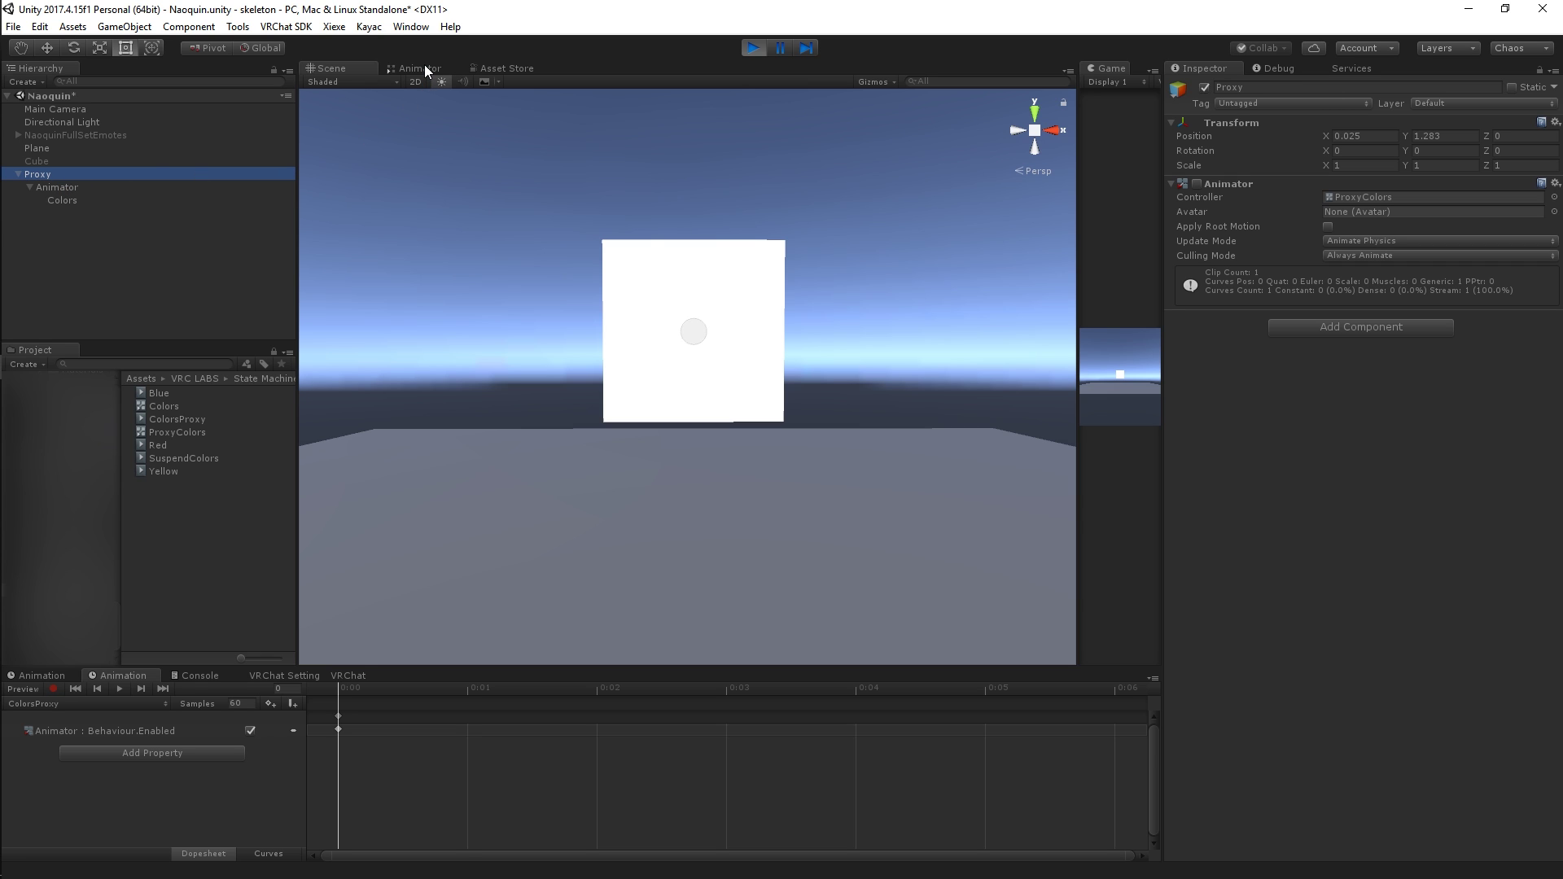
click(124, 188)
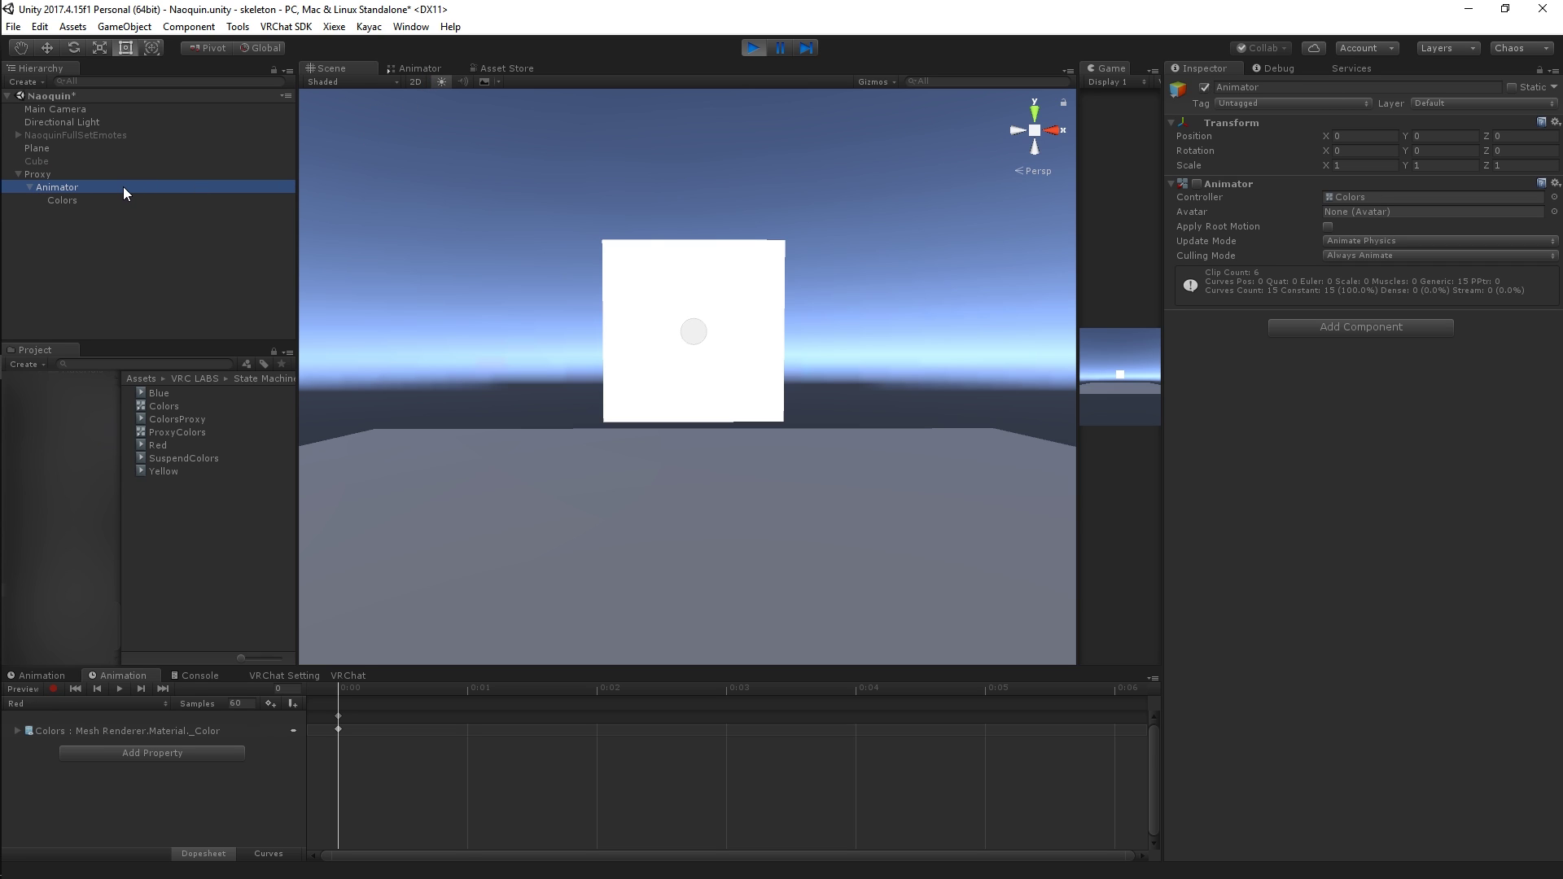
click(250, 175)
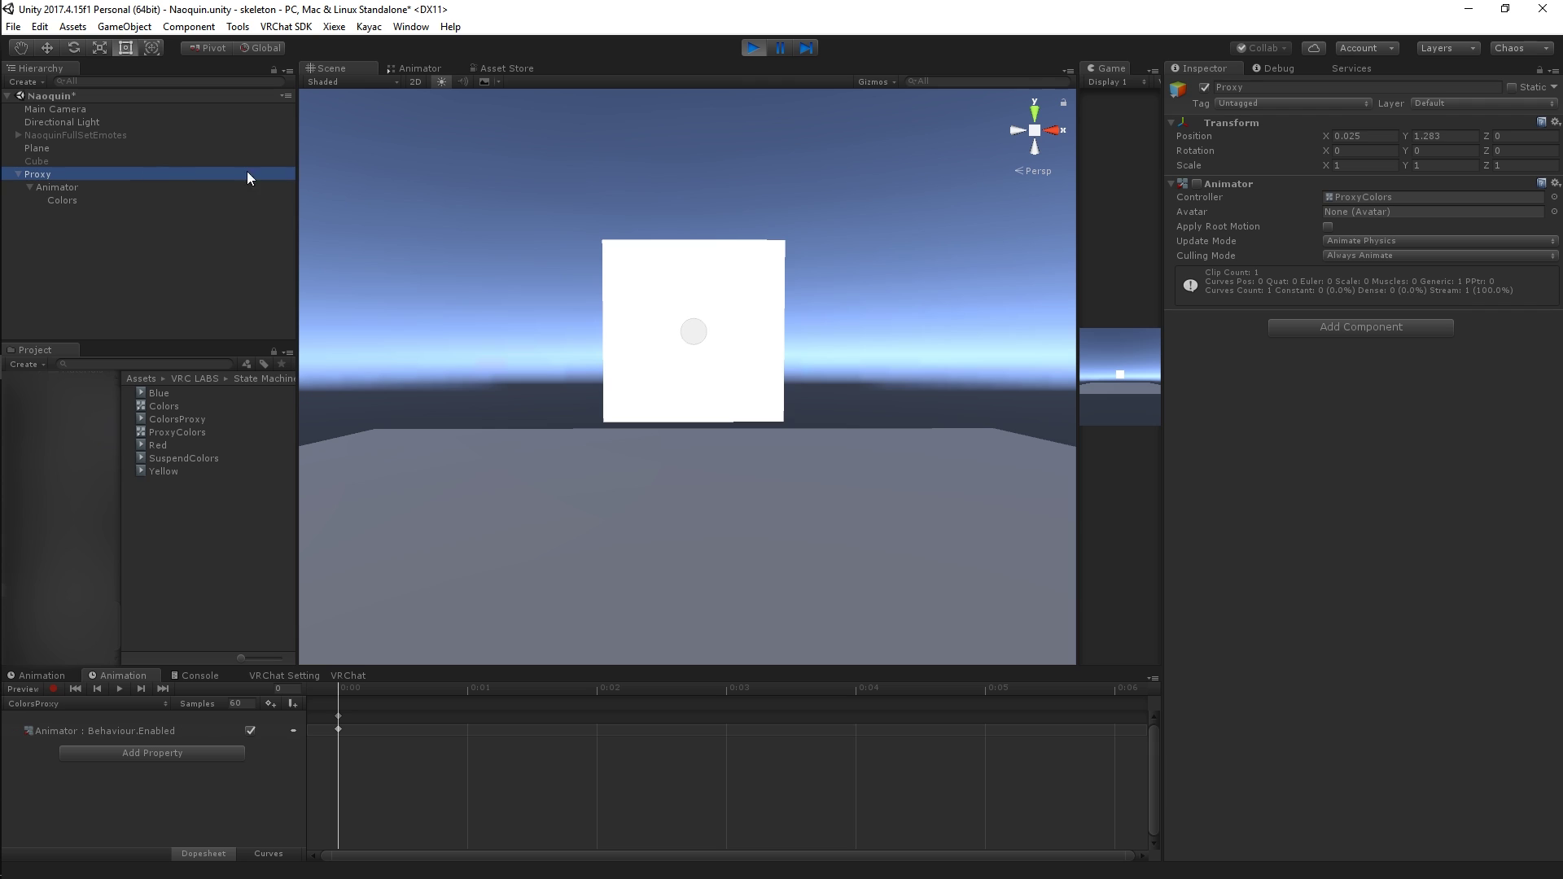
click(415, 70)
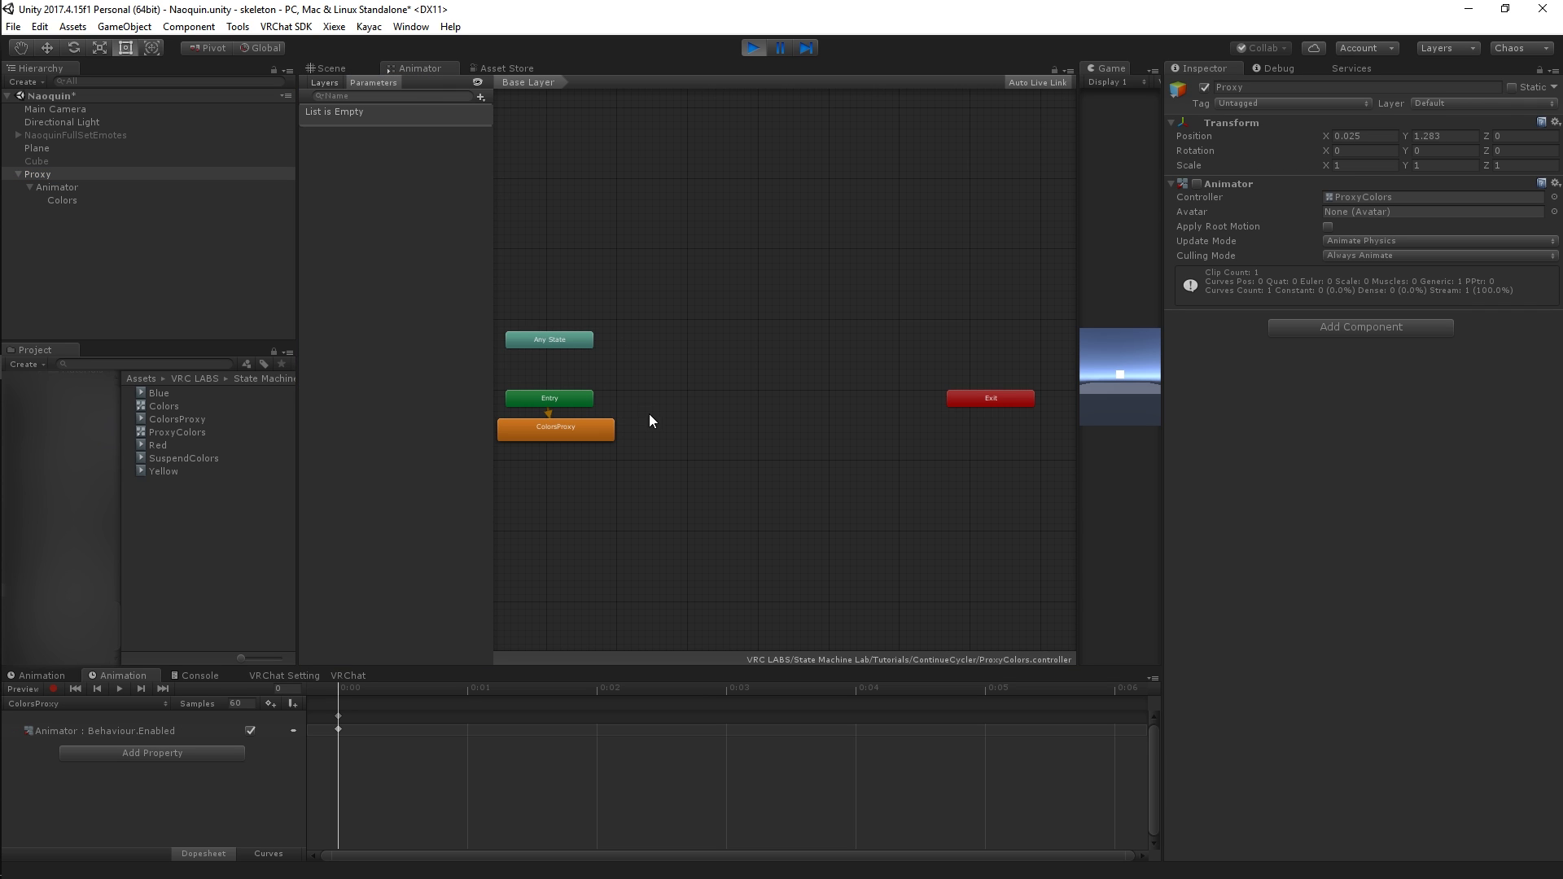
drag(710, 378, 723, 371)
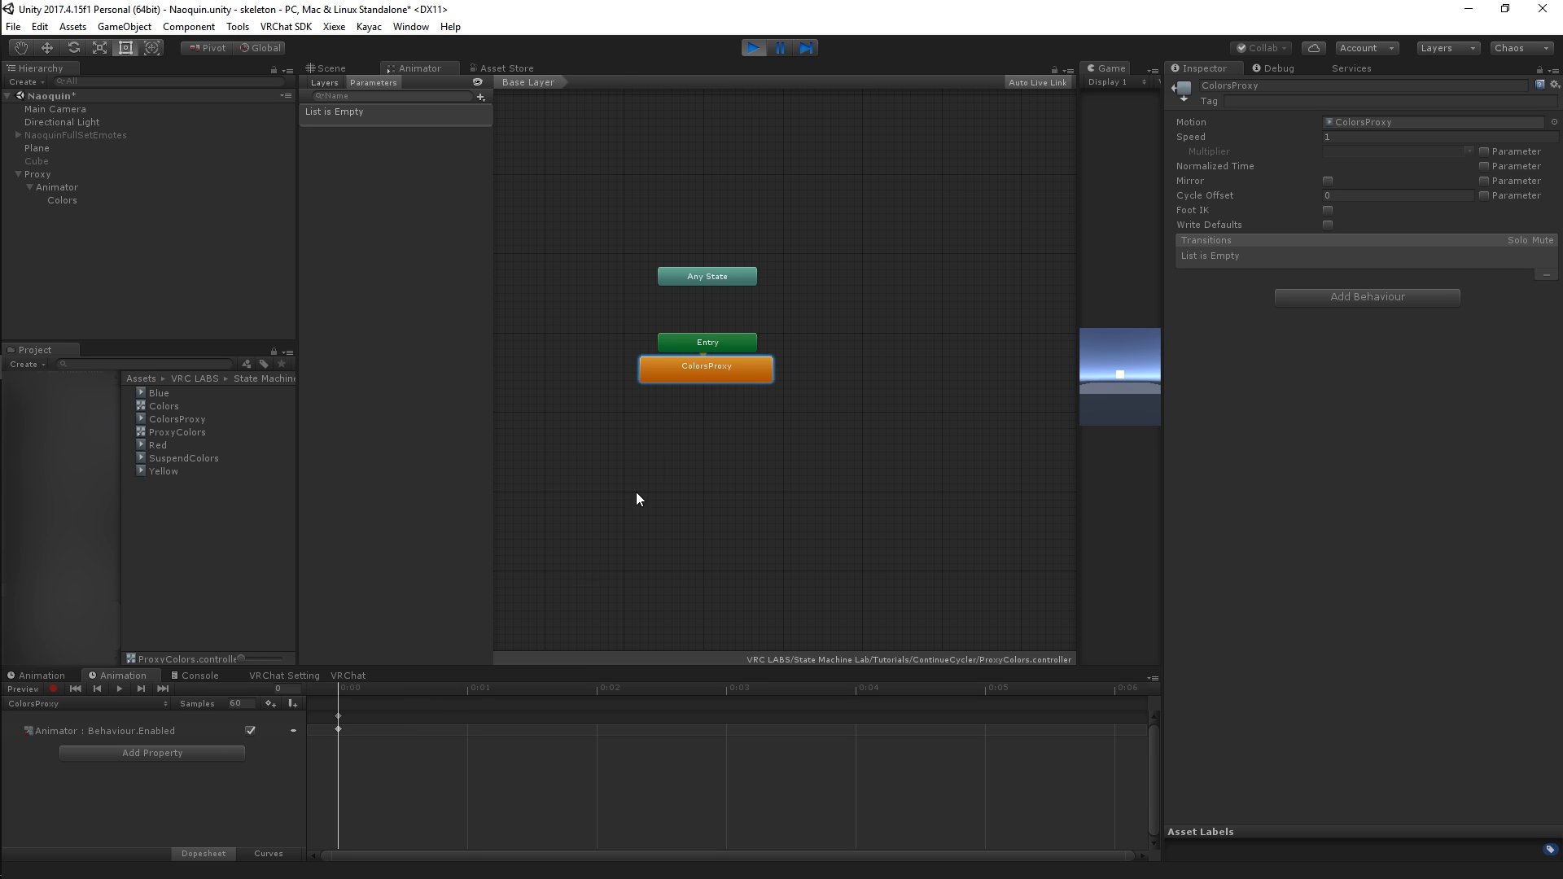
drag(334, 720, 472, 721)
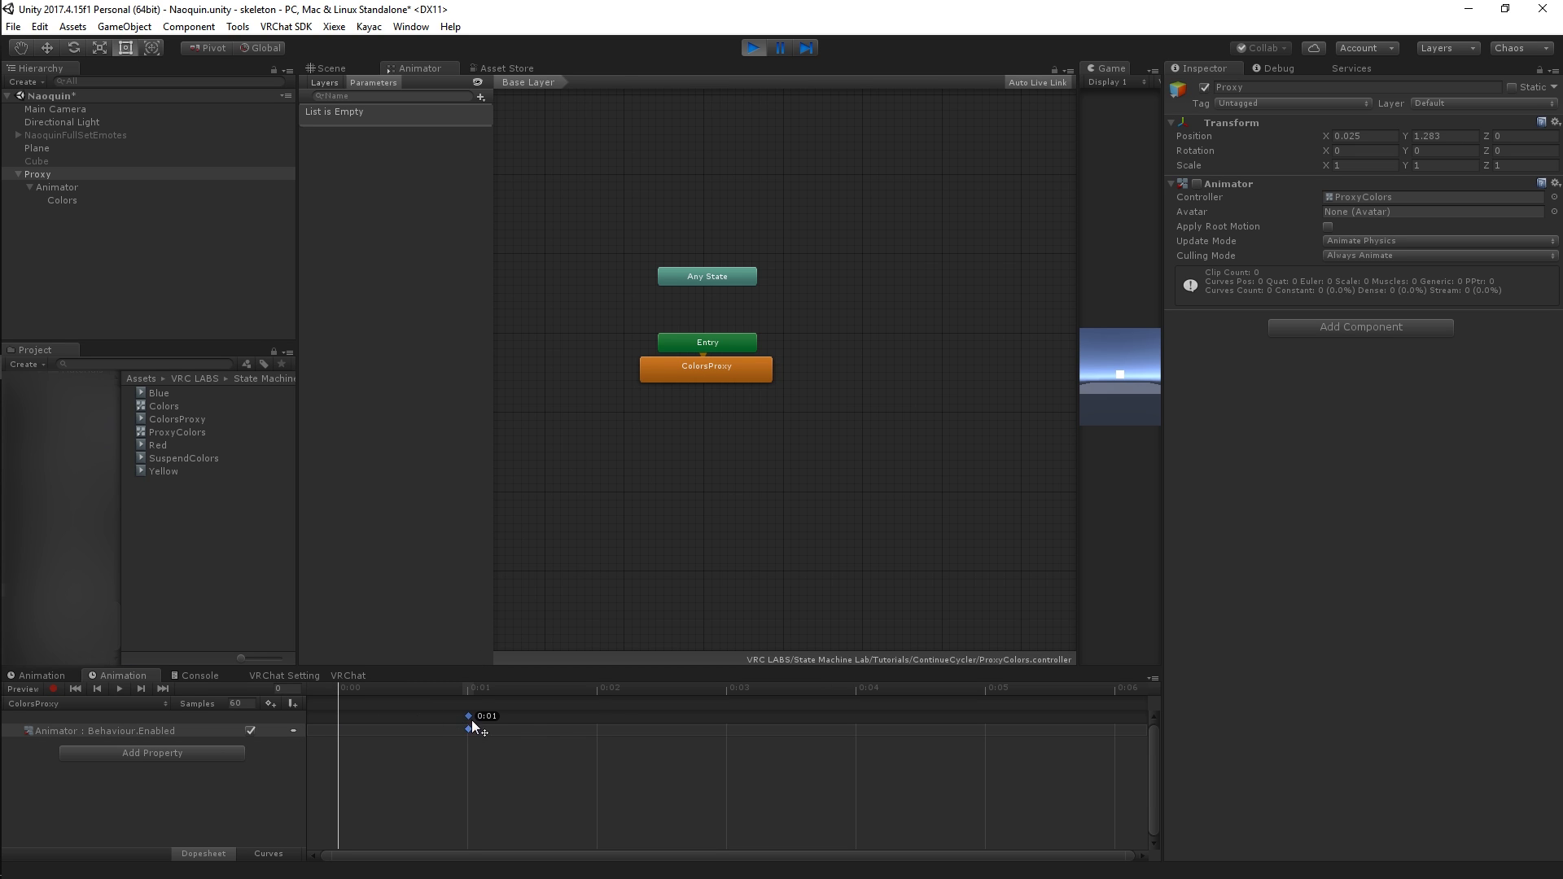
drag(761, 725, 946, 727)
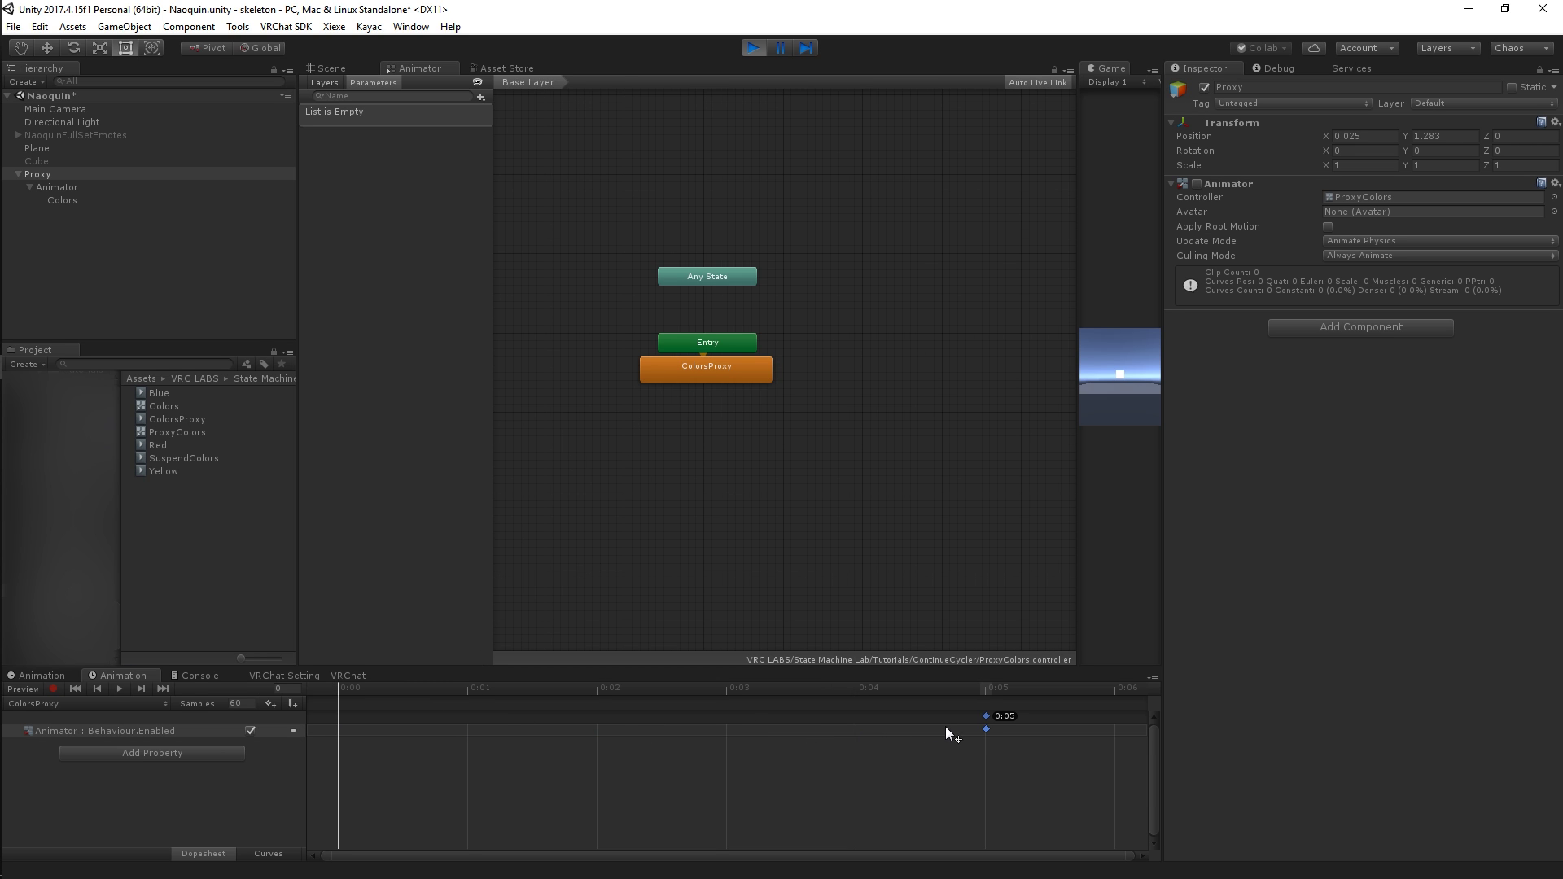
Add SuspendColors as a state, linked to and from ColorsProxy by transitions.
click(696, 376)
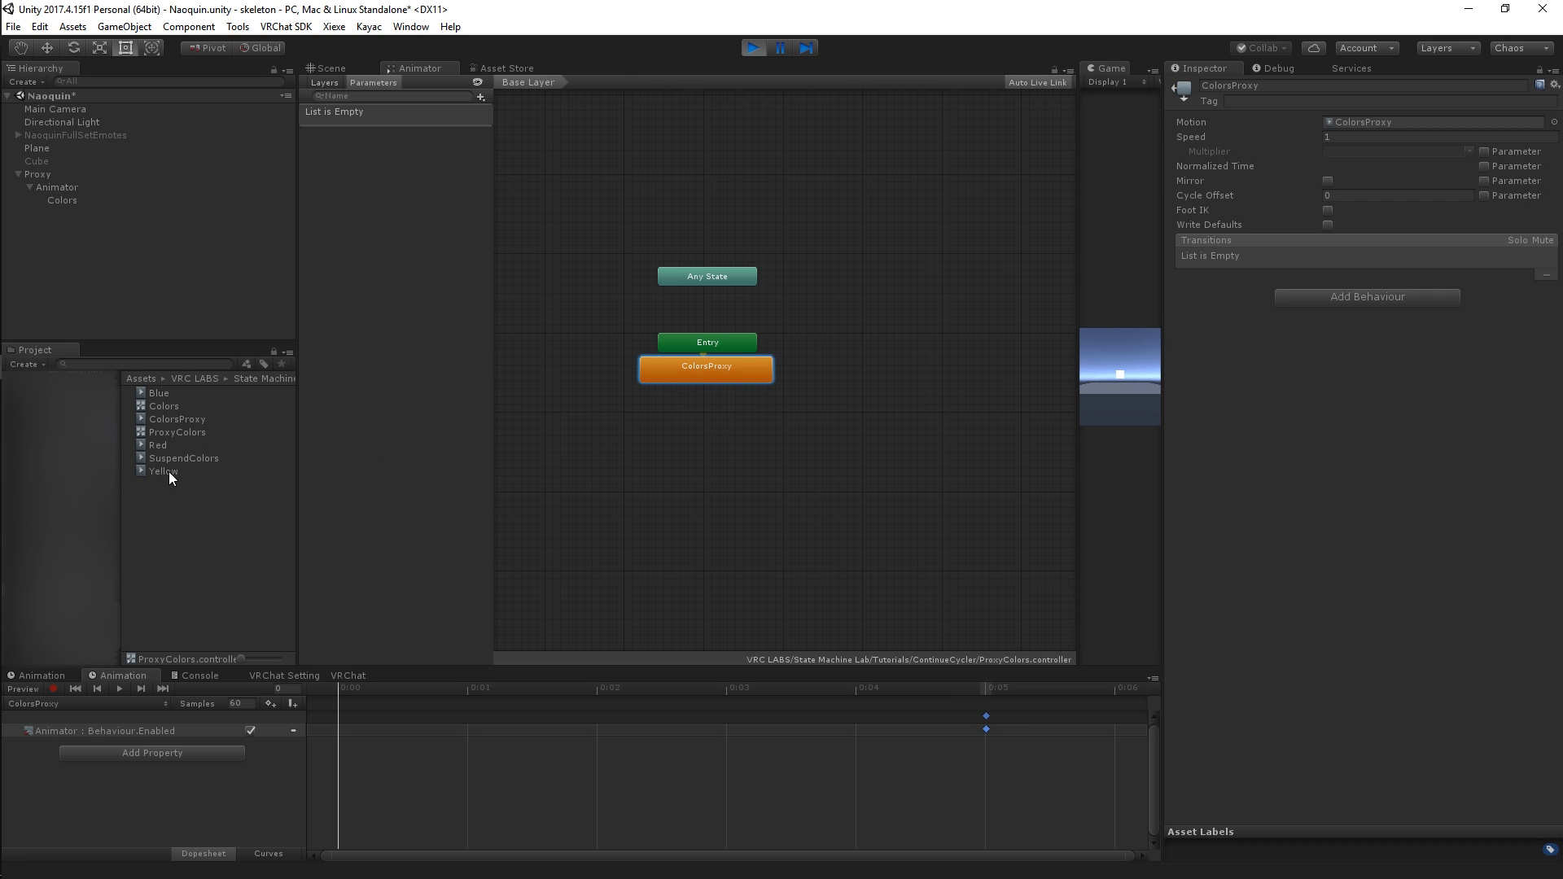
drag(172, 459, 695, 378)
right_click(711, 369)
click(704, 415)
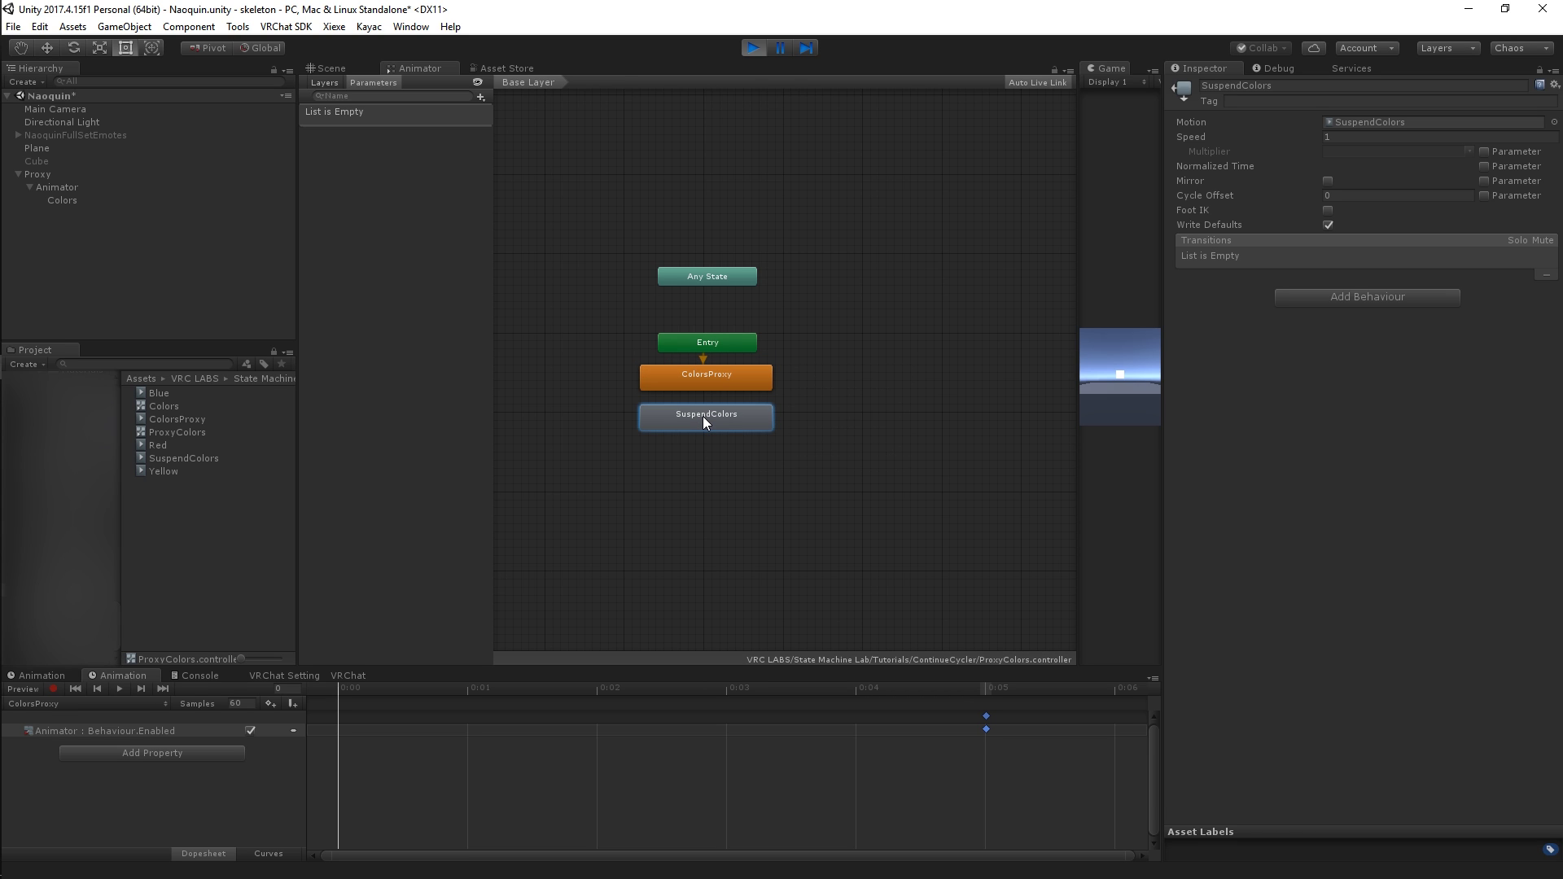
right_click(703, 376)
click(721, 385)
click(711, 422)
right_click(711, 421)
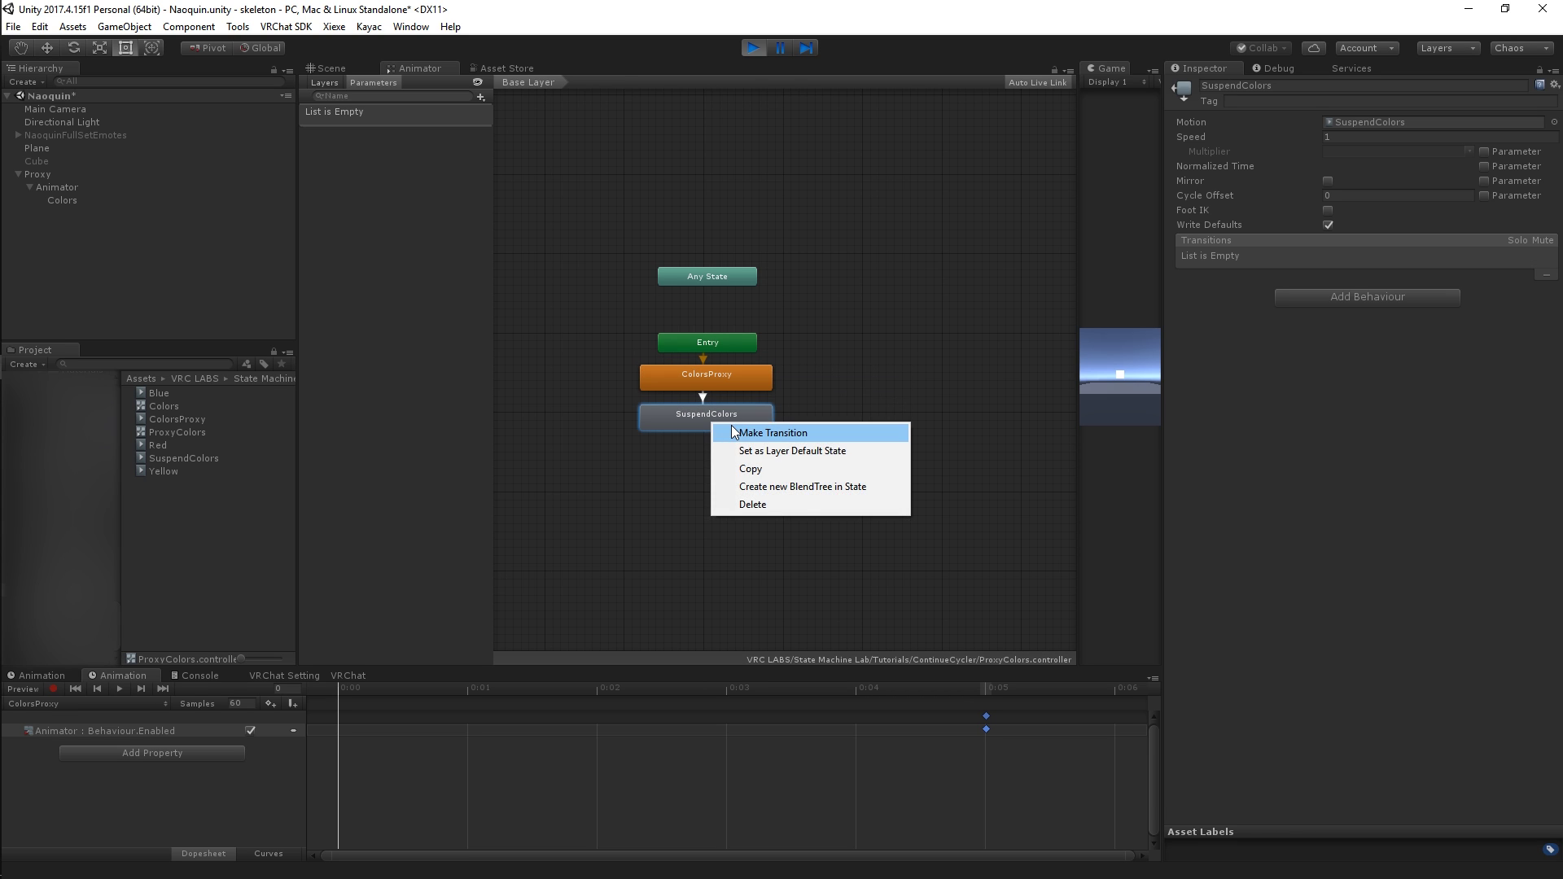
click(752, 432)
click(726, 380)
Give the ColorsProxy → SuspendColors transition Exit Time 1 and Transition Duration 0.
click(1184, 257)
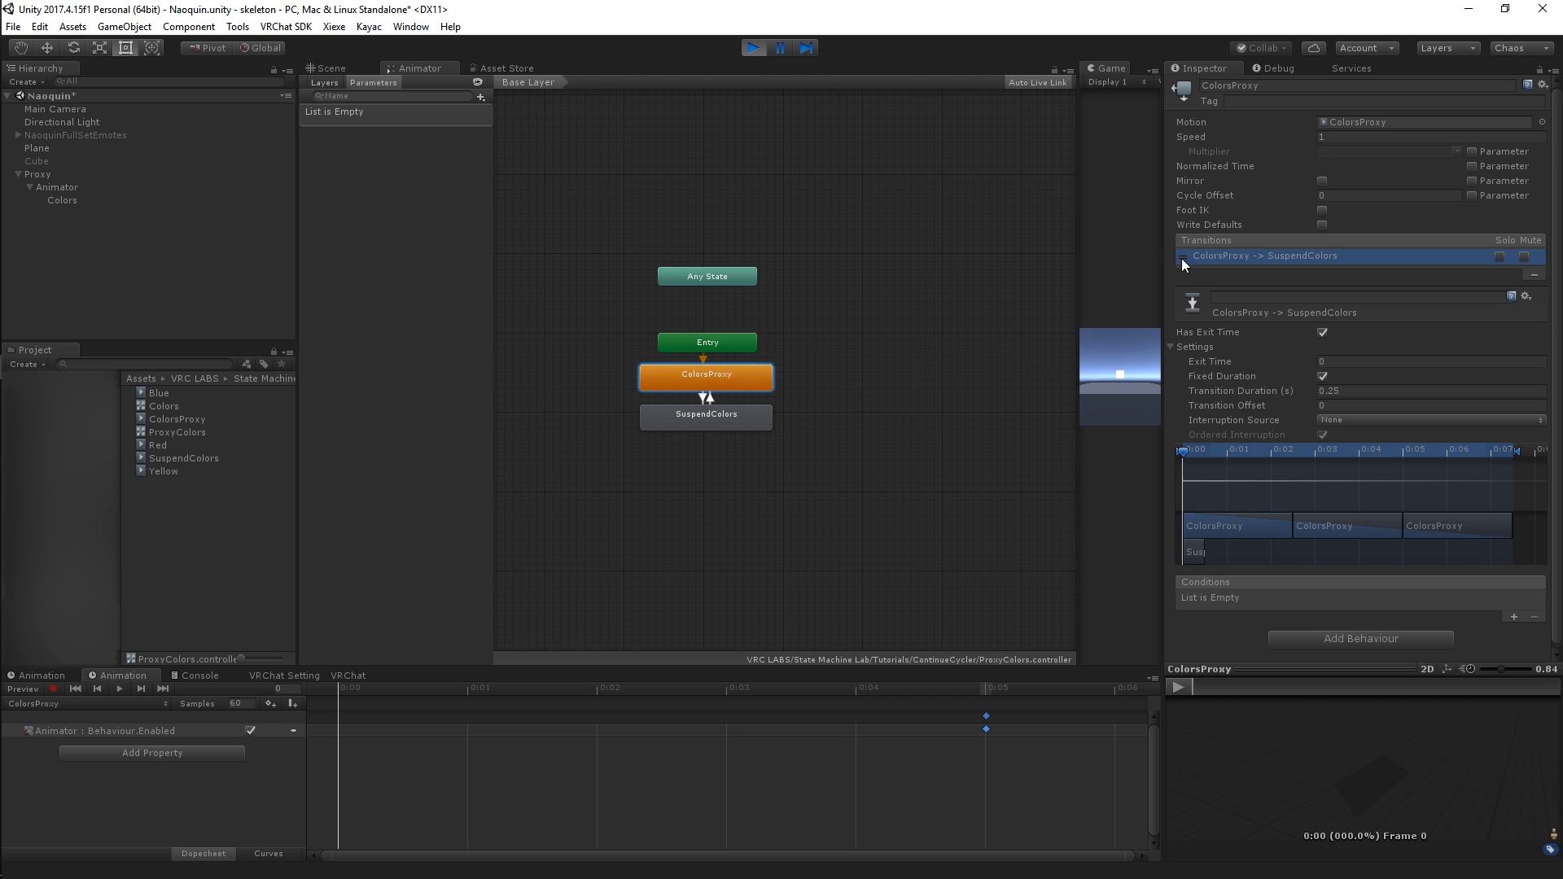
click(1322, 376)
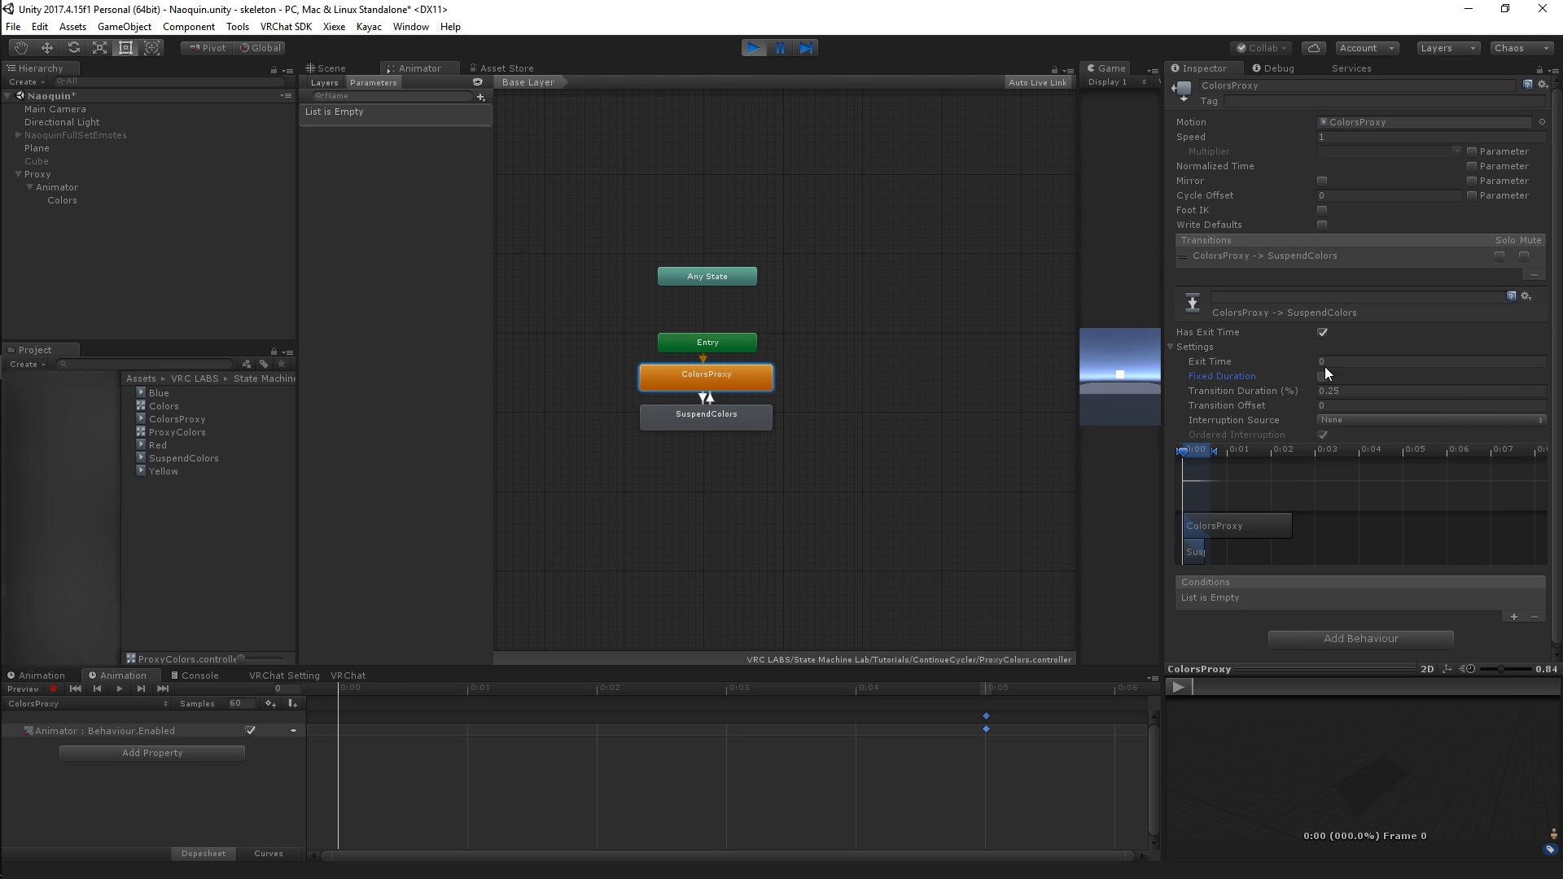
click(1324, 373)
click(1335, 360)
text(1)
click(1351, 391)
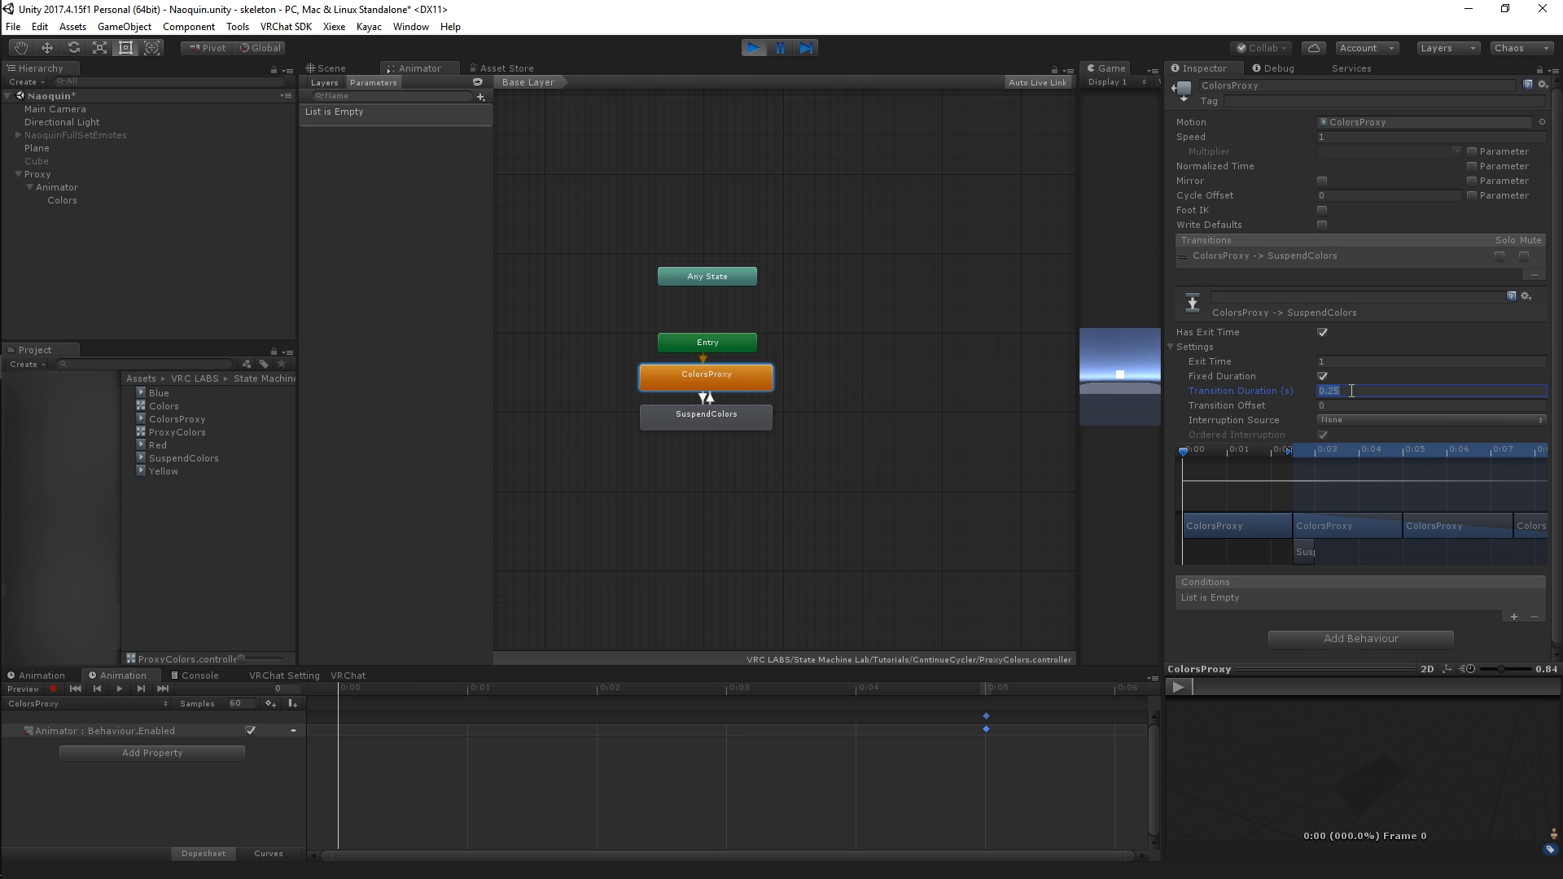
text(0)
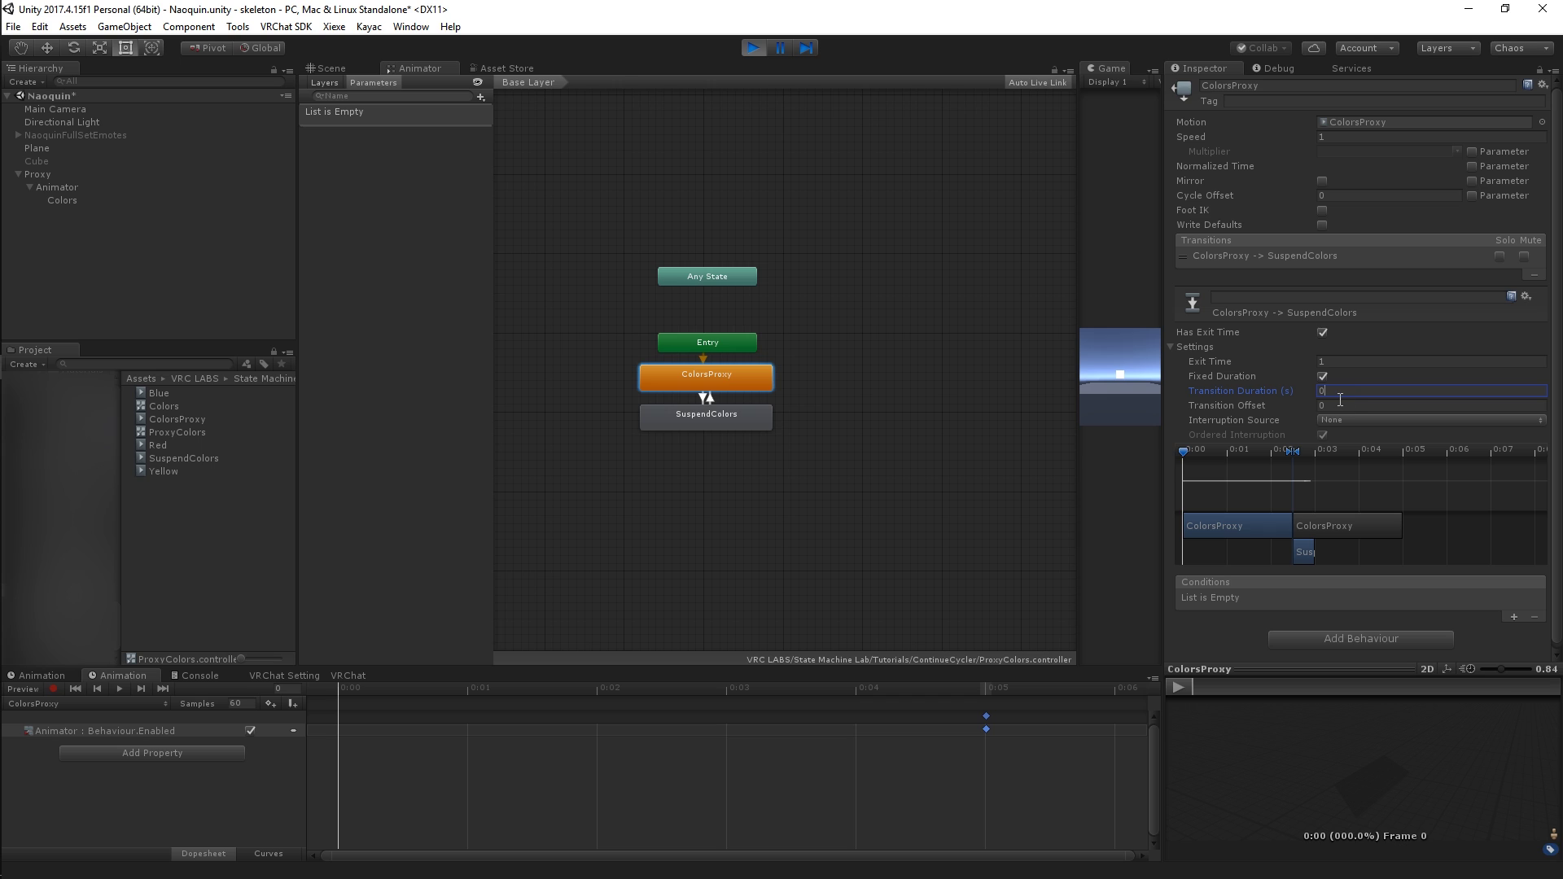
Turn off Loop Time on the ColorsProxy clip and recheck the transition.
click(181, 419)
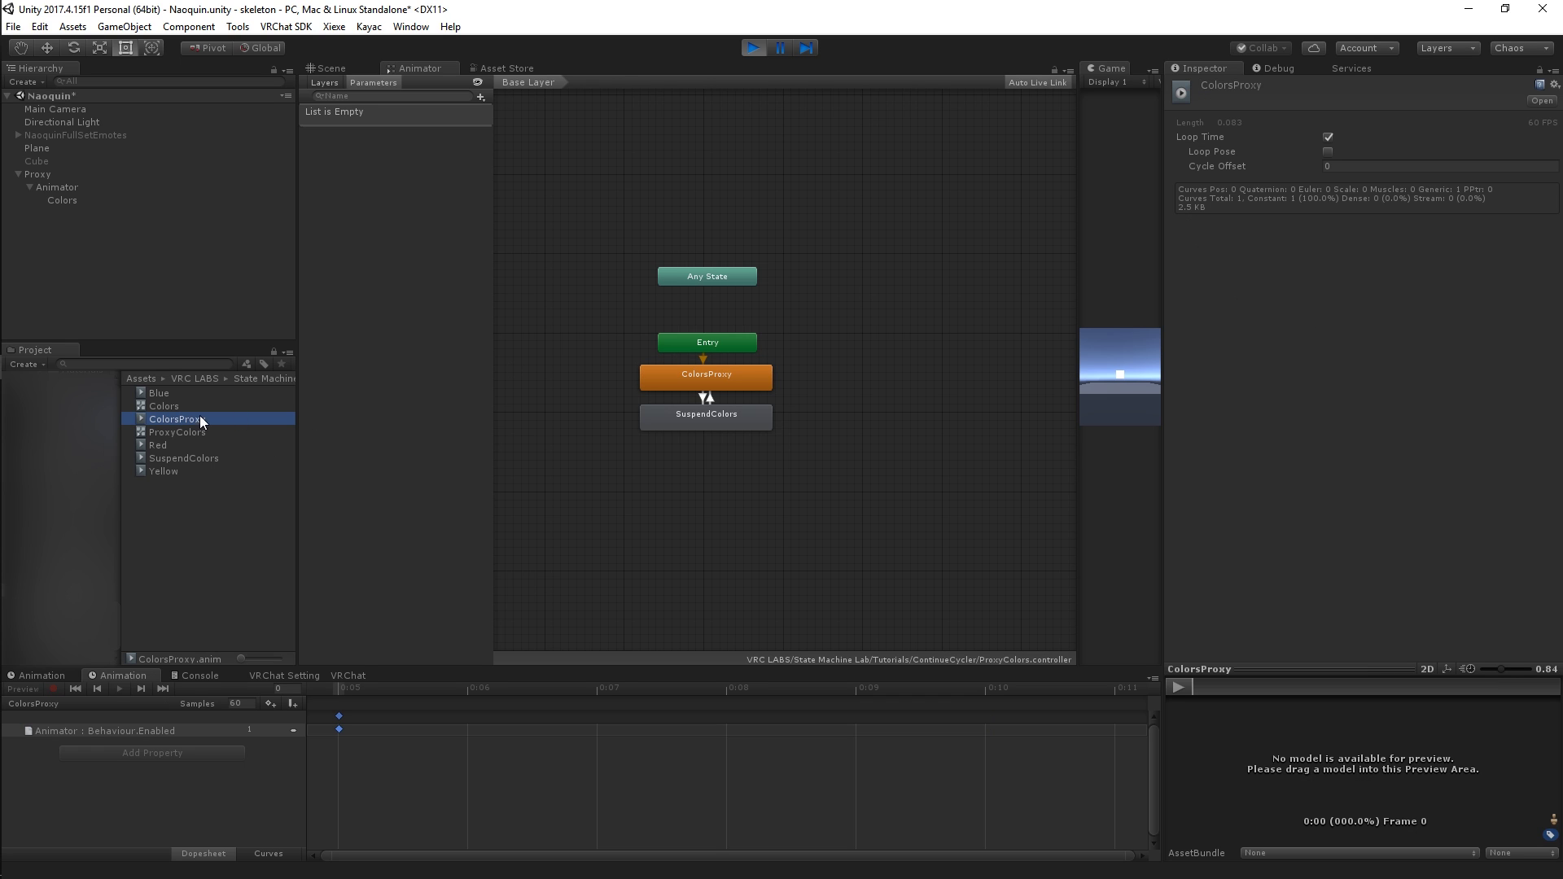
click(1322, 136)
click(1327, 136)
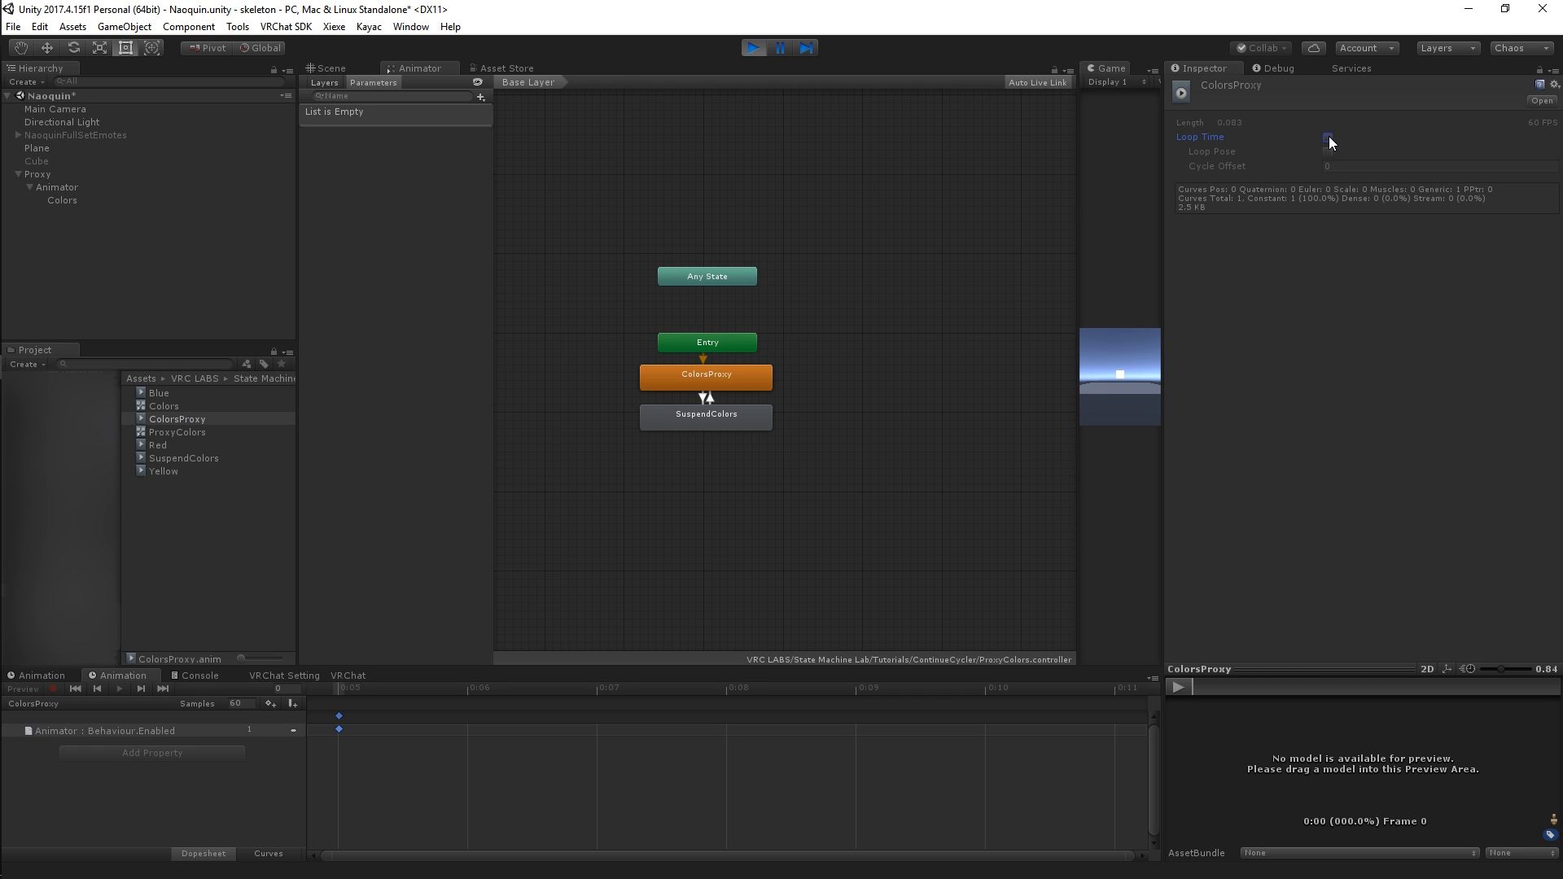
click(660, 373)
click(1185, 255)
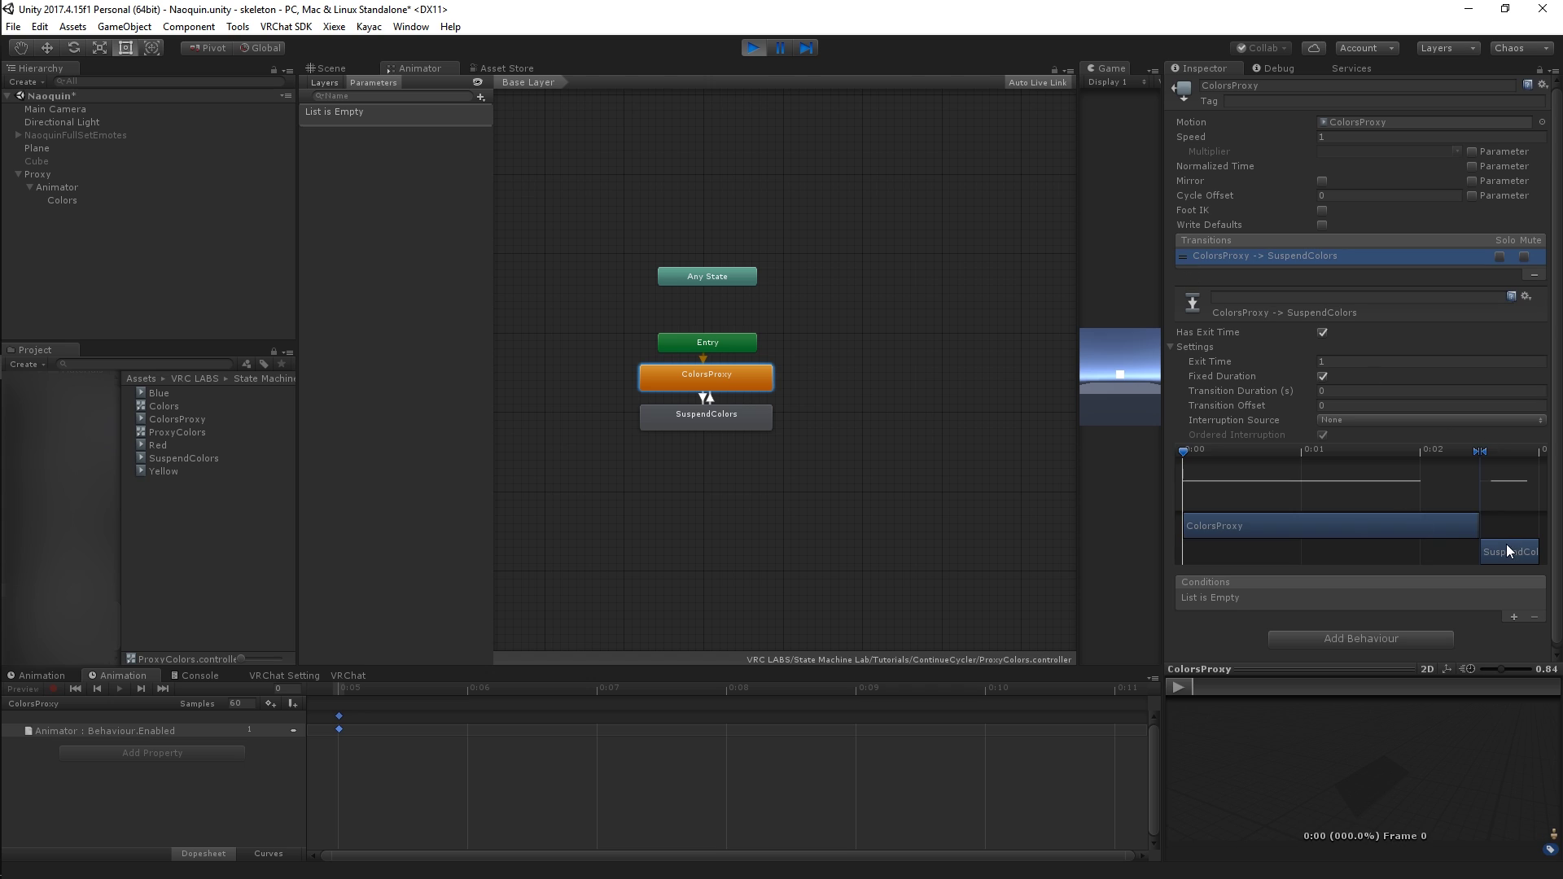
click(700, 421)
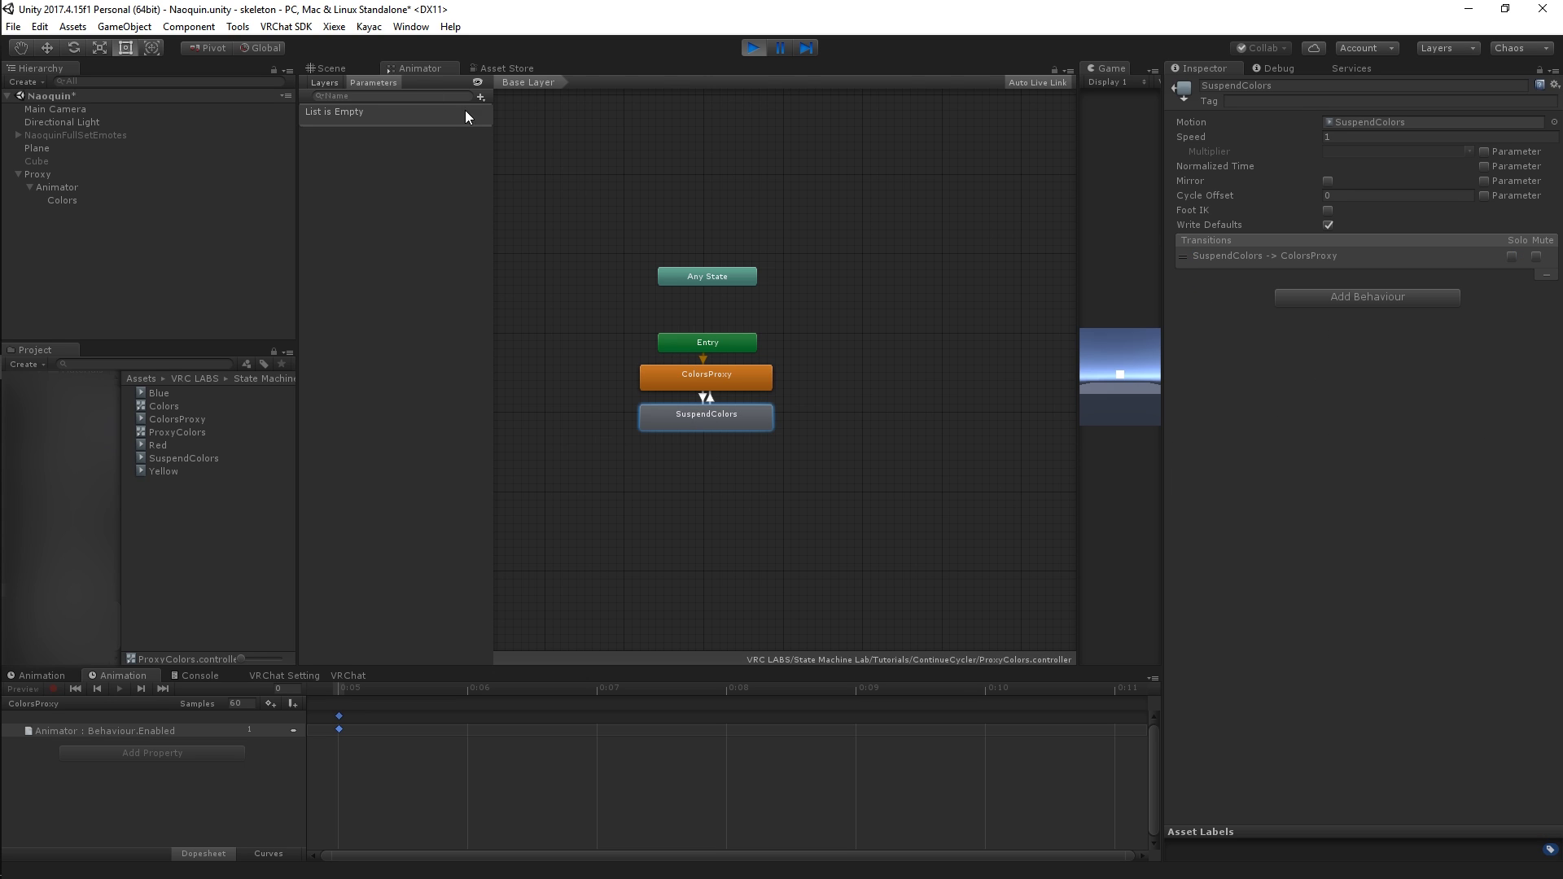
Add a Bool animator parameter named True.
click(481, 96)
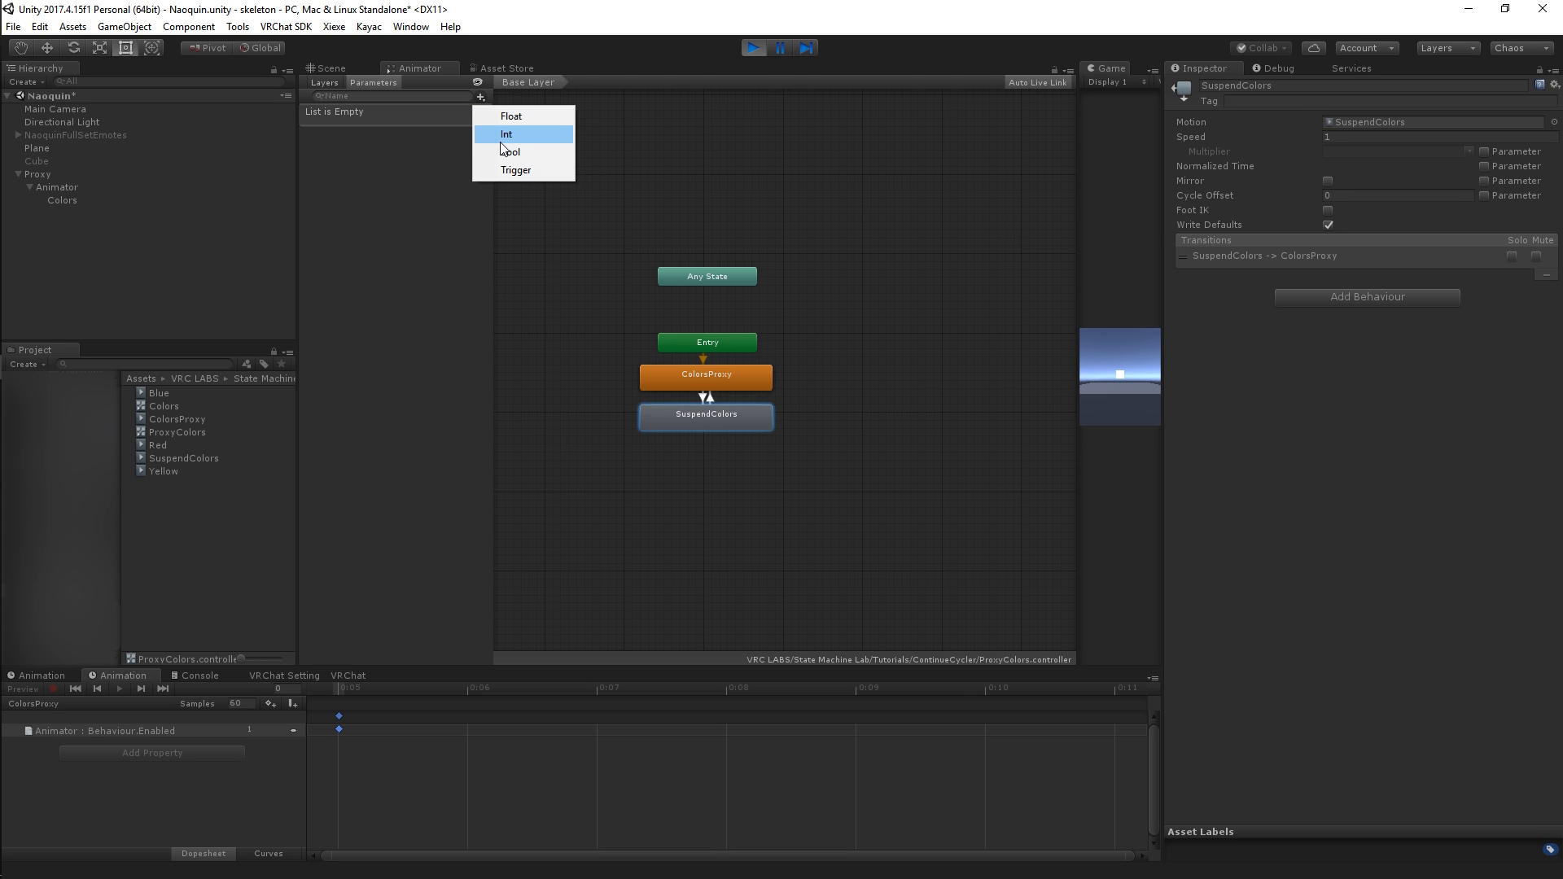
click(487, 150)
text(True)
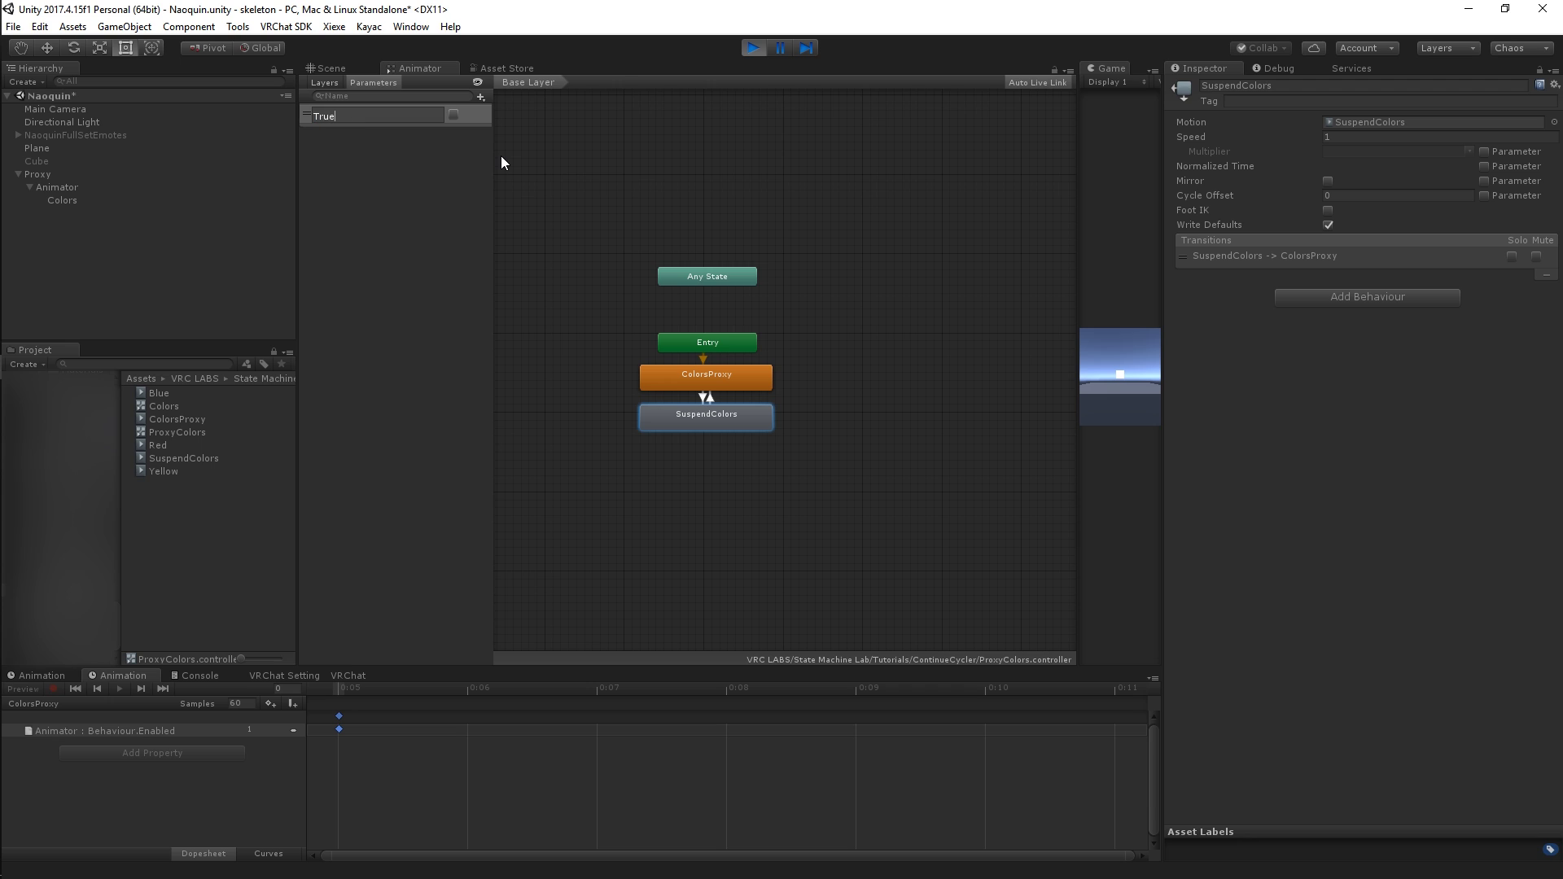
key(Return)
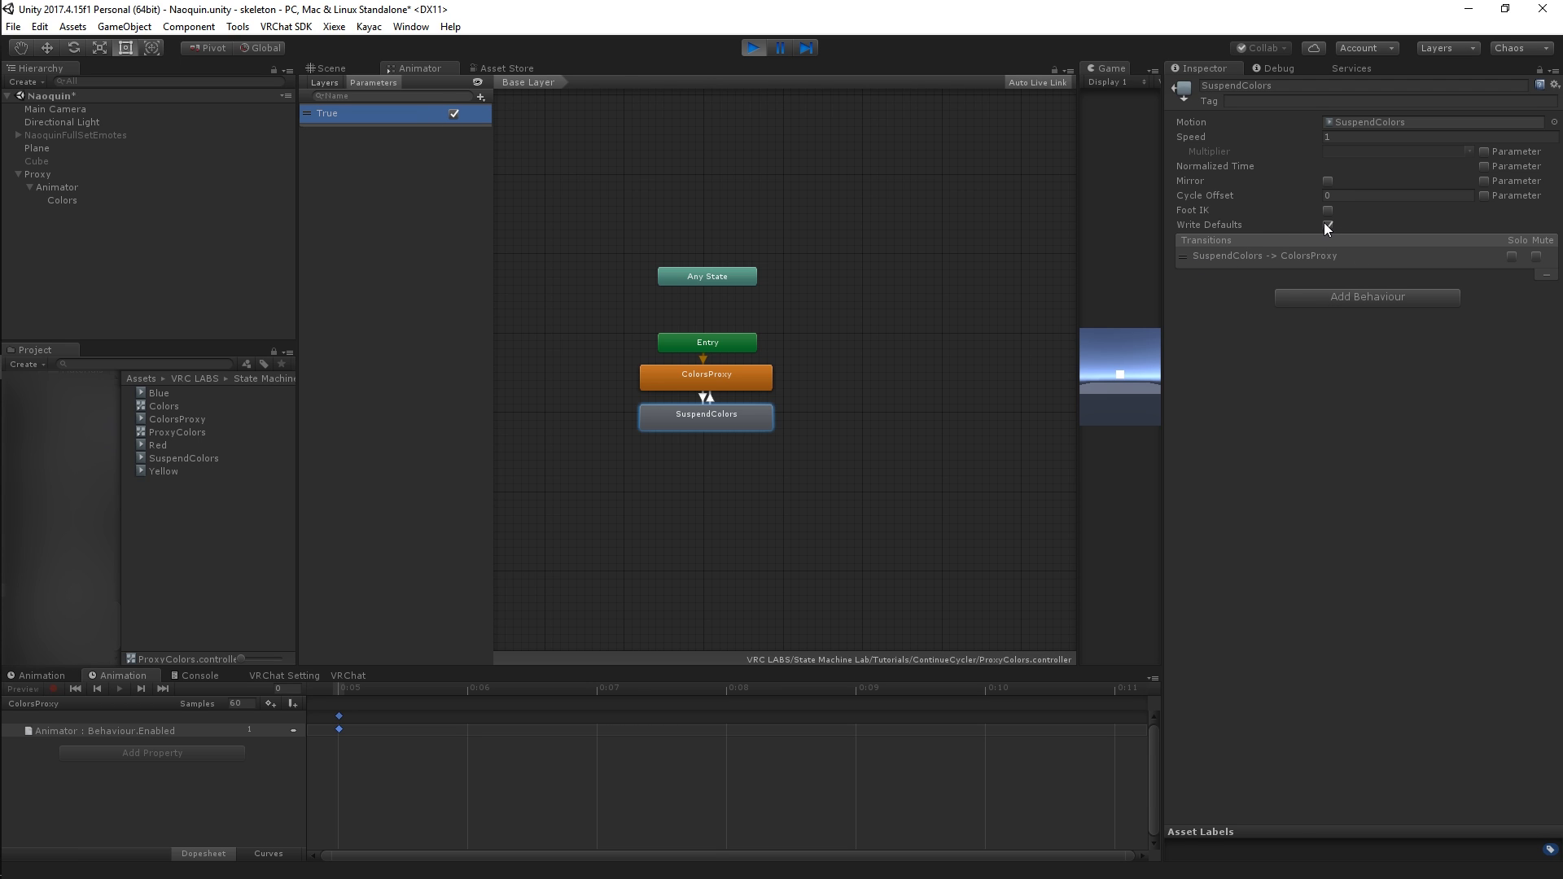
Make SuspendColors → ColorsProxy use duration 0, no fixed duration or exit time, and condition True.
click(1180, 259)
click(1343, 390)
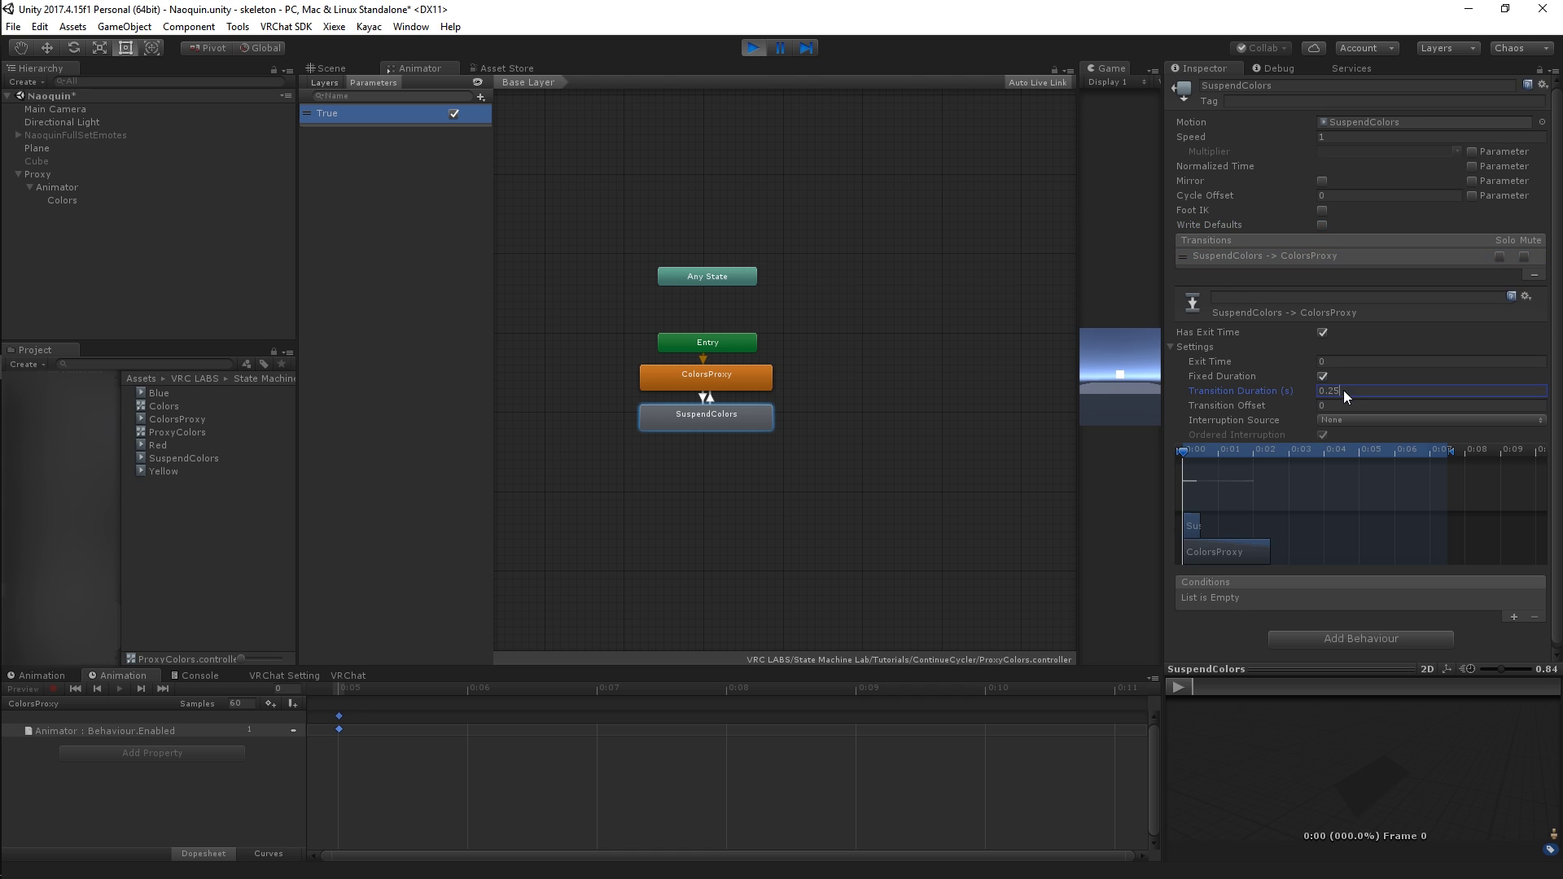
text(0)
click(1322, 376)
click(1321, 332)
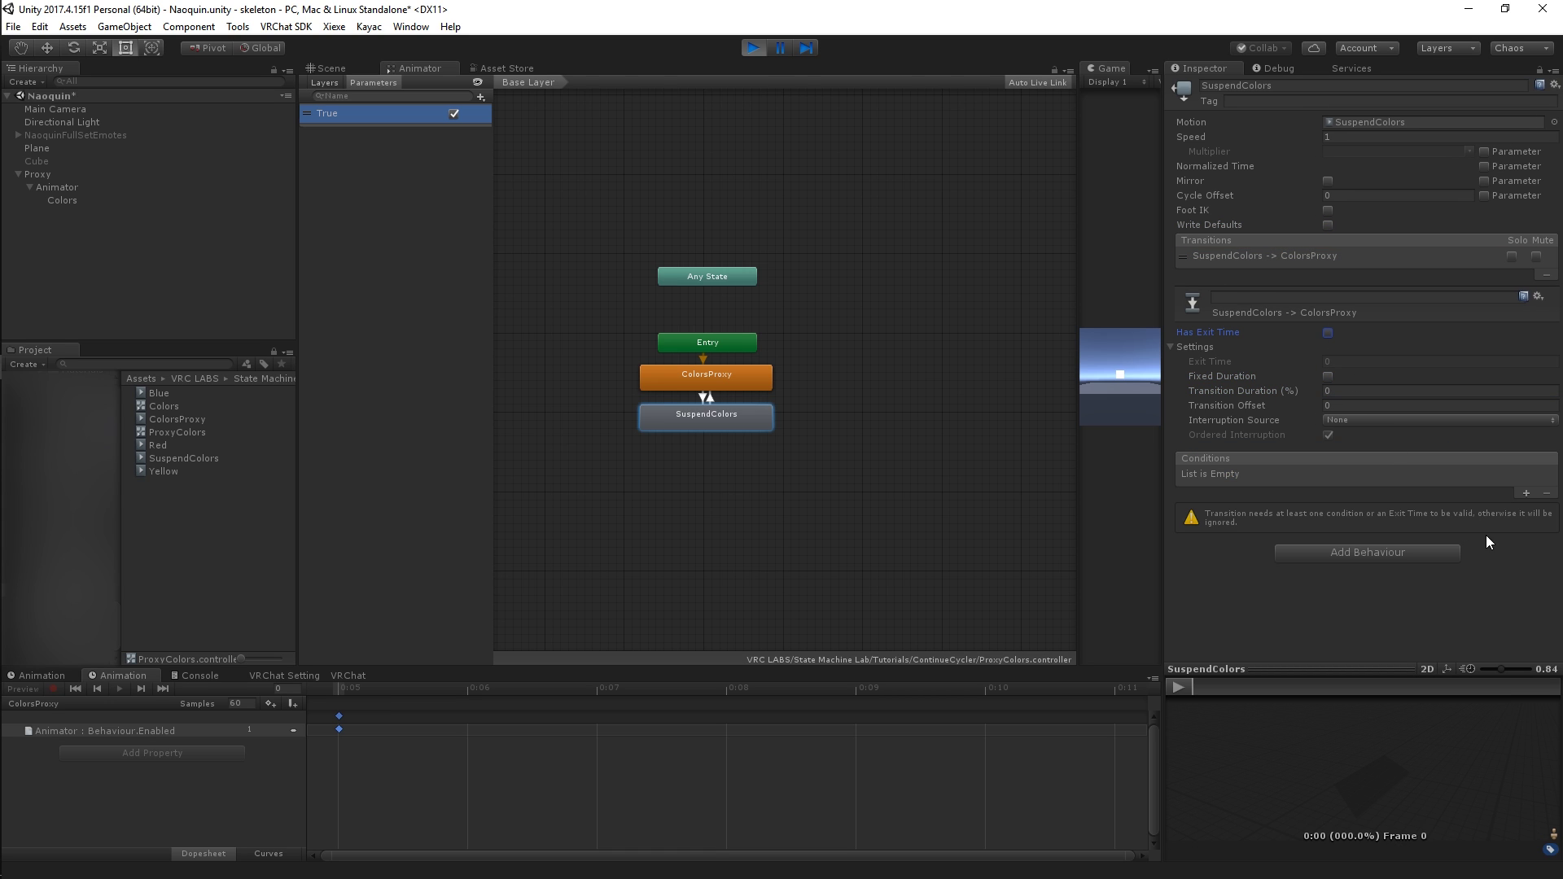
click(1527, 492)
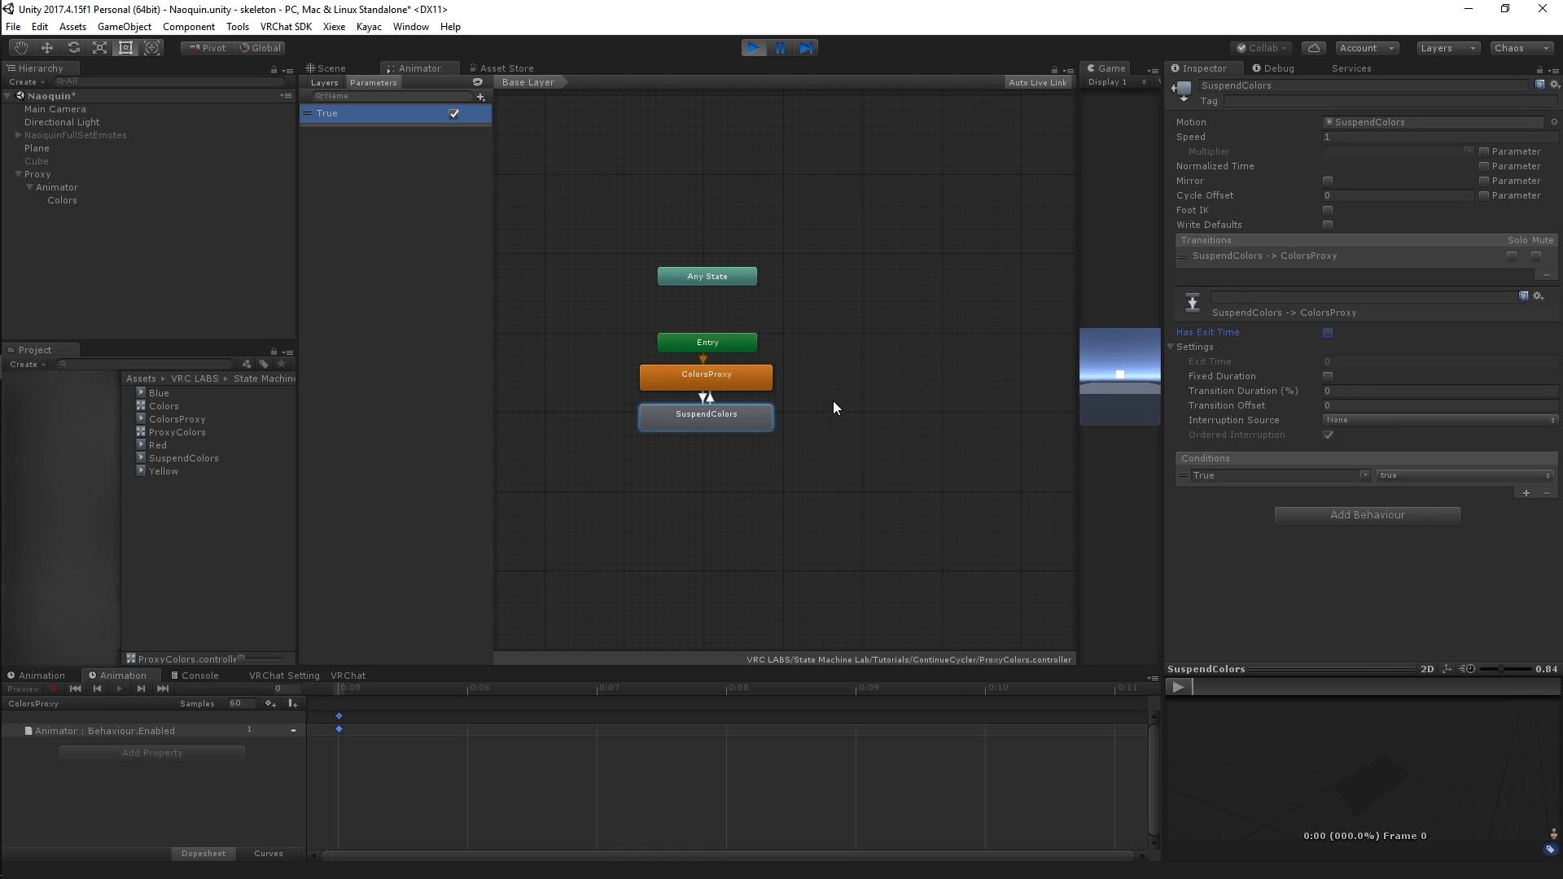
Enable the Proxy's Animator component in the Scene view so the cube turns red.
click(329, 65)
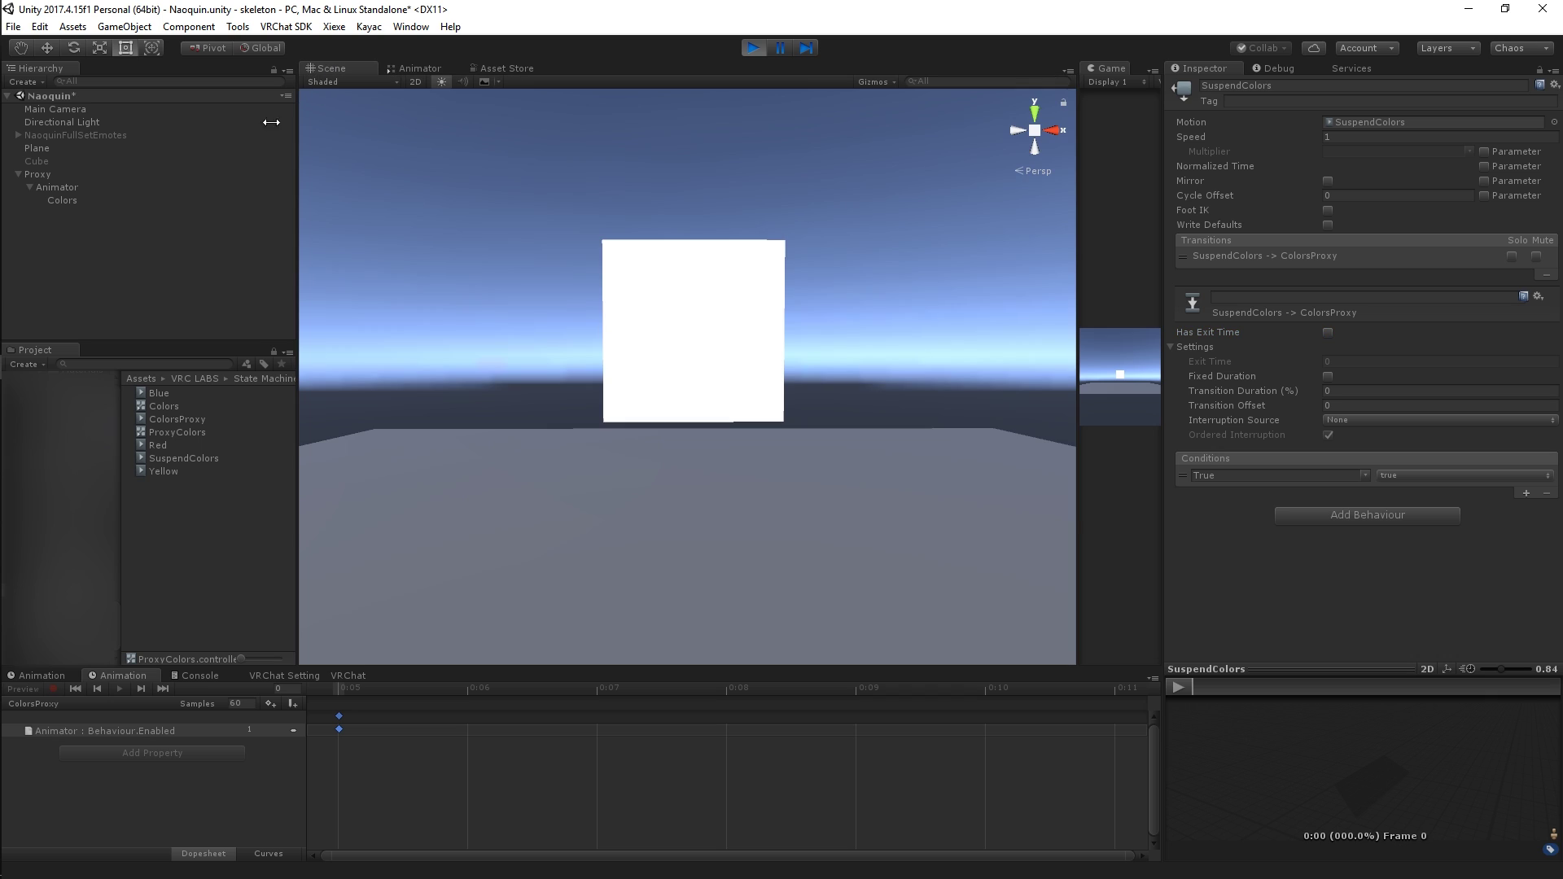
click(130, 174)
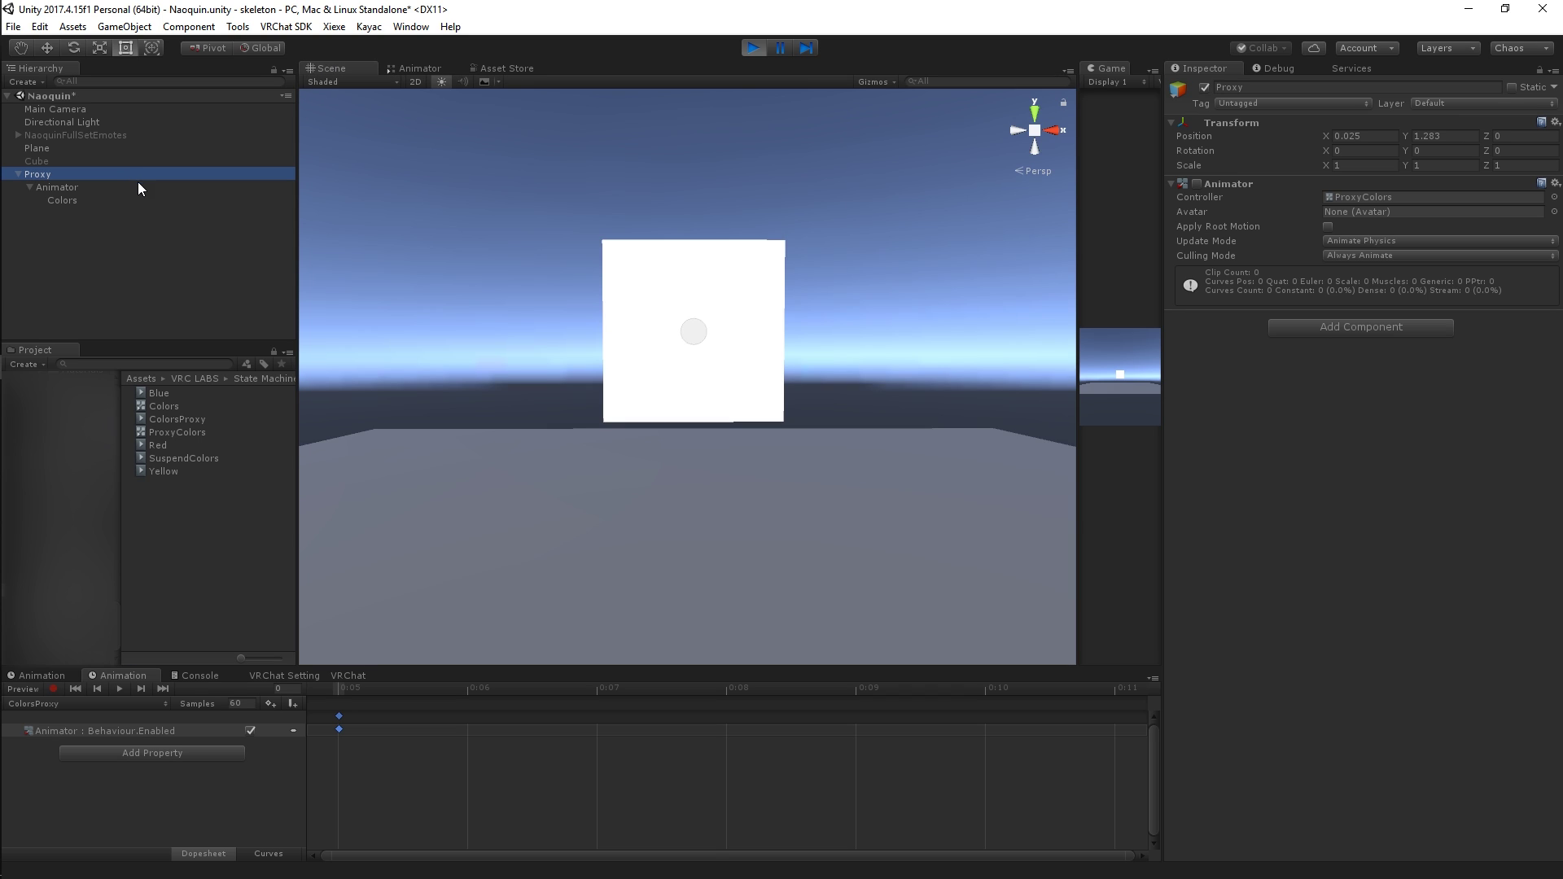
click(1197, 184)
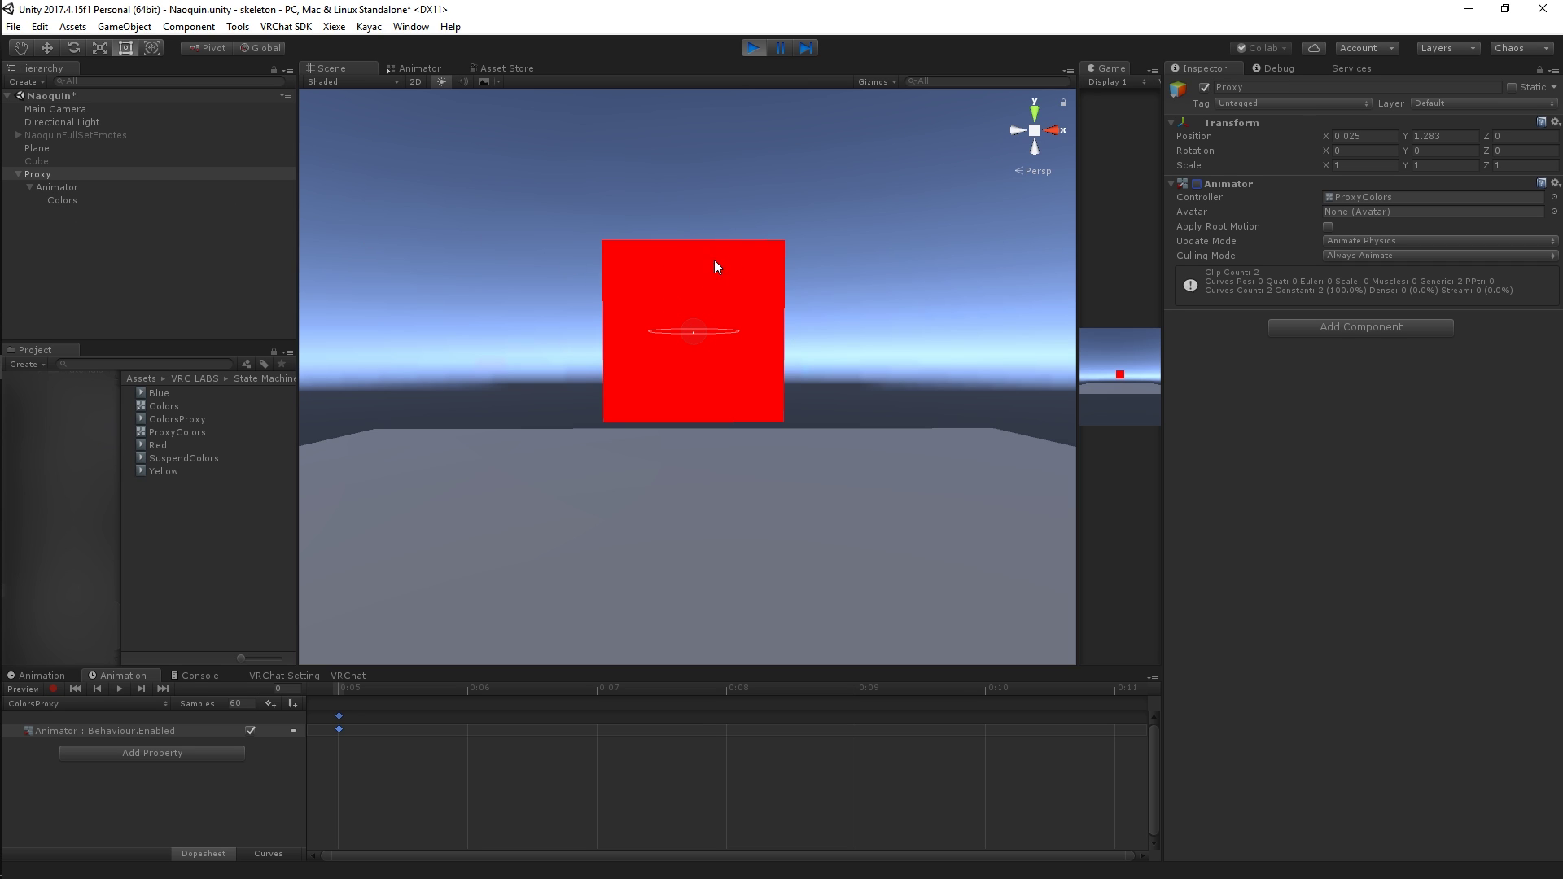
click(1198, 184)
Select the Animator child and show the Colors state machine graph.
click(104, 189)
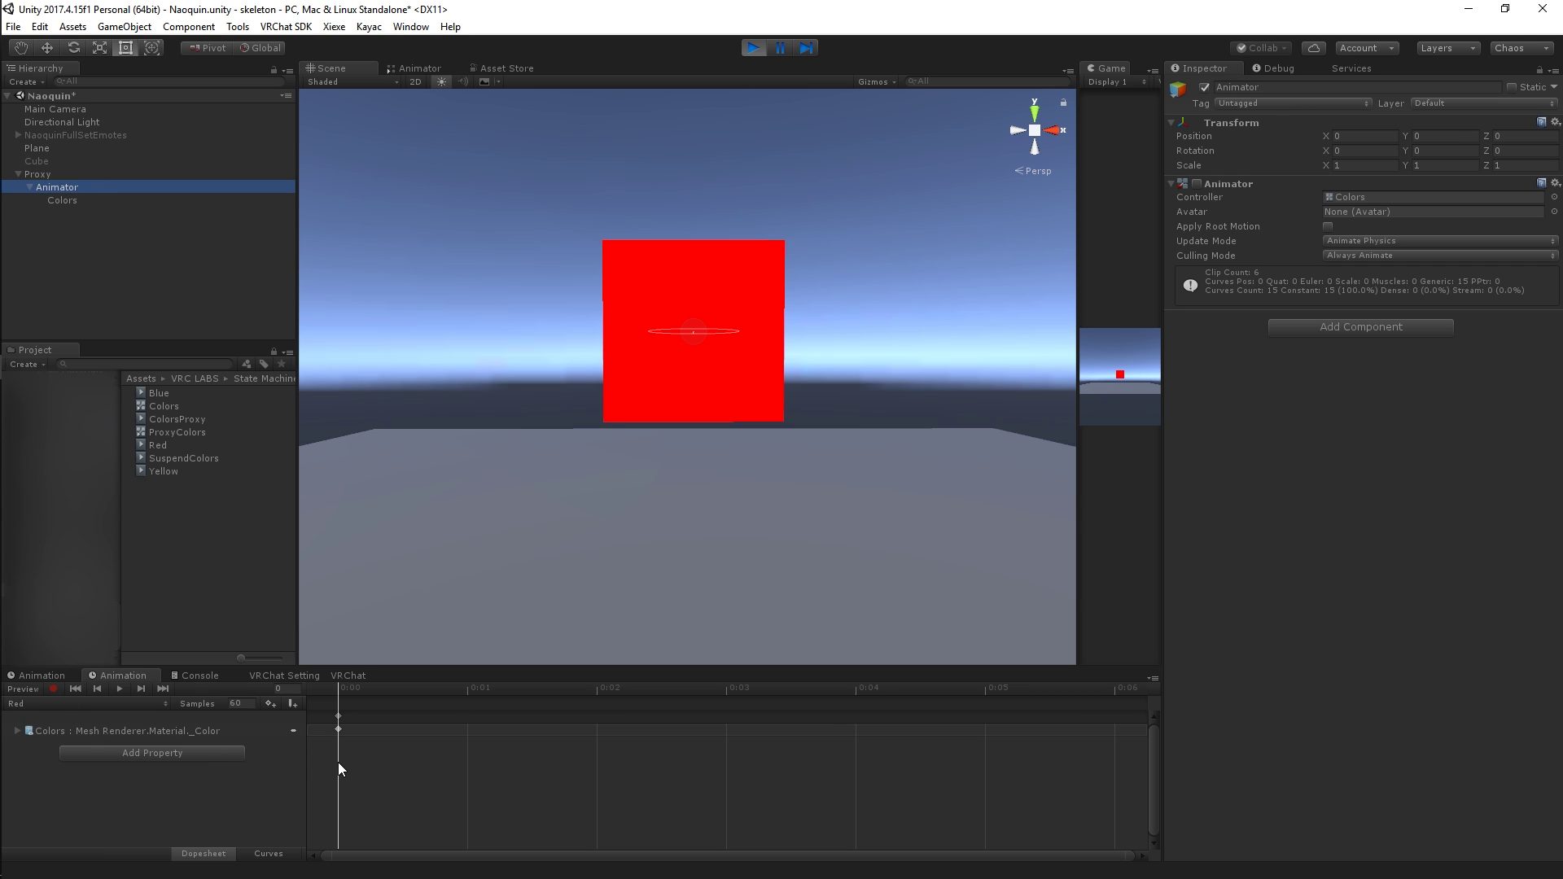
click(399, 767)
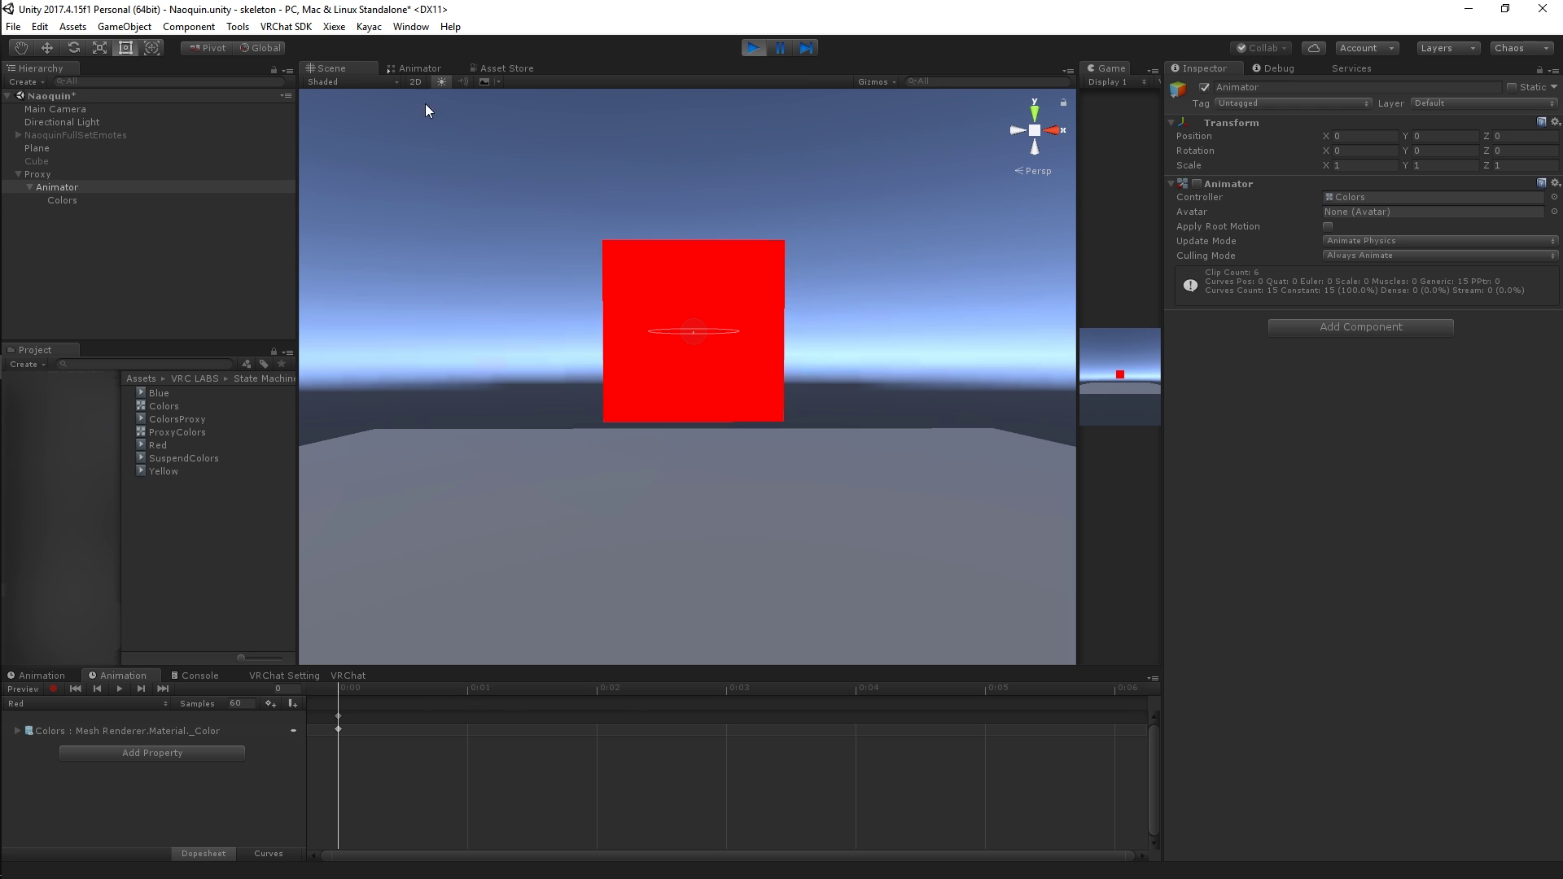
click(415, 68)
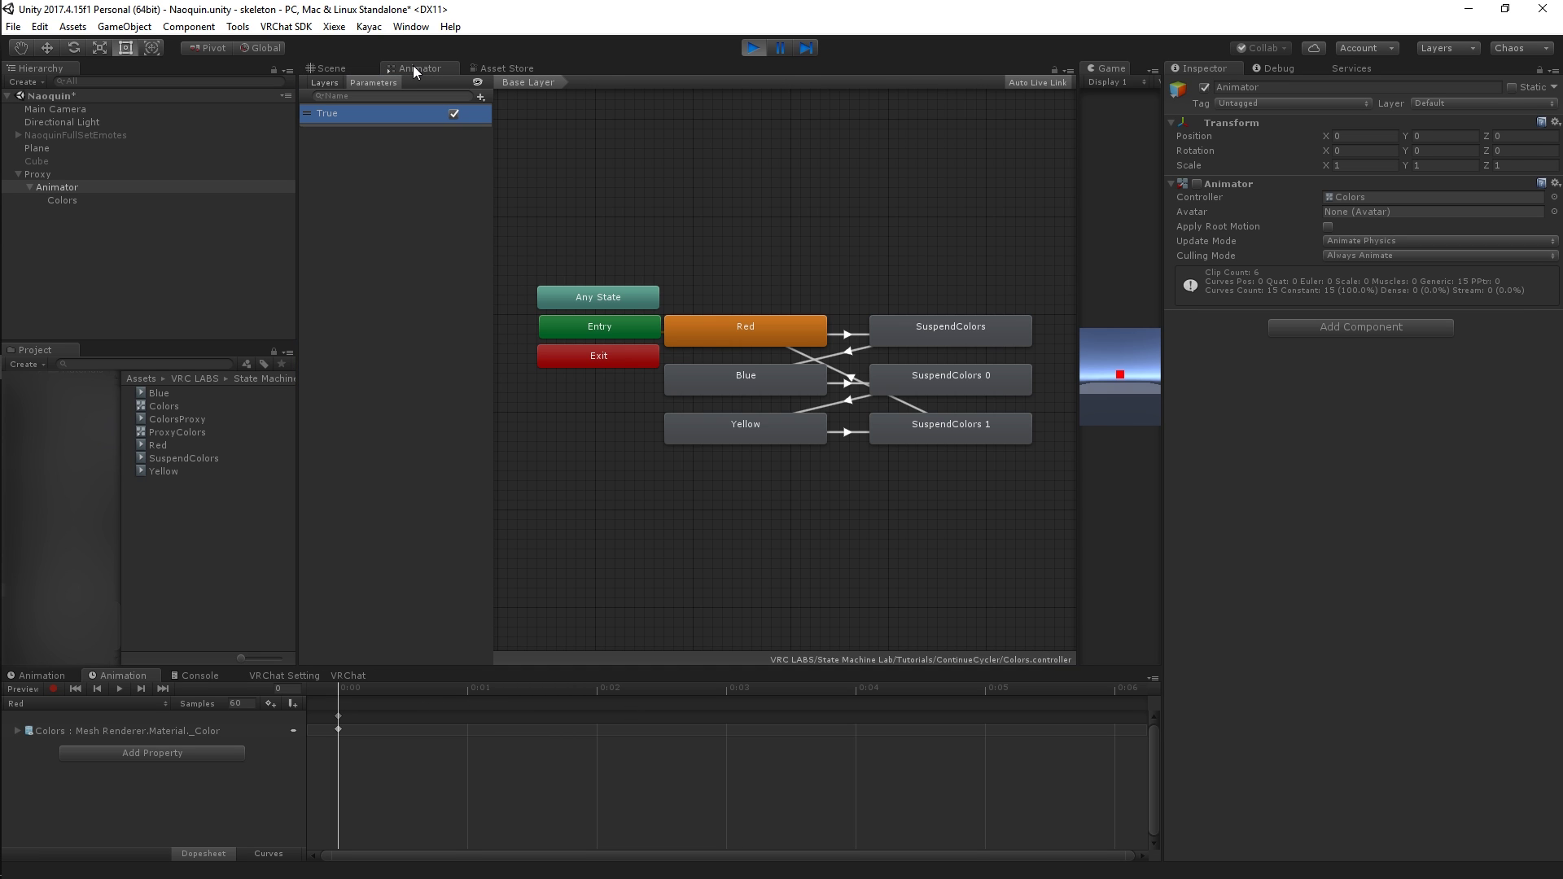
Enable the Proxy's animator to advance the cube's colour.
click(167, 174)
click(1196, 184)
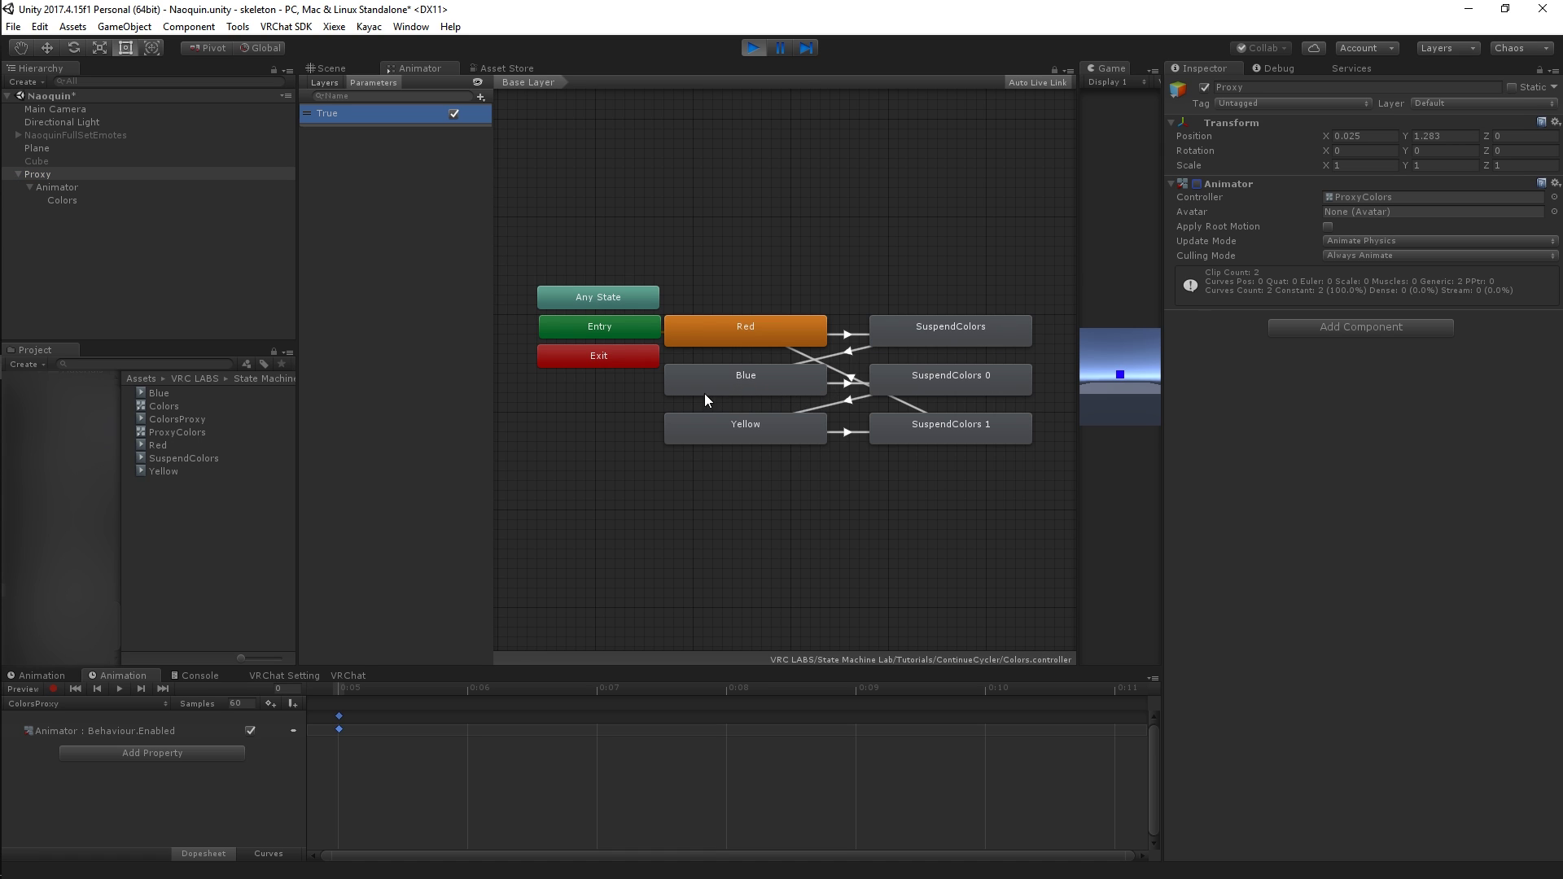
click(324, 69)
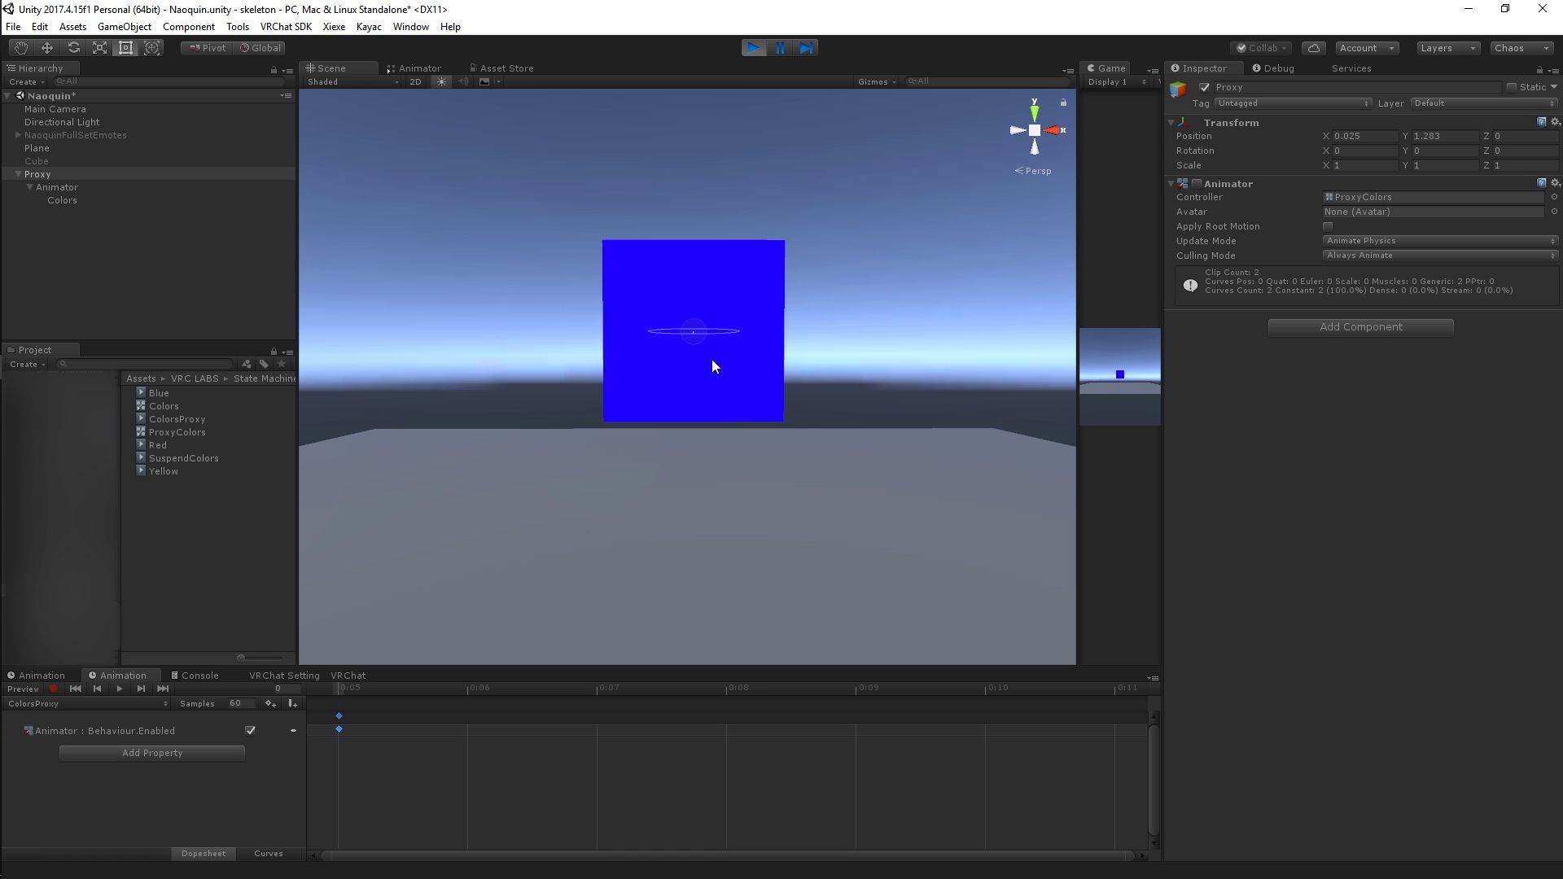
Shift the Red and Yellow clips' colour keyframes to 0:01.
click(135, 189)
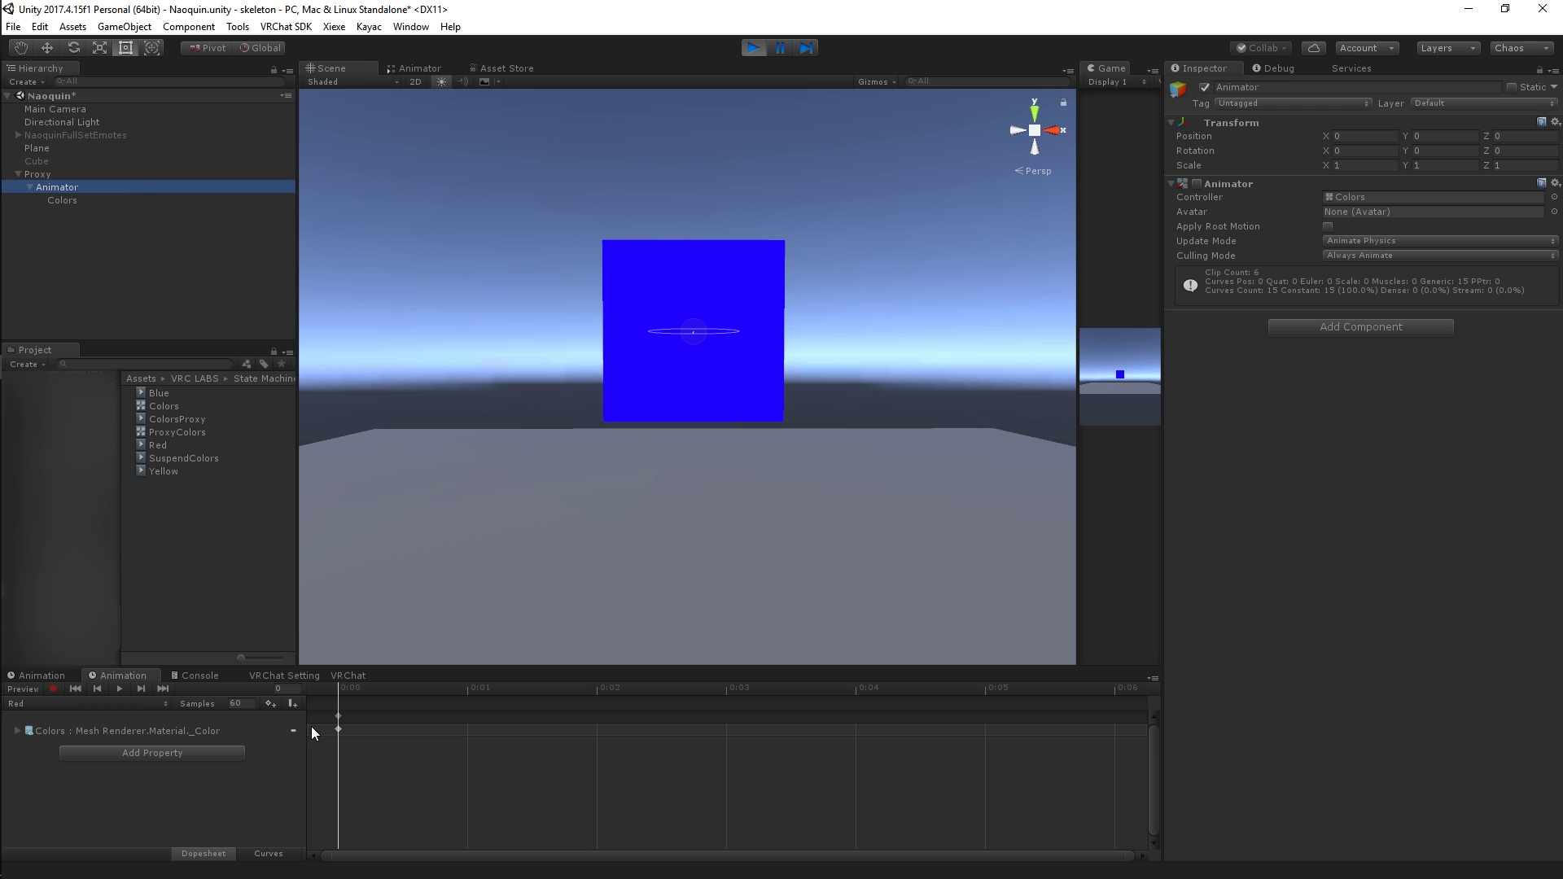
drag(337, 716, 467, 716)
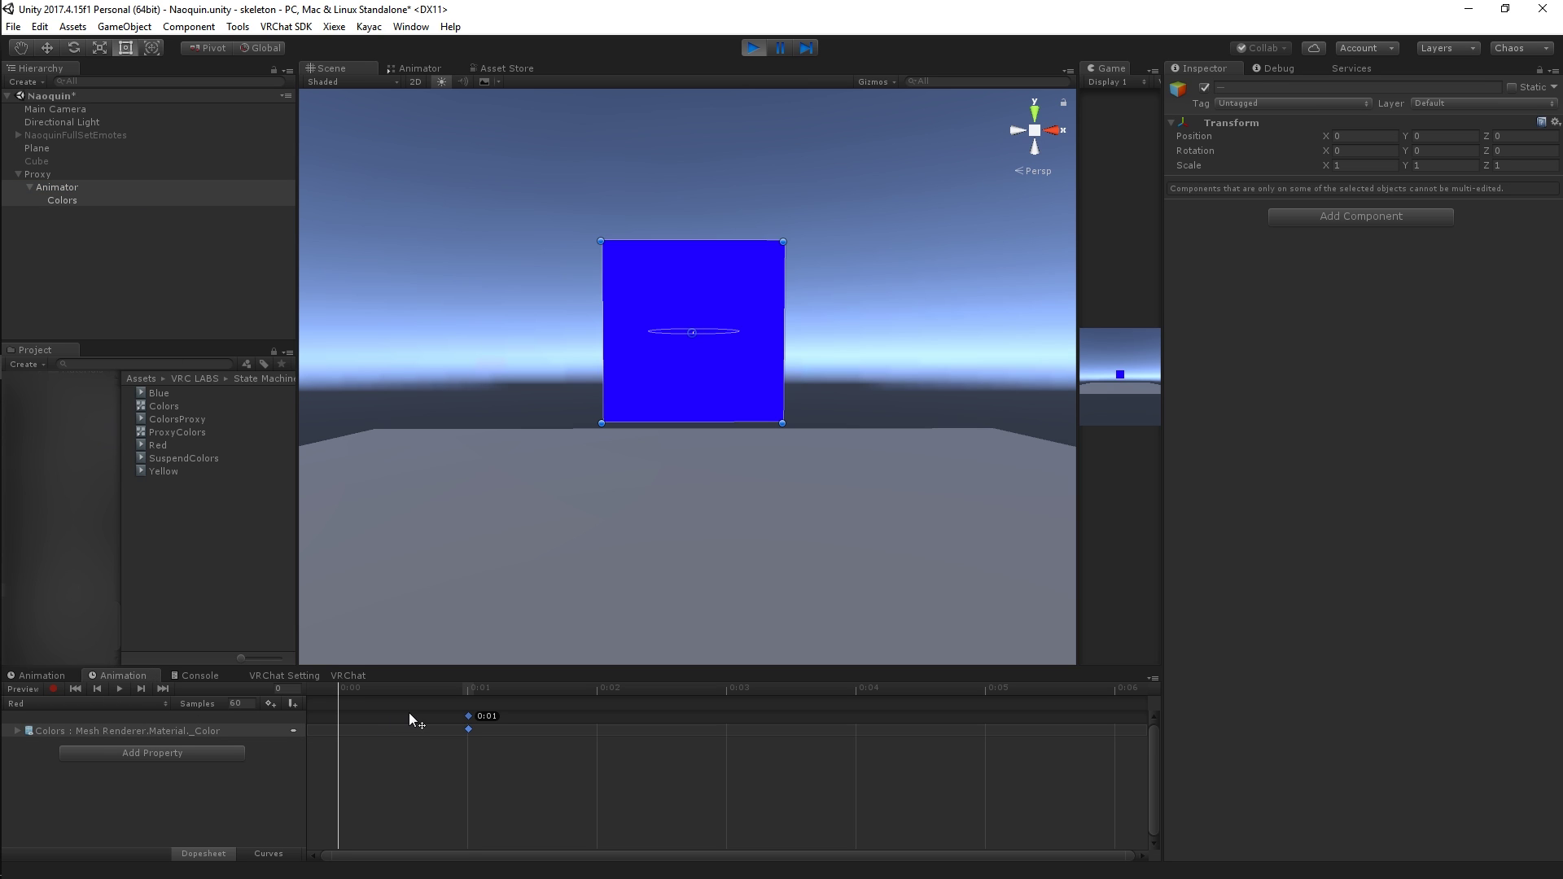
click(138, 704)
click(134, 718)
click(144, 703)
click(98, 773)
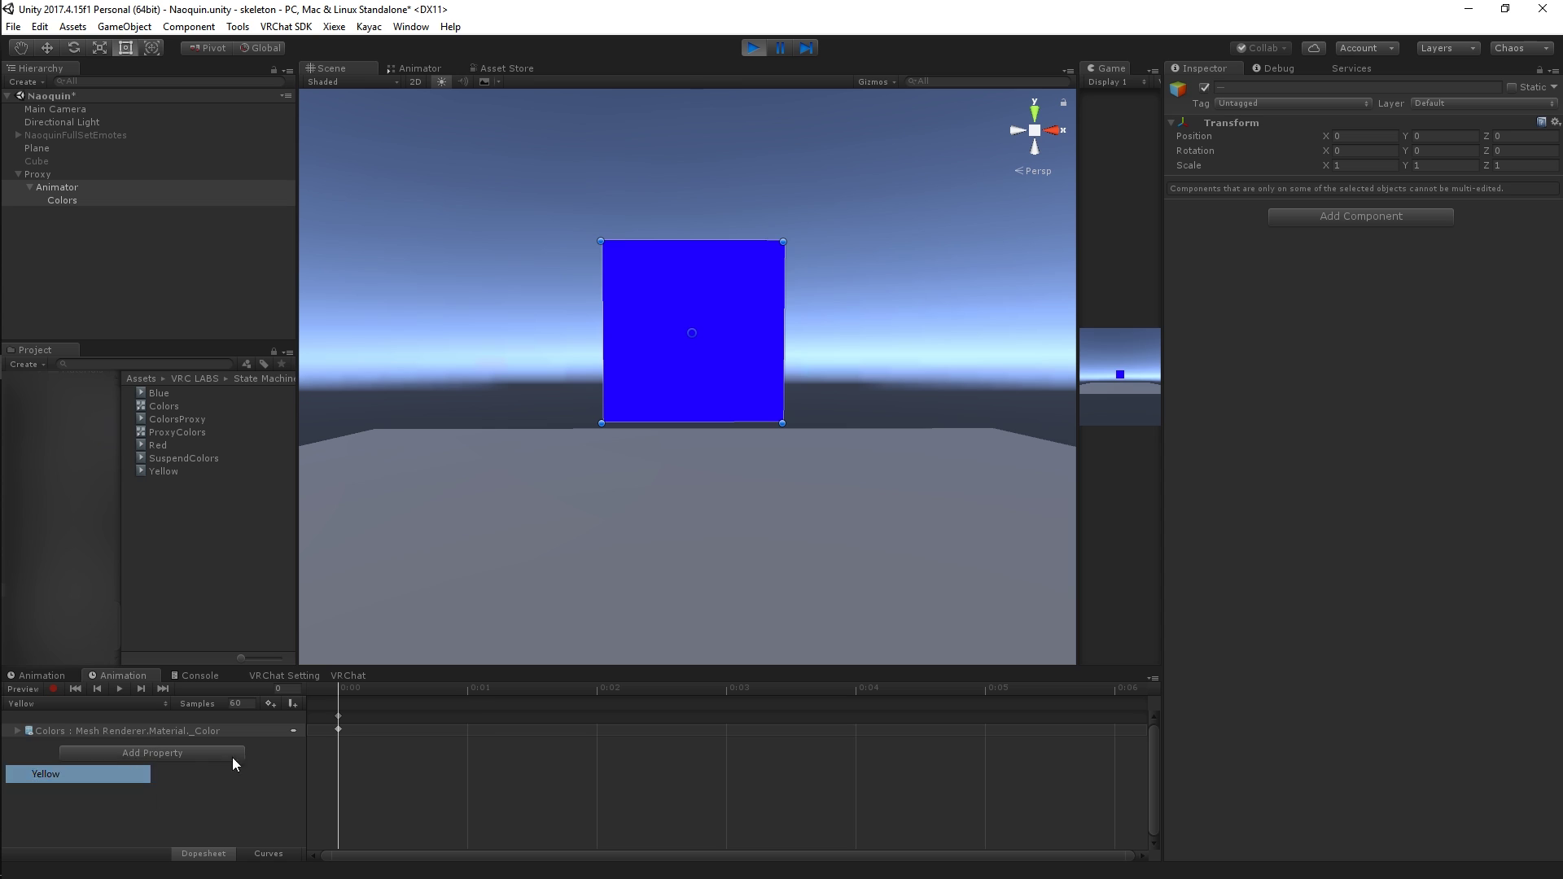
drag(338, 716, 468, 716)
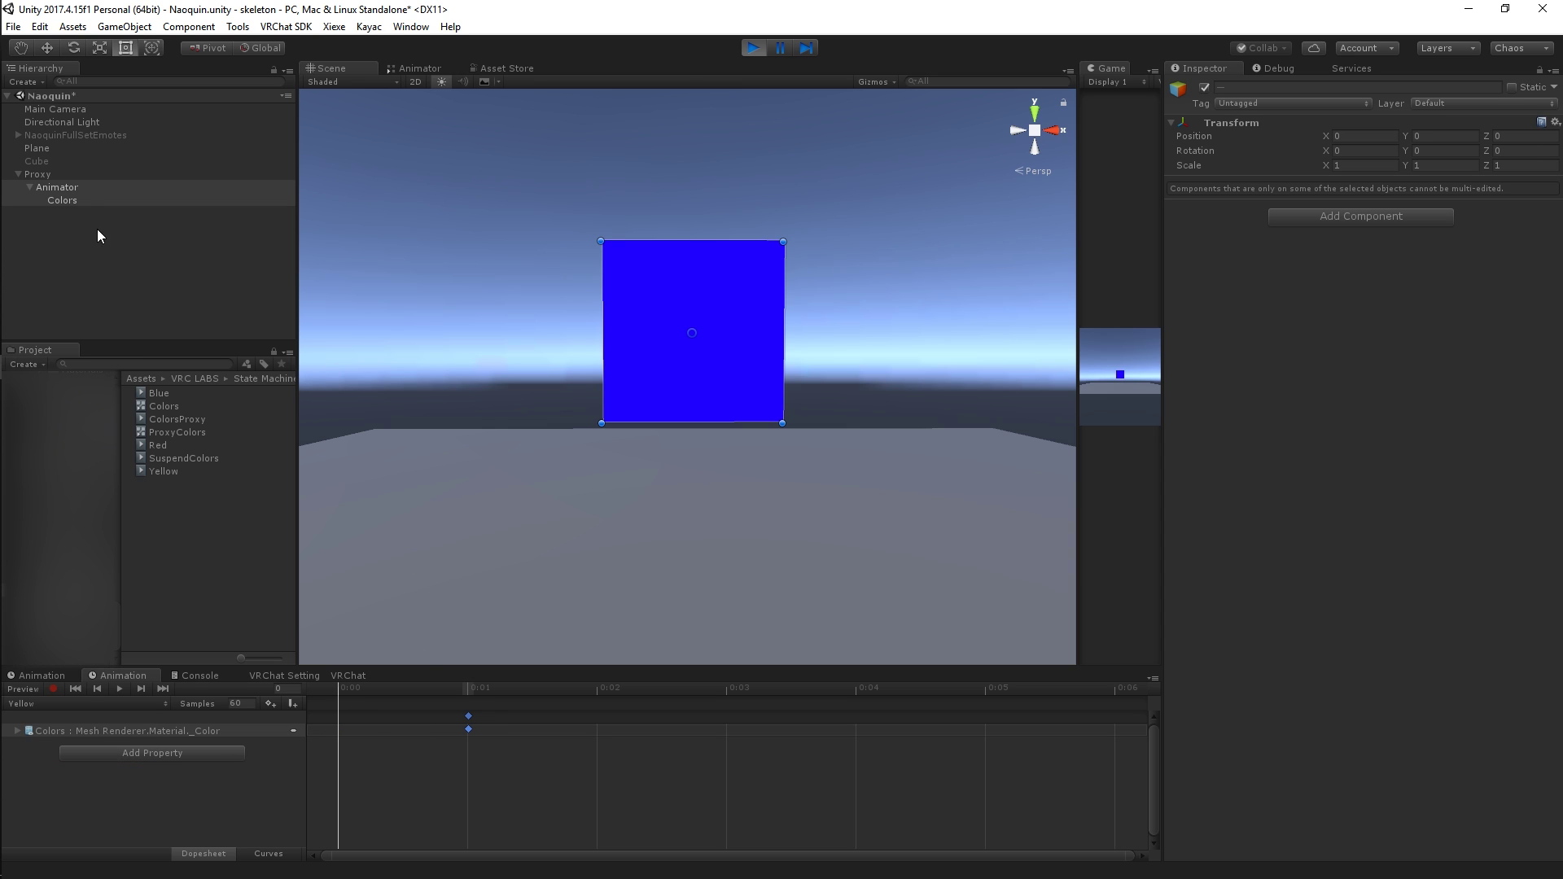
Test the Proxy's animator in the state graph, leaving it disabled with the cube blue.
click(130, 176)
click(422, 69)
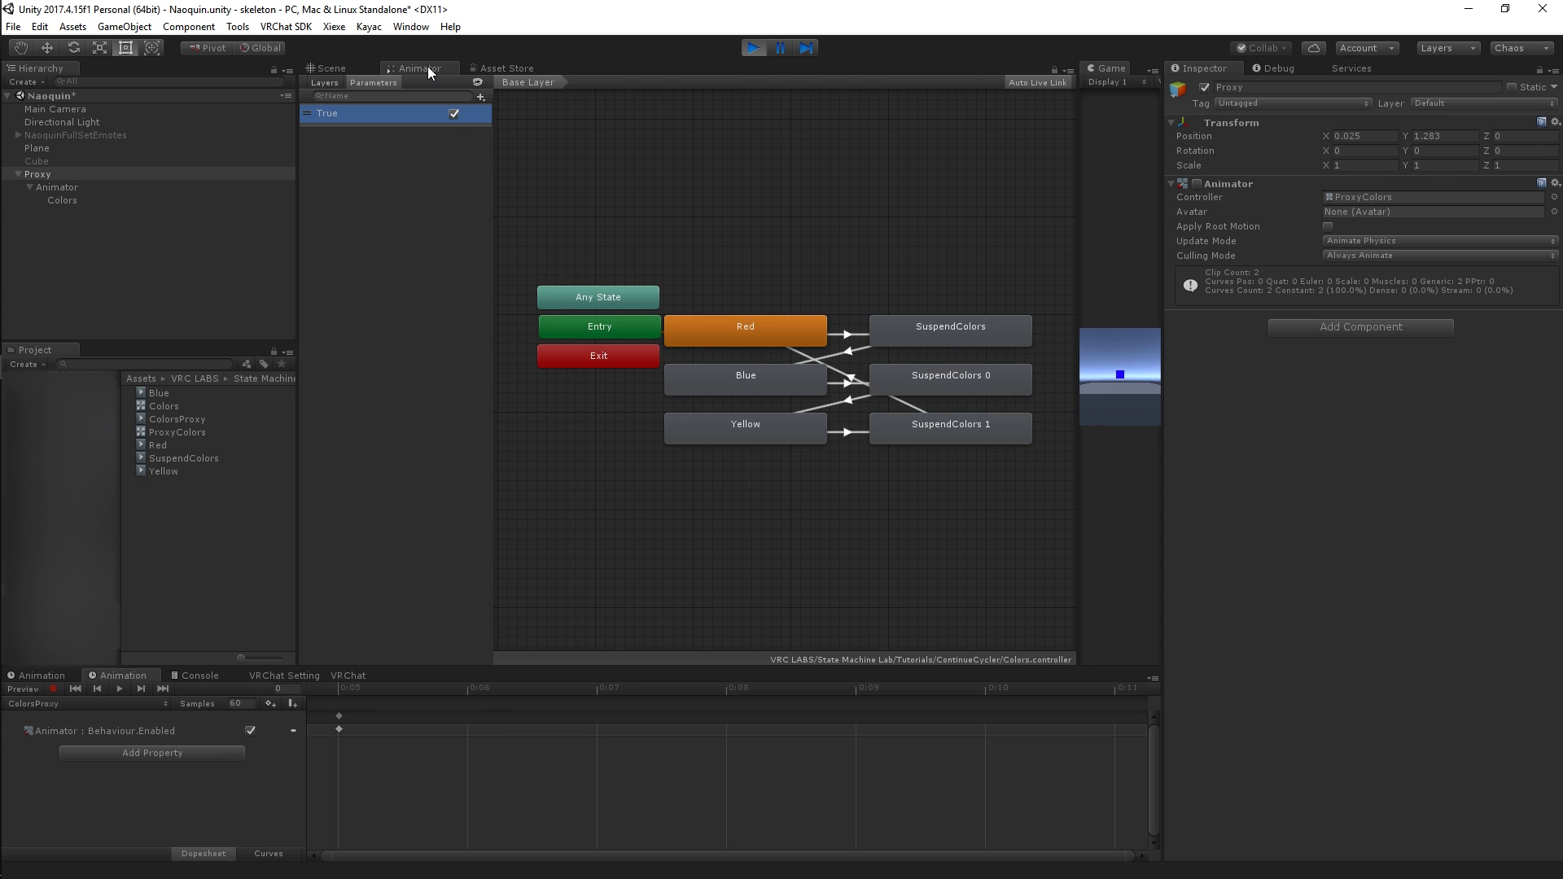
click(1197, 185)
drag(1078, 374, 765, 374)
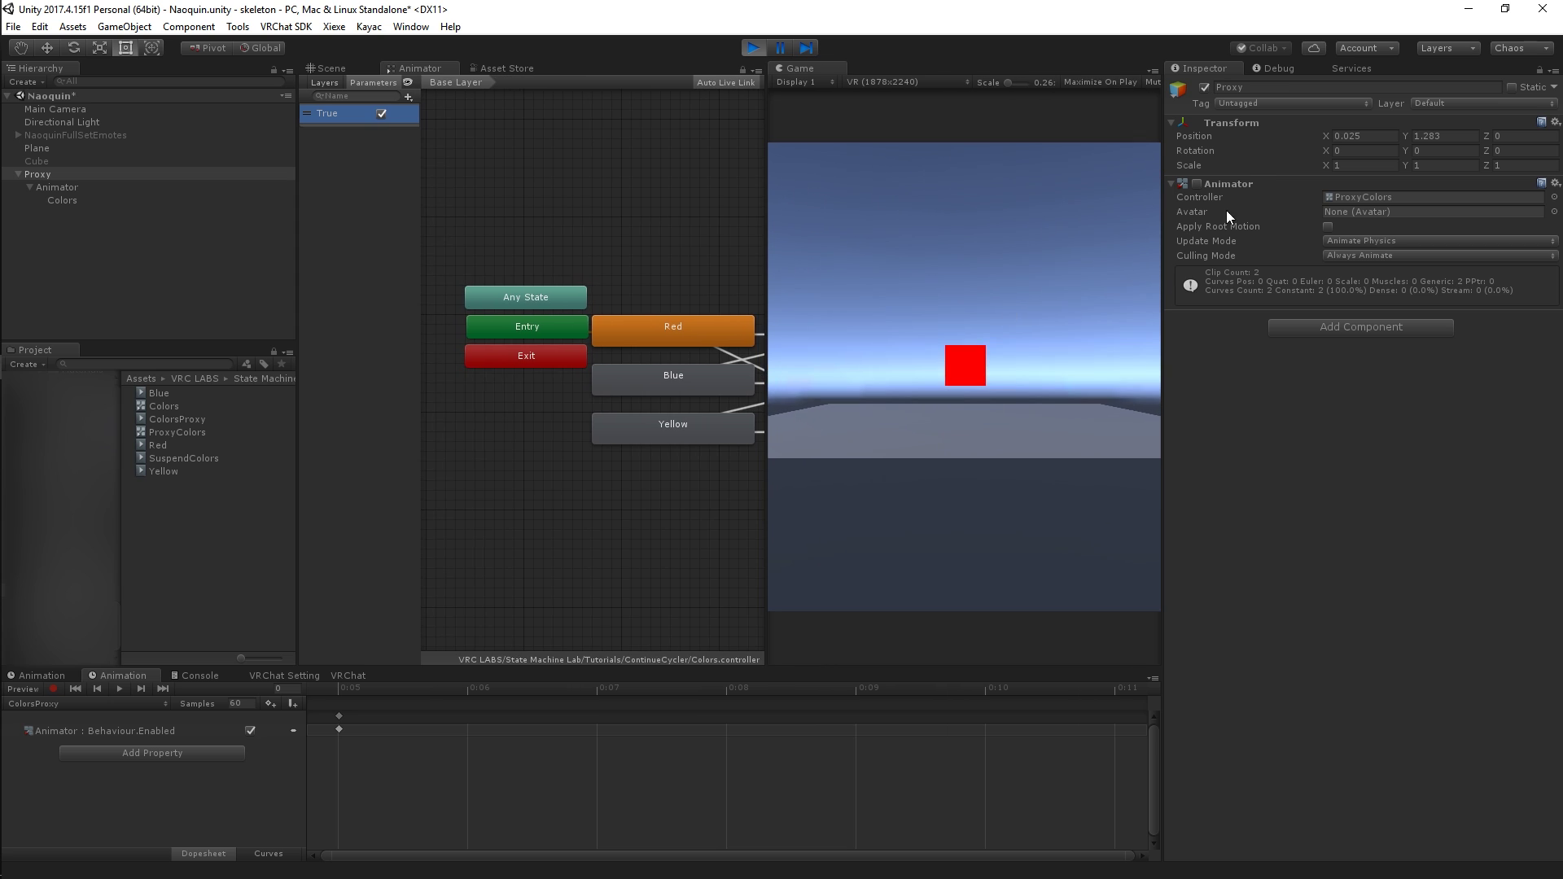
click(1197, 184)
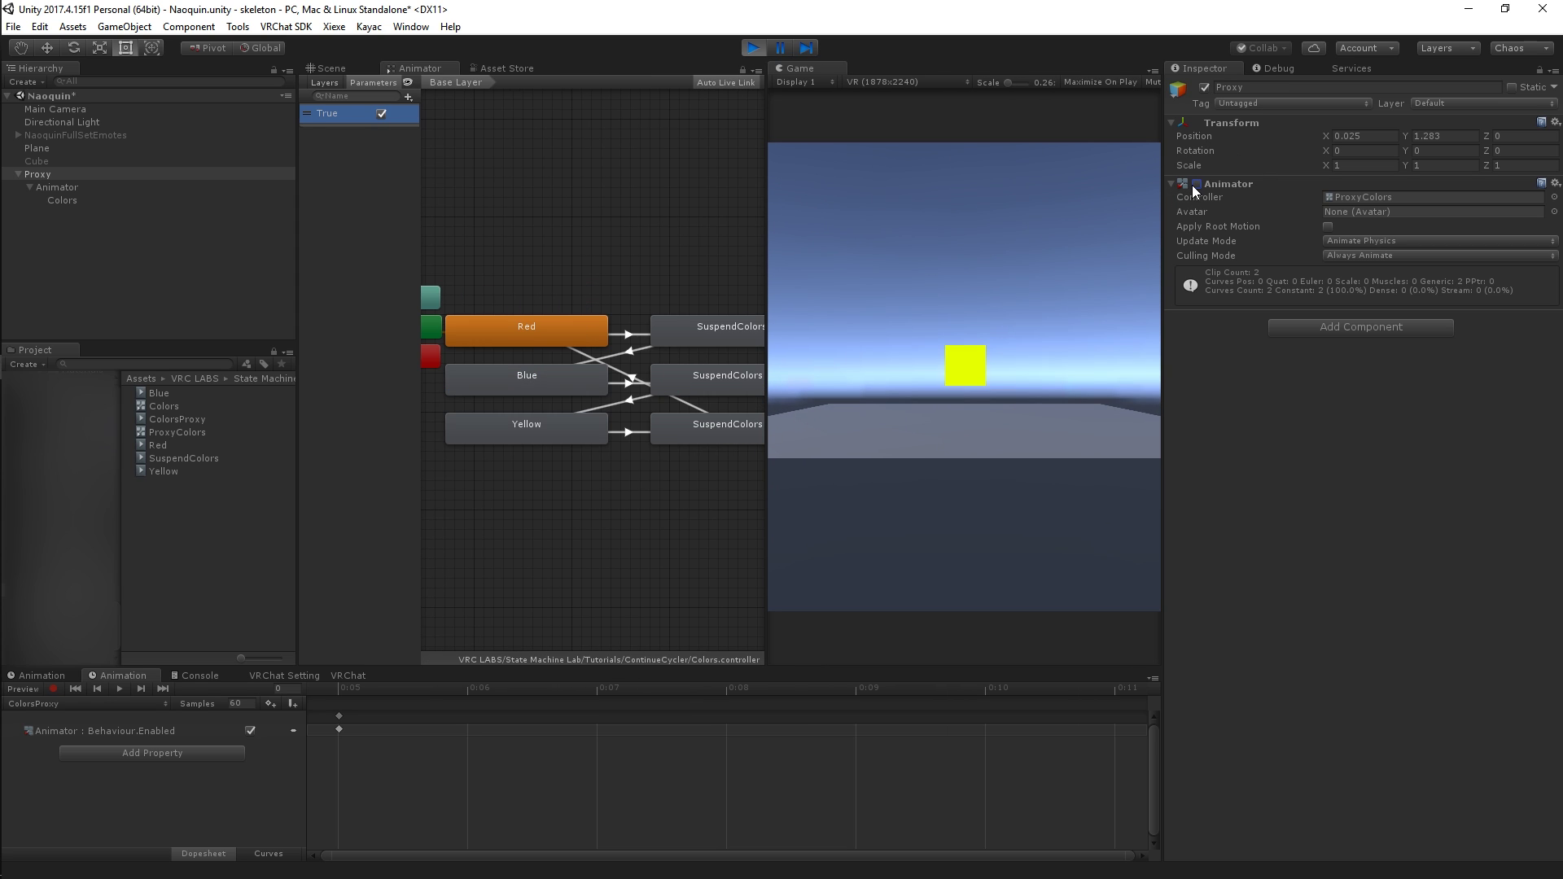
click(1196, 184)
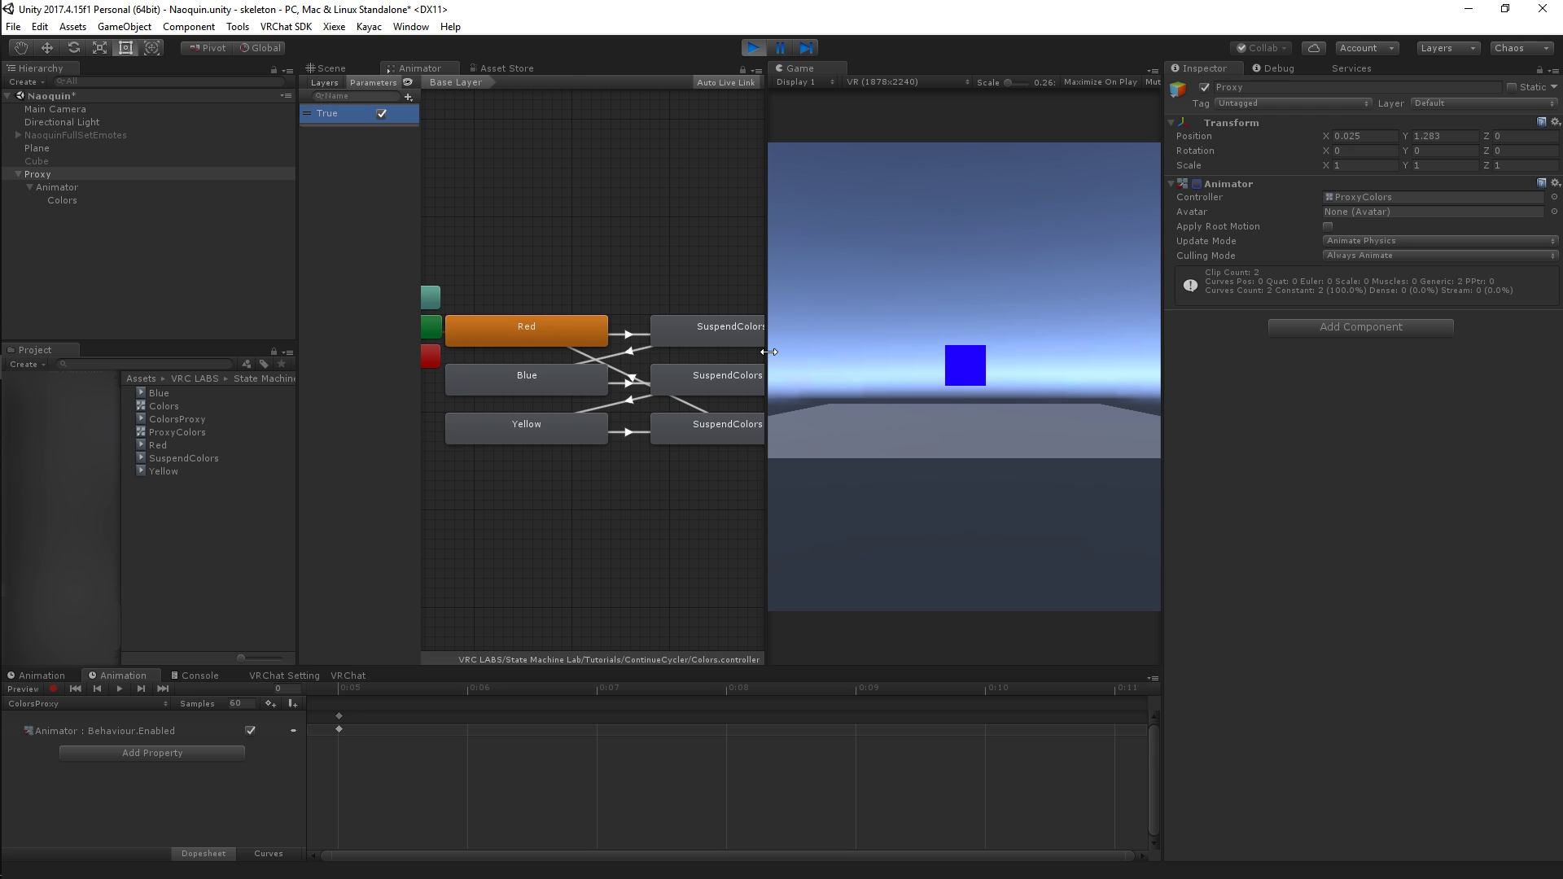
drag(765, 363, 1079, 363)
click(367, 70)
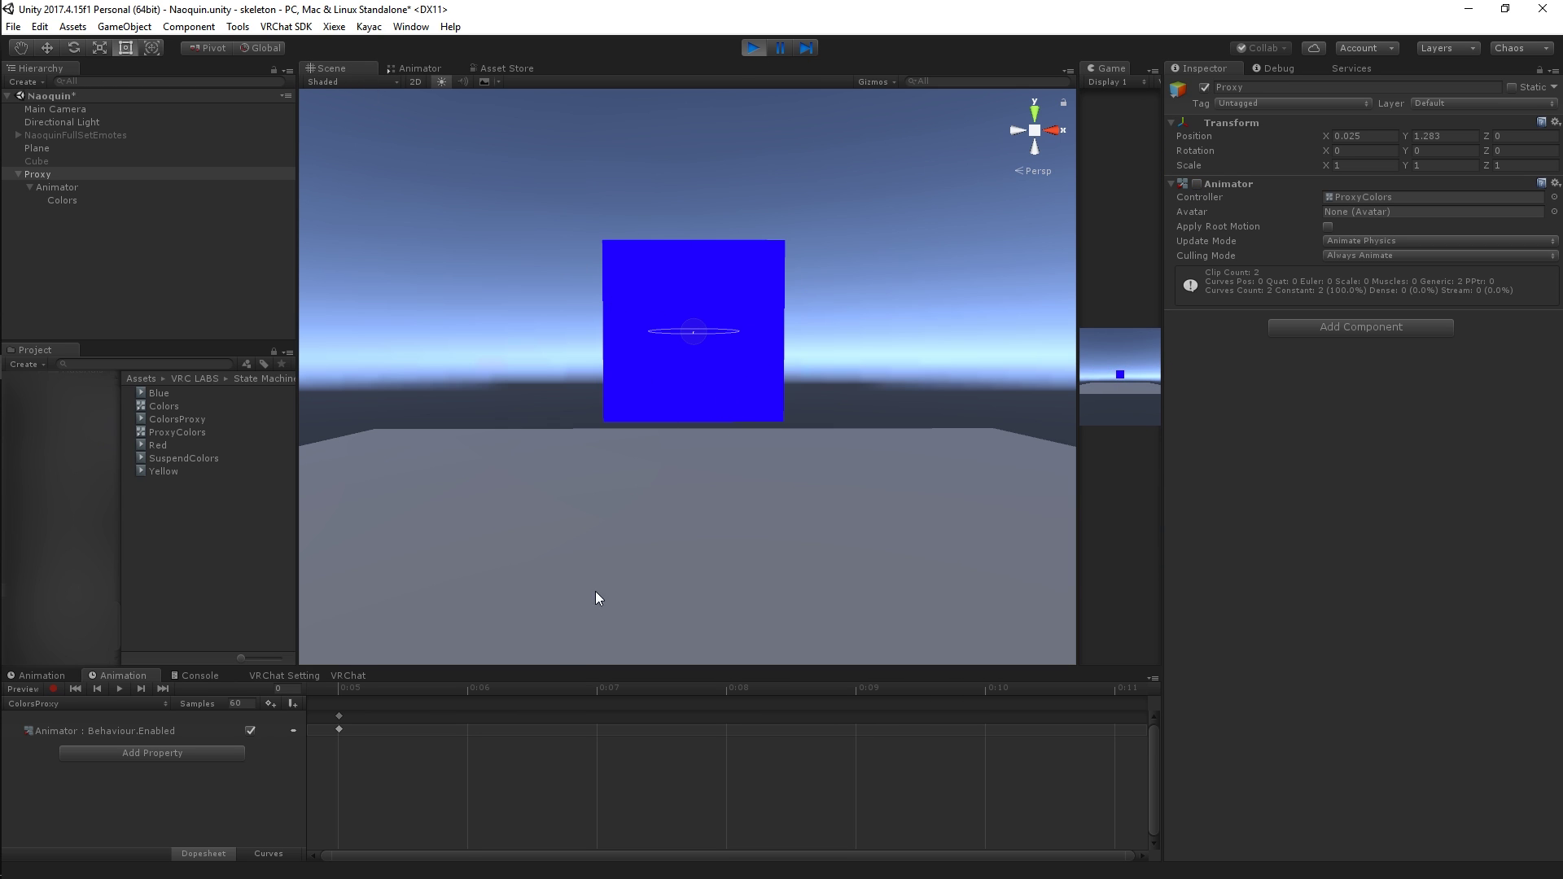
Drag the Red clip's keyframes from 0:01 to 0:30 and preview the red cube there.
key(a)
click(133, 189)
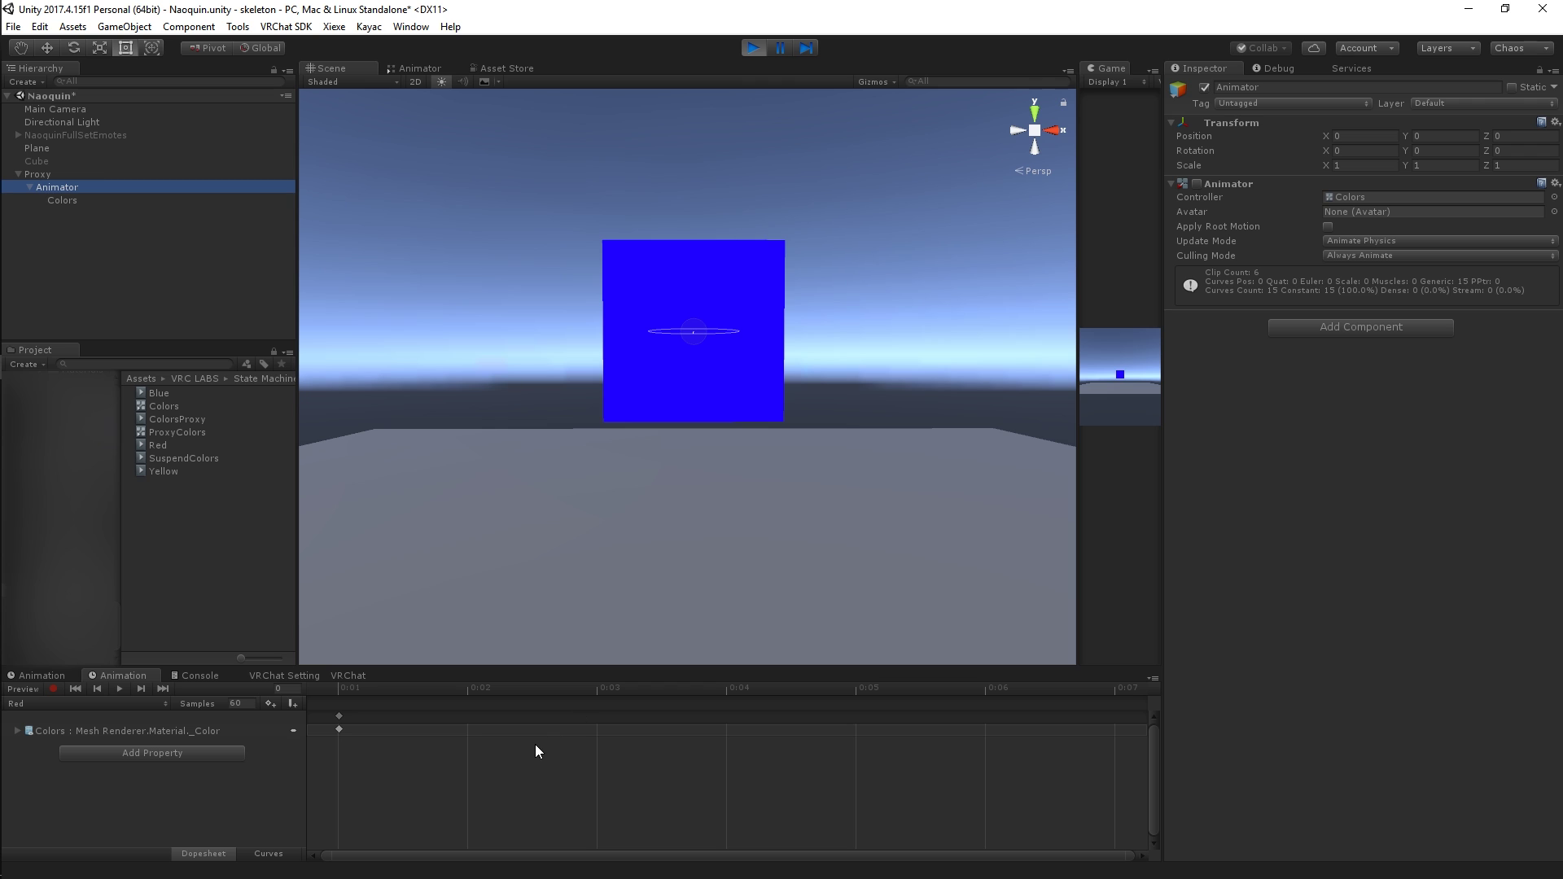
scroll(554, 735, down, 3)
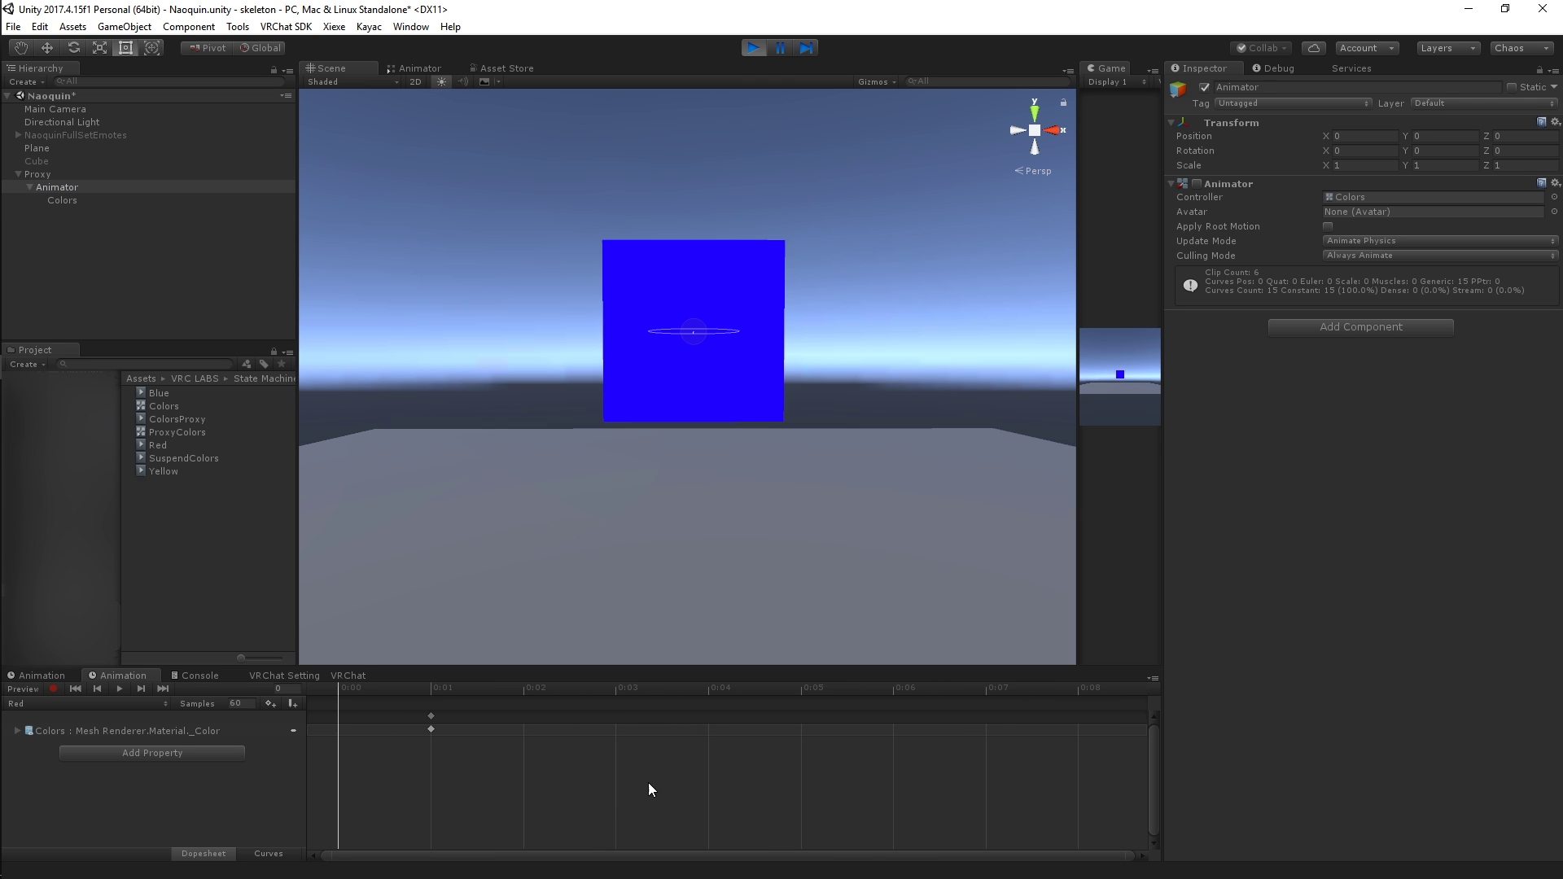
scroll(721, 789, down, 5)
scroll(691, 765, down, 4)
scroll(950, 754, down, 3)
drag(363, 716, 1026, 728)
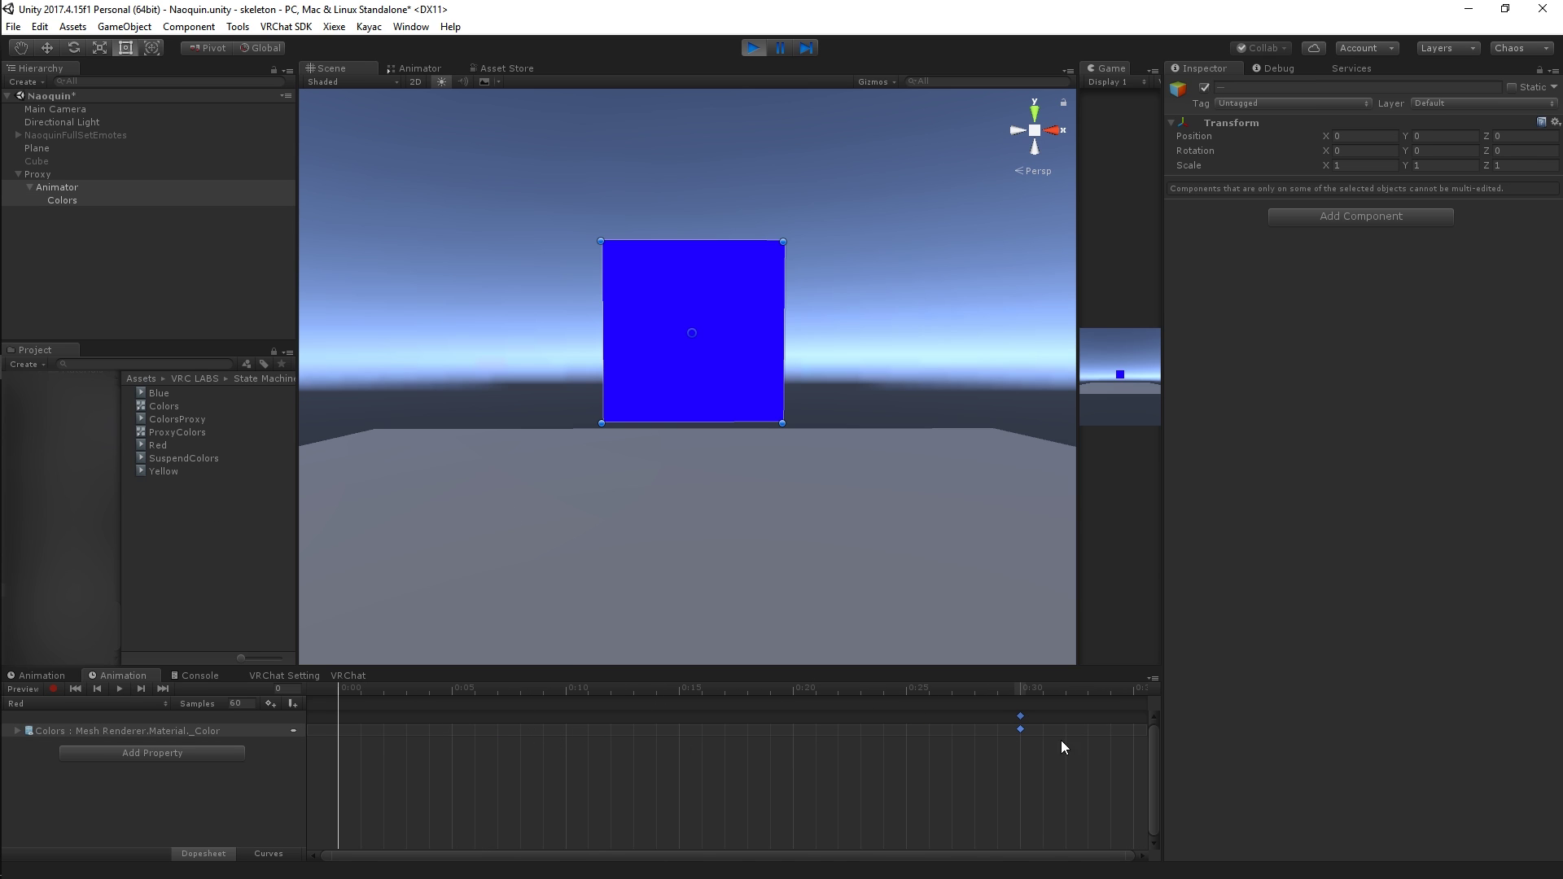
click(1037, 726)
click(1024, 691)
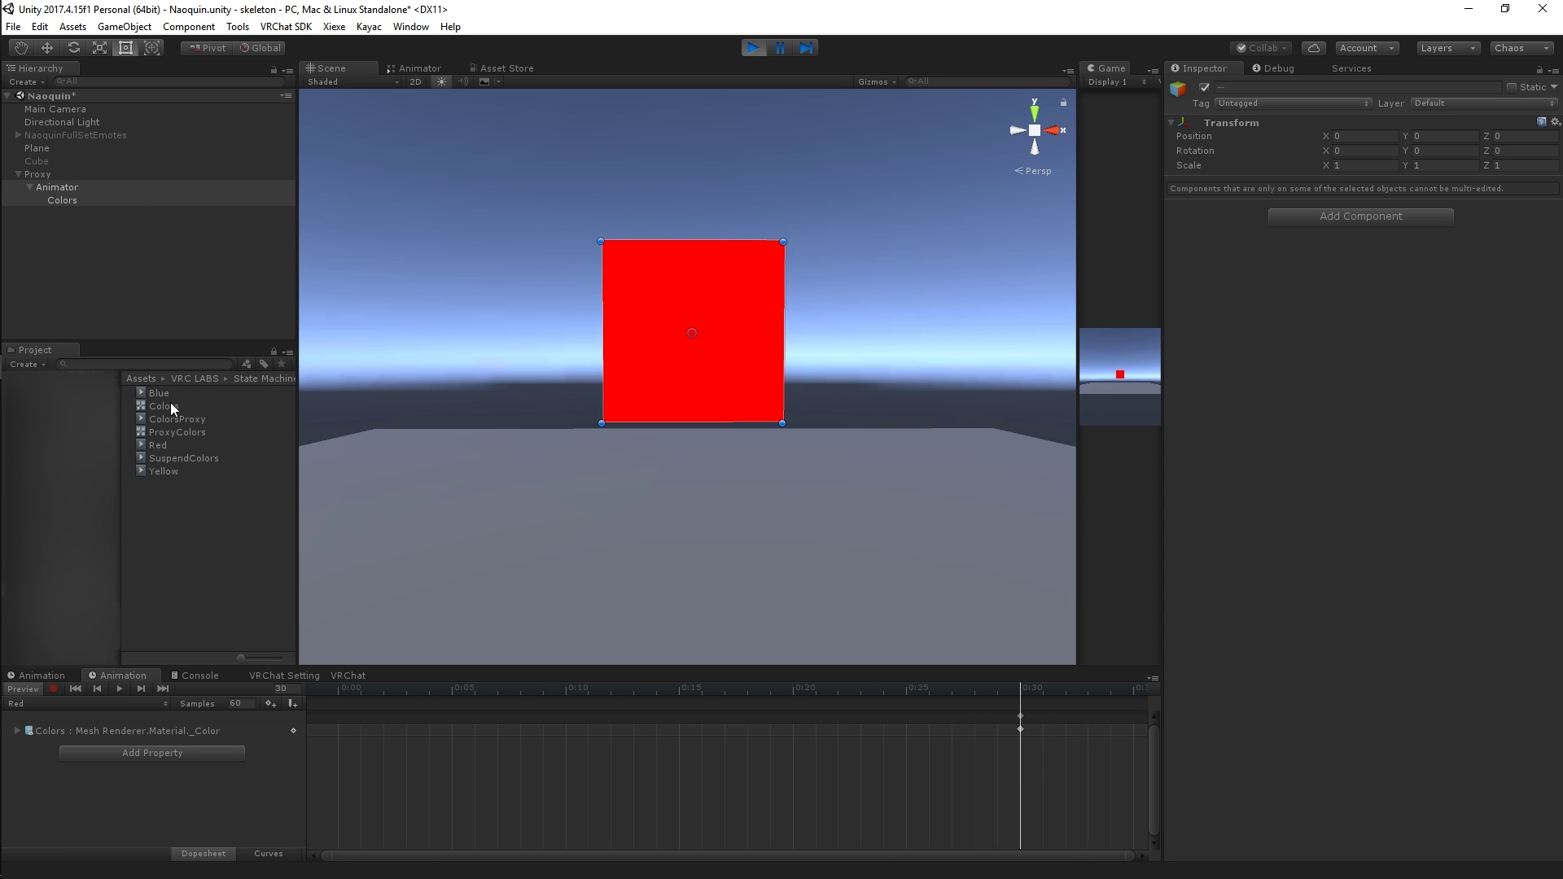
click(163, 704)
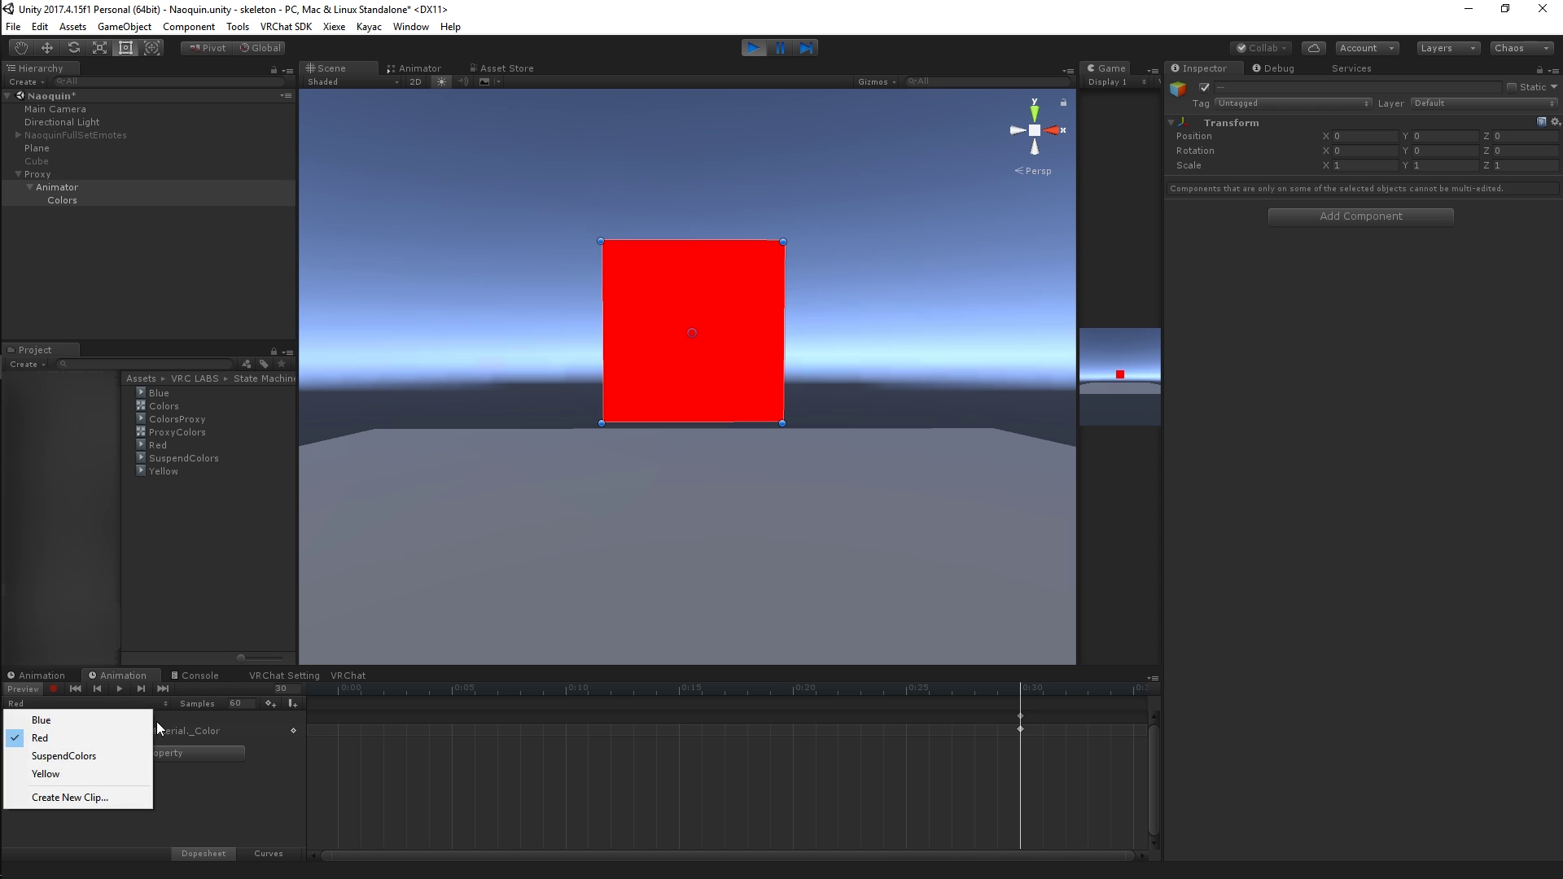
Move the Blue and Yellow clips' keyframes out to about 0:29.
click(161, 718)
scroll(891, 736, down, 10)
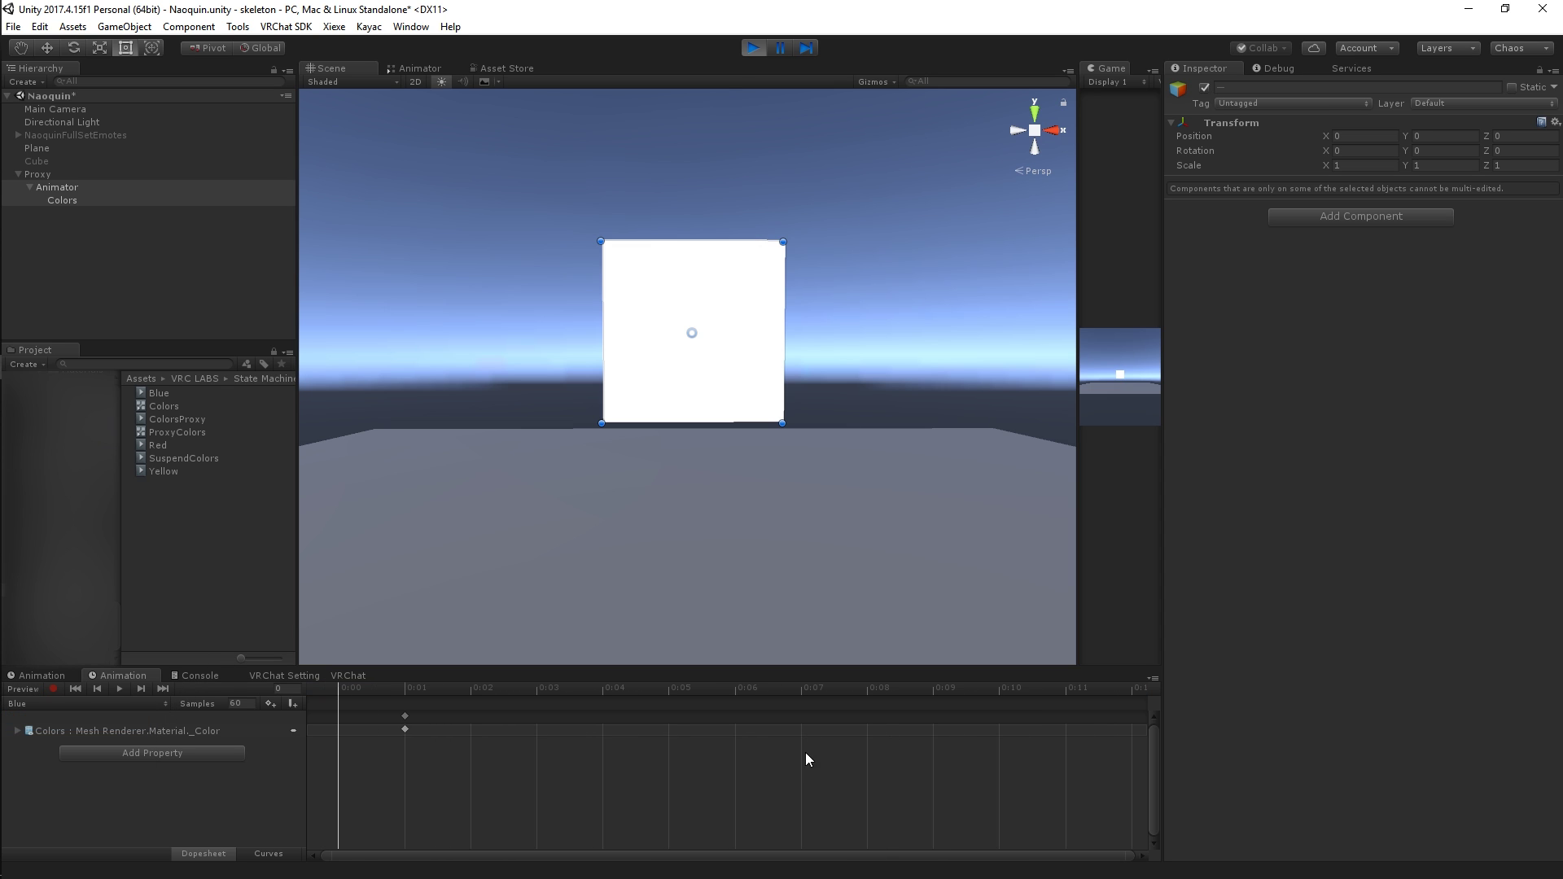
scroll(727, 749, down, 5)
drag(358, 714, 979, 716)
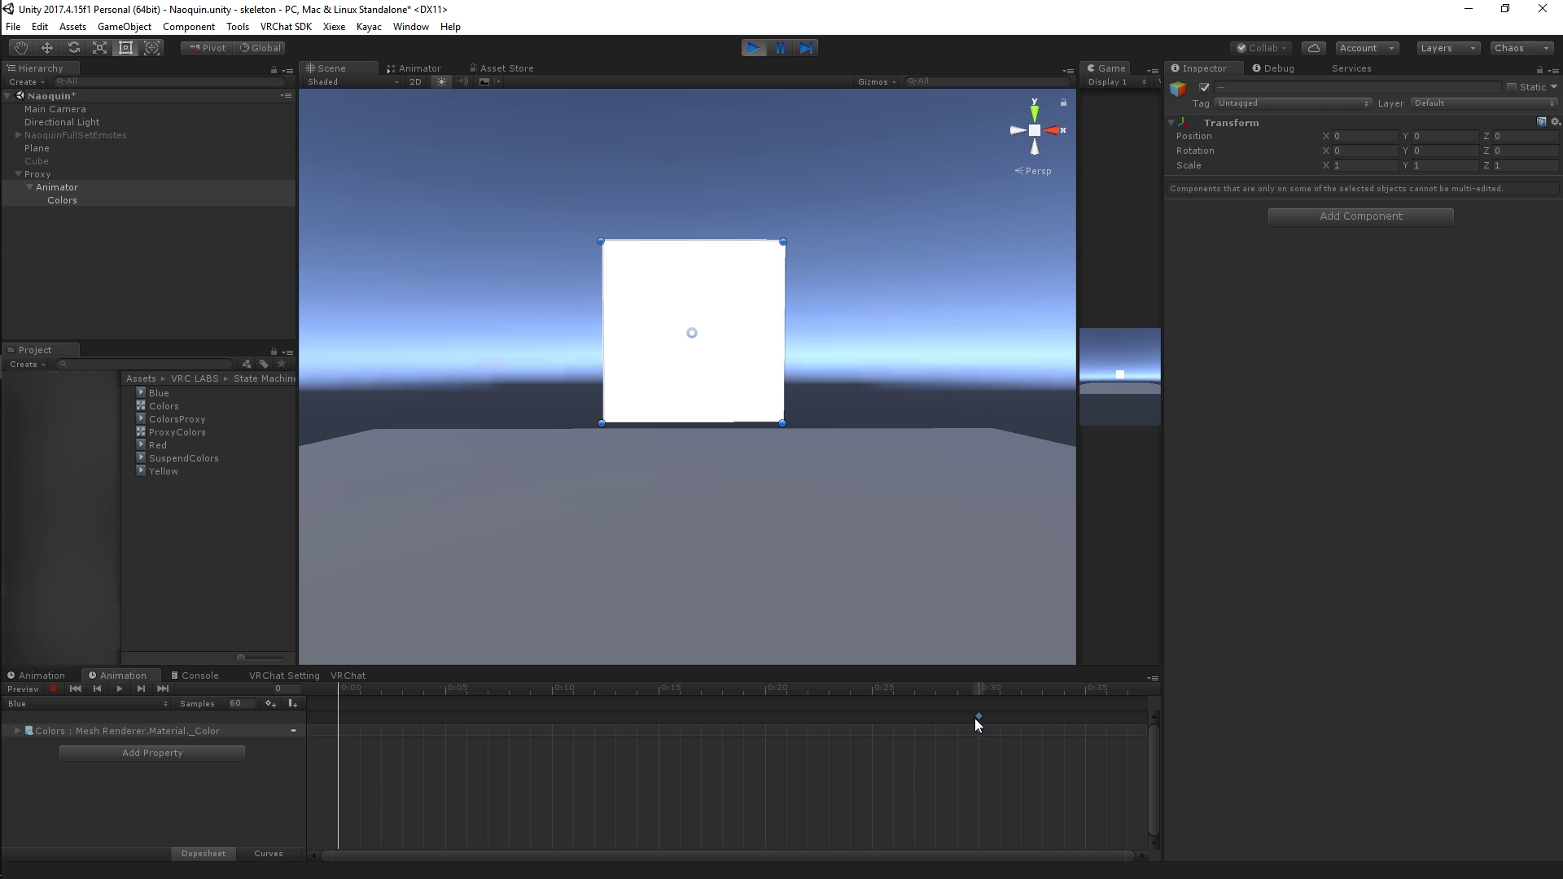
click(150, 704)
click(134, 772)
scroll(692, 765, down, 6)
scroll(656, 768, down, 2)
scroll(570, 741, down, 1)
drag(359, 727, 980, 729)
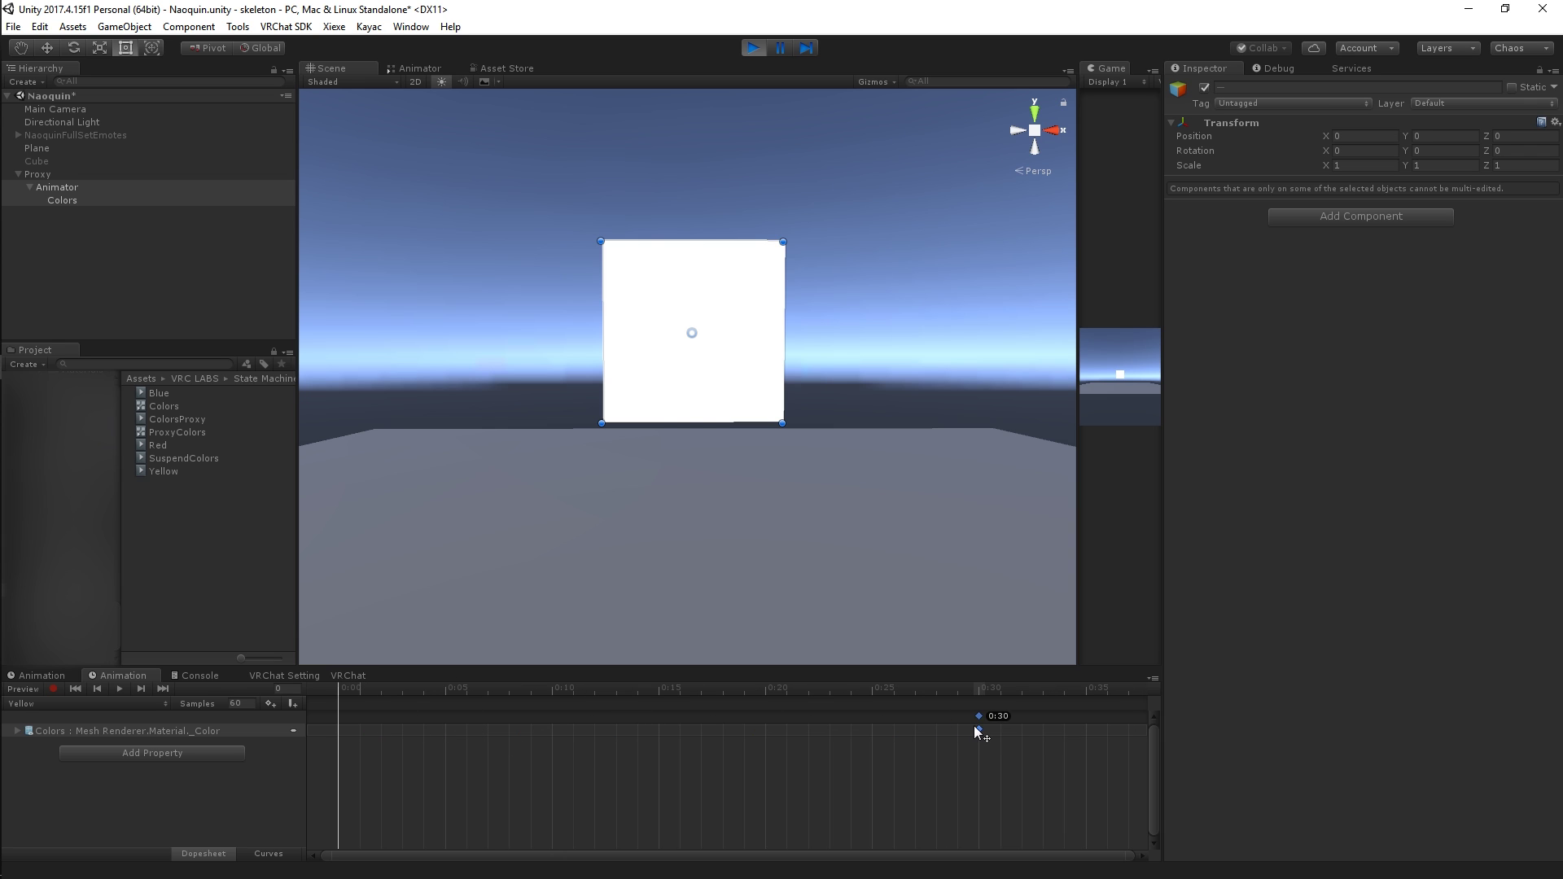
Enable then disable the Proxy's animator to test cycling, and select Colors.
click(83, 174)
click(1196, 184)
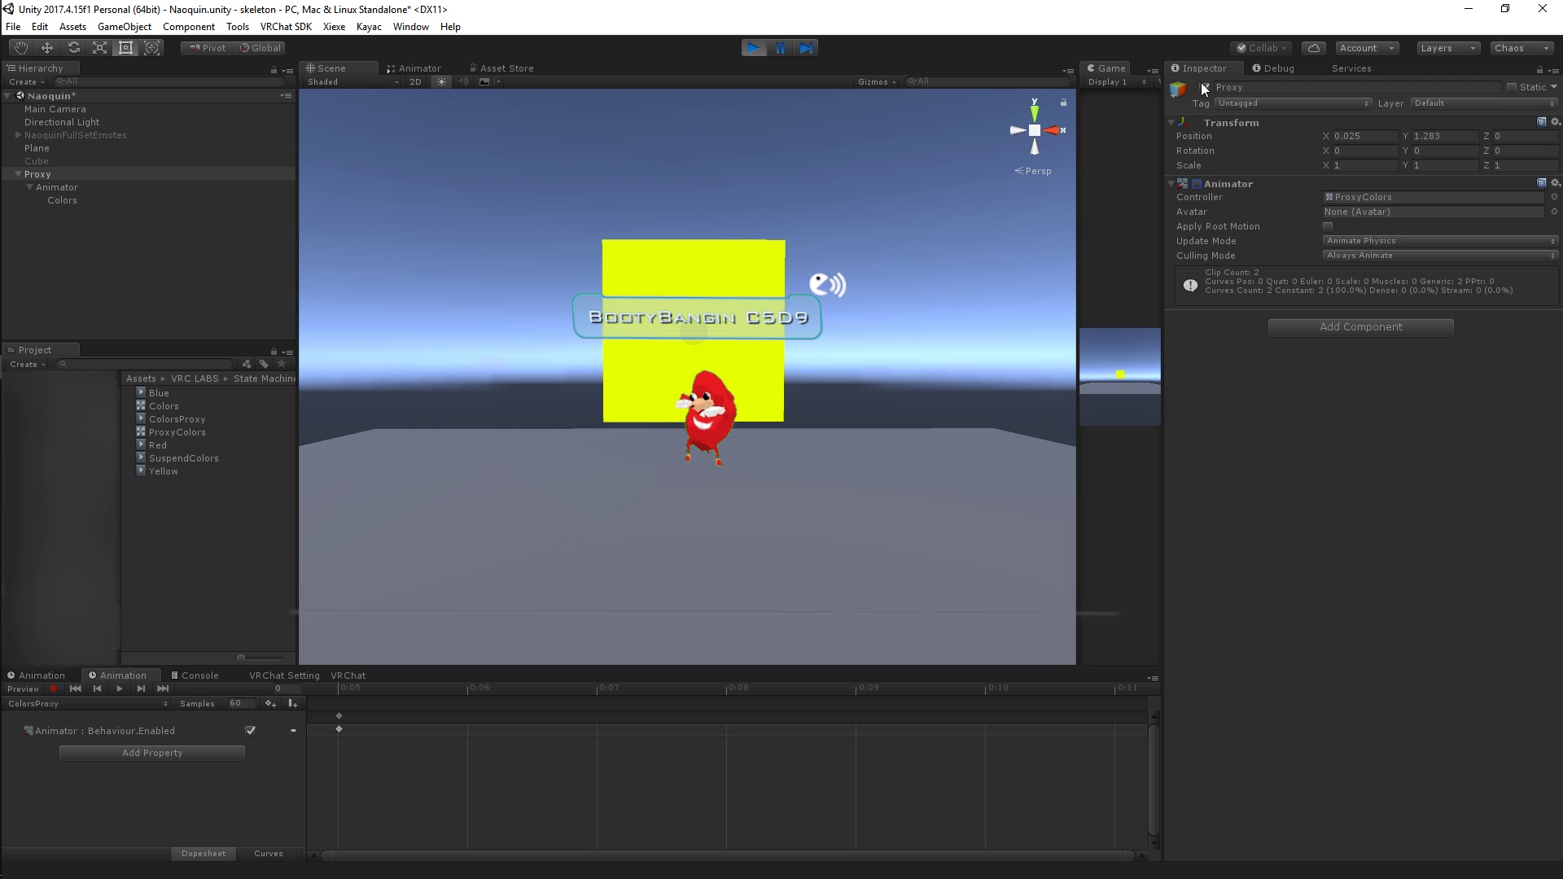
click(1196, 184)
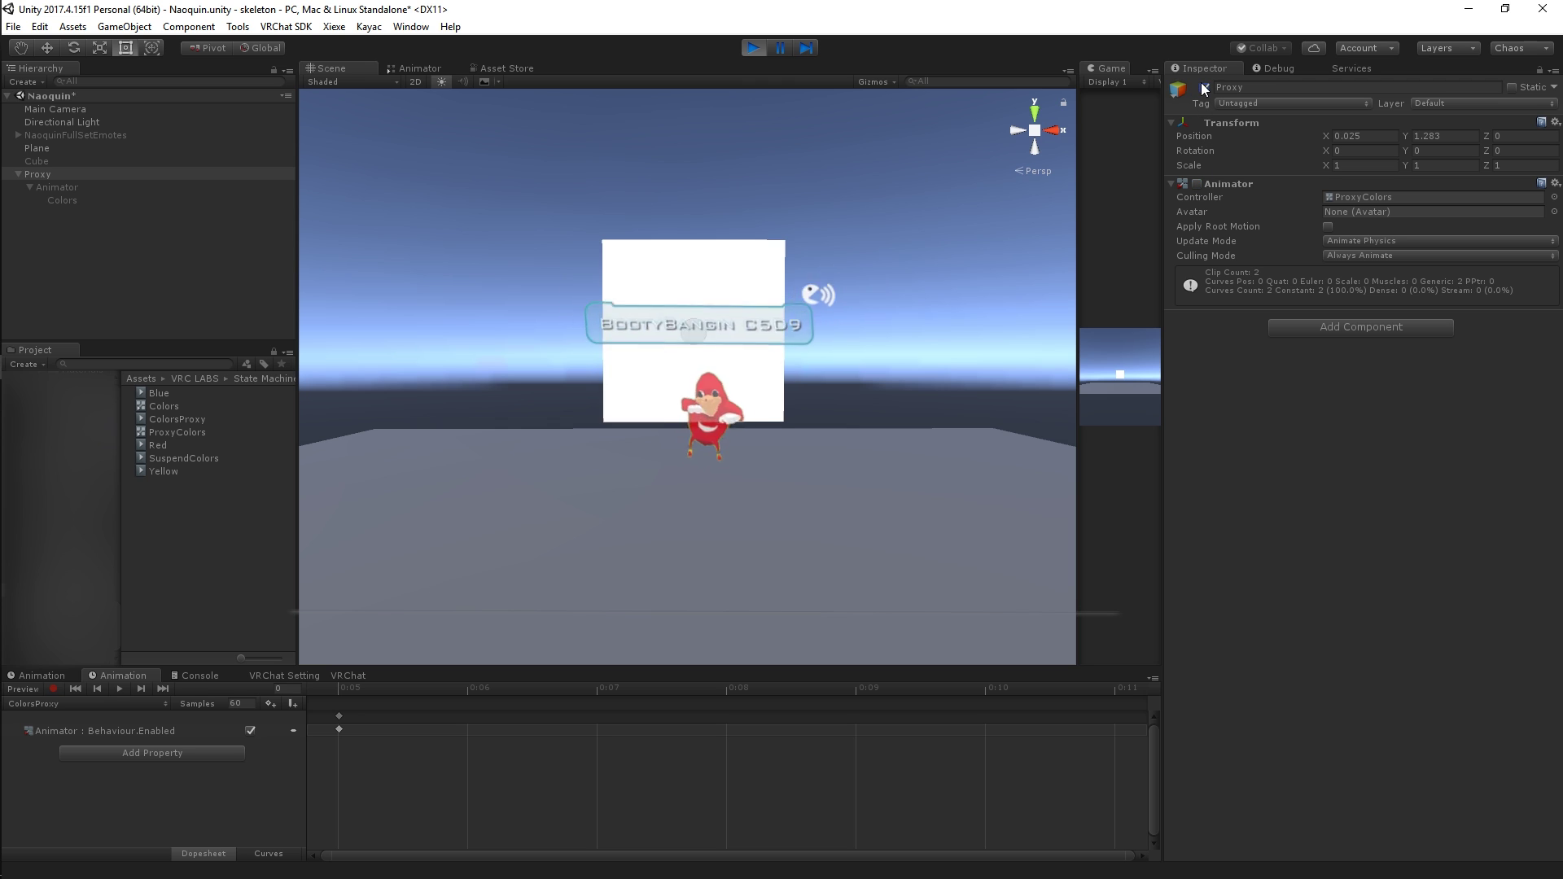
click(153, 196)
Create an empty animation clip asset called Gesture via Create > Animation.
click(153, 183)
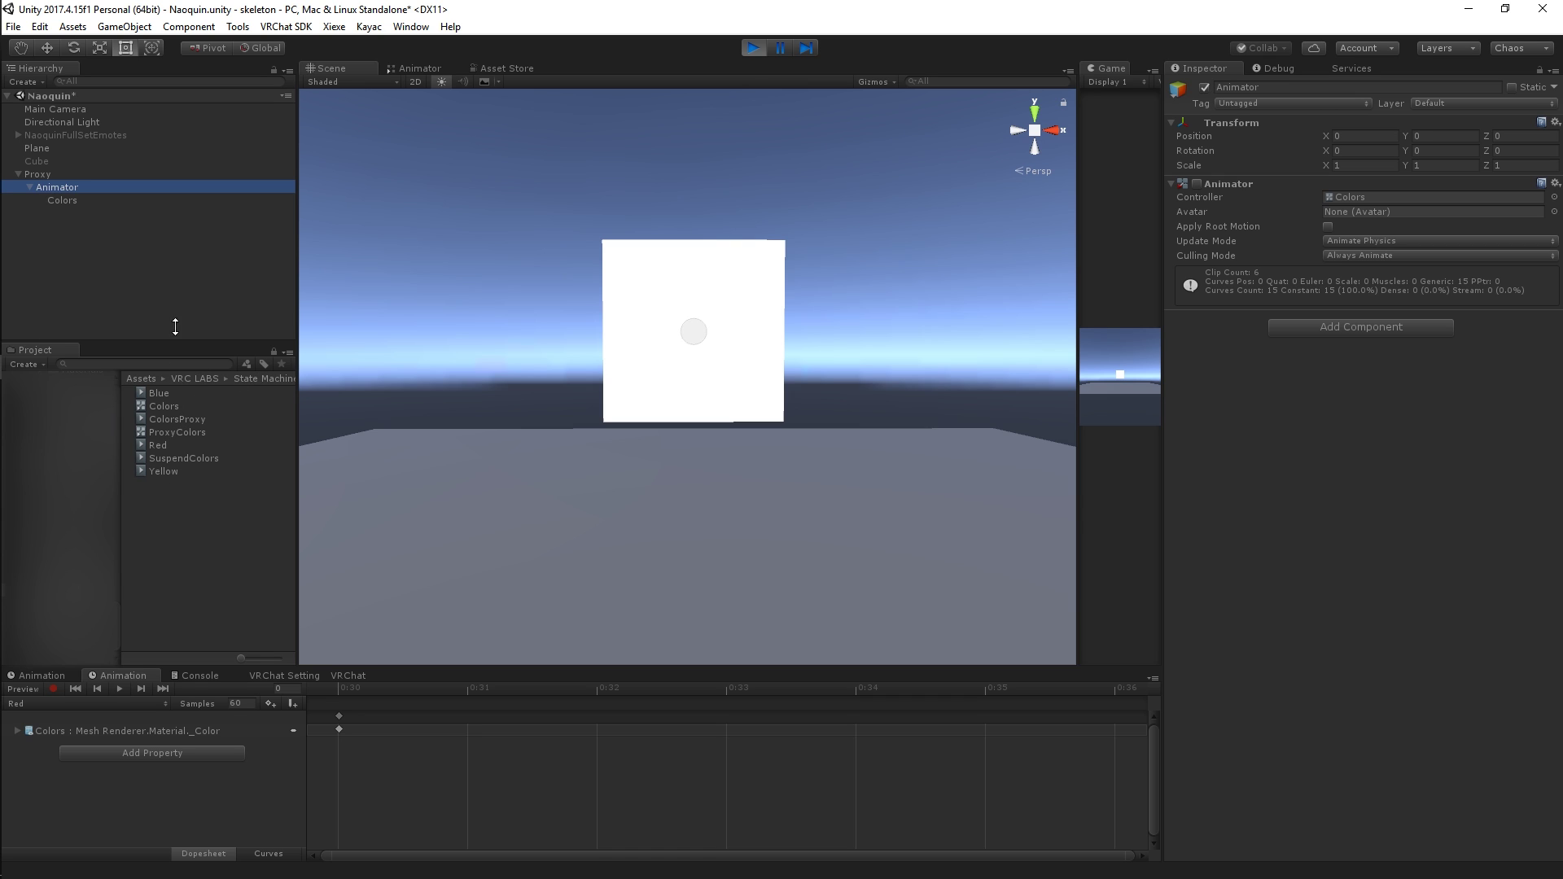
click(101, 174)
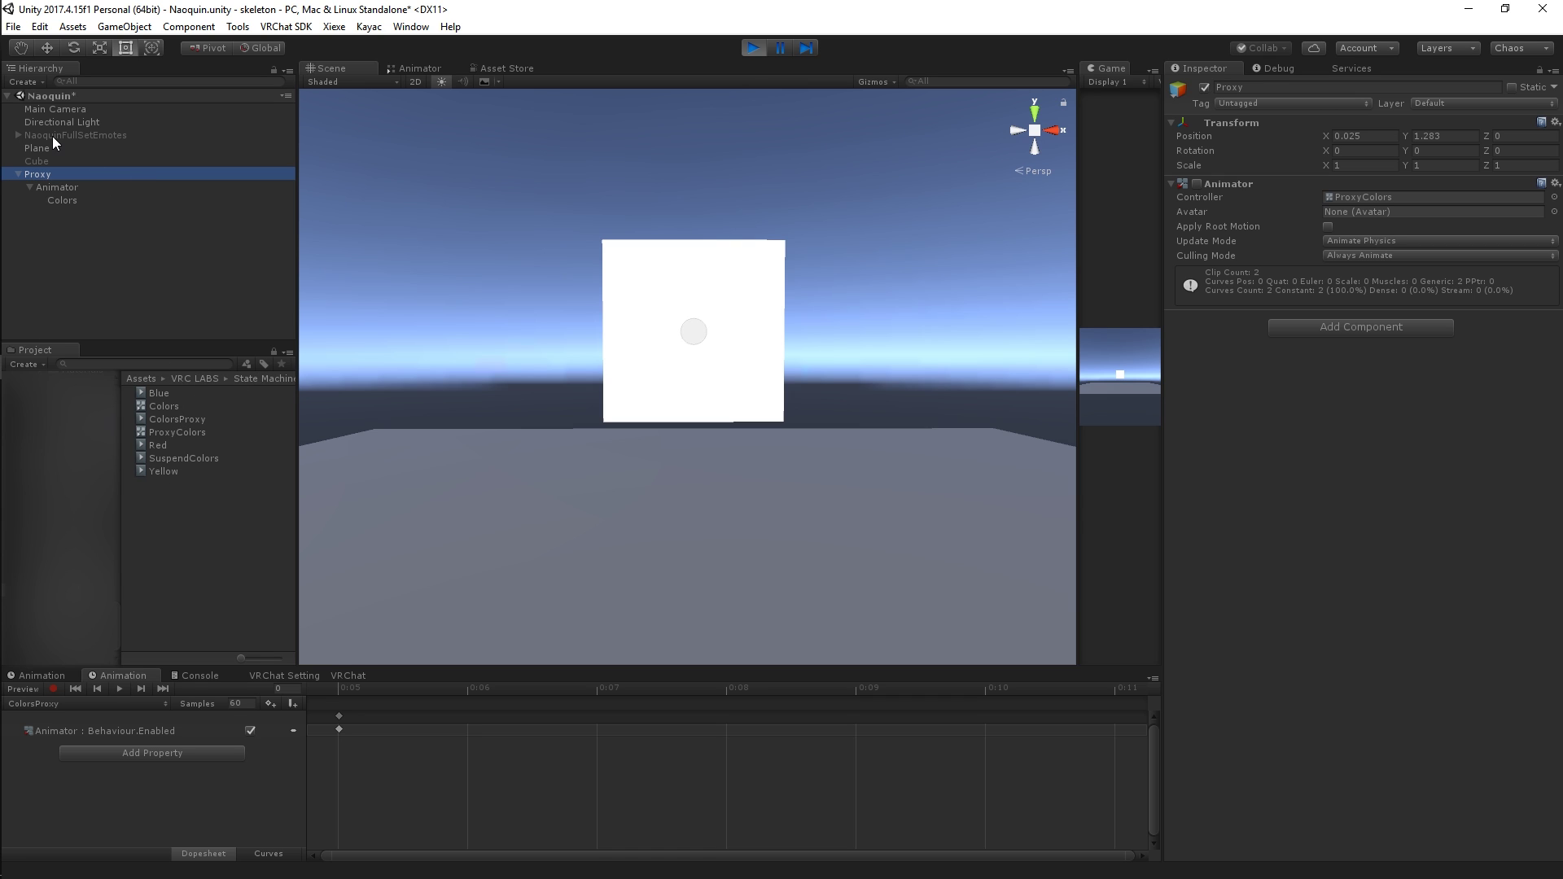
click(454, 495)
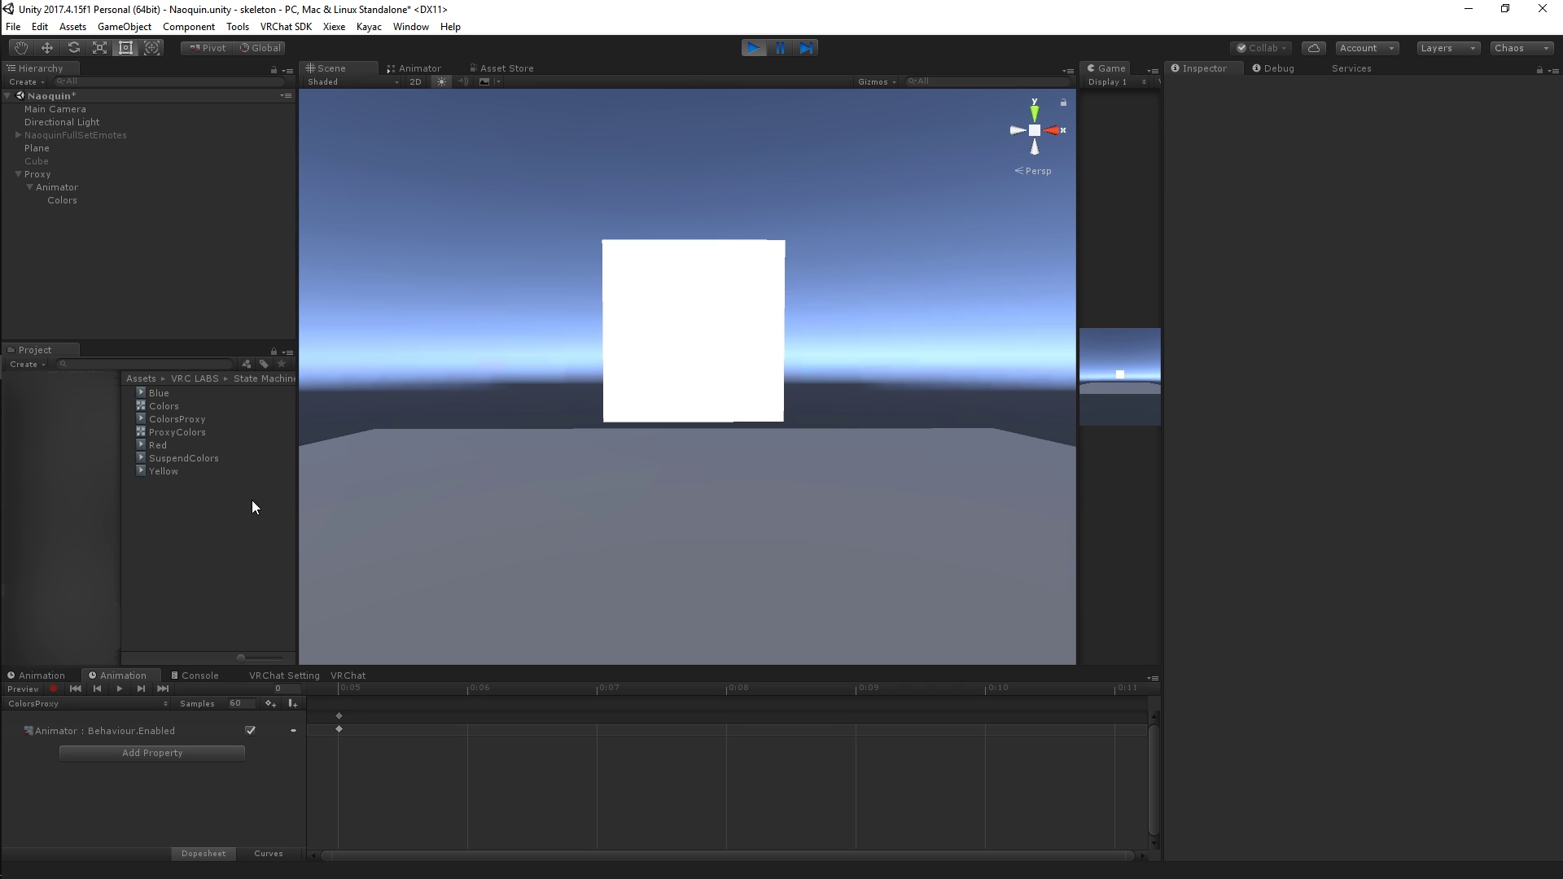
right_click(218, 493)
mouse_move(359, 500)
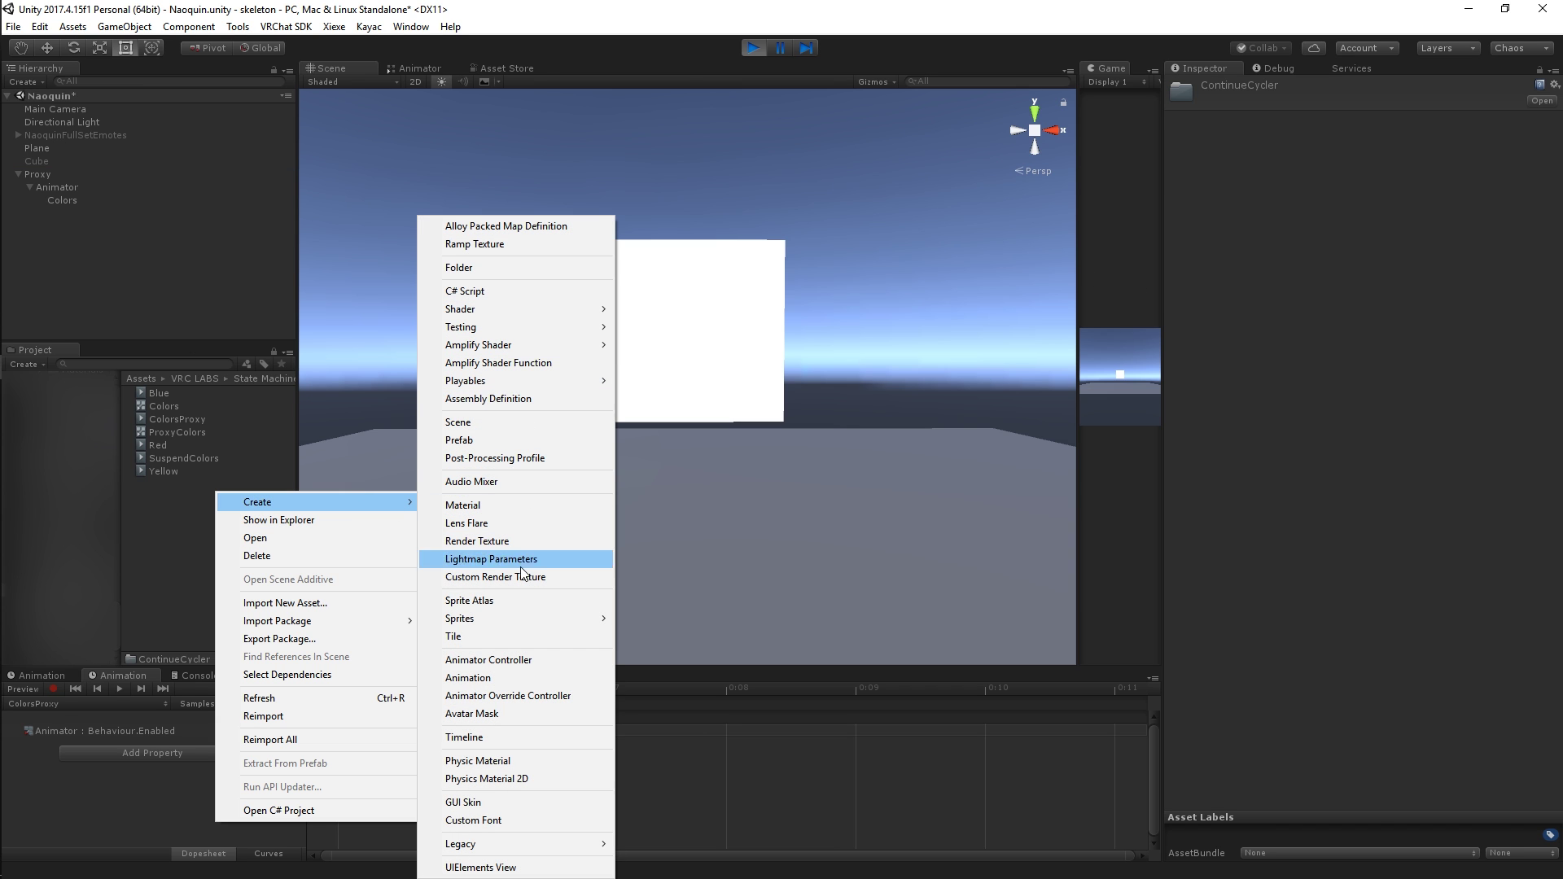
click(476, 677)
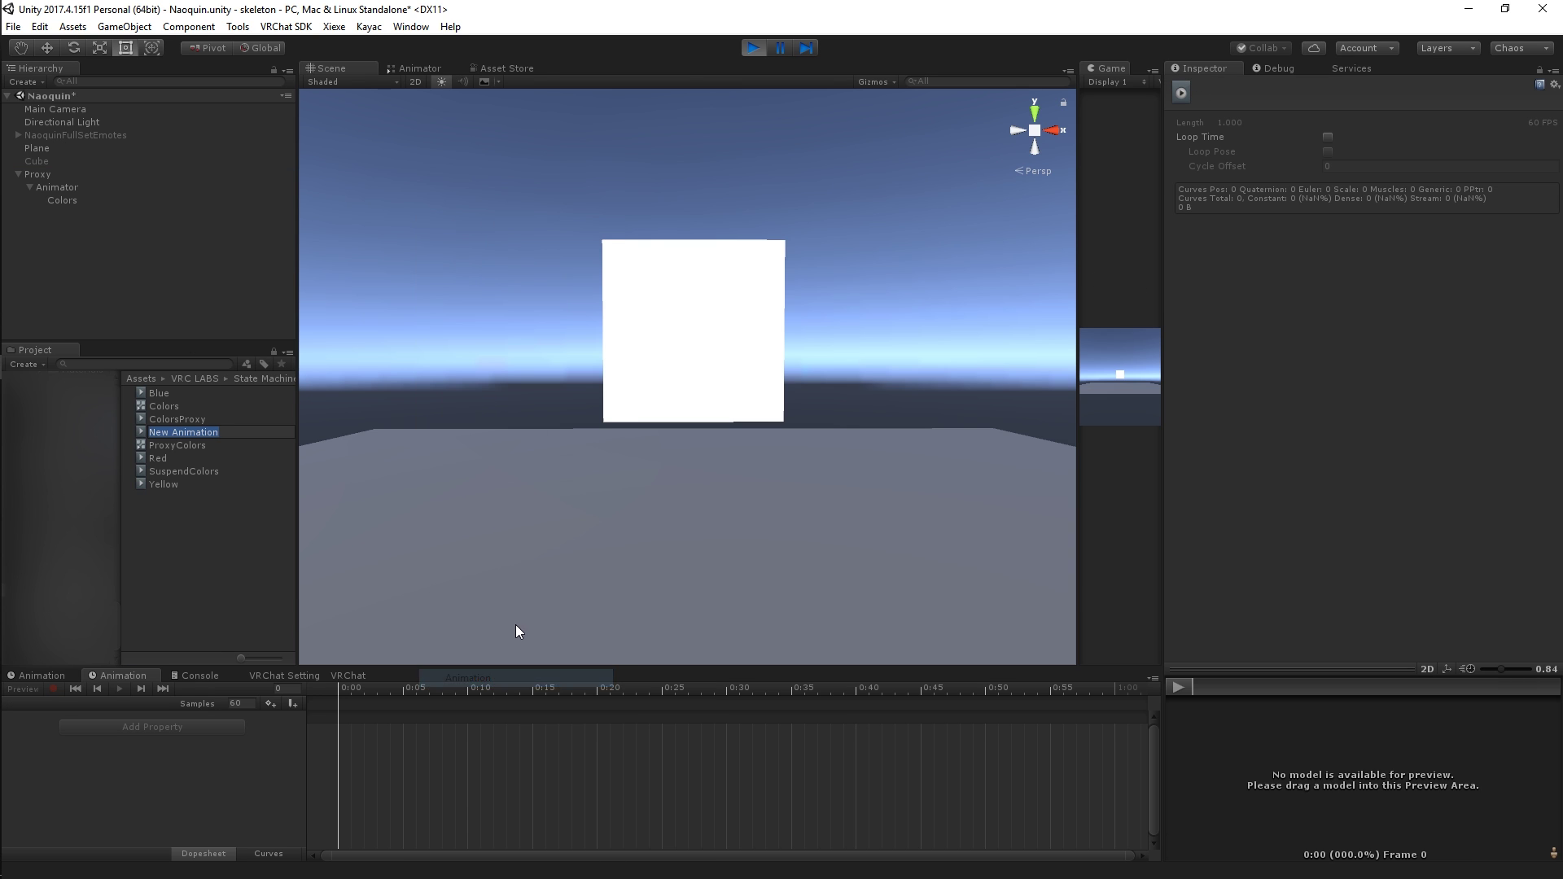
text(Gesture)
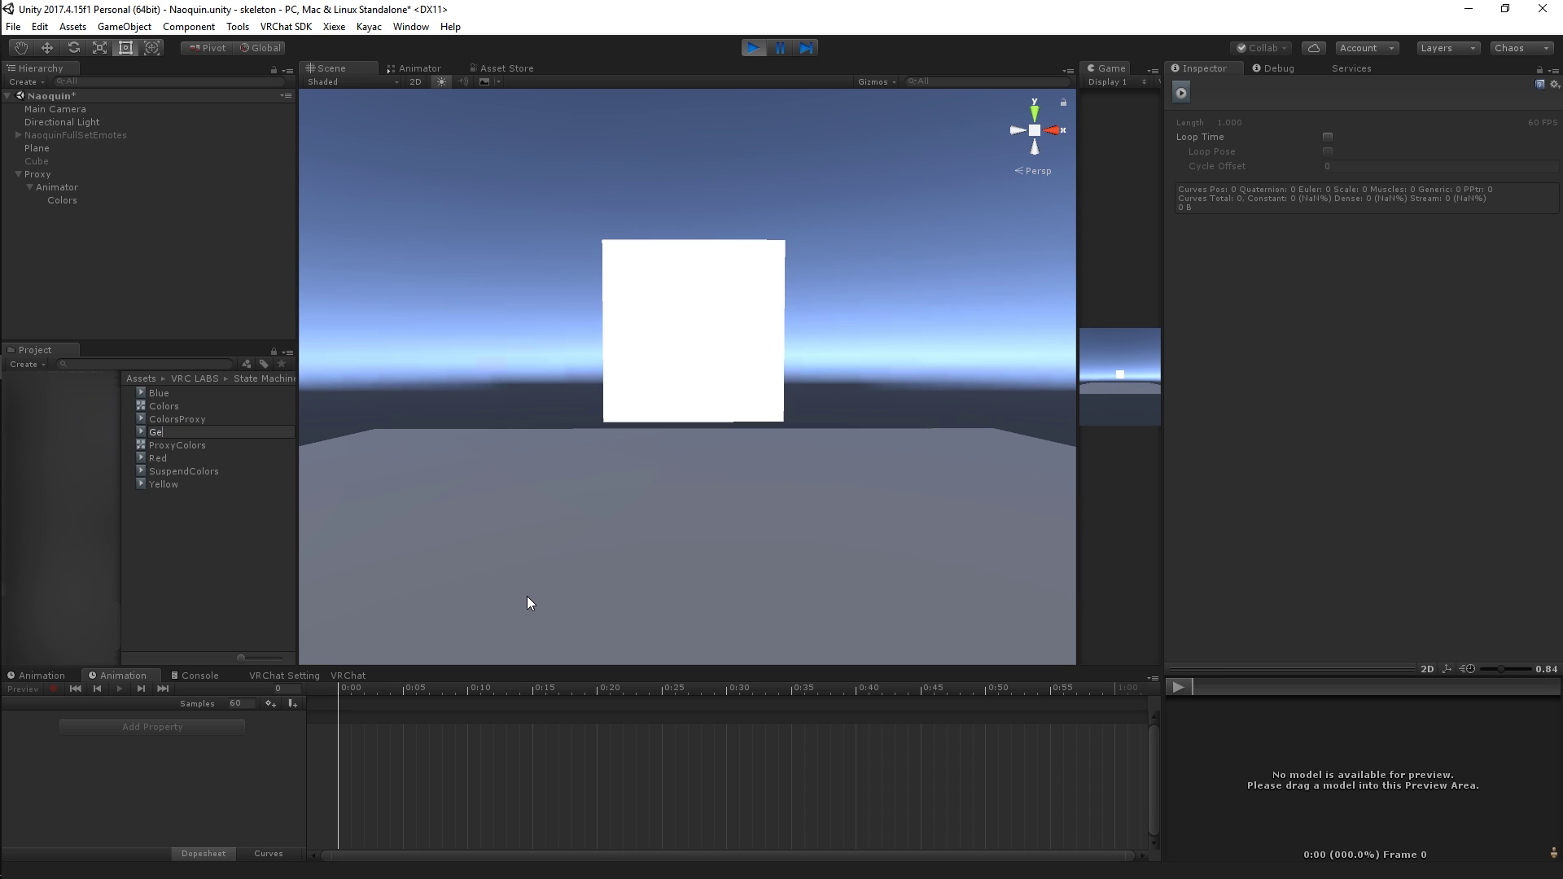
key(Return)
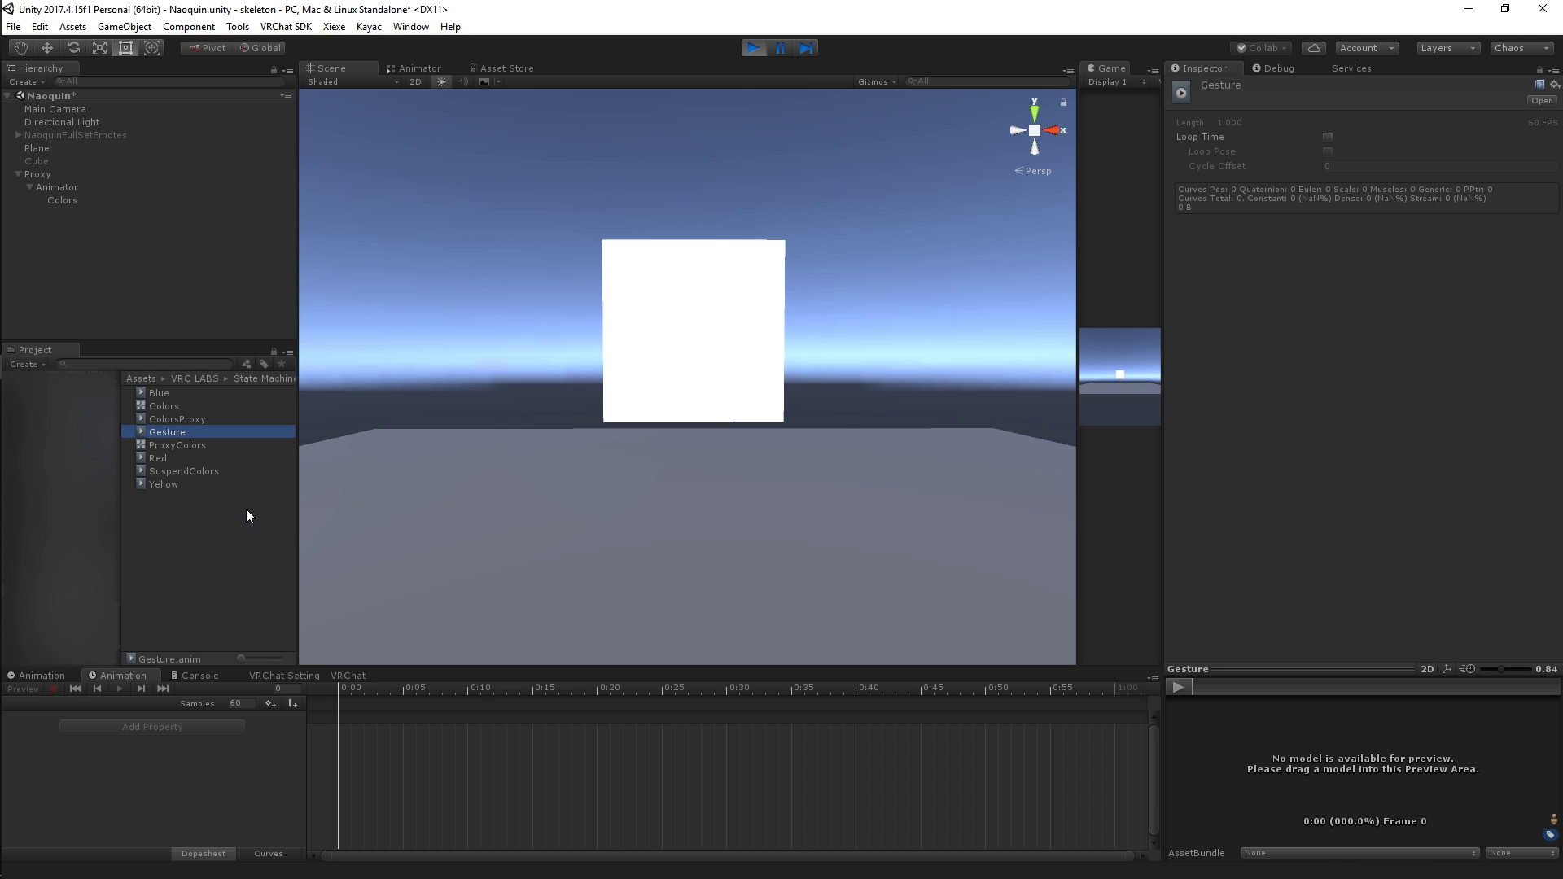
Build a chain of nested empty GameObjects and drag Proxy under the deepest one.
click(200, 519)
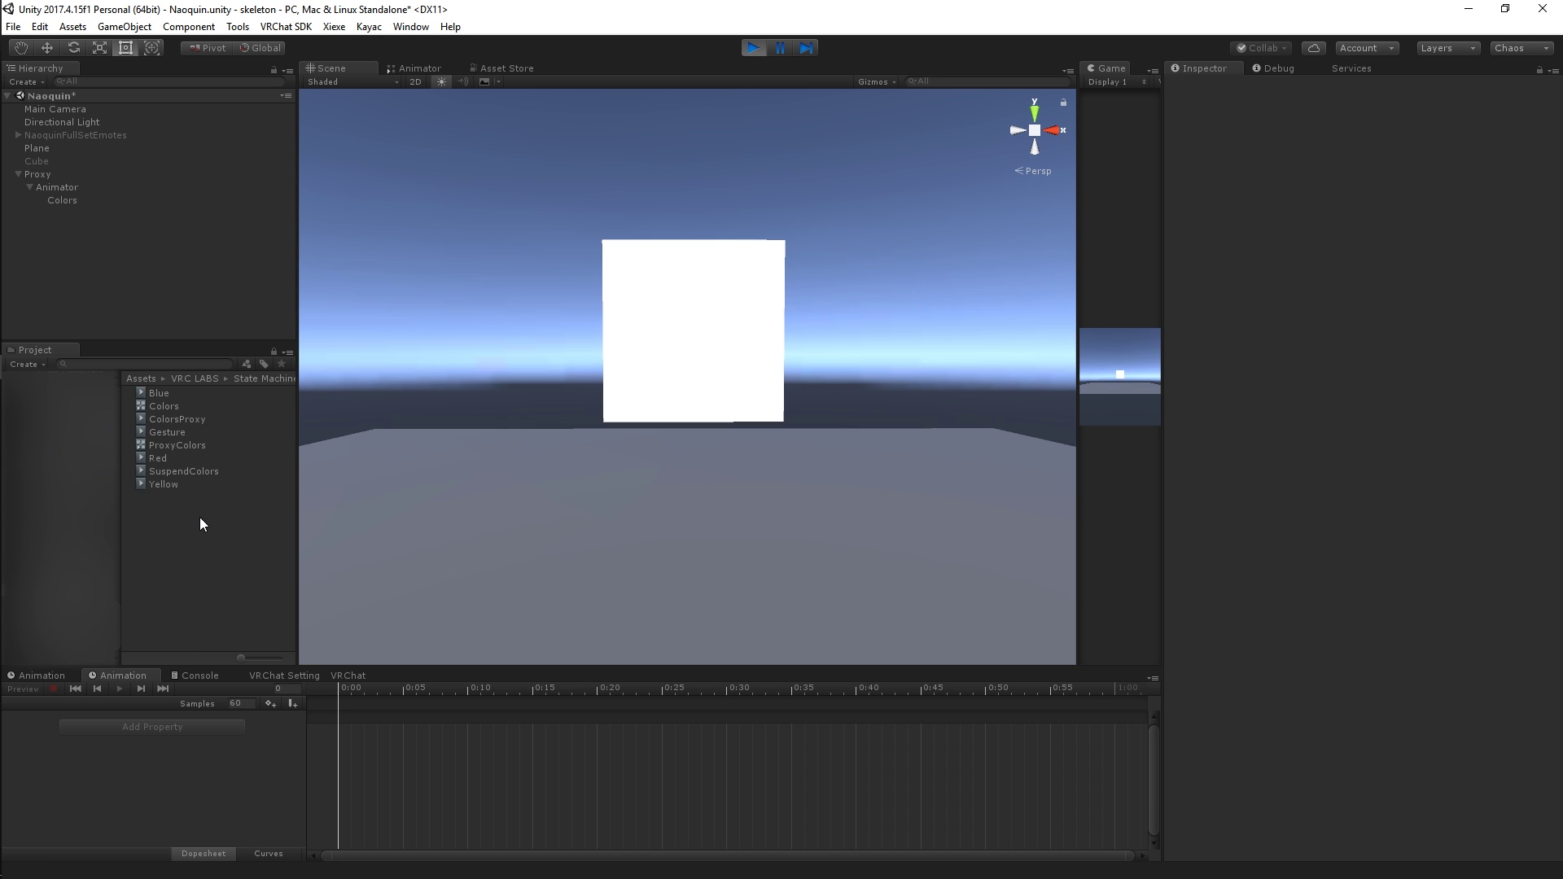
click(46, 82)
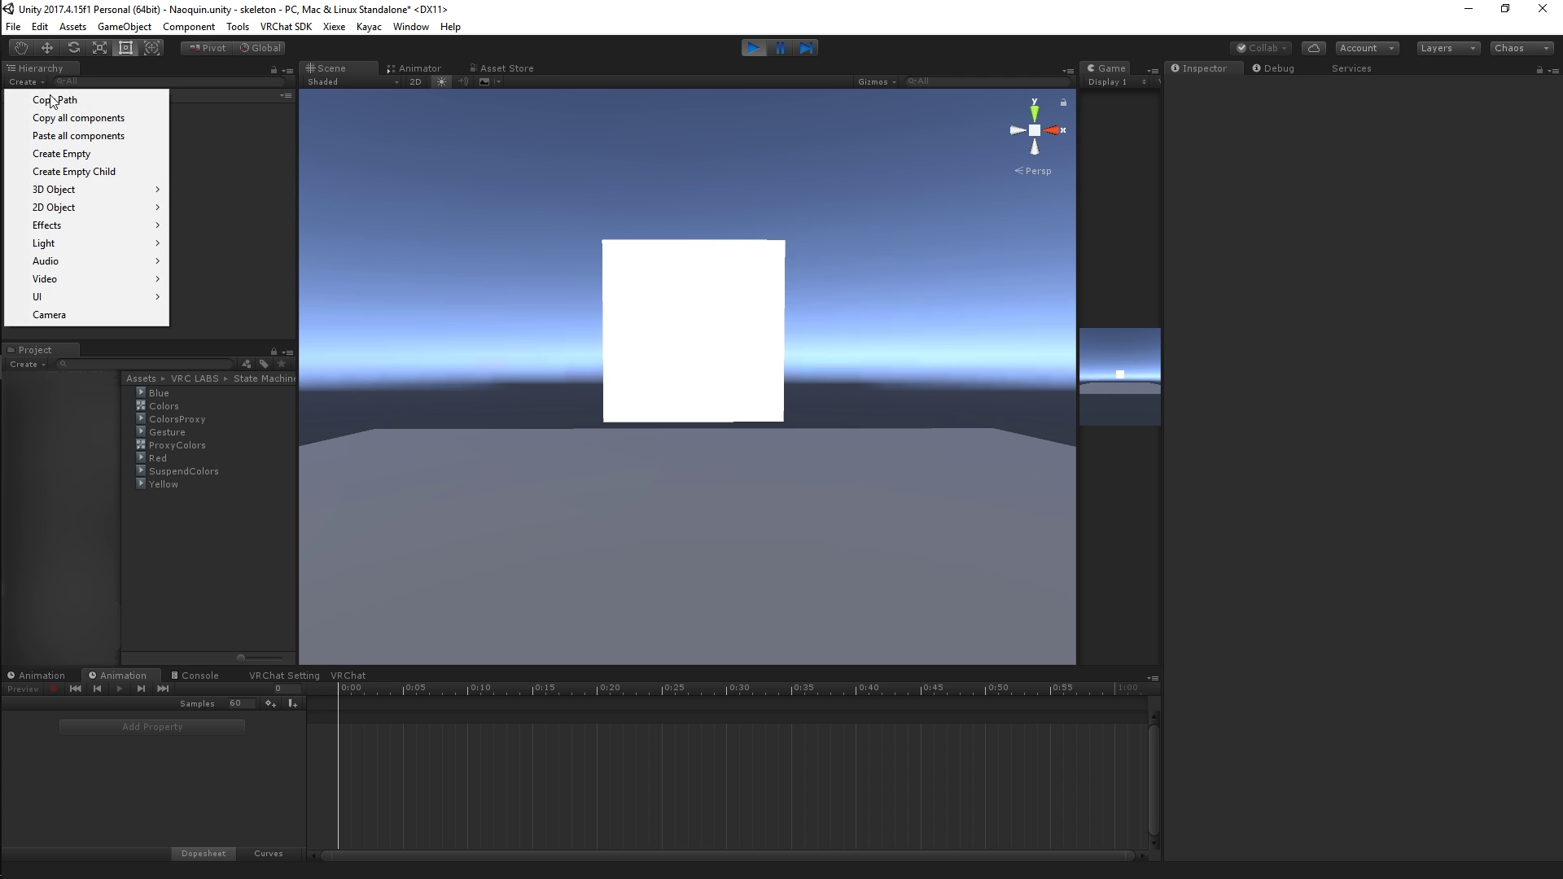
click(61, 153)
click(36, 80)
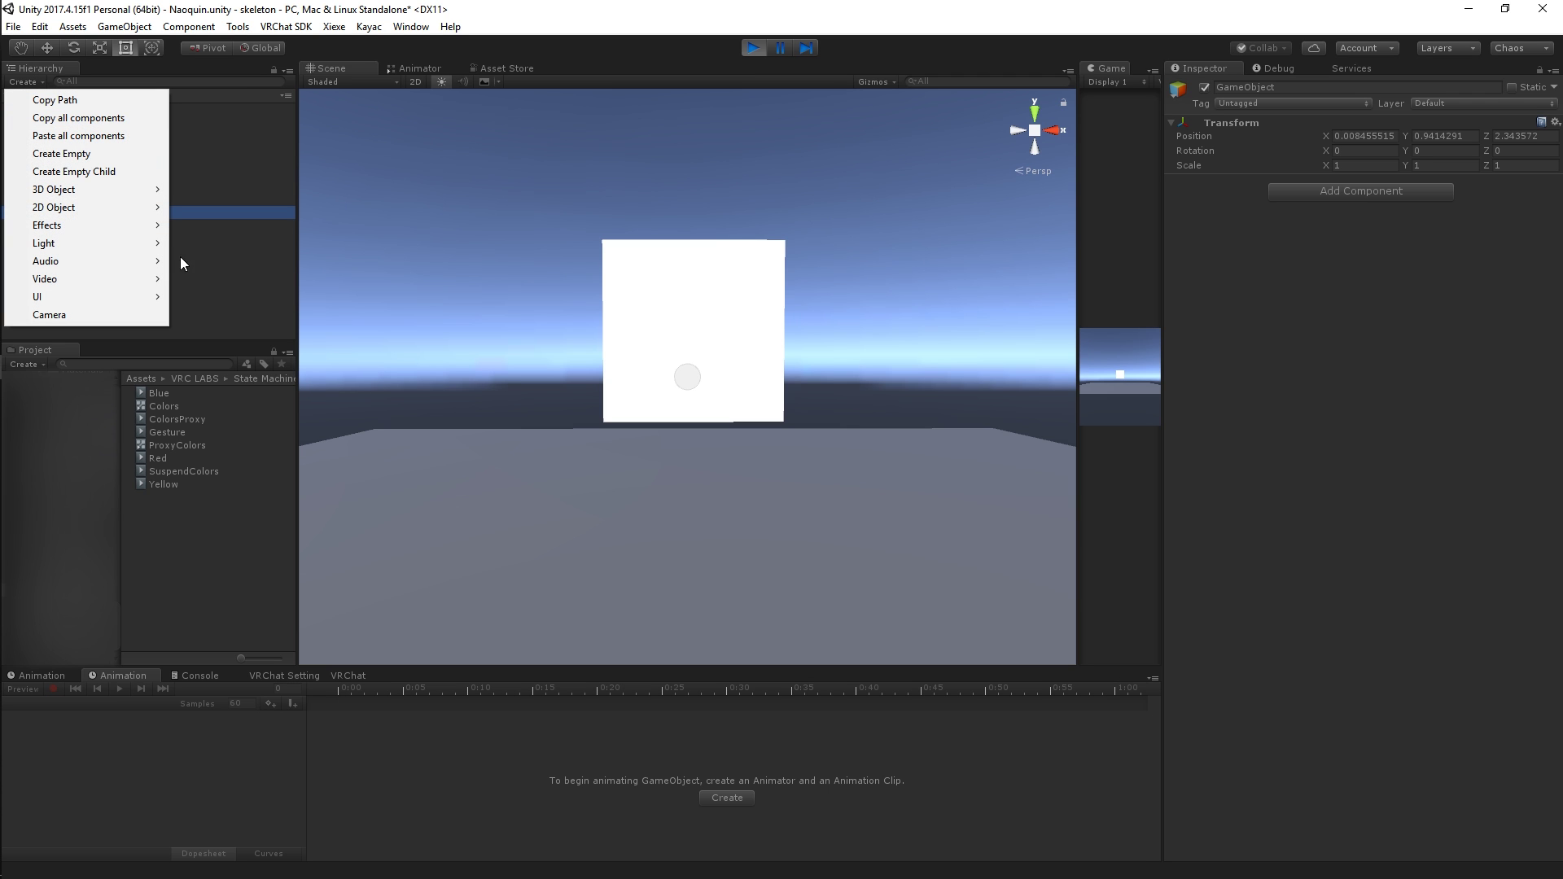
click(81, 171)
click(29, 82)
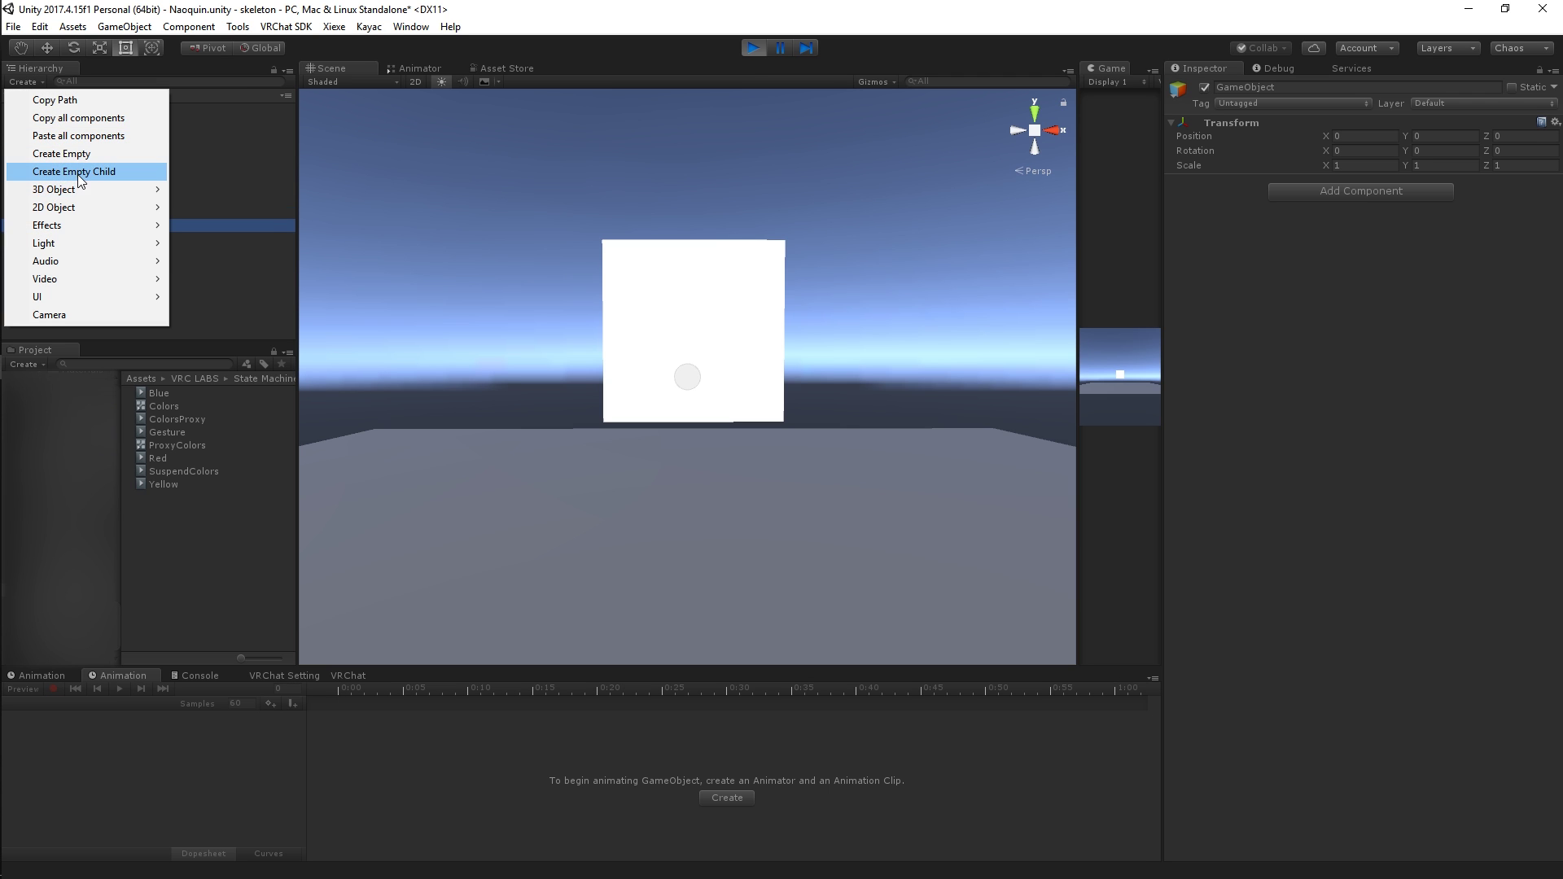
click(76, 172)
click(31, 83)
click(82, 172)
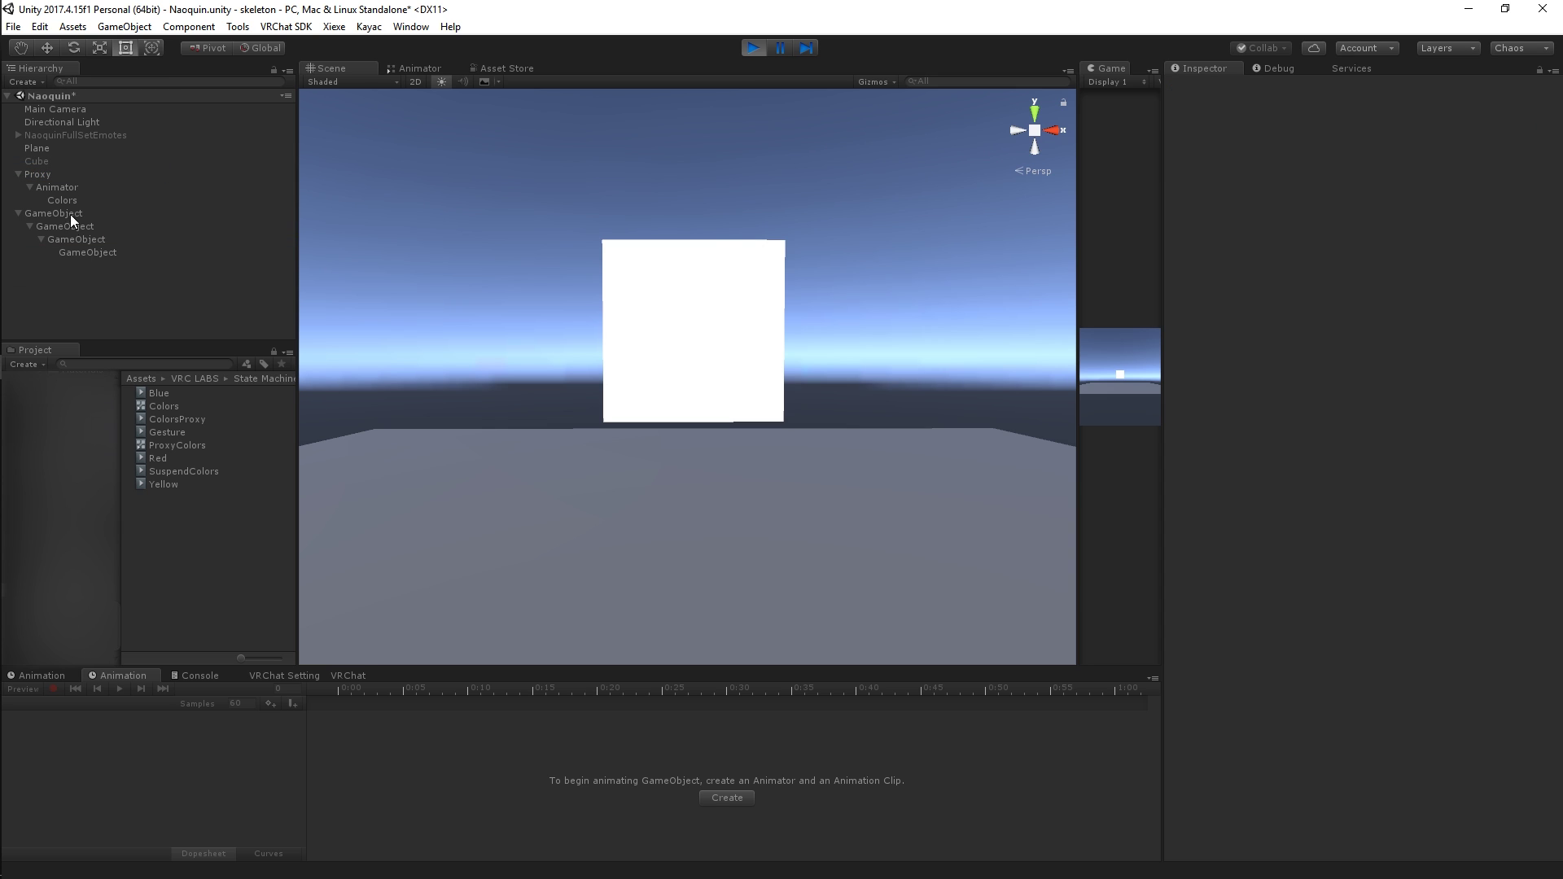
drag(38, 173, 91, 252)
click(207, 287)
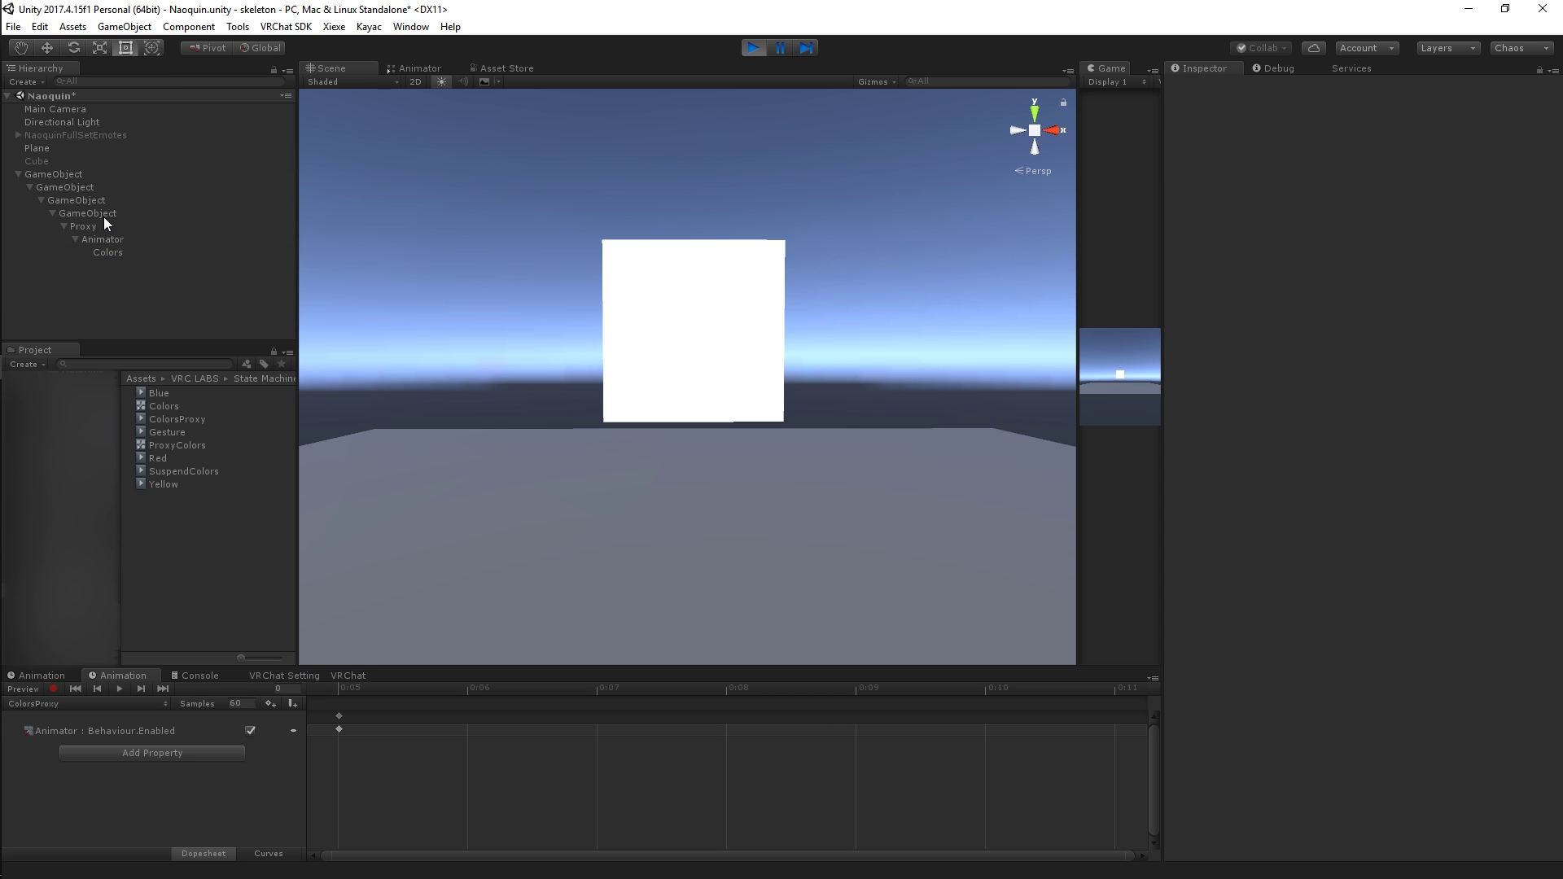
Add a RenameThis : Behaviour.Enabled keyframe to the Gesture clip, then toggle Proxy's Animator.
click(177, 432)
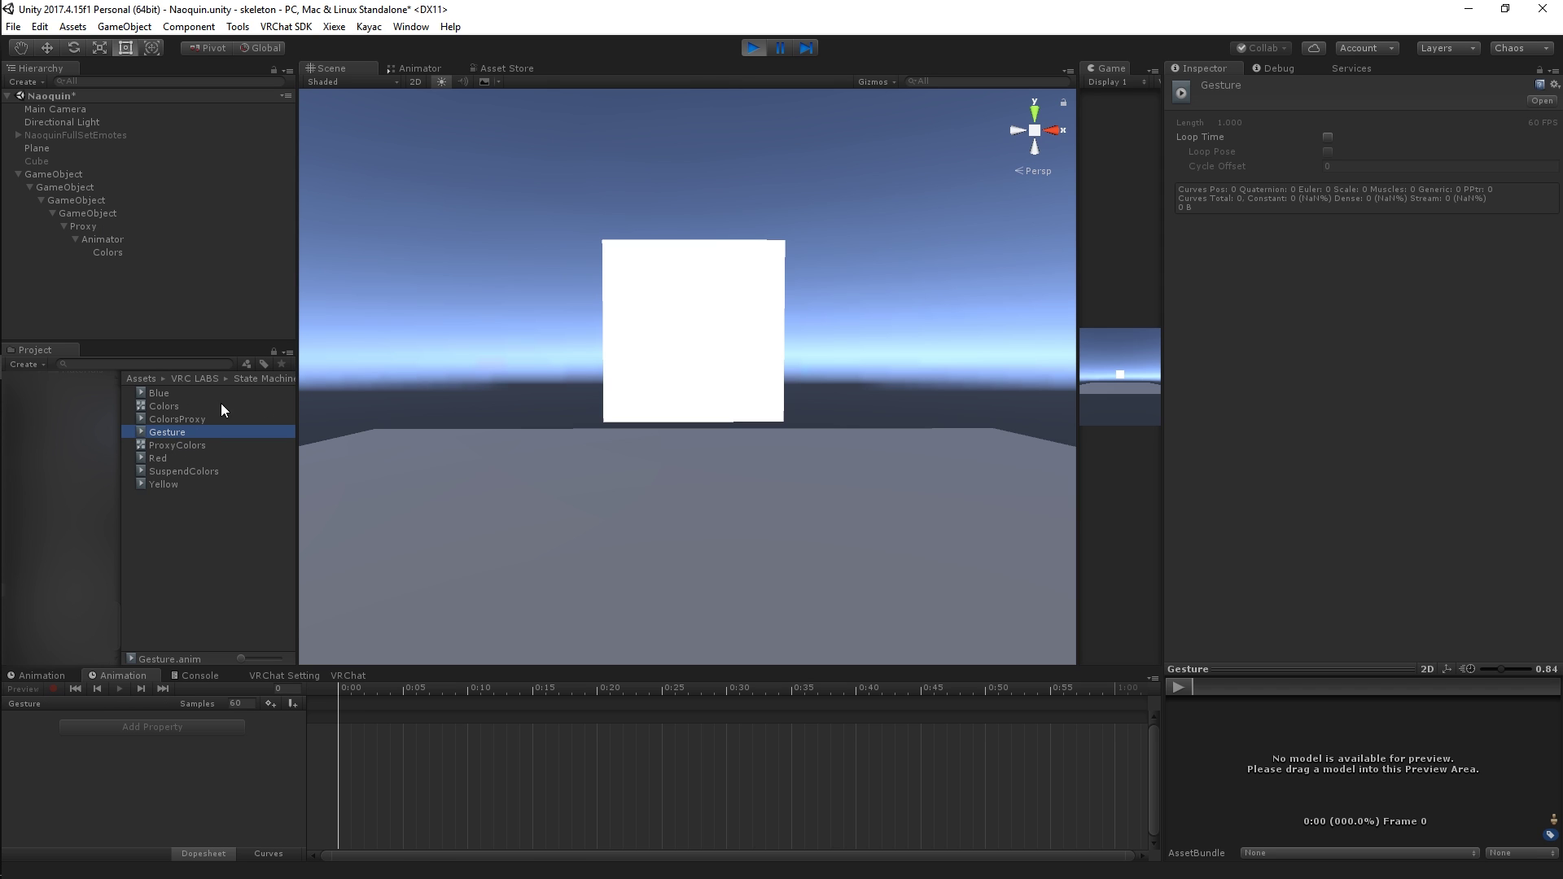
right_click(1185, 96)
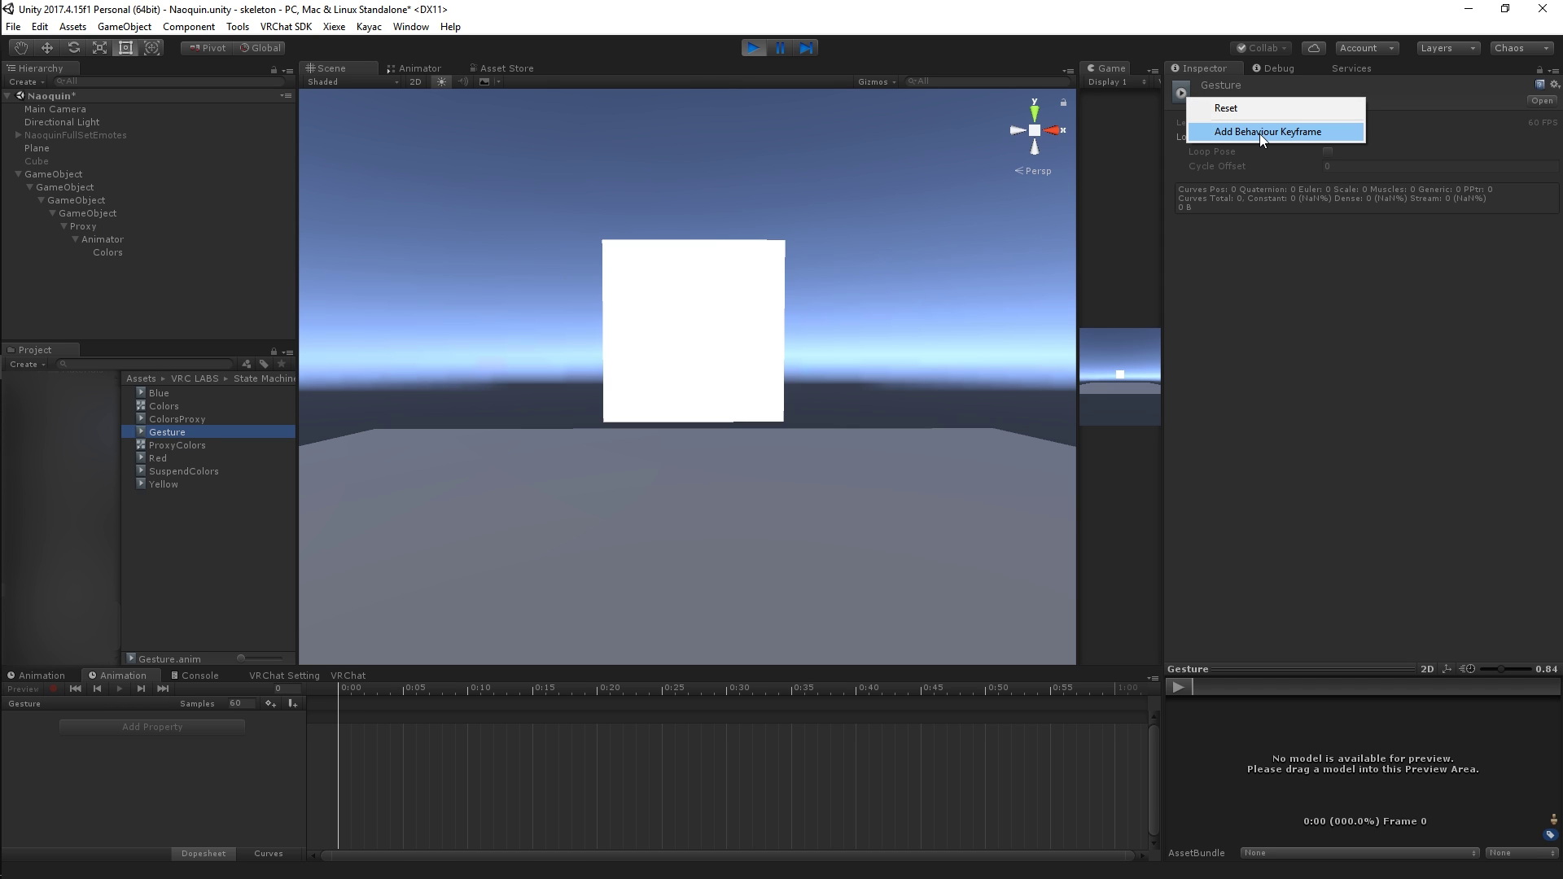
click(1259, 134)
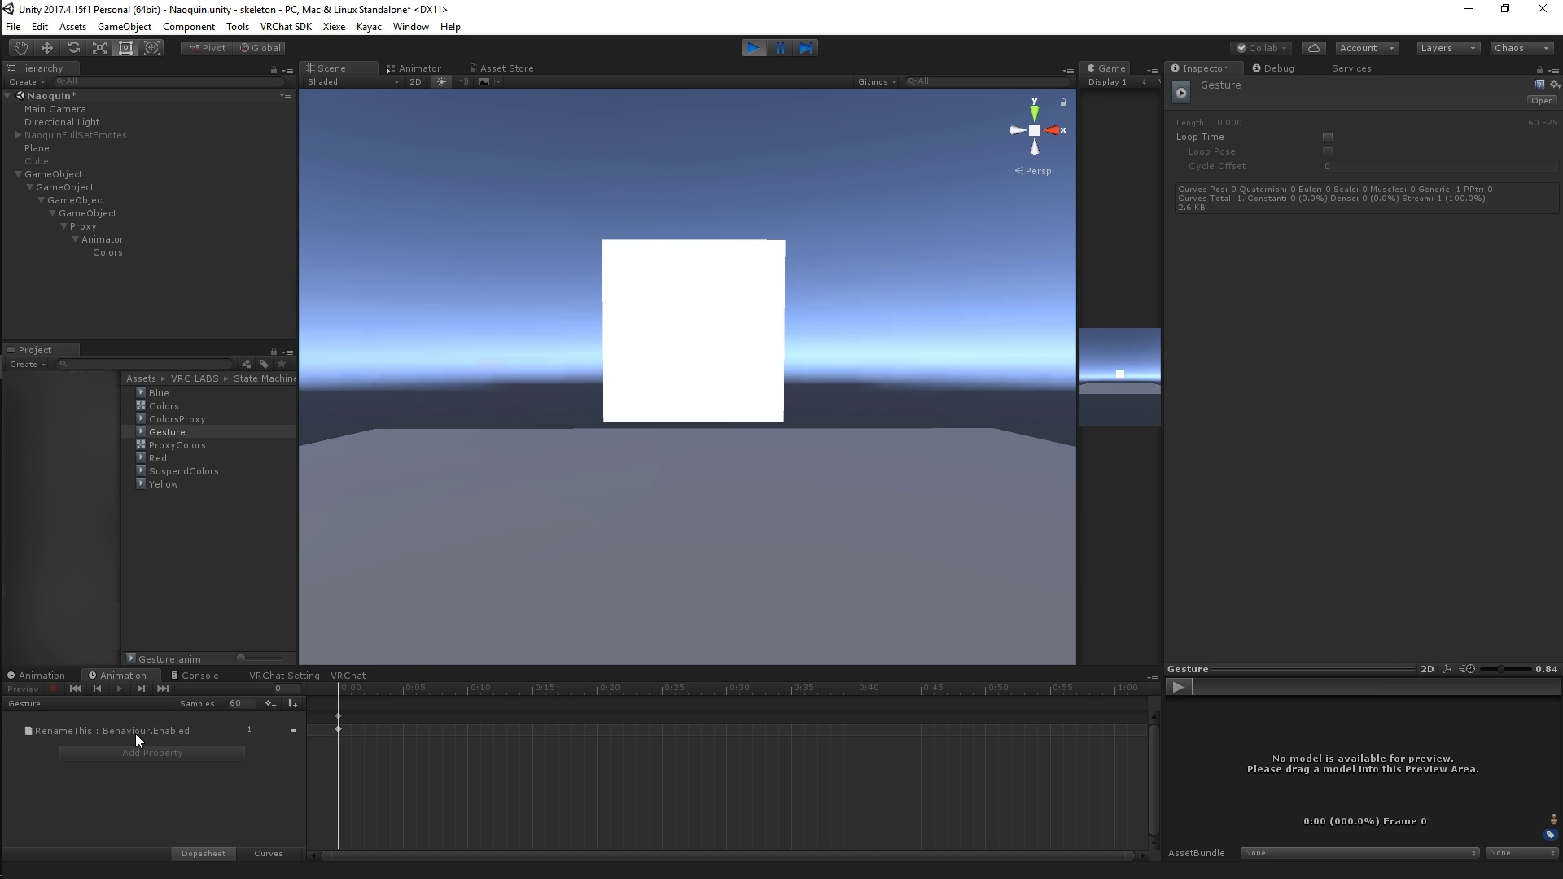
click(137, 732)
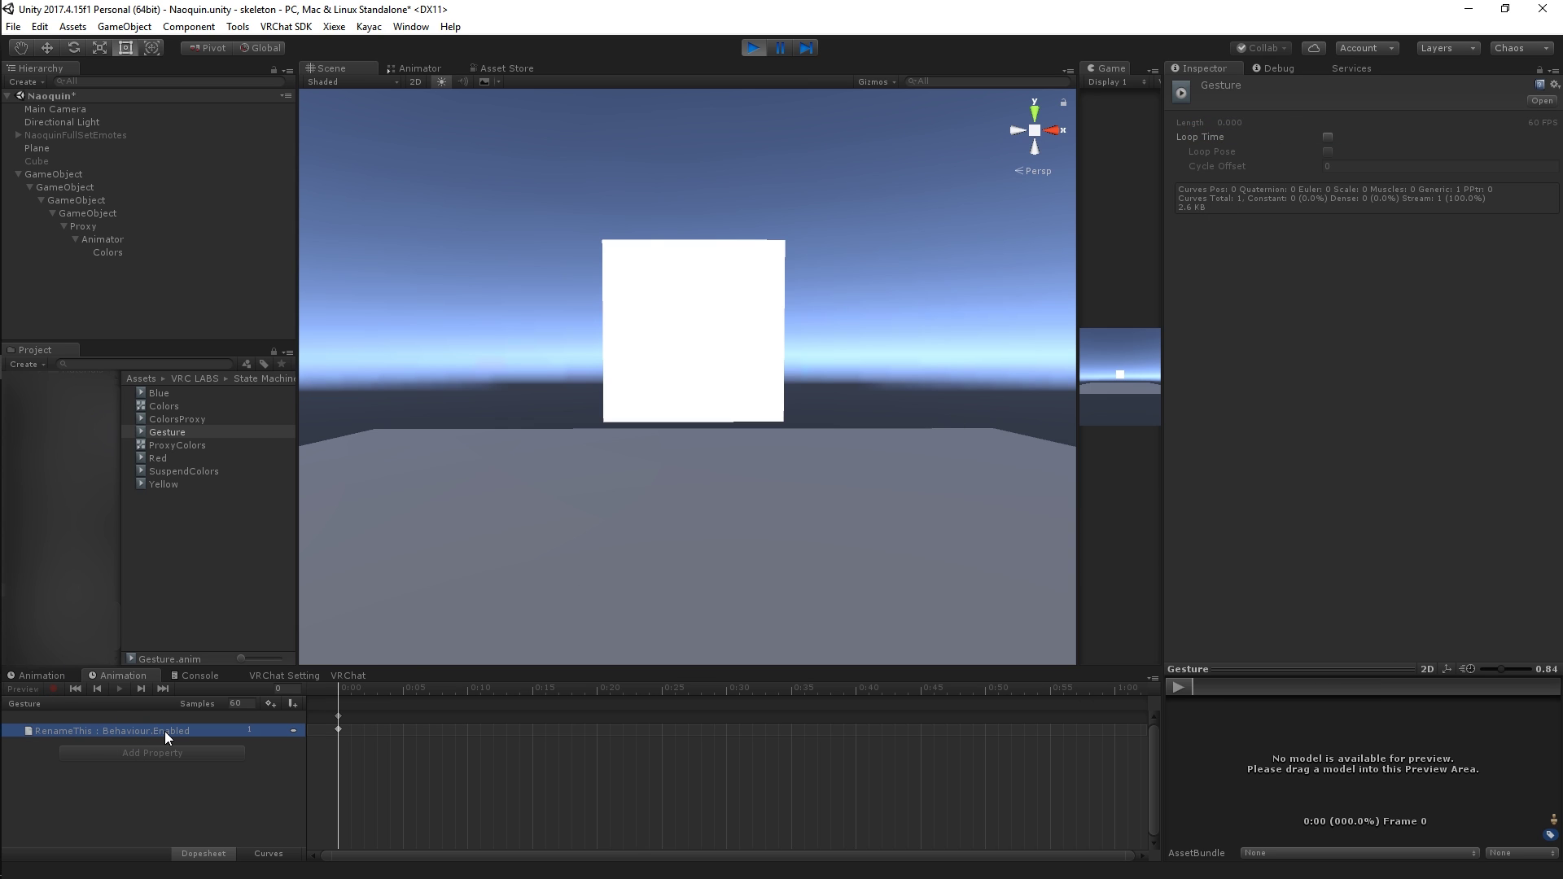
double_click(165, 731)
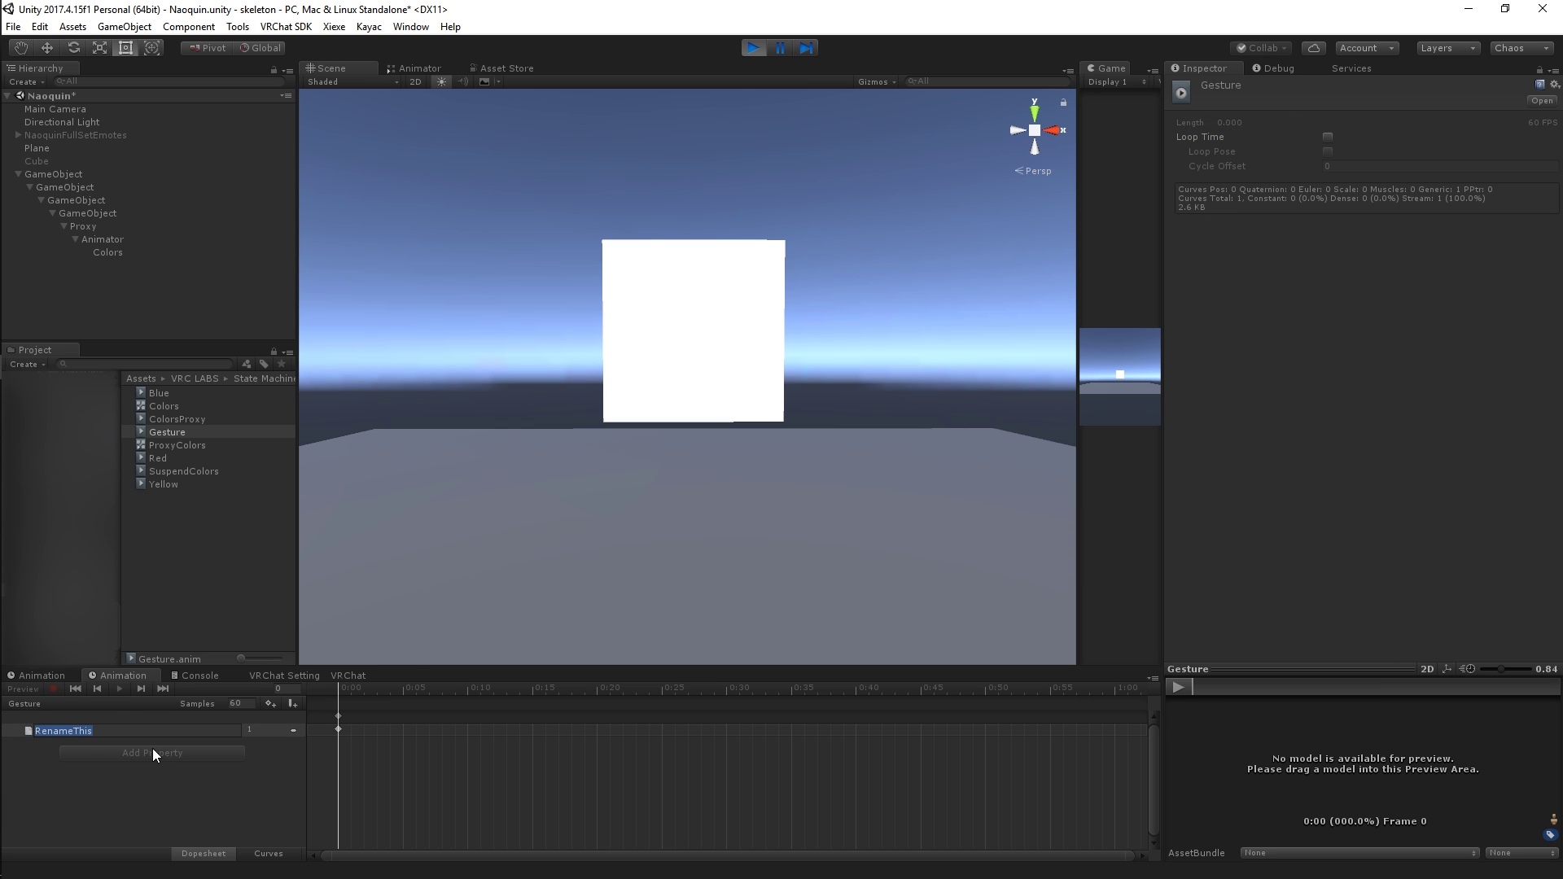
click(92, 226)
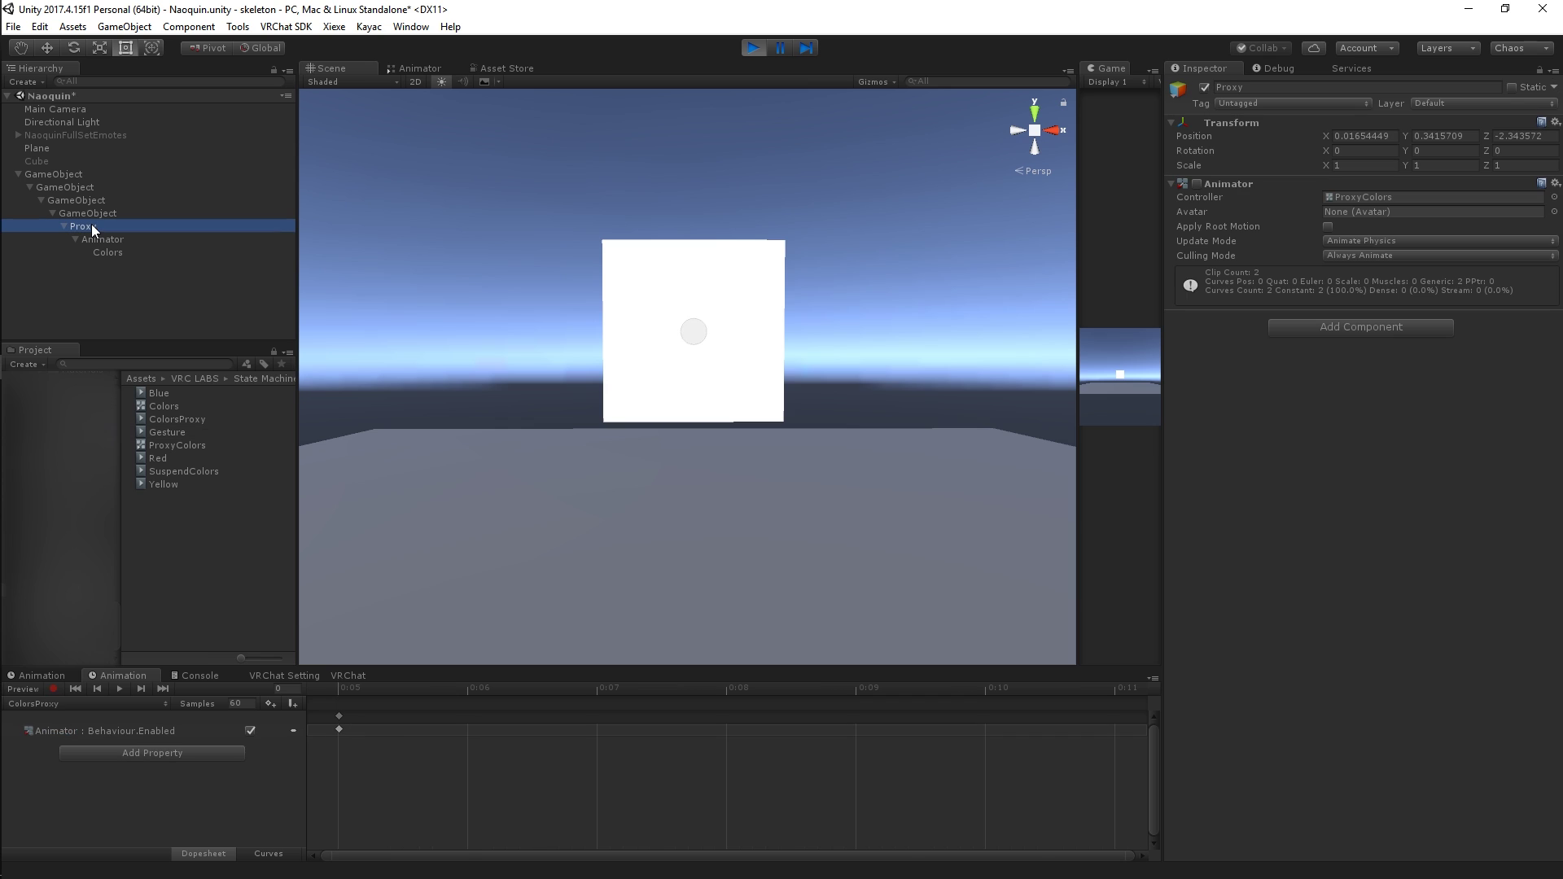
click(1196, 184)
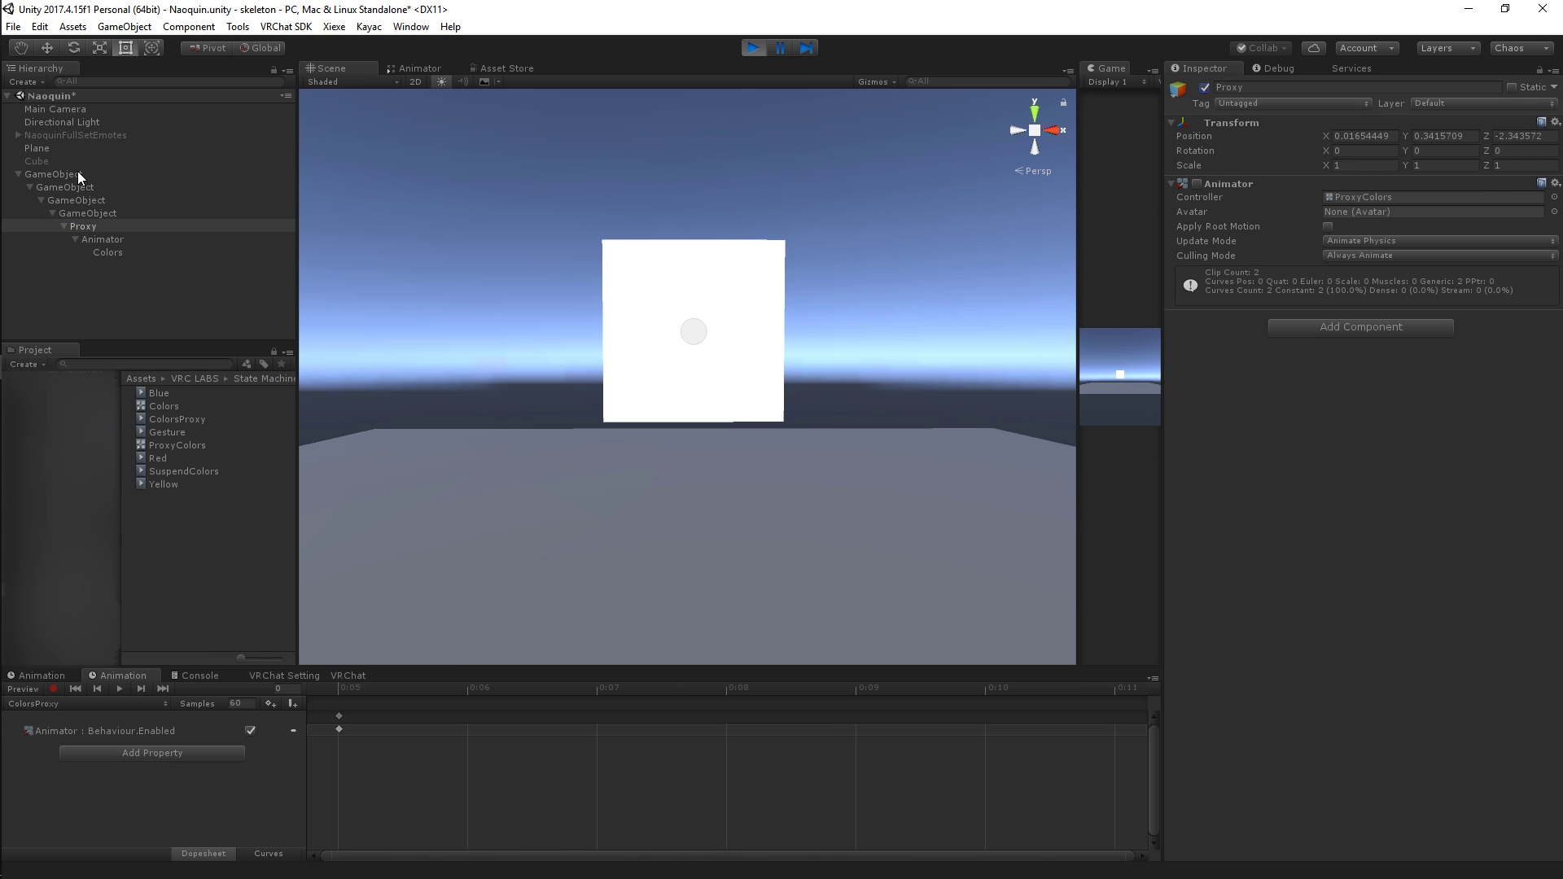
Replace the RenameThis property path with Proxy's copied hierarchy path, trimming the extra leading GameObject/.
right_click(93, 227)
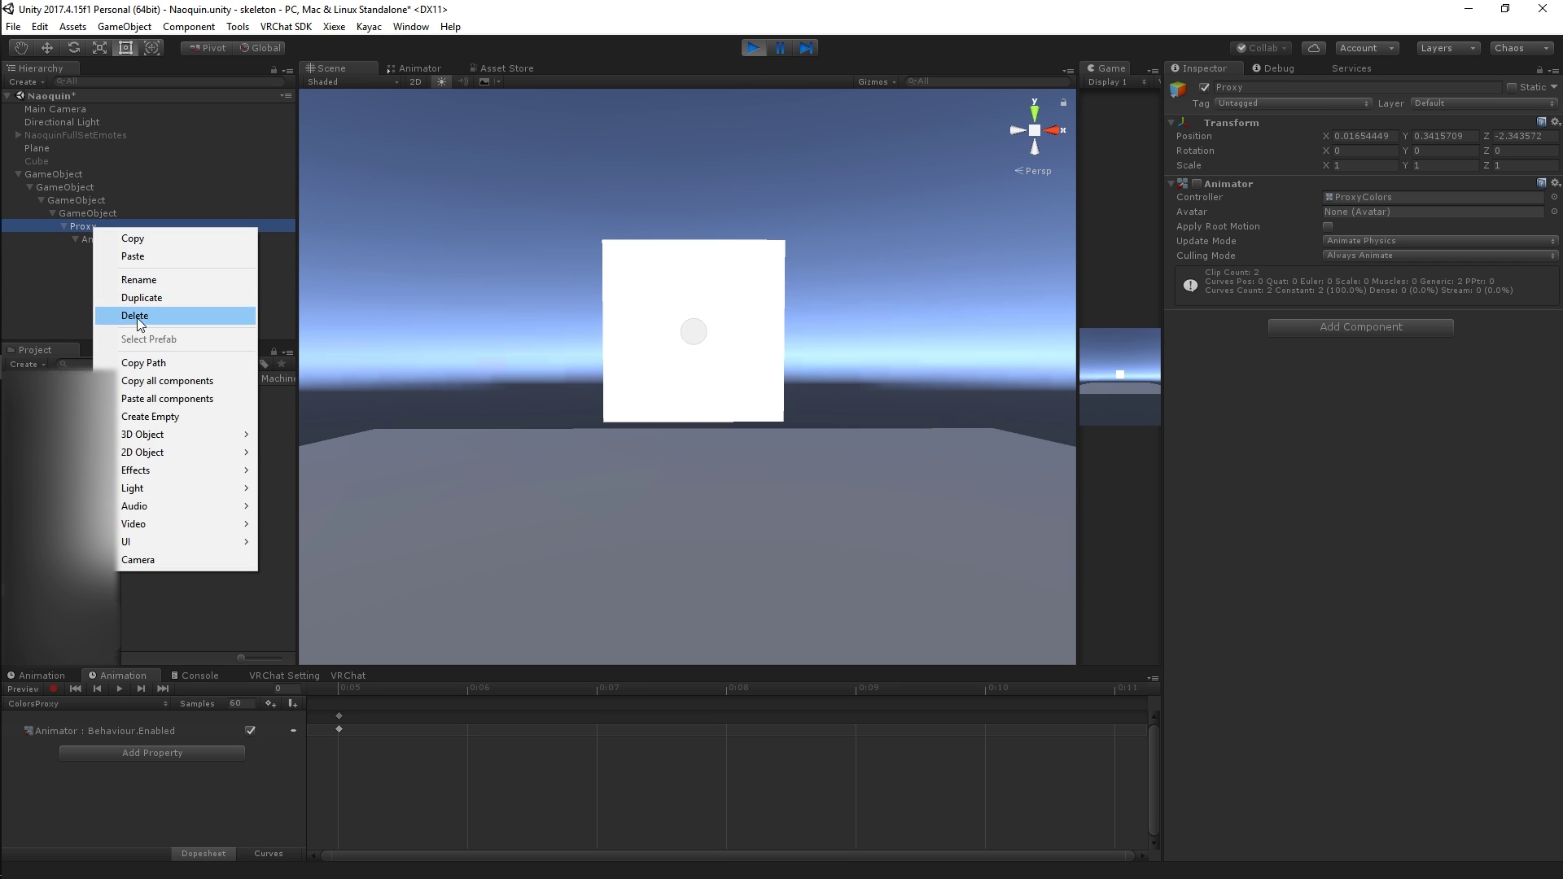
click(162, 363)
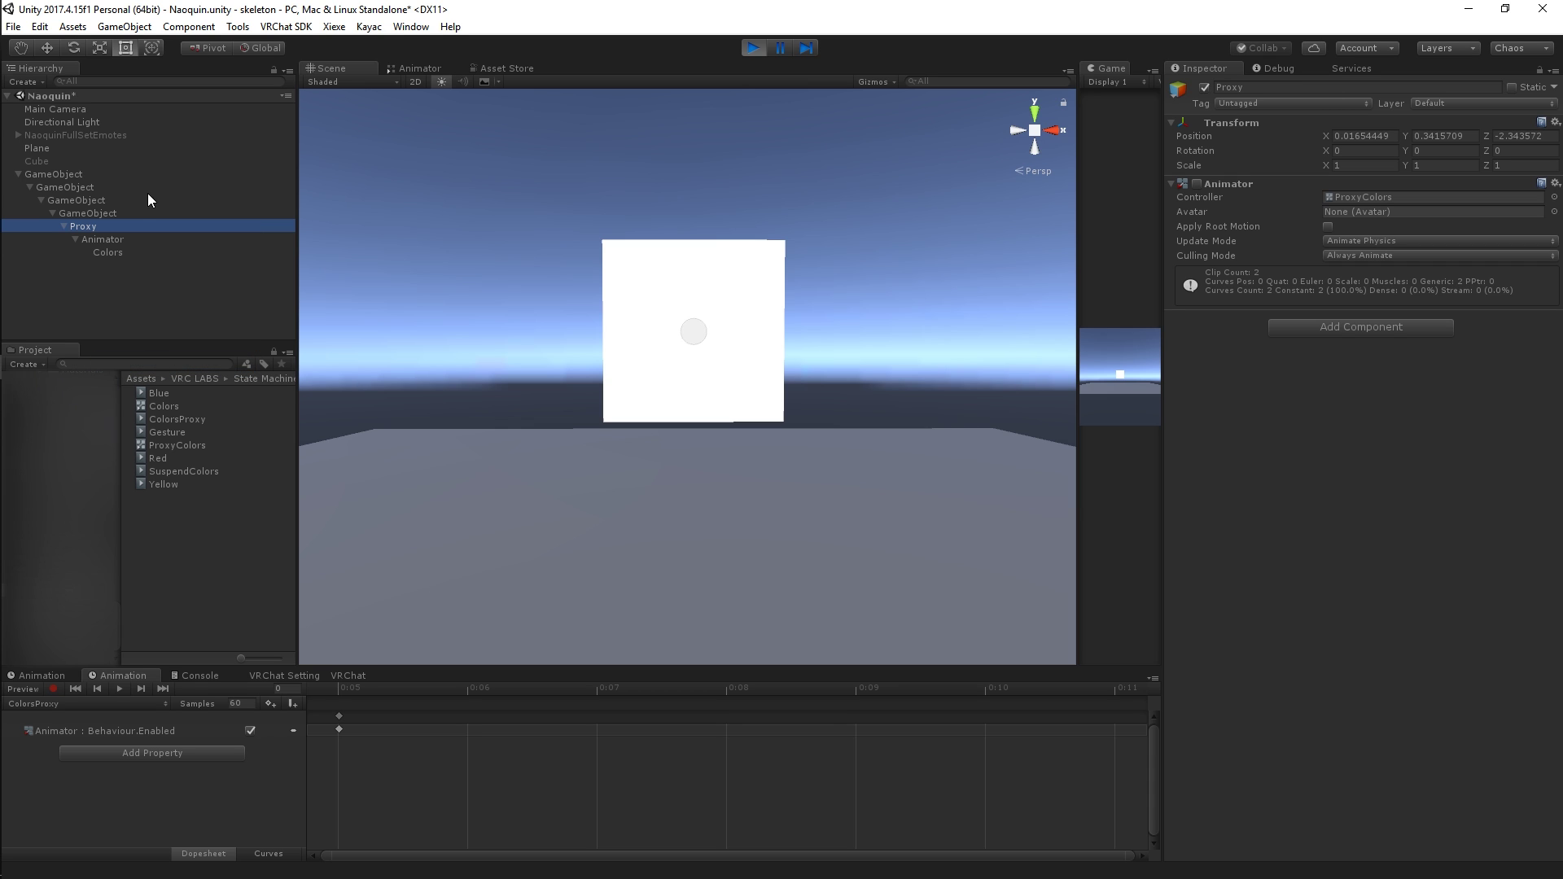
right_click(90, 226)
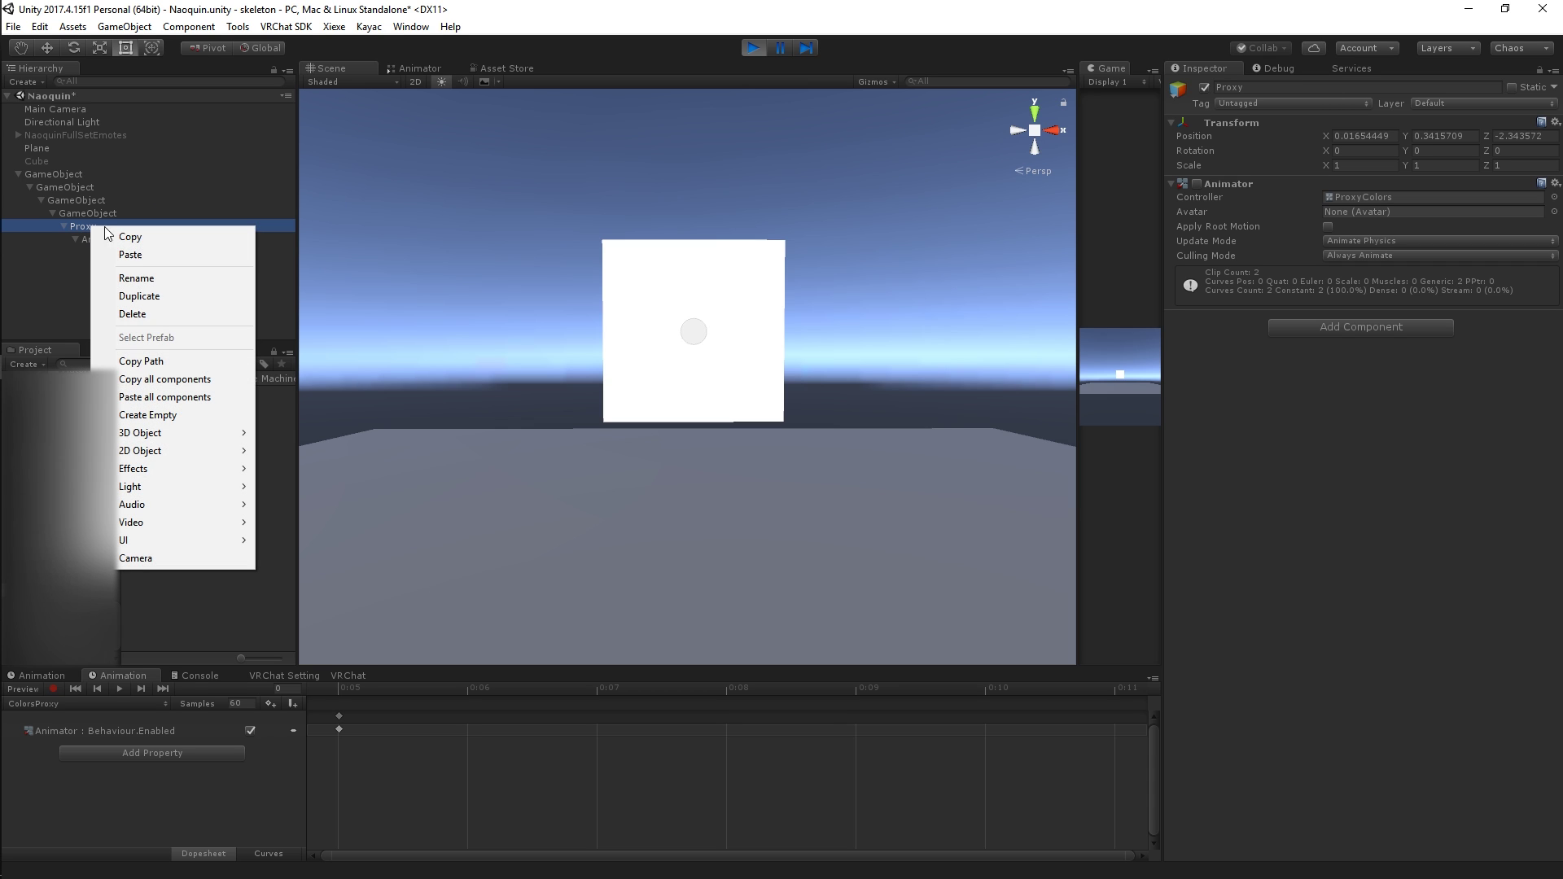
click(162, 359)
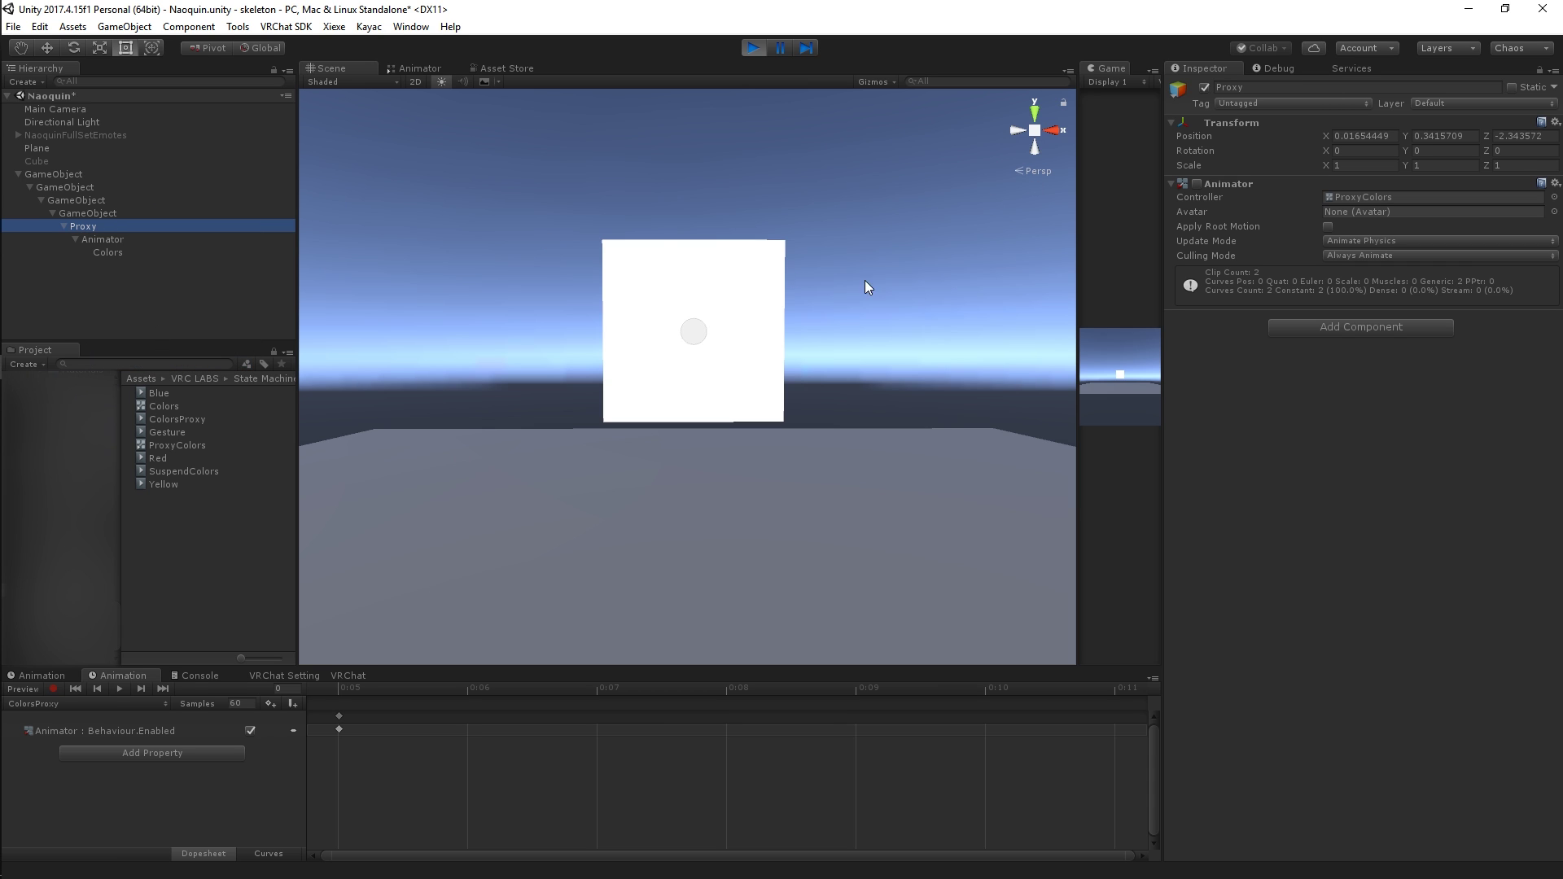
click(166, 433)
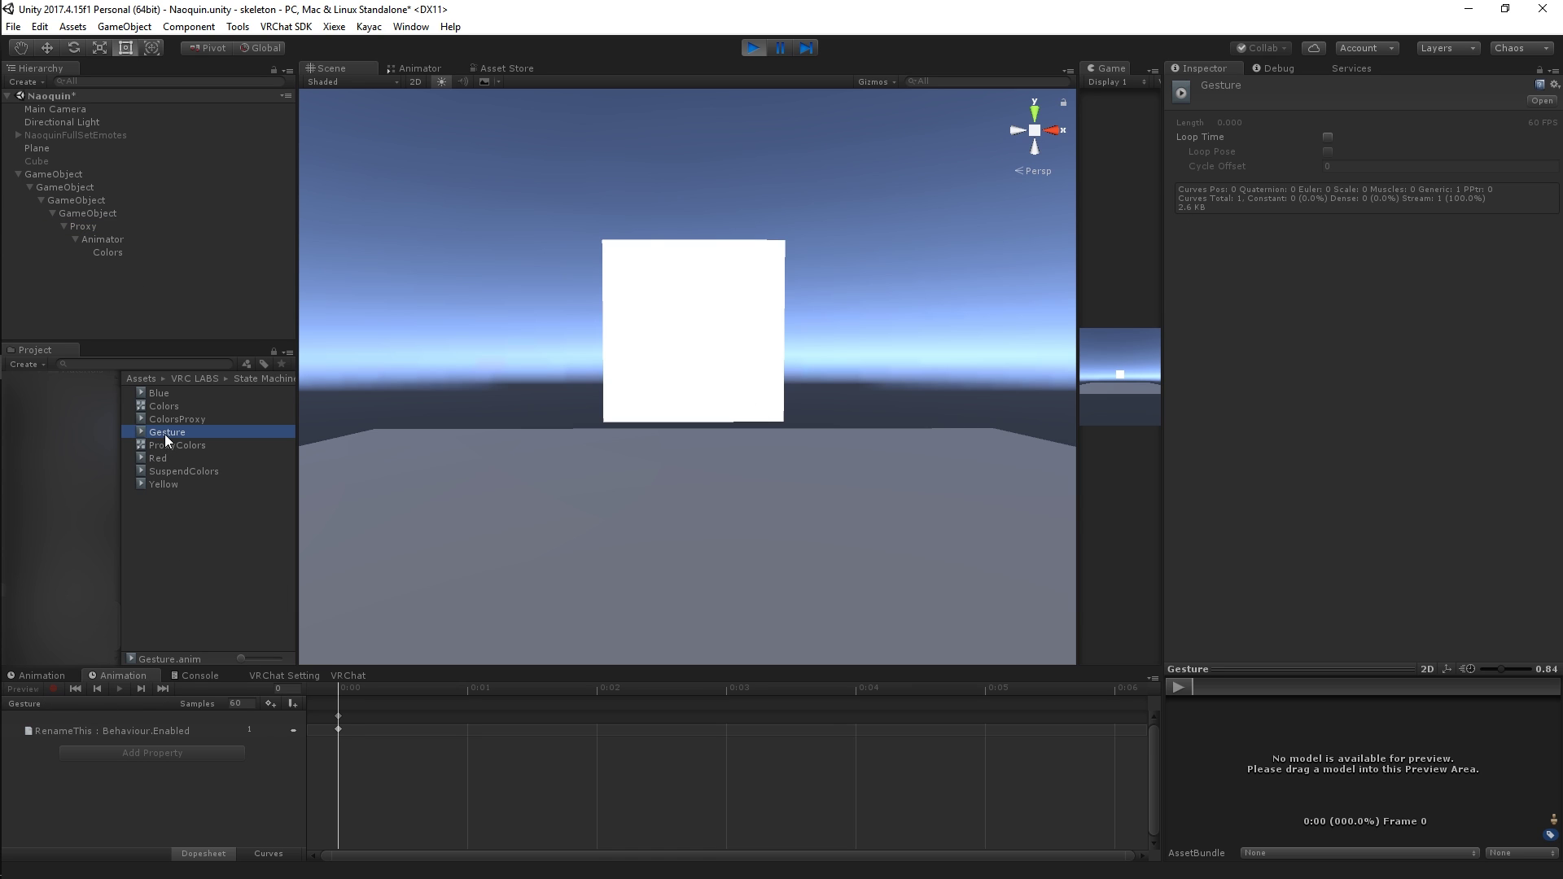
click(70, 730)
key(F2)
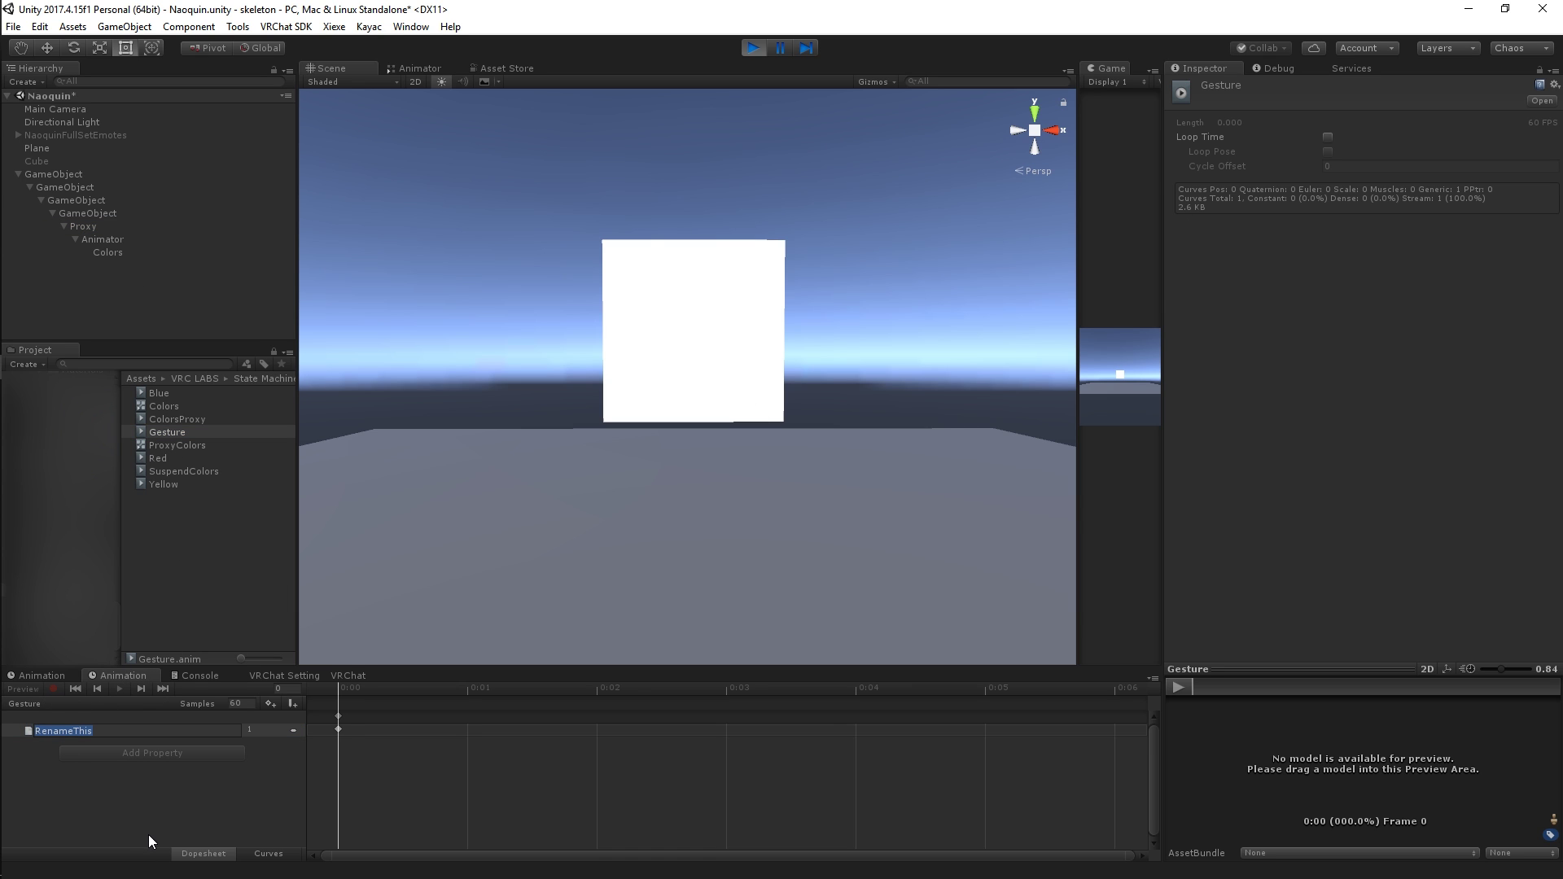
key(ctrl+v)
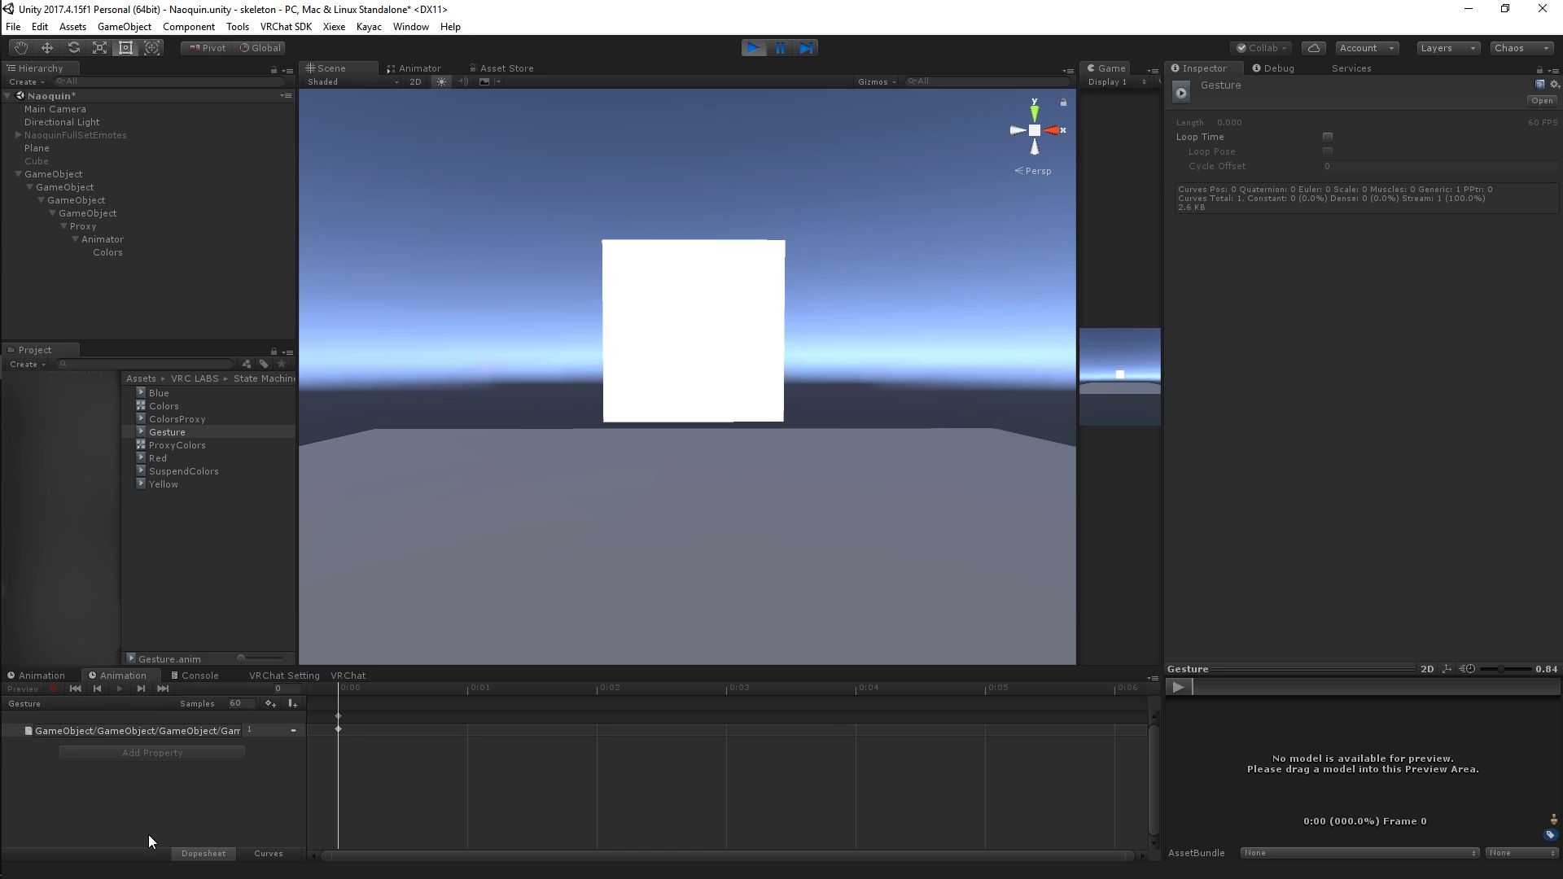
click(81, 728)
key(BackSpace)
key(Return)
Widen the property list and verify the Proxy : Behaviour.Enabled path, then reselect Proxy.
click(161, 783)
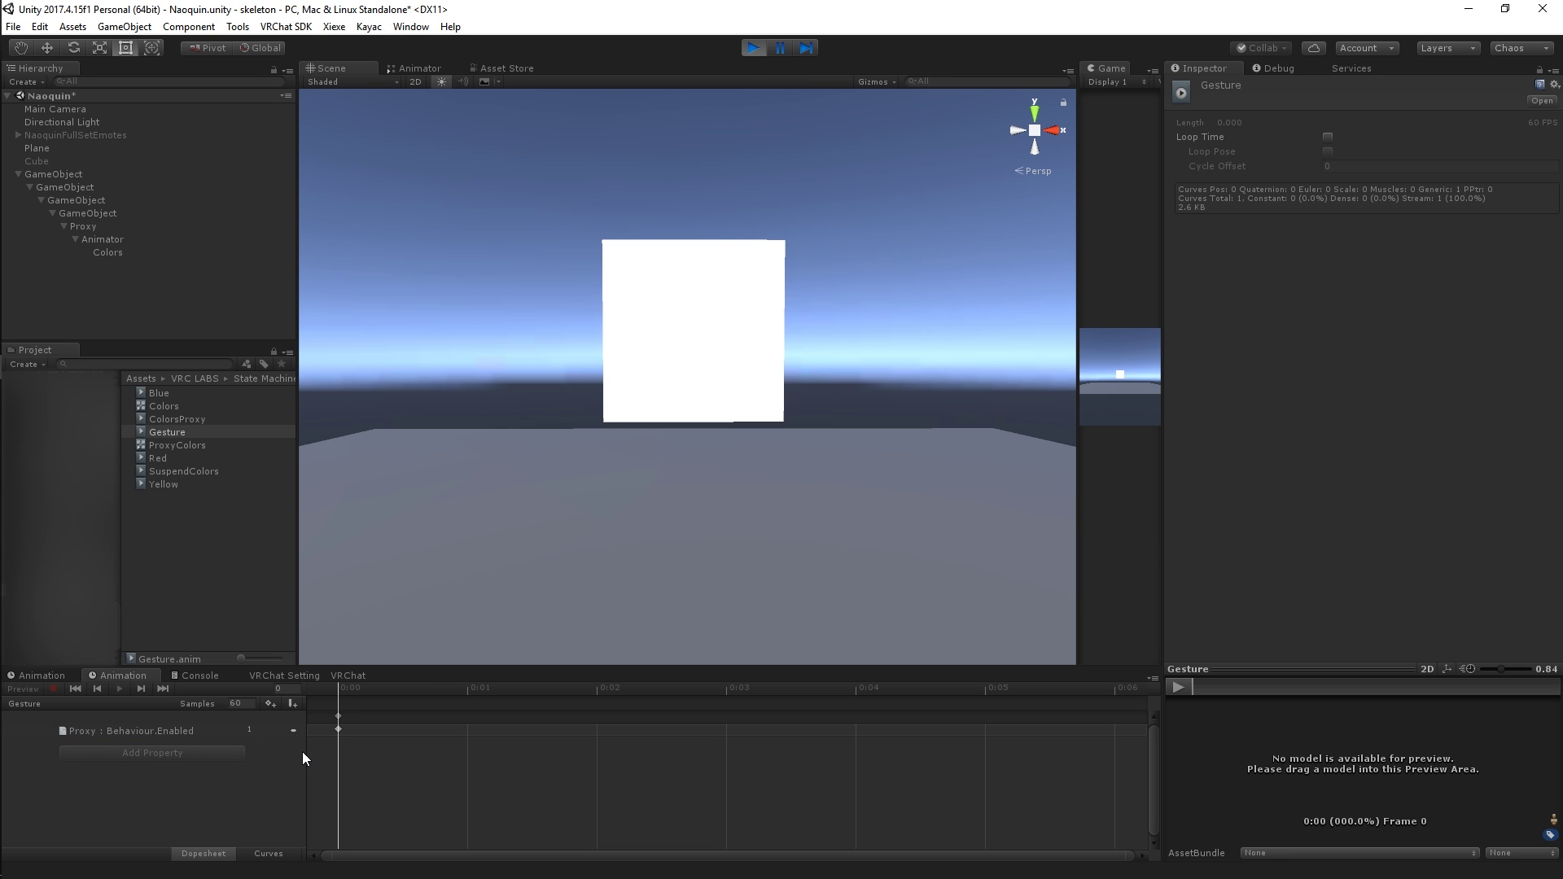
drag(303, 757, 349, 757)
click(131, 731)
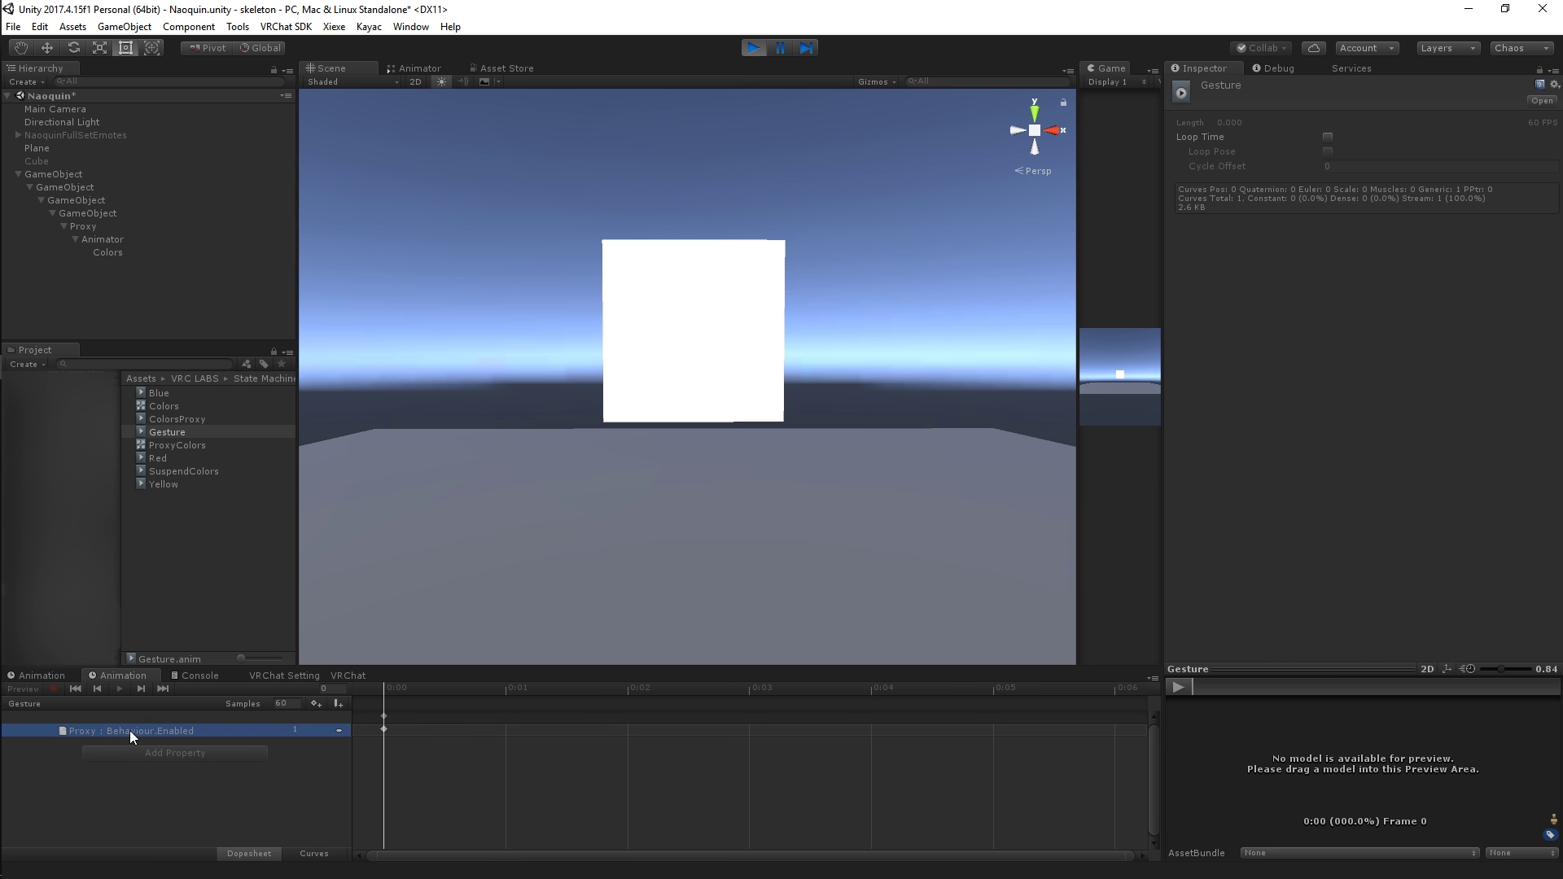
click(134, 730)
click(203, 735)
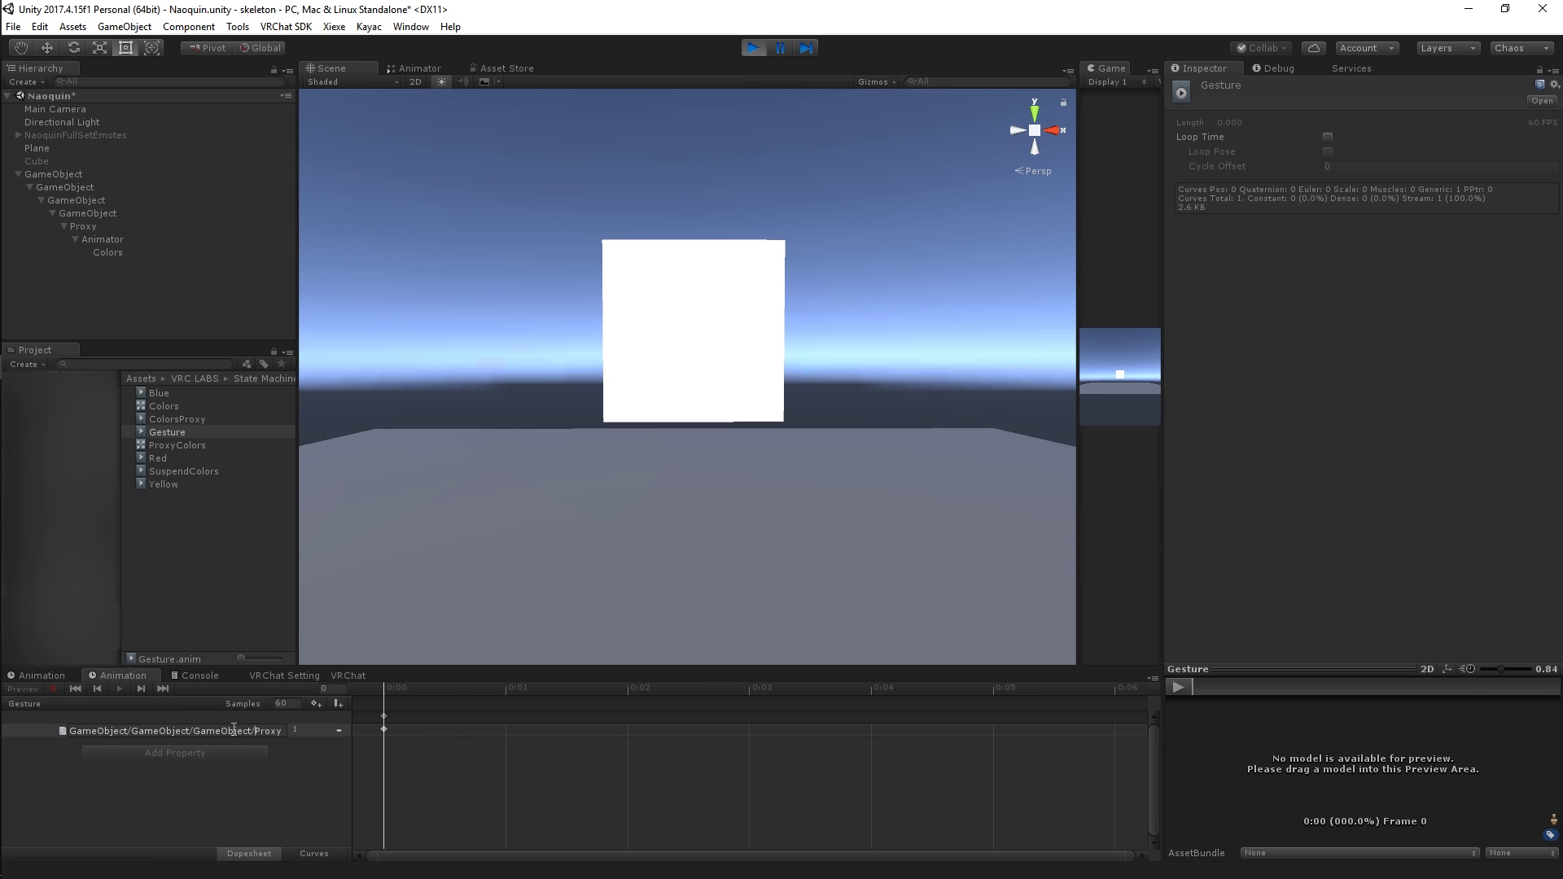
key(shift+Right)
key(shift+Right)
key(shift+Right)
key(Left)
click(257, 784)
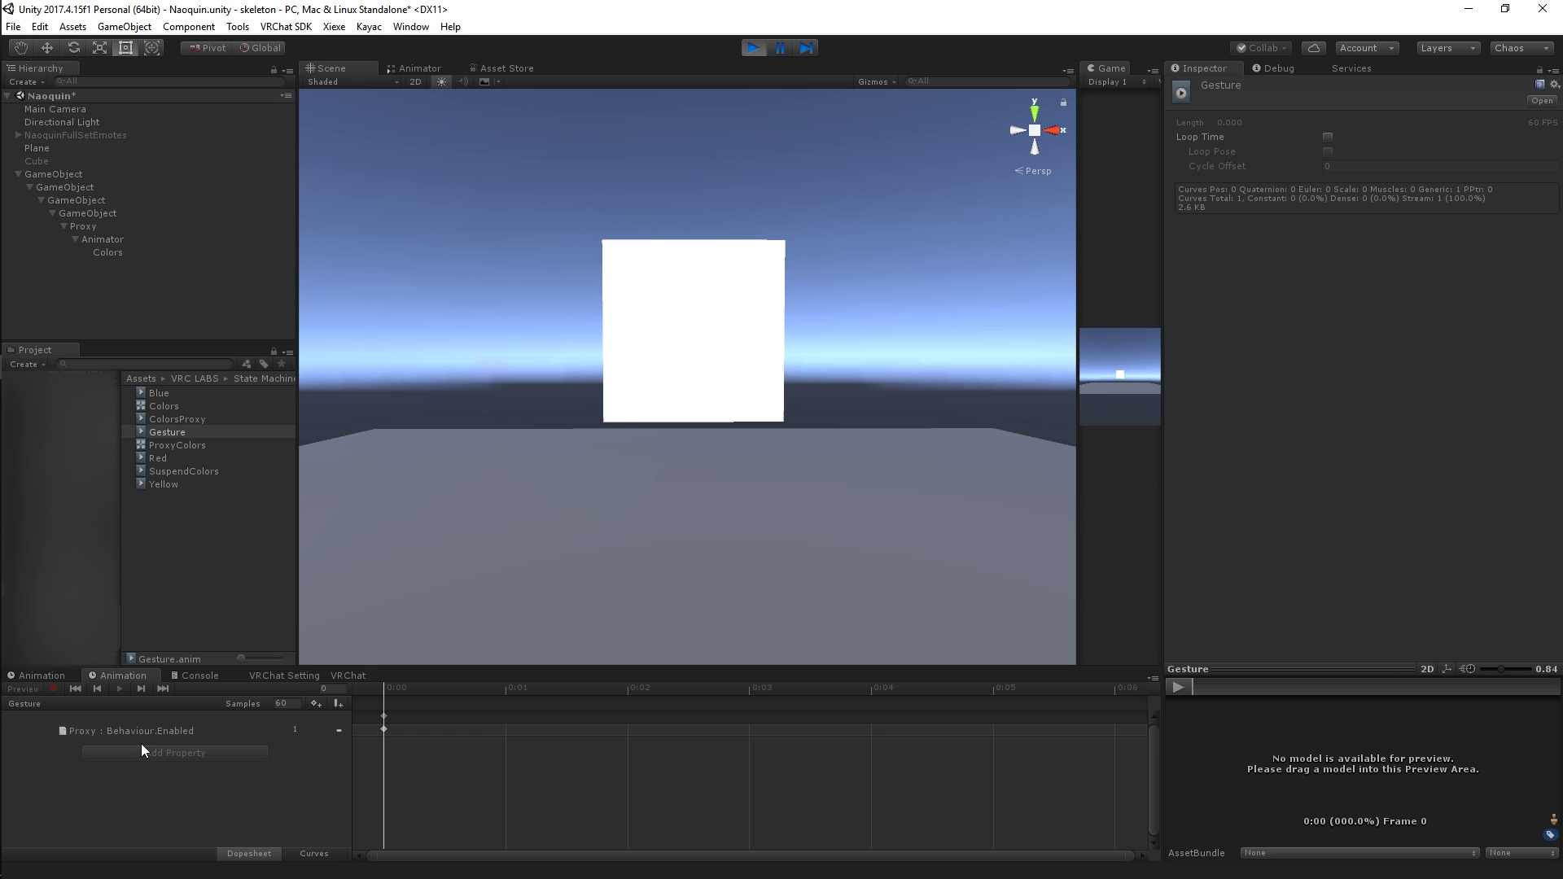
click(198, 431)
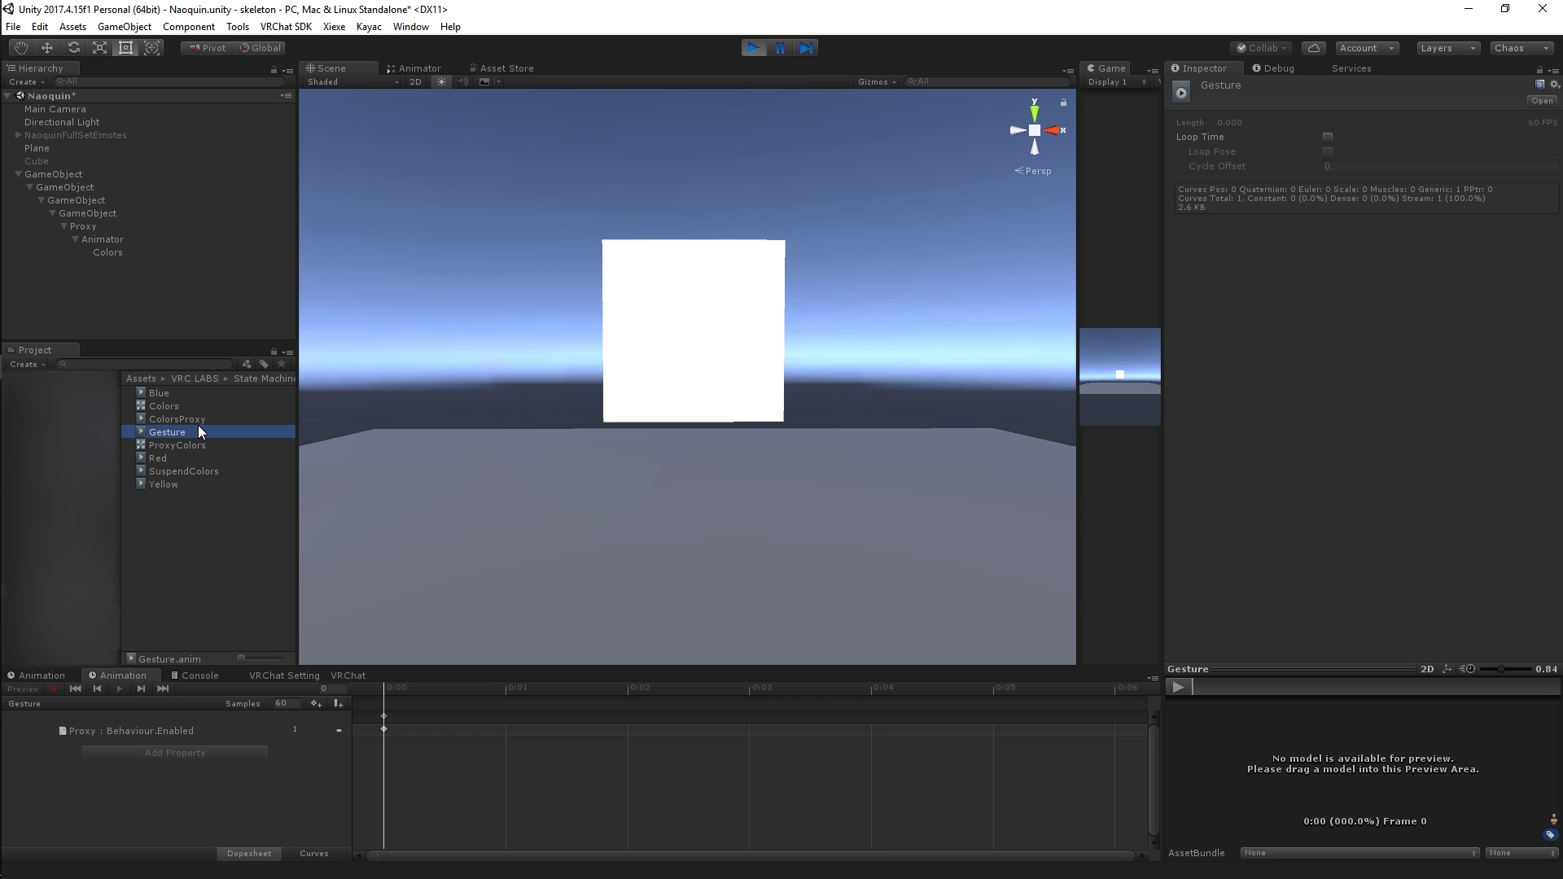
key(F2)
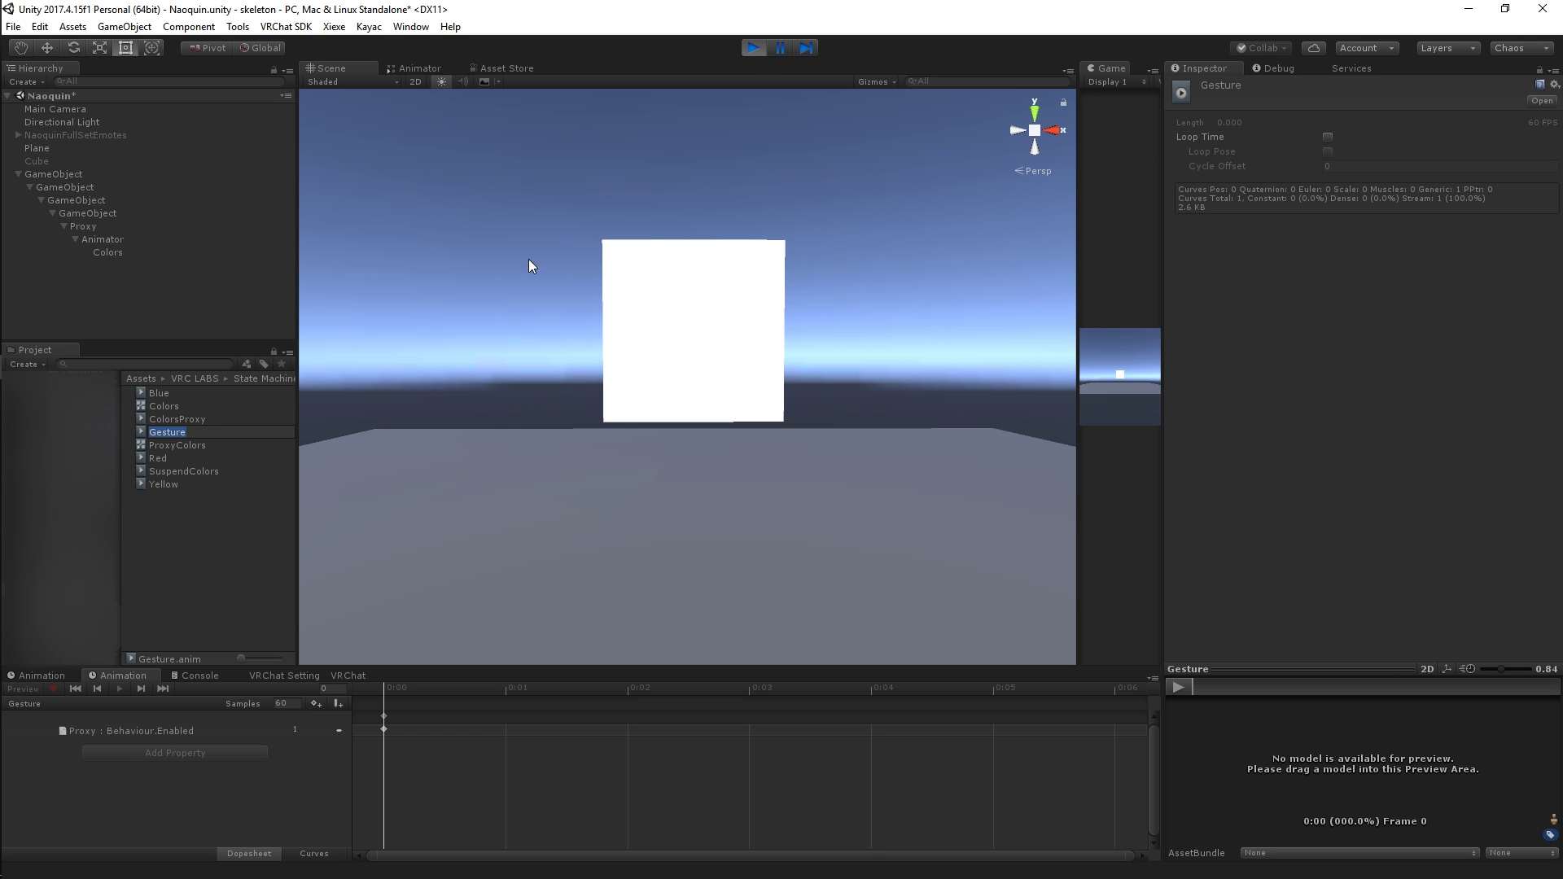
click(113, 228)
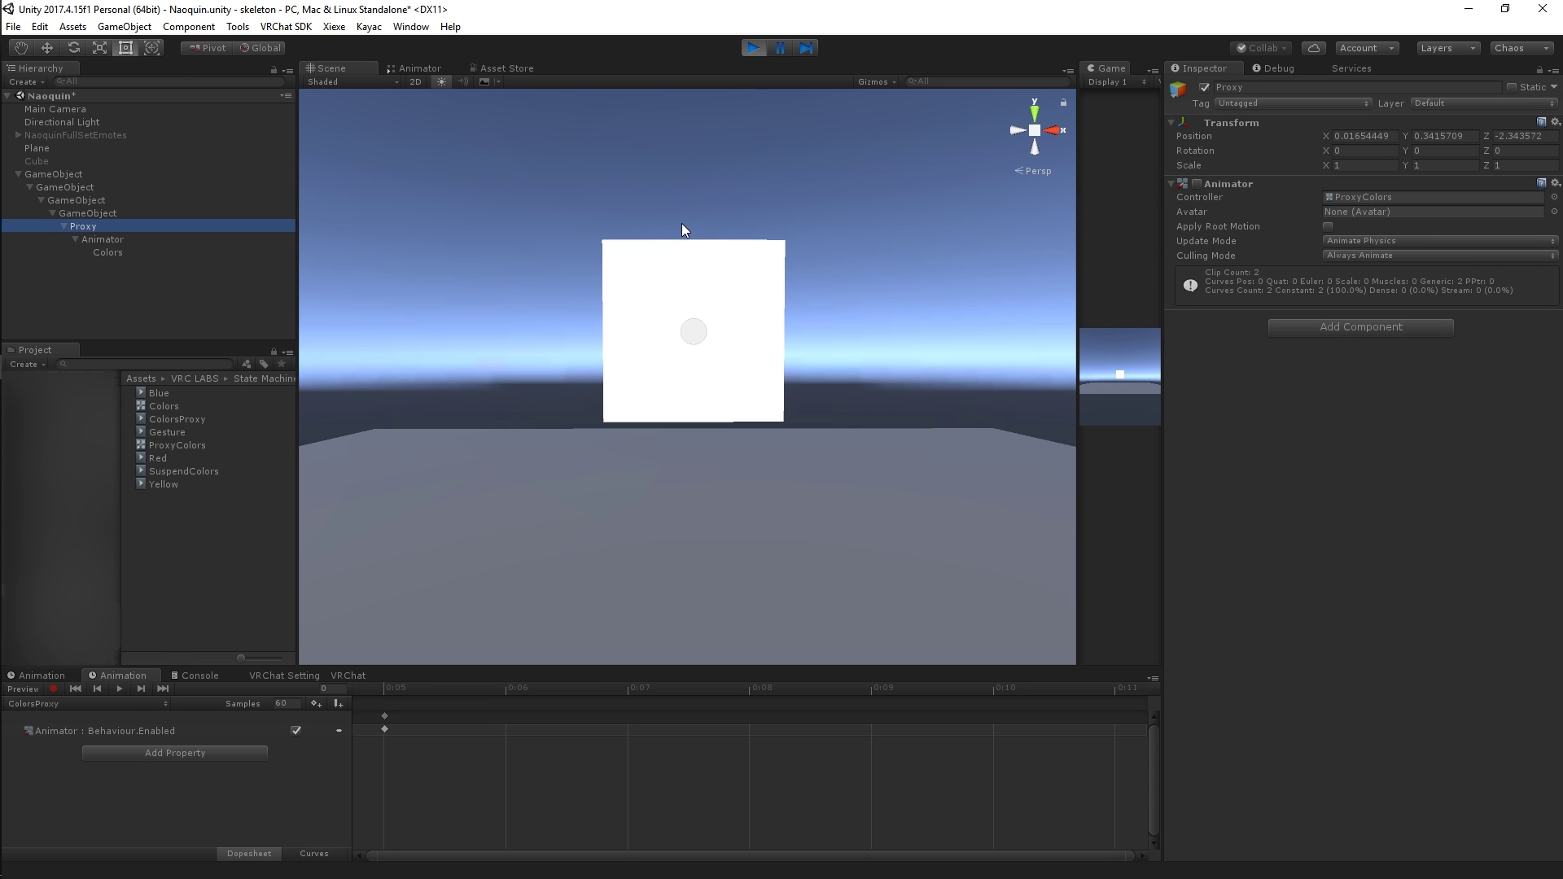
Enable Proxy's Animator and toggle the Proxy object off and on twice to test the colors.
click(1195, 187)
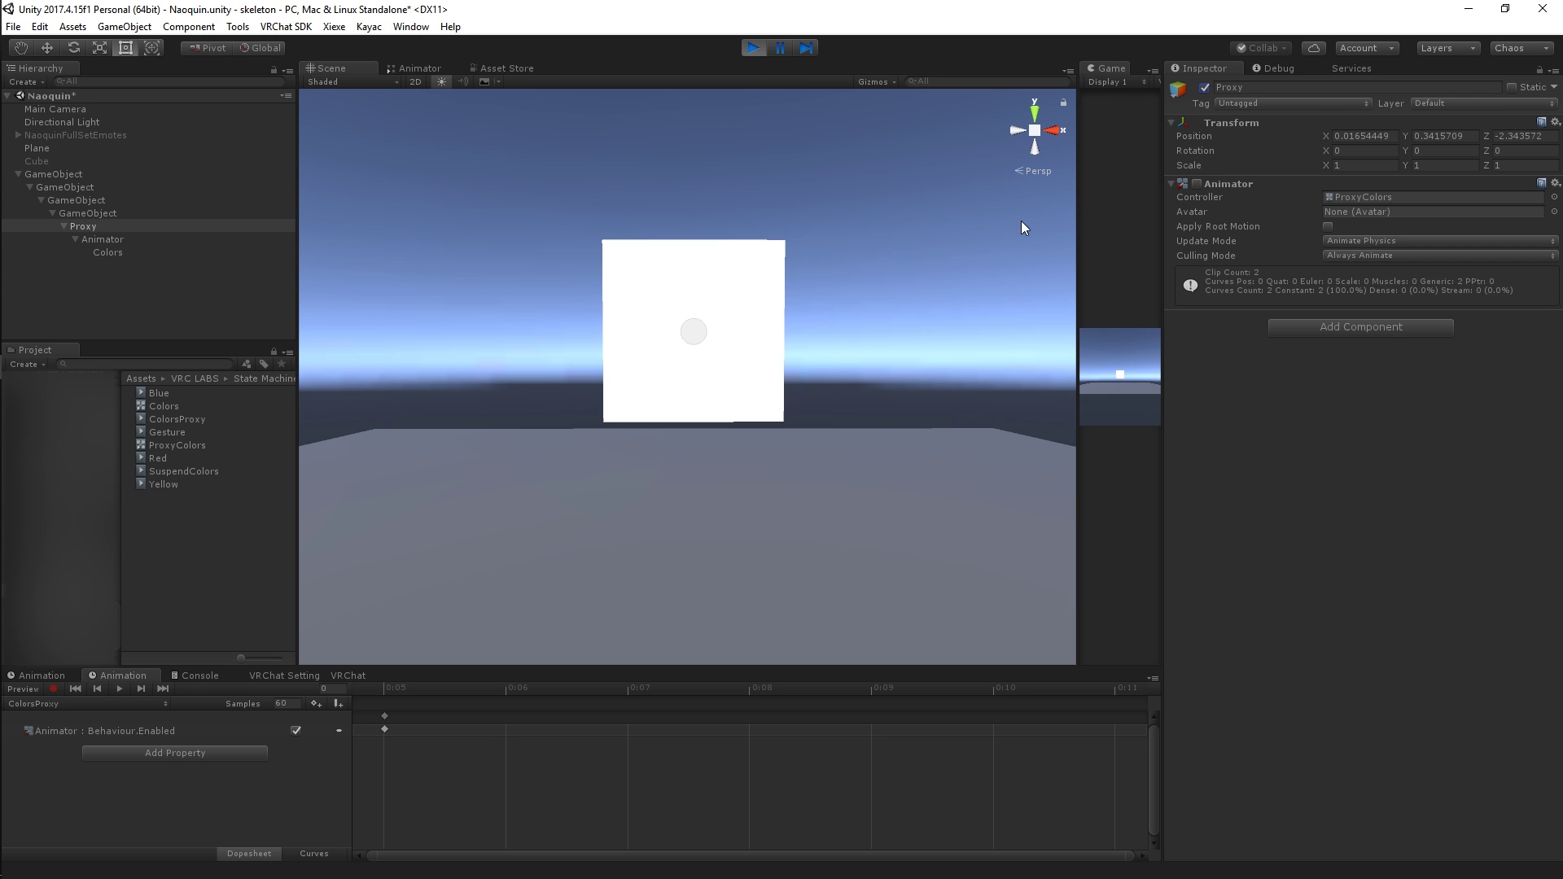
click(1204, 88)
click(1204, 87)
click(1205, 87)
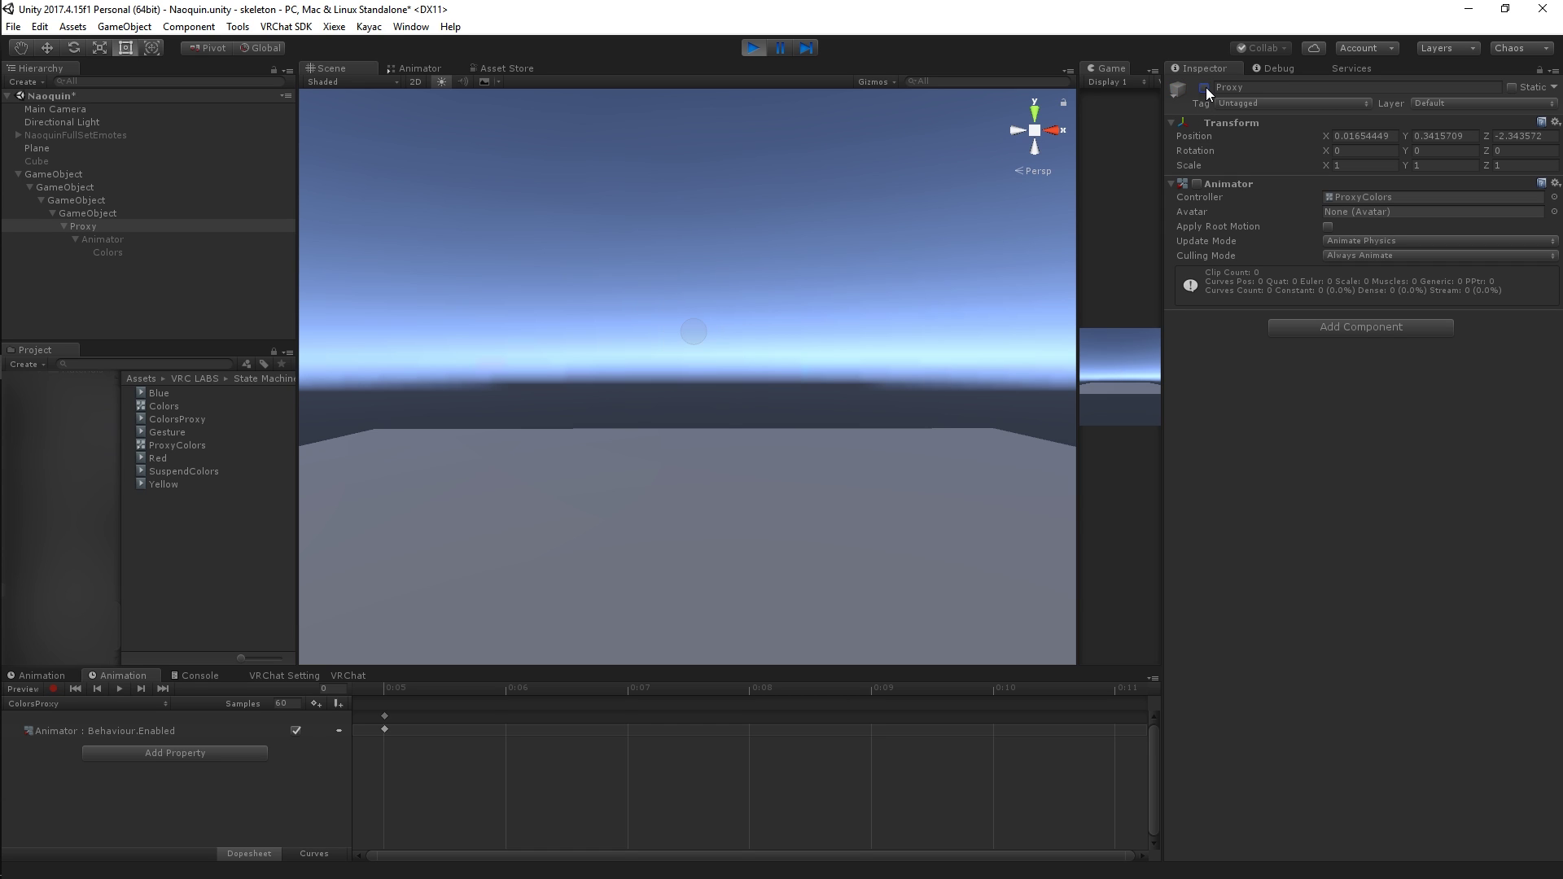
click(1205, 87)
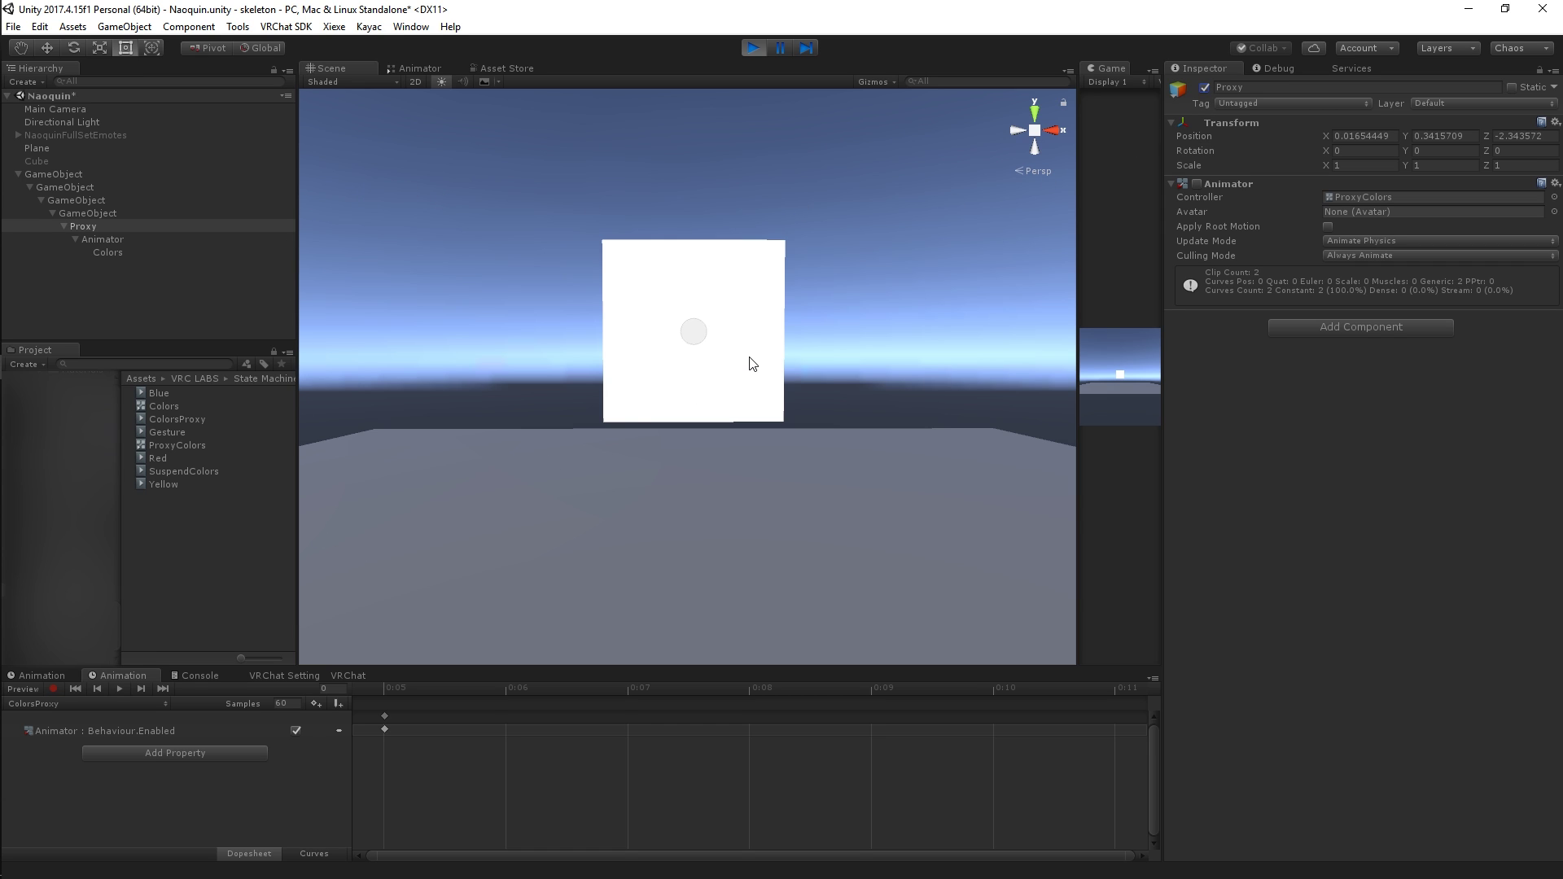
Move Proxy in the Hierarchy up to the scene root below Cube.
click(203, 511)
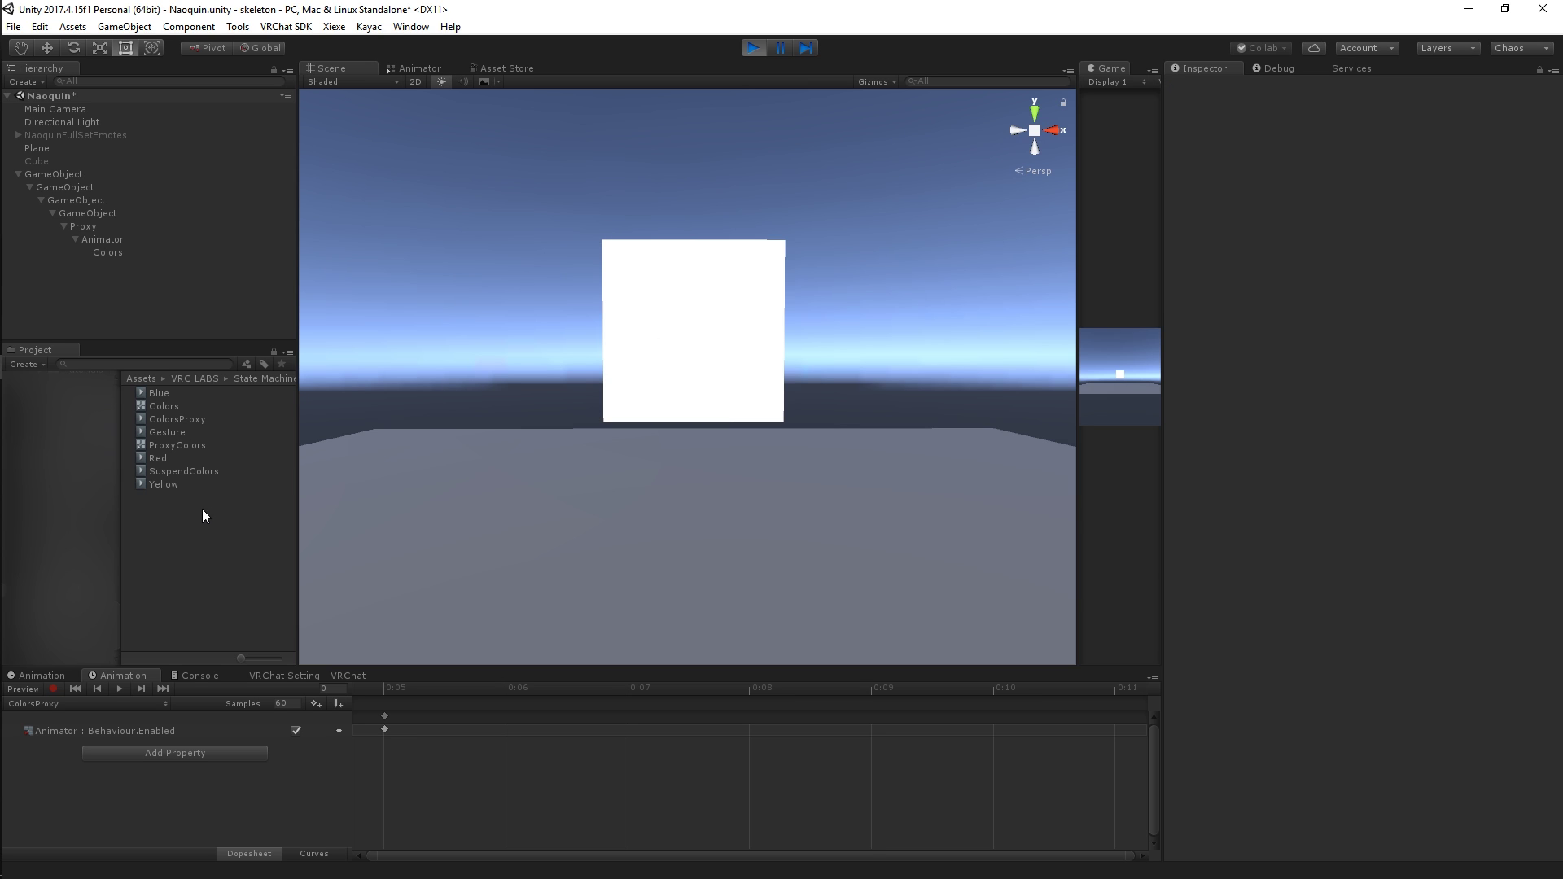
click(194, 431)
click(707, 309)
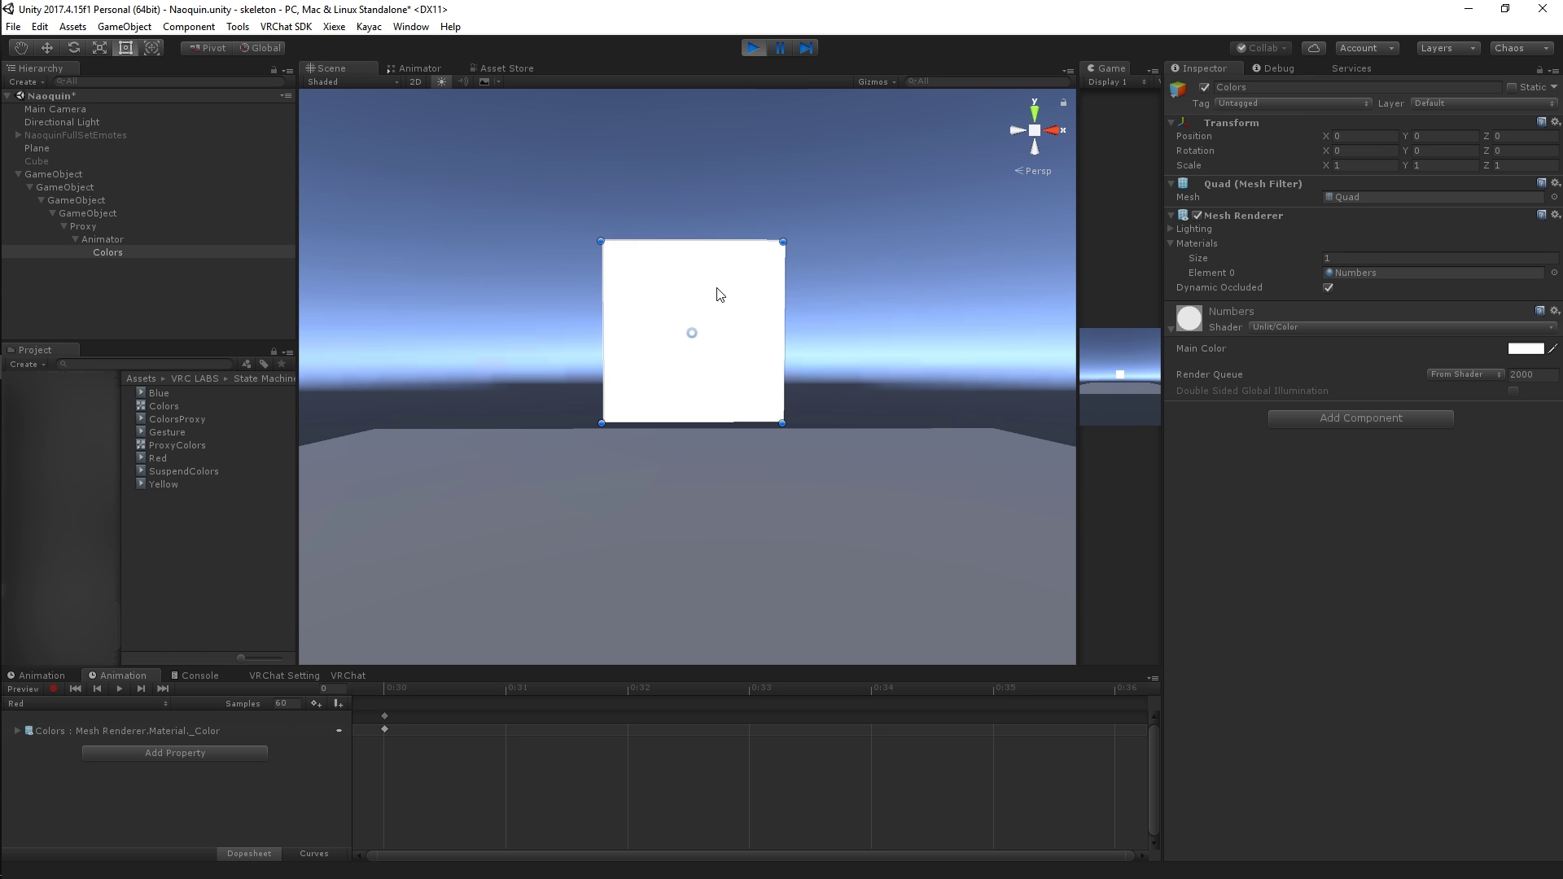
click(88, 227)
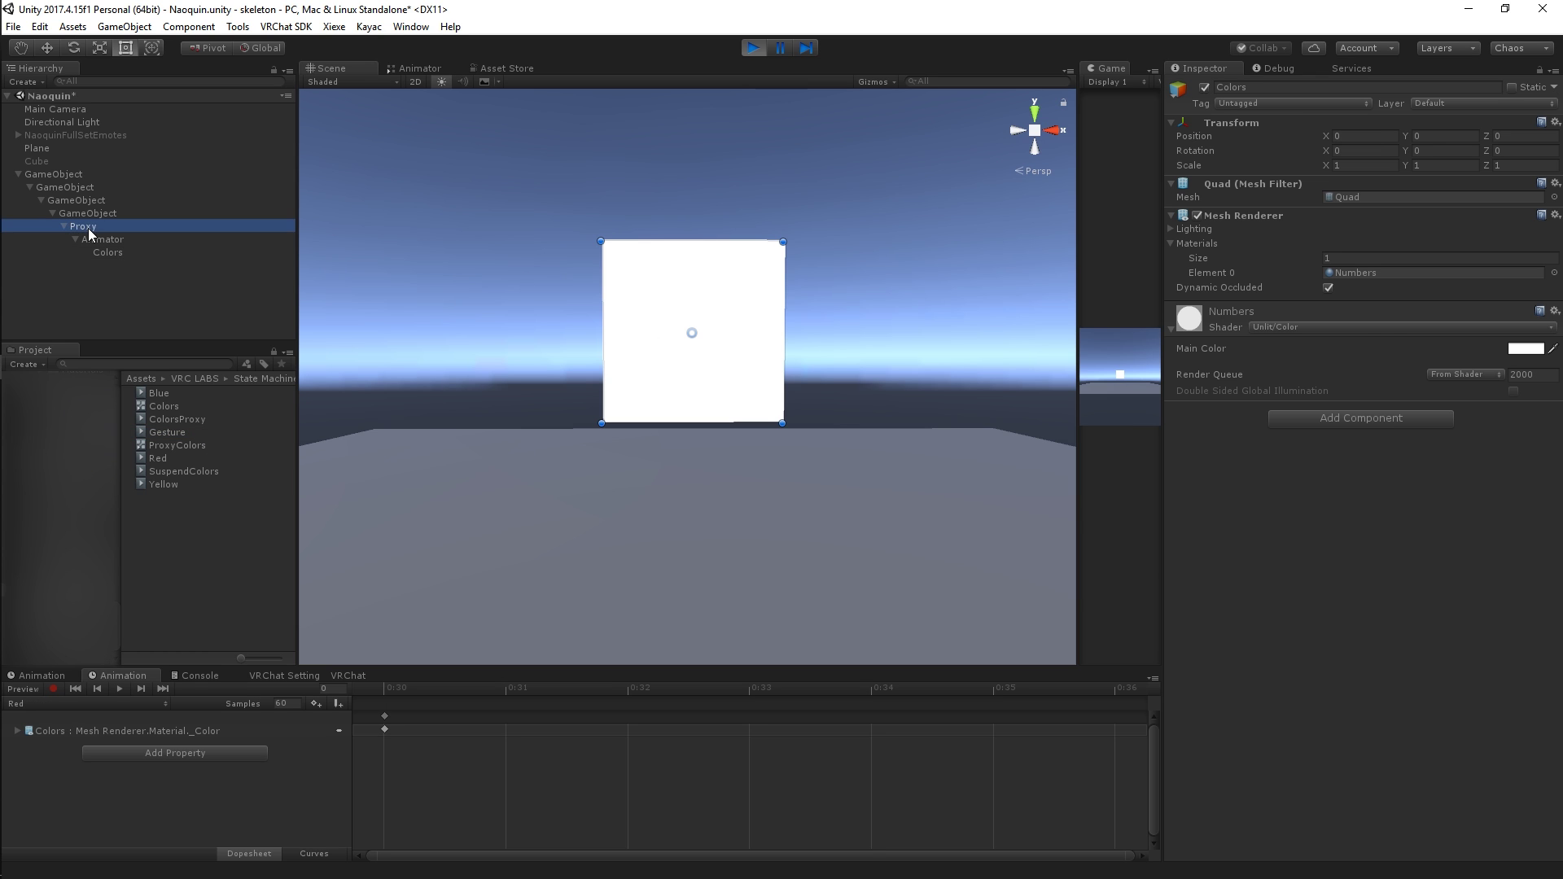
drag(91, 228, 82, 170)
Delete the top empty GameObject, then inspect Proxy and its Colors child.
click(72, 213)
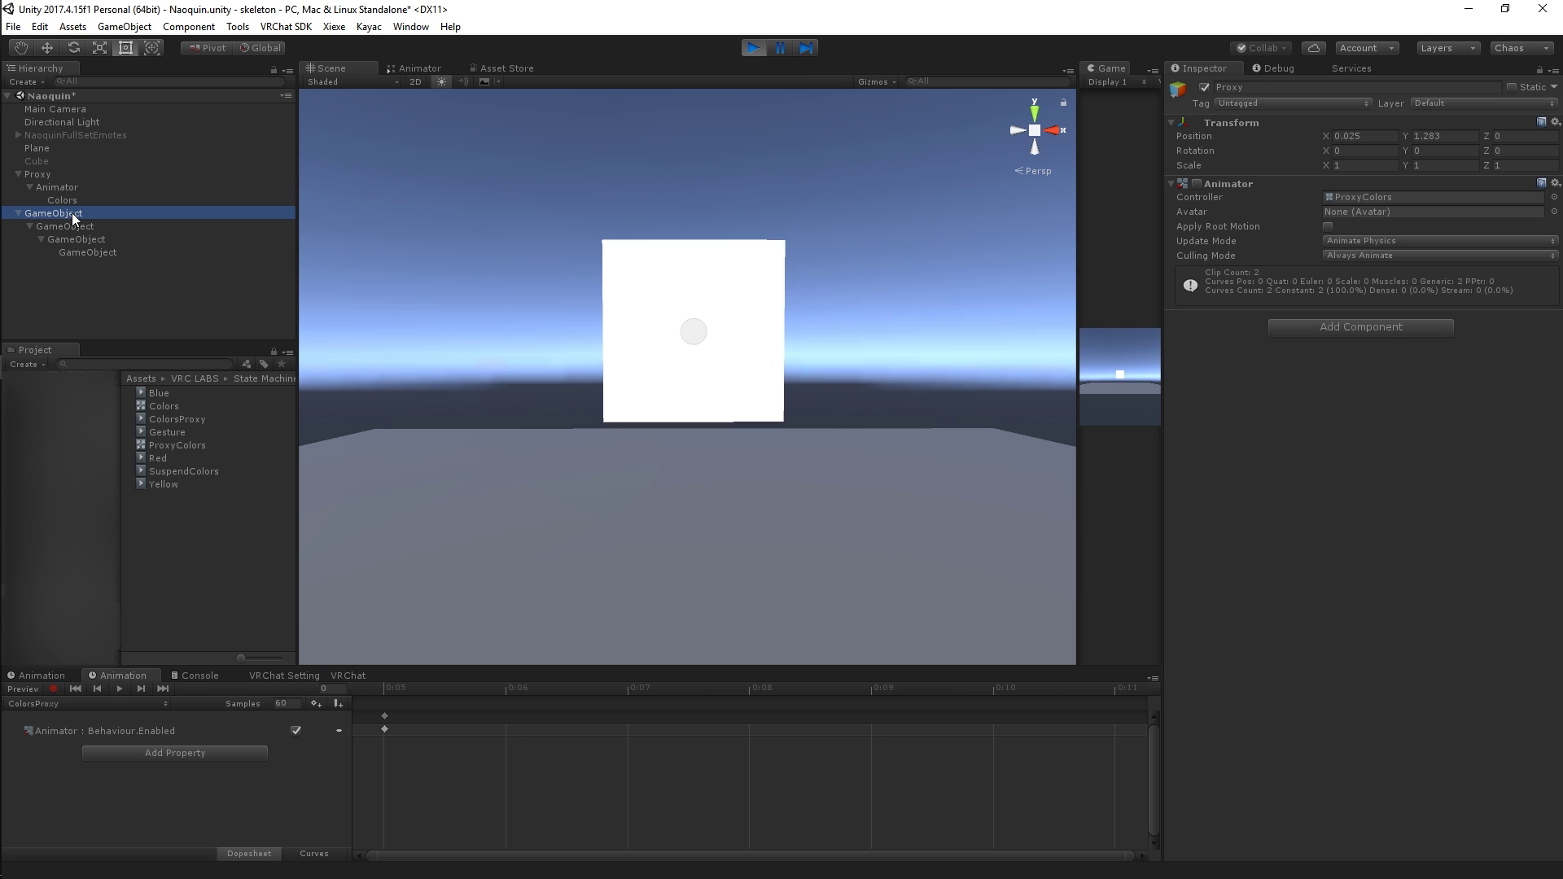
key(Delete)
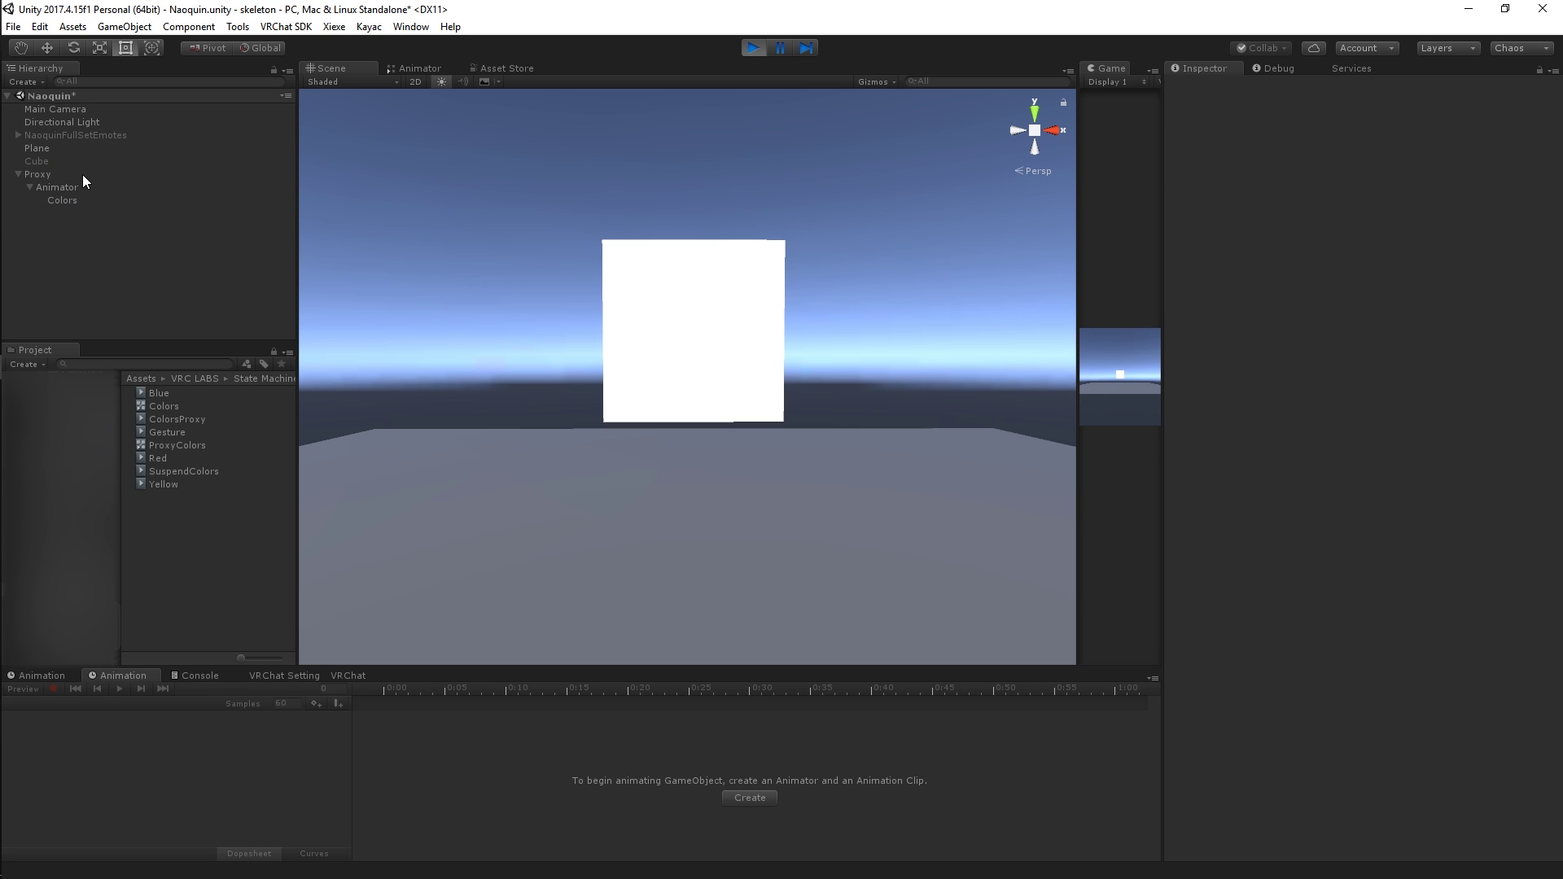
click(41, 174)
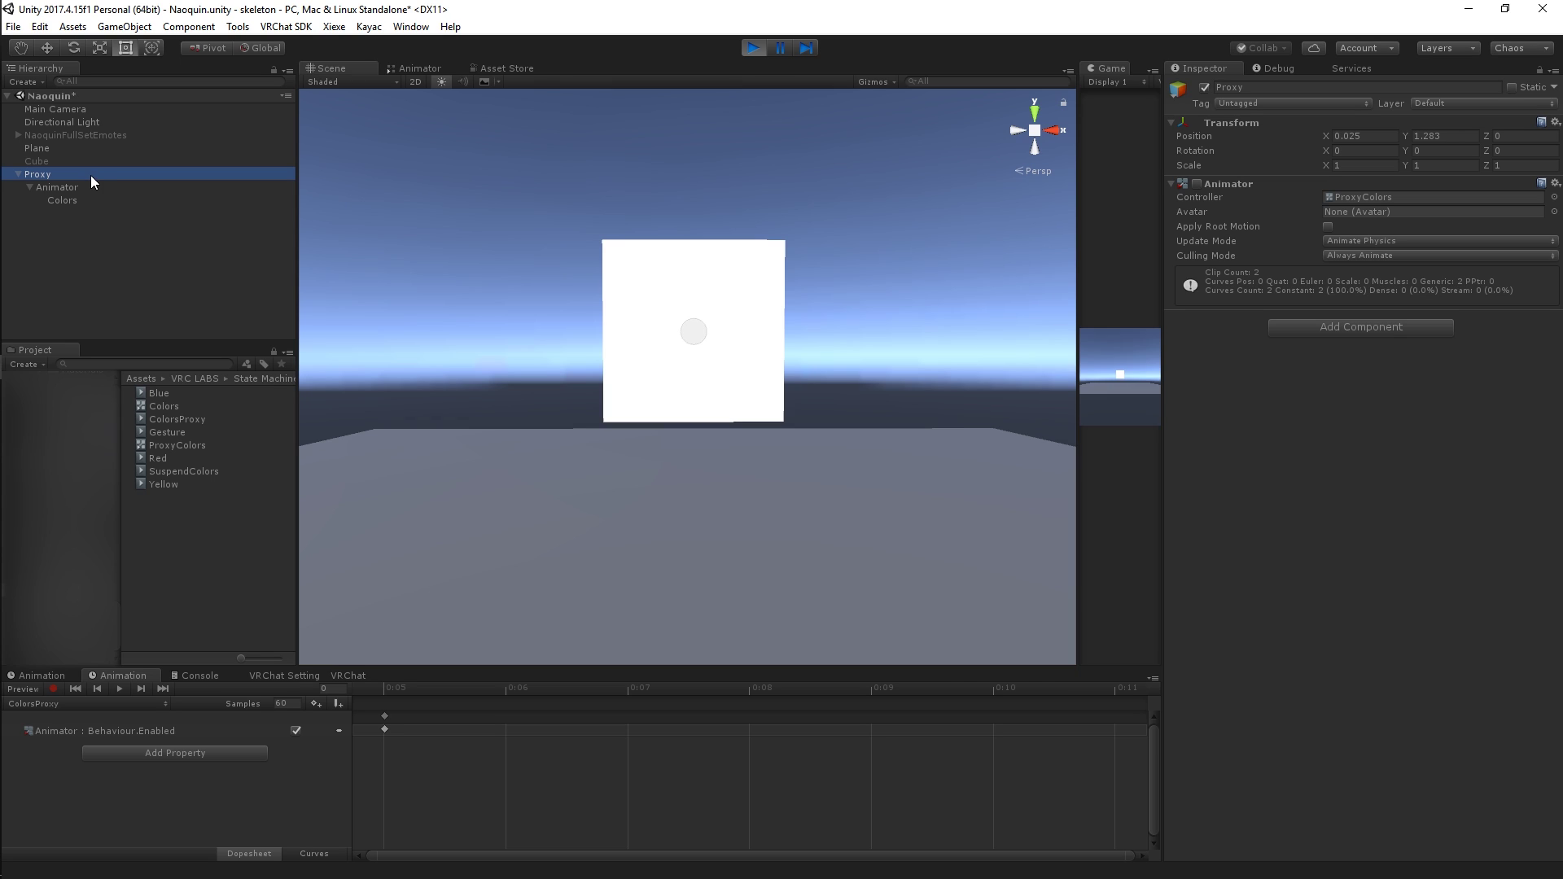
click(709, 285)
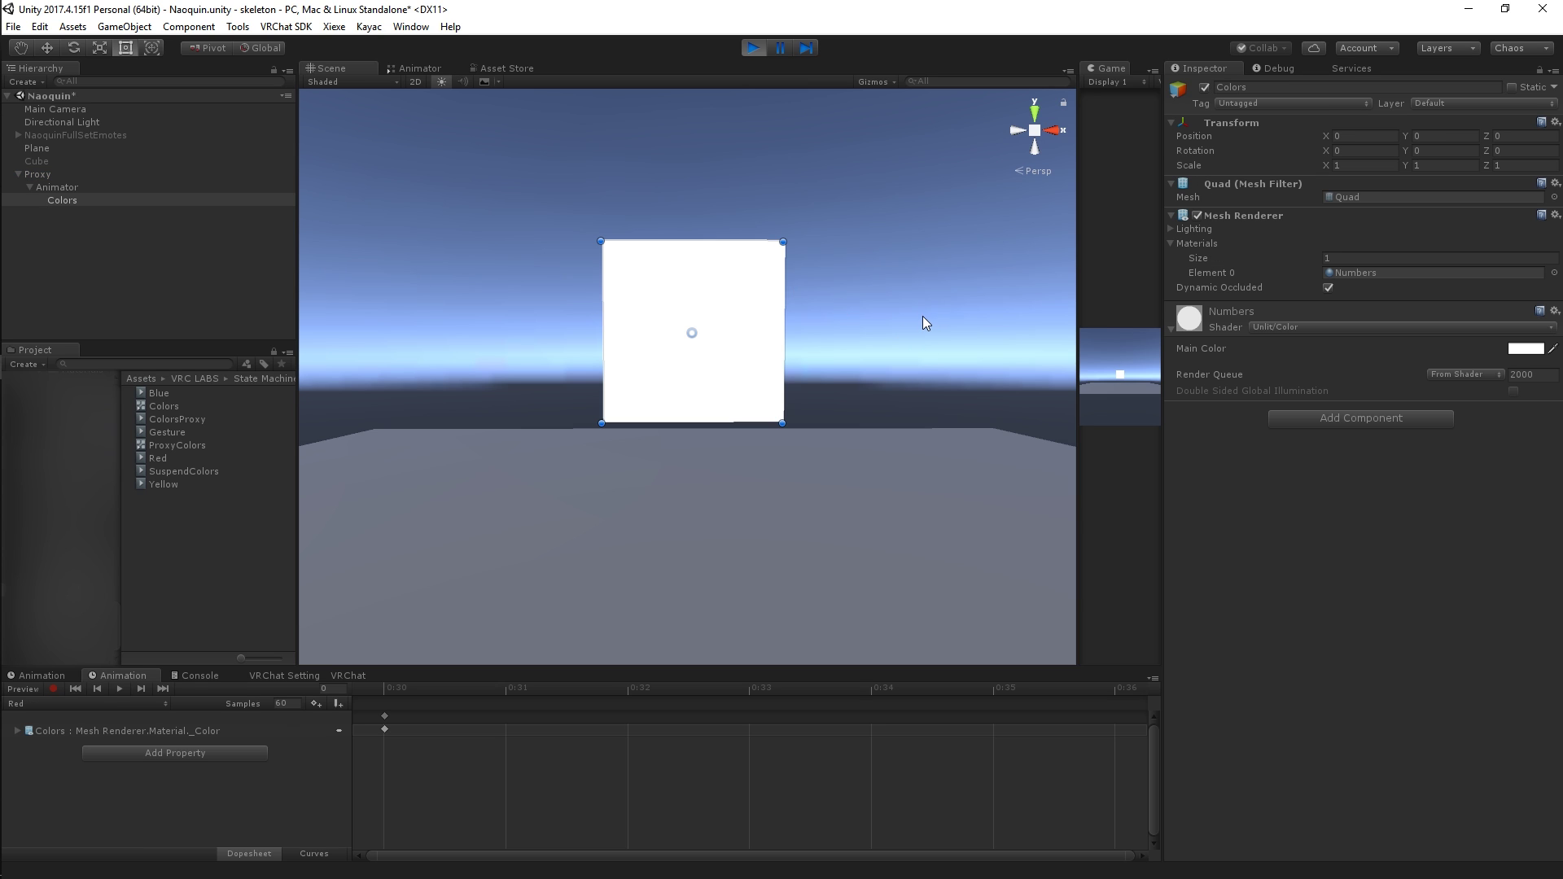